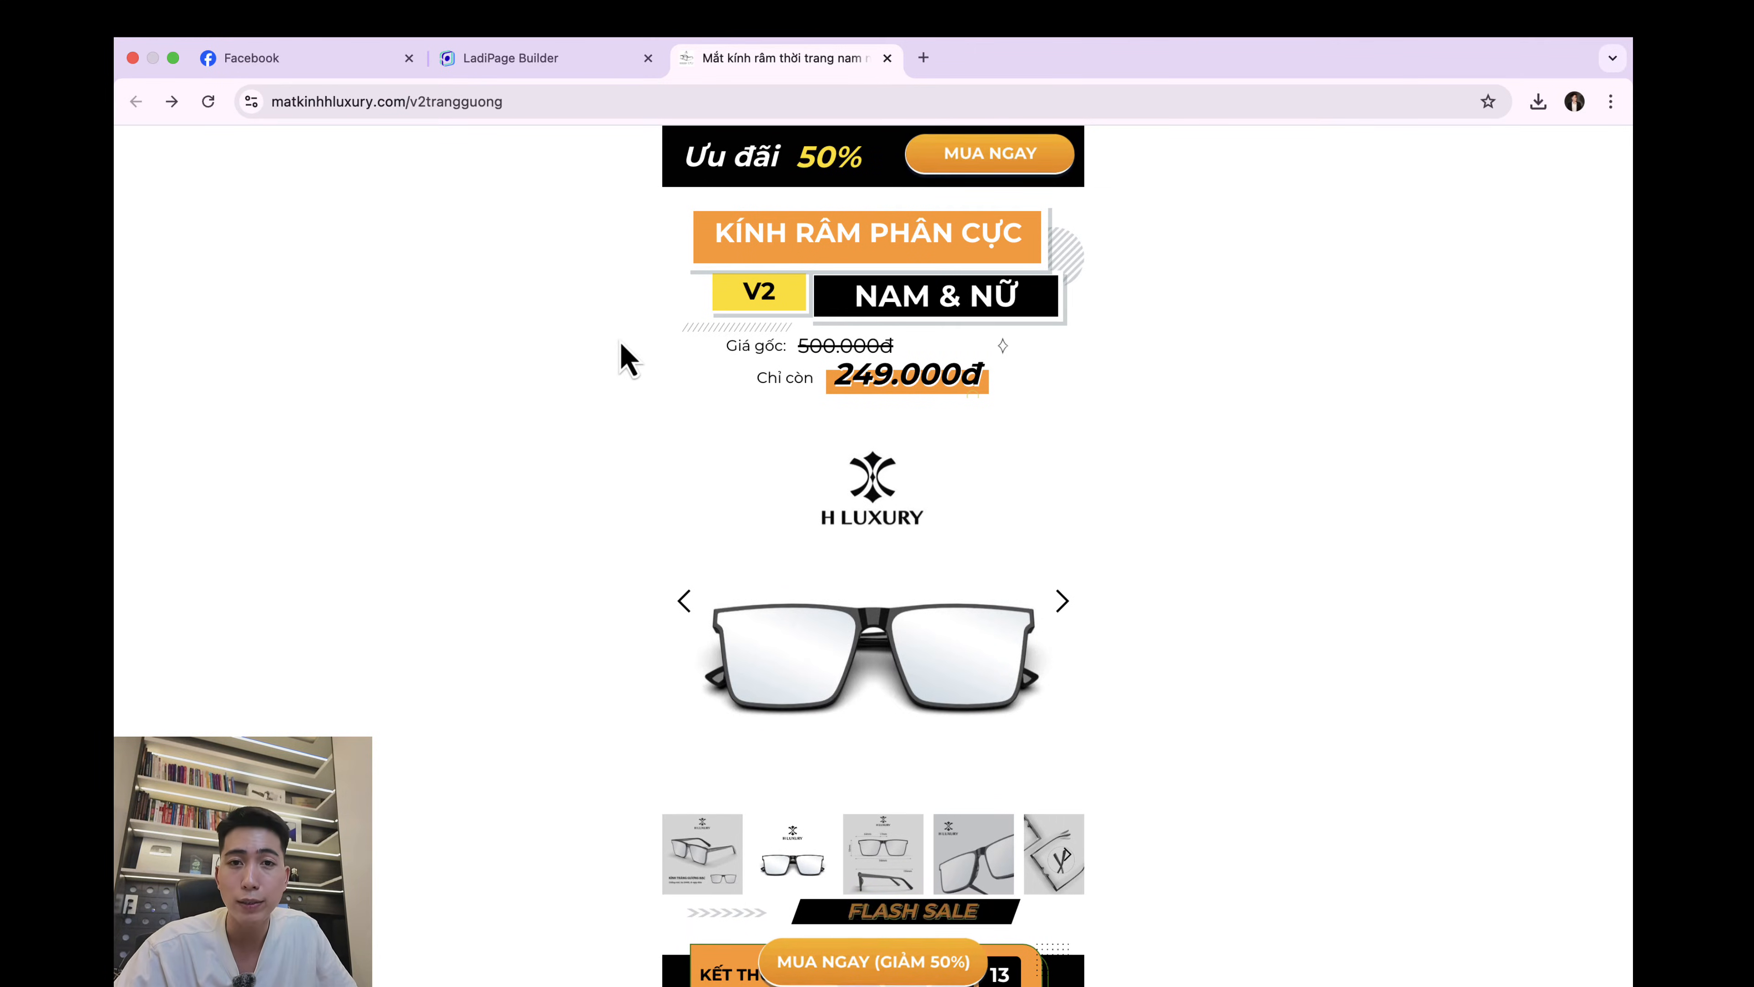
Step: Look through the sunglasses landing page, including its product image carousel and the product detail sections
scroll(1080, 330, down, 15)
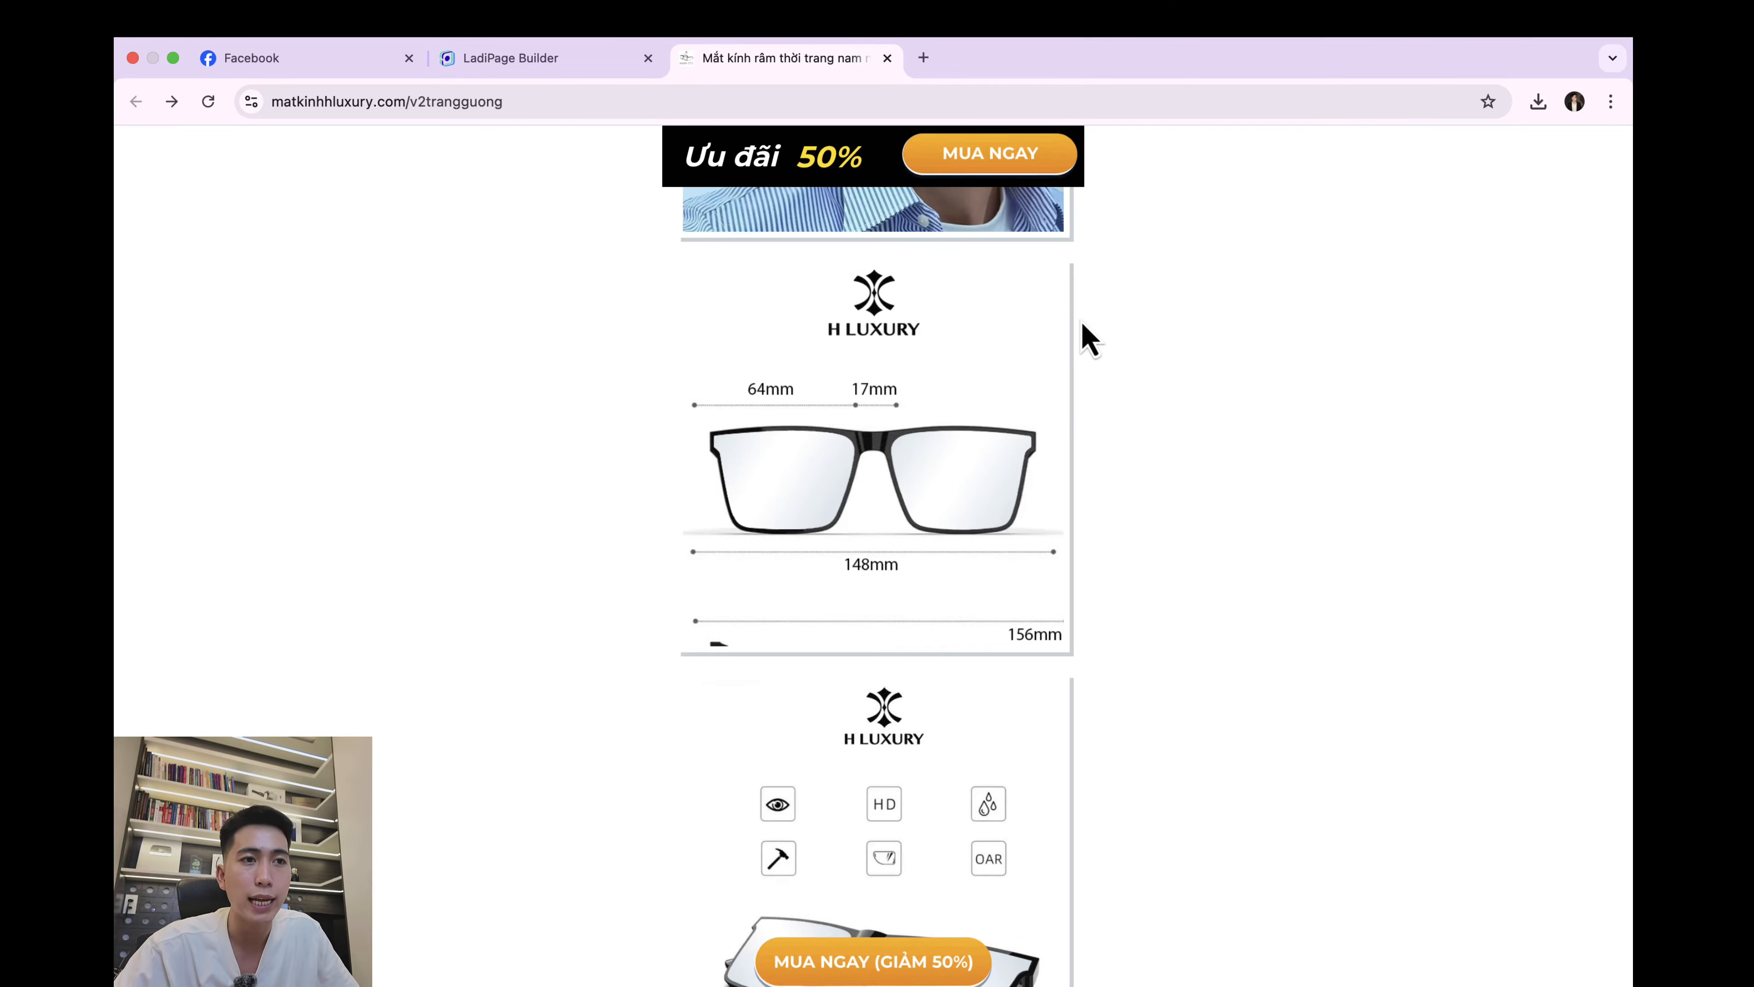
scroll(1089, 339, up, 10)
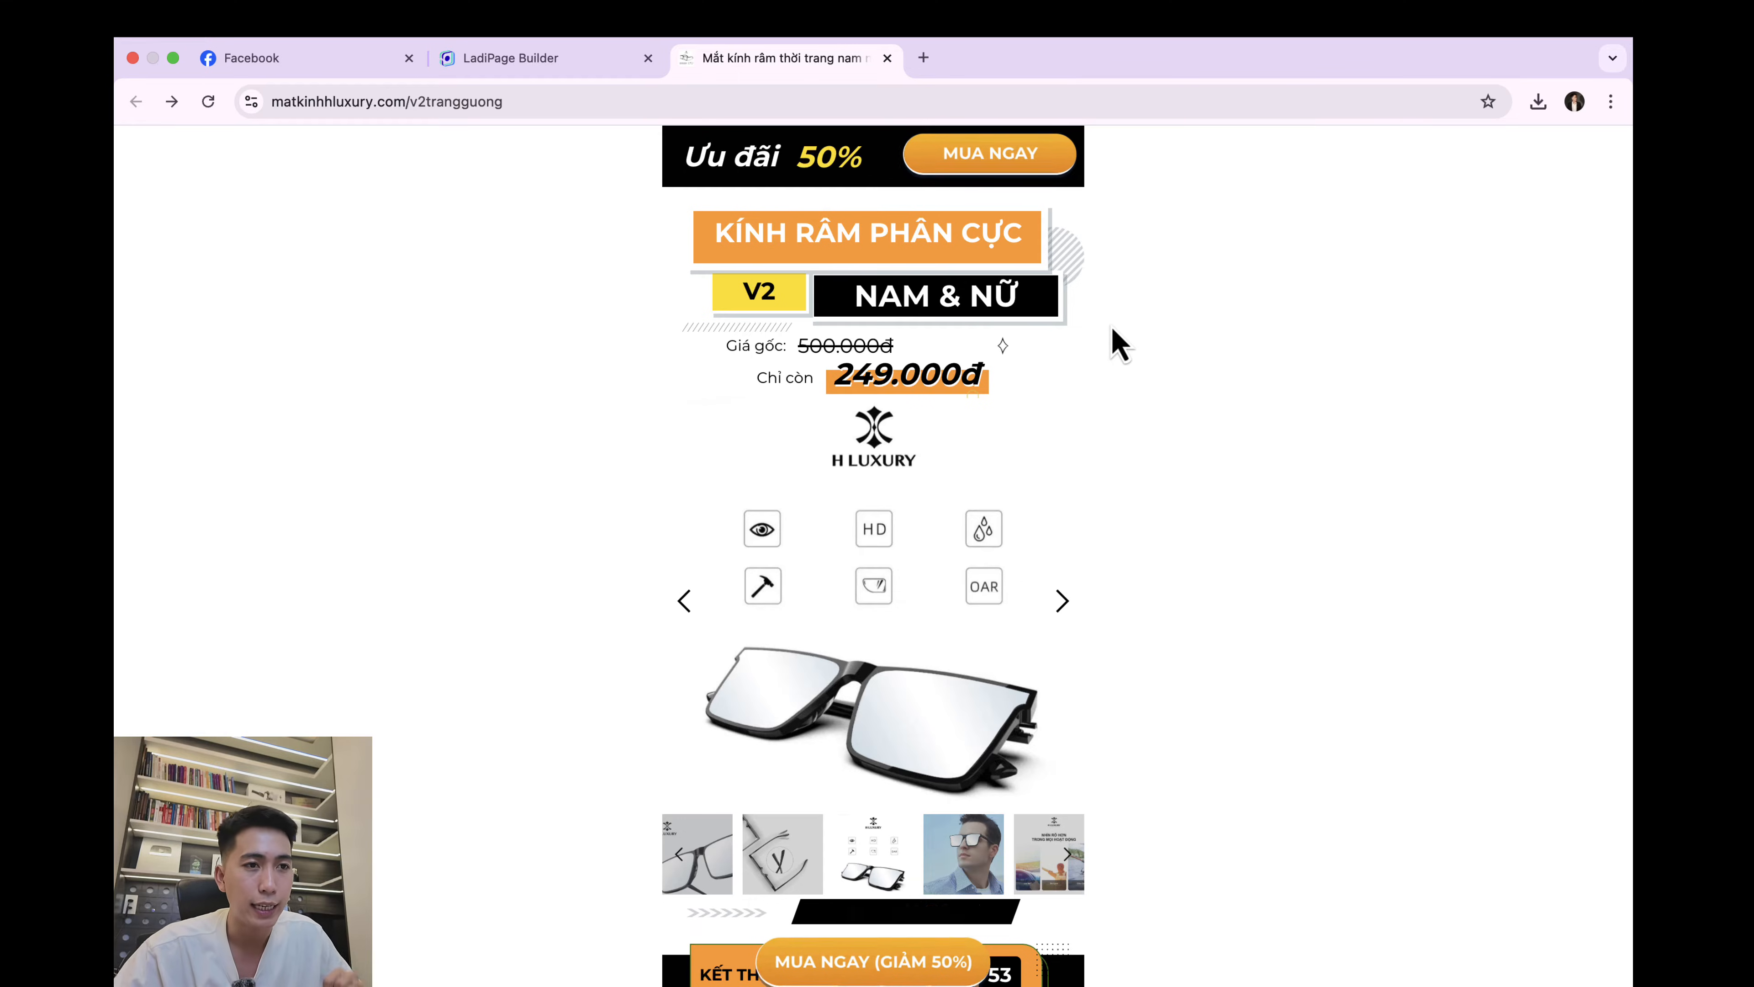
click(1061, 600)
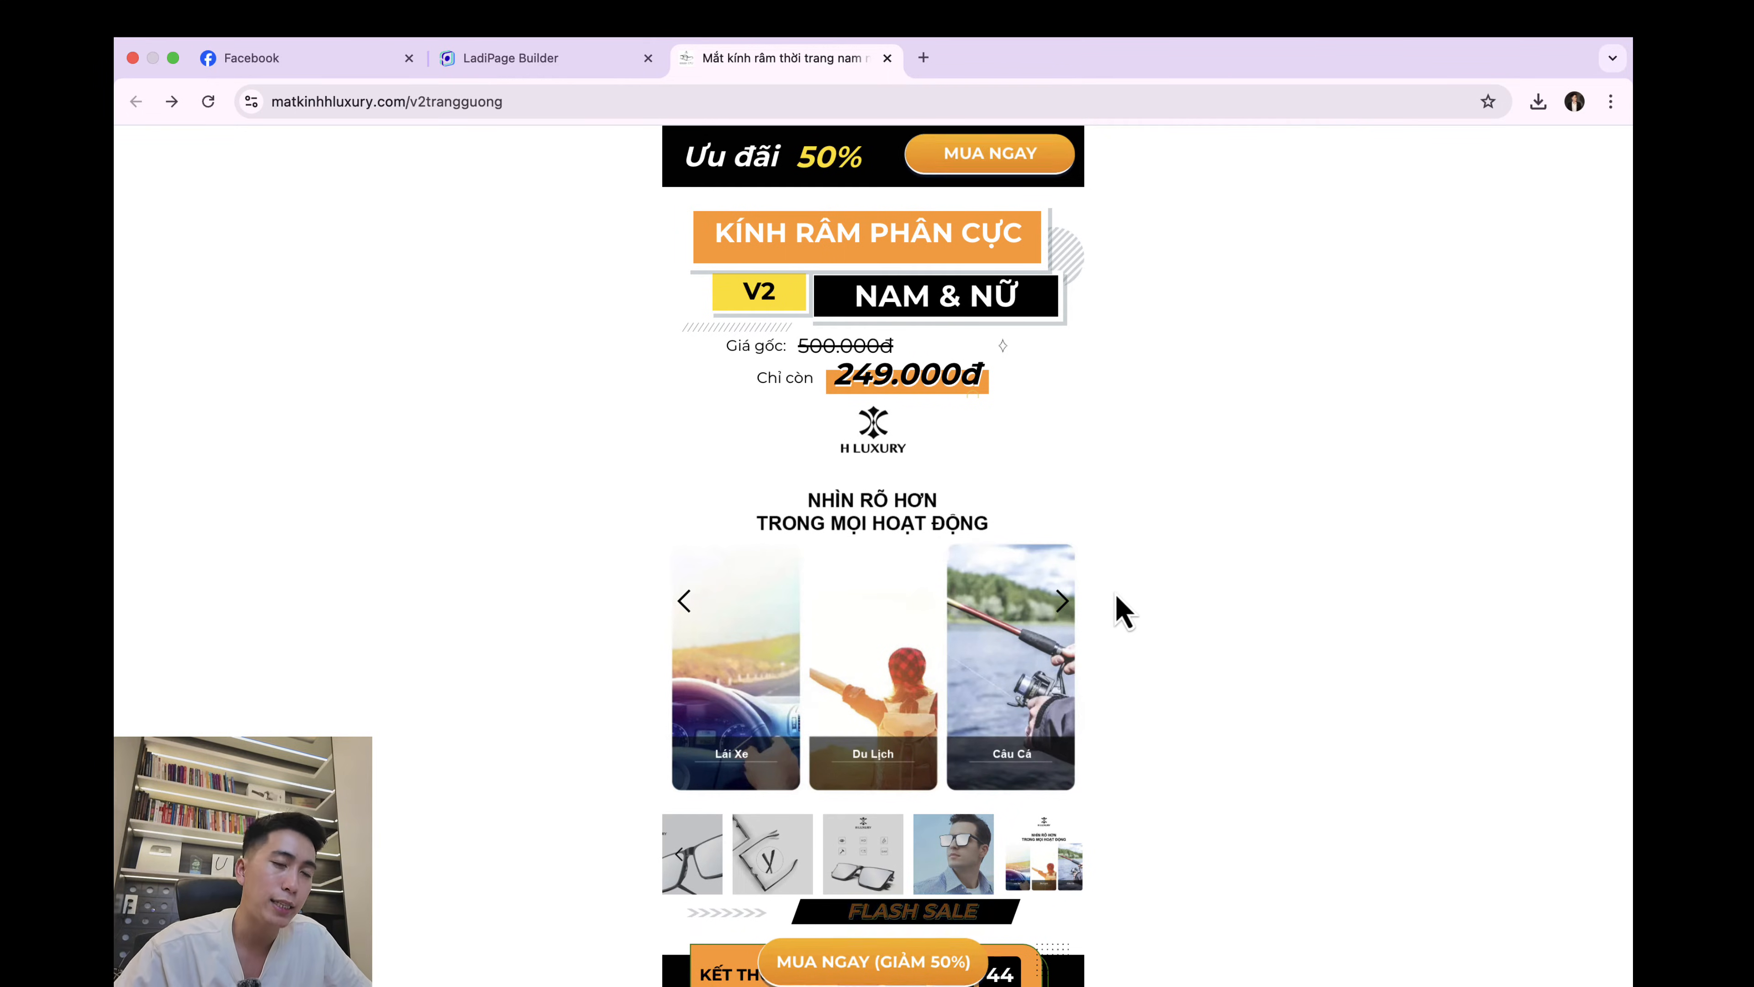
scroll(1015, 557, down, 15)
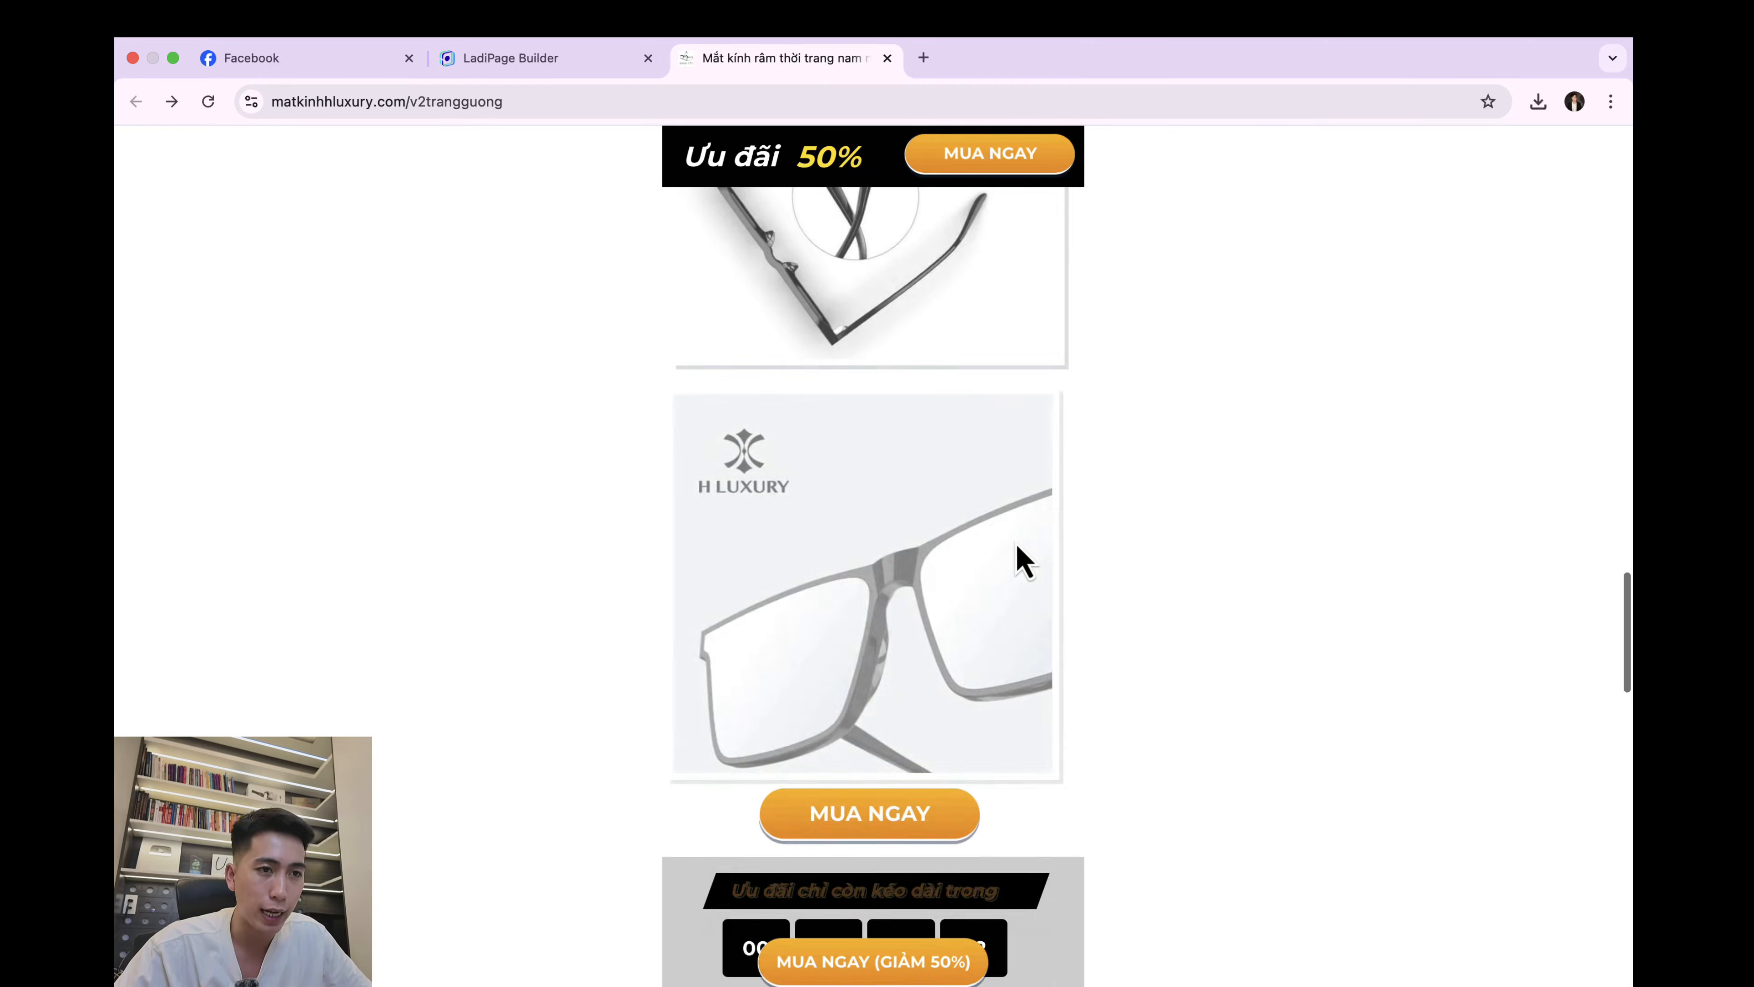
scroll(1022, 561, down, 5)
scroll(1020, 559, up, 20)
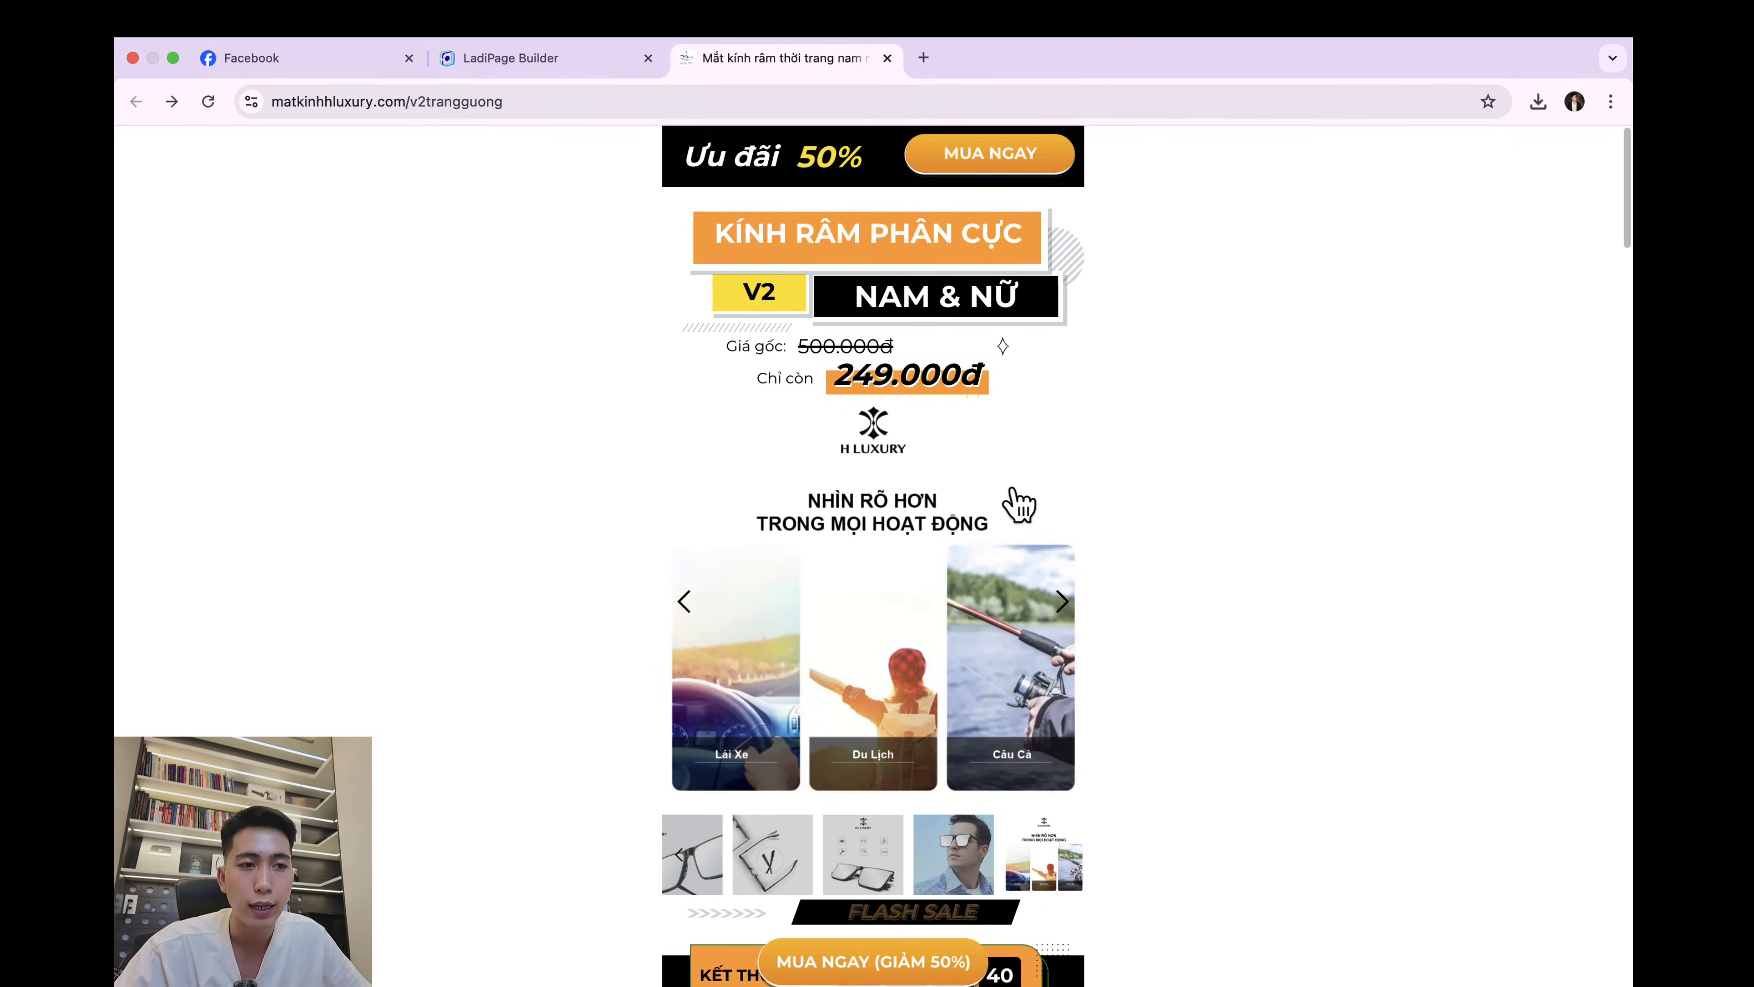
Step: Open the landing page's order form, choose the quantity option "1 Kính 249k + Freeship - Kèm hộp da", submit the order, and leave the thank-you page
click(889, 964)
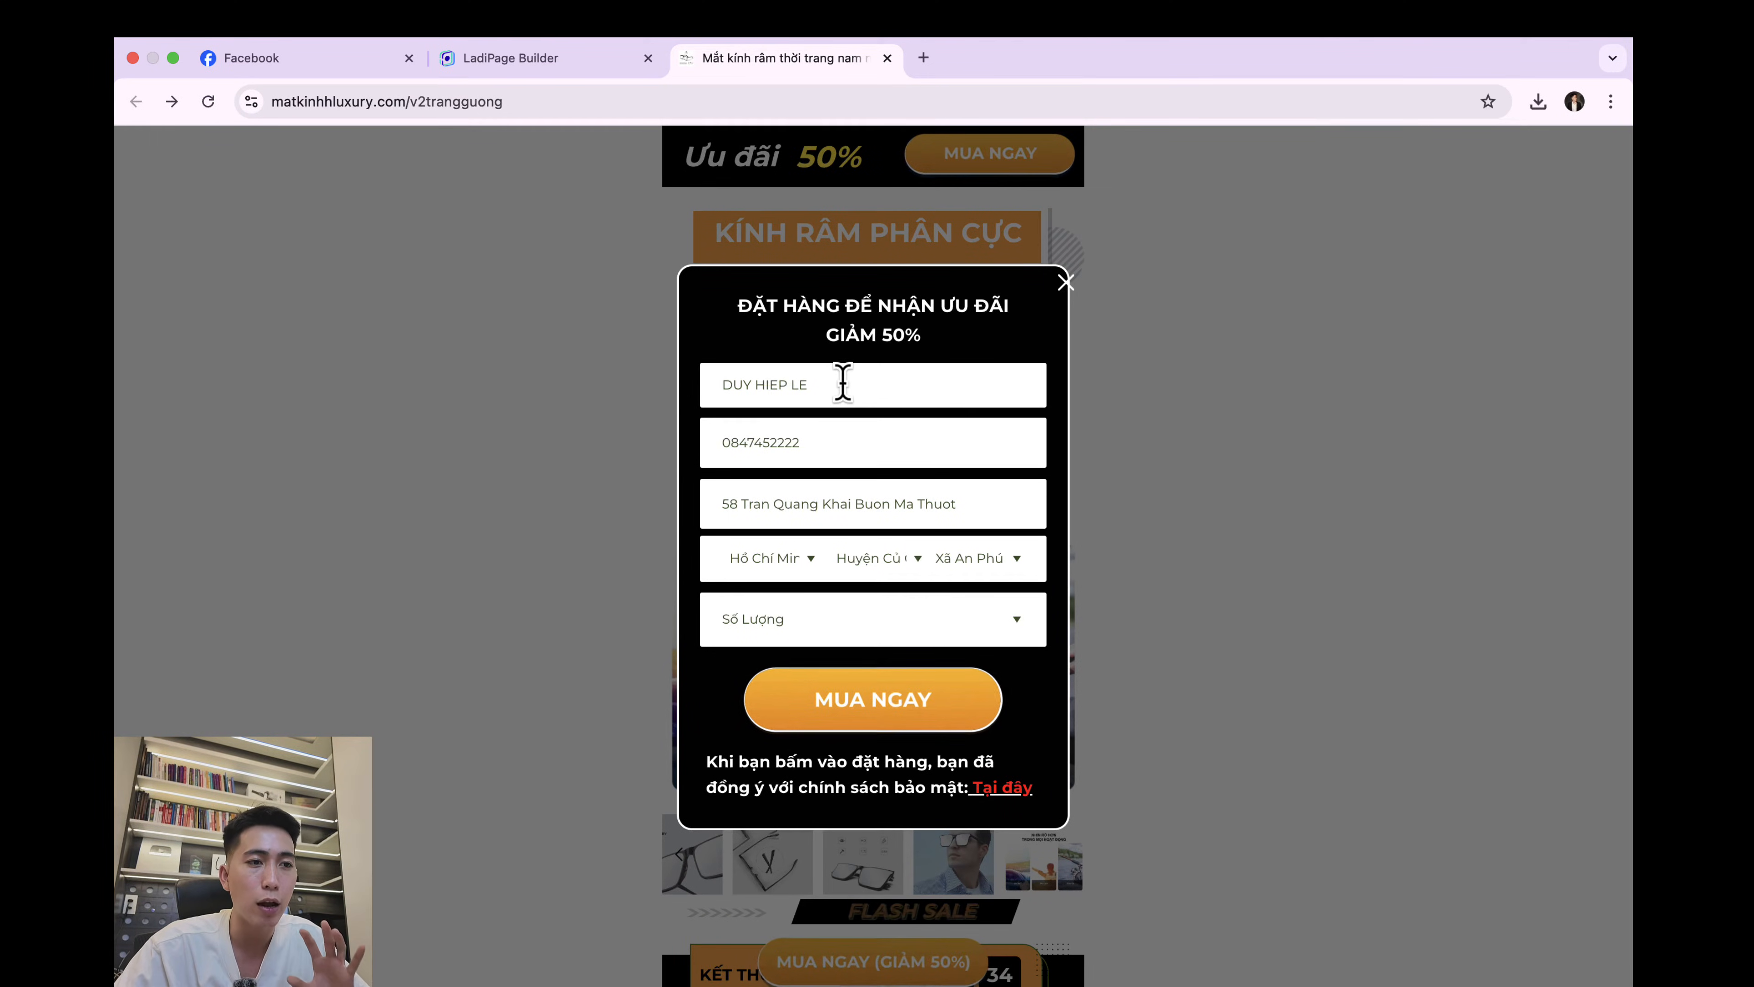
click(860, 639)
click(858, 616)
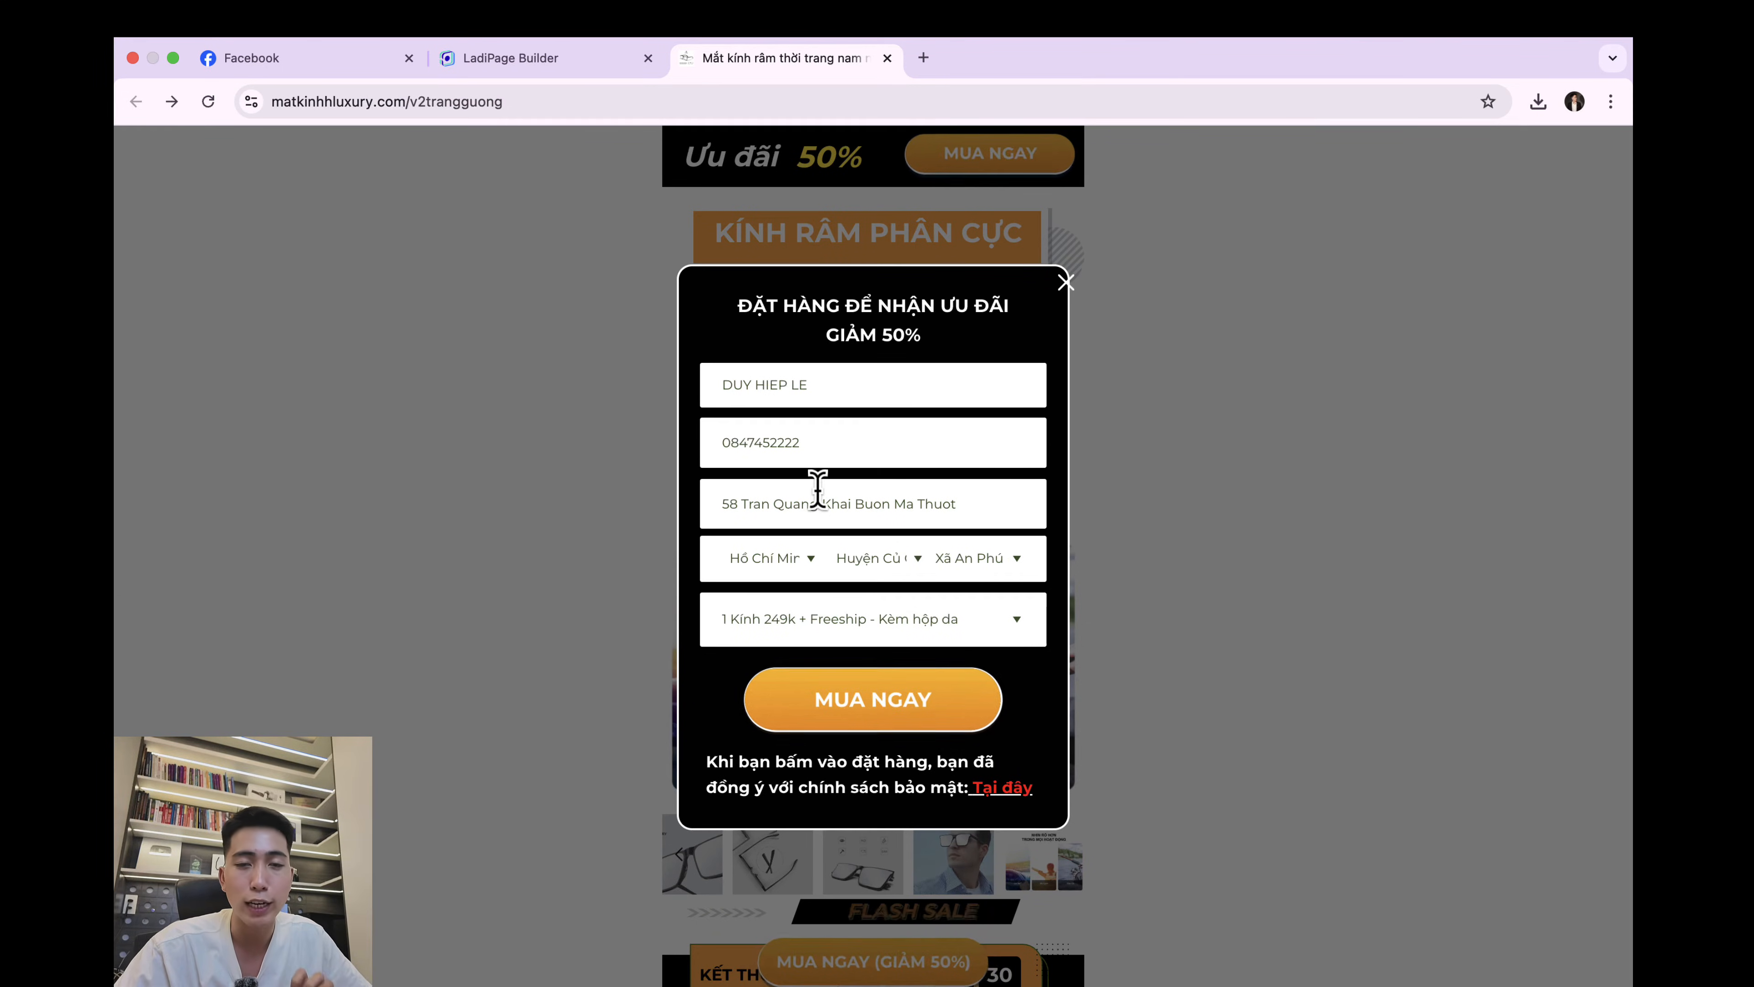
click(885, 694)
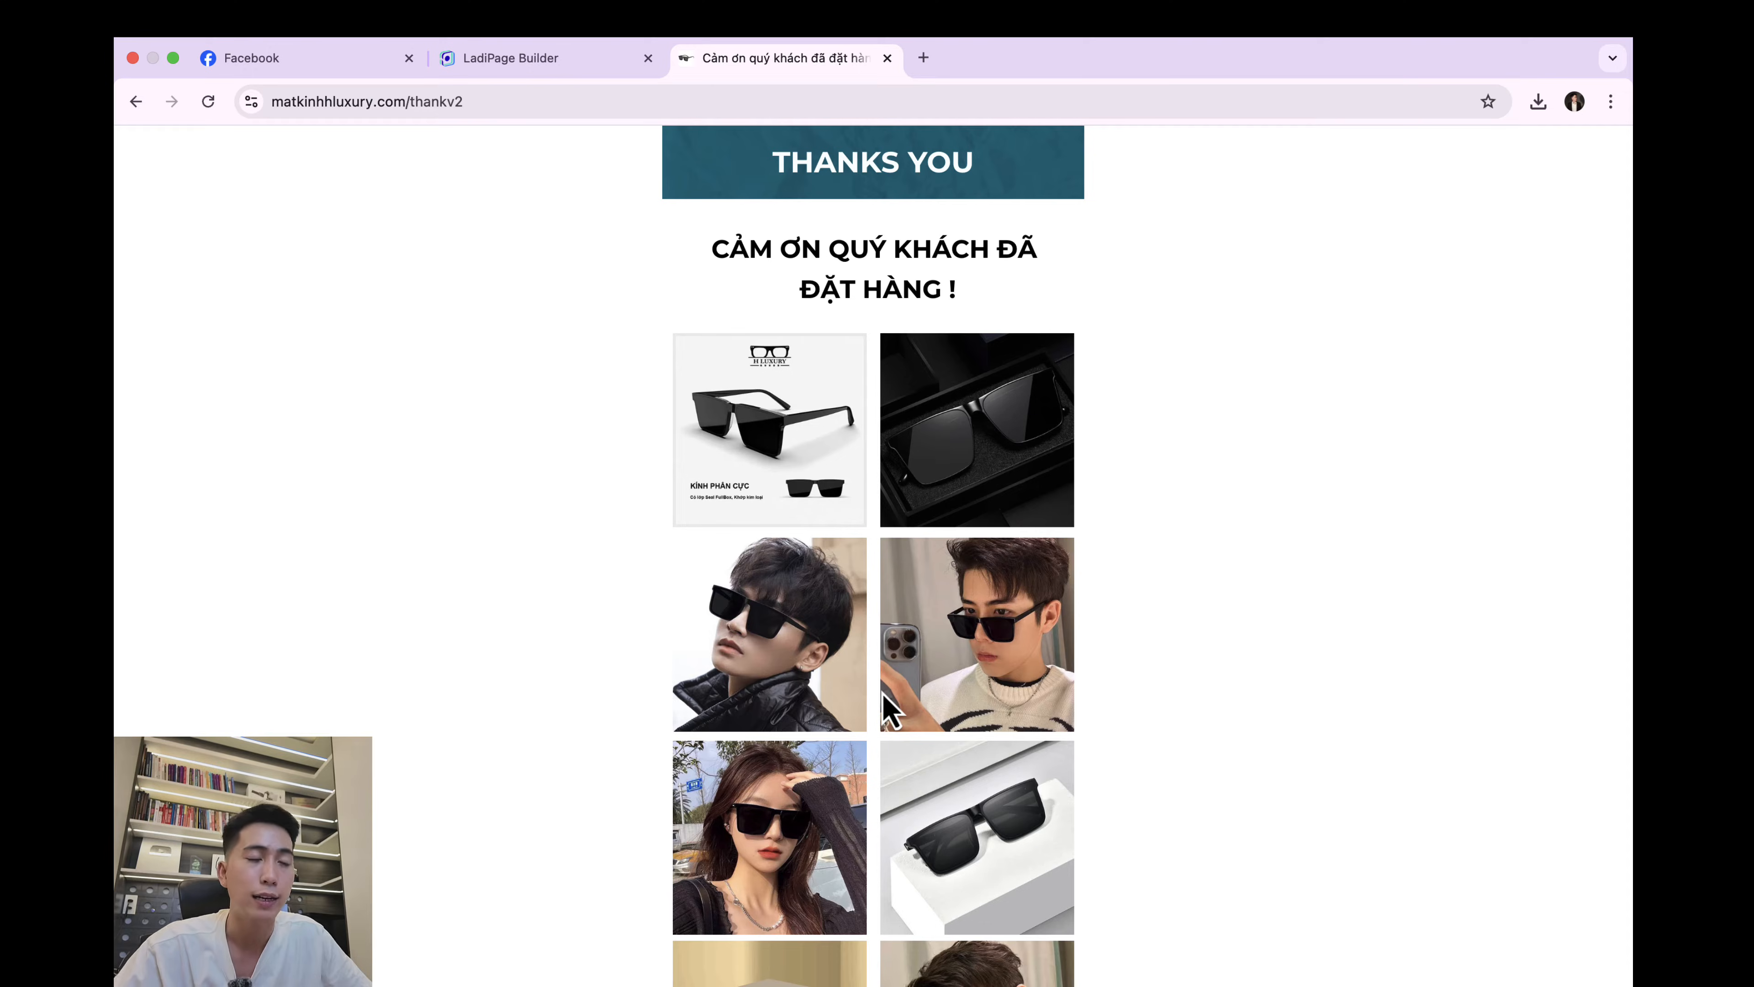
click(142, 104)
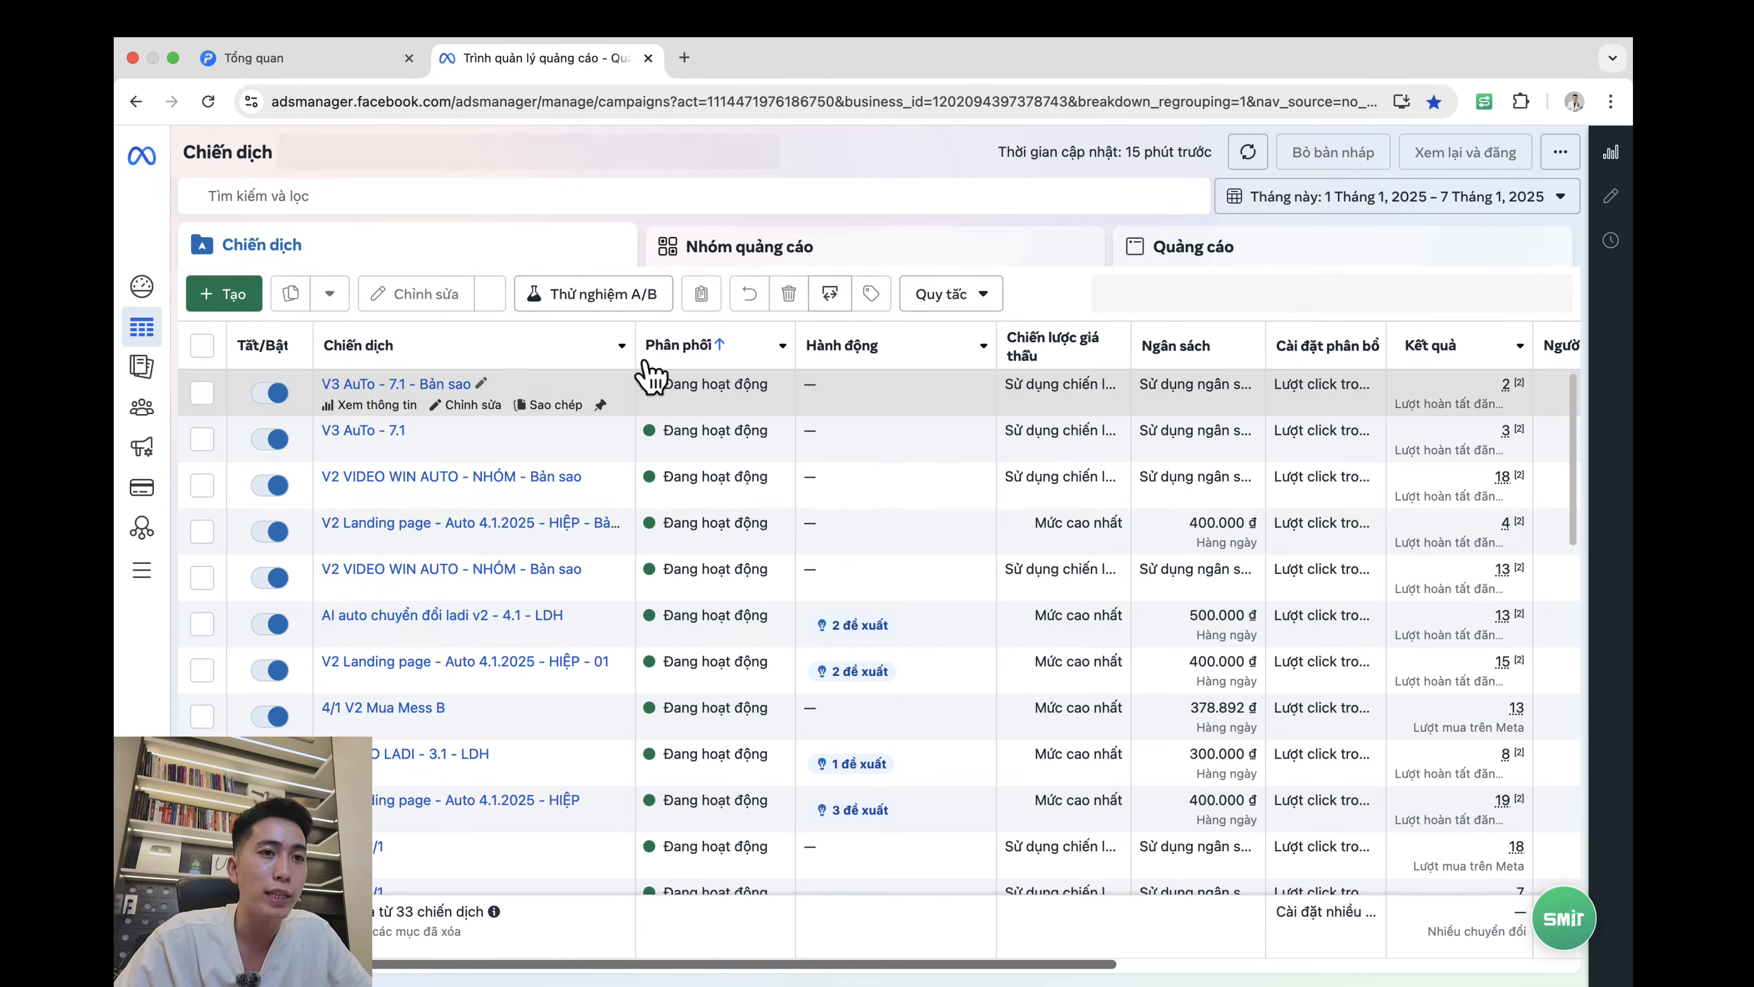
Step: Create a new campaign in Meta Ads Manager with the Khách hàng tiềm năng objective and Recommended settings
click(239, 297)
click(771, 563)
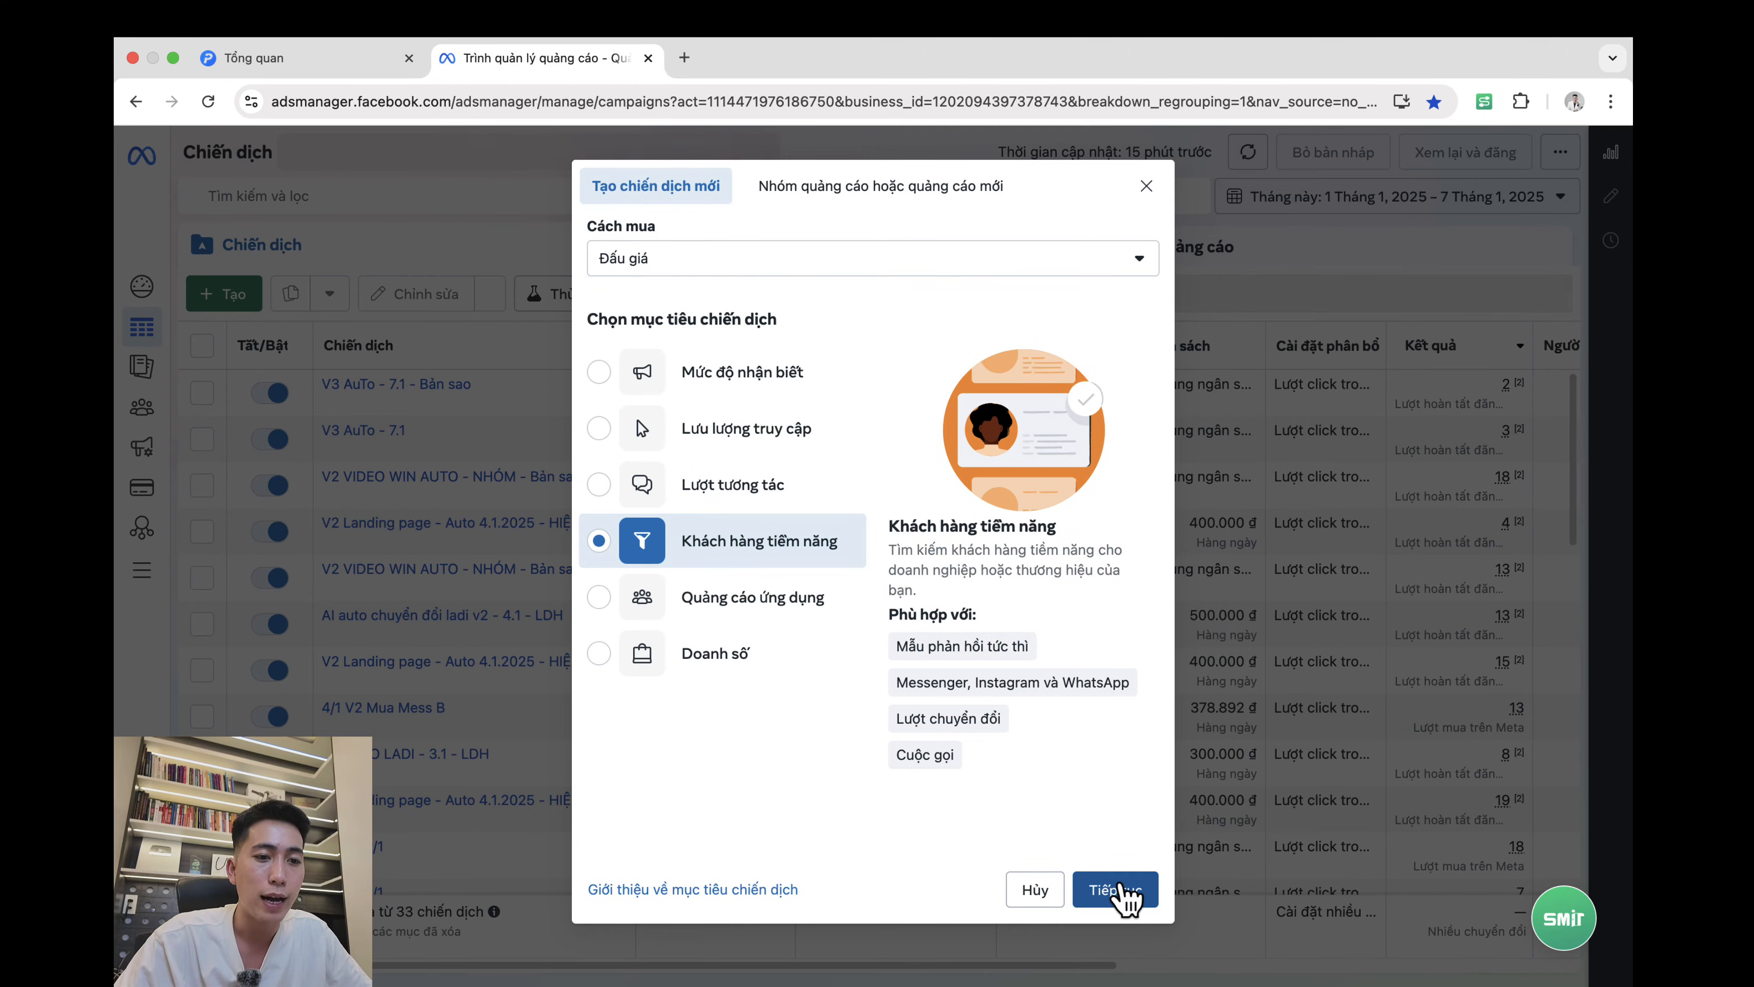
click(1132, 896)
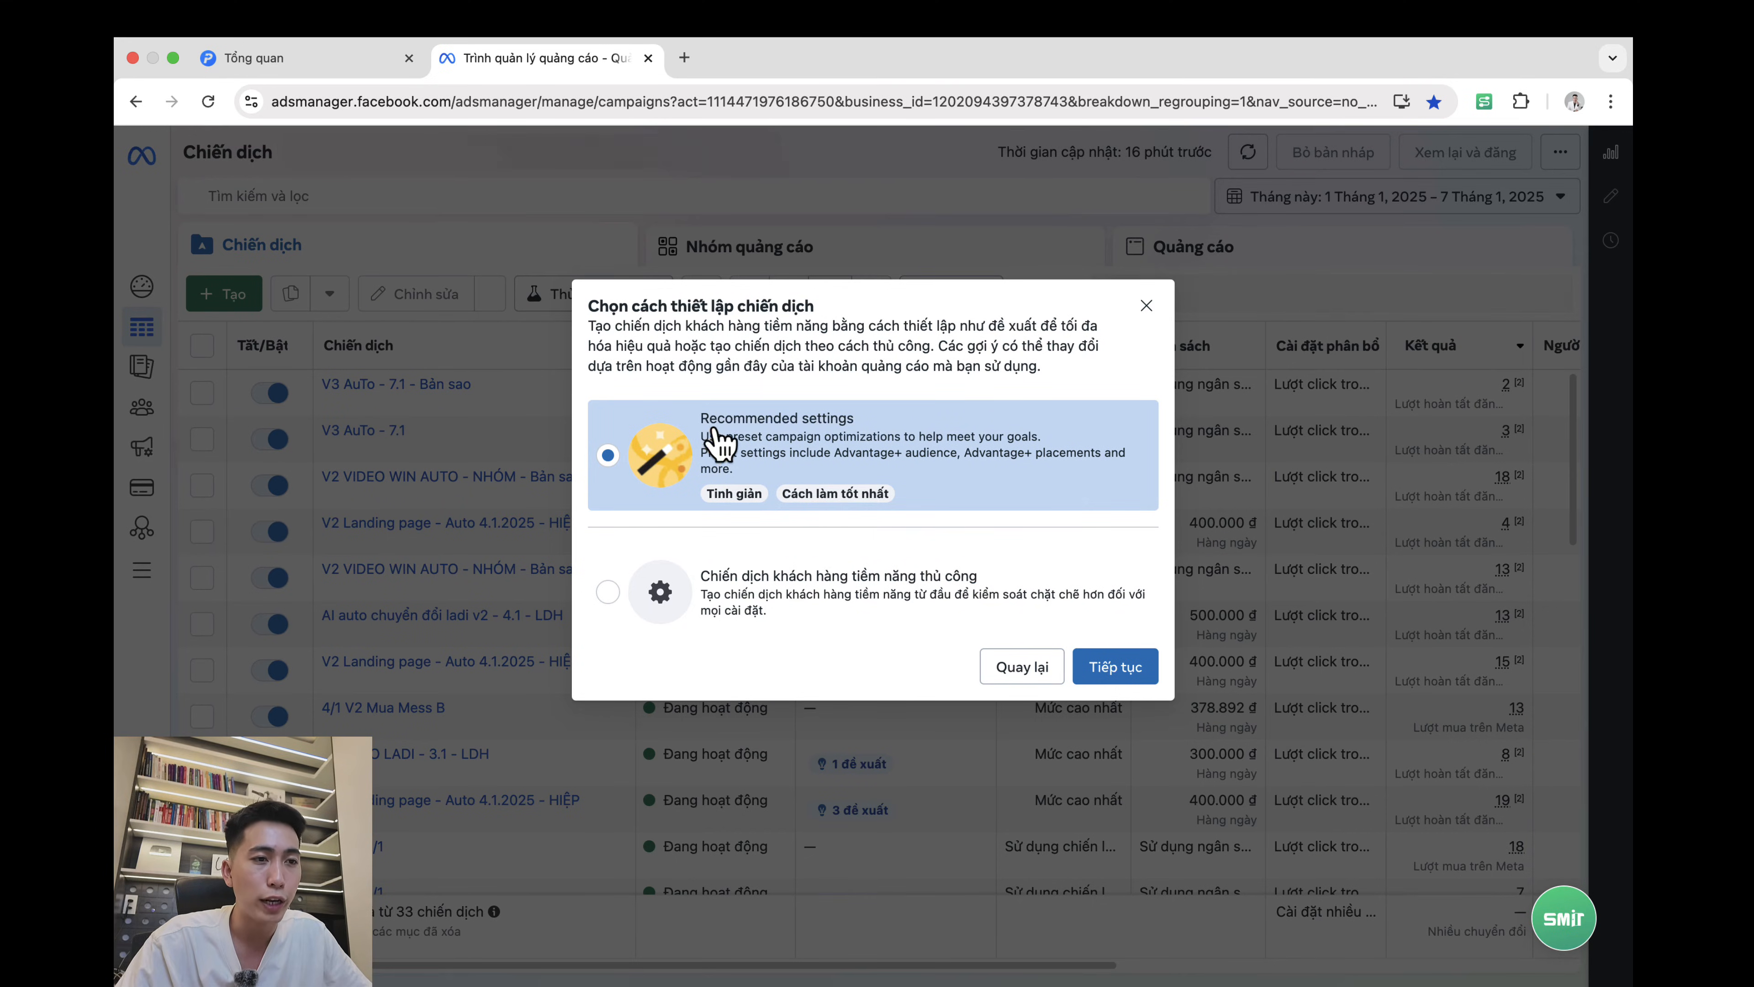
click(1116, 667)
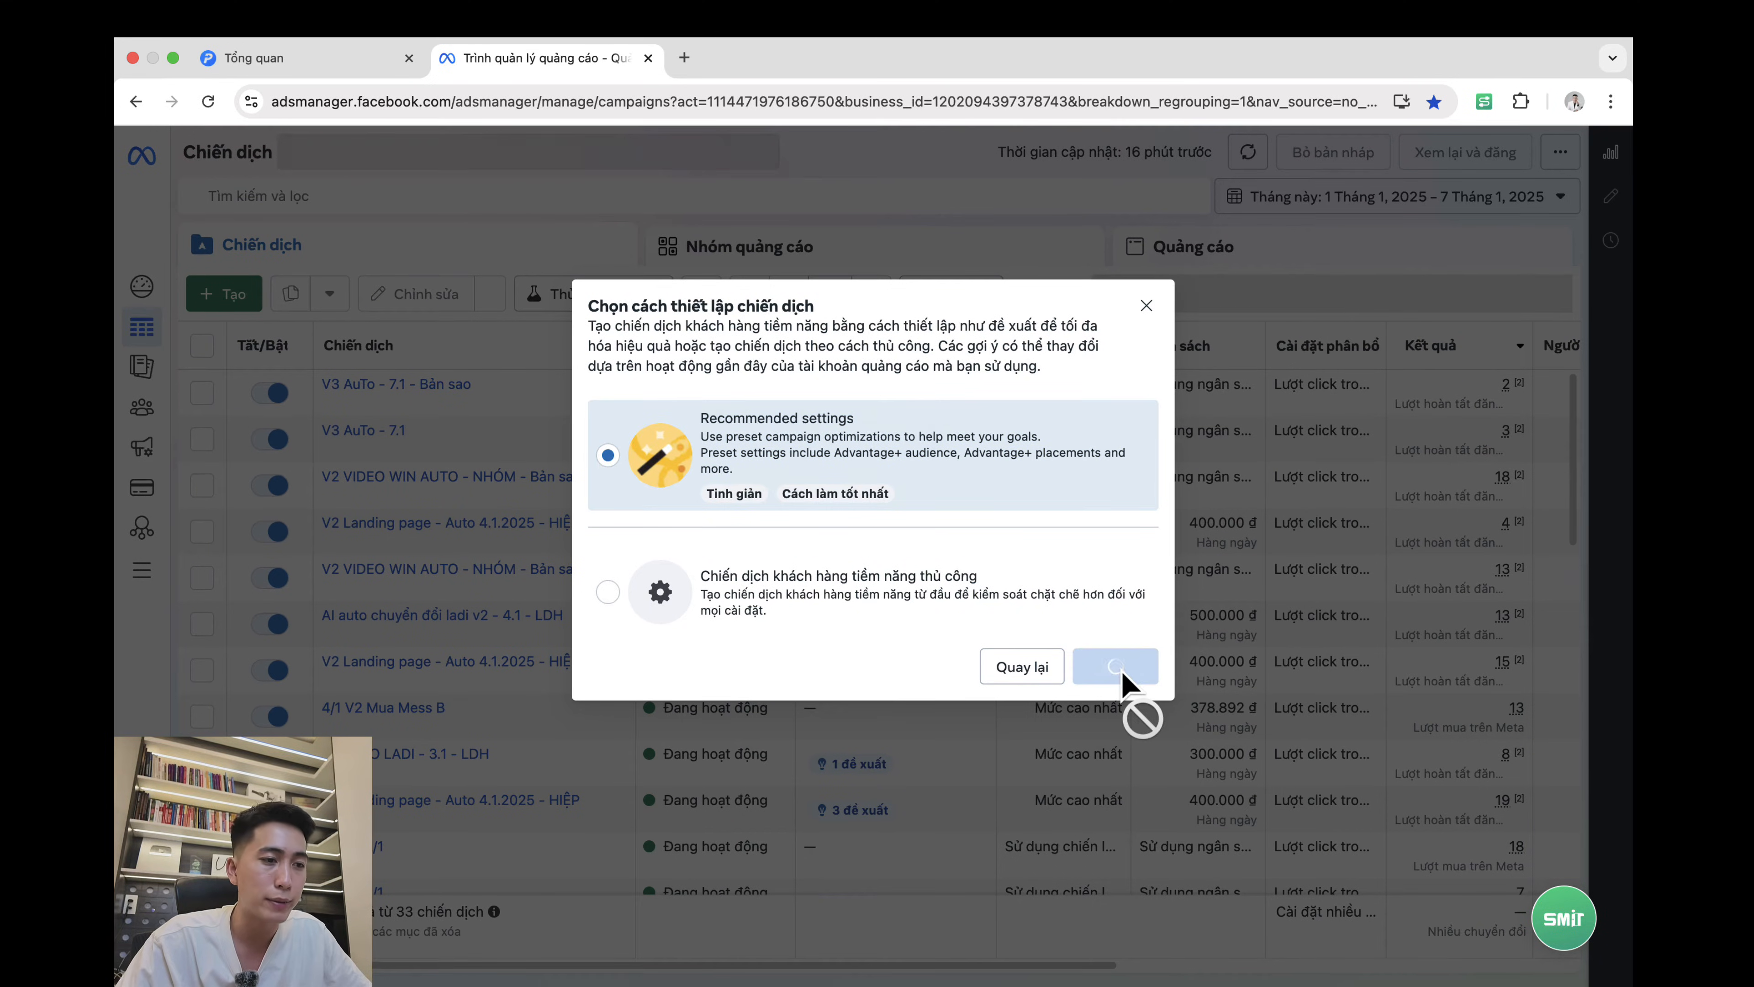
Step: Rename the new campaign as "Chuyển đổi v2TC - Ladi - 7.1"
triple_click(912, 499)
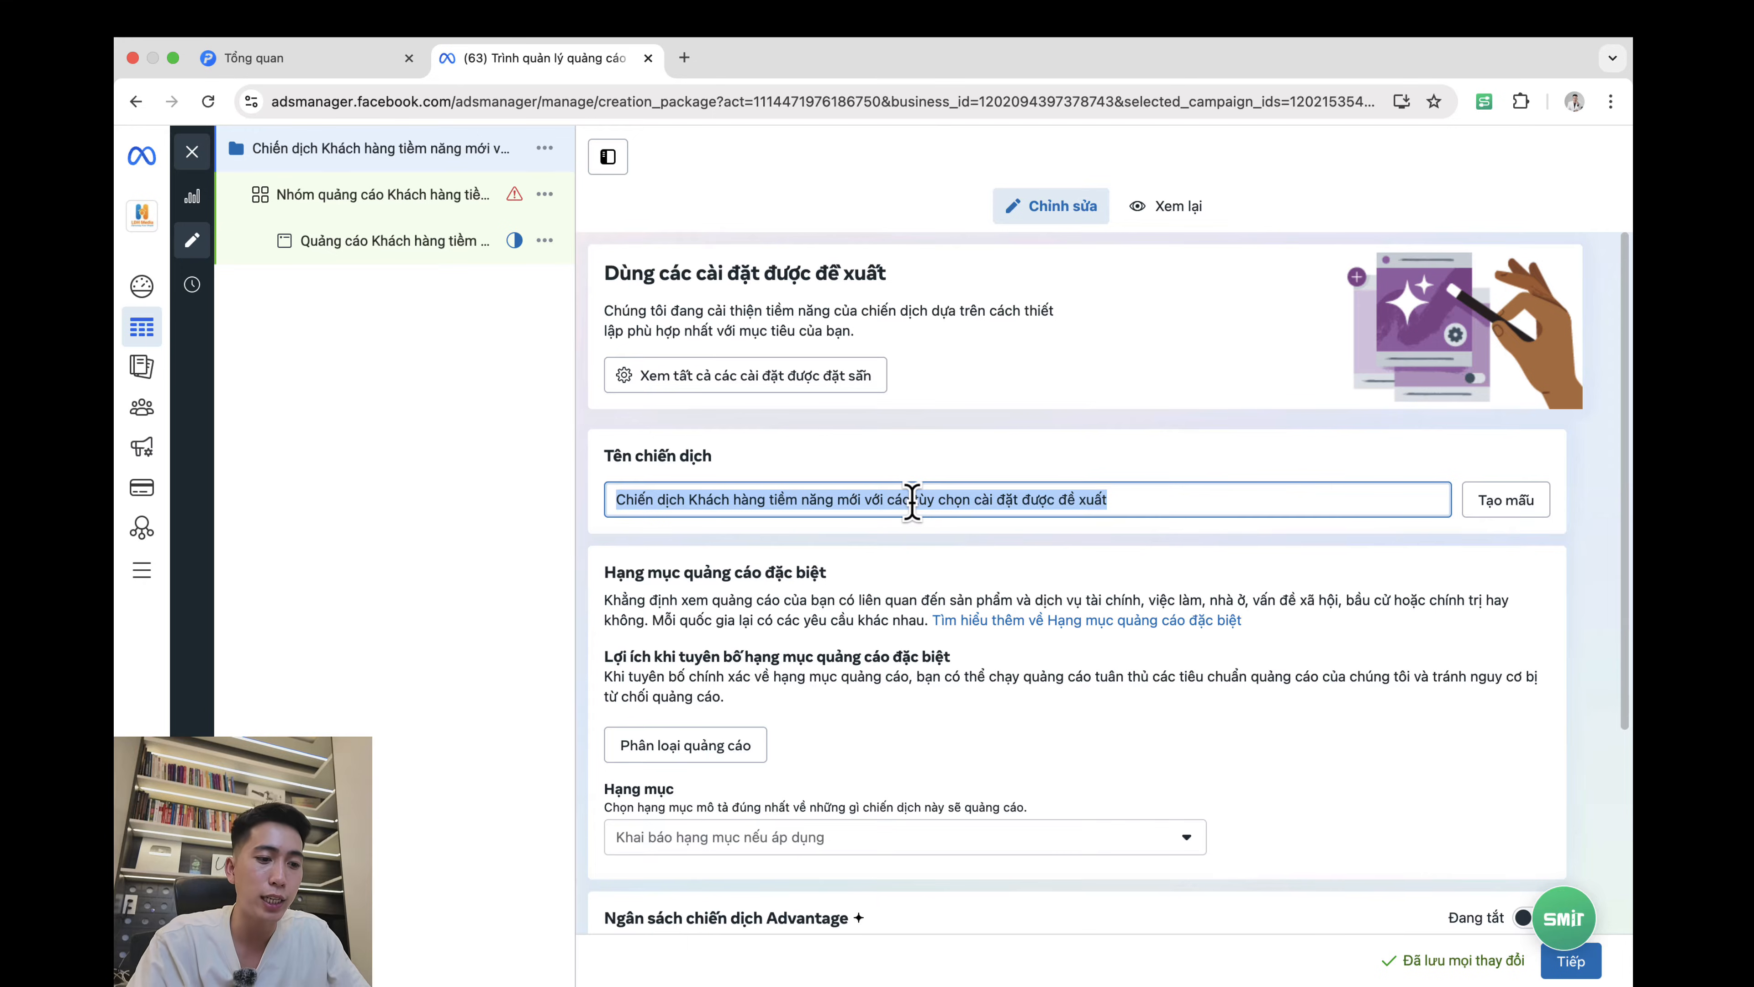
text(Chuyển đổi.)
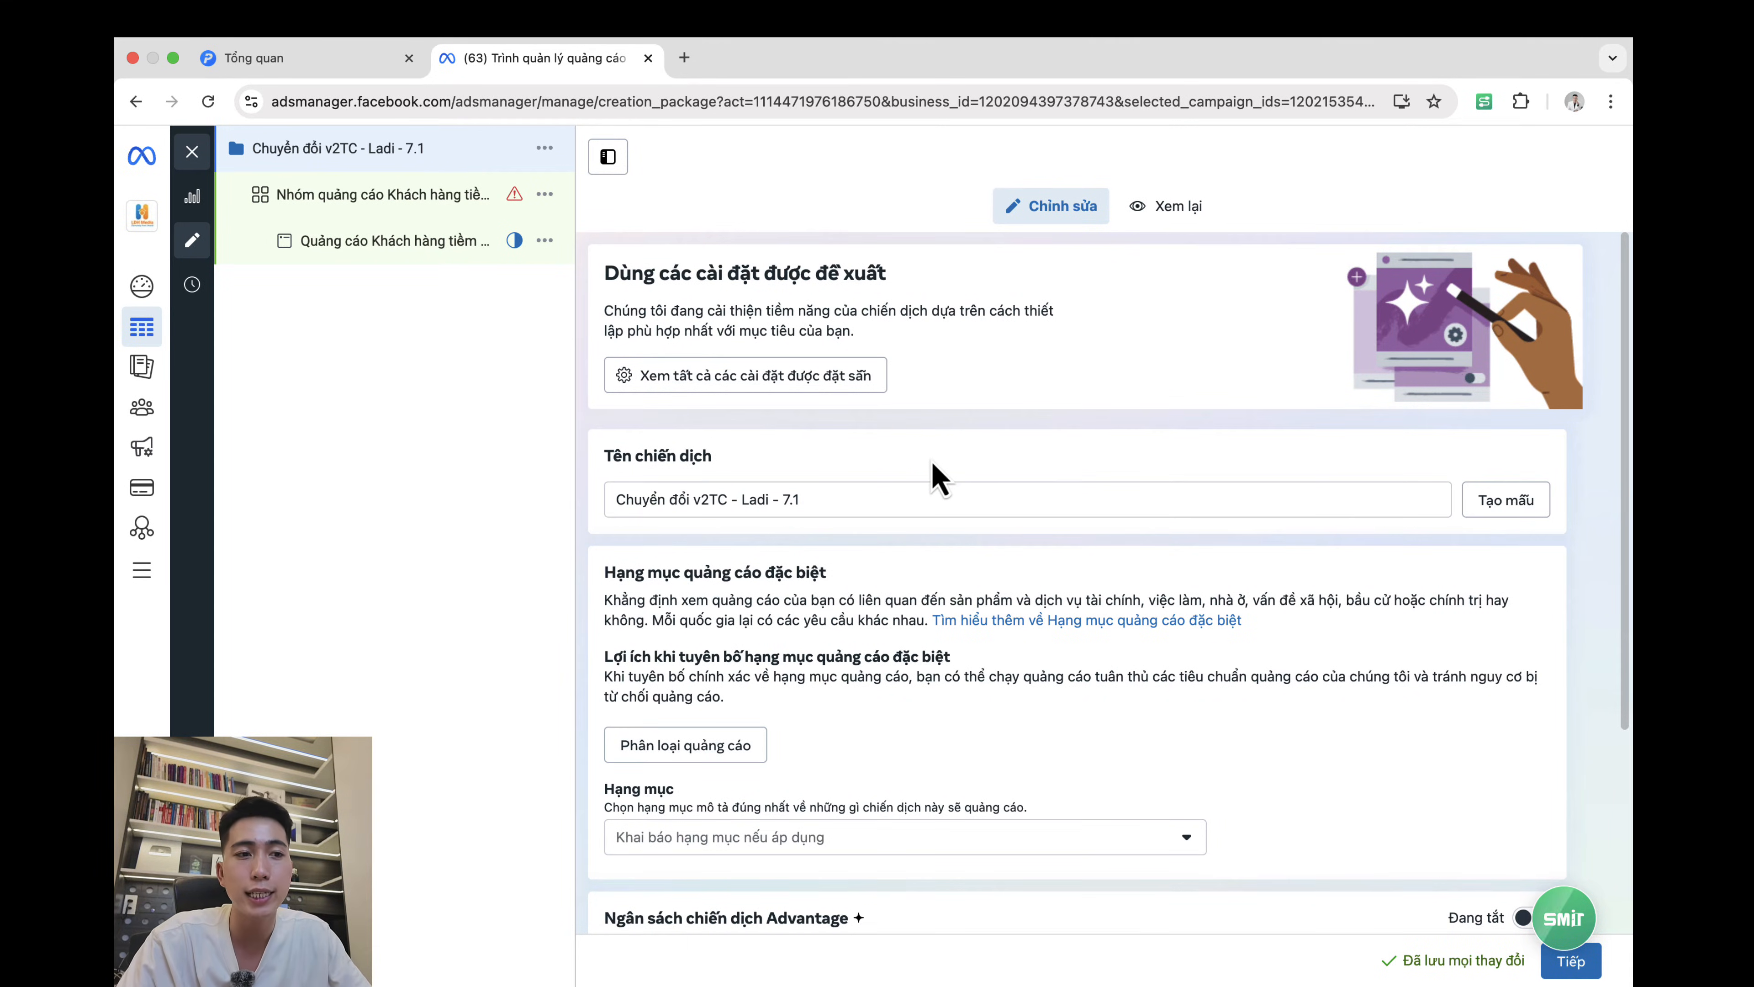
click(877, 500)
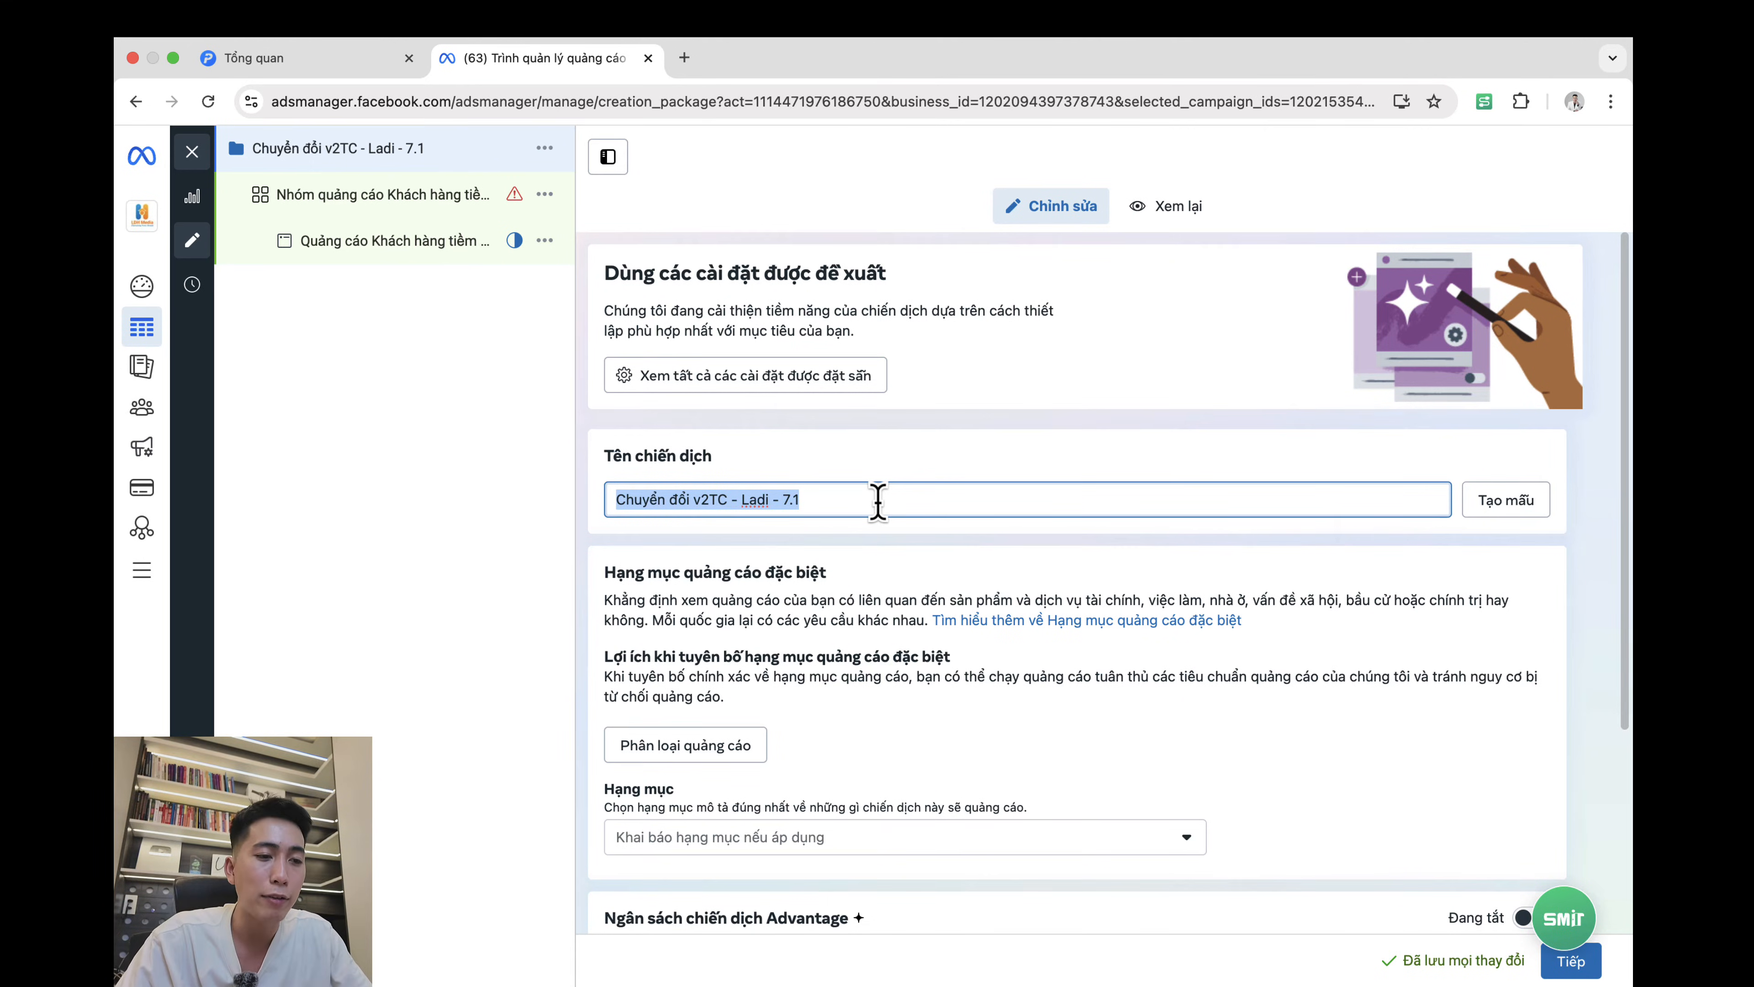
Step: Turn on the Advantage campaign budget and set the daily budget to 450.000 ₫
scroll(1105, 781, down, 4)
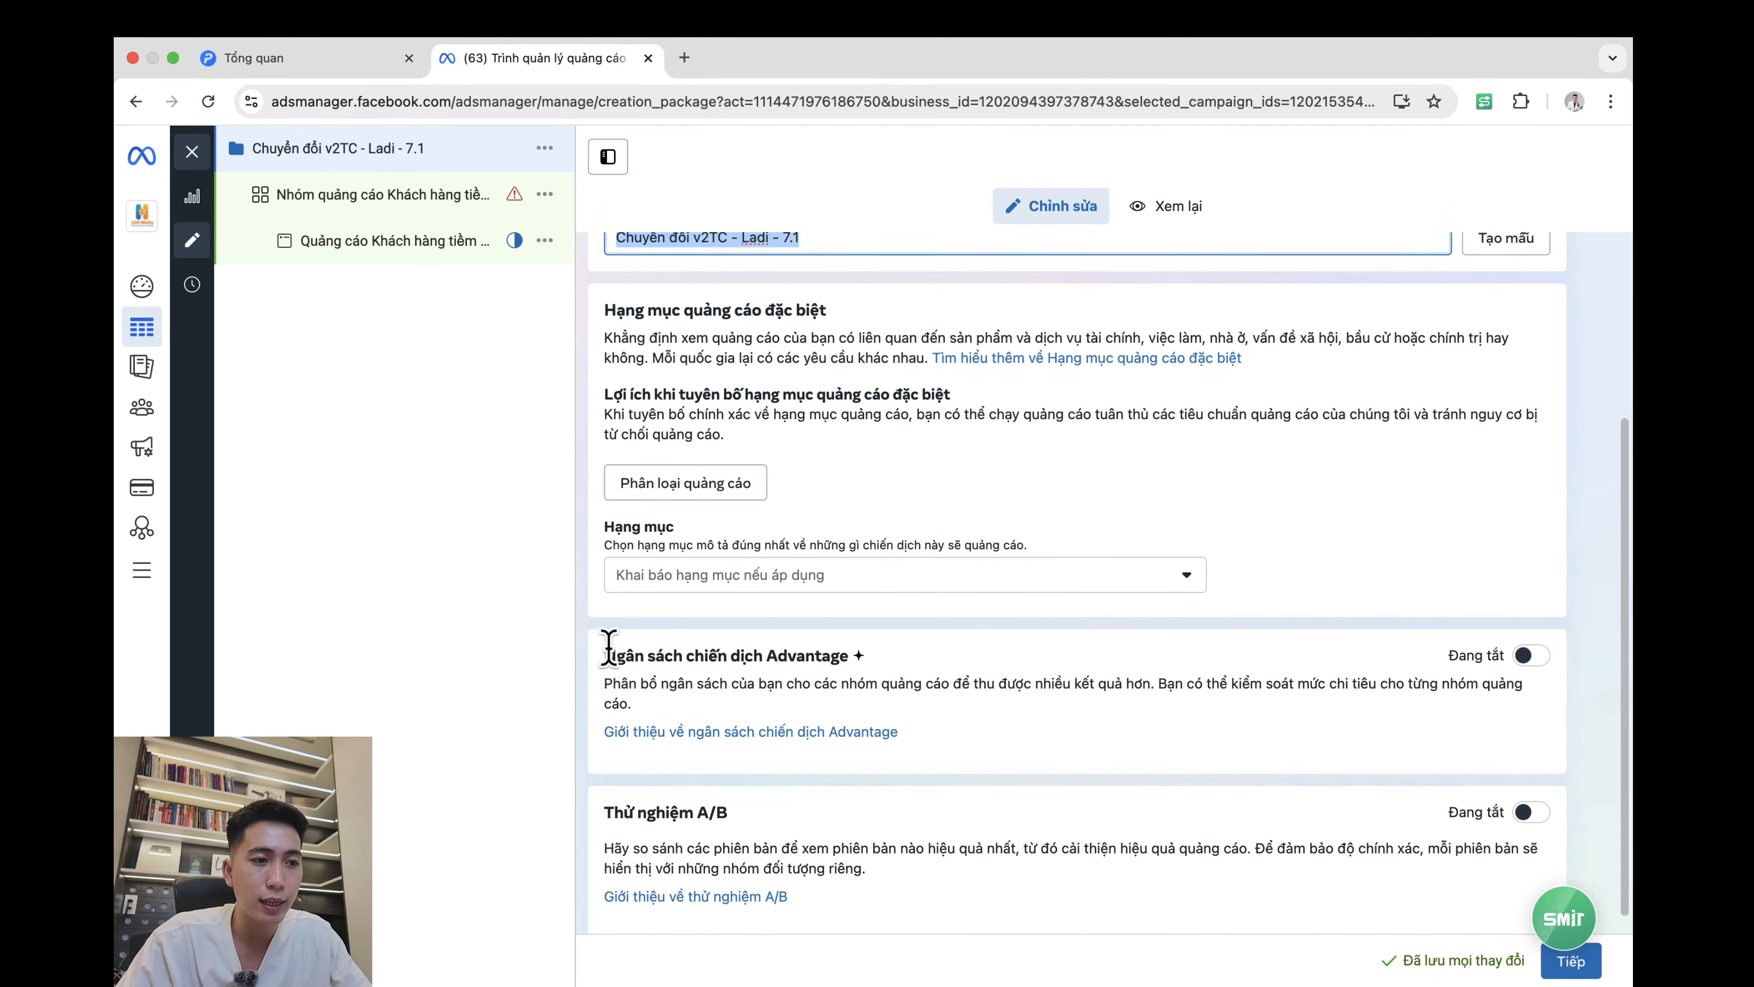
drag(607, 649, 901, 666)
click(967, 672)
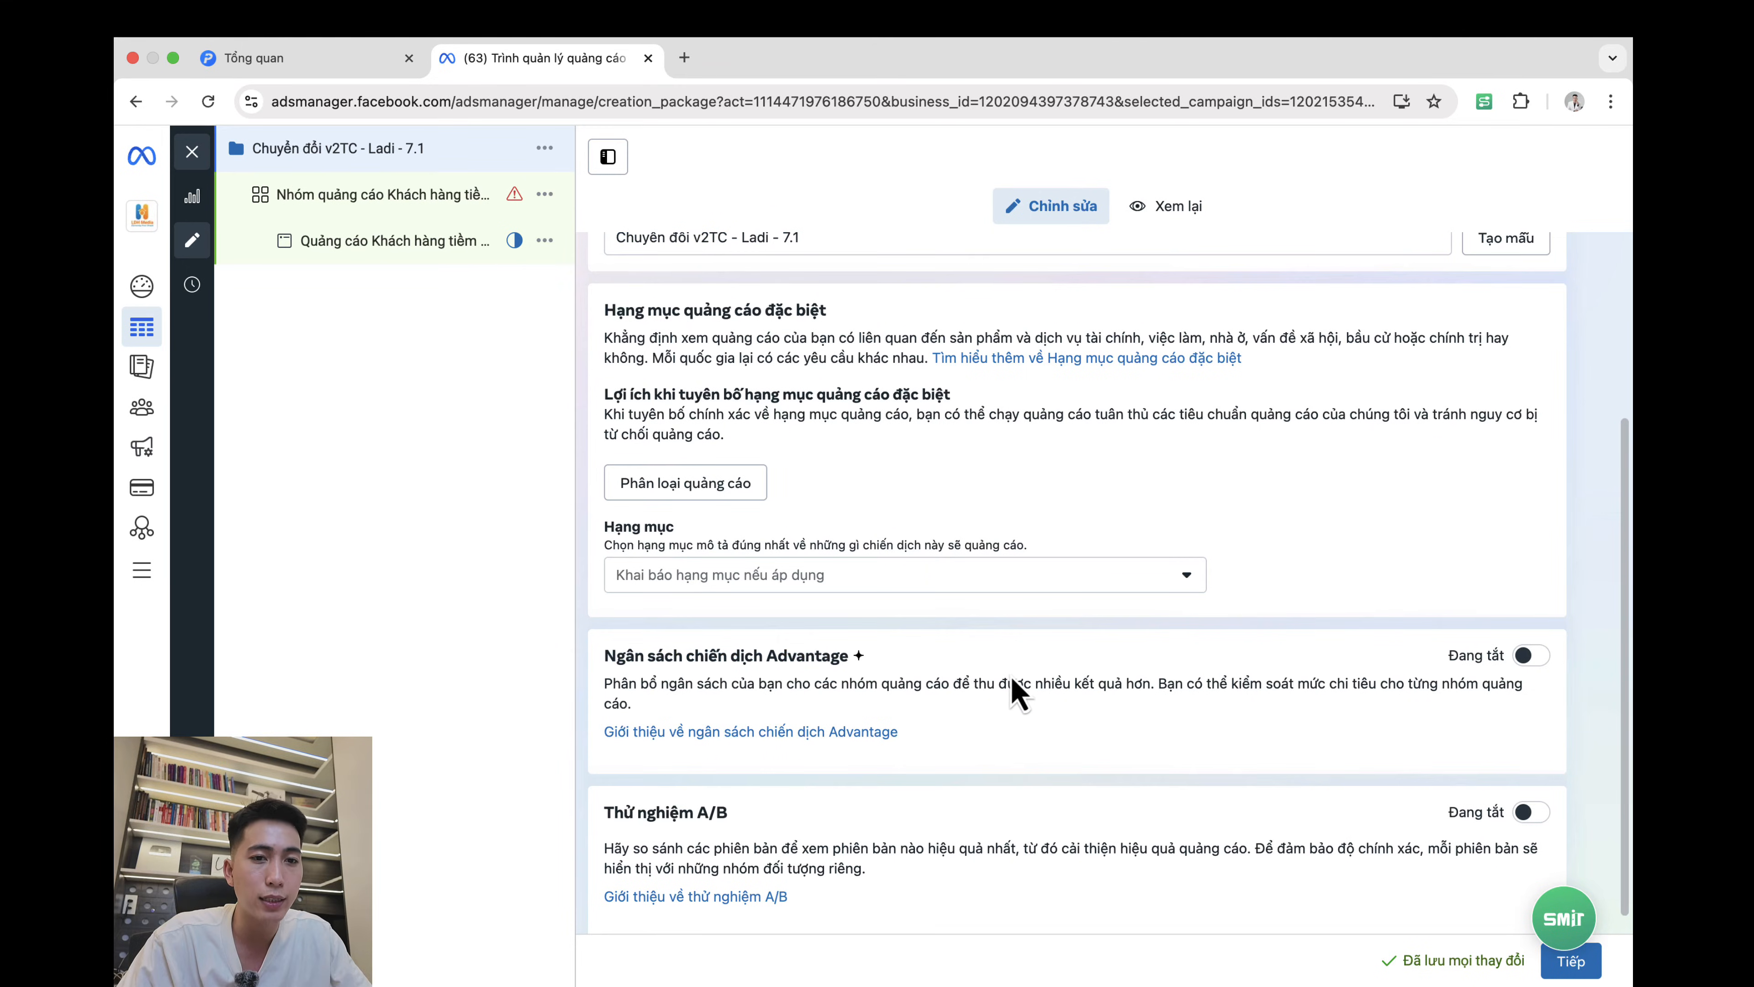
scroll(1014, 691, down, 1)
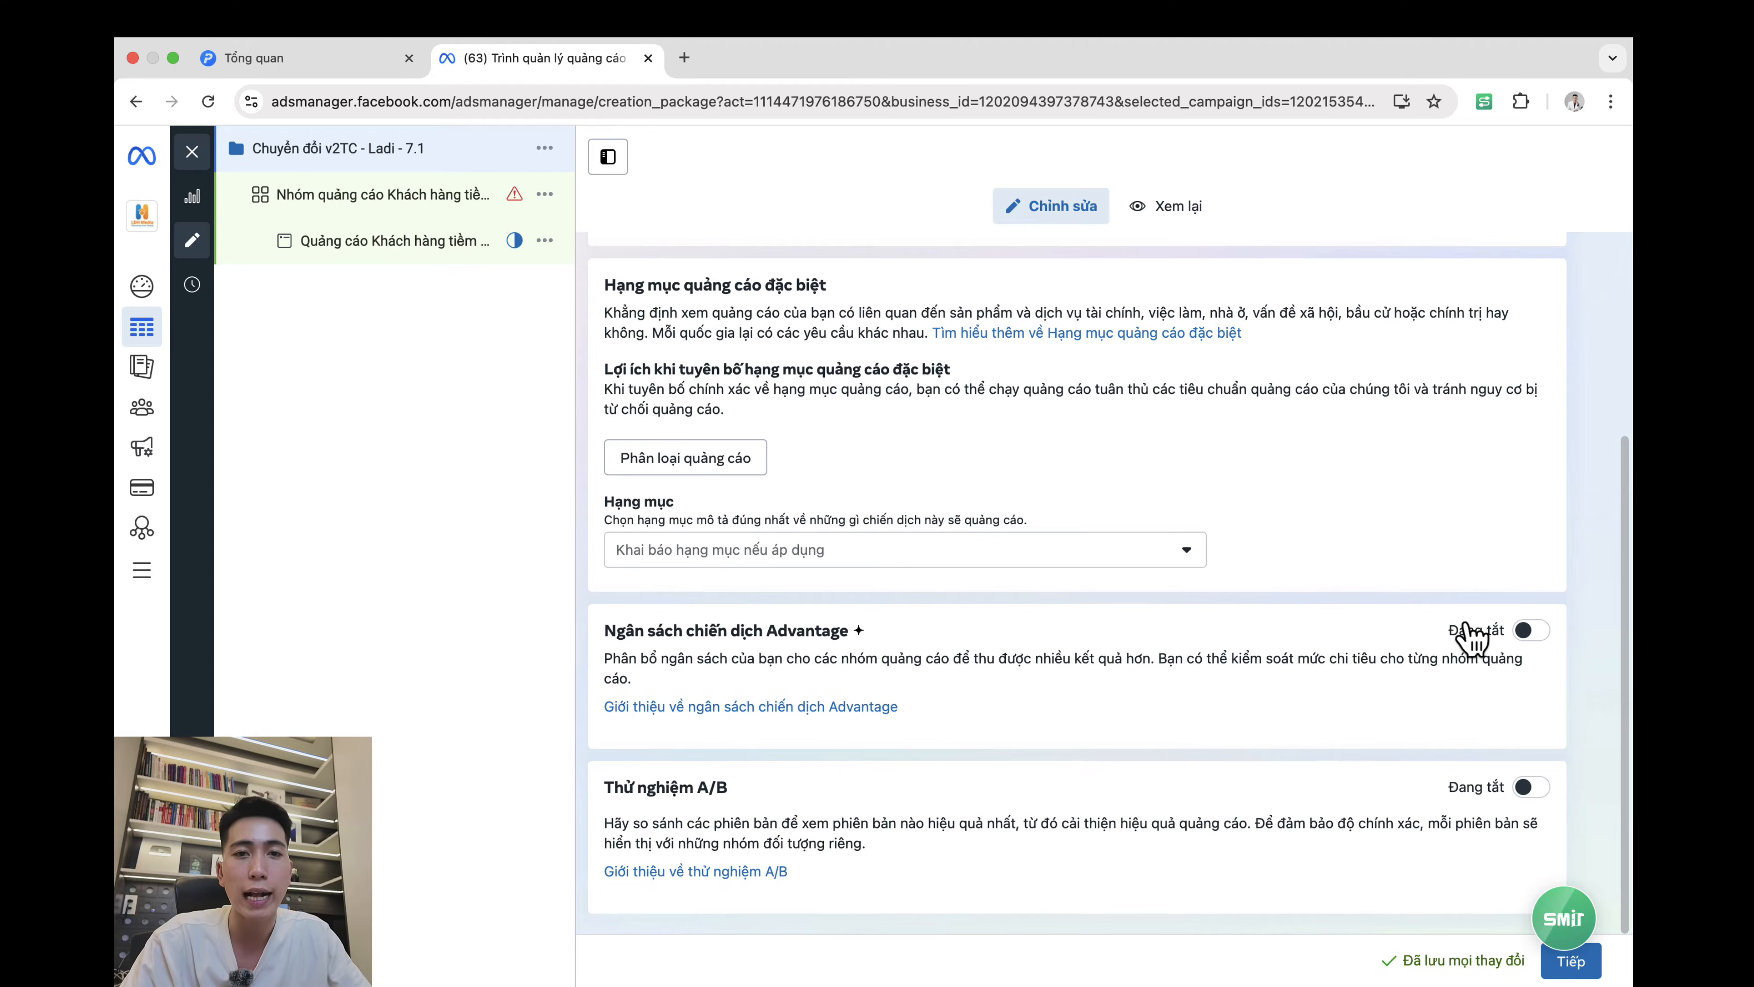
click(1530, 629)
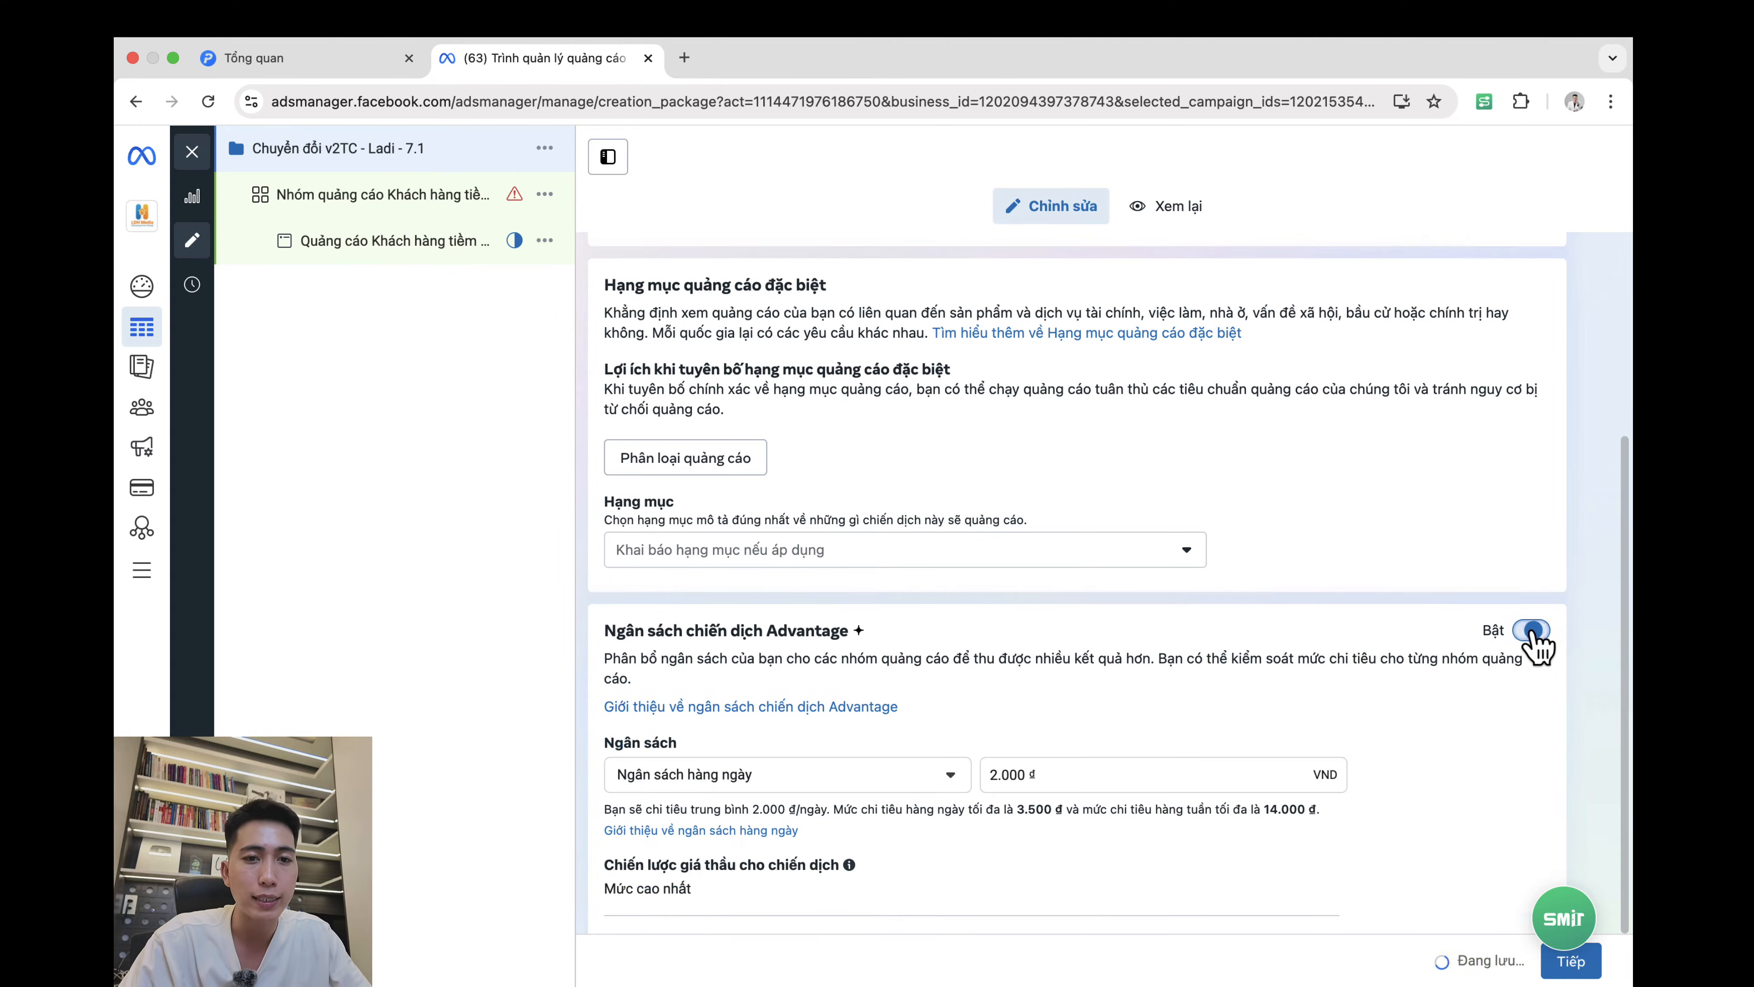
scroll(945, 693, down, 5)
double_click(992, 607)
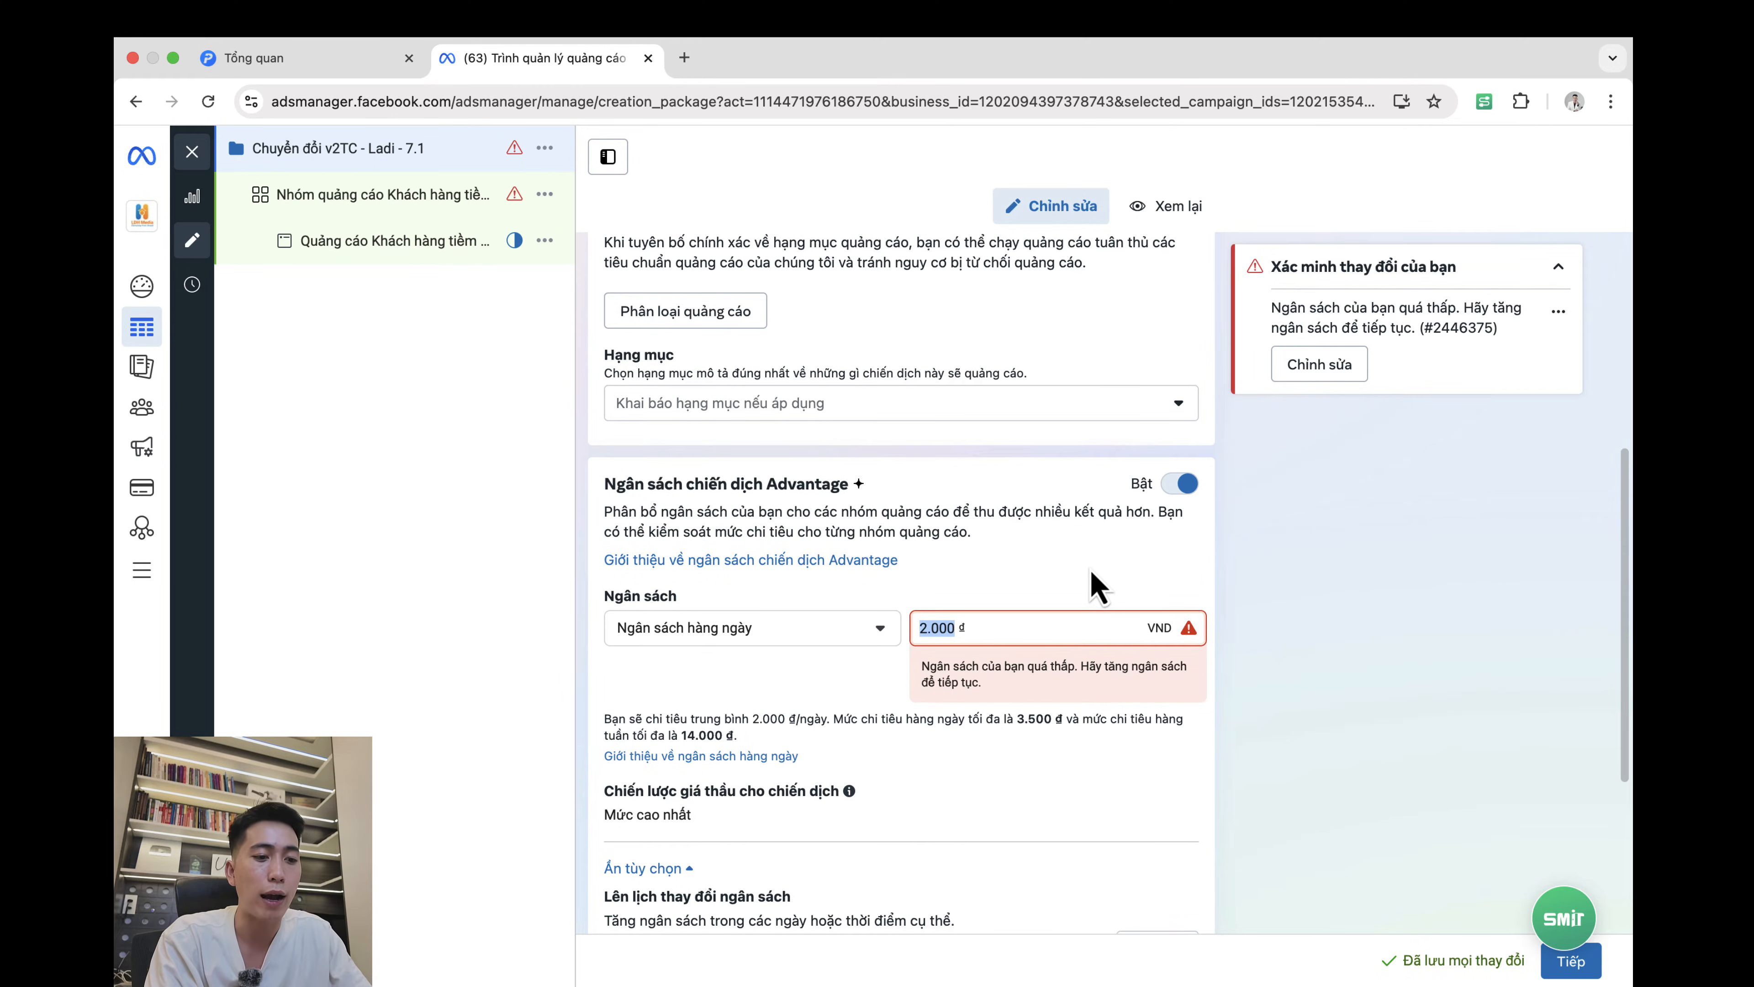
text(450000)
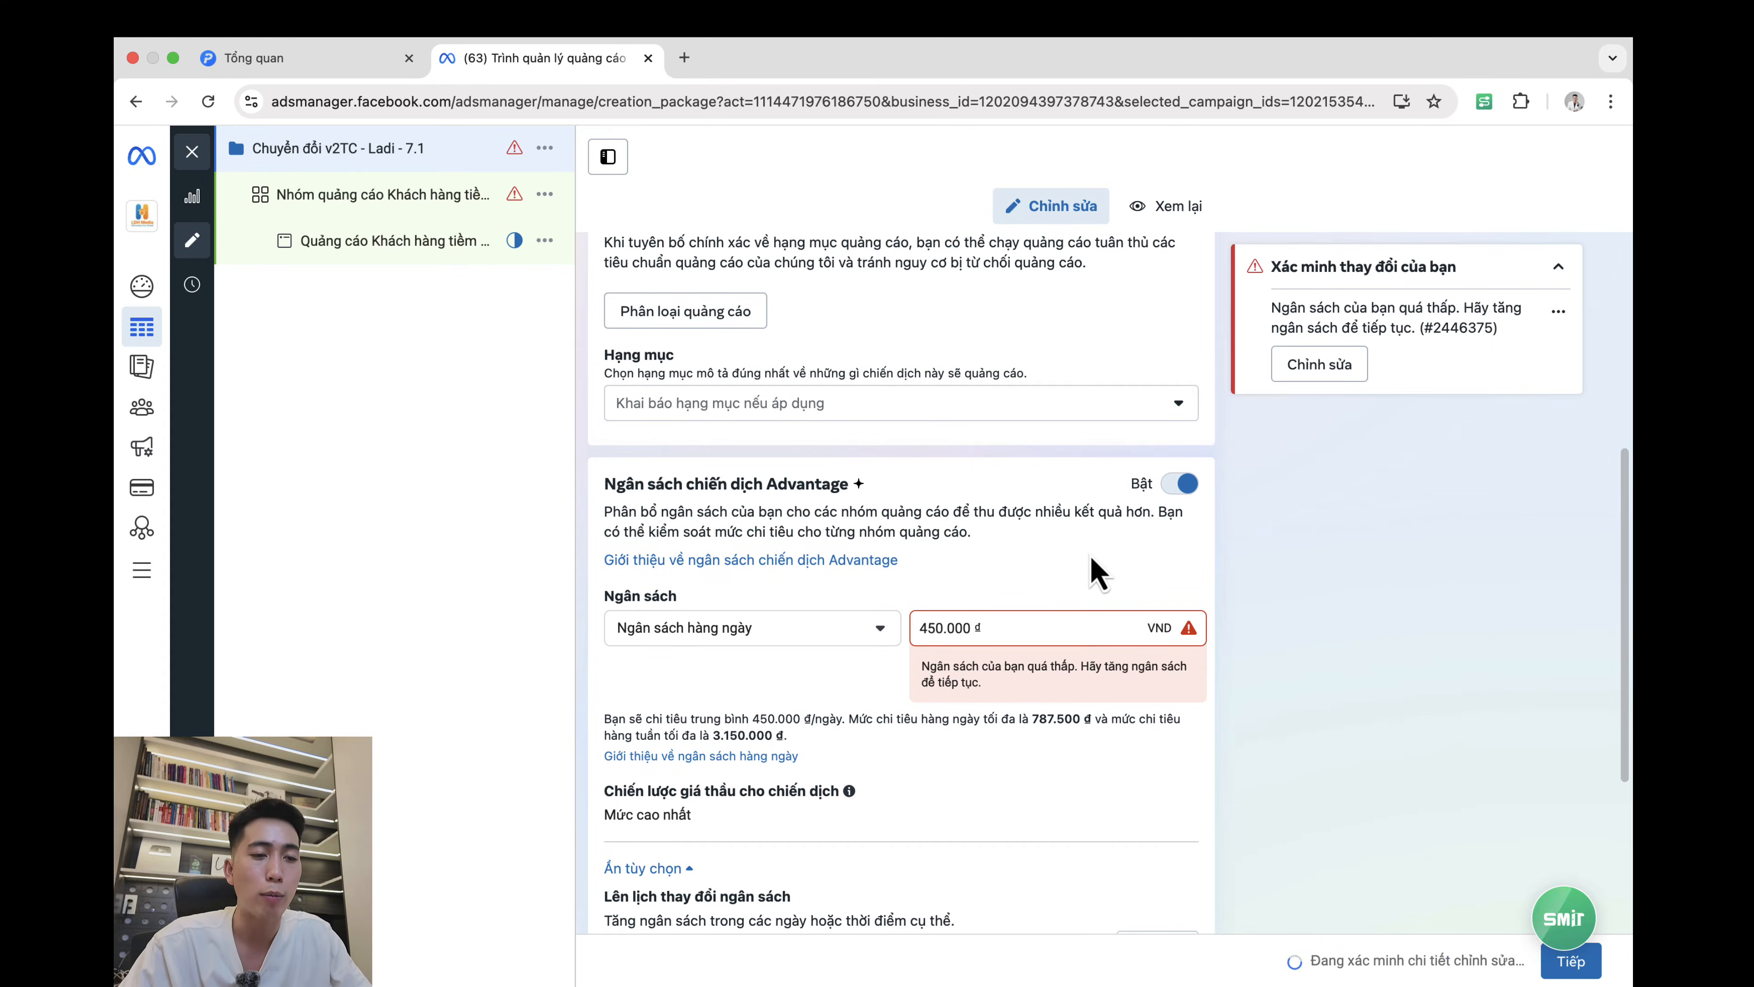
scroll(1081, 636, down, 4)
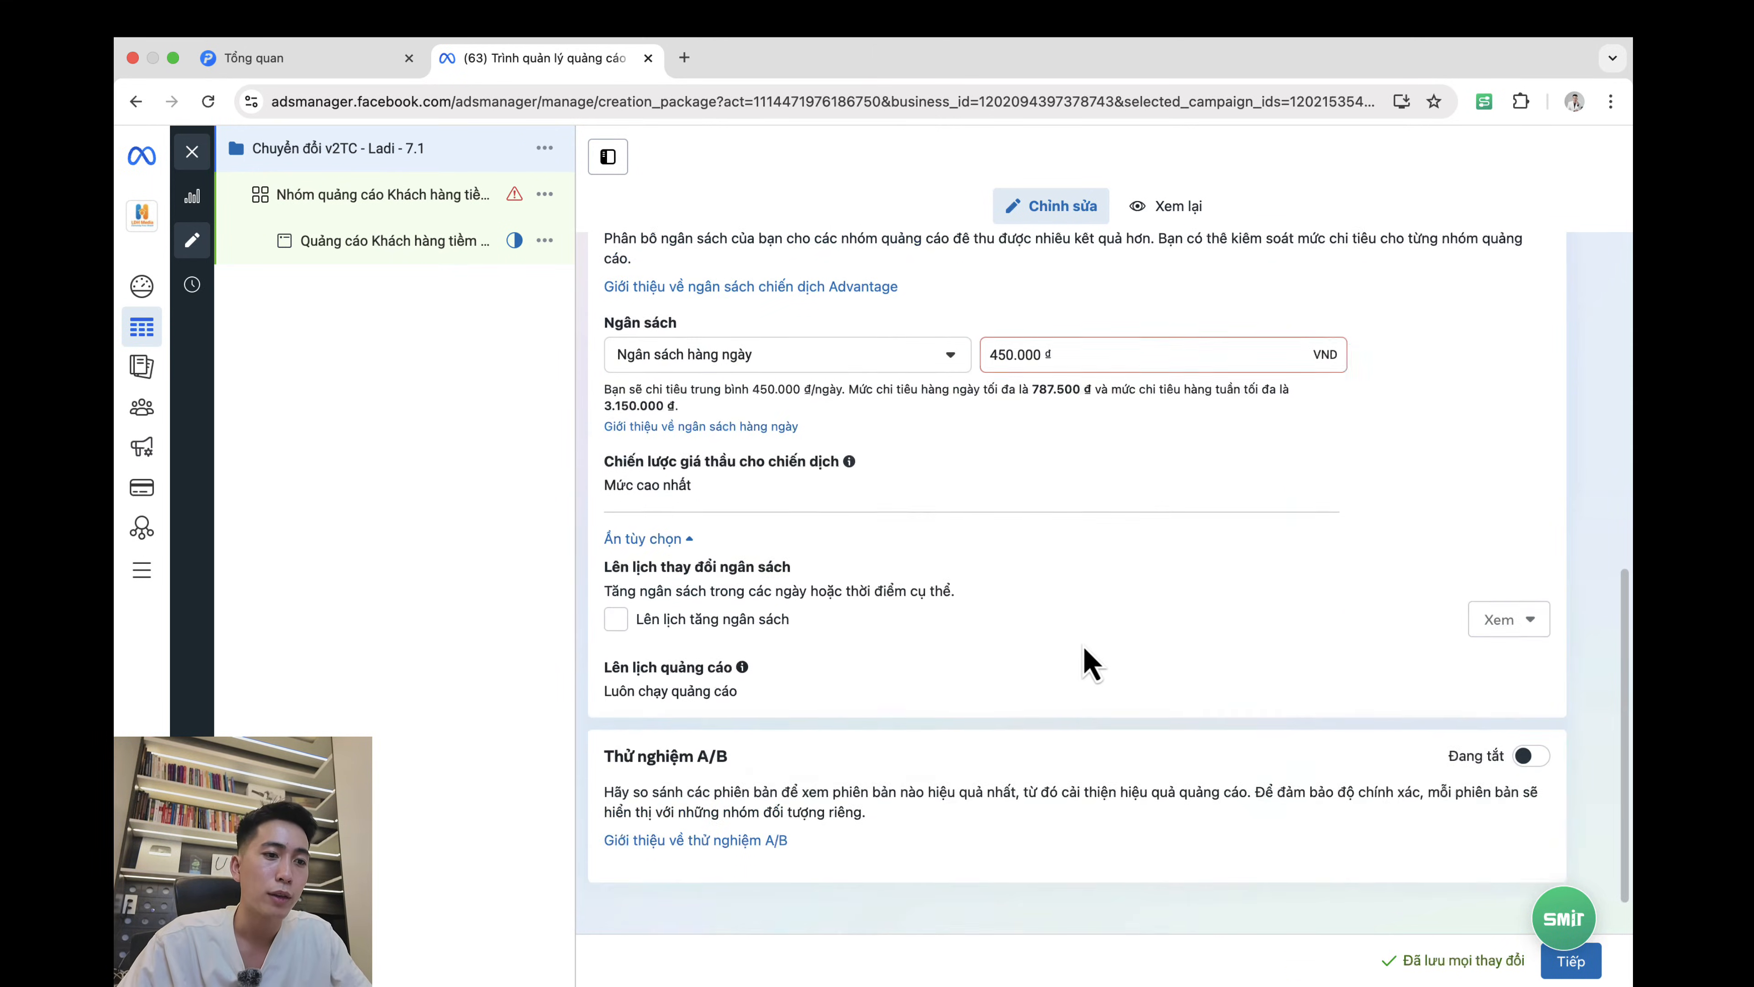
scroll(1087, 664, up, 4)
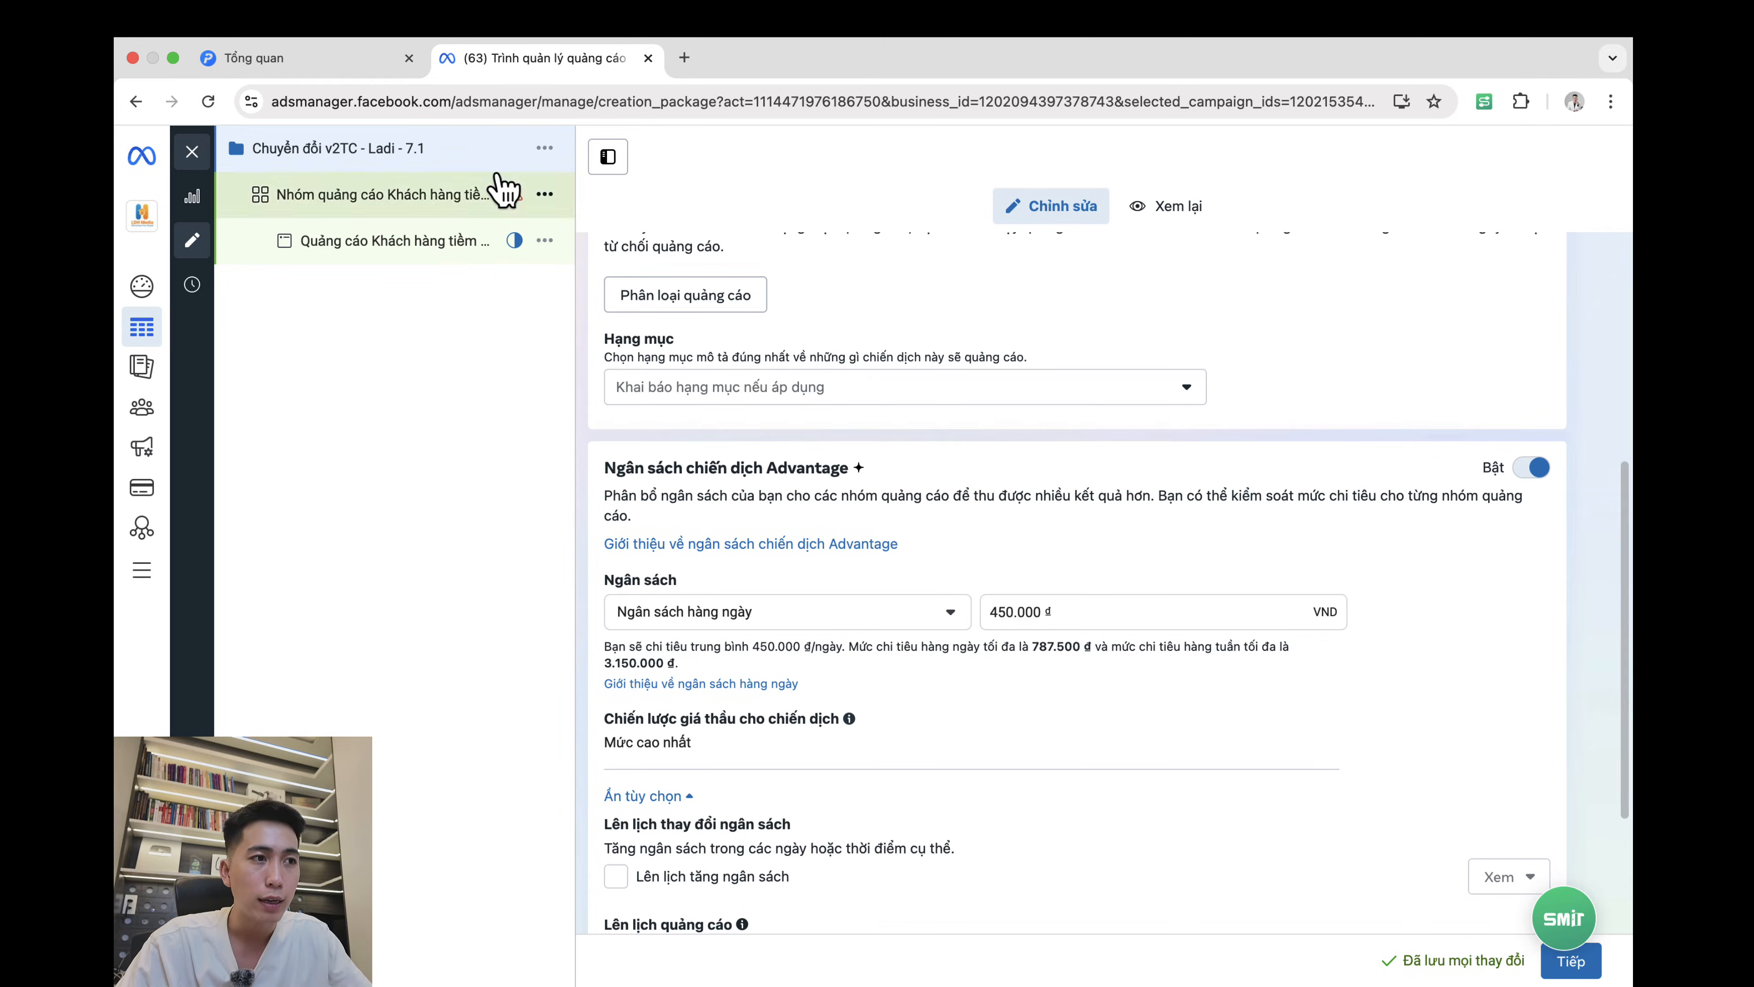
double_click(1010, 612)
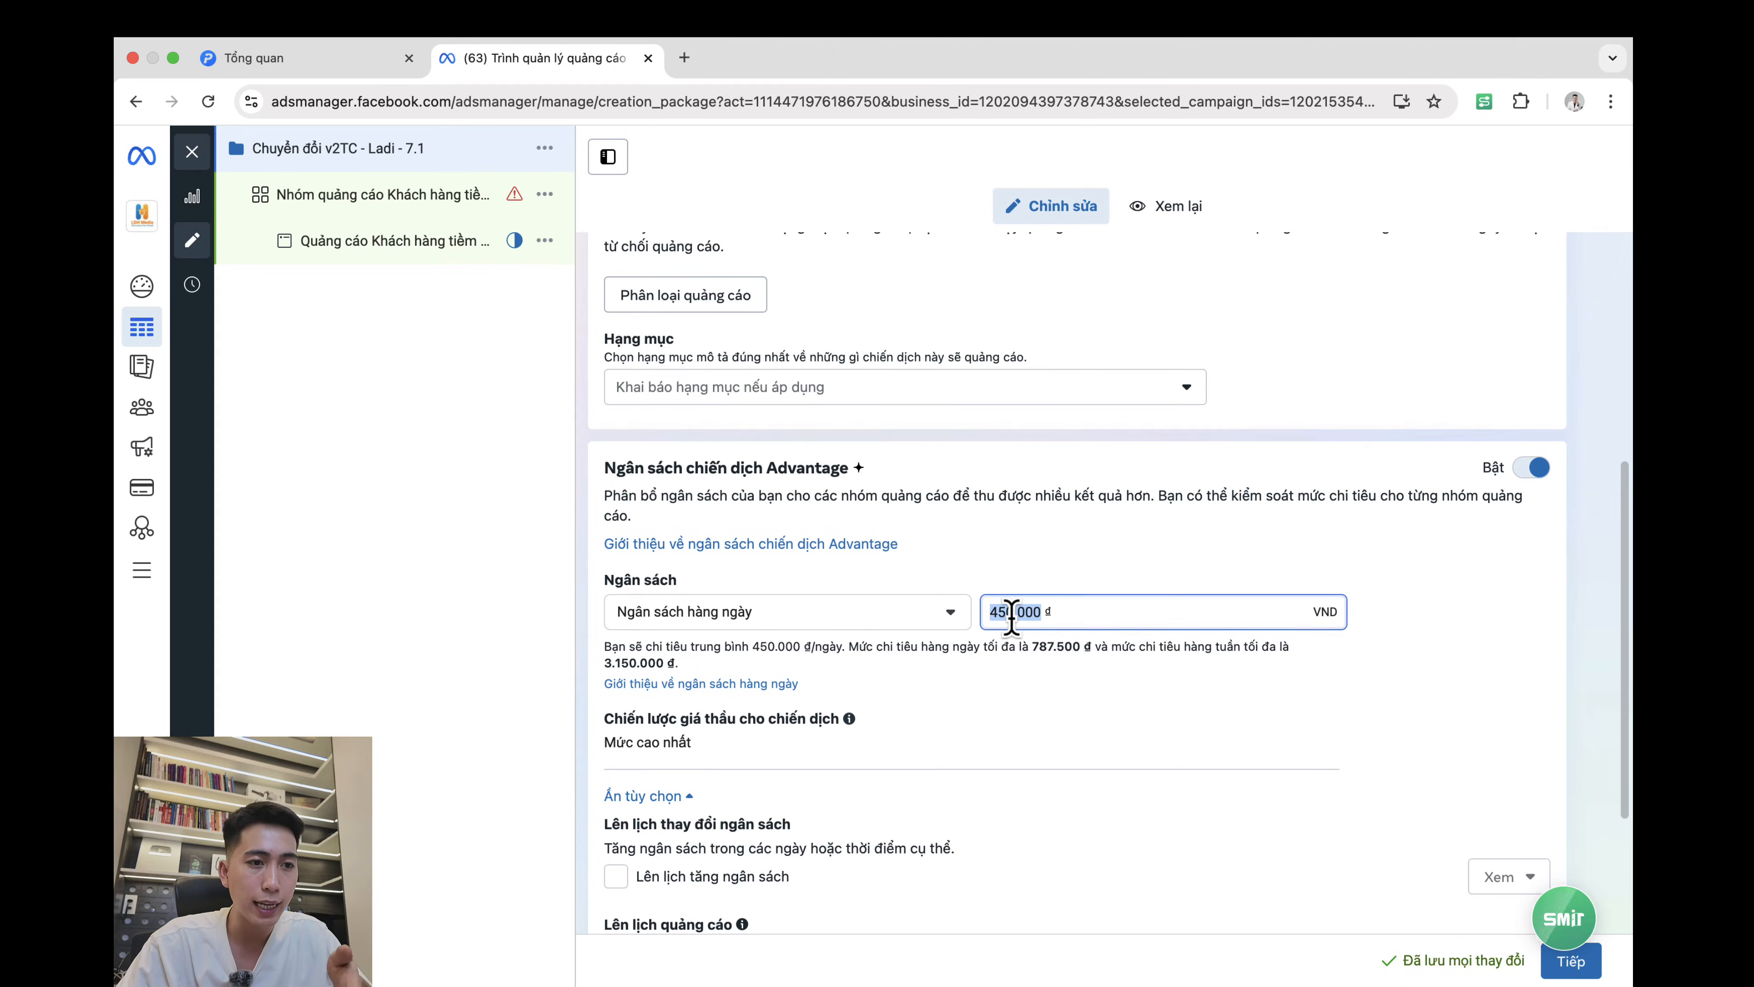
double_click(781, 468)
drag(780, 467, 611, 463)
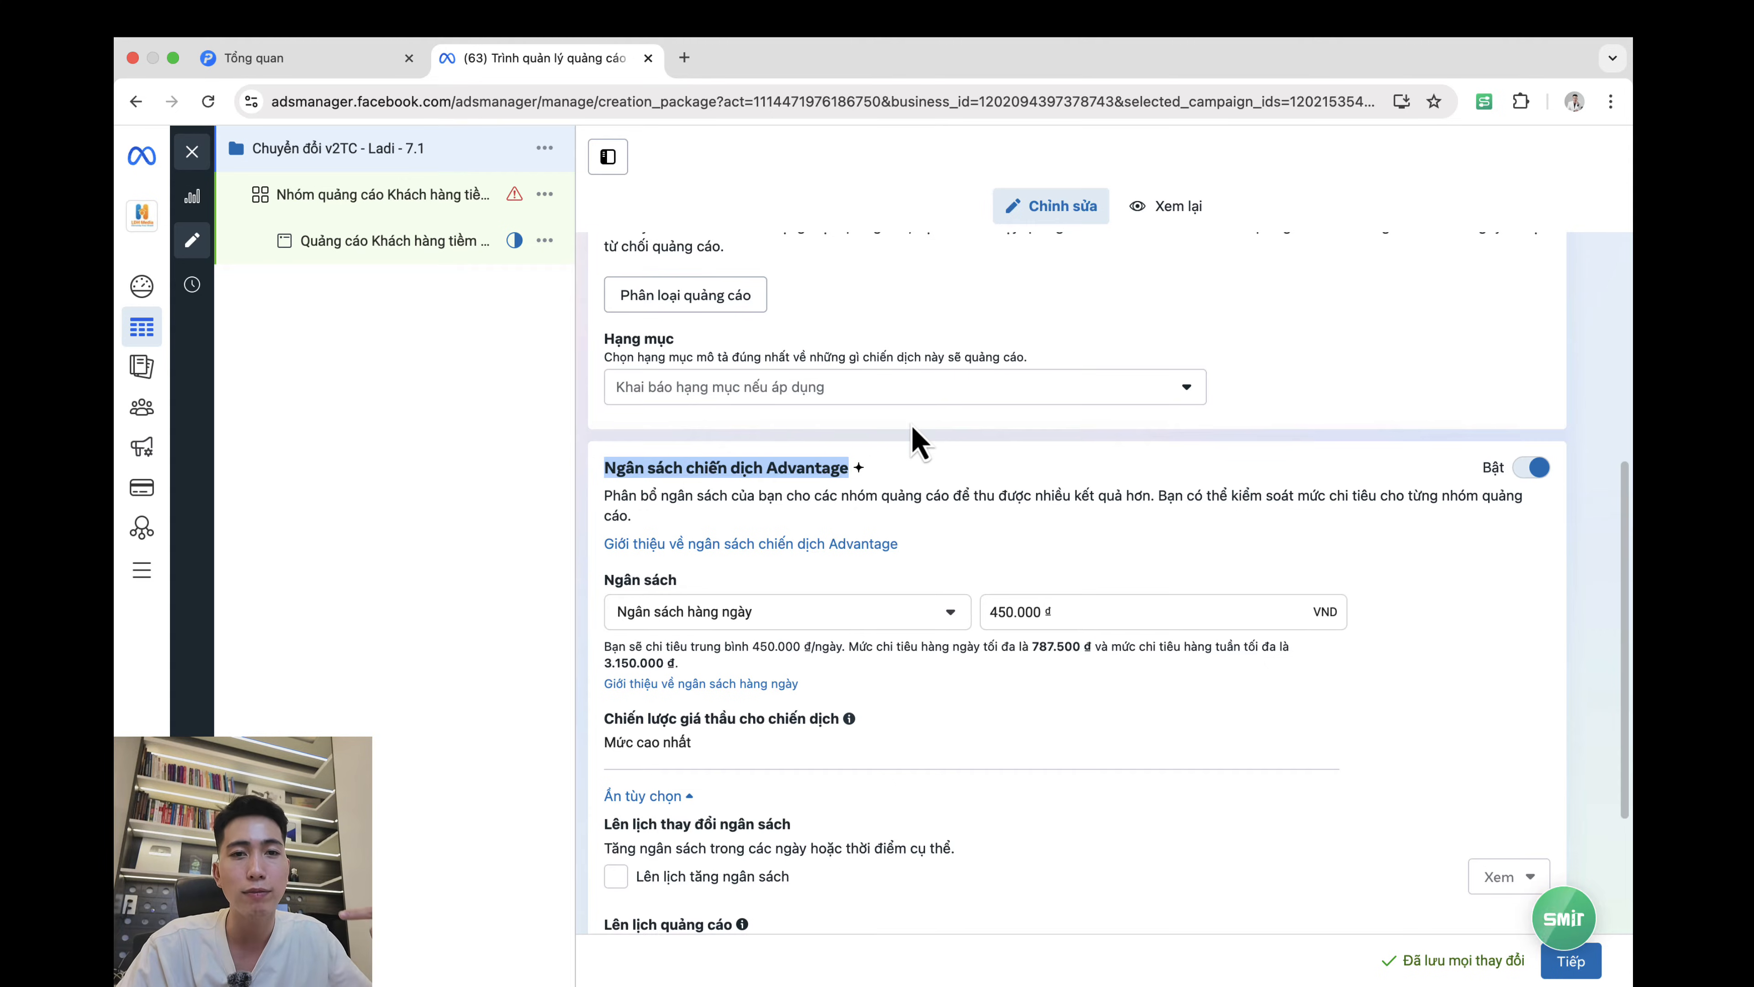
click(1094, 550)
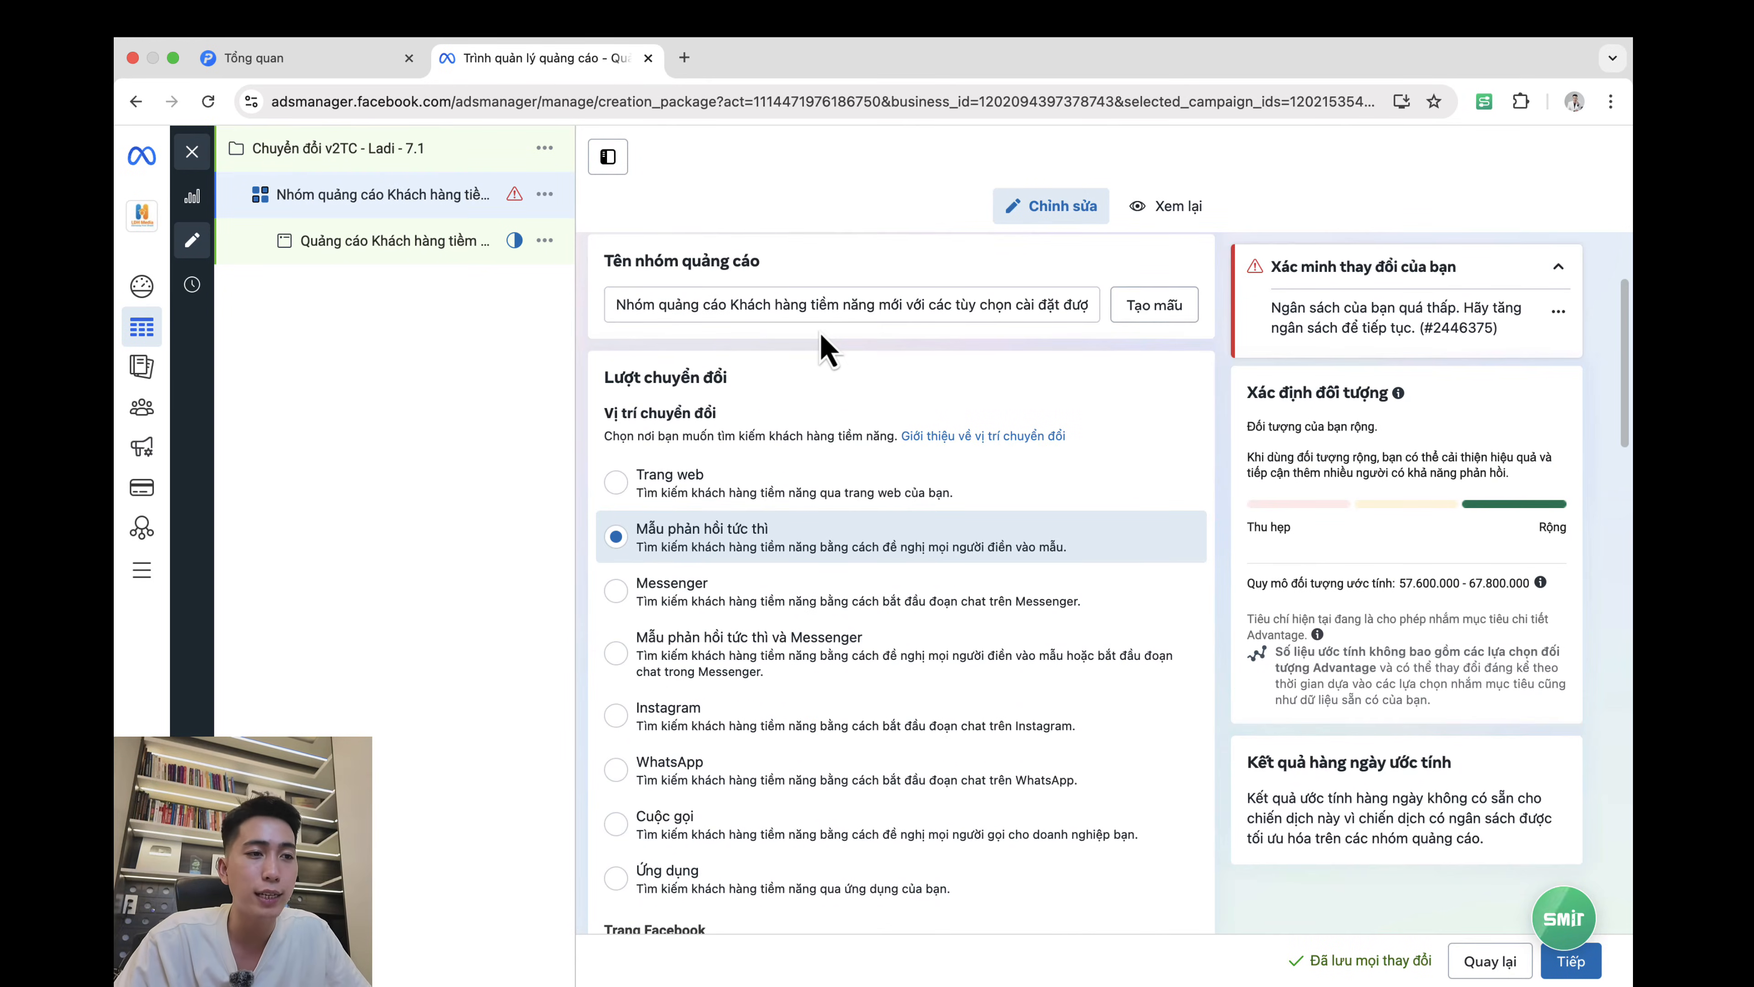
Step: Rename the campaign's ad set as "Nhóm 1"
click(674, 304)
key(ctrl+a)
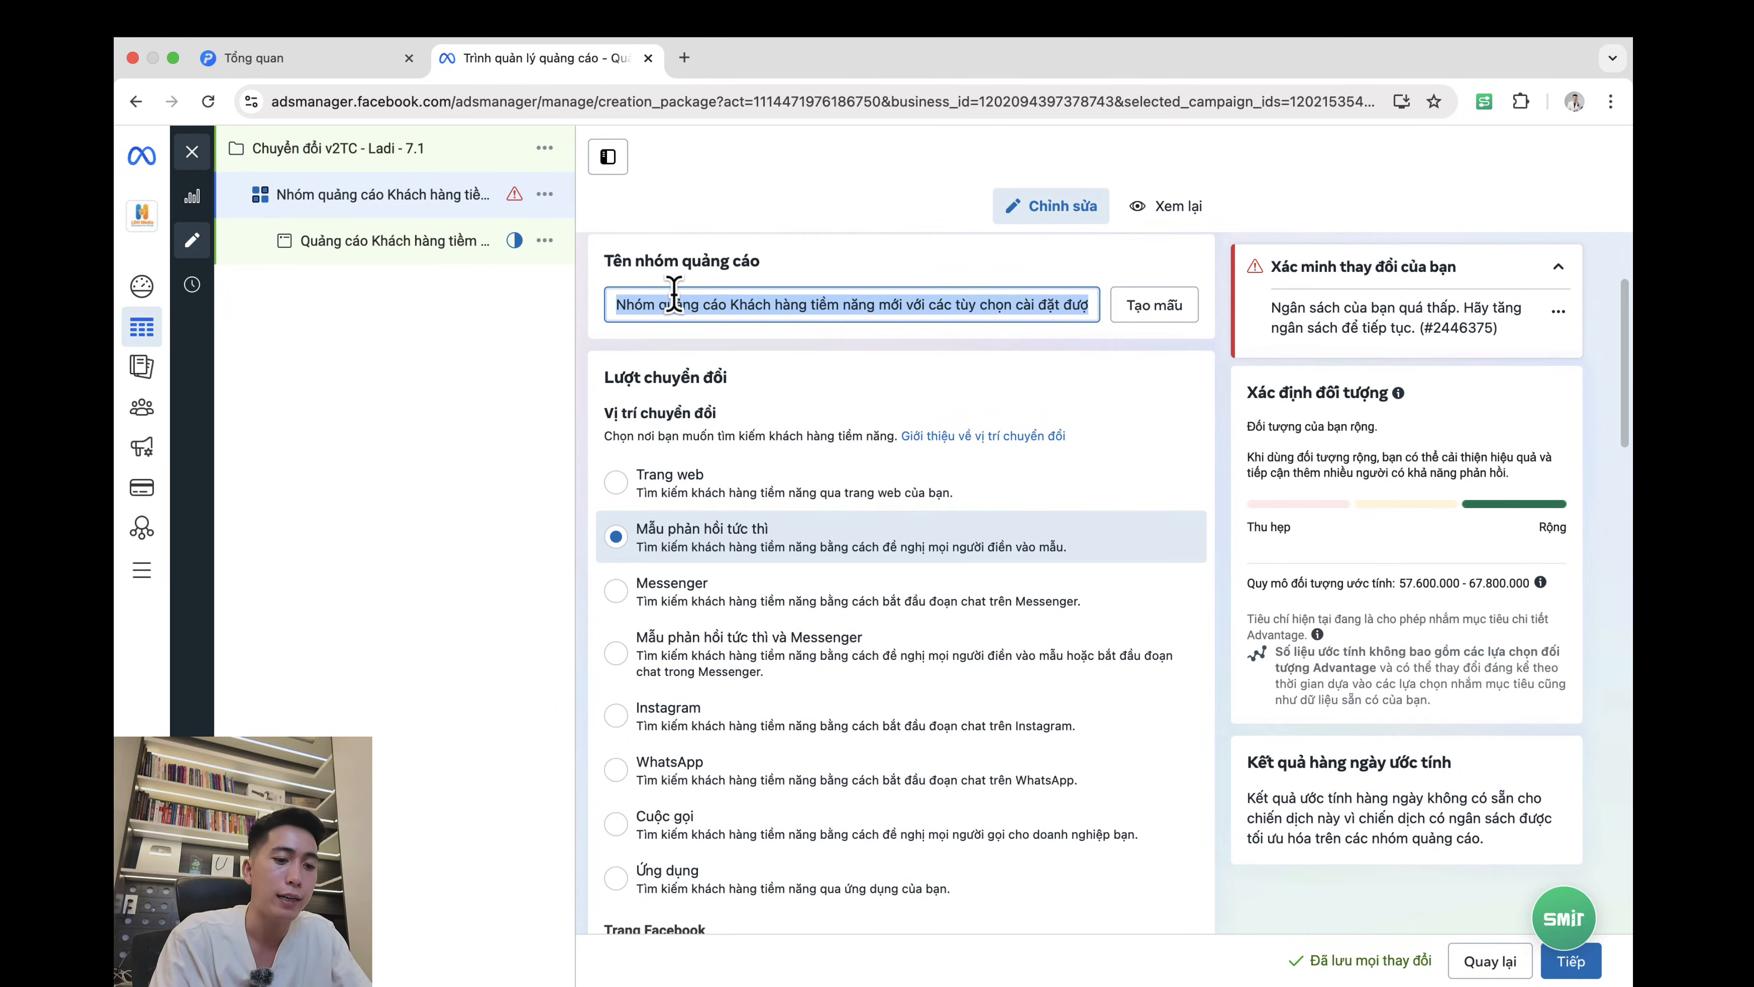
text(Nhóm 1)
click(753, 480)
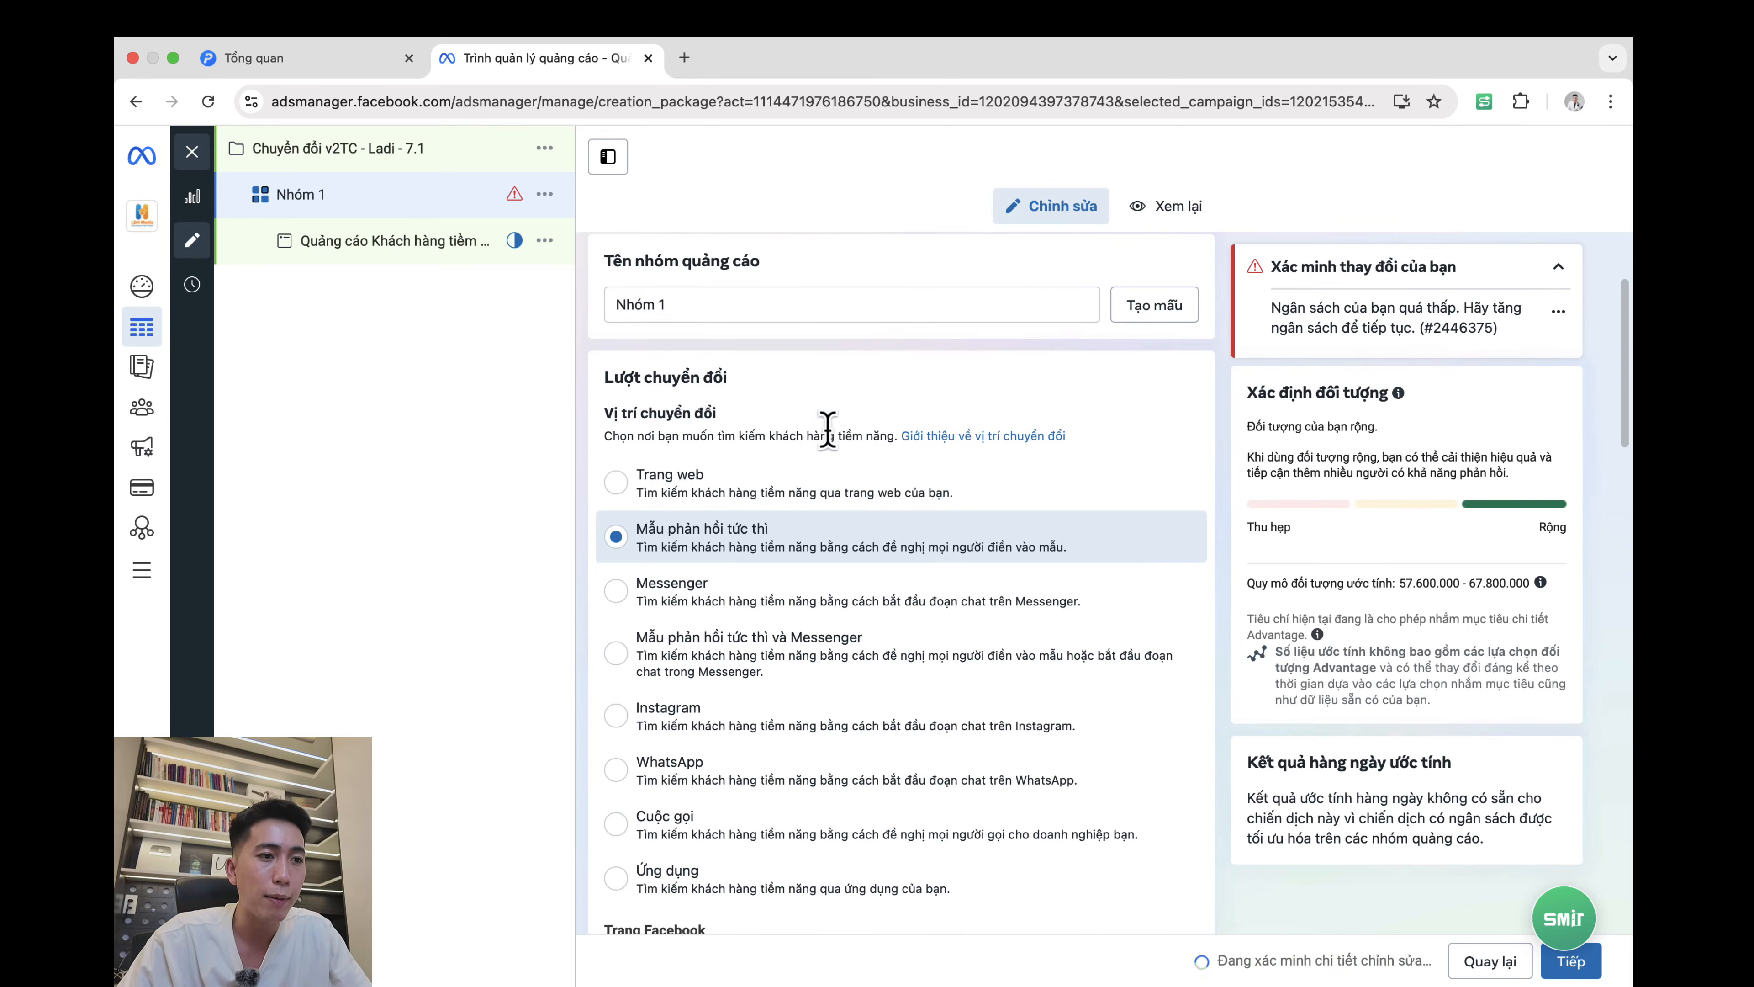
Step: Set the ad set's conversion location to Trang web, with Tối đa hóa số lượt chuyển đổi as the performance goal
drag(602, 377, 862, 372)
click(873, 372)
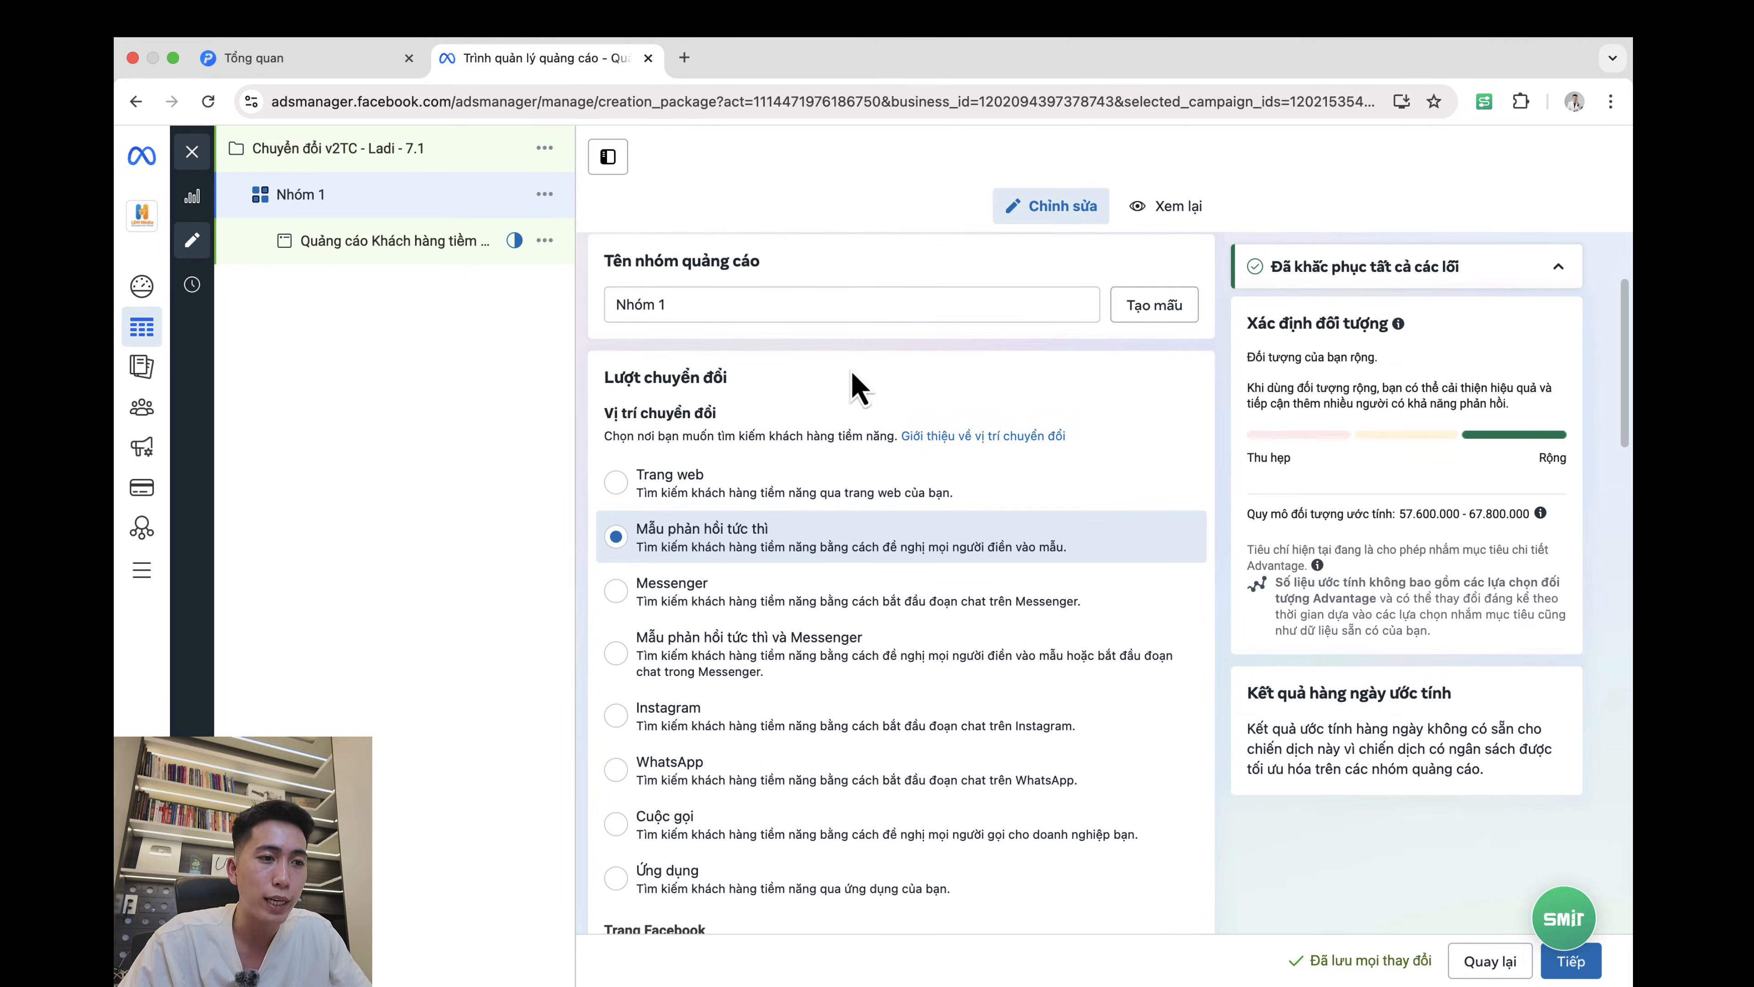
click(670, 484)
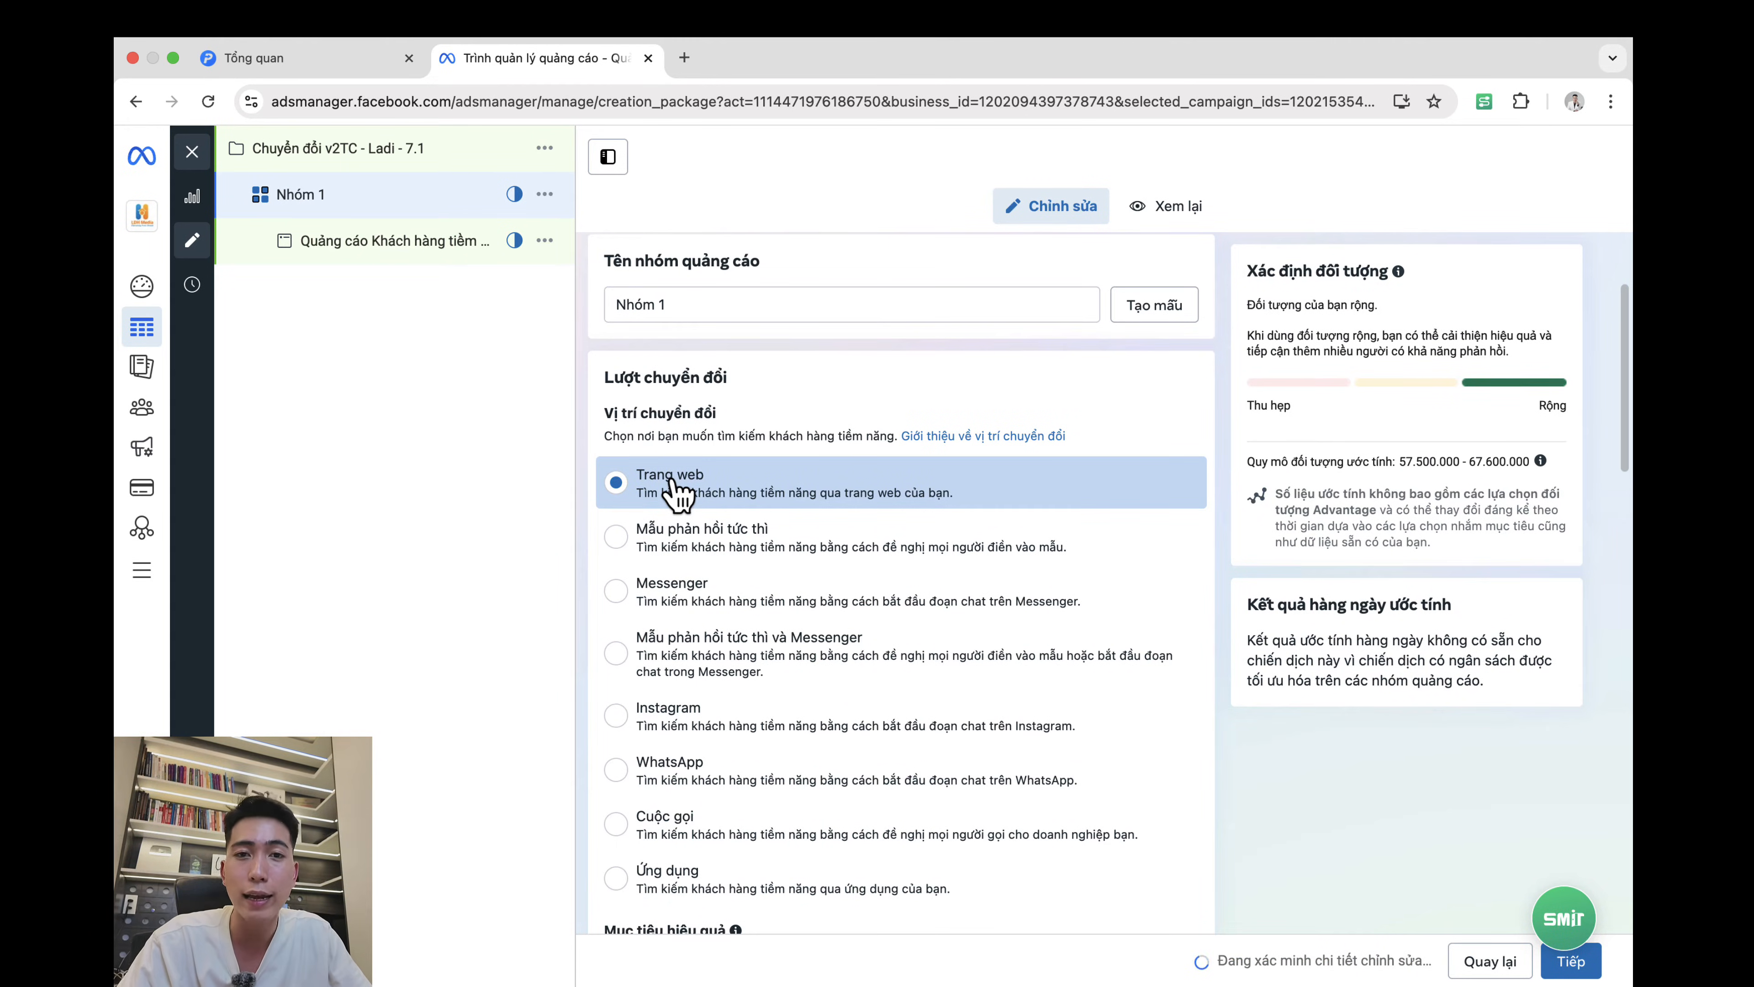
scroll(884, 407, down, 8)
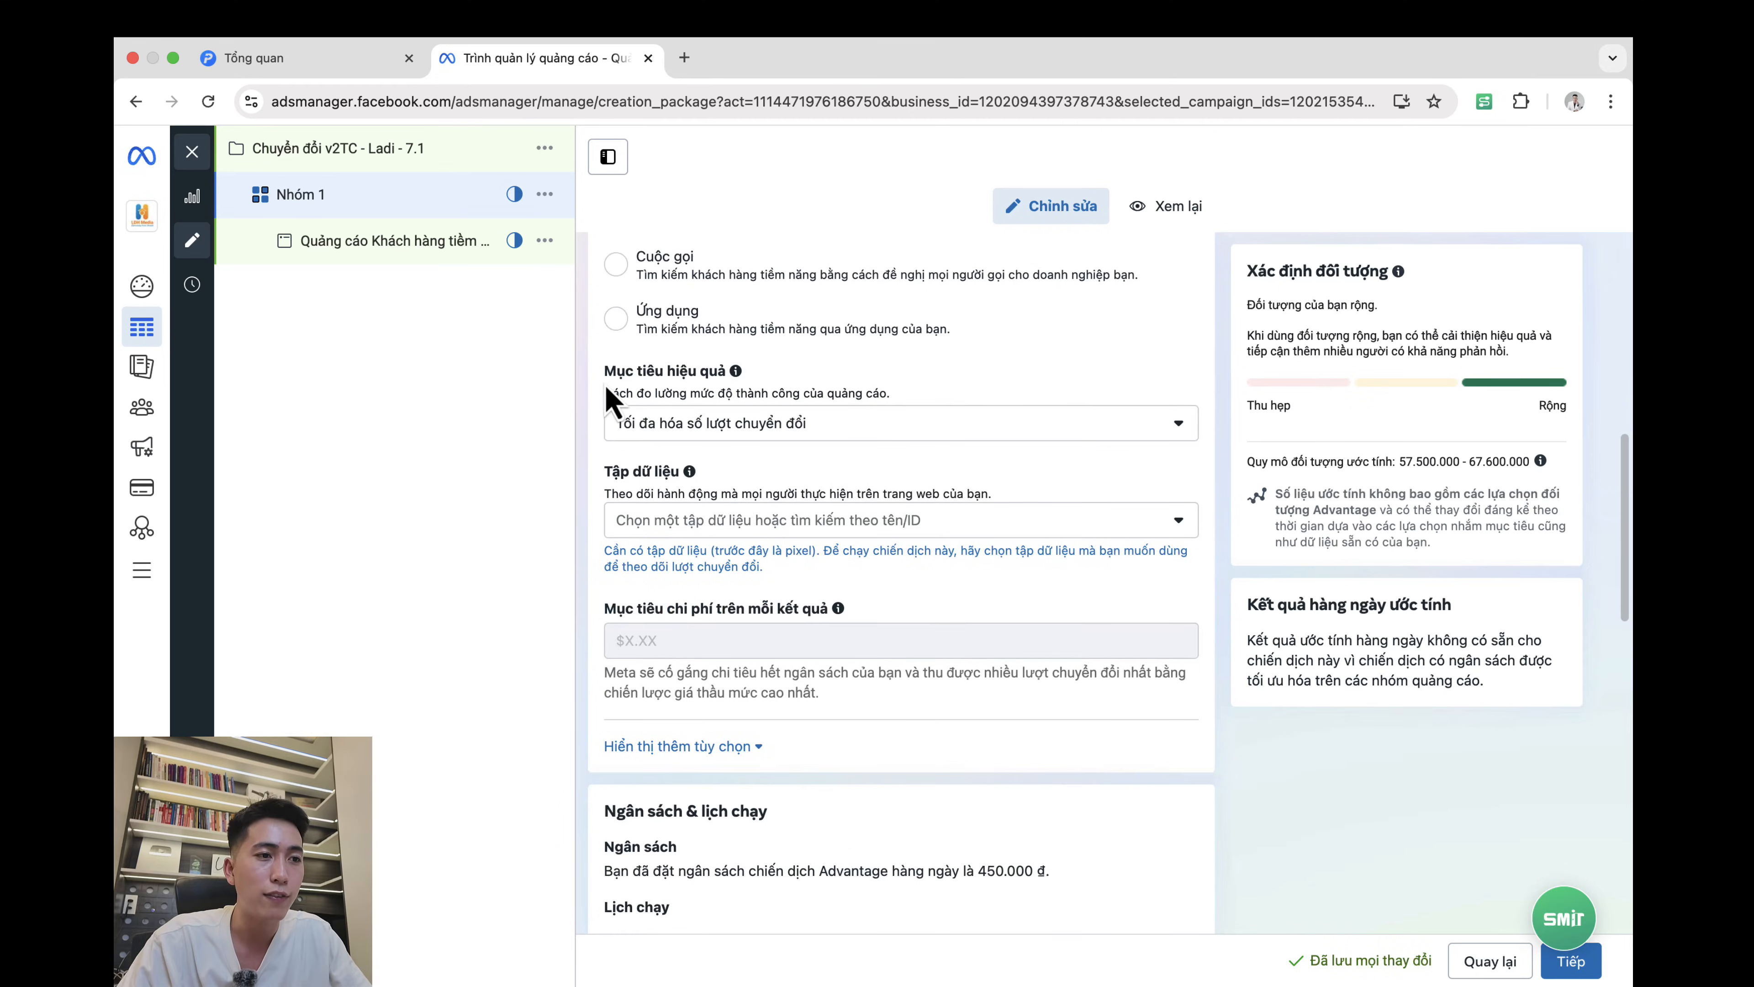
click(733, 422)
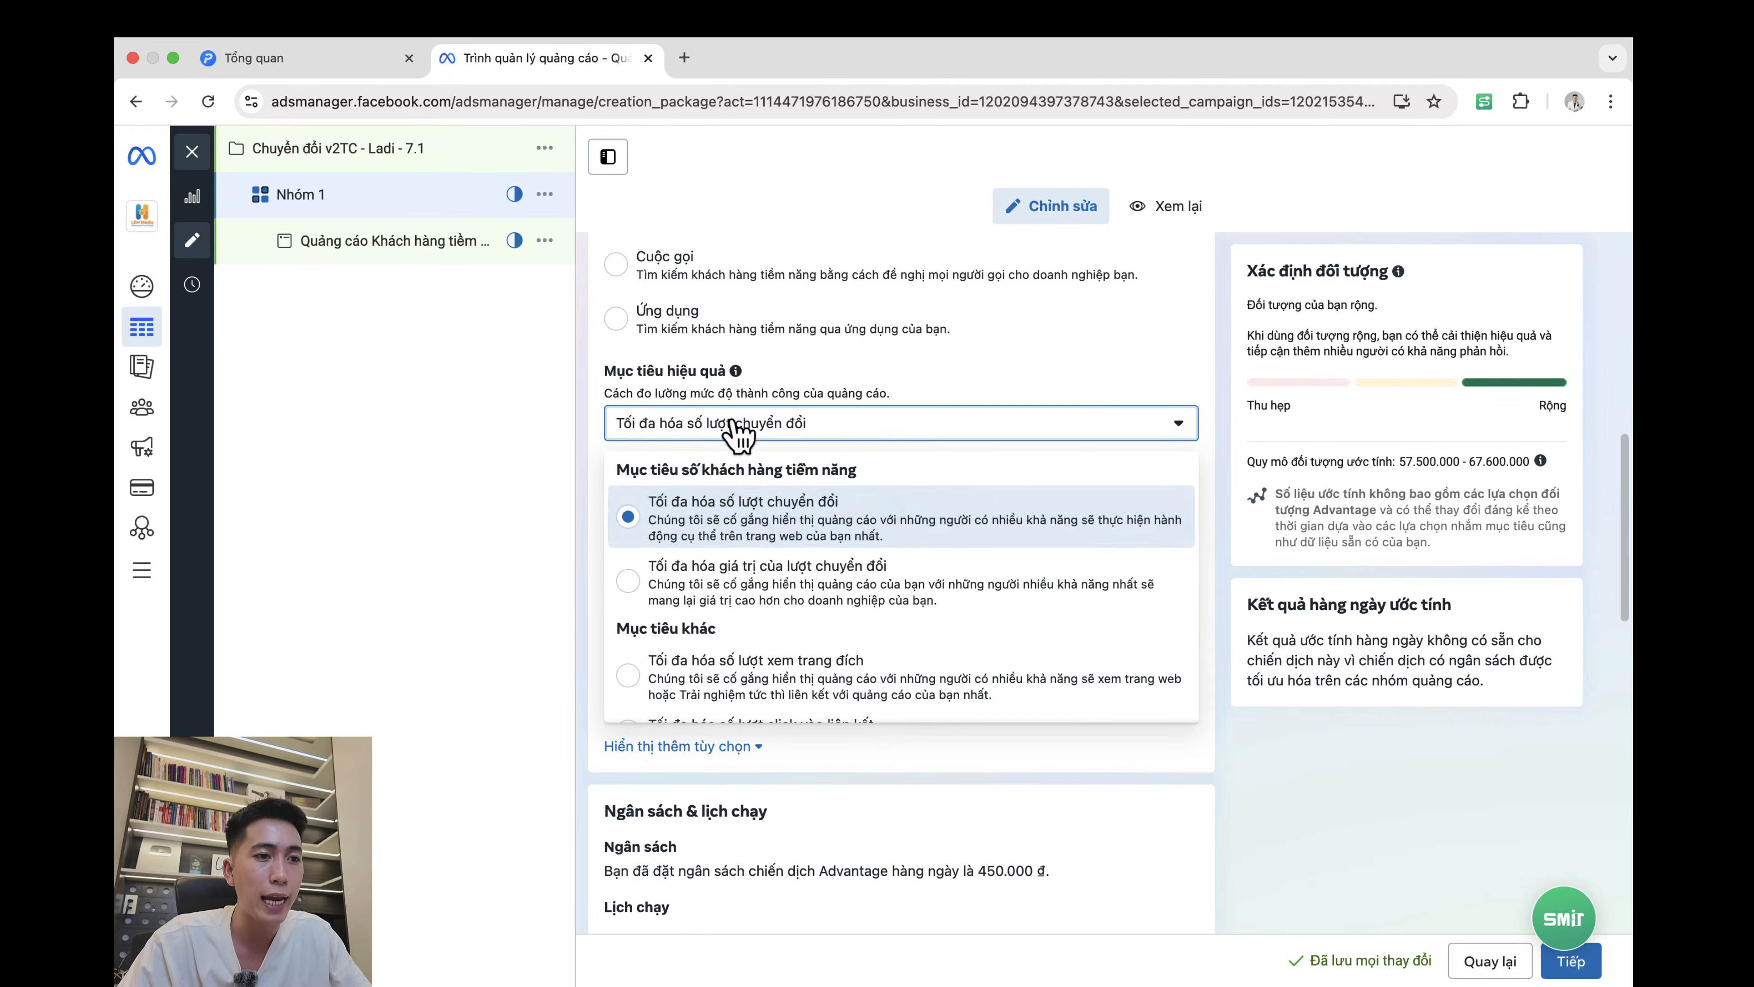
click(740, 524)
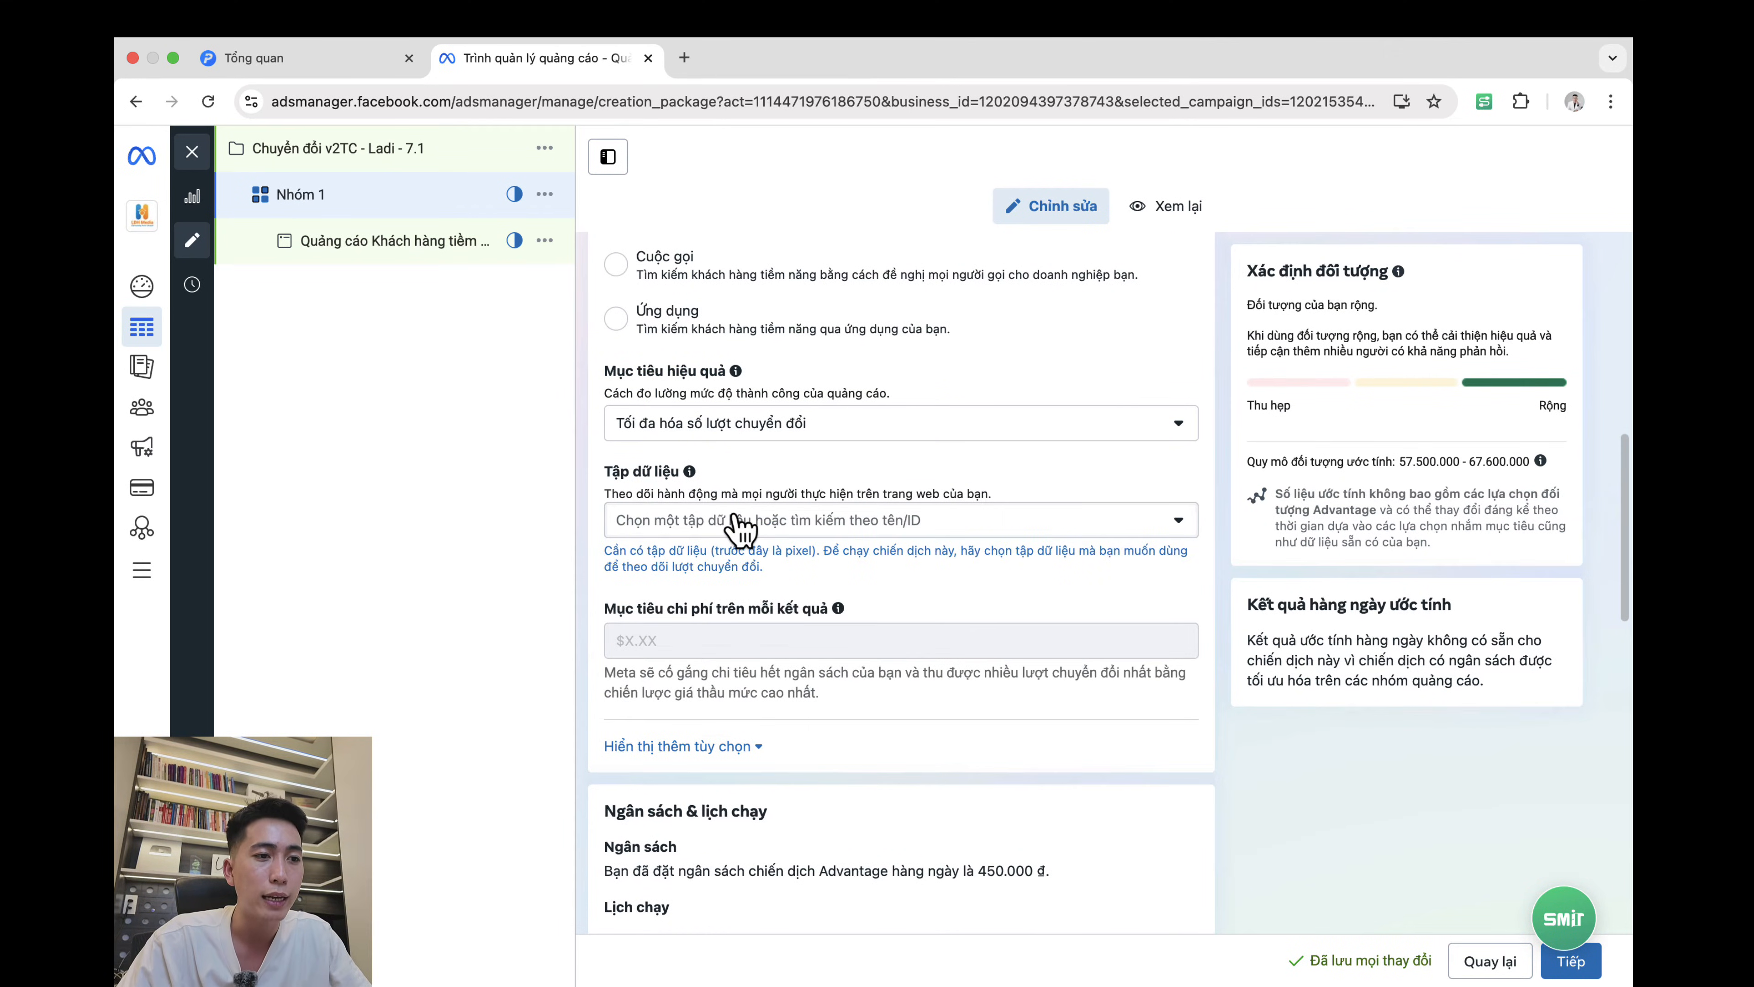
Step: Create a new dataset for the ad set, with a pixel named "V2-Tráng Gương 7/1/2025"
click(737, 522)
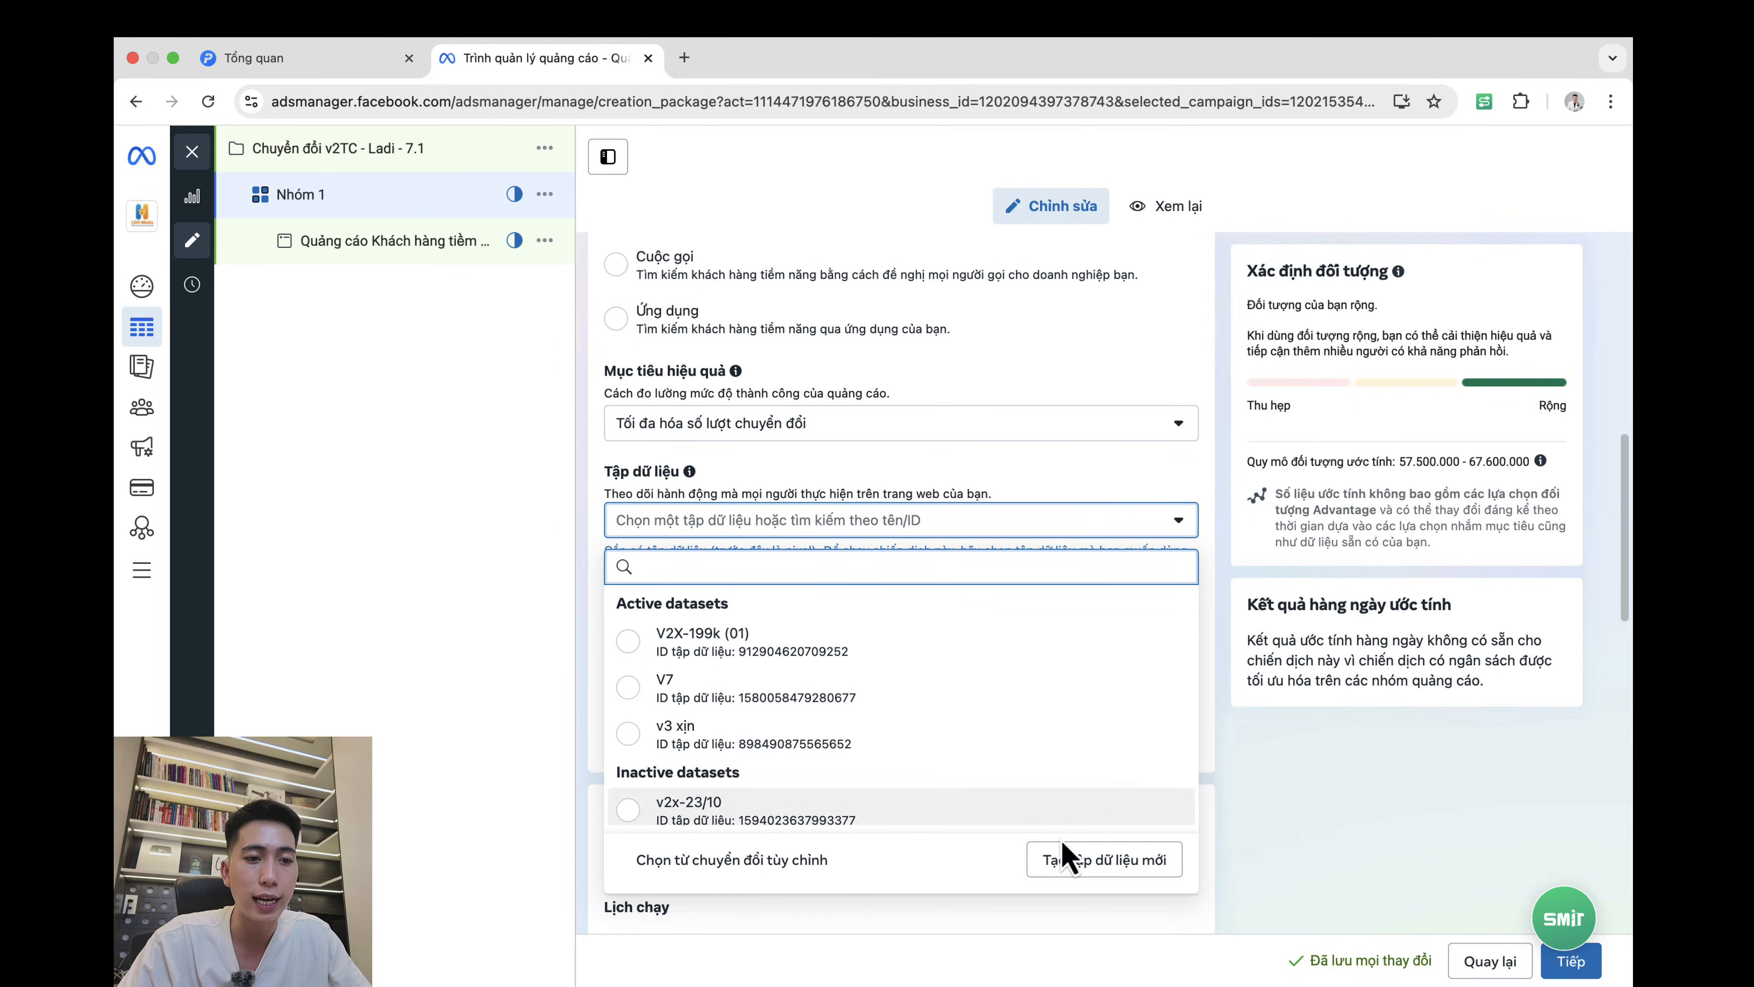
click(1105, 871)
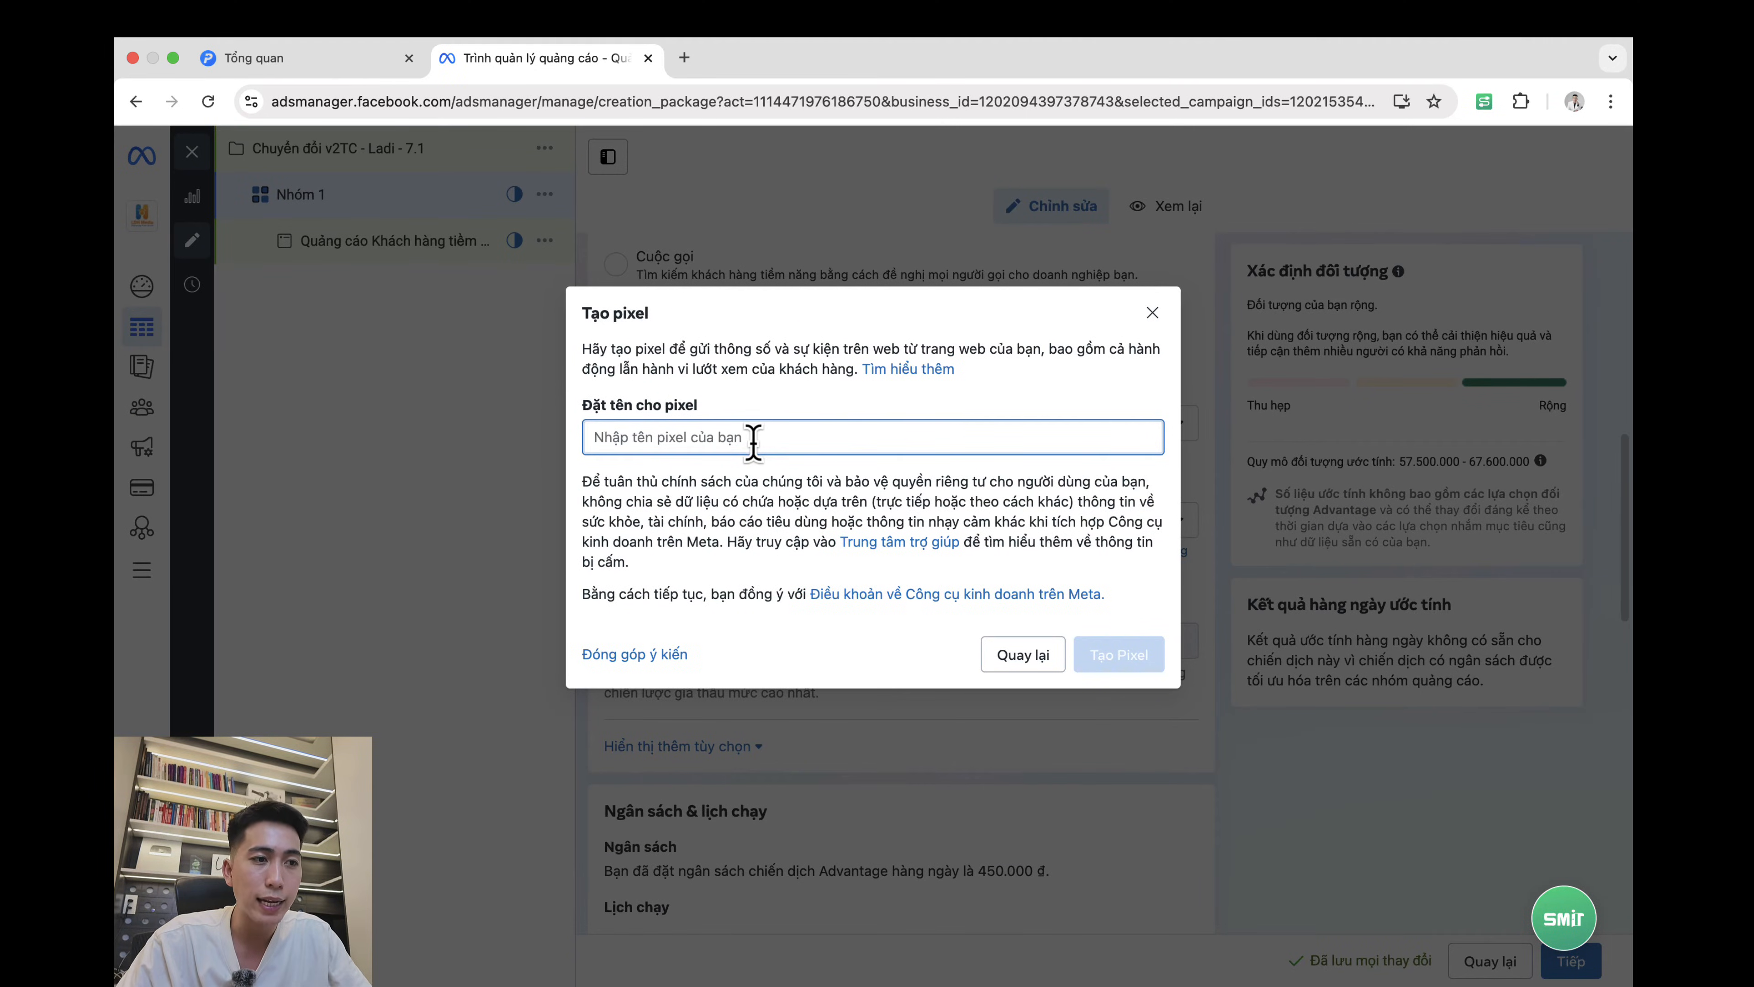
text(V2-)
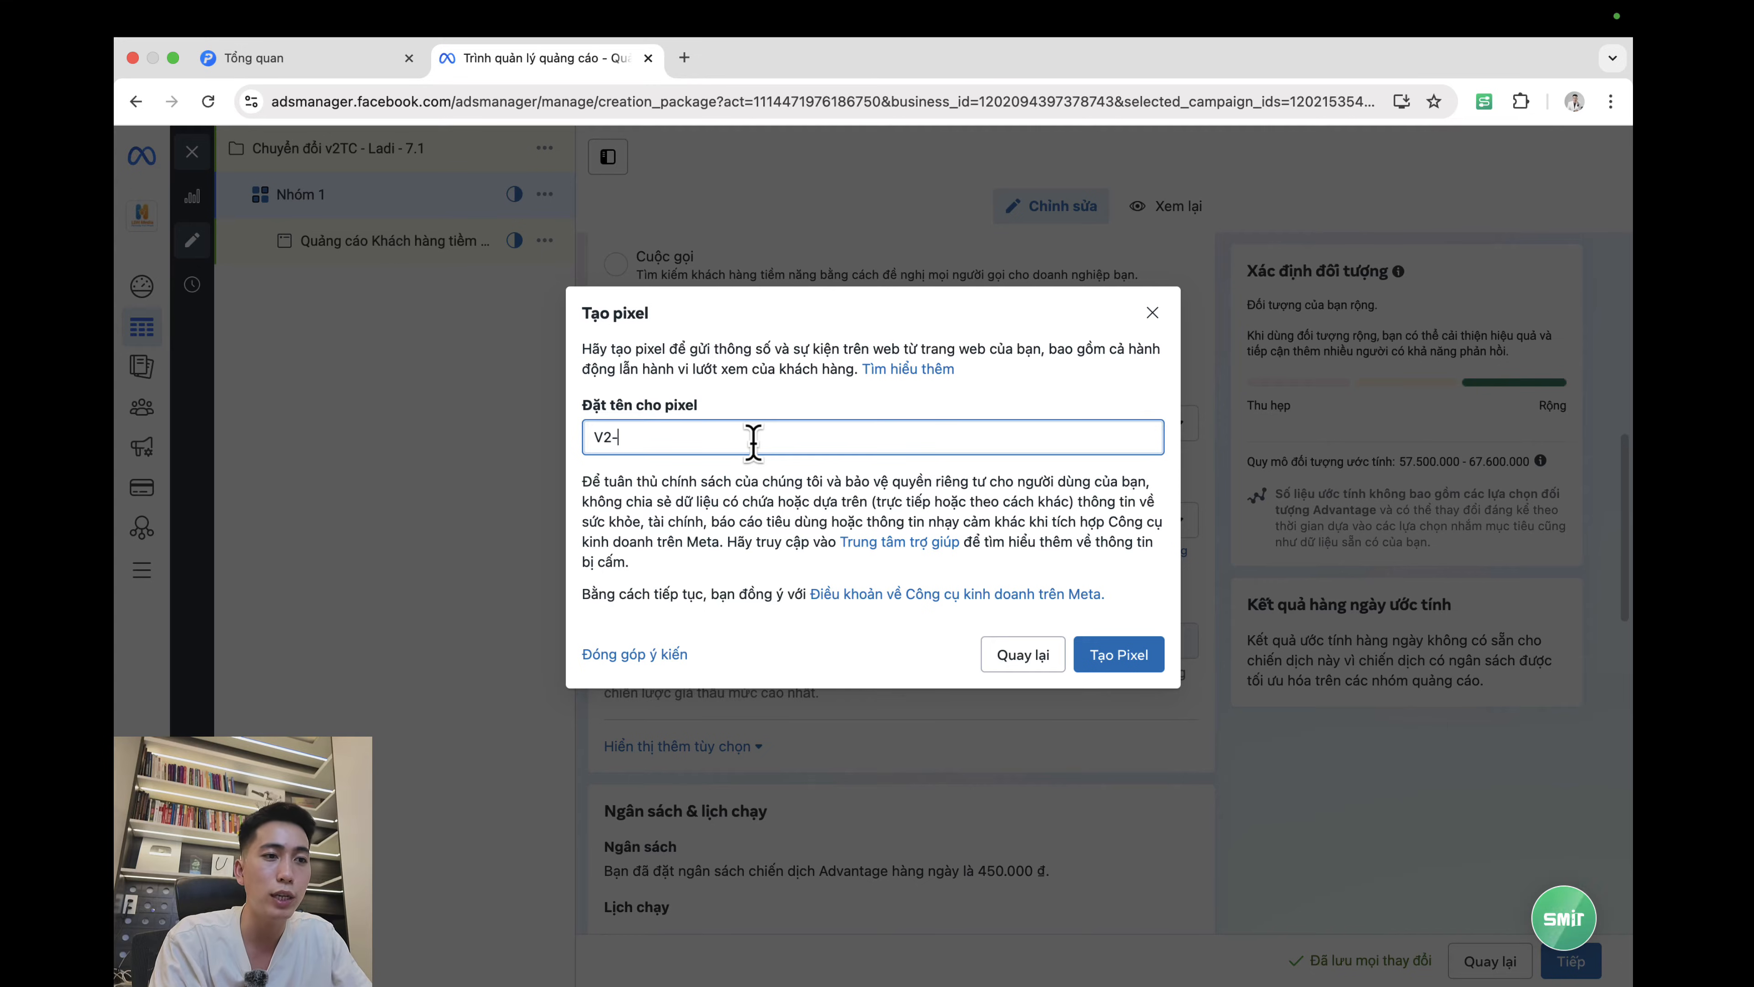
key(Caps_Lock)
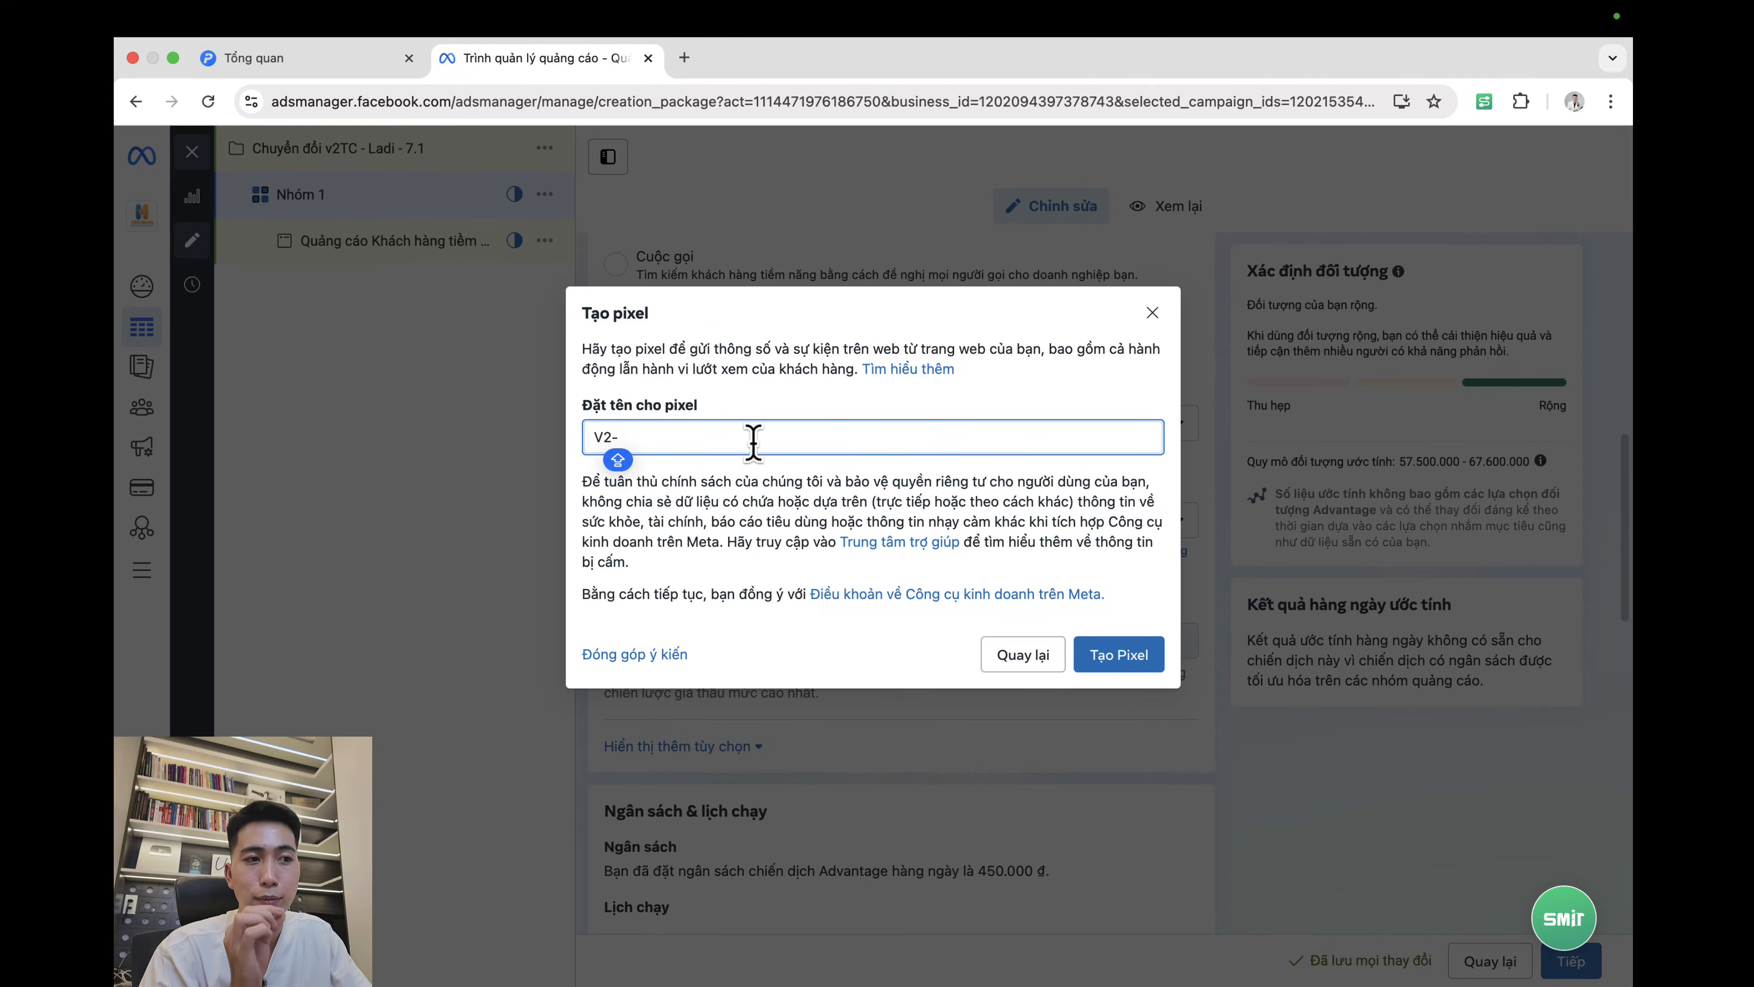
text(T)
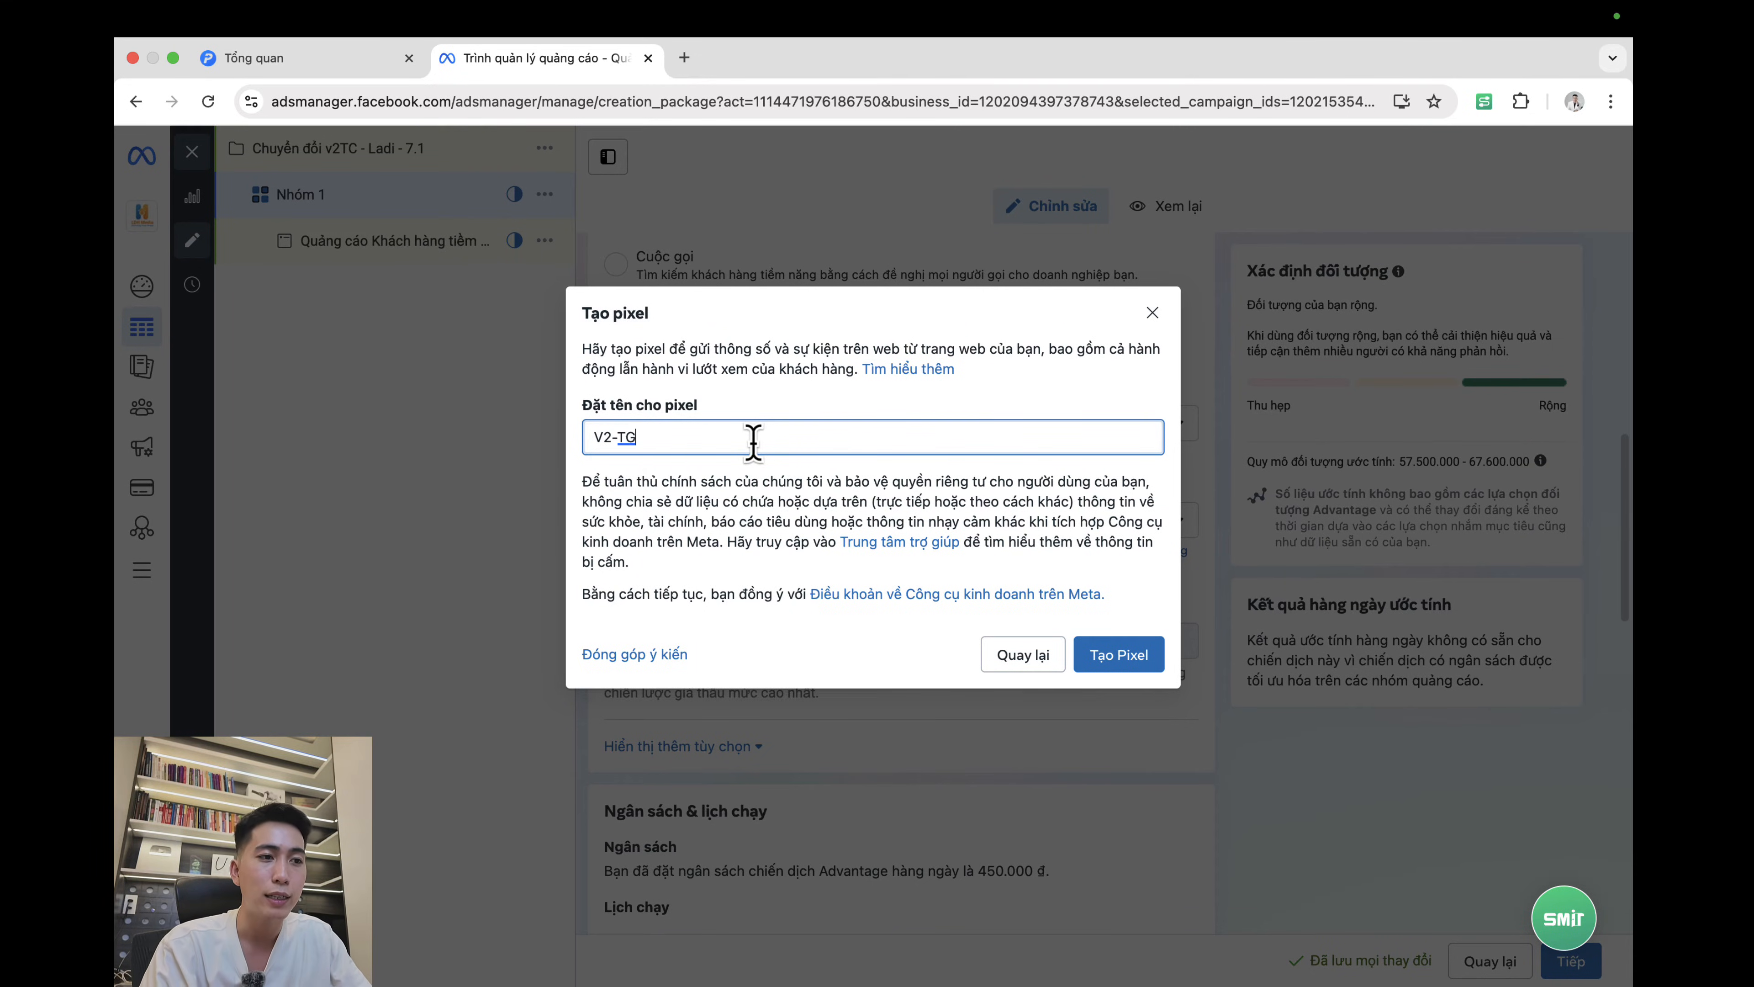
text(G)
key(Caps_Lock)
key(BackSpace)
text(ráng)
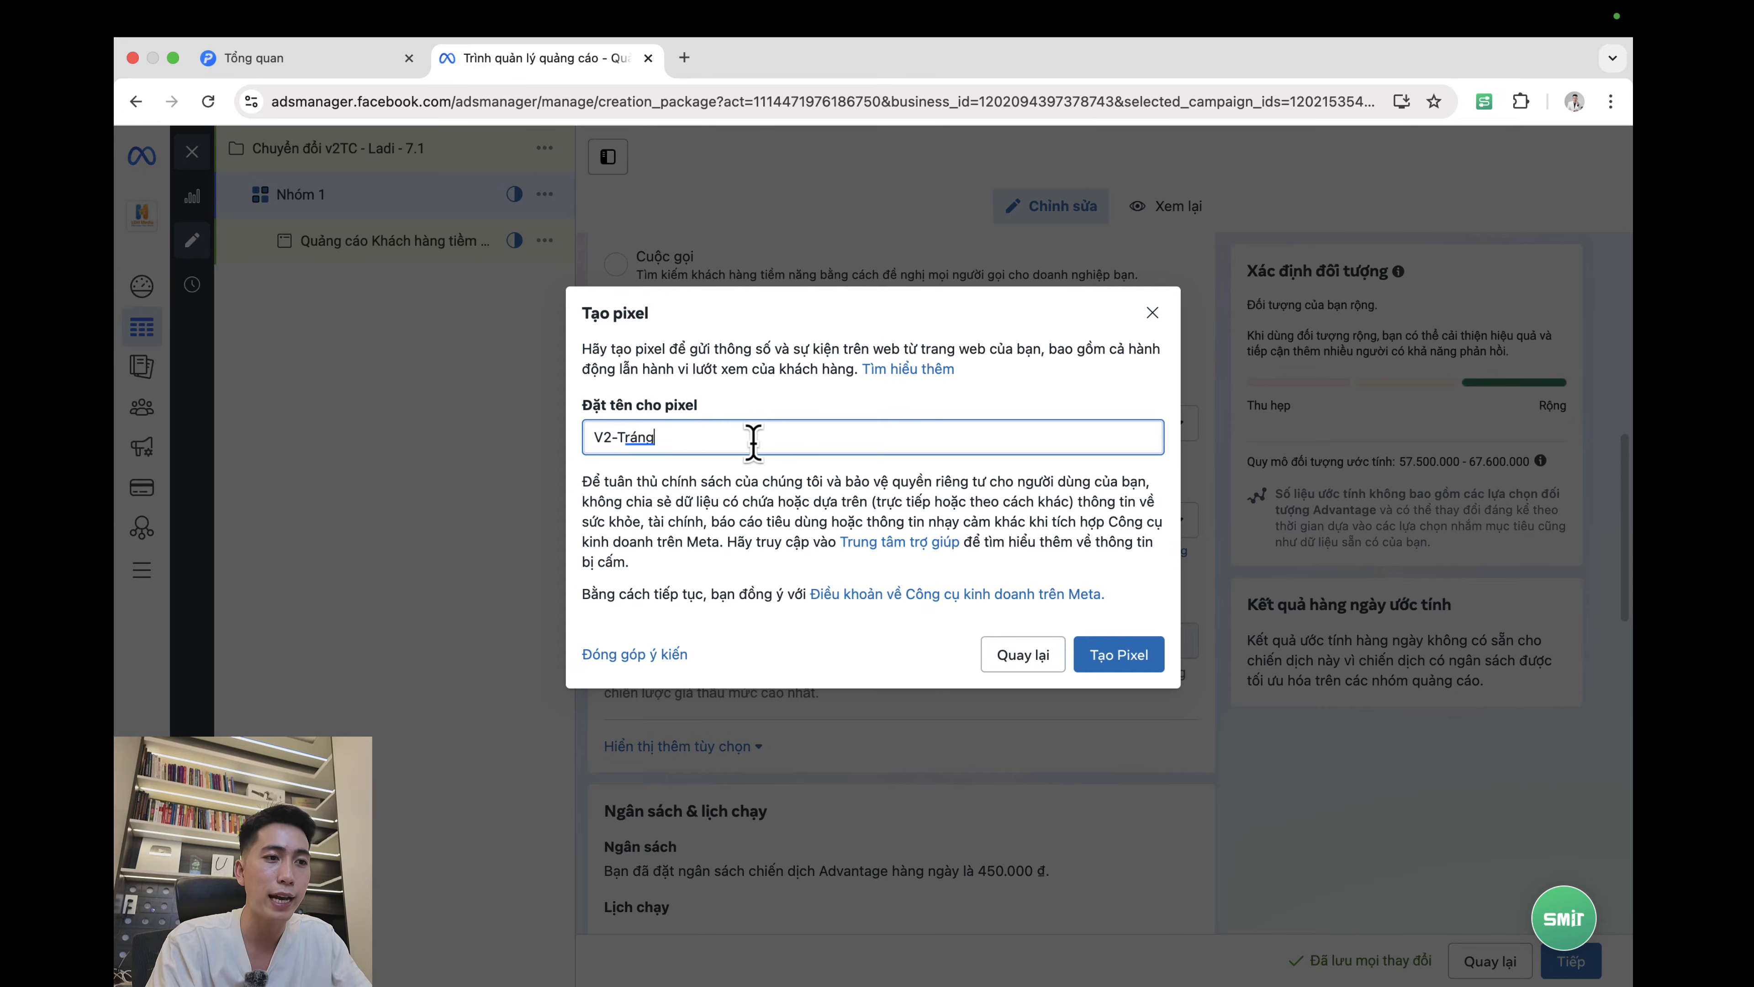
text( Gương 7/)
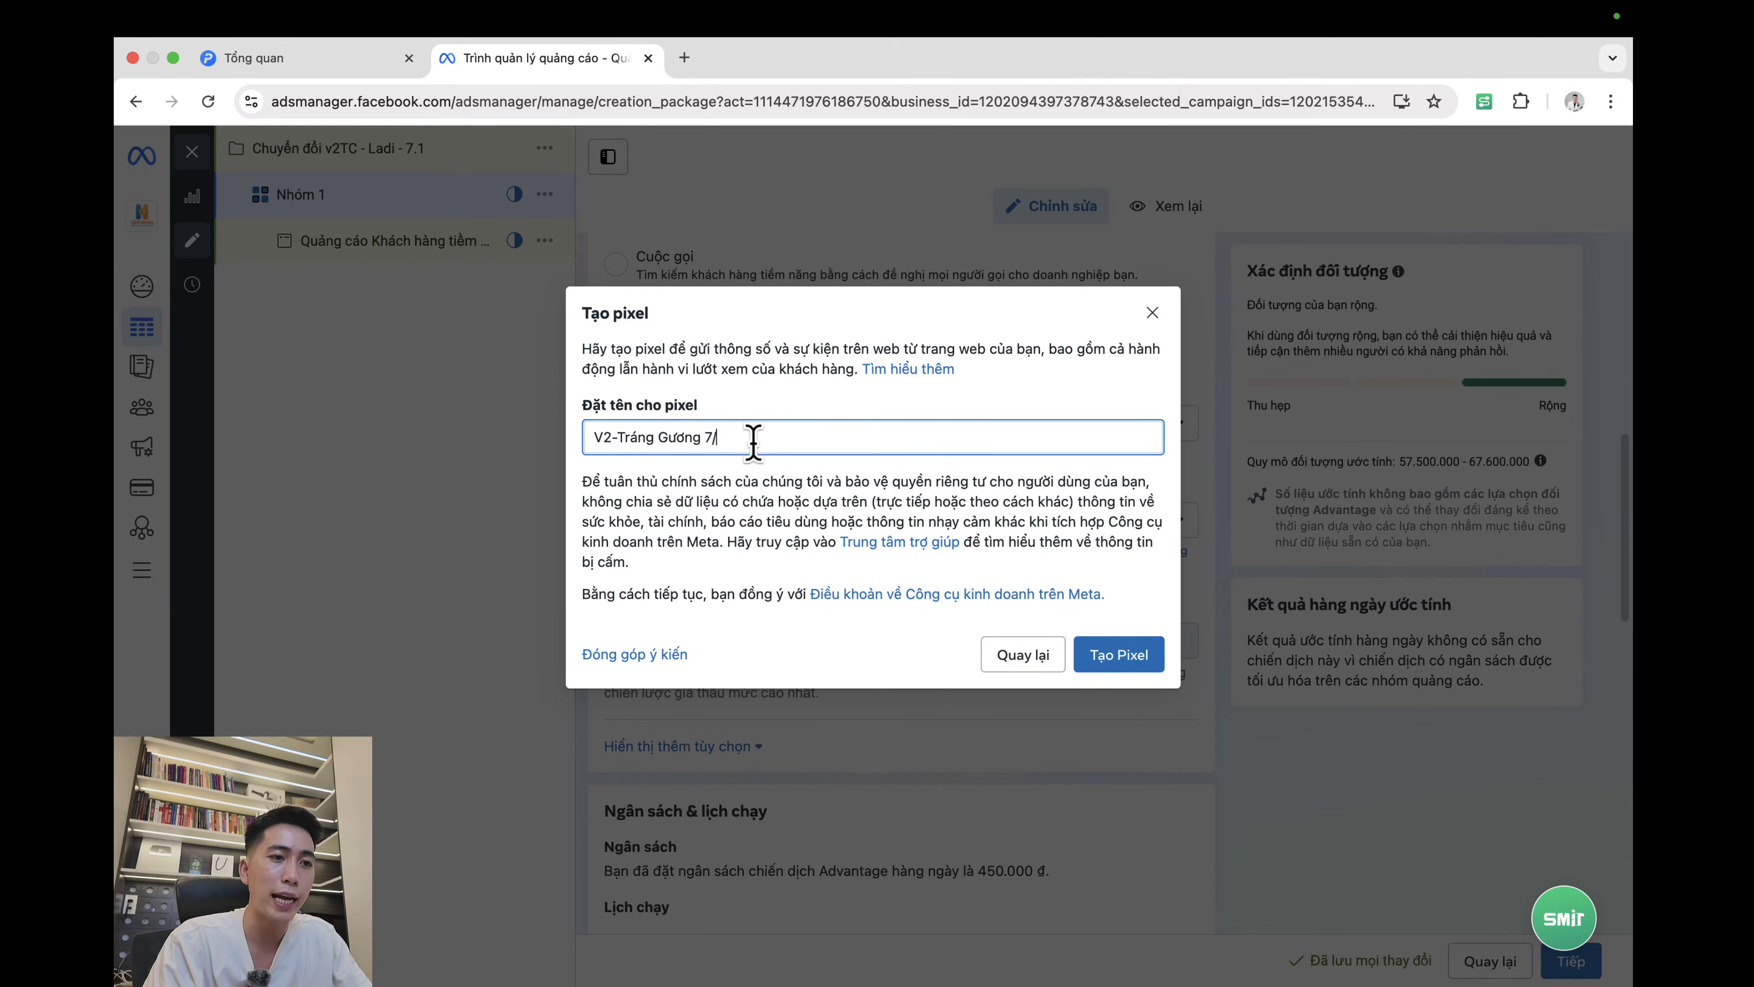
text(1/2025)
key(super+a)
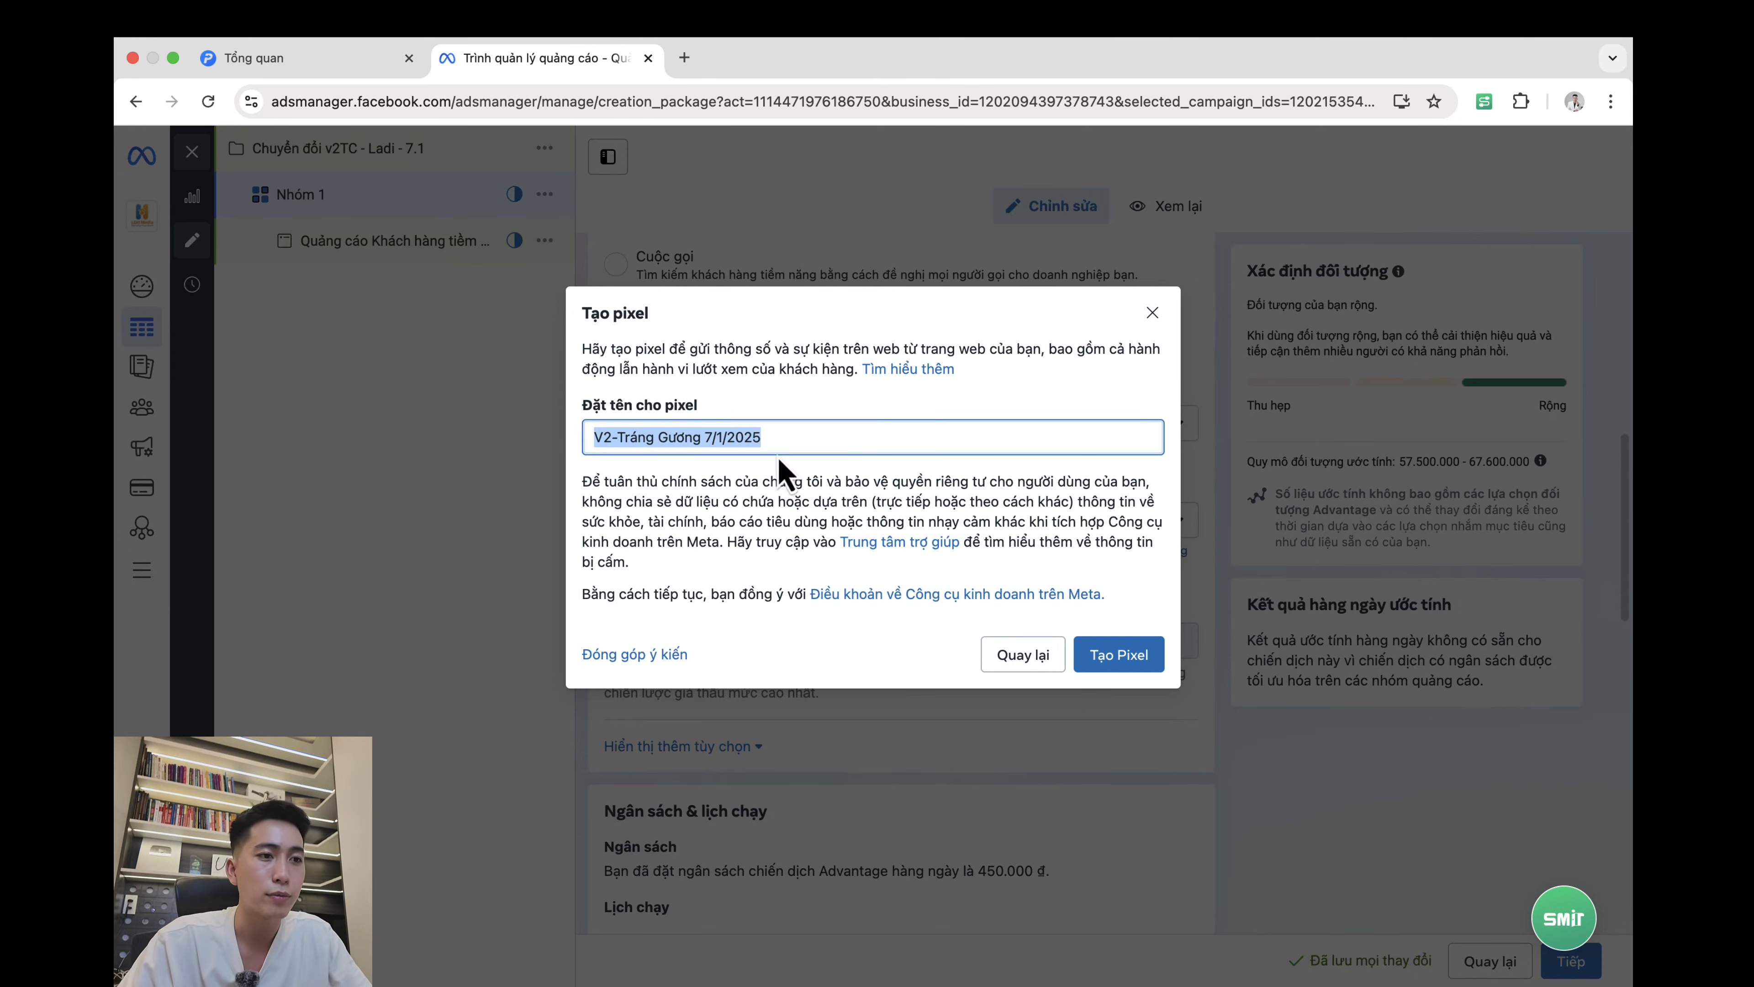
click(1124, 656)
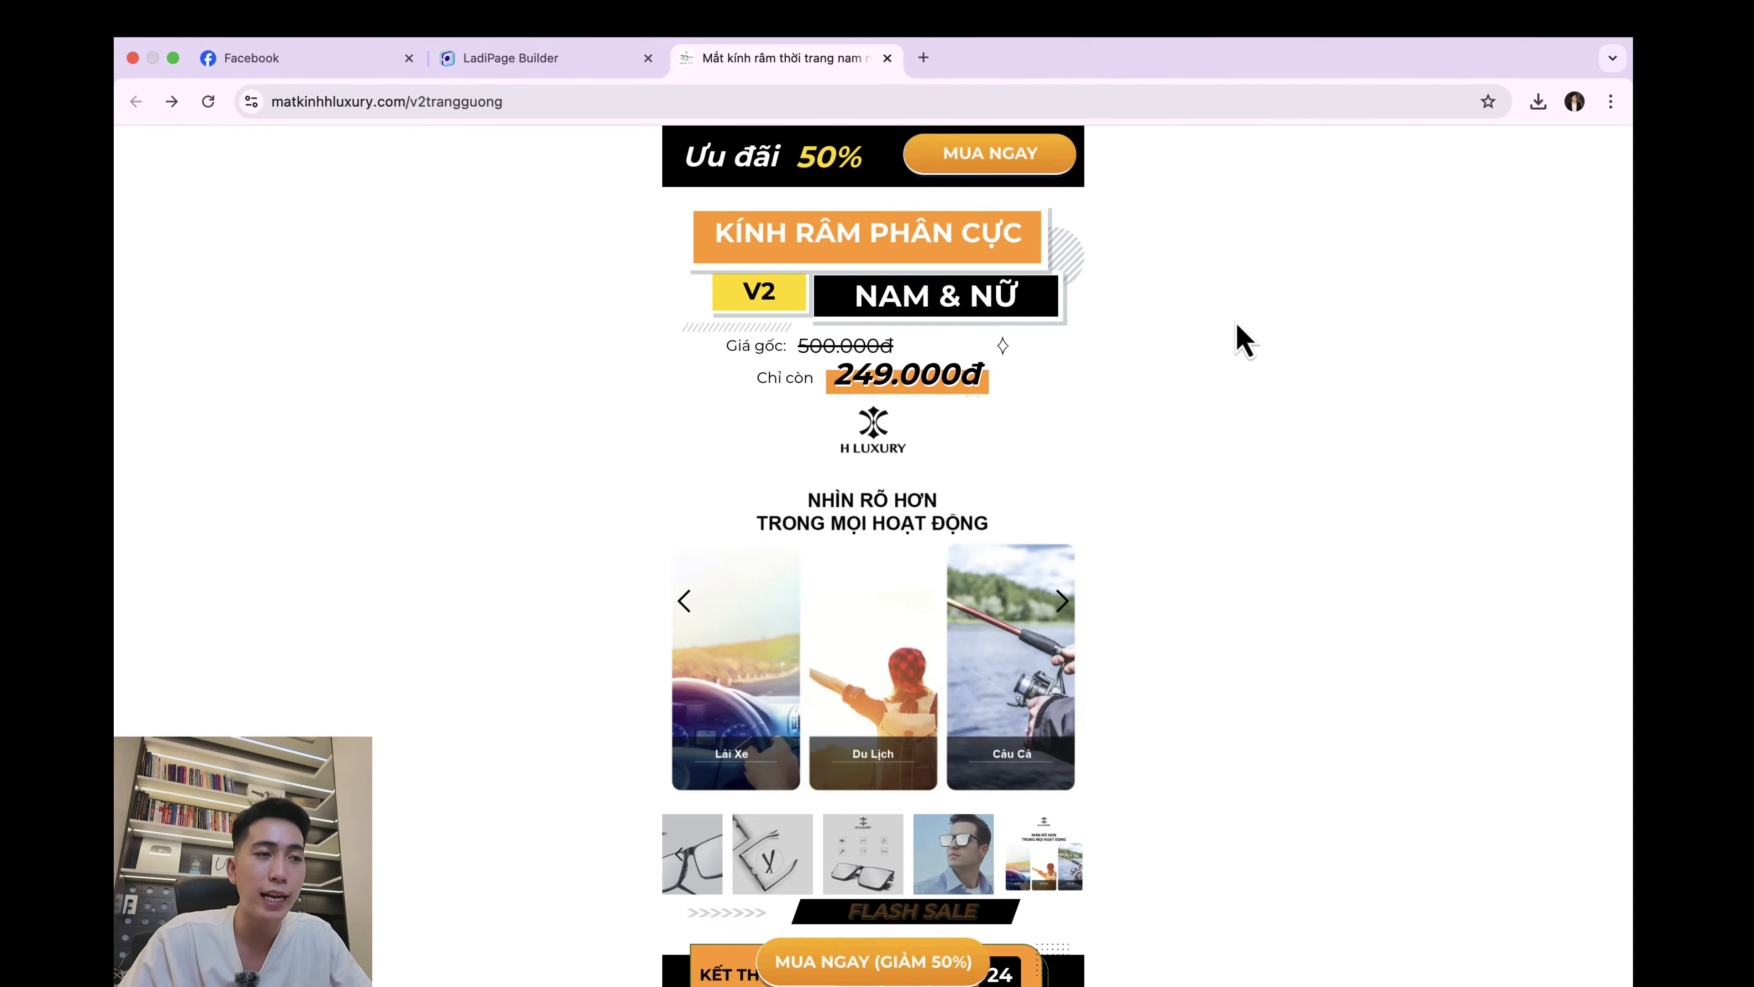
Step: Copy the sunglasses landing page's URL, matkinhhluxury.com/v2trangguong, and add it as the new pixel's website, checking it for partner integration
click(765, 109)
key(super+c)
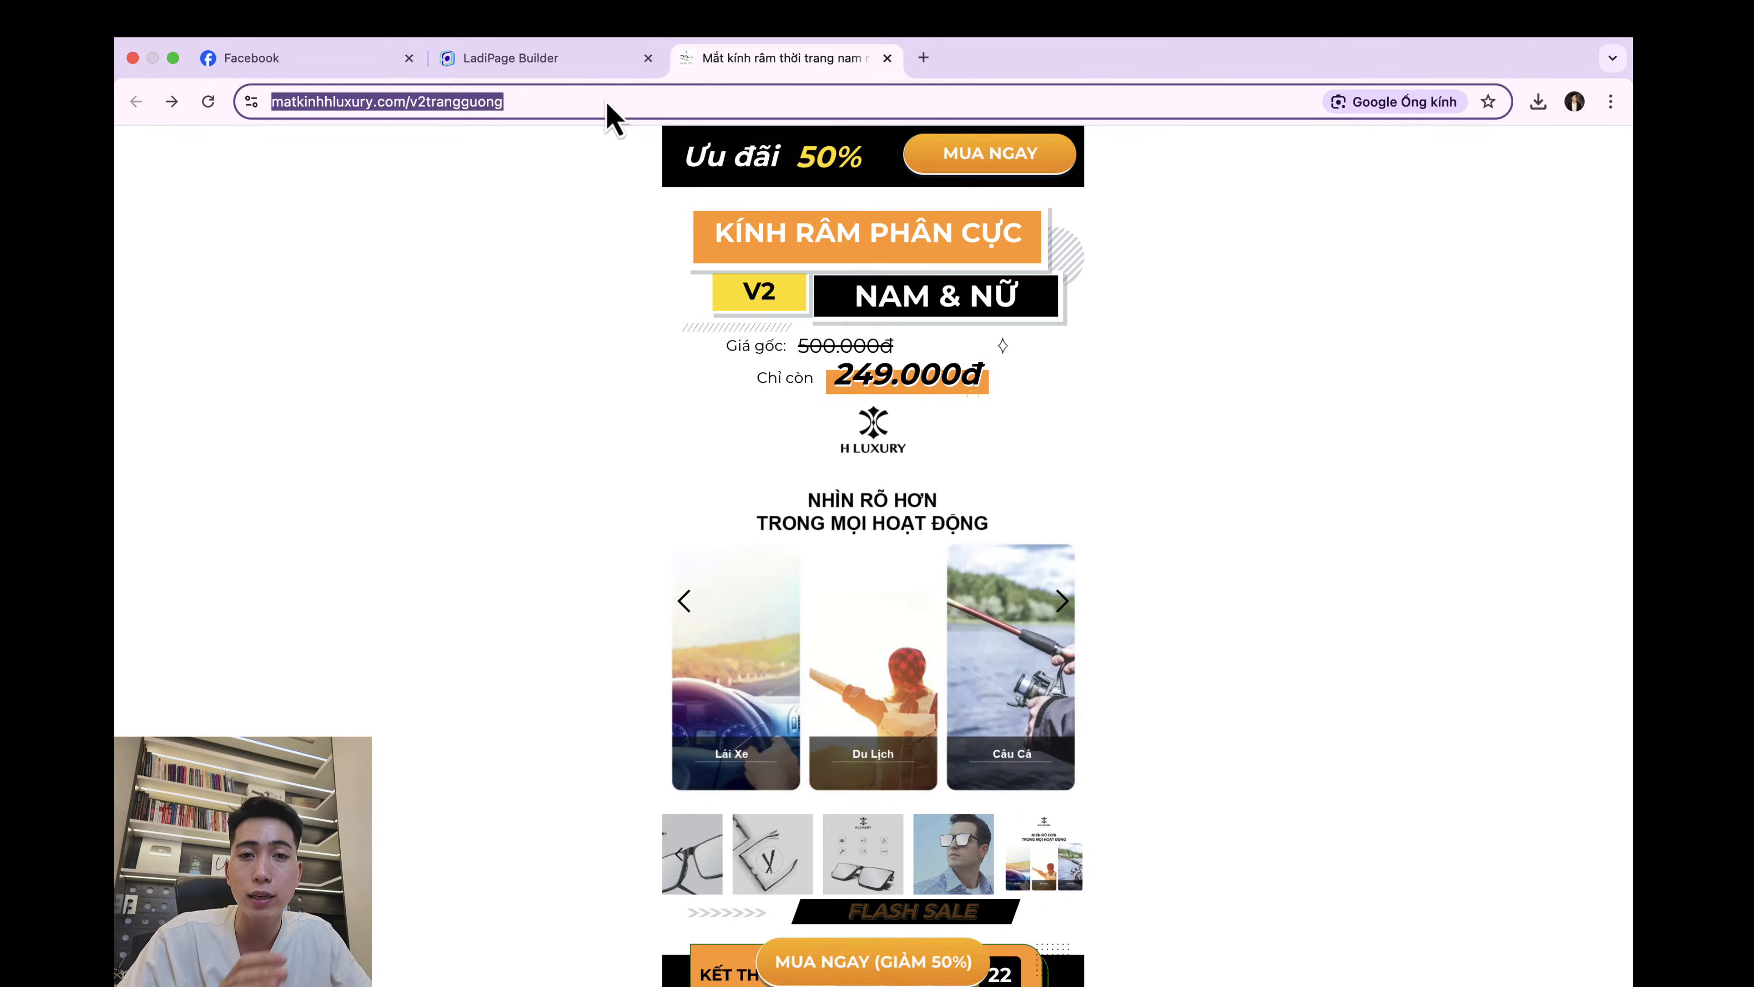
right_click(607, 105)
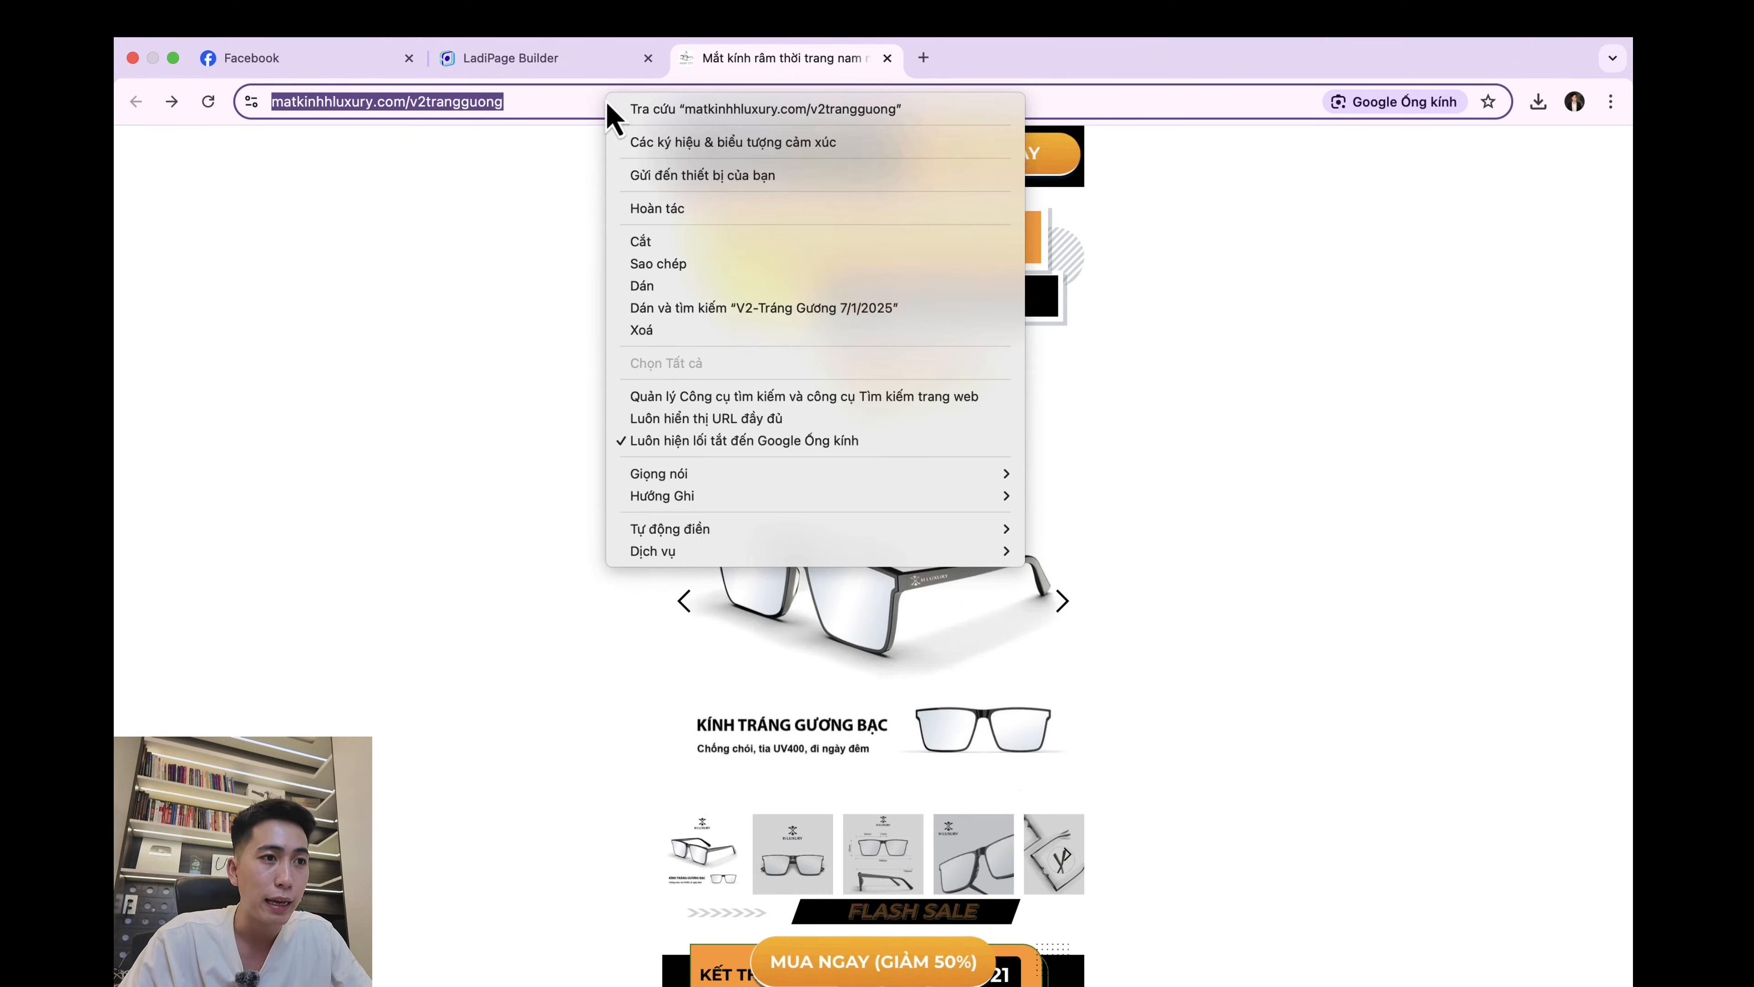
click(747, 266)
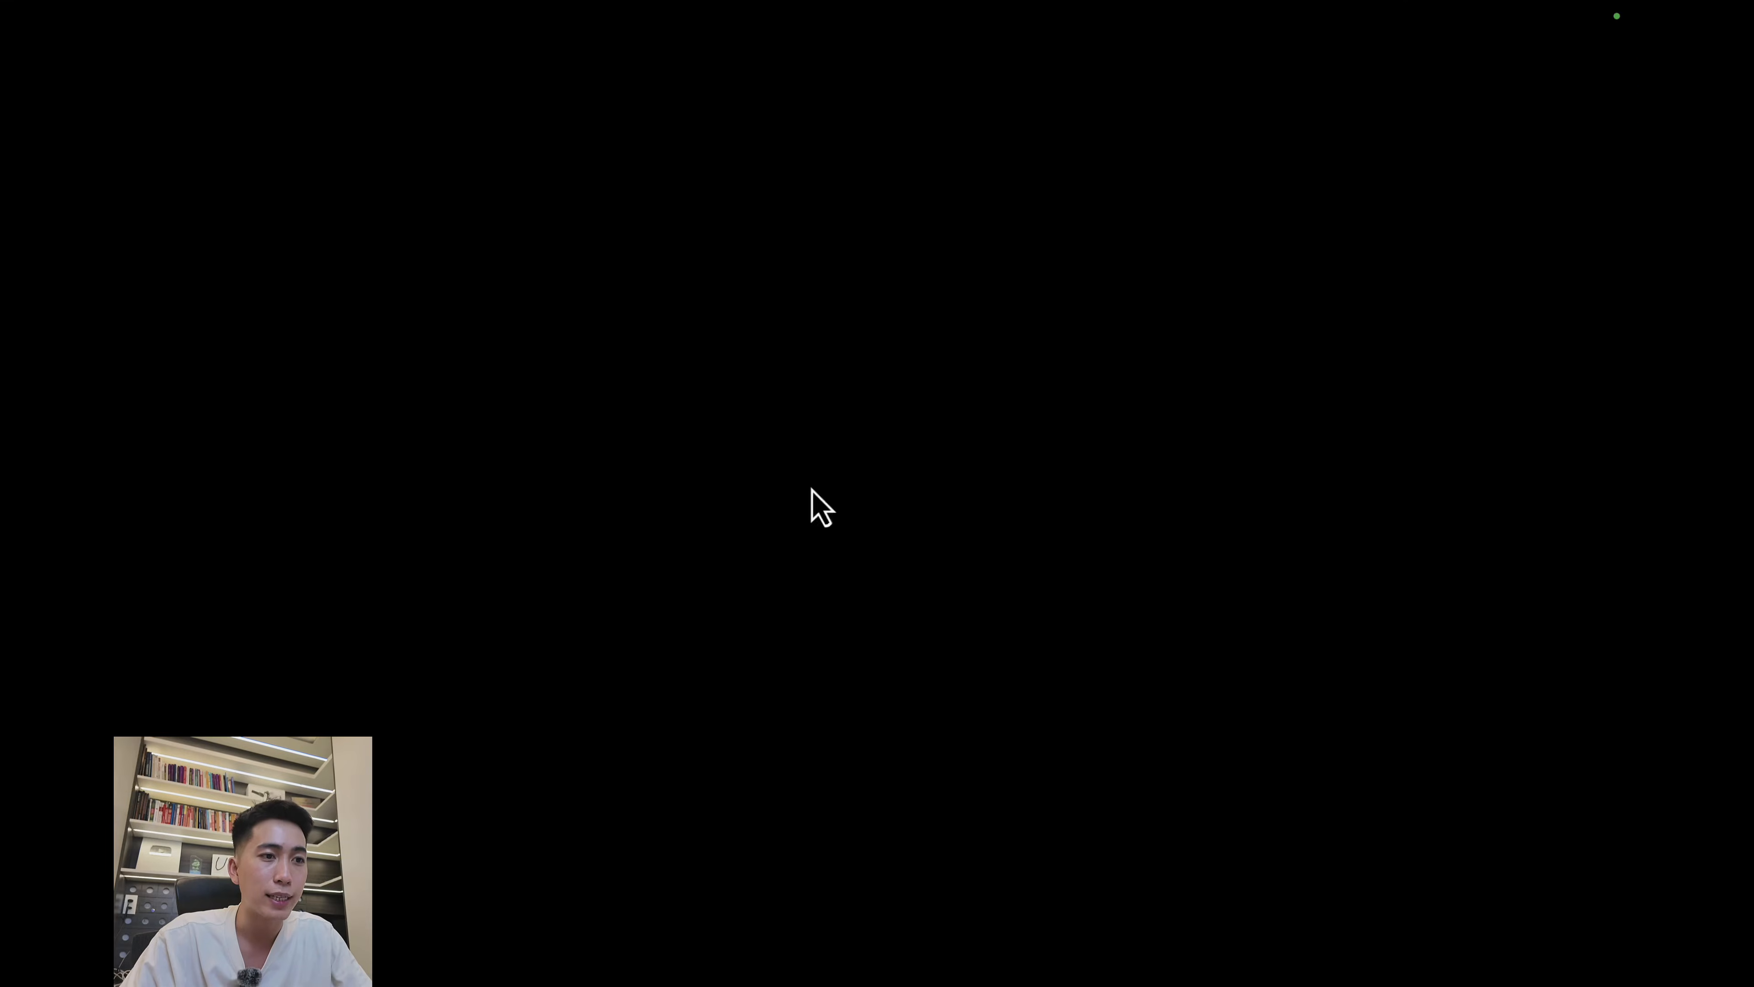
key(super+v)
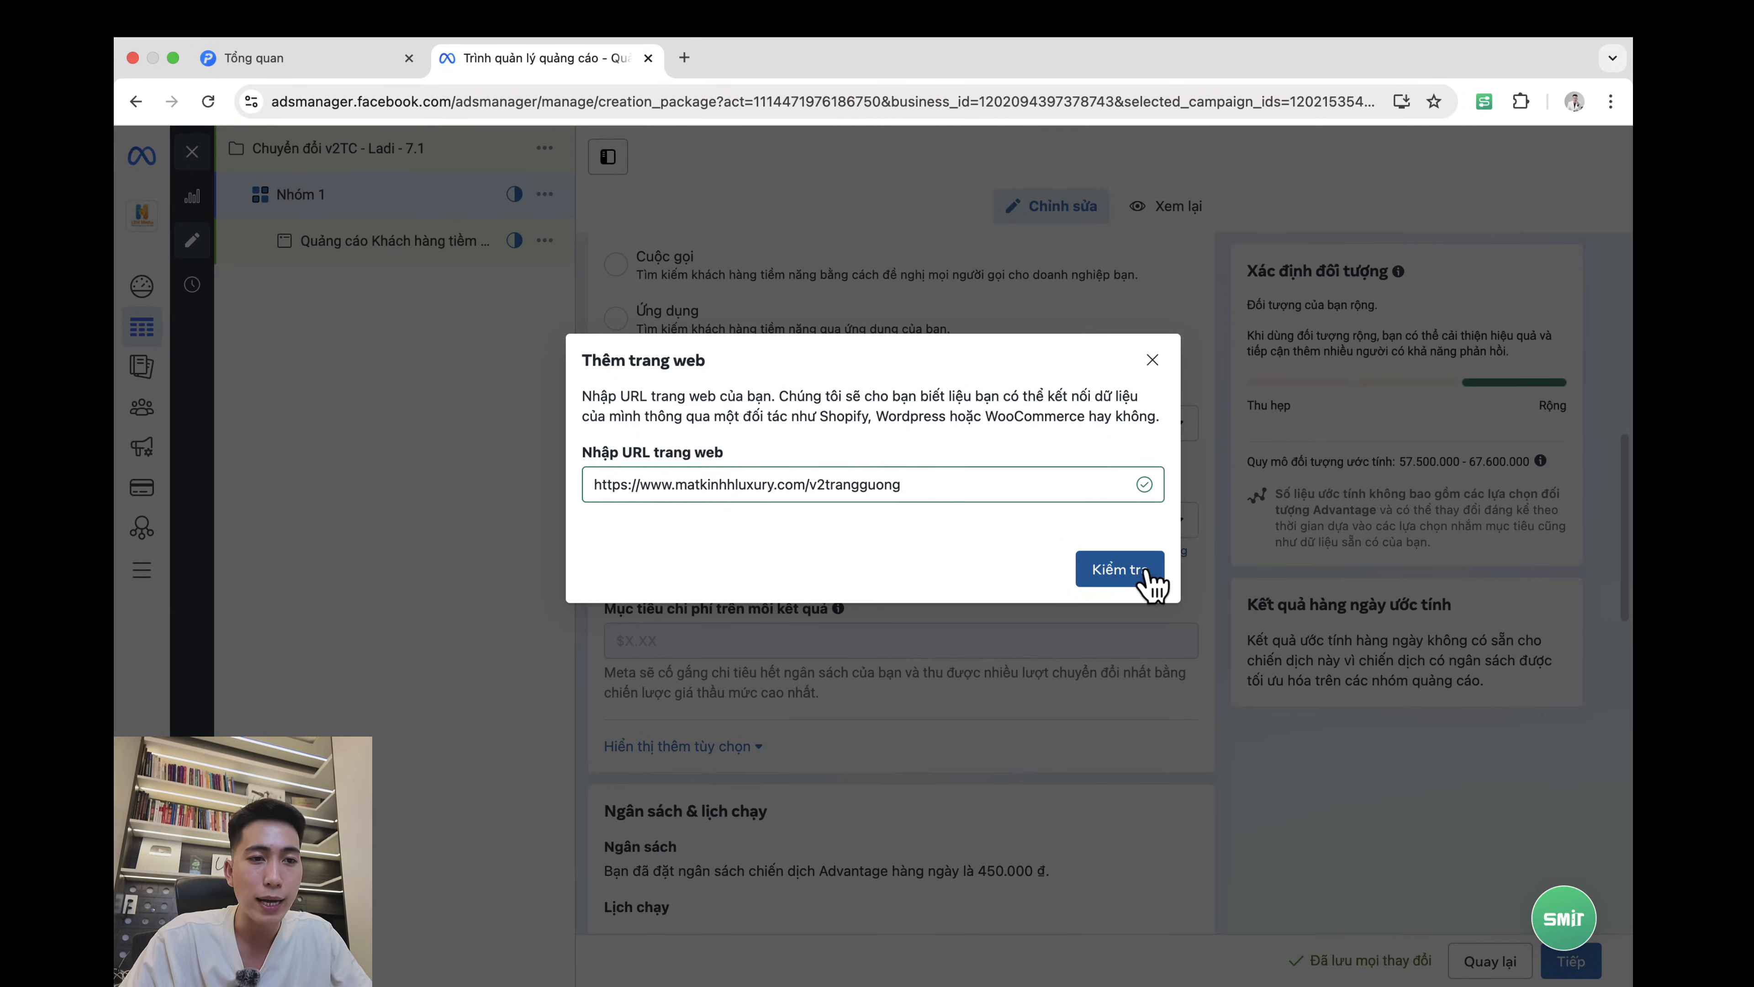
click(1134, 582)
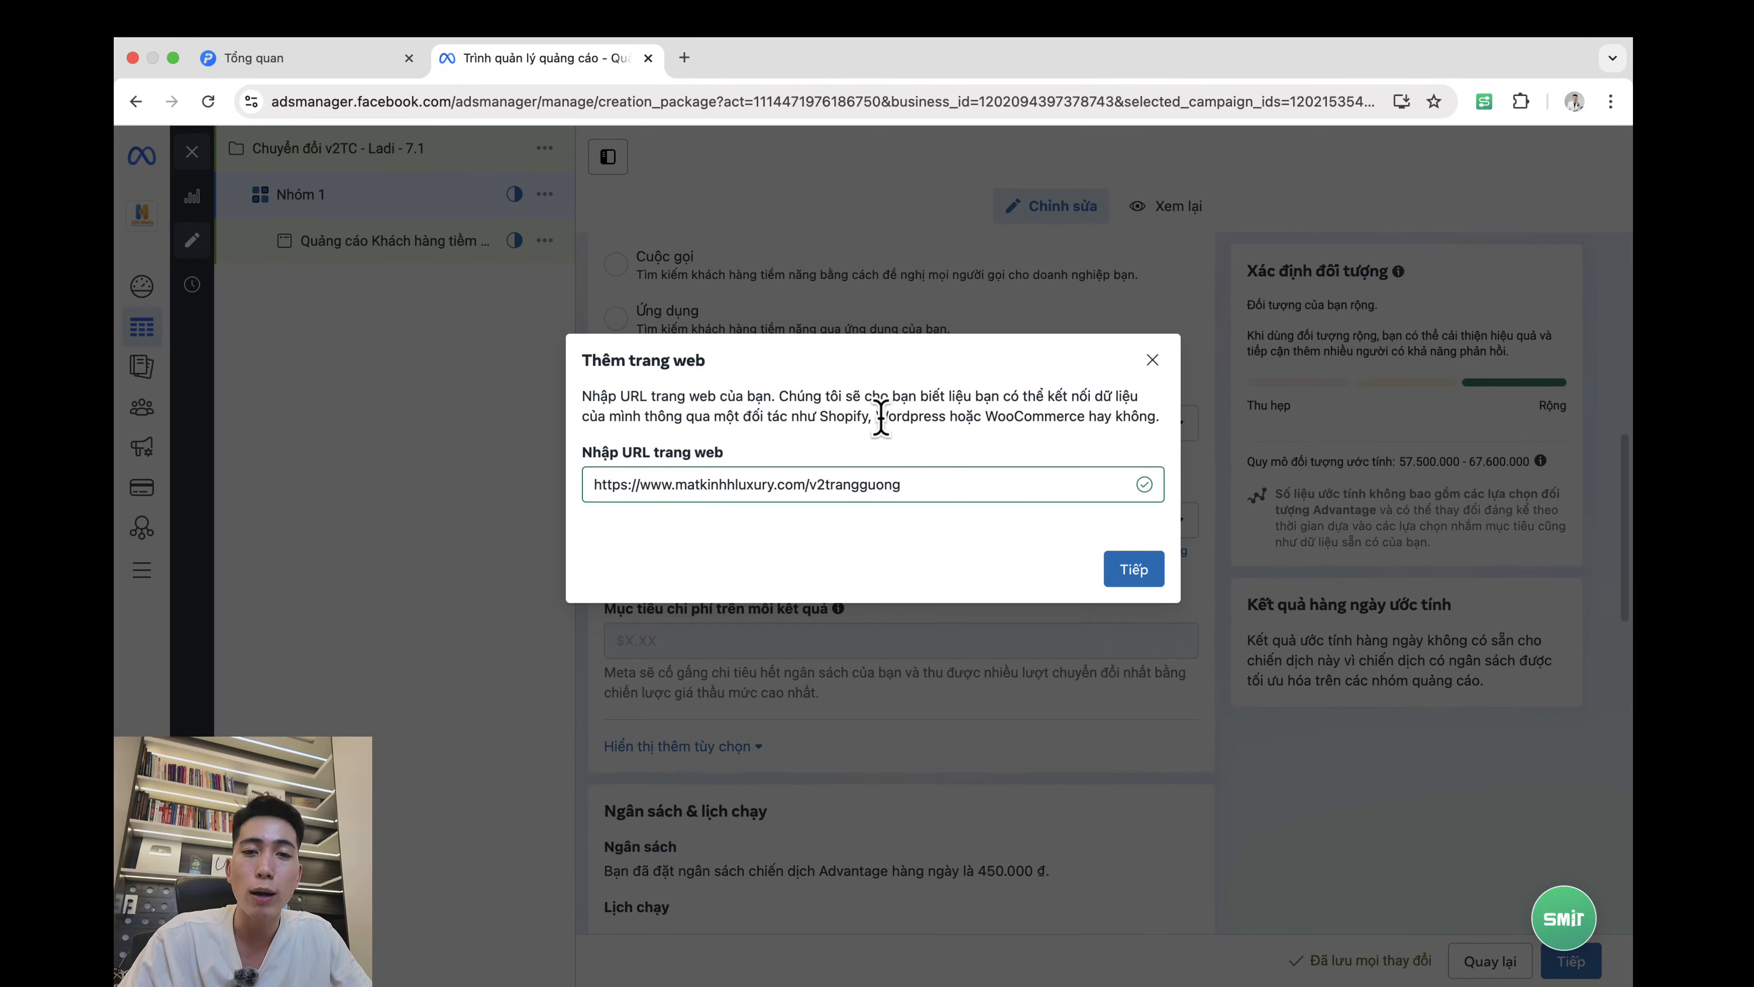
click(1152, 563)
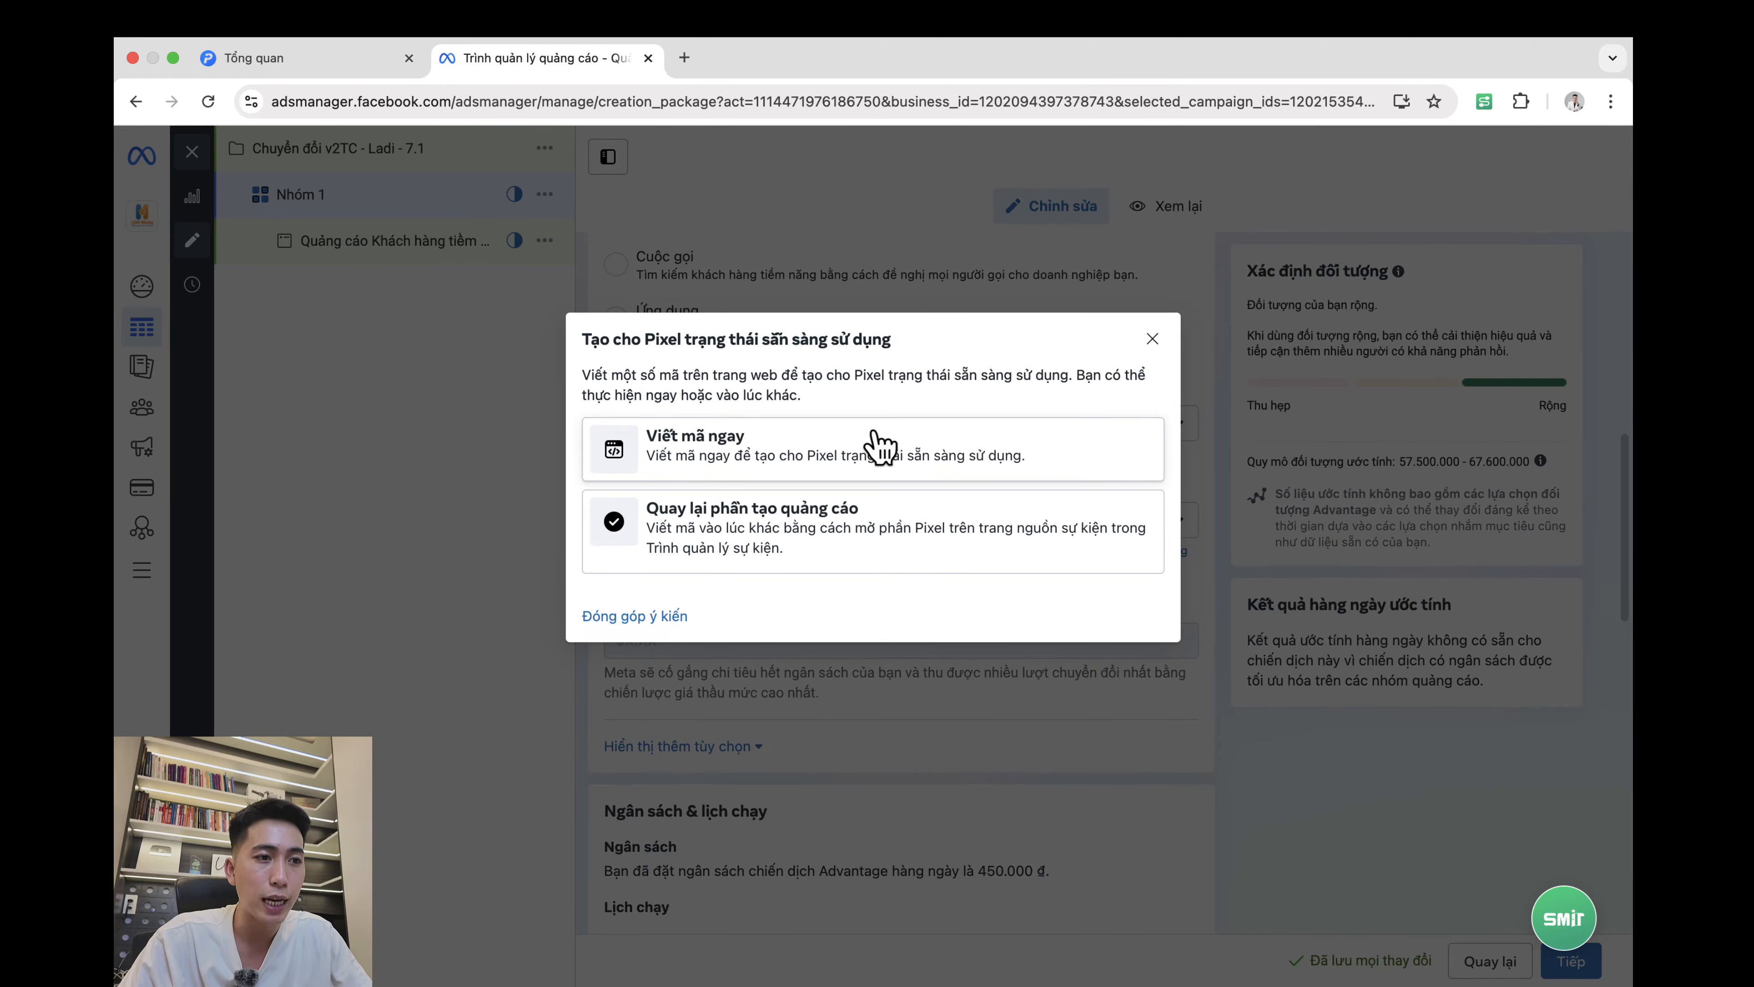
Step: Choose to write the pixel code right away, connect the website with Chỉ Meta Pixel, and start the manual code installation
click(694, 453)
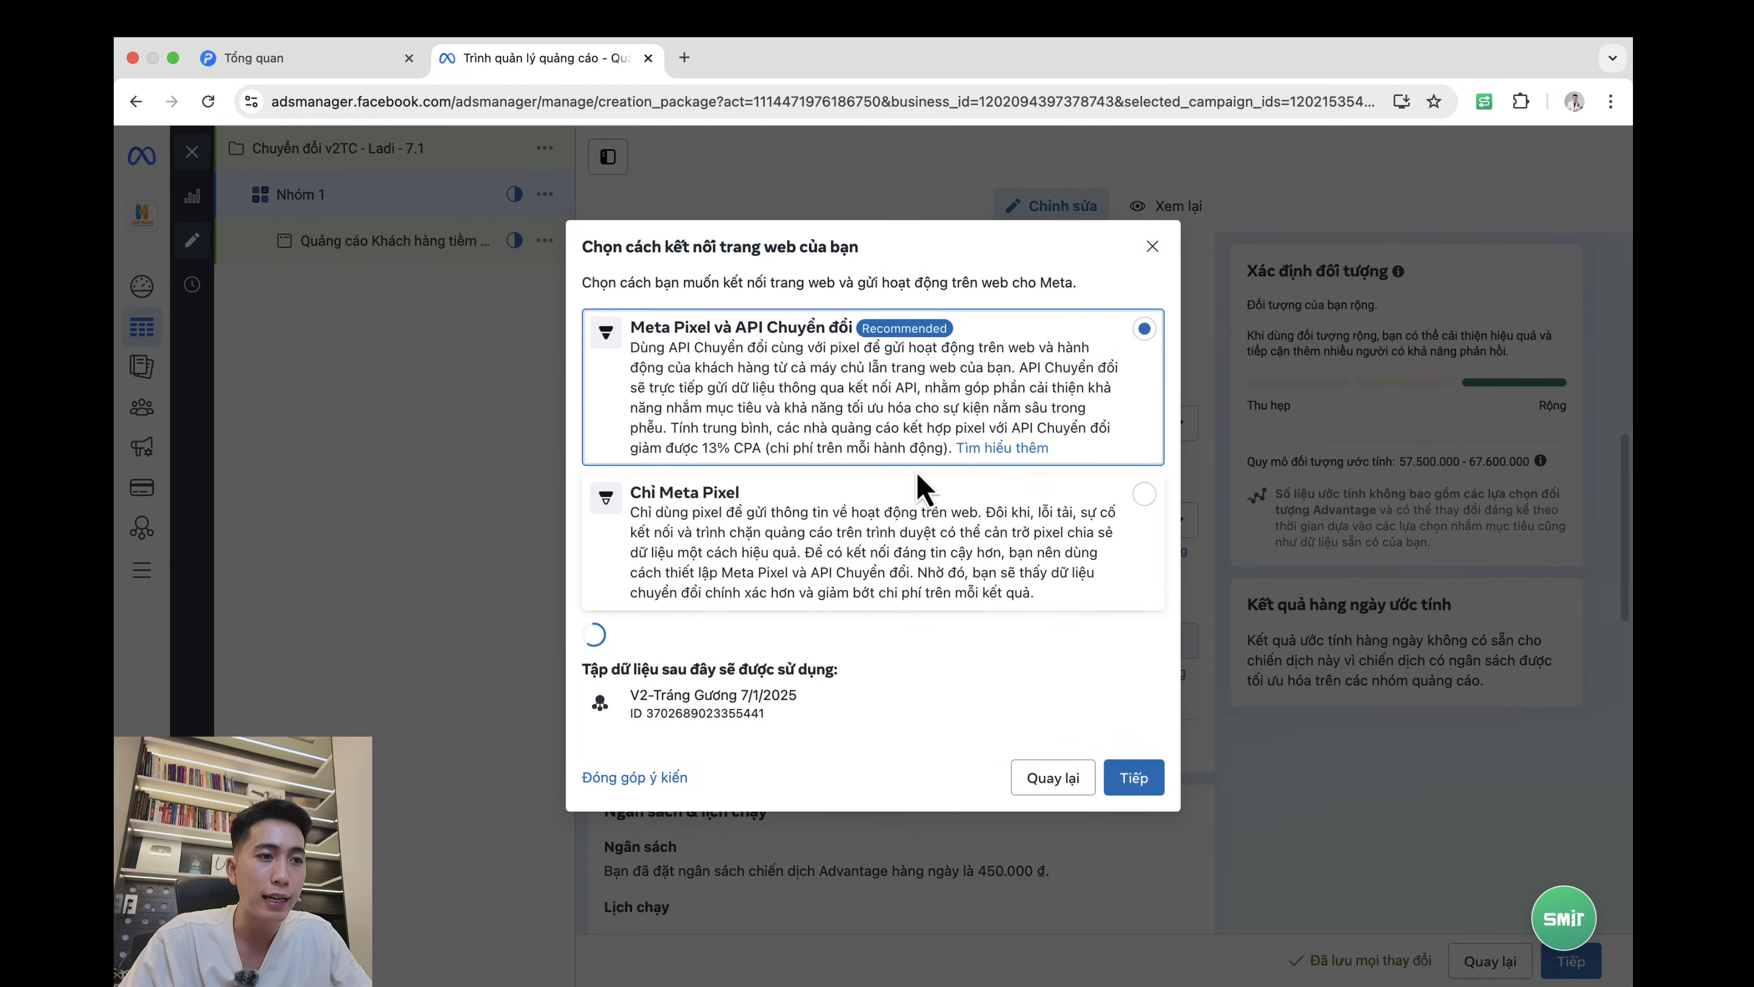
click(822, 521)
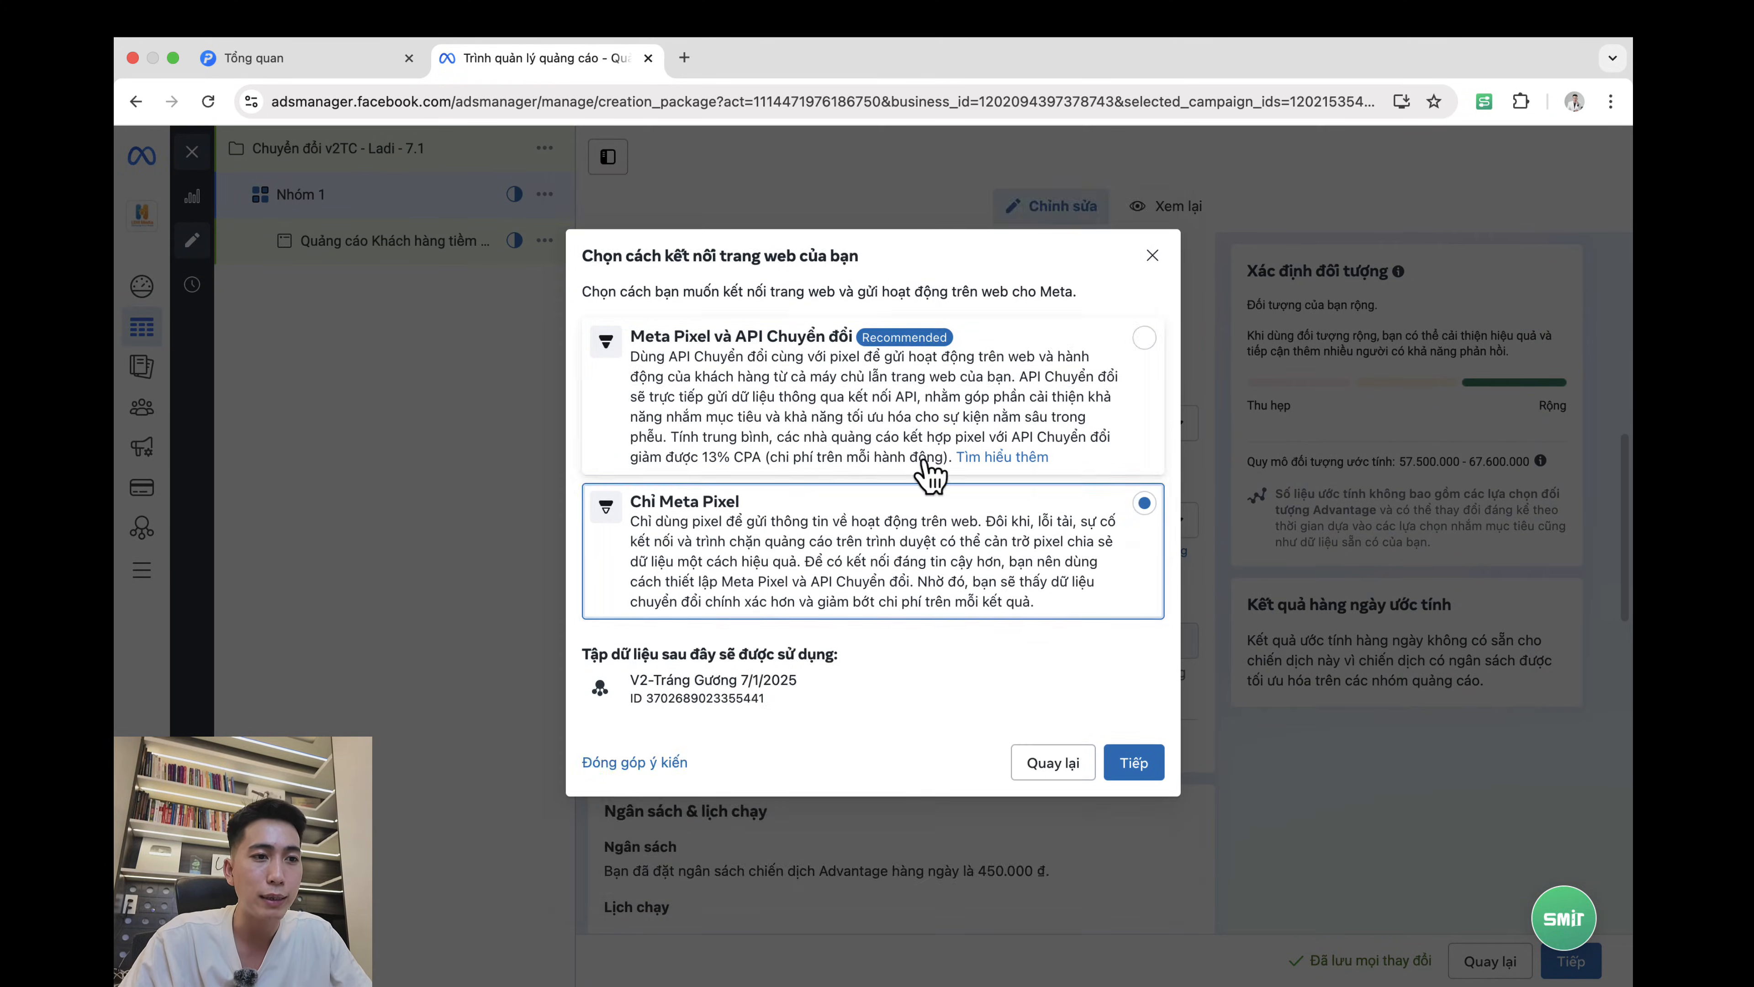
click(1139, 768)
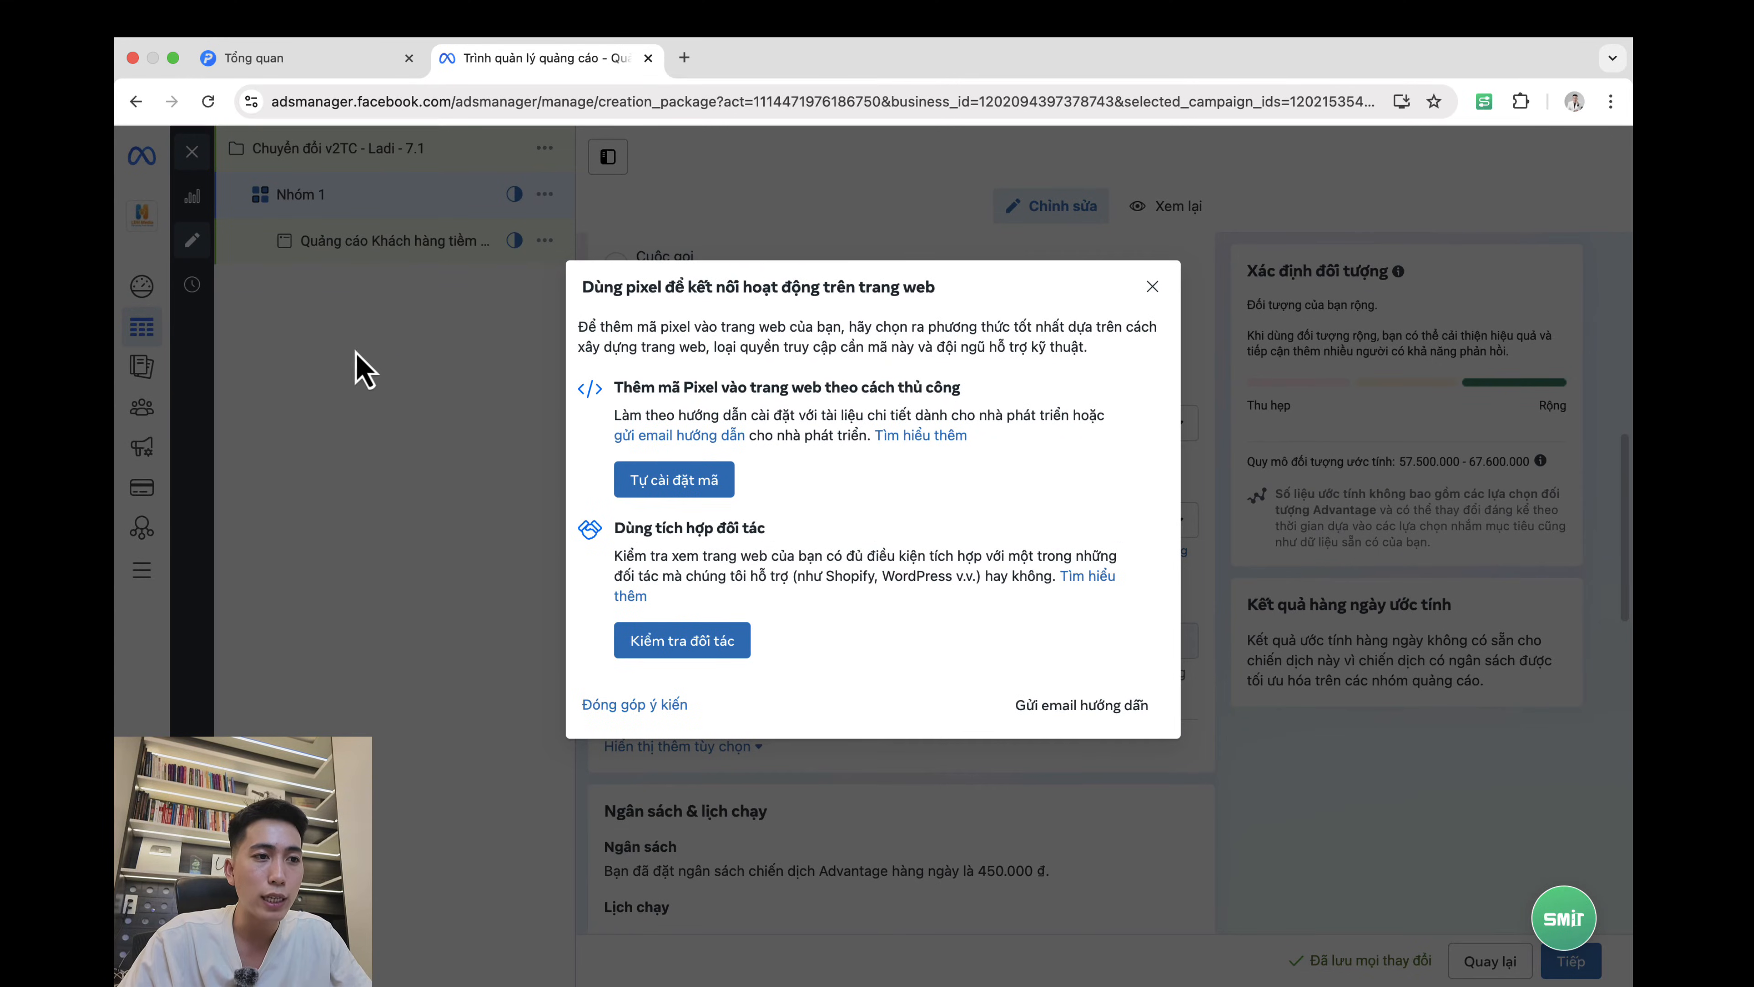
click(699, 481)
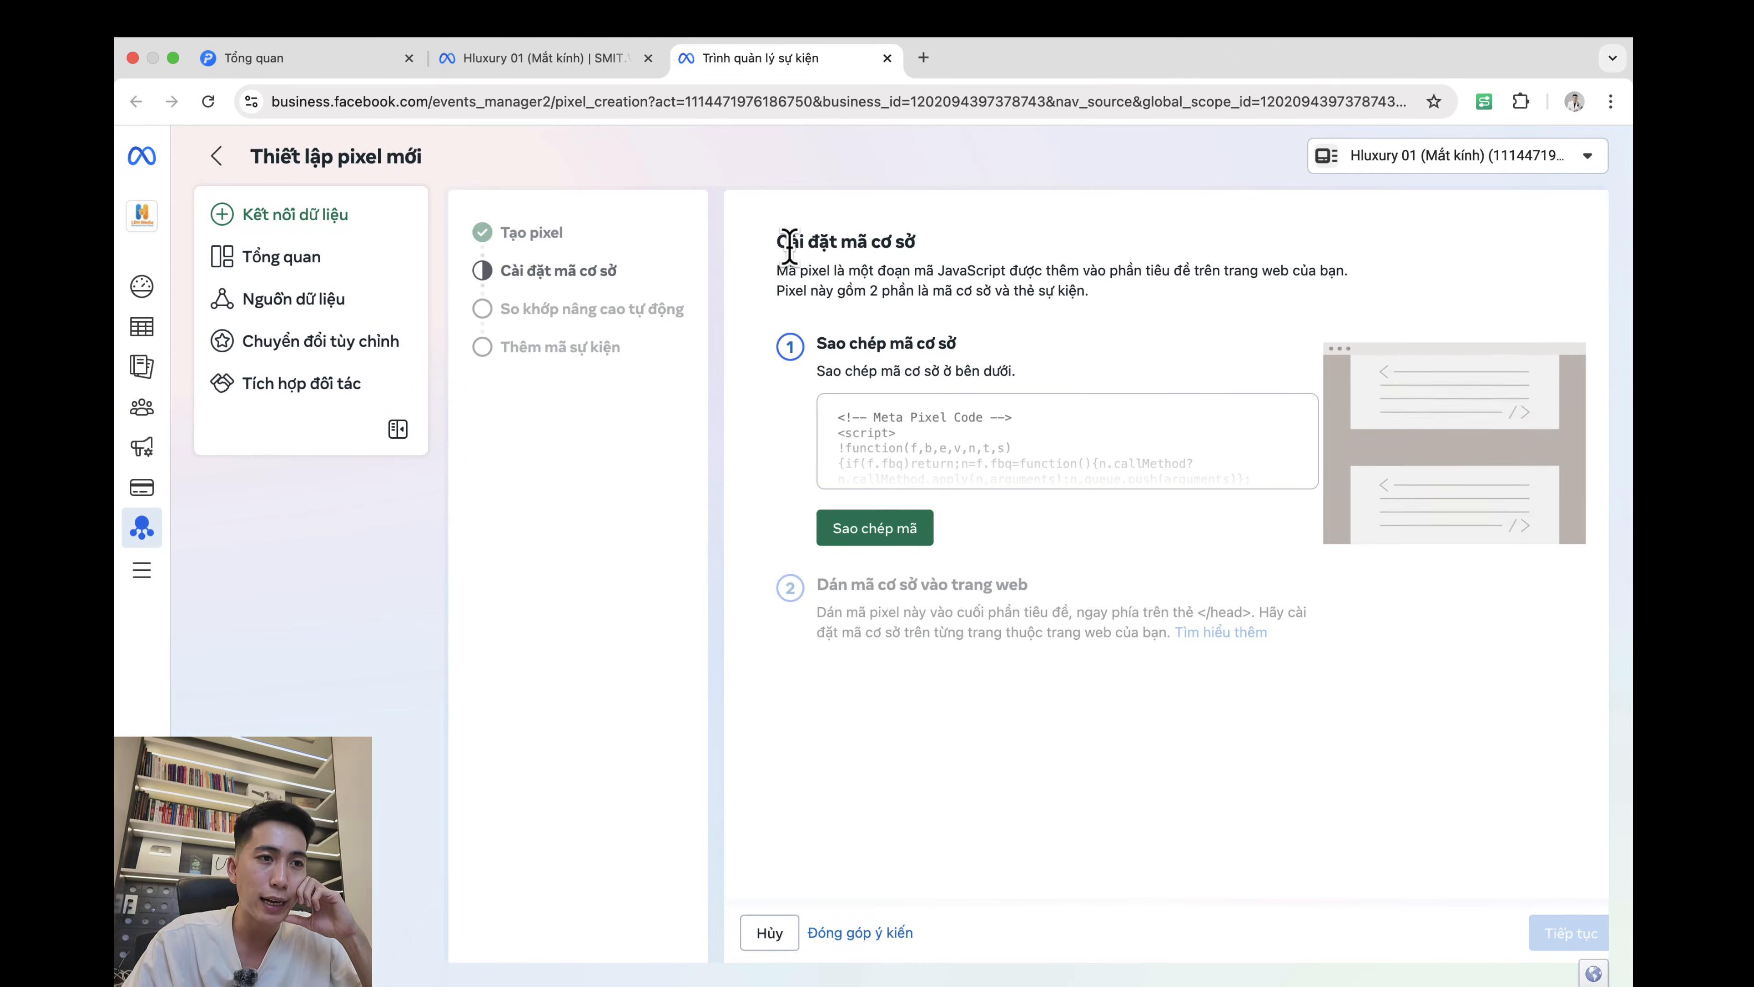
Step: Copy the new pixel's base code from the Cài đặt mã cơ sở instructions
drag(776, 242, 1127, 243)
click(1128, 242)
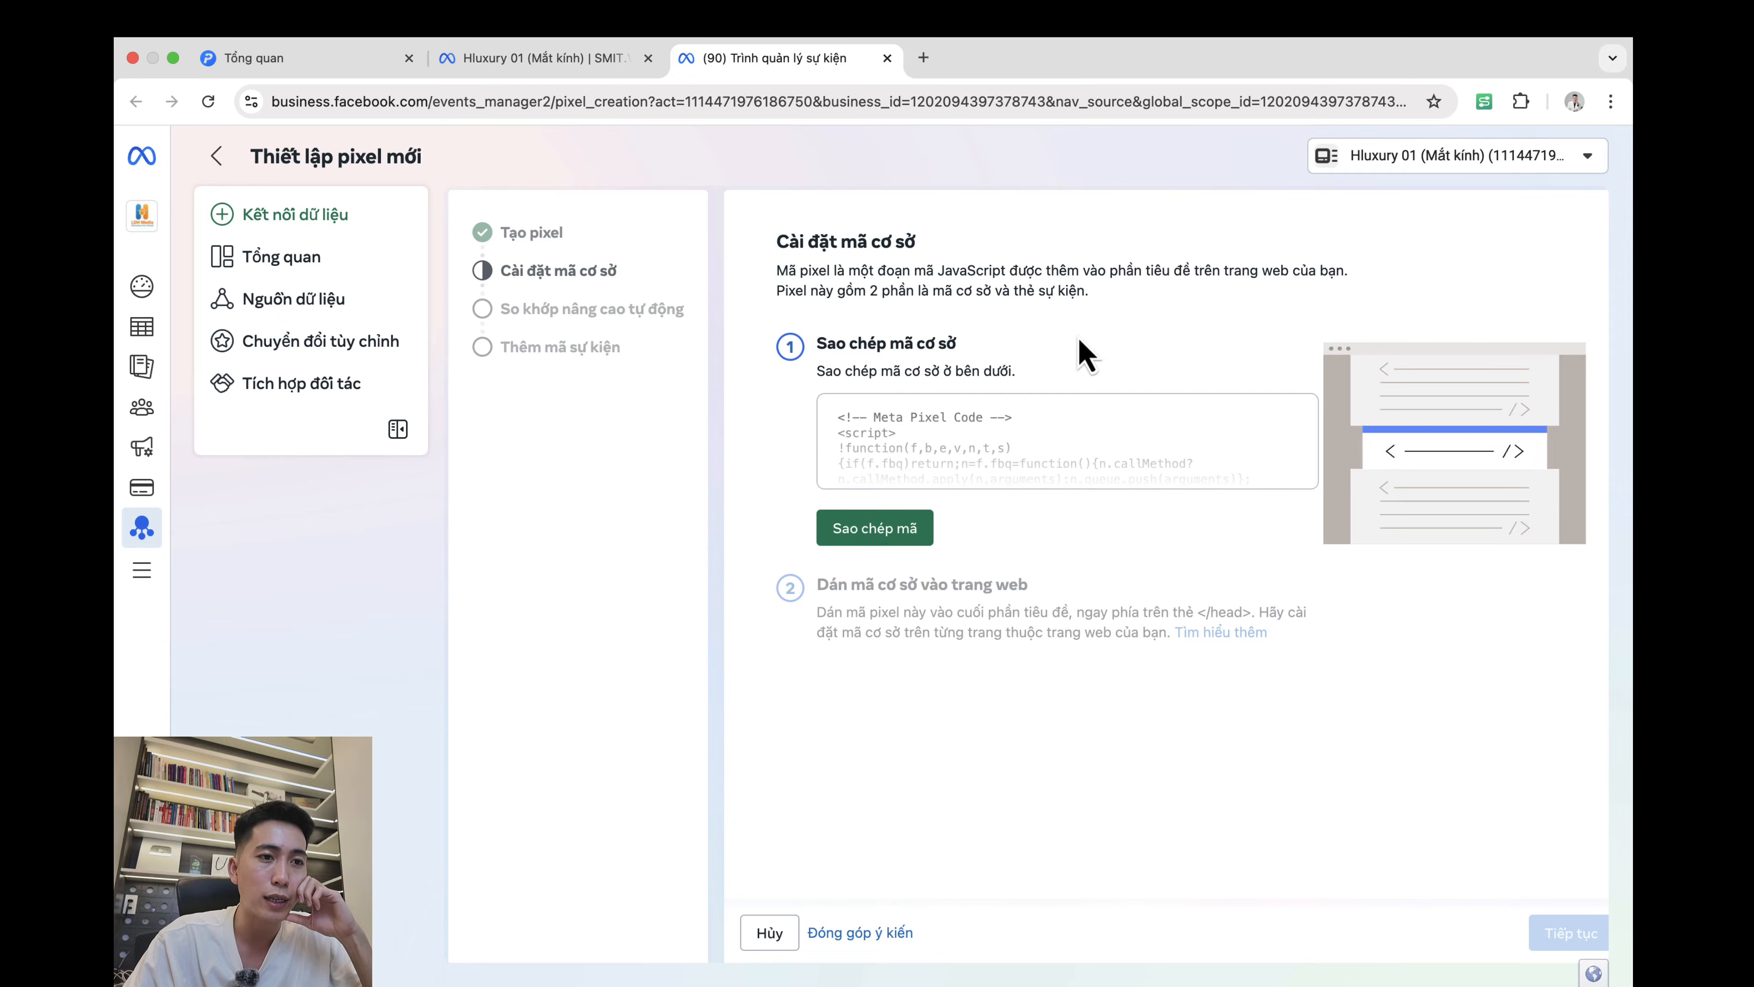
click(889, 529)
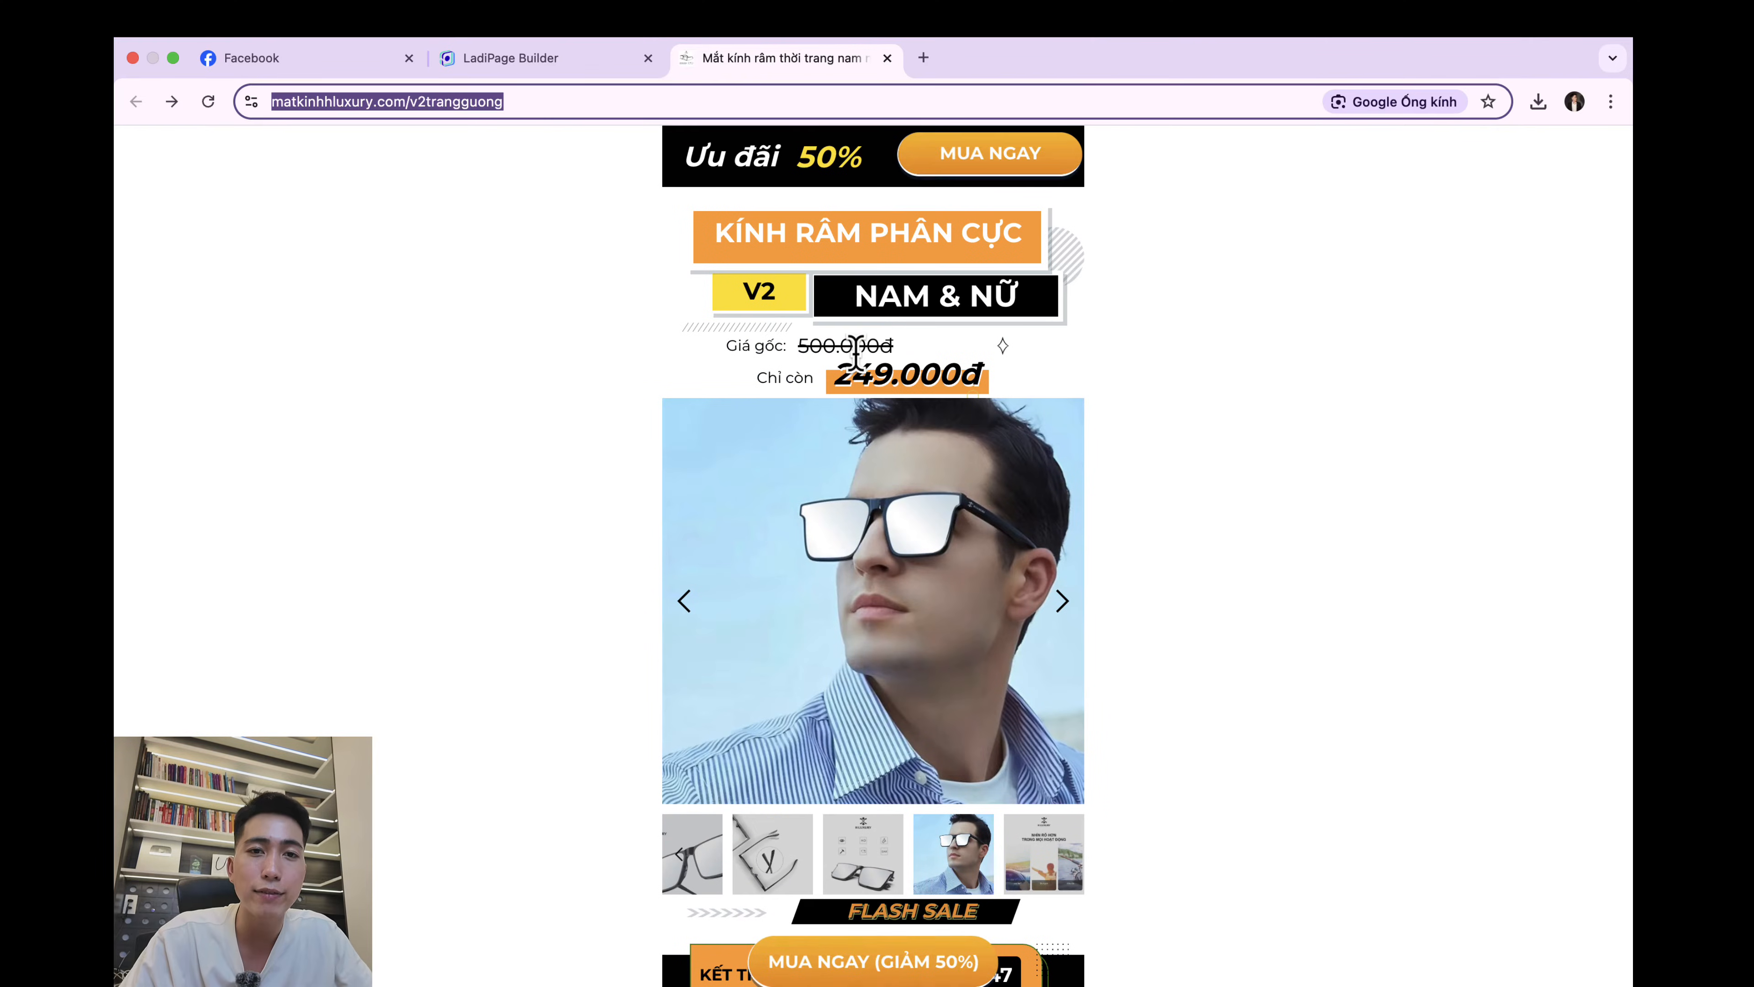
Step: Switch to LadiPage Builder, refresh the page list and open "V2 Tráng Gương - Matkinhhluxury.com" for editing
click(511, 58)
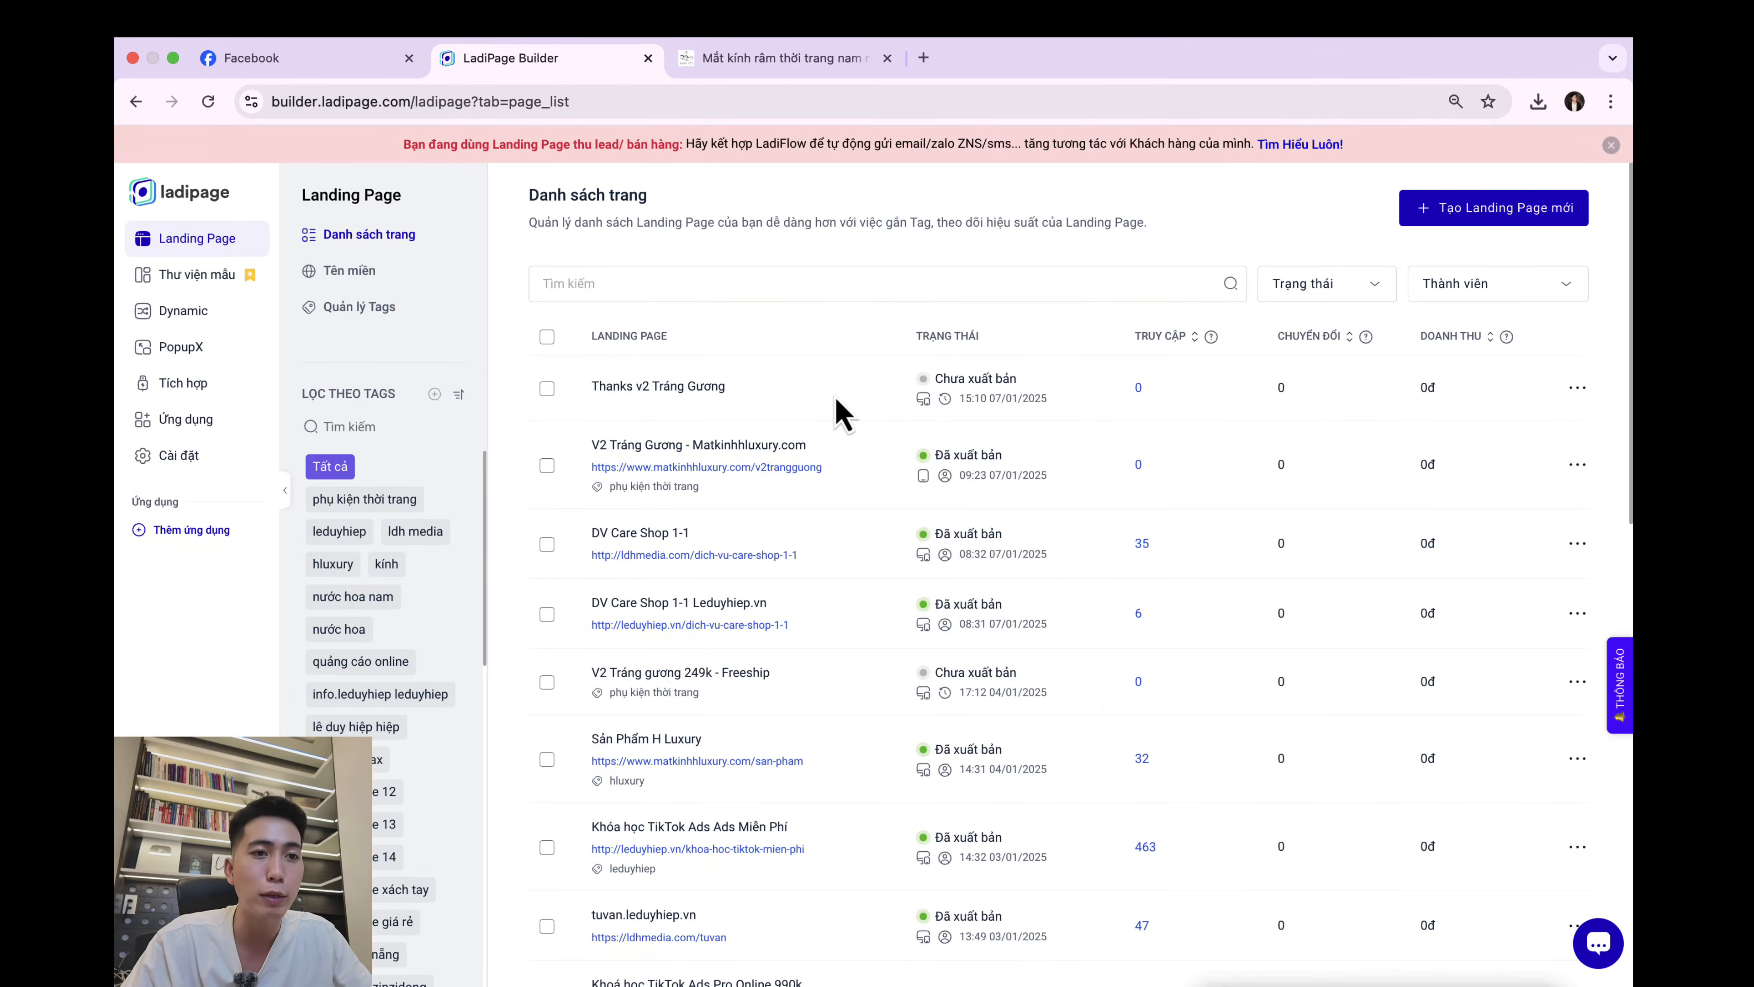
click(209, 104)
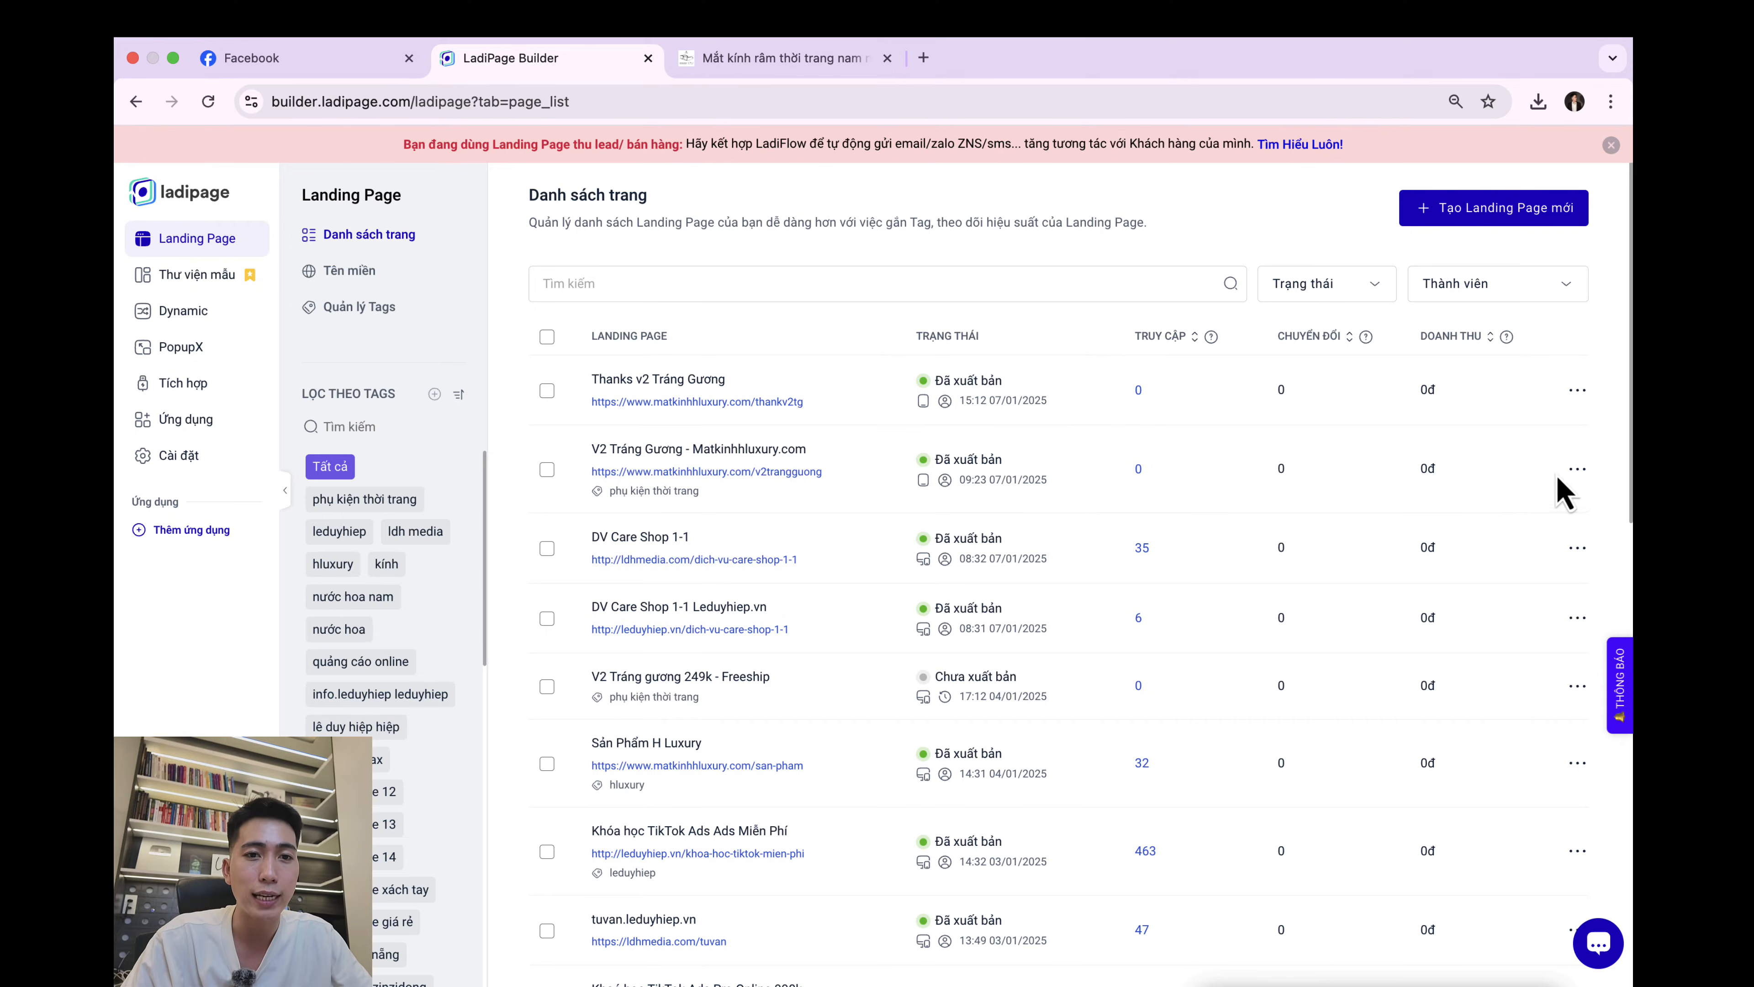
click(1578, 469)
click(1510, 504)
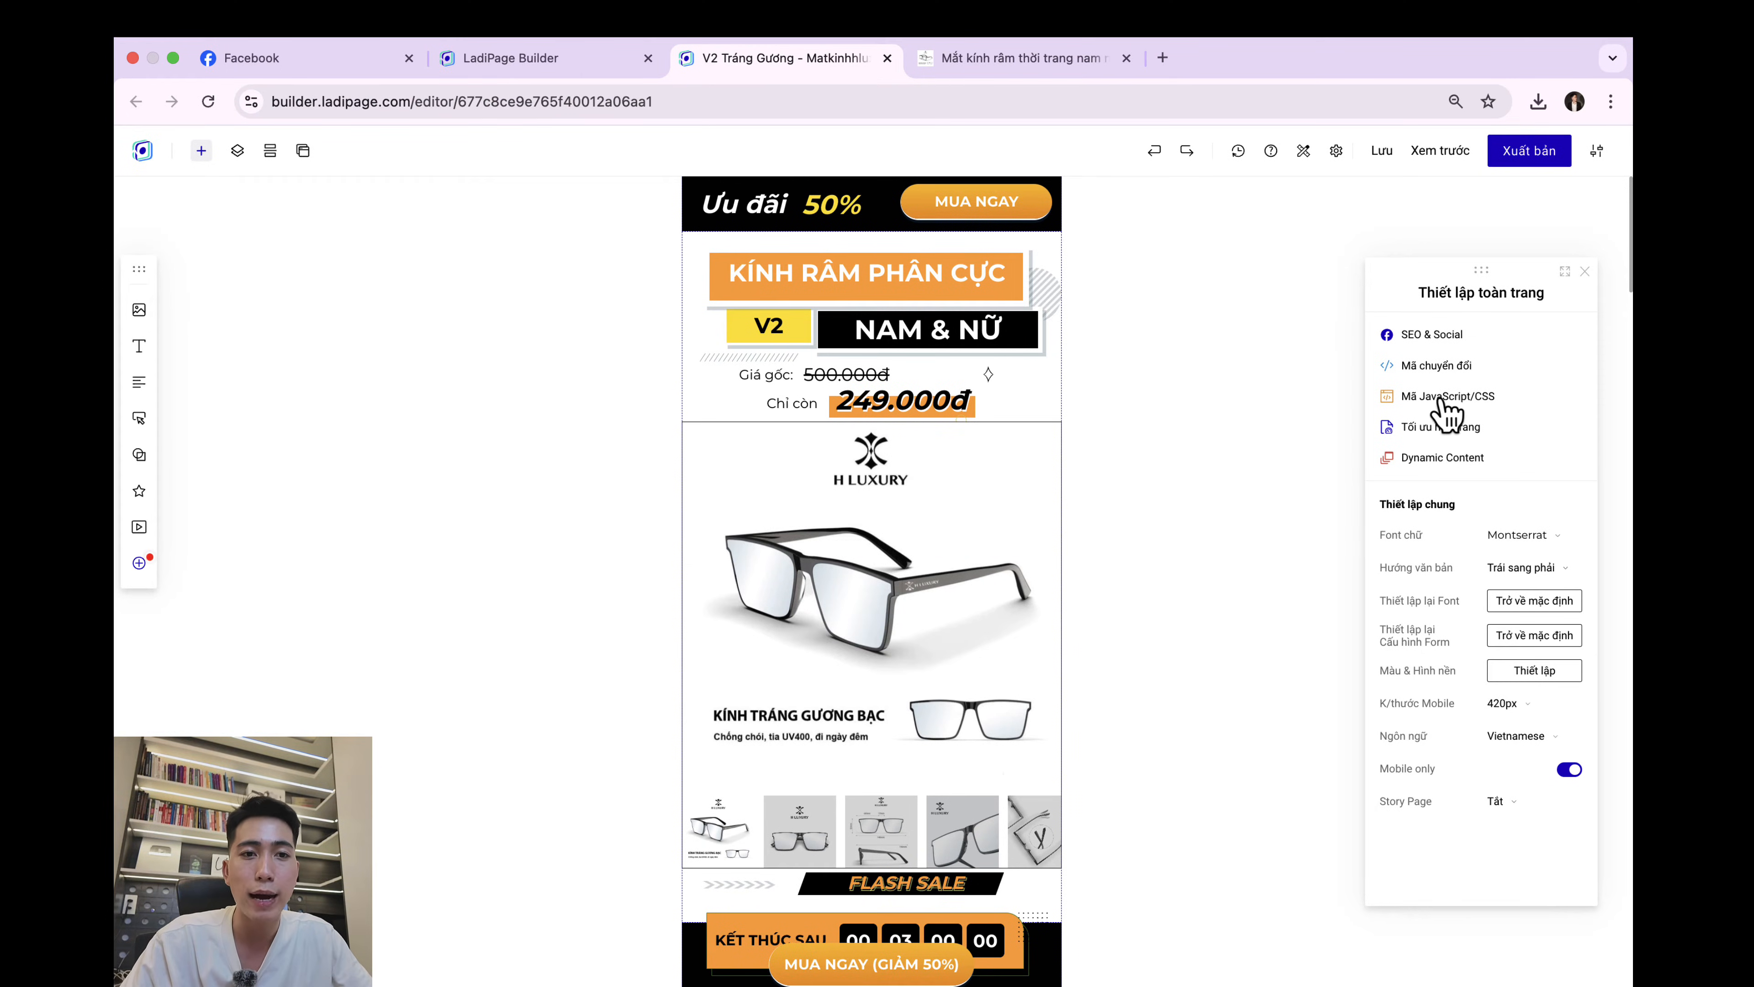
click(1464, 407)
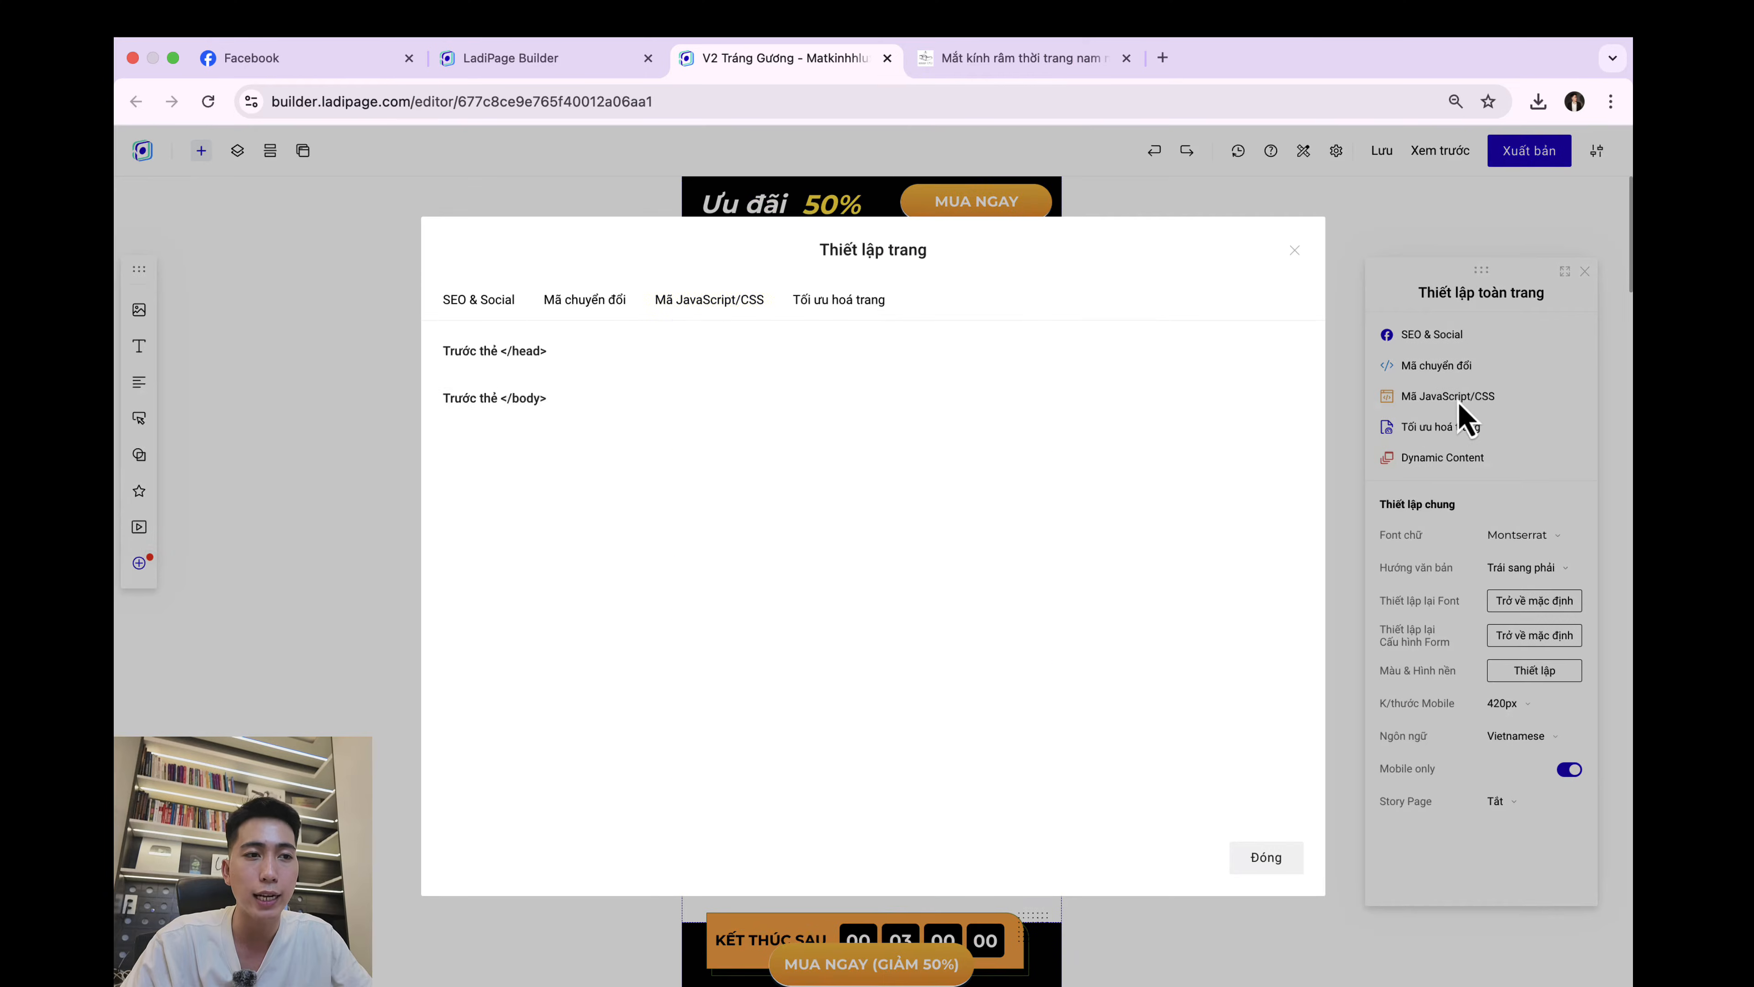
click(778, 392)
scroll(811, 421, down, 3)
click(691, 534)
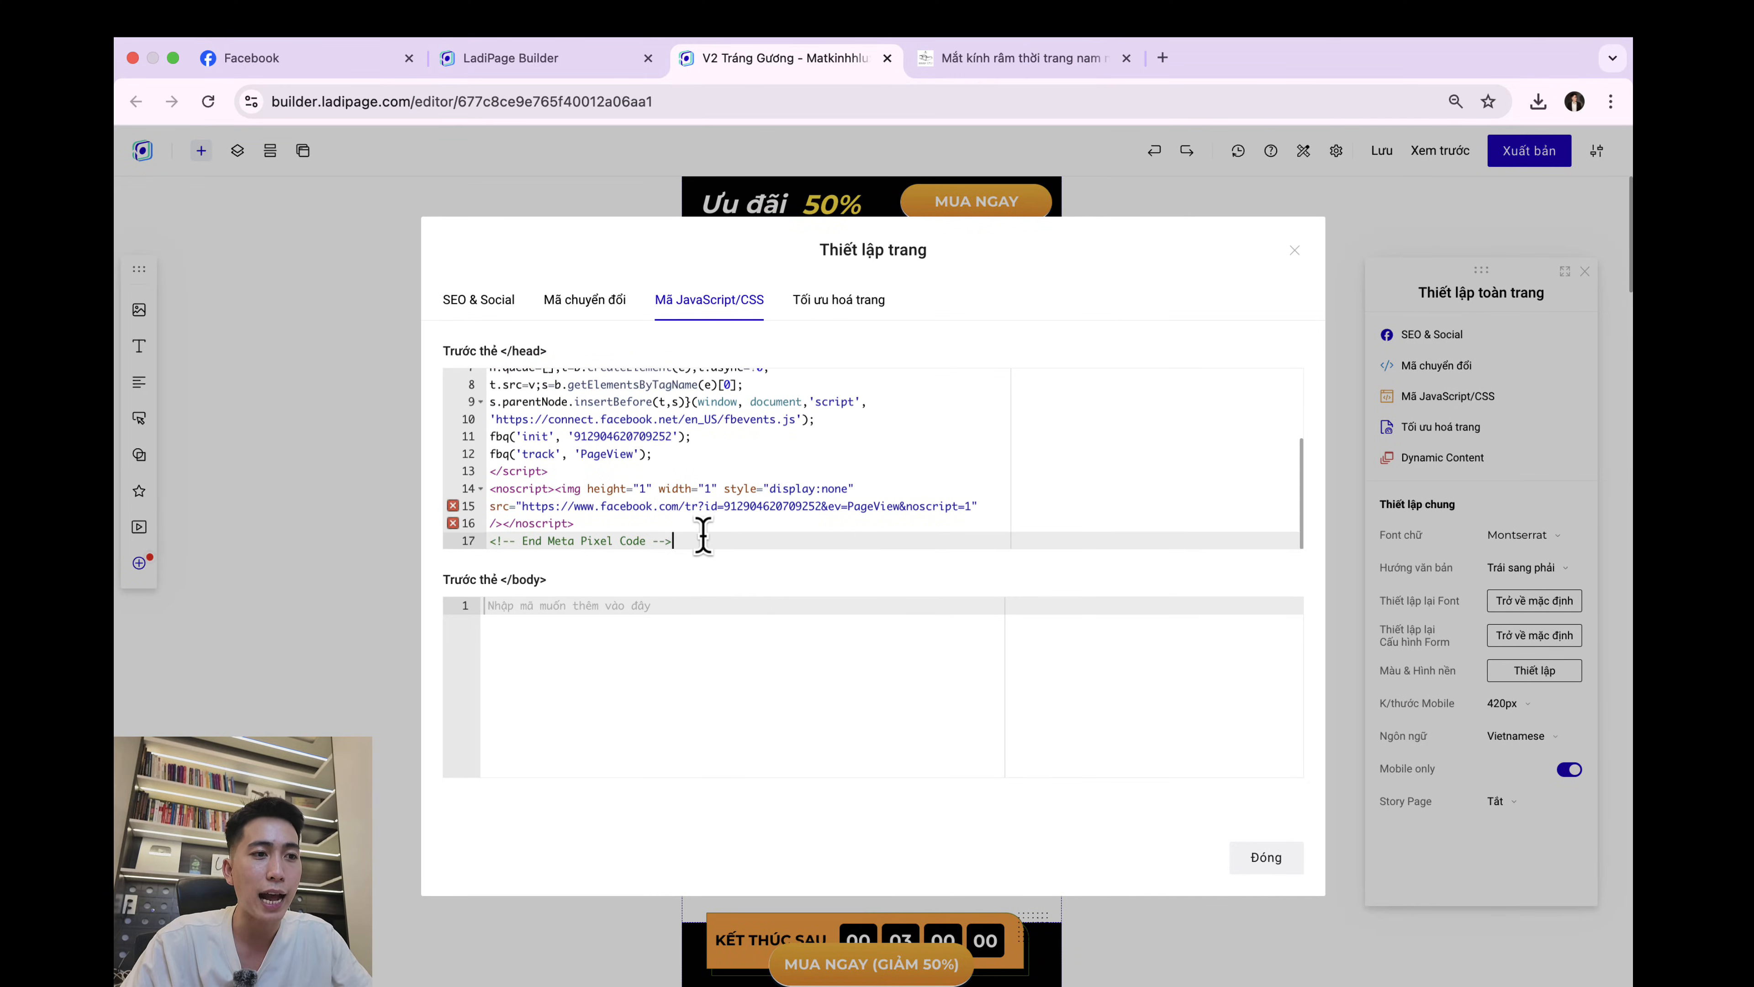
key(super+a)
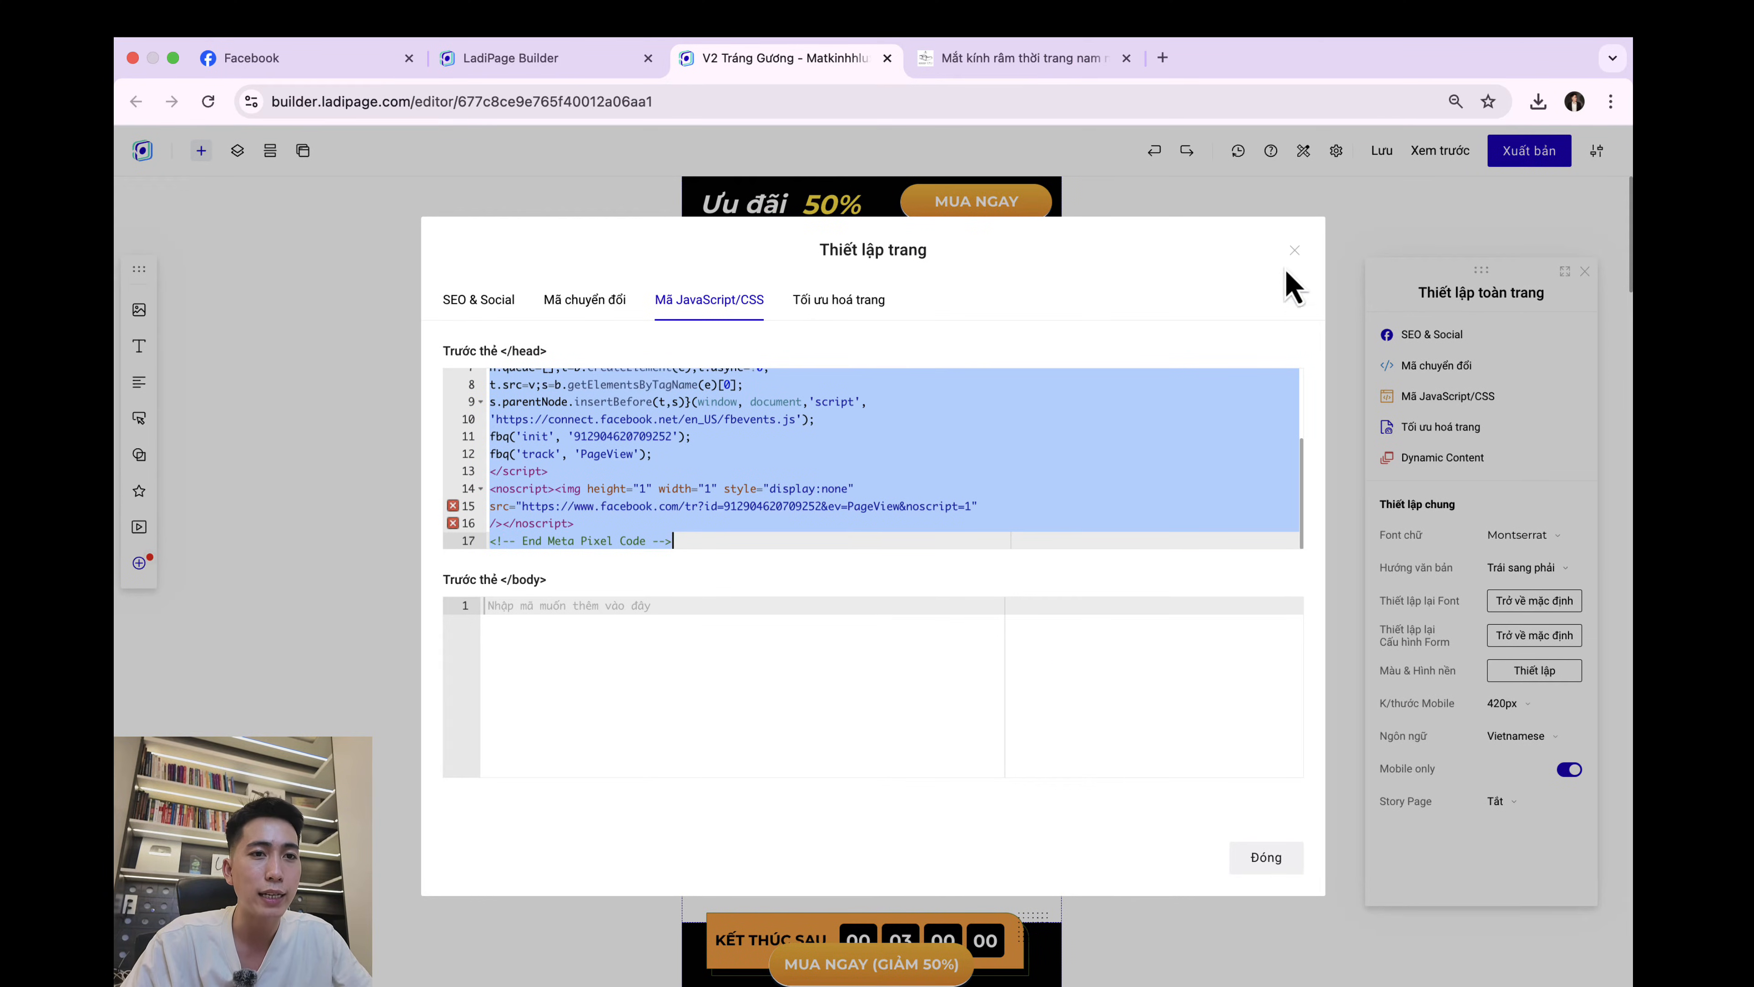
click(1294, 249)
Step: Replace the landing page's code before the </head> tag with the copied Meta Pixel base code, and publish the page
click(1500, 402)
click(930, 446)
key(super+a)
key(BackSpace)
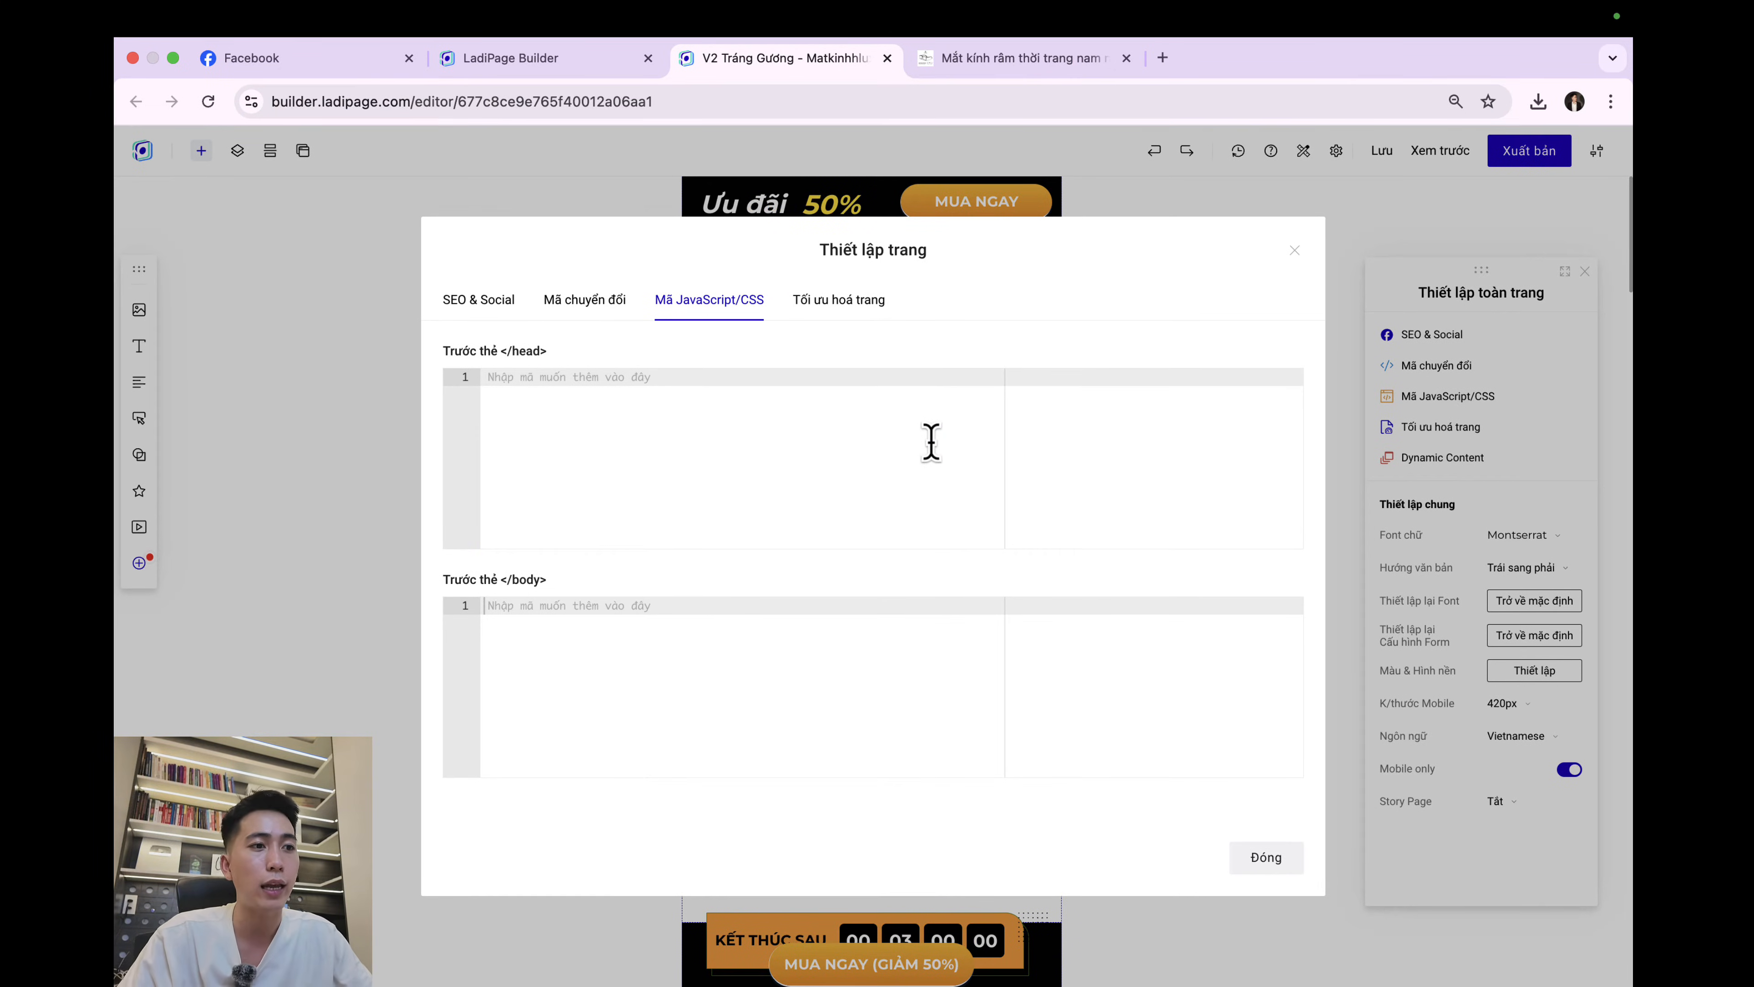
key(super+v)
scroll(593, 436, up, 3)
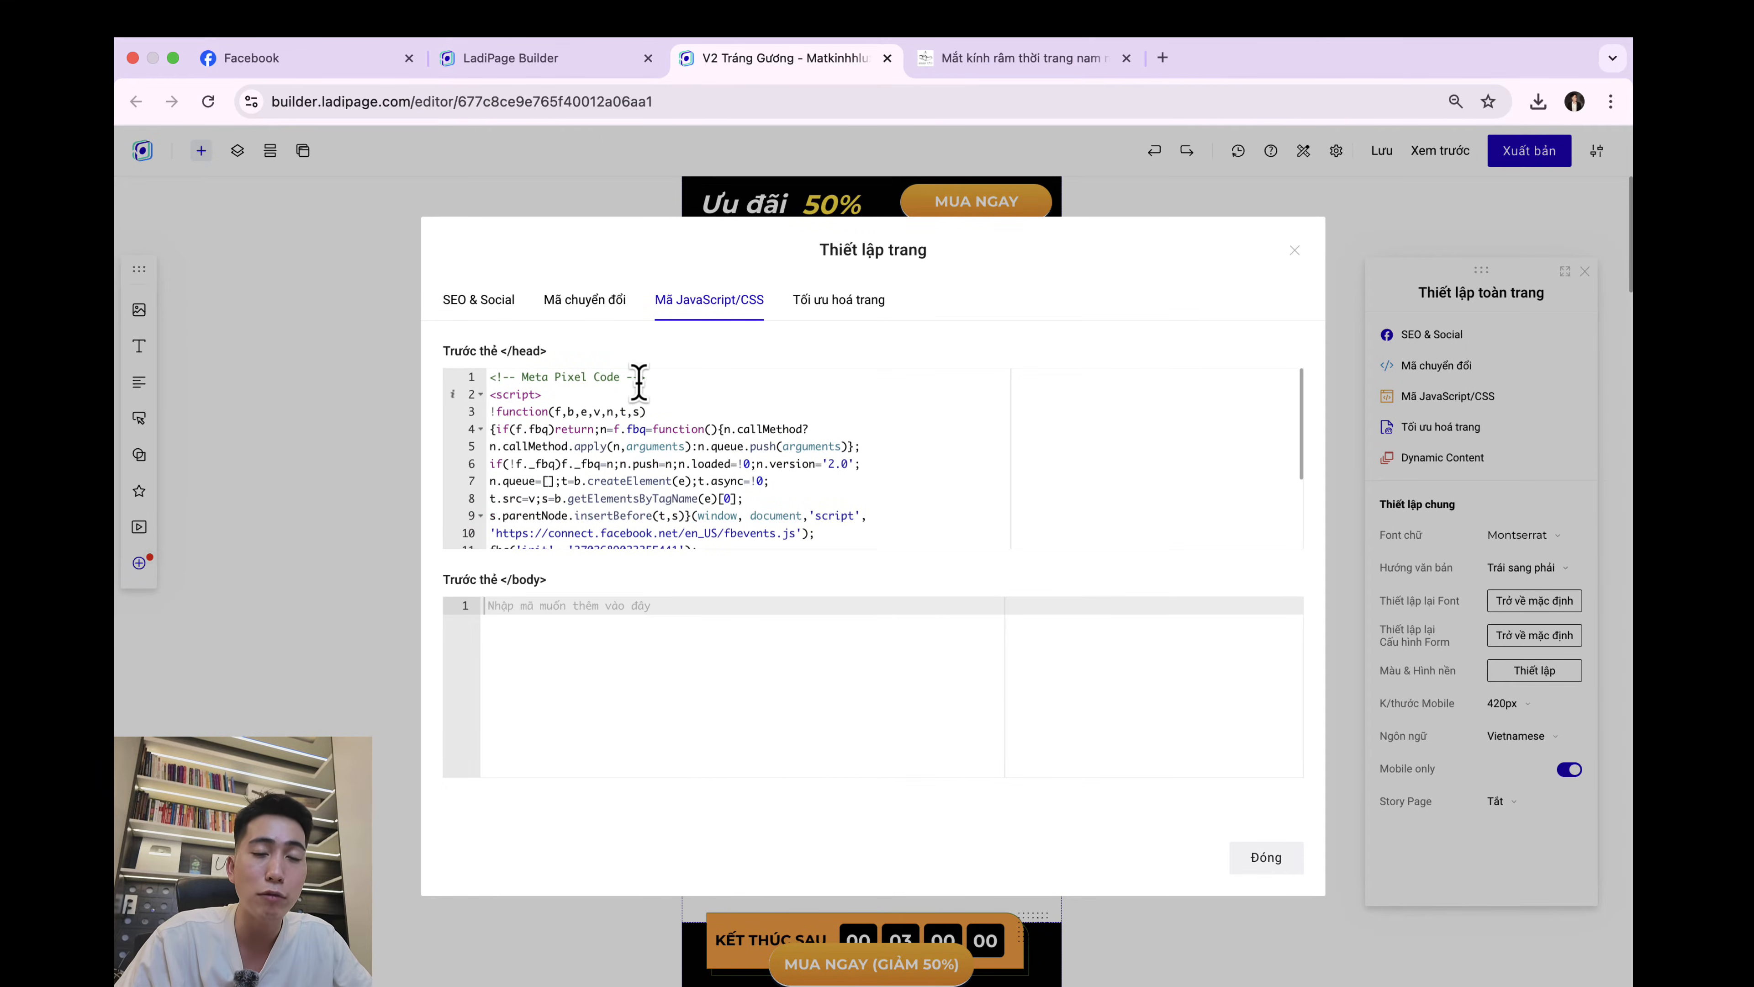
click(1295, 253)
click(1523, 158)
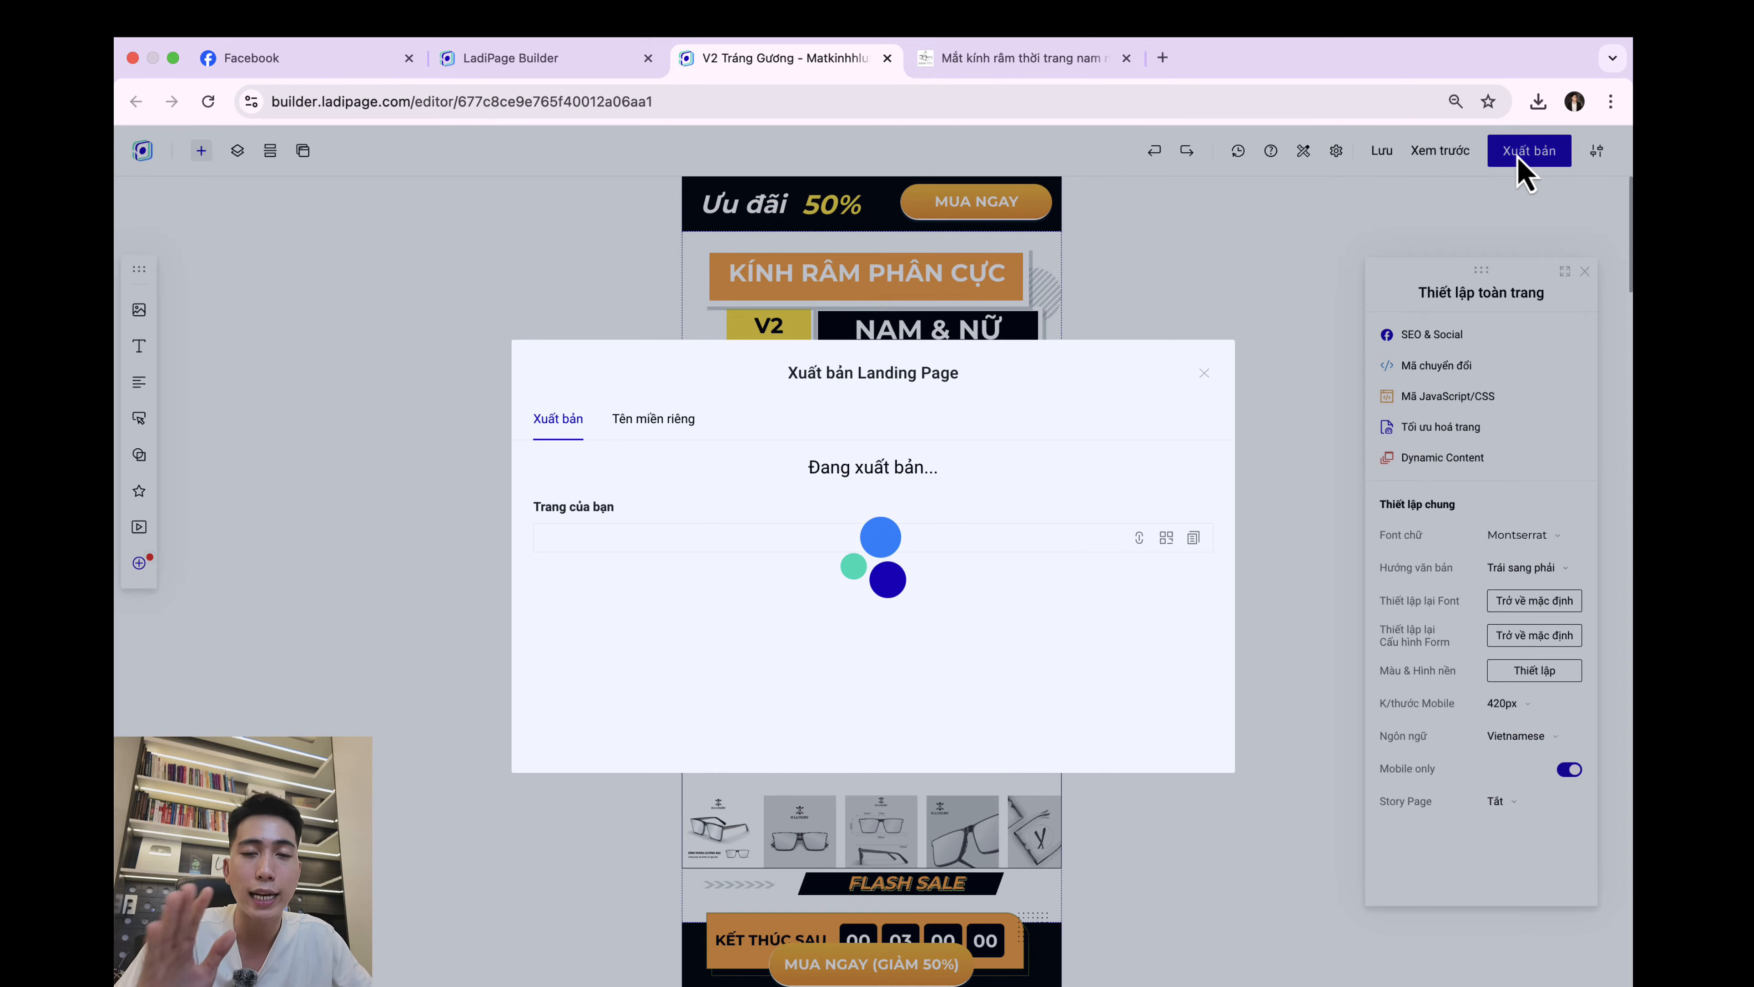
click(1208, 378)
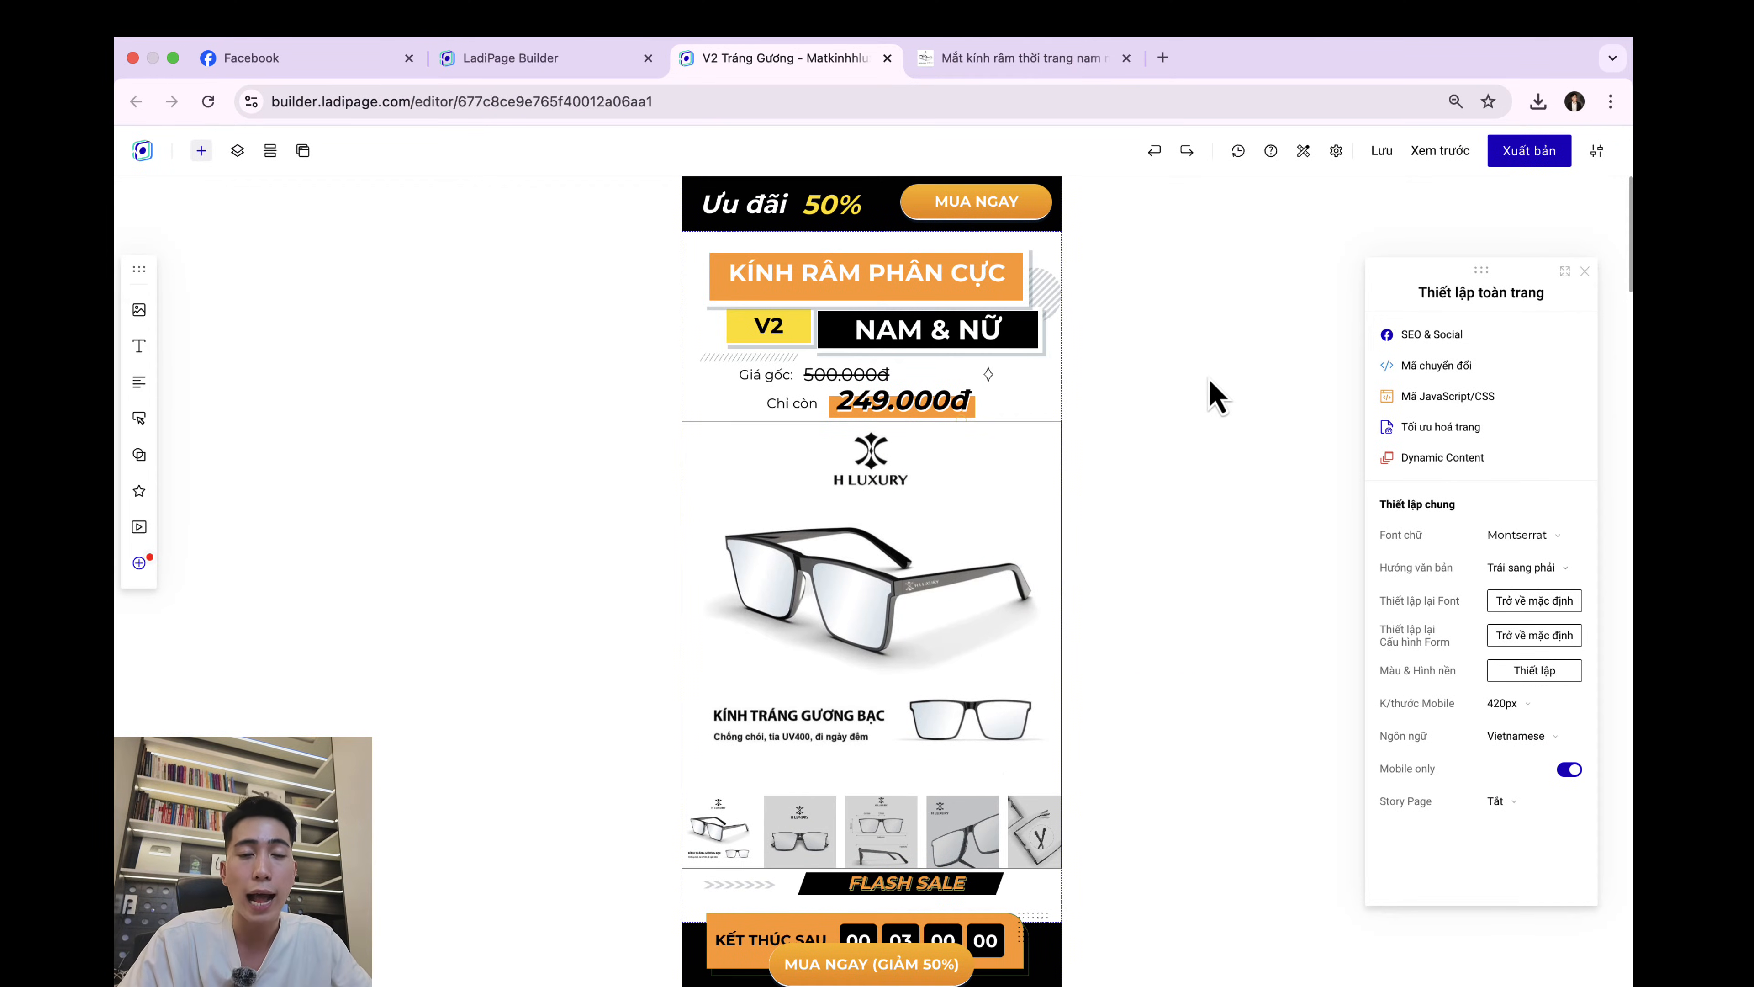
Step: Submit a test order on the live sunglasses landing page, choosing a quantity in the prefilled order form, to reach its thank-you page
click(544, 58)
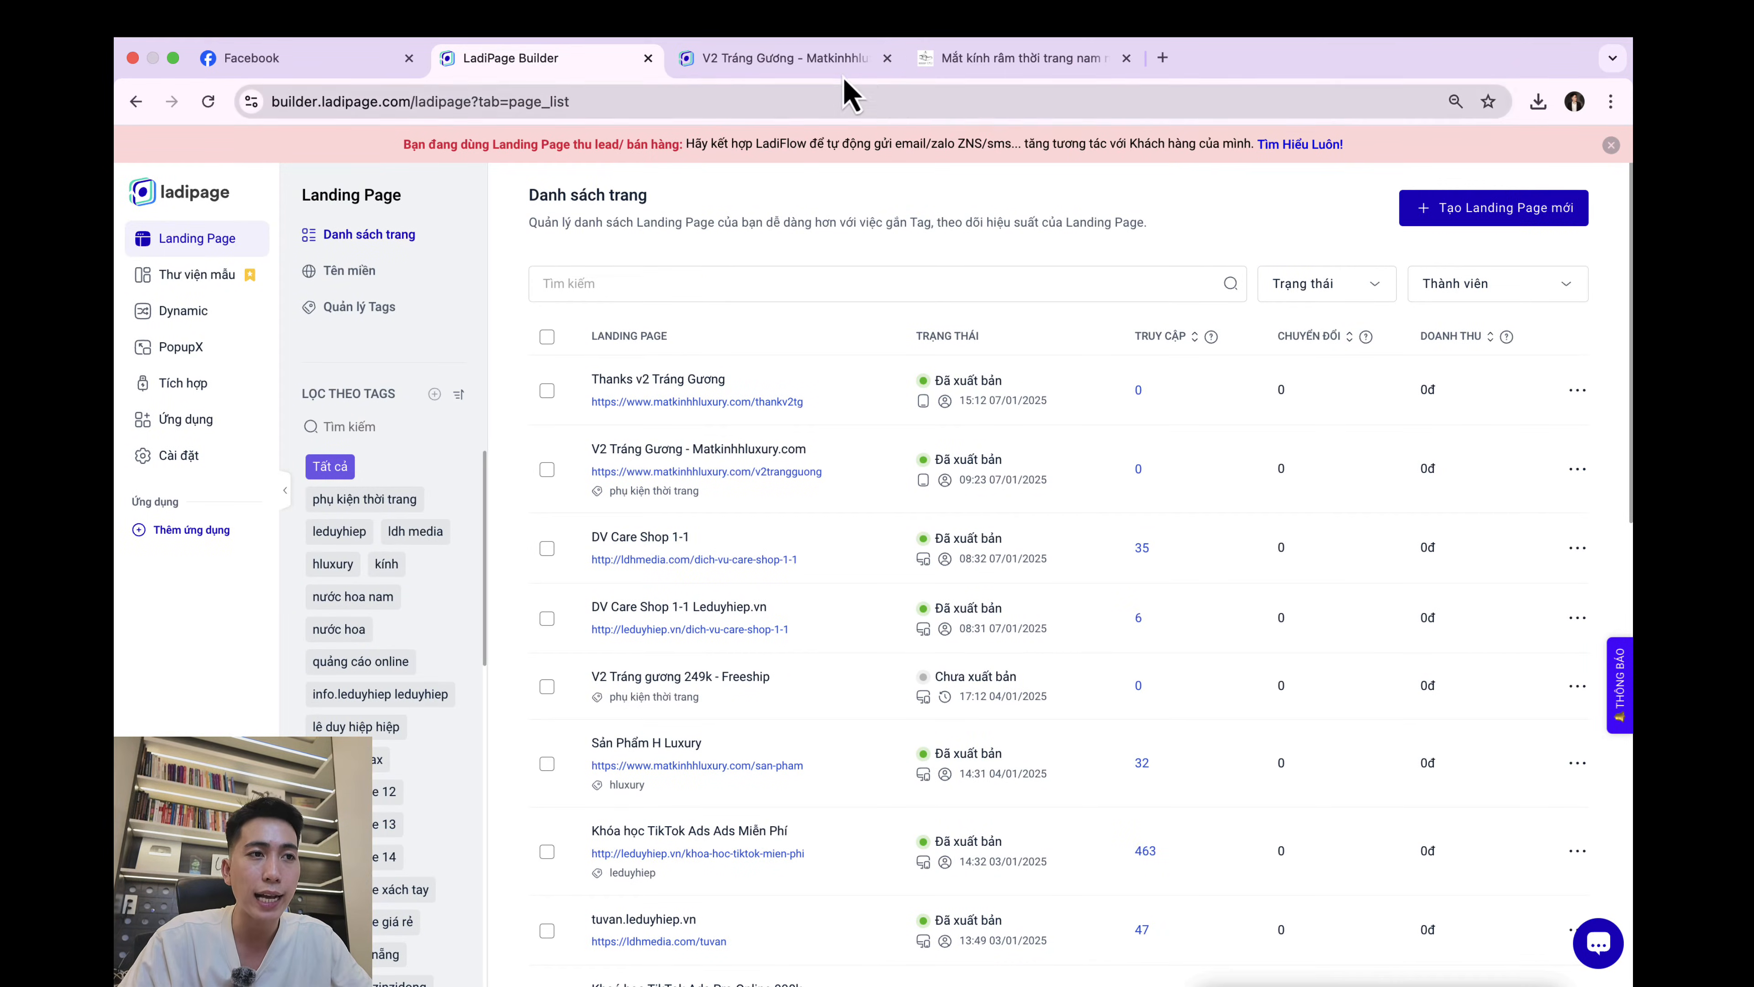
click(839, 60)
click(1105, 61)
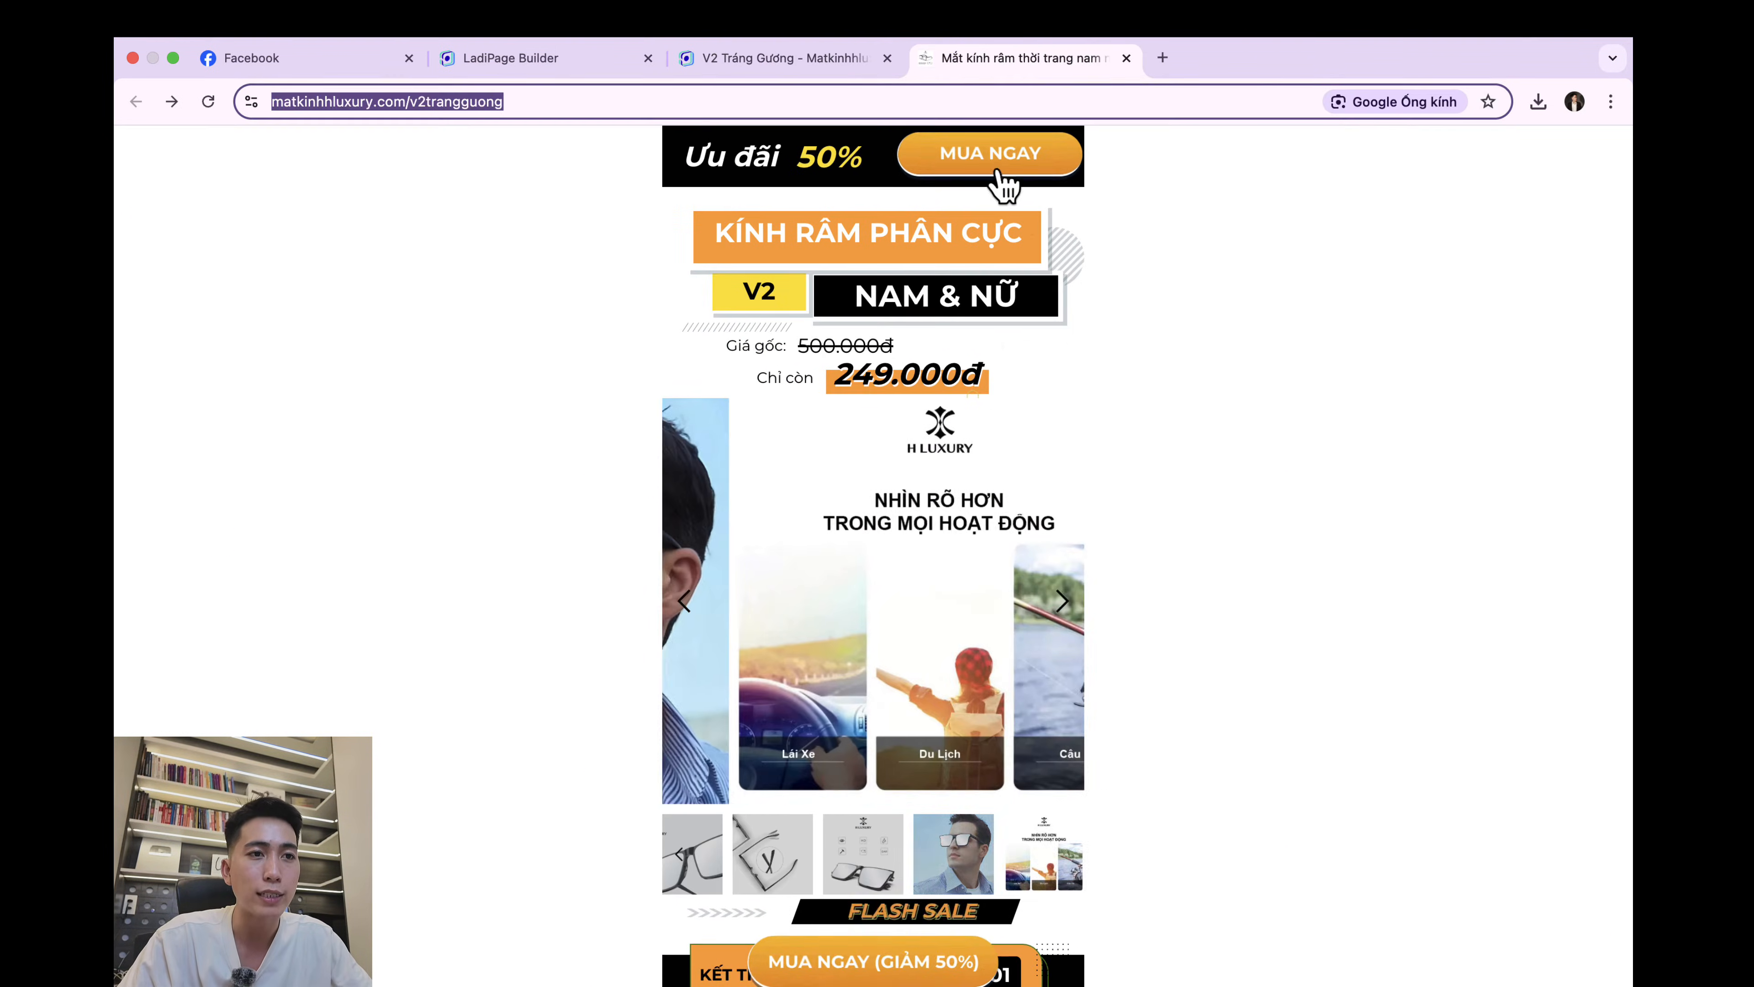
click(1002, 161)
click(841, 637)
click(843, 642)
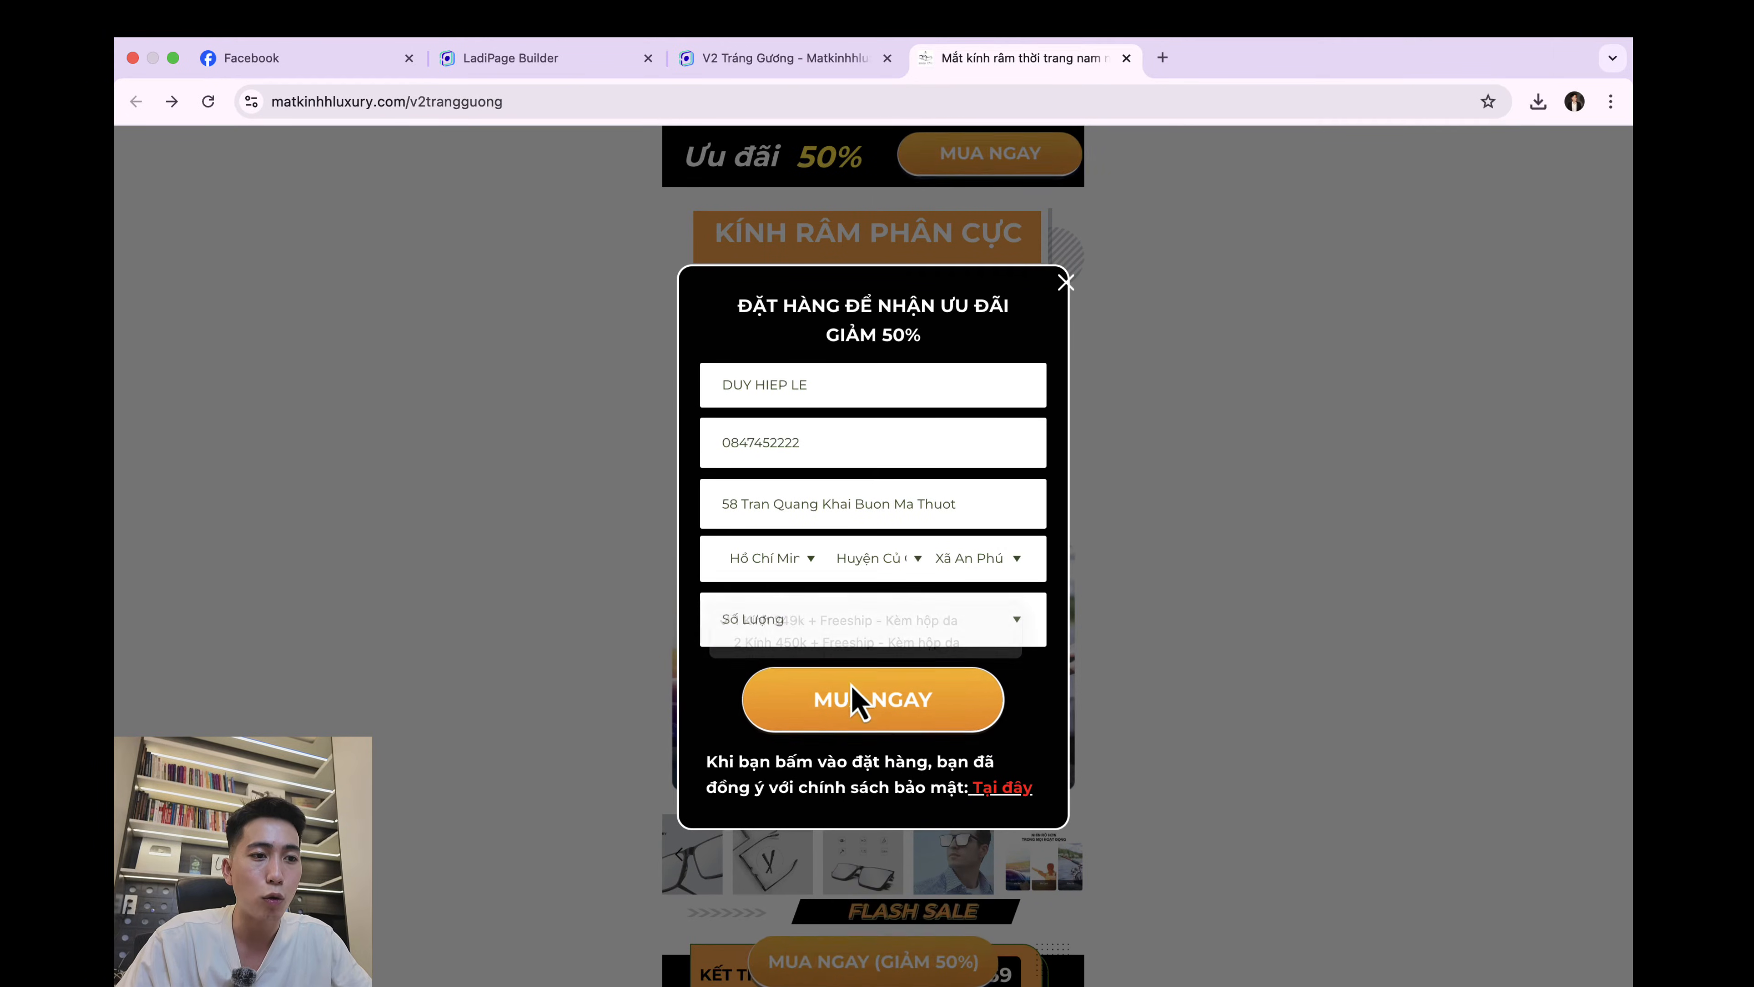
click(854, 704)
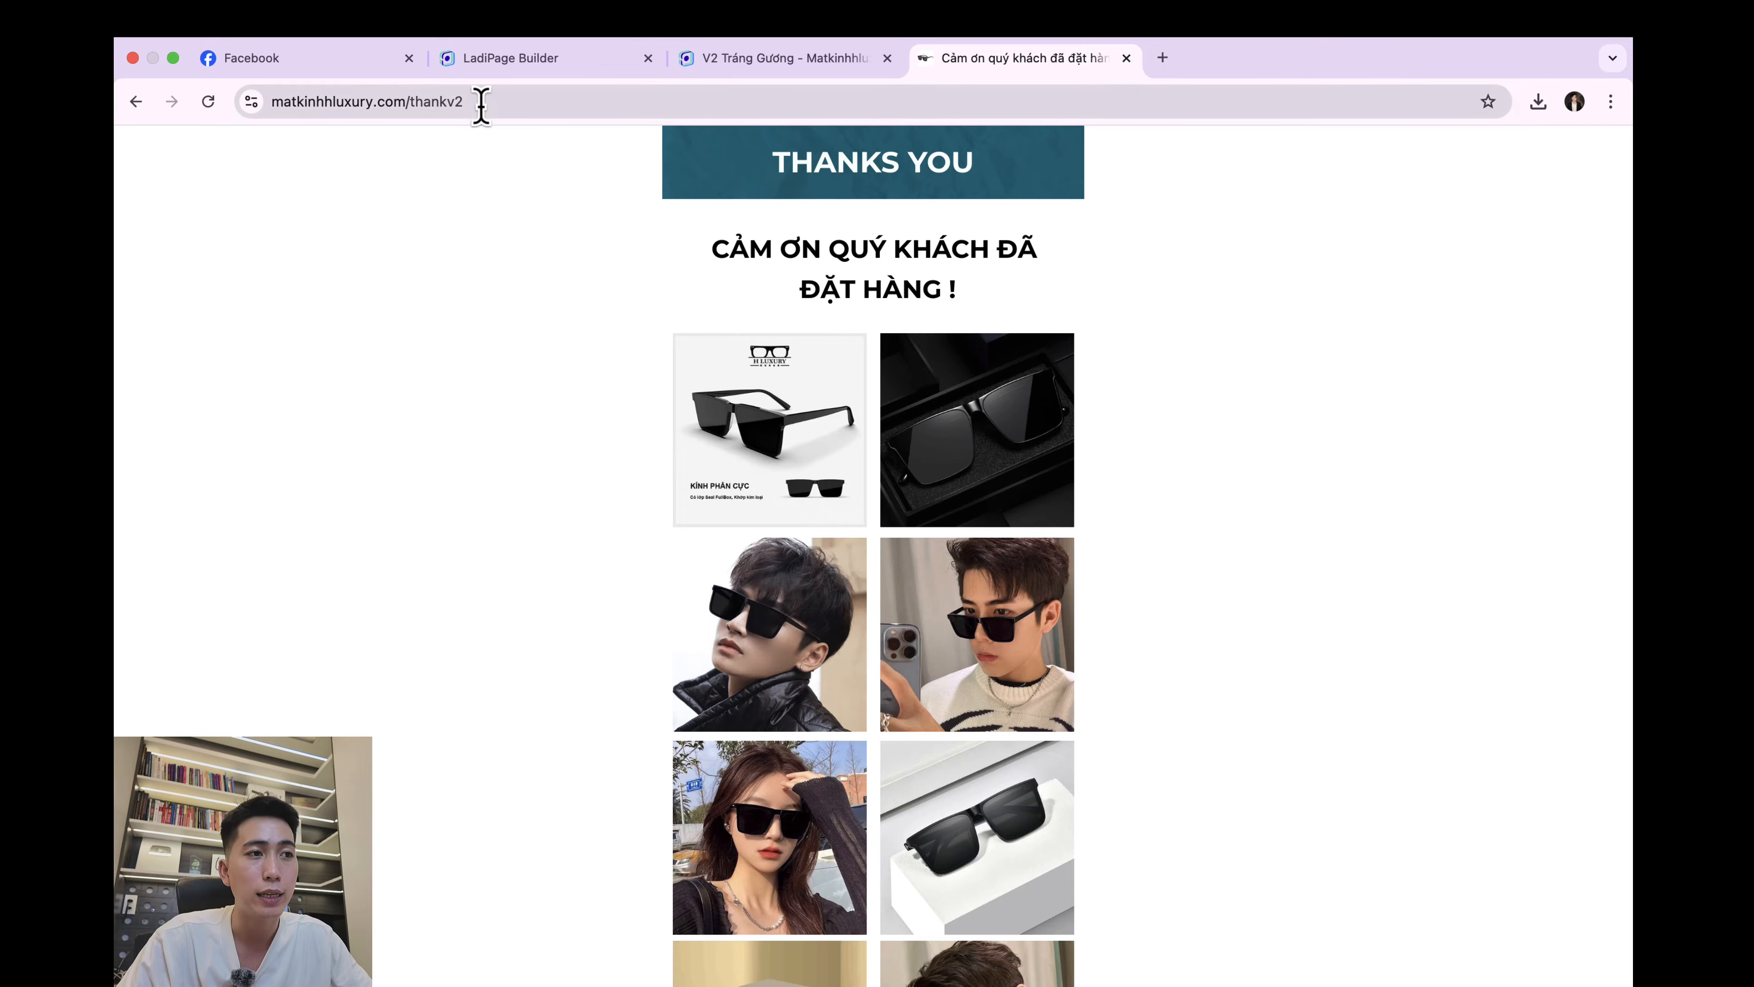
Step: Switch to LadiPage Builder, open "Thanks v2 Tráng Gương" for editing and bring up its page-wide JavaScript/CSS code settings
click(559, 61)
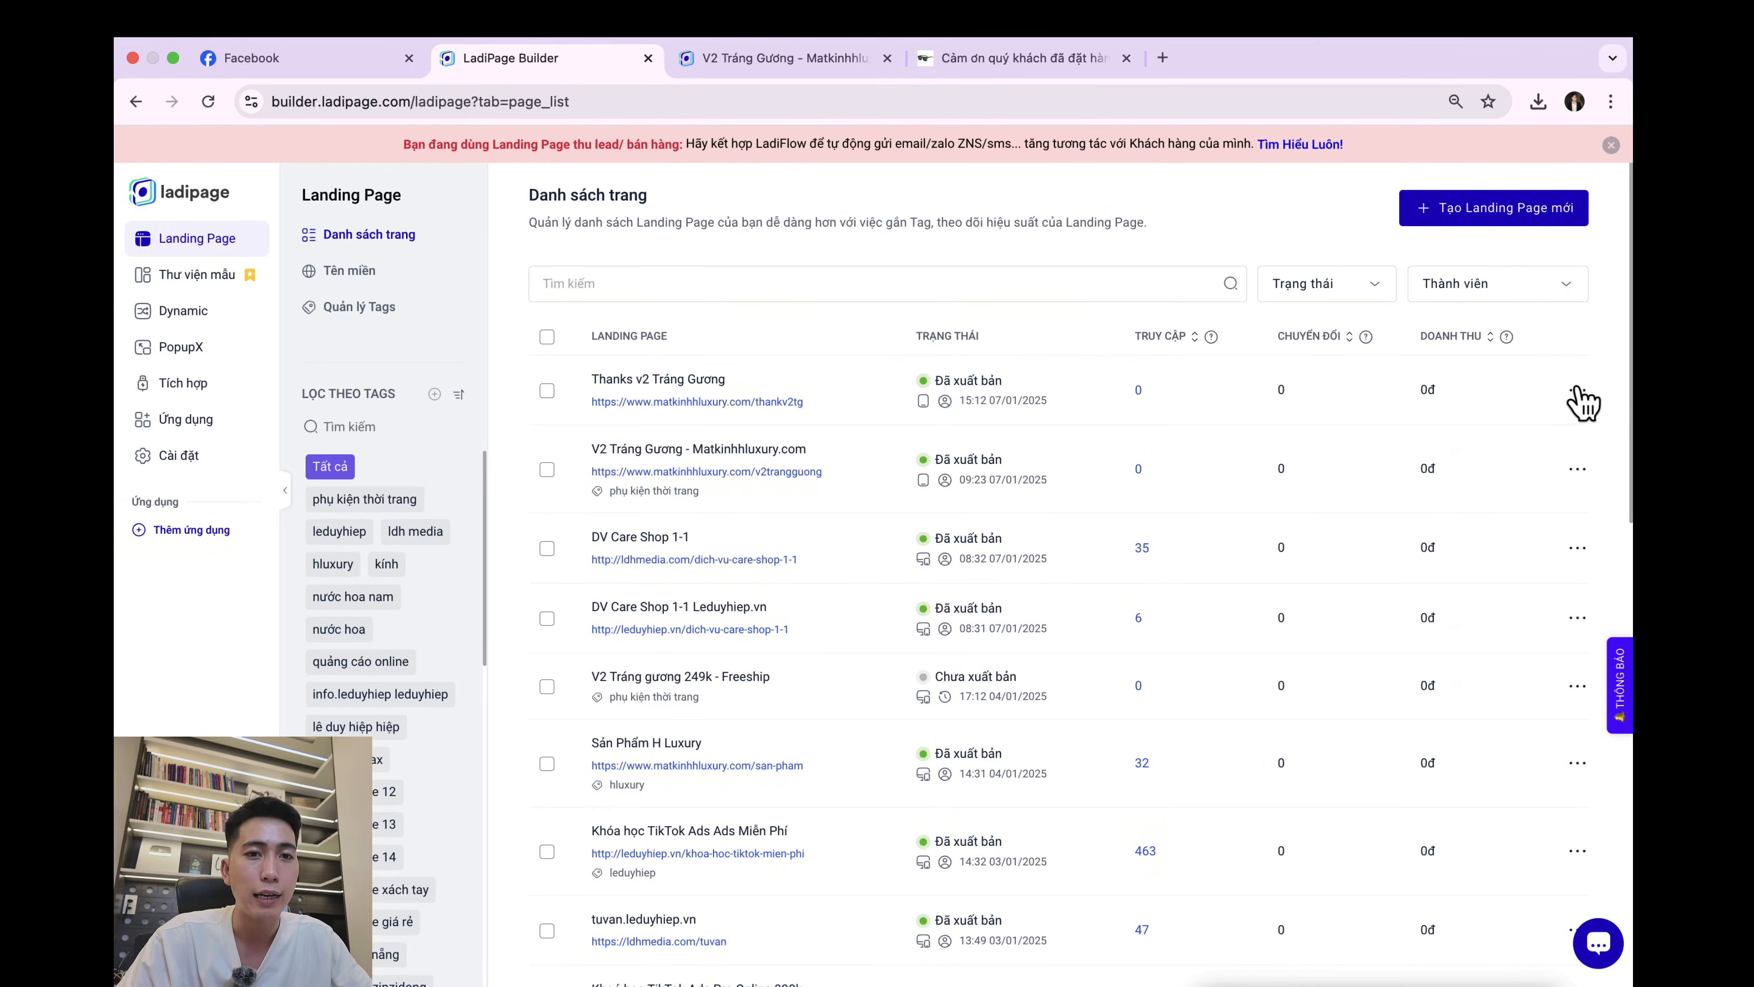
click(1577, 399)
click(1527, 440)
drag(1252, 69, 823, 67)
click(1488, 399)
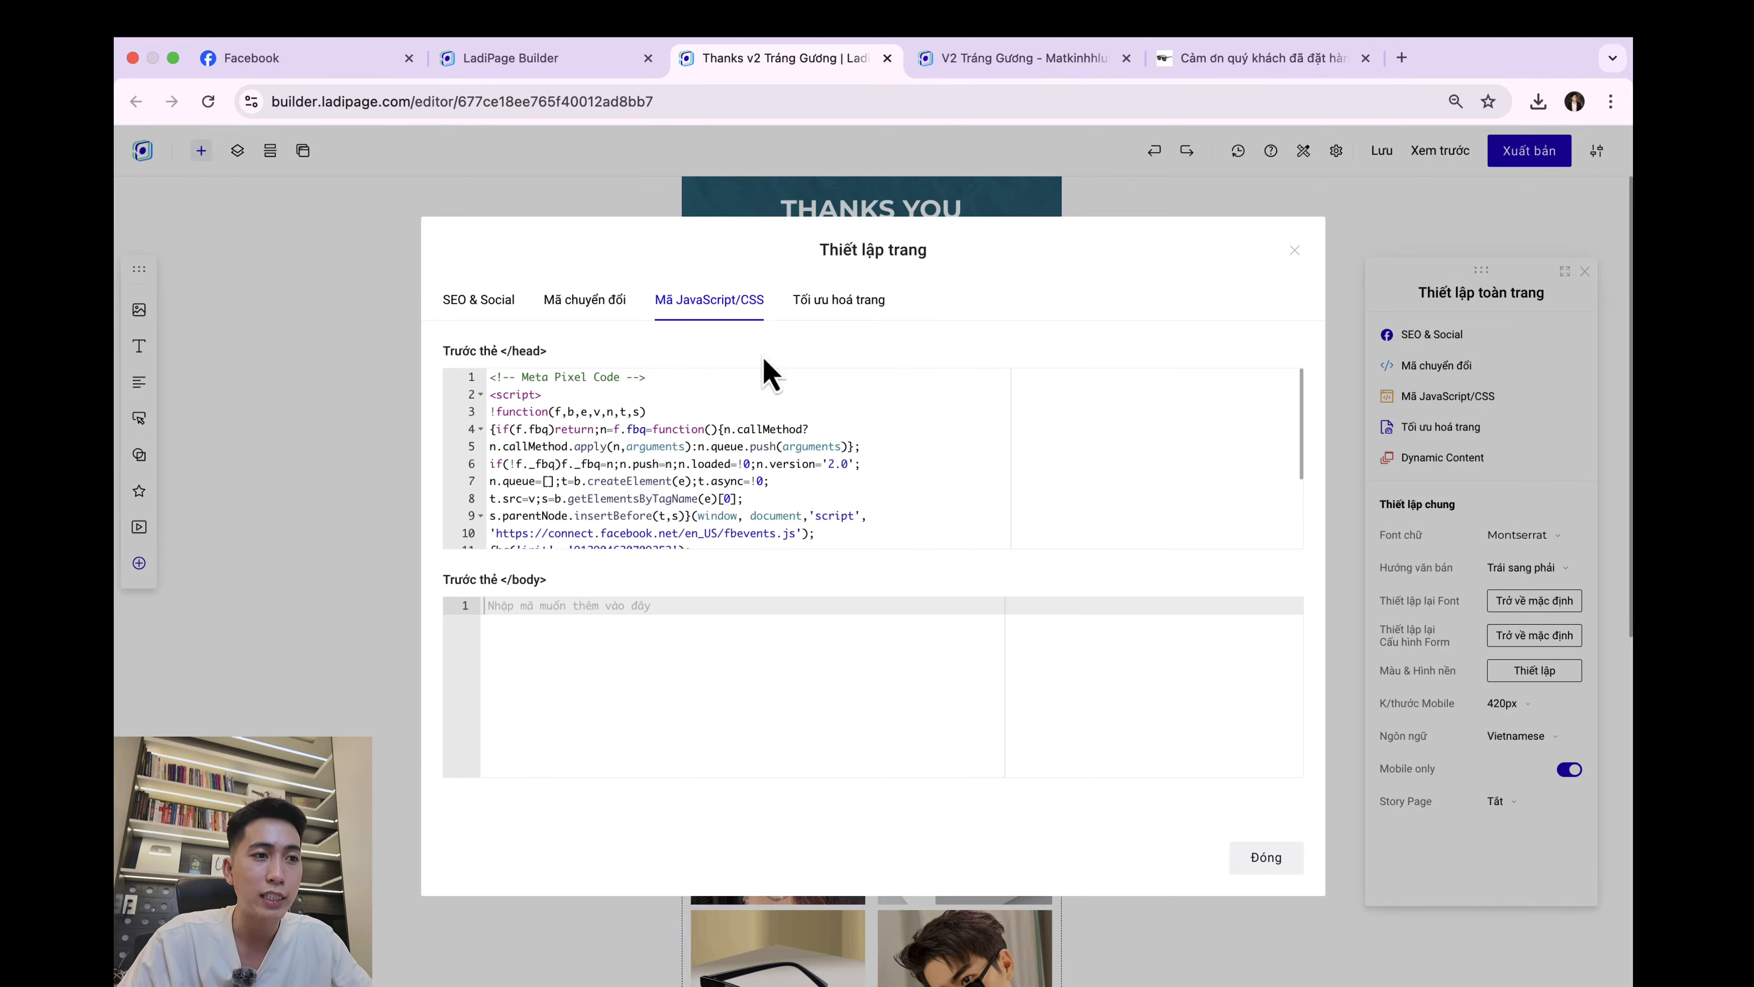
Step: Replace the thank-you page's code before the </head> tag with the copied Meta Pixel base code, and publish the page
click(728, 423)
key(cmd+a)
key(cmd+v)
scroll(807, 431, up, 5)
click(939, 453)
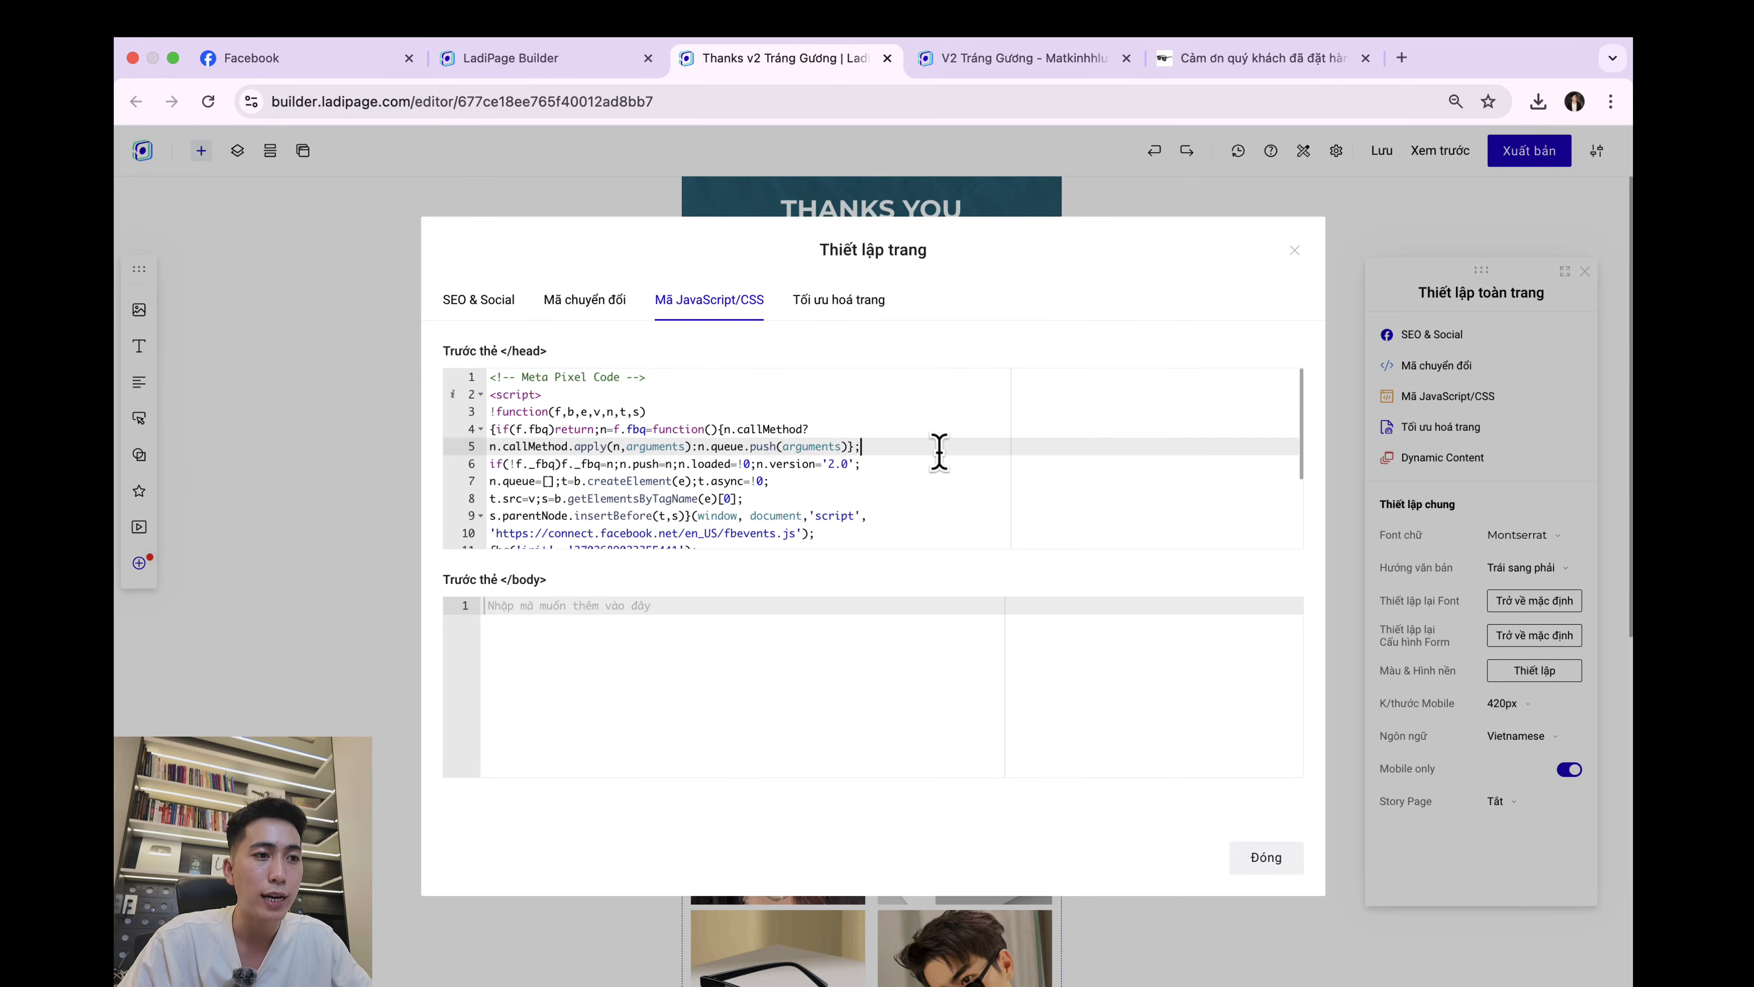
key(cmd+a)
scroll(787, 409, down, 1)
click(1331, 294)
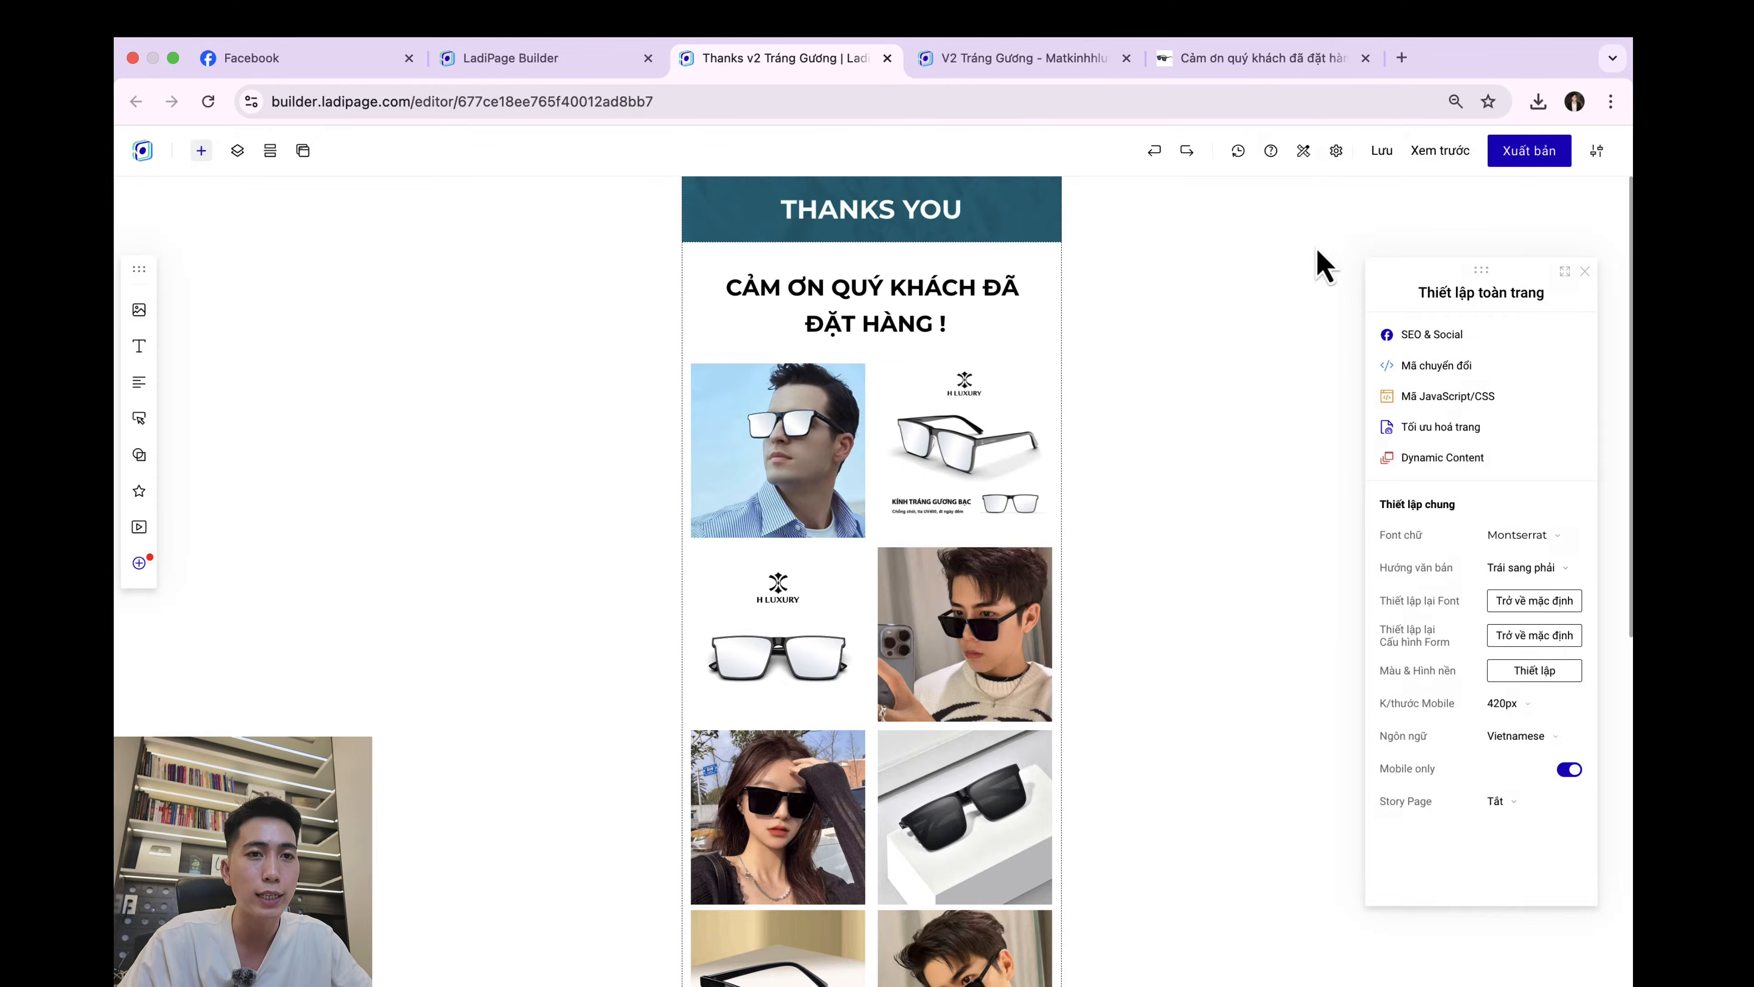
click(1523, 155)
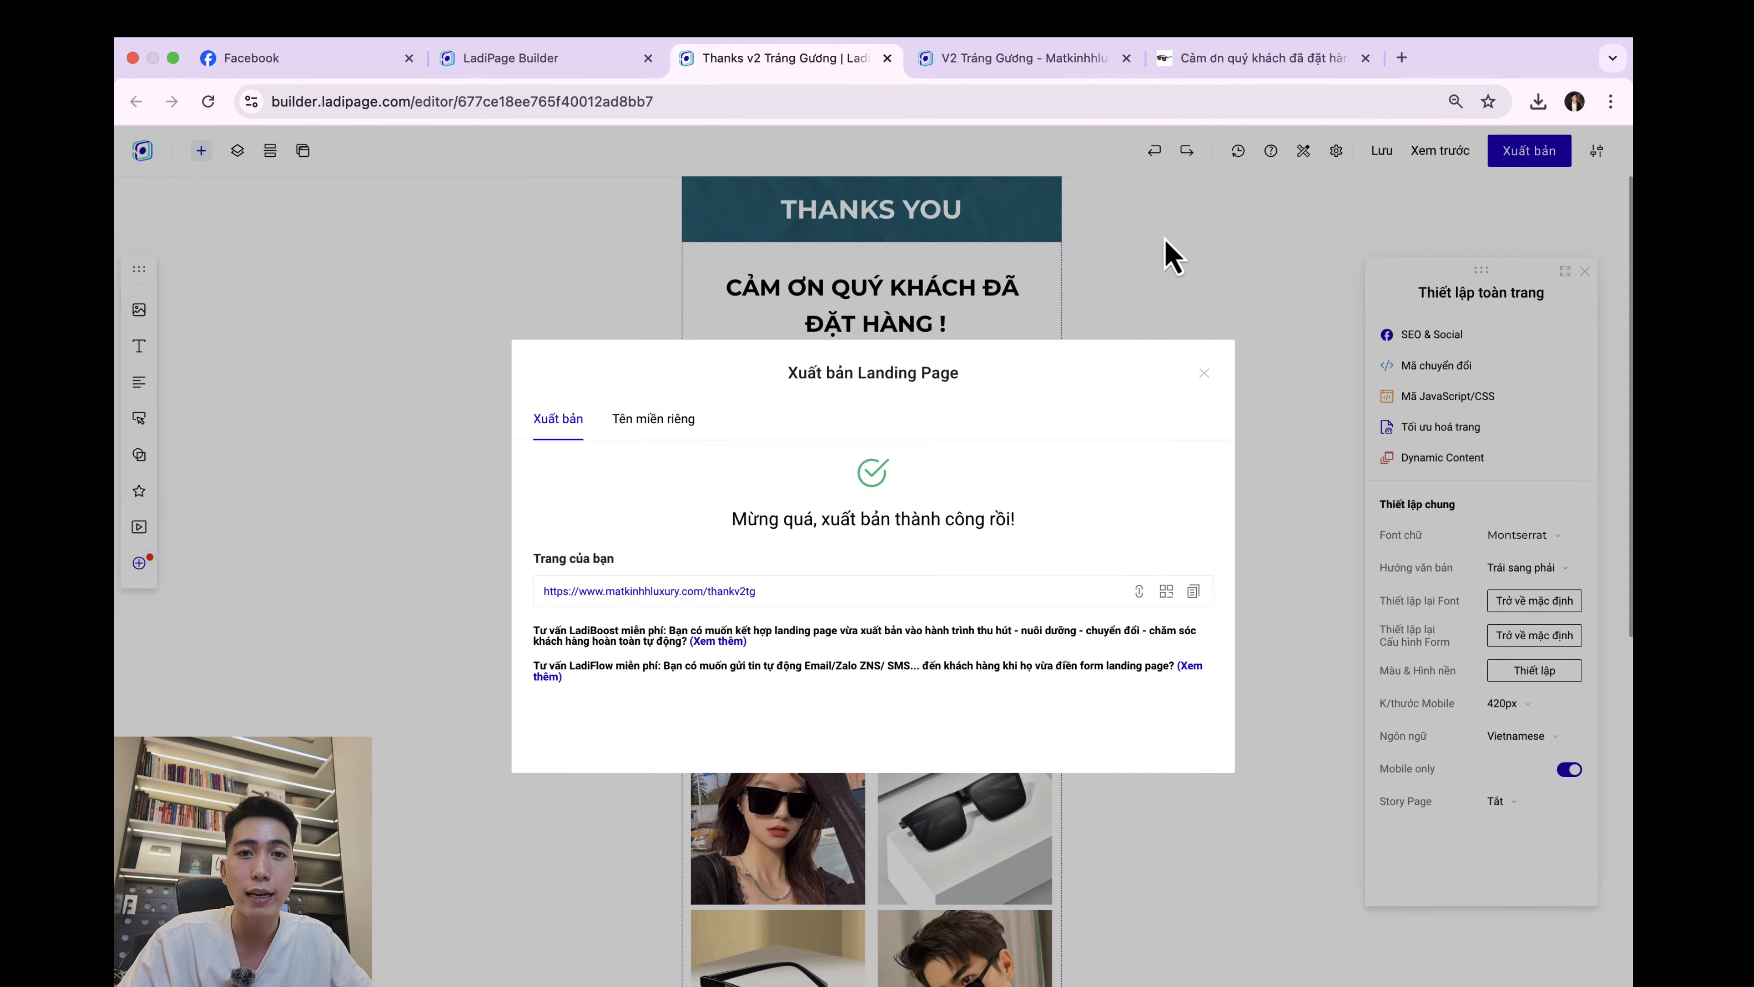
click(1153, 276)
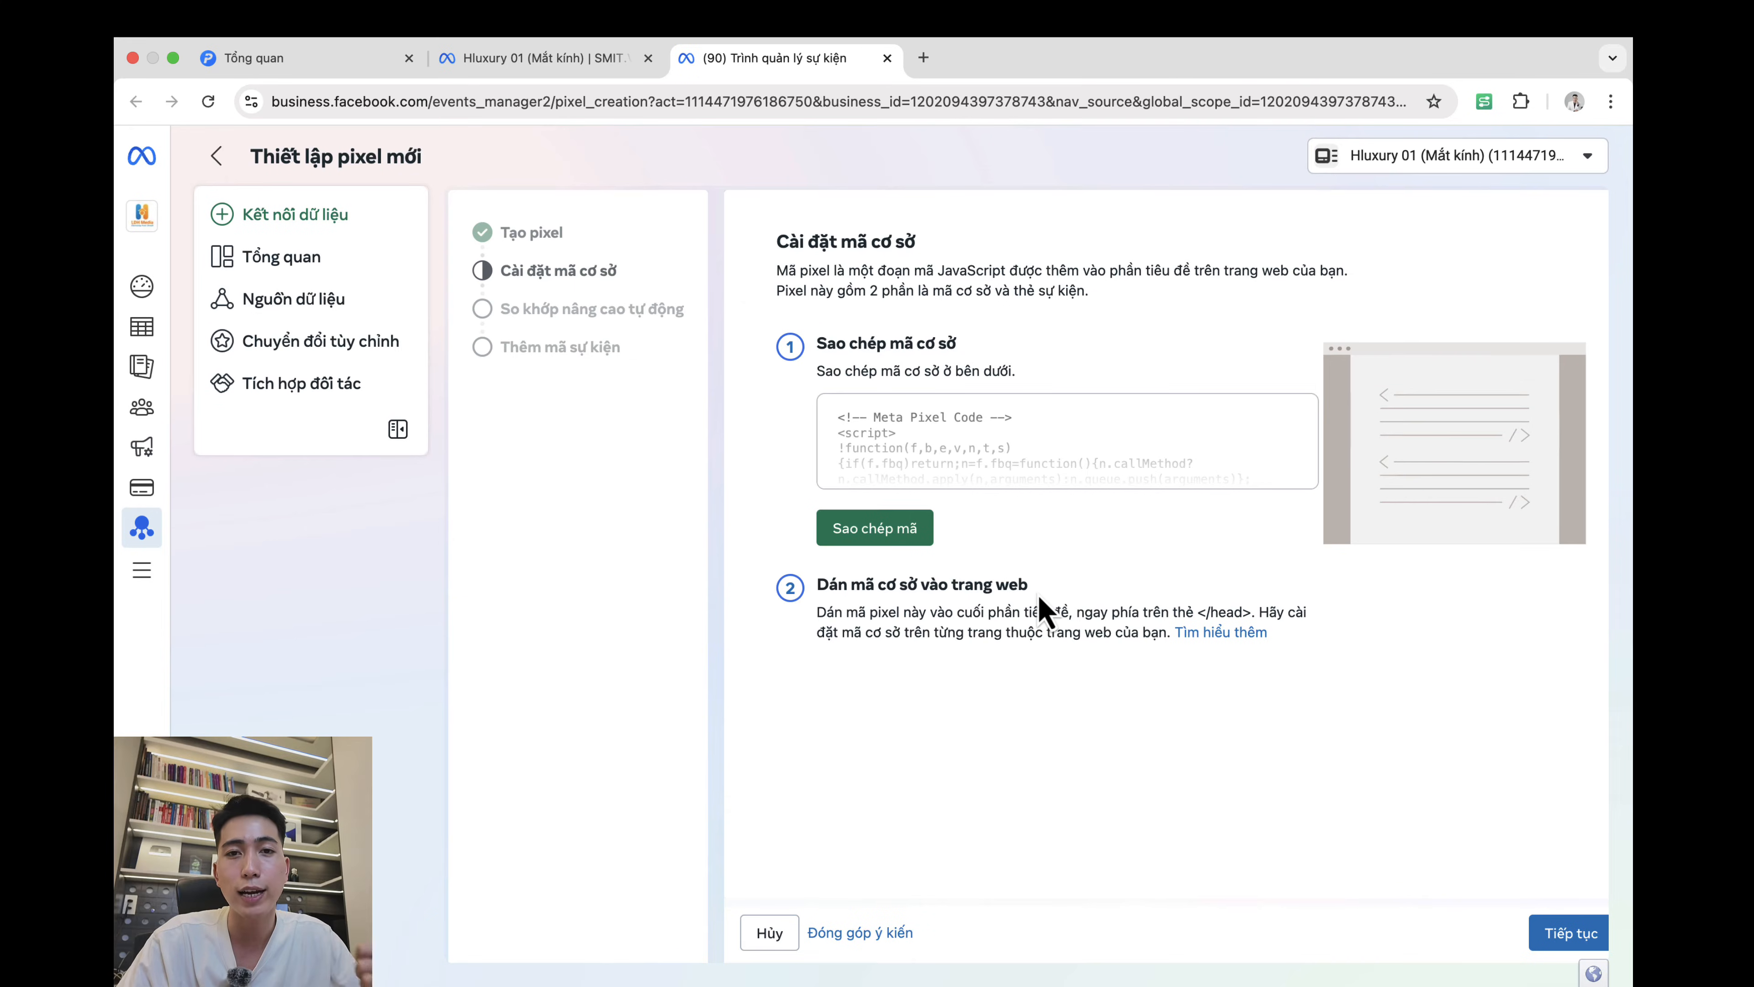
Step: Continue the pixel setup in Meta Events Manager, turning on automatic advanced matching, up to the Thêm mã sự kiện stage
click(1547, 929)
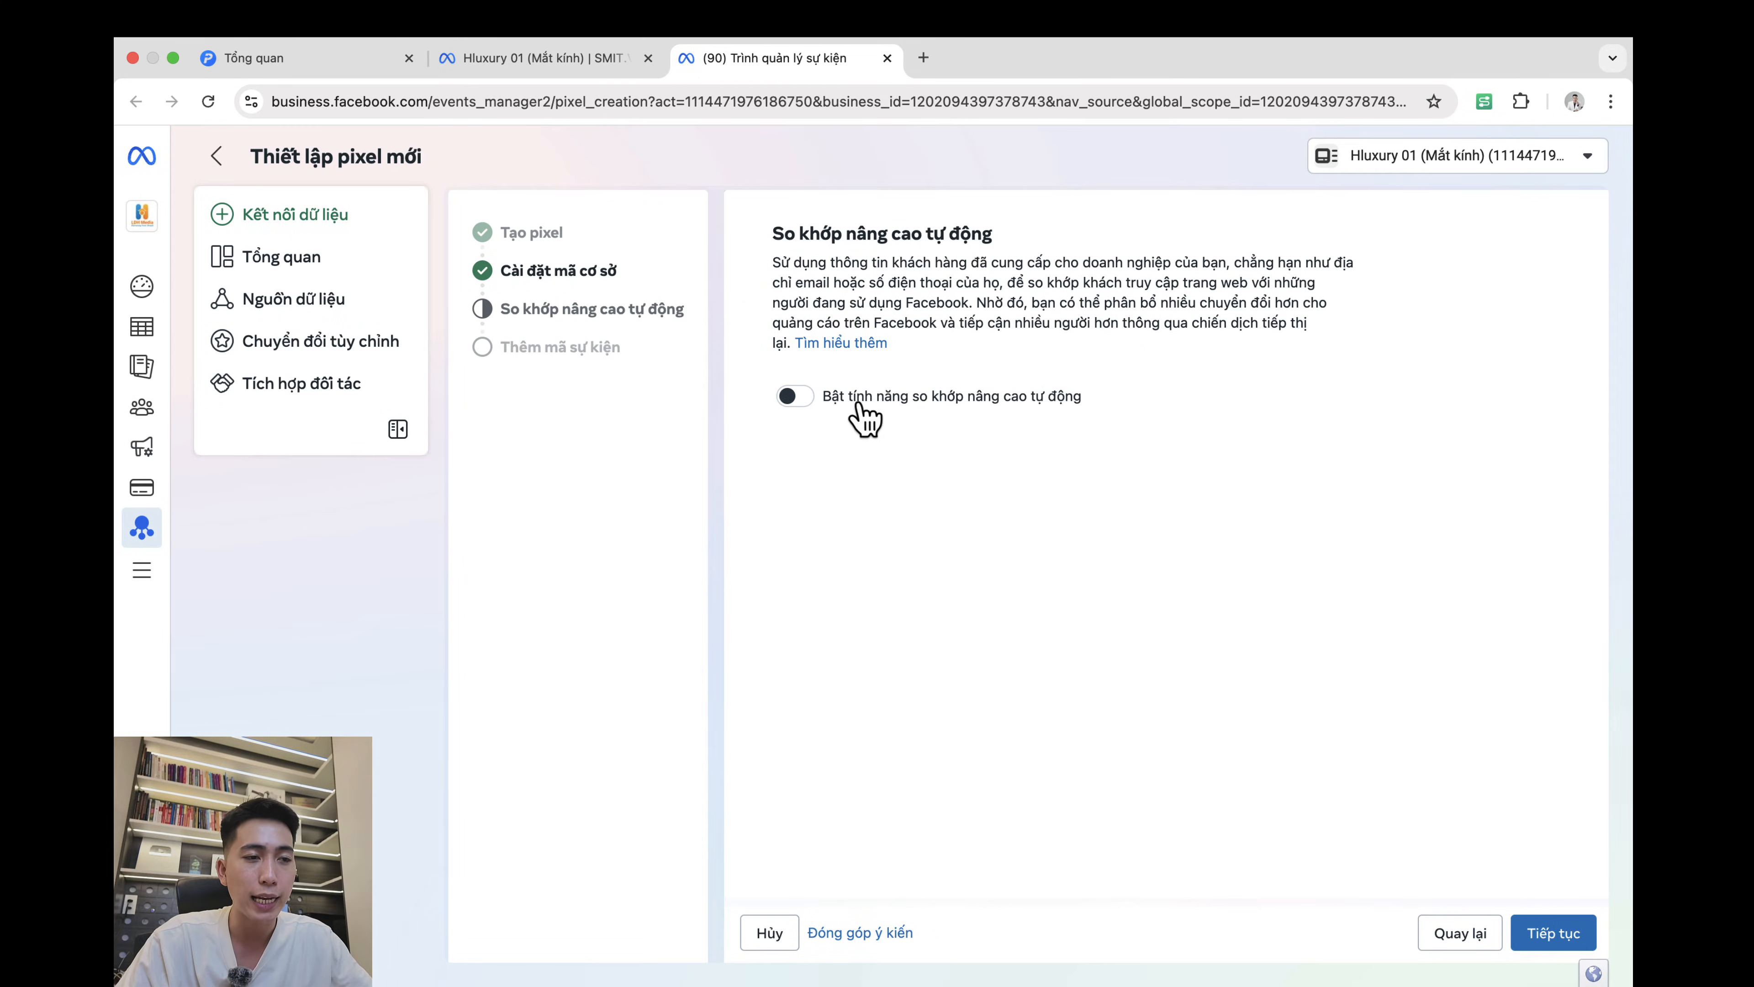
click(794, 396)
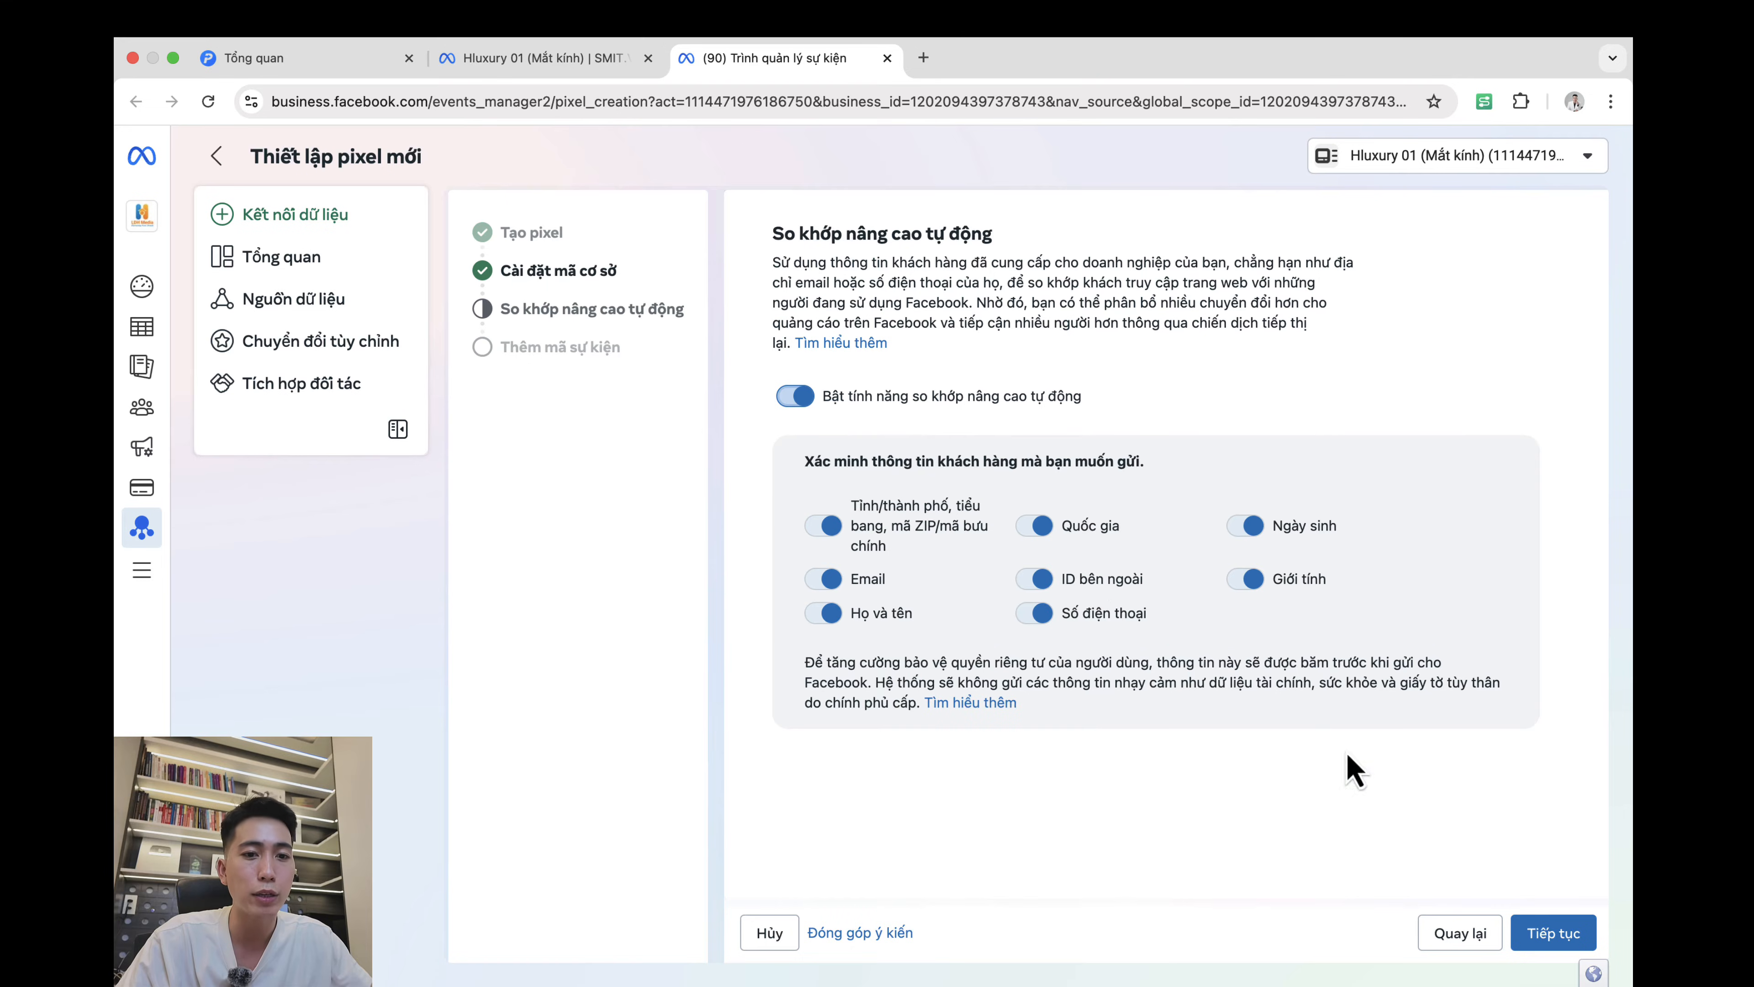
click(1562, 936)
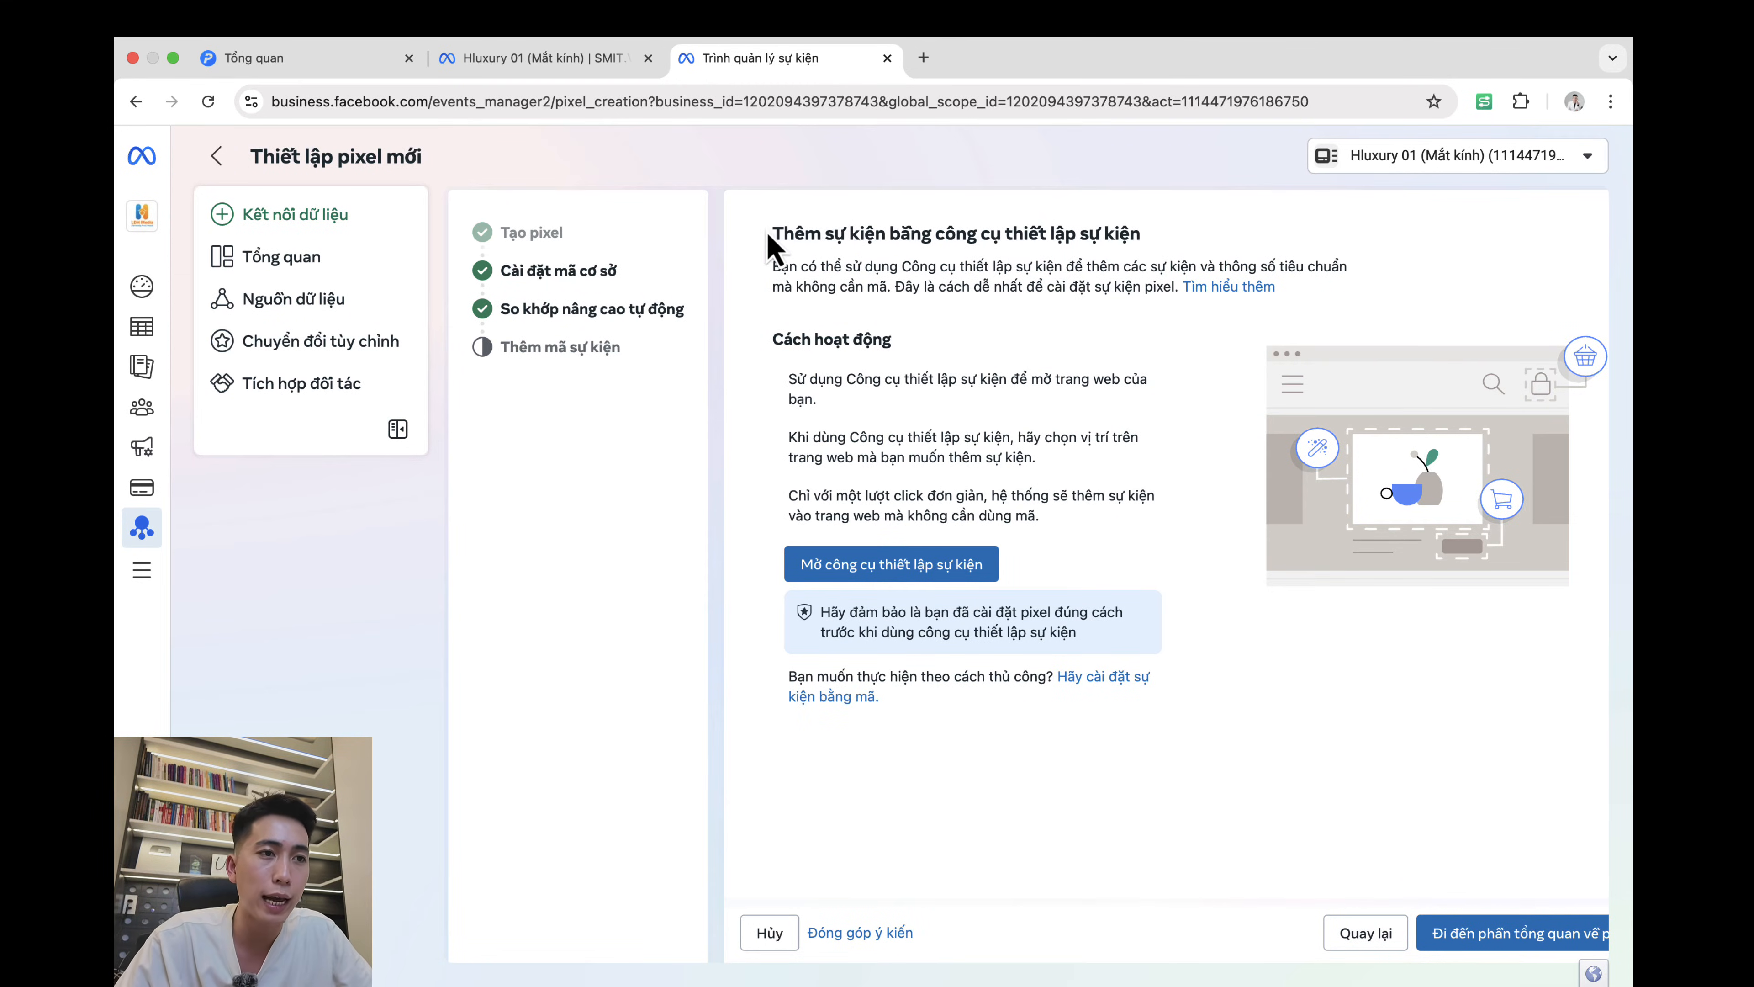
drag(768, 246, 1155, 243)
click(1185, 256)
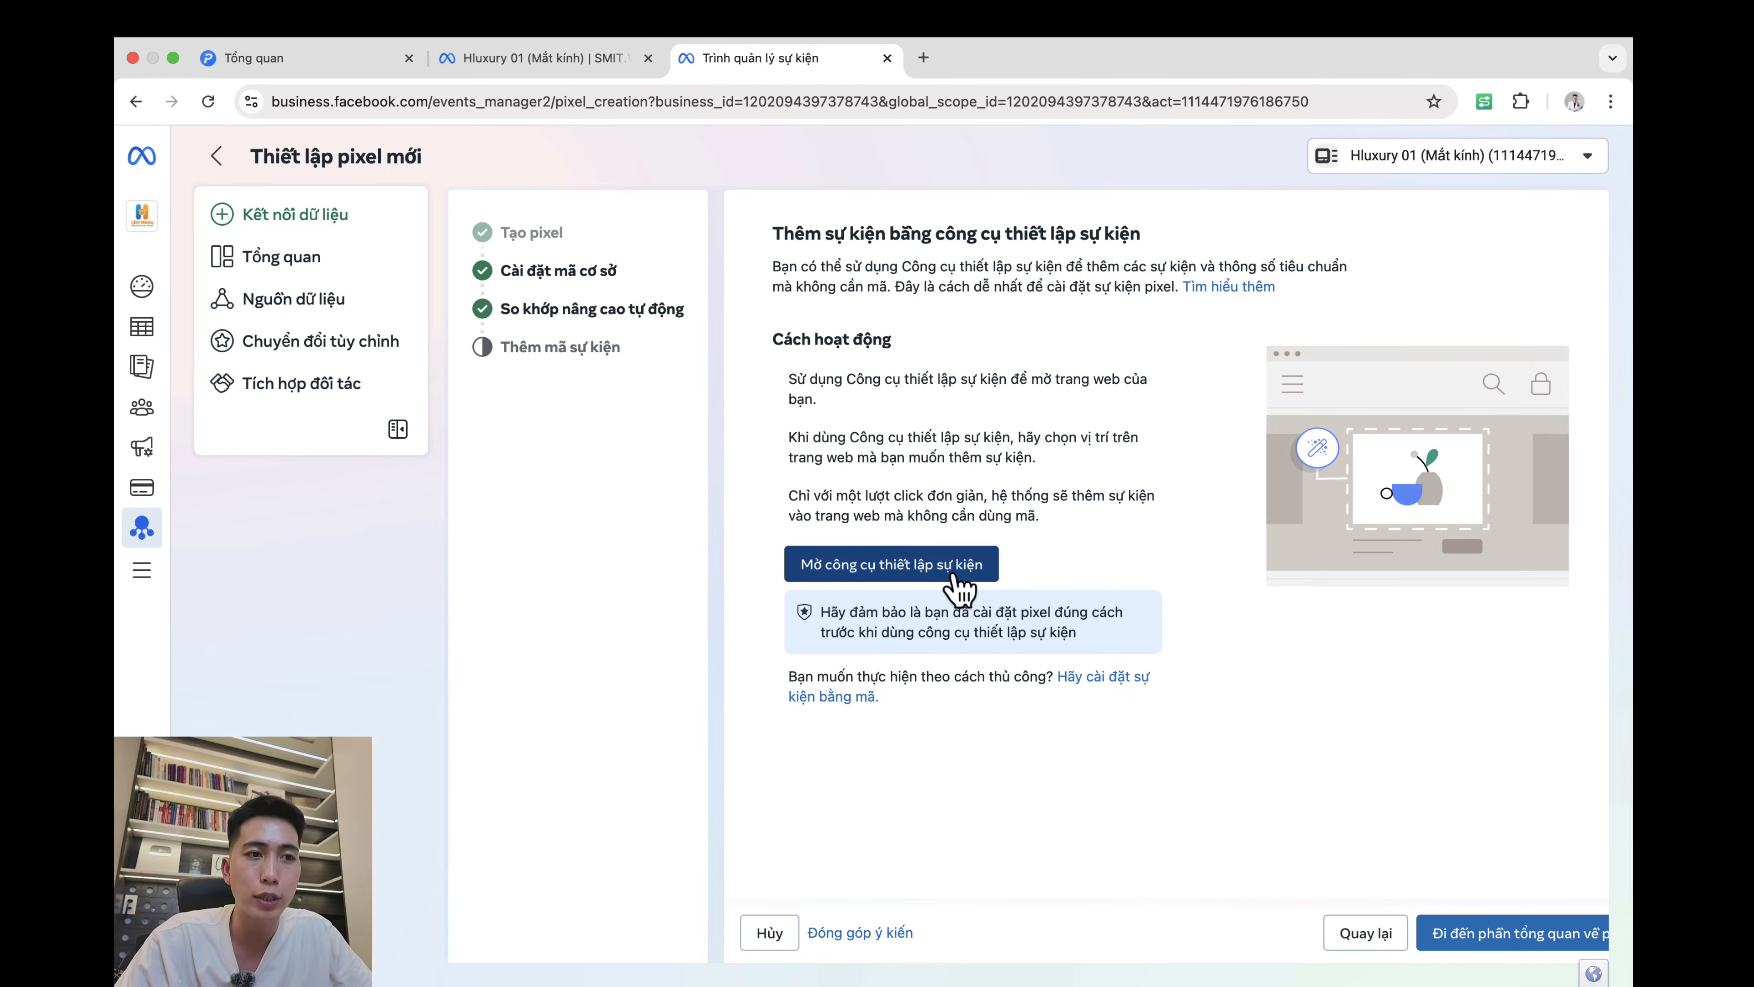
click(854, 570)
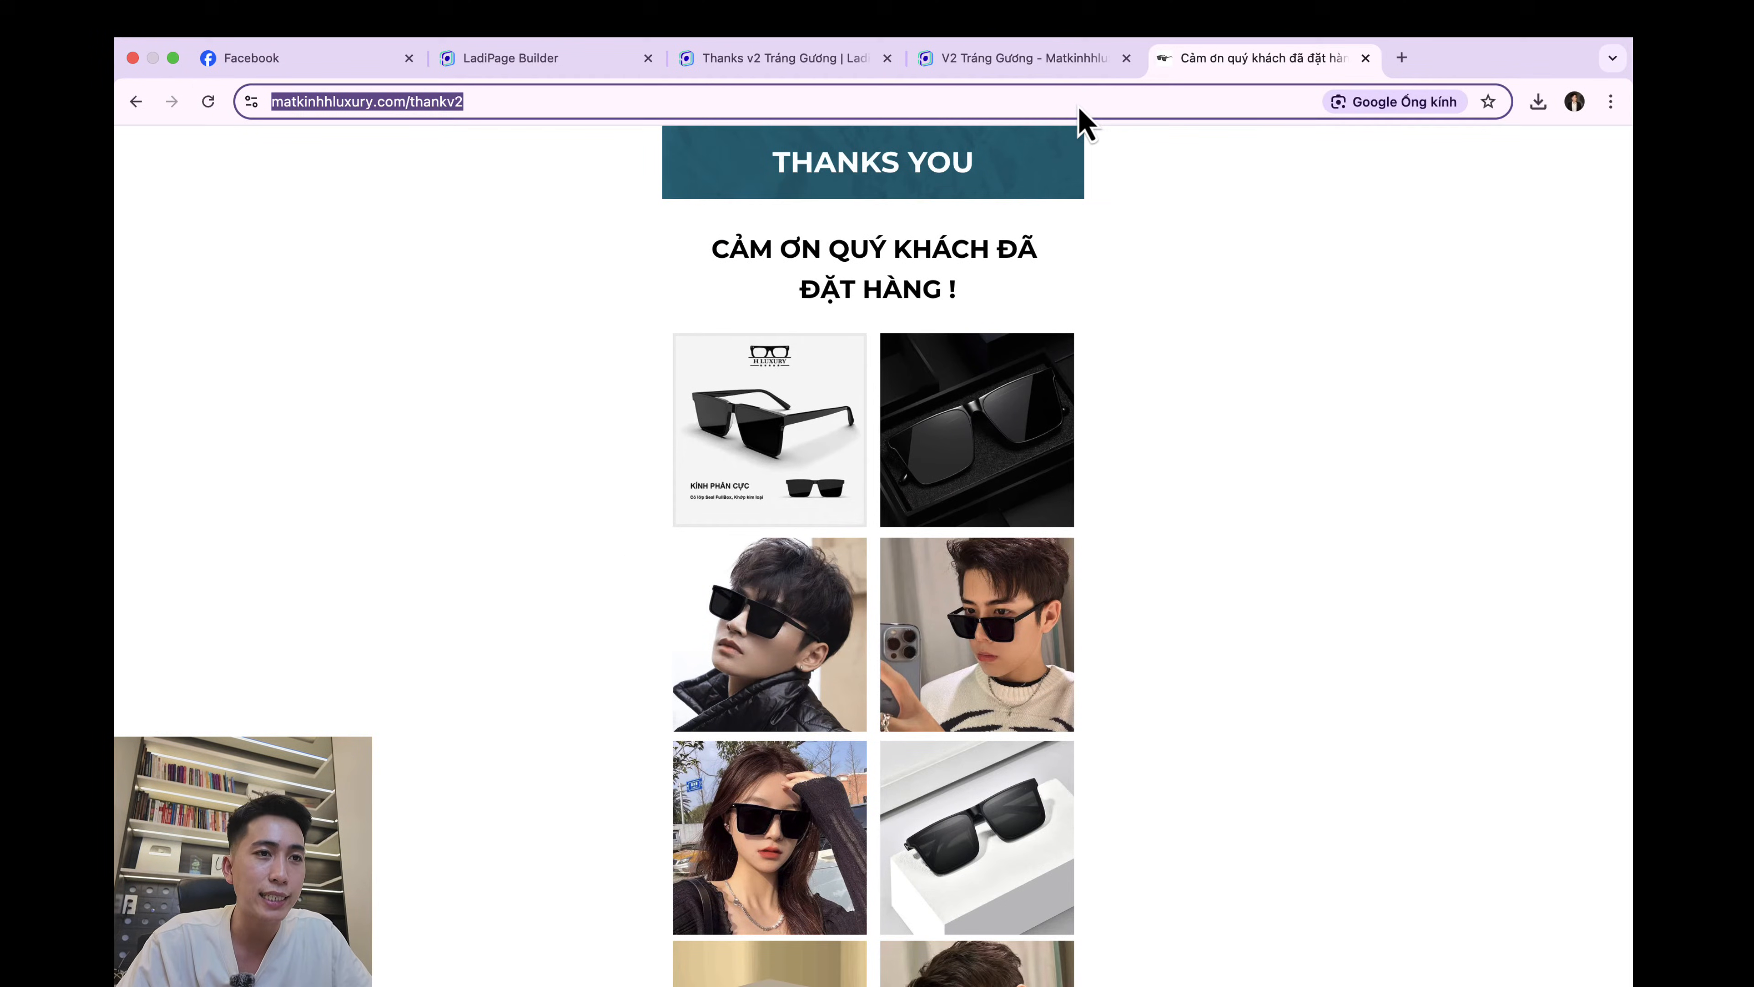
key(Right)
key(alt+shift+Left)
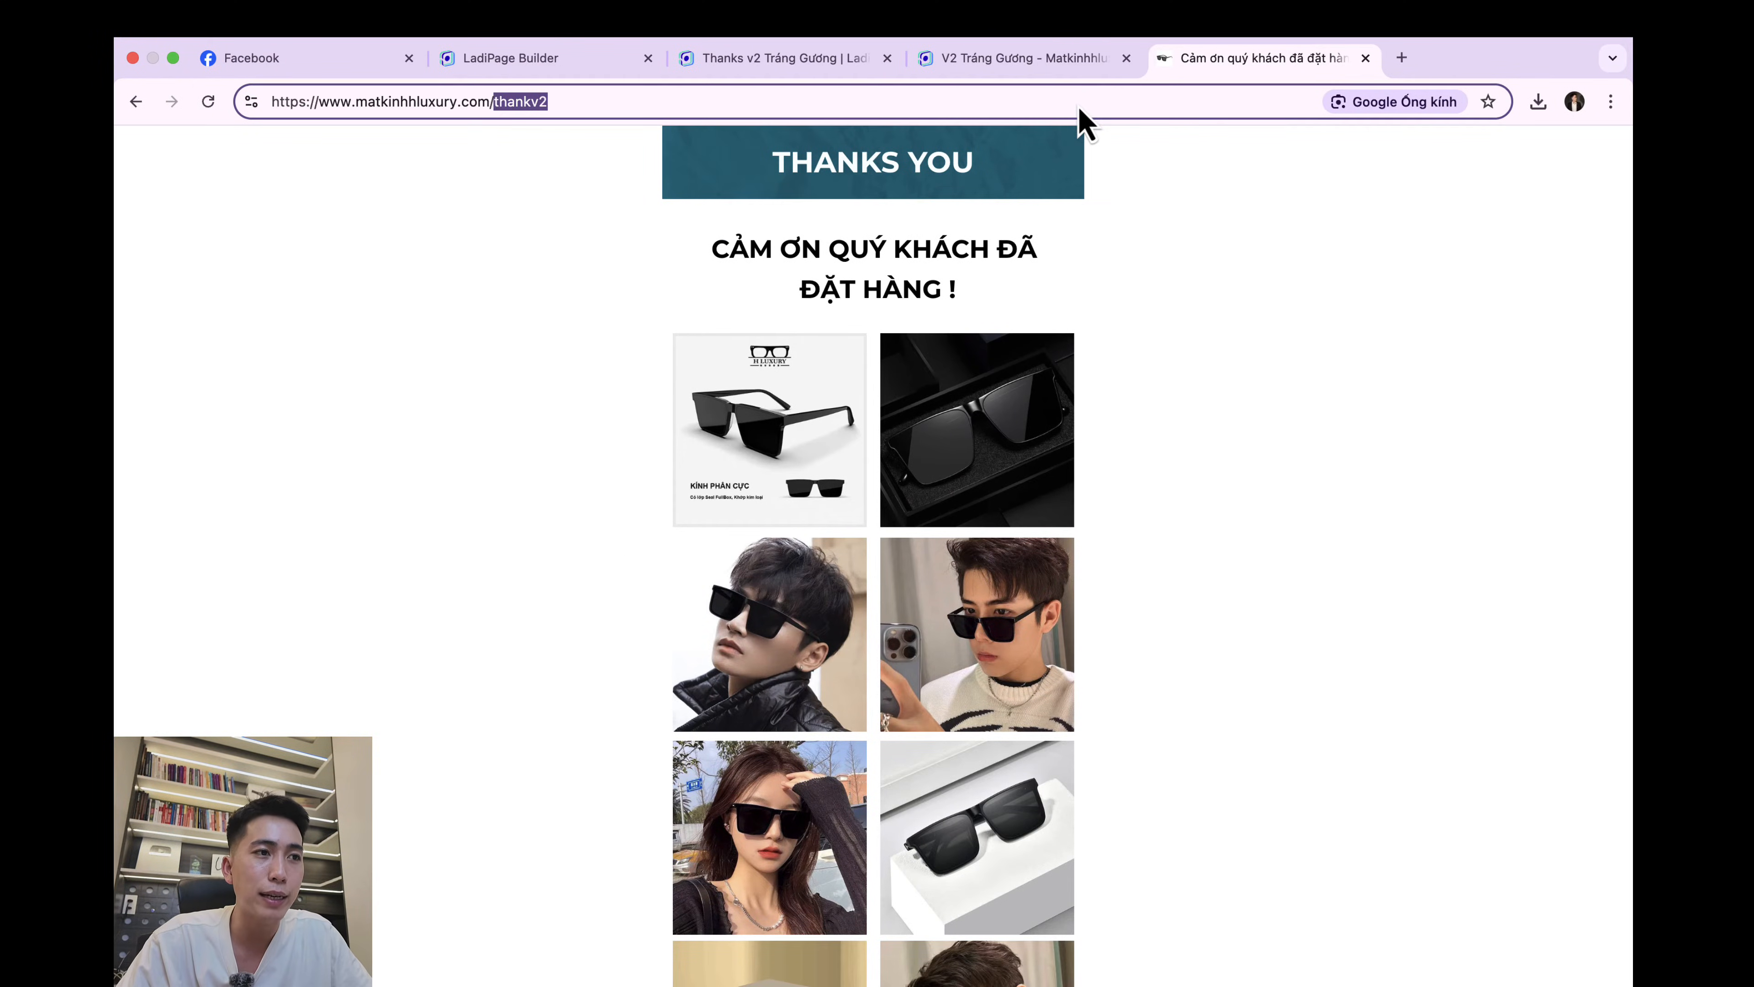
click(136, 103)
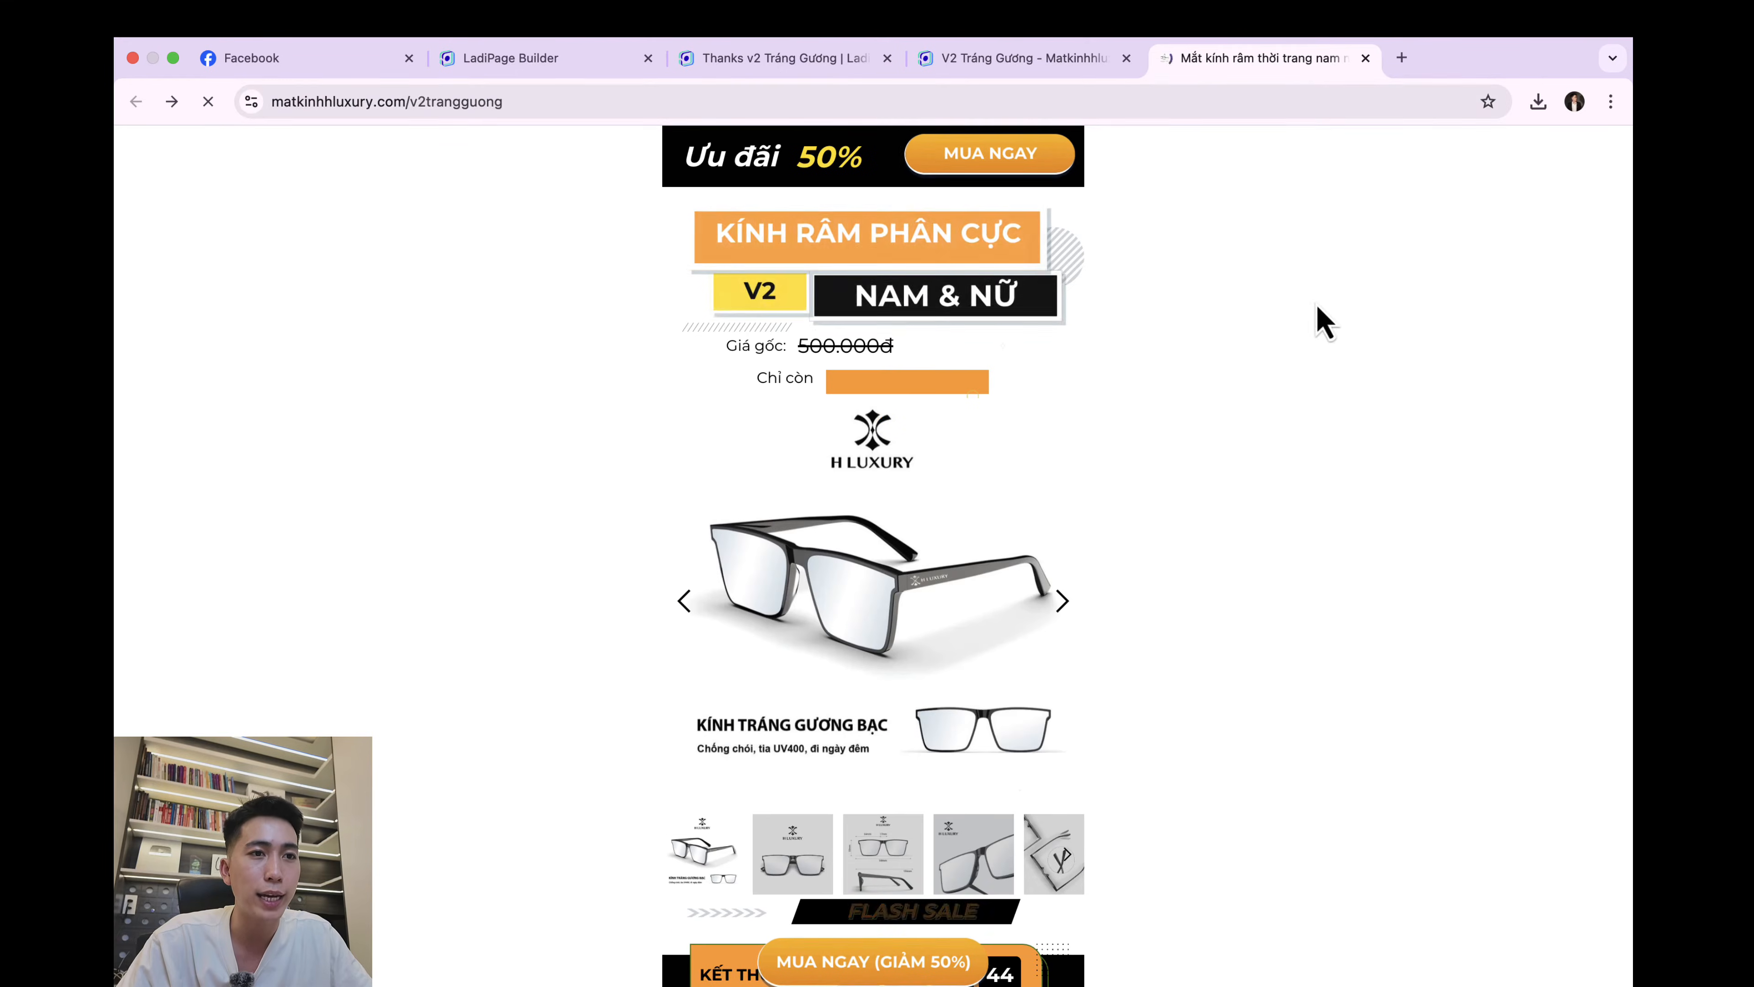
click(621, 104)
right_click(587, 103)
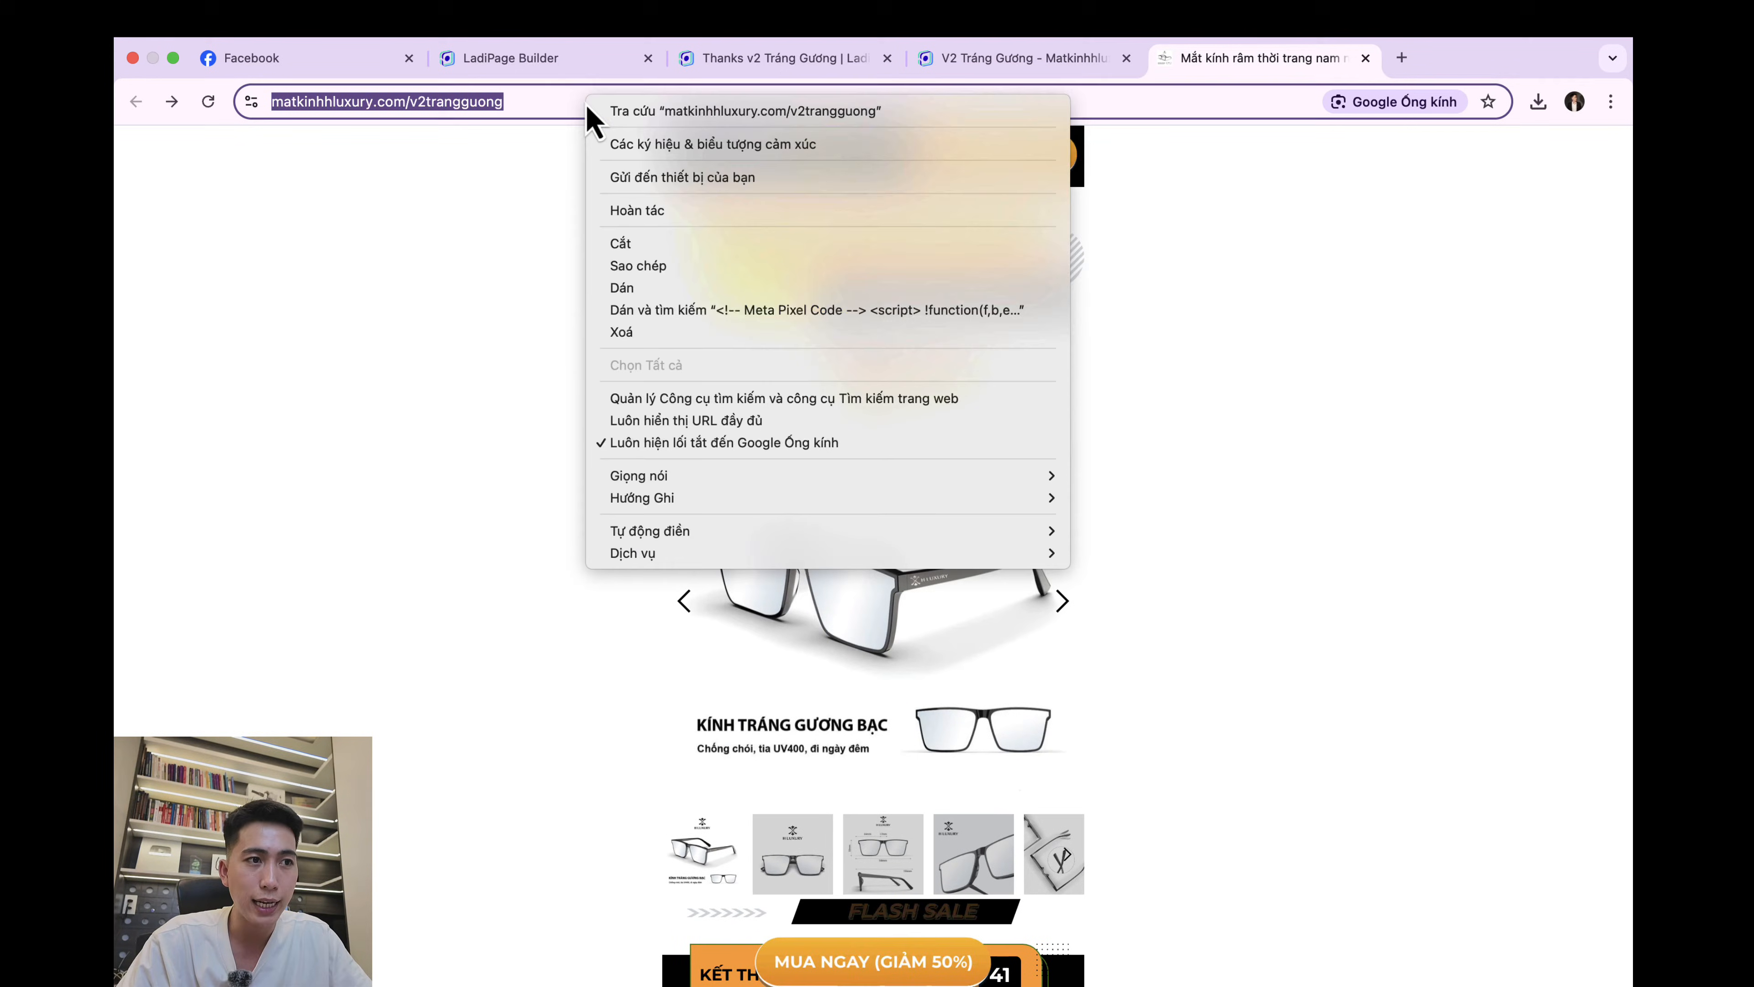
click(654, 276)
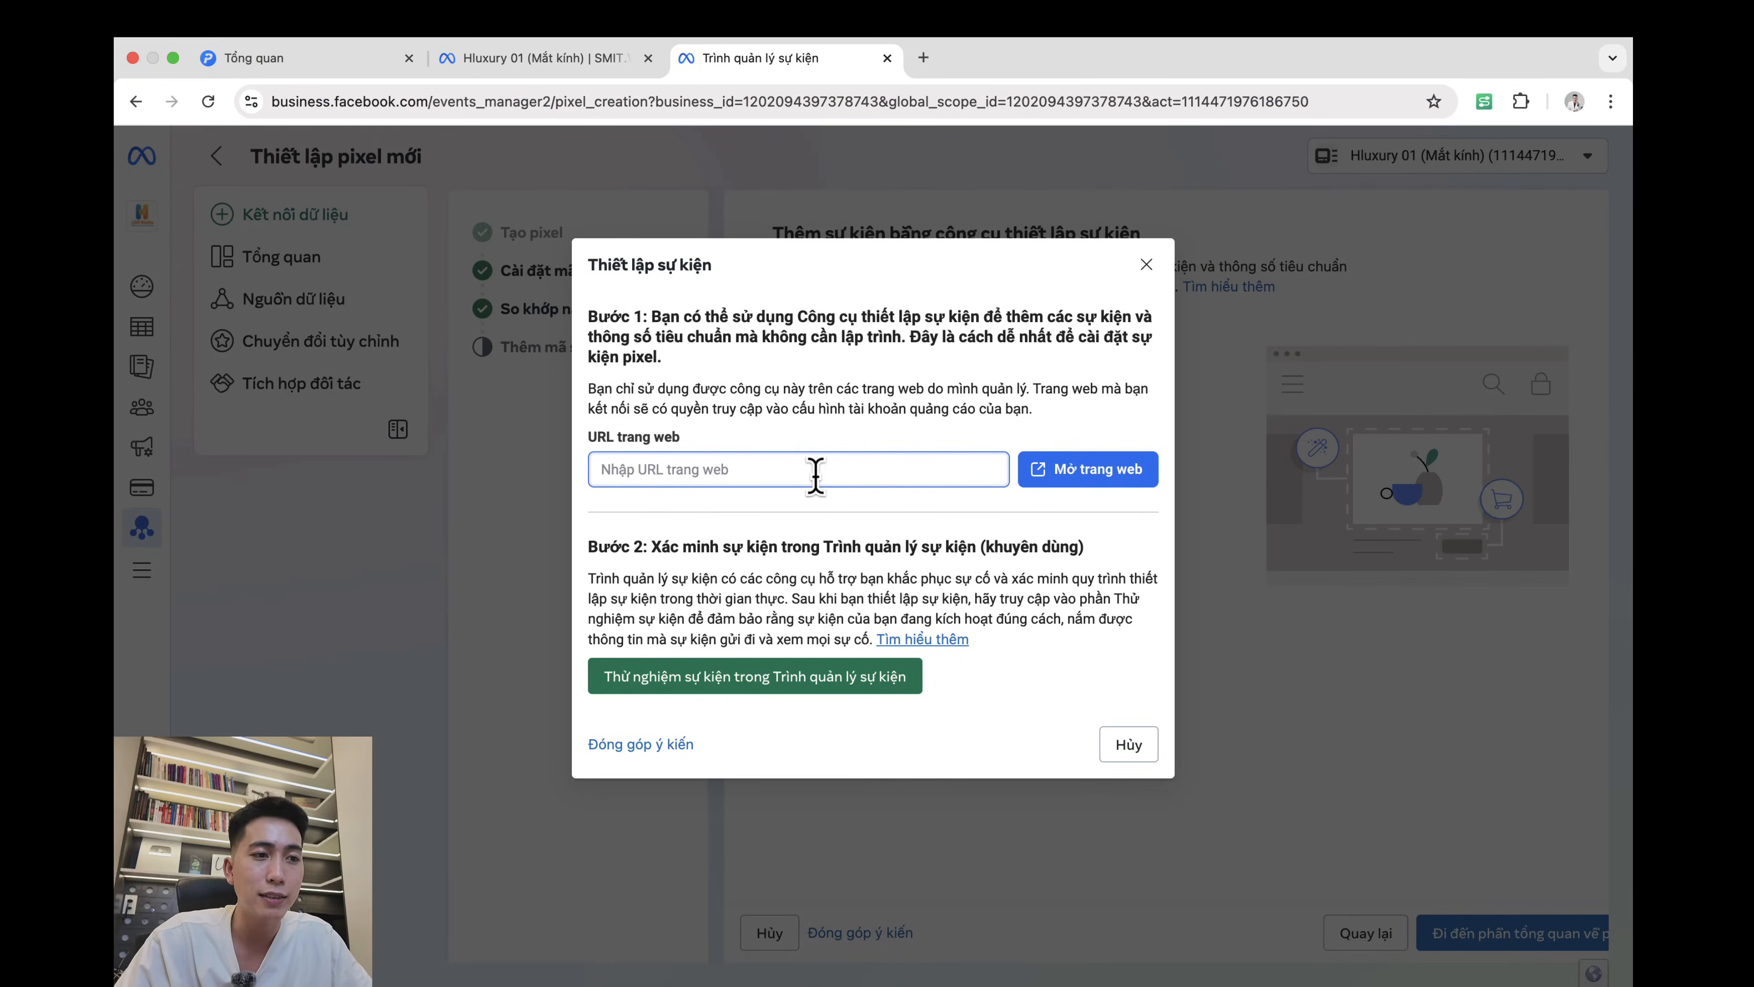
key(super+v)
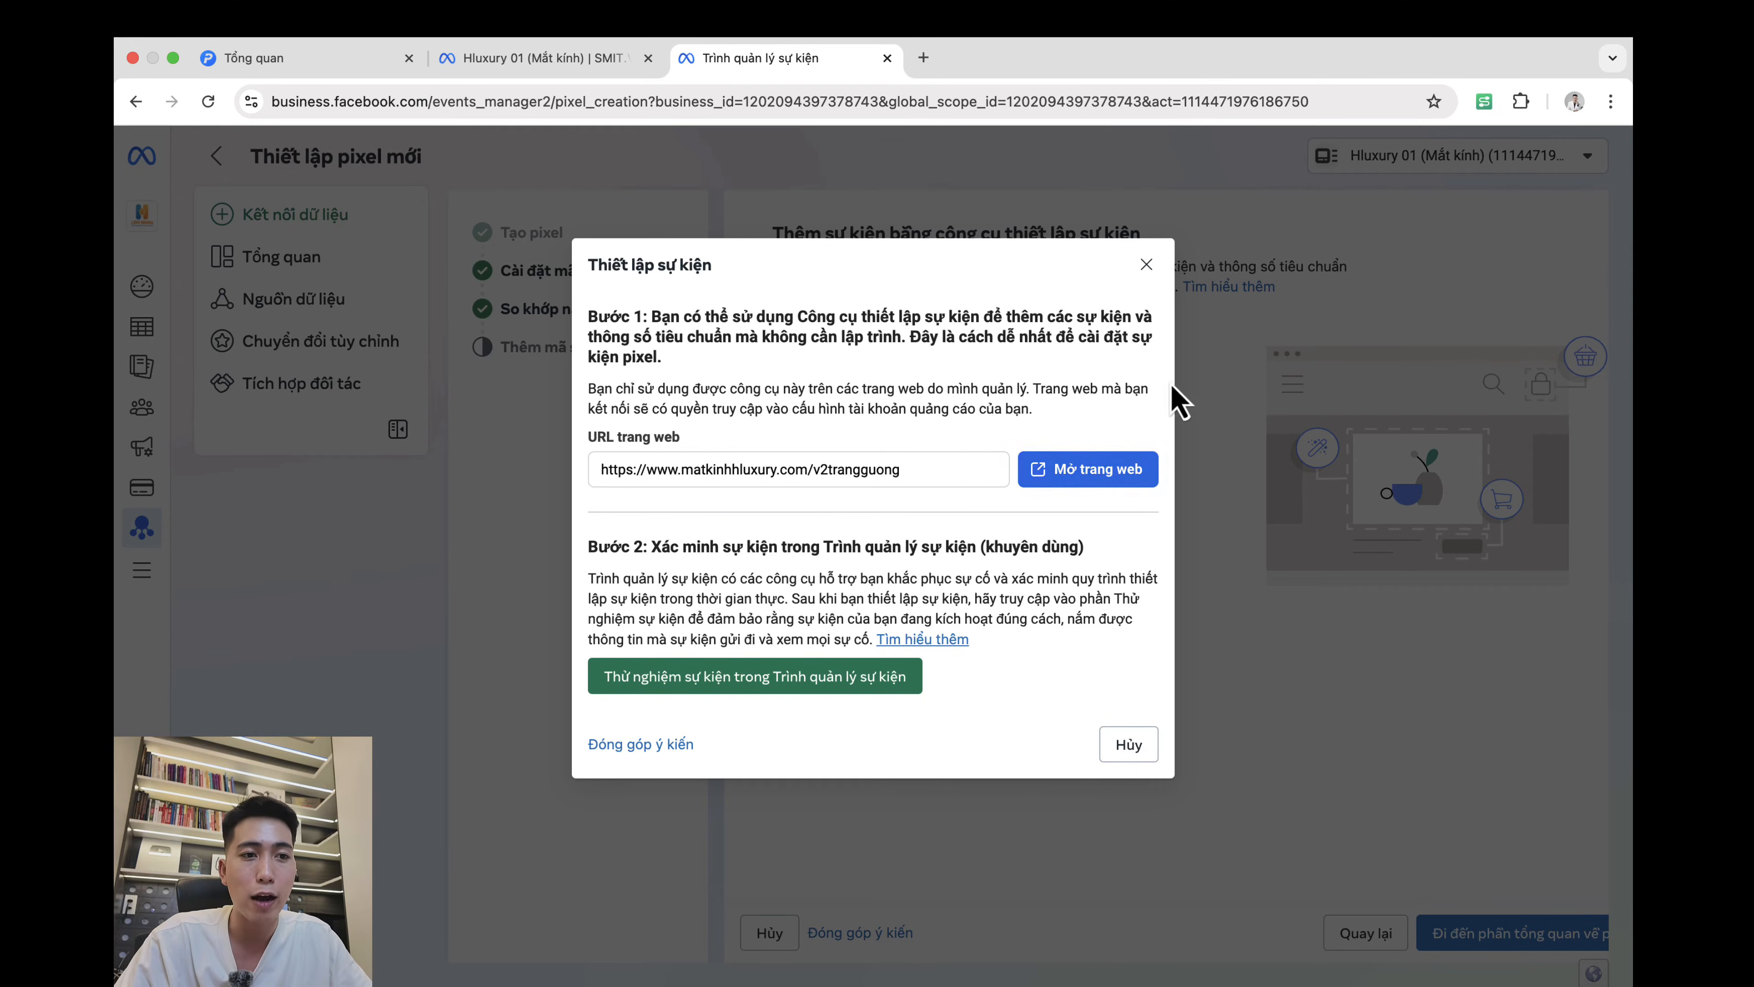
click(1105, 483)
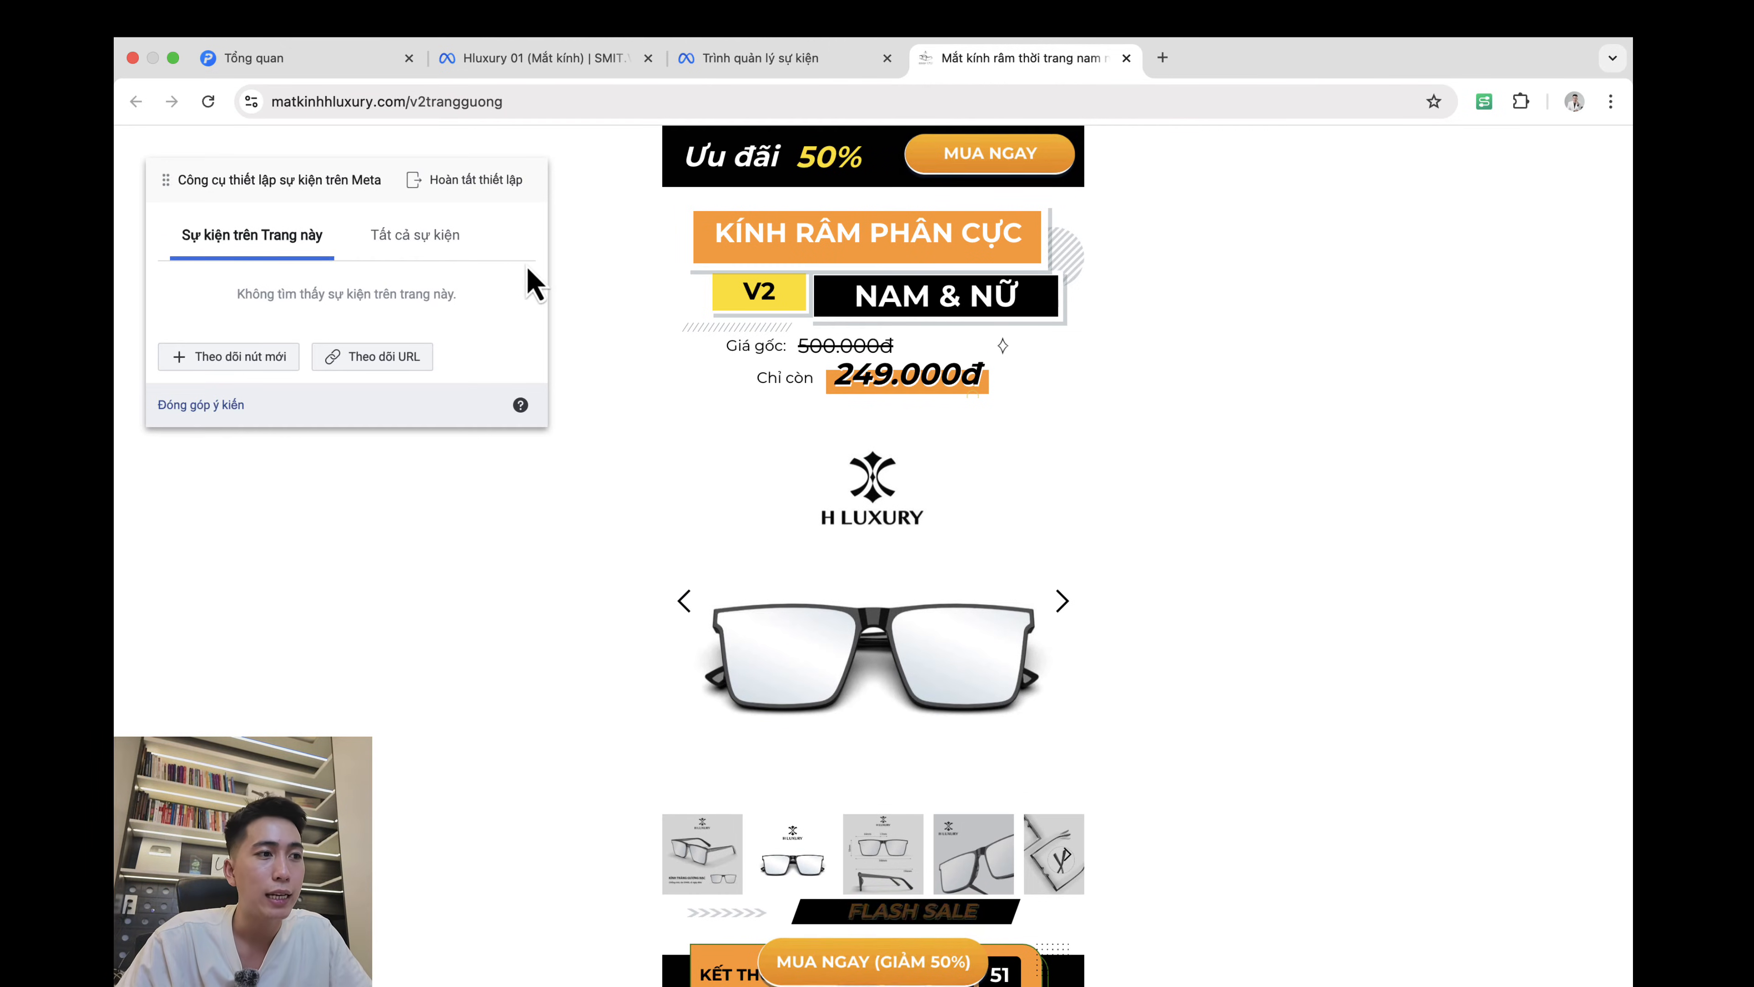
Step: Add a URL-tracked "Lượt xem nội dung" event with the "URL có" rule for the landing page's full address, without a value
click(390, 357)
click(295, 238)
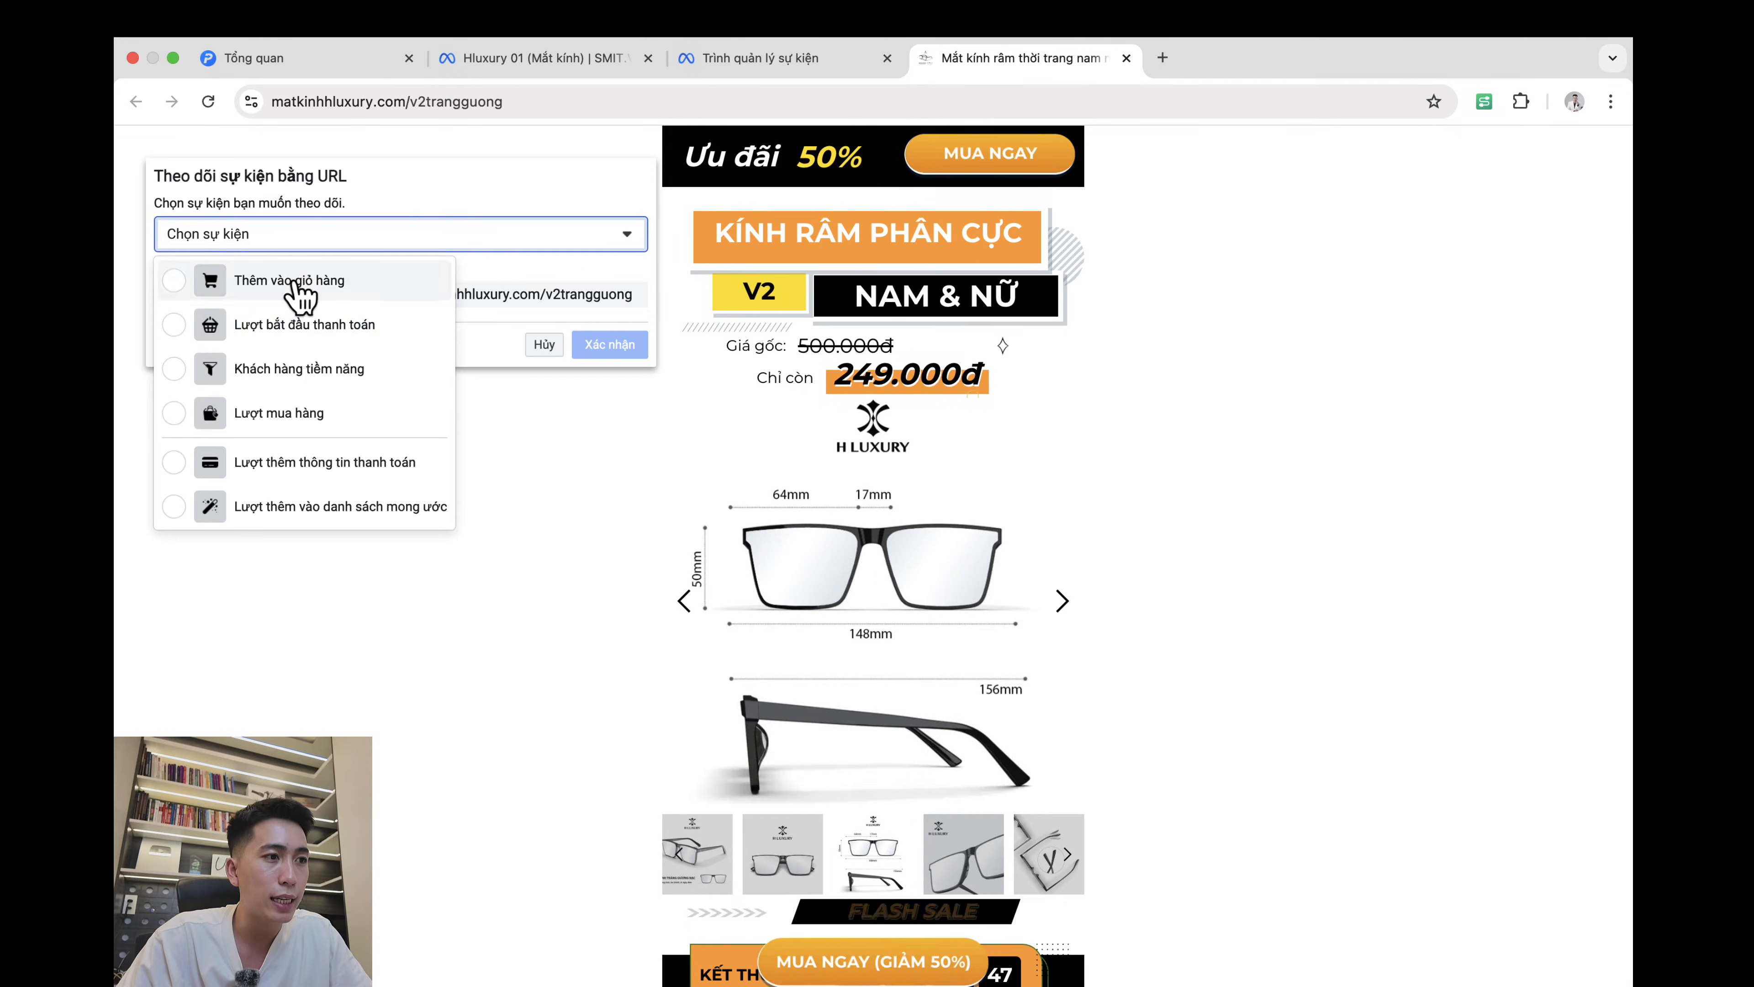
scroll(303, 387, down, 7)
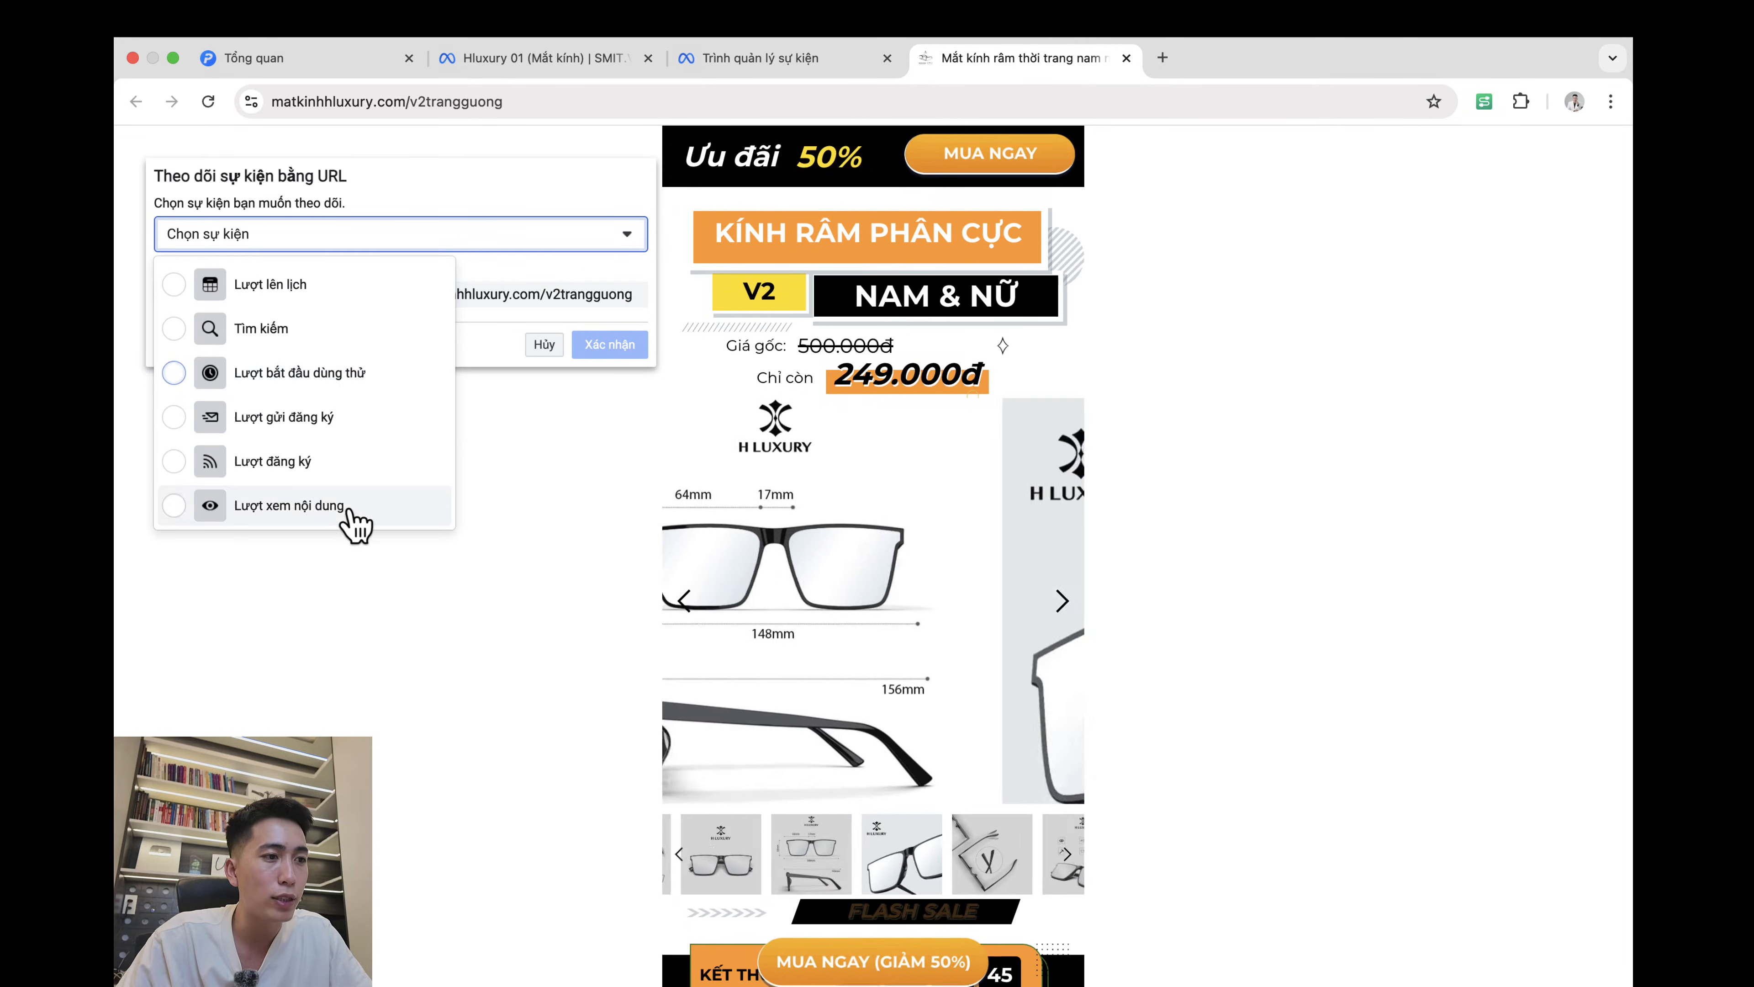
click(346, 510)
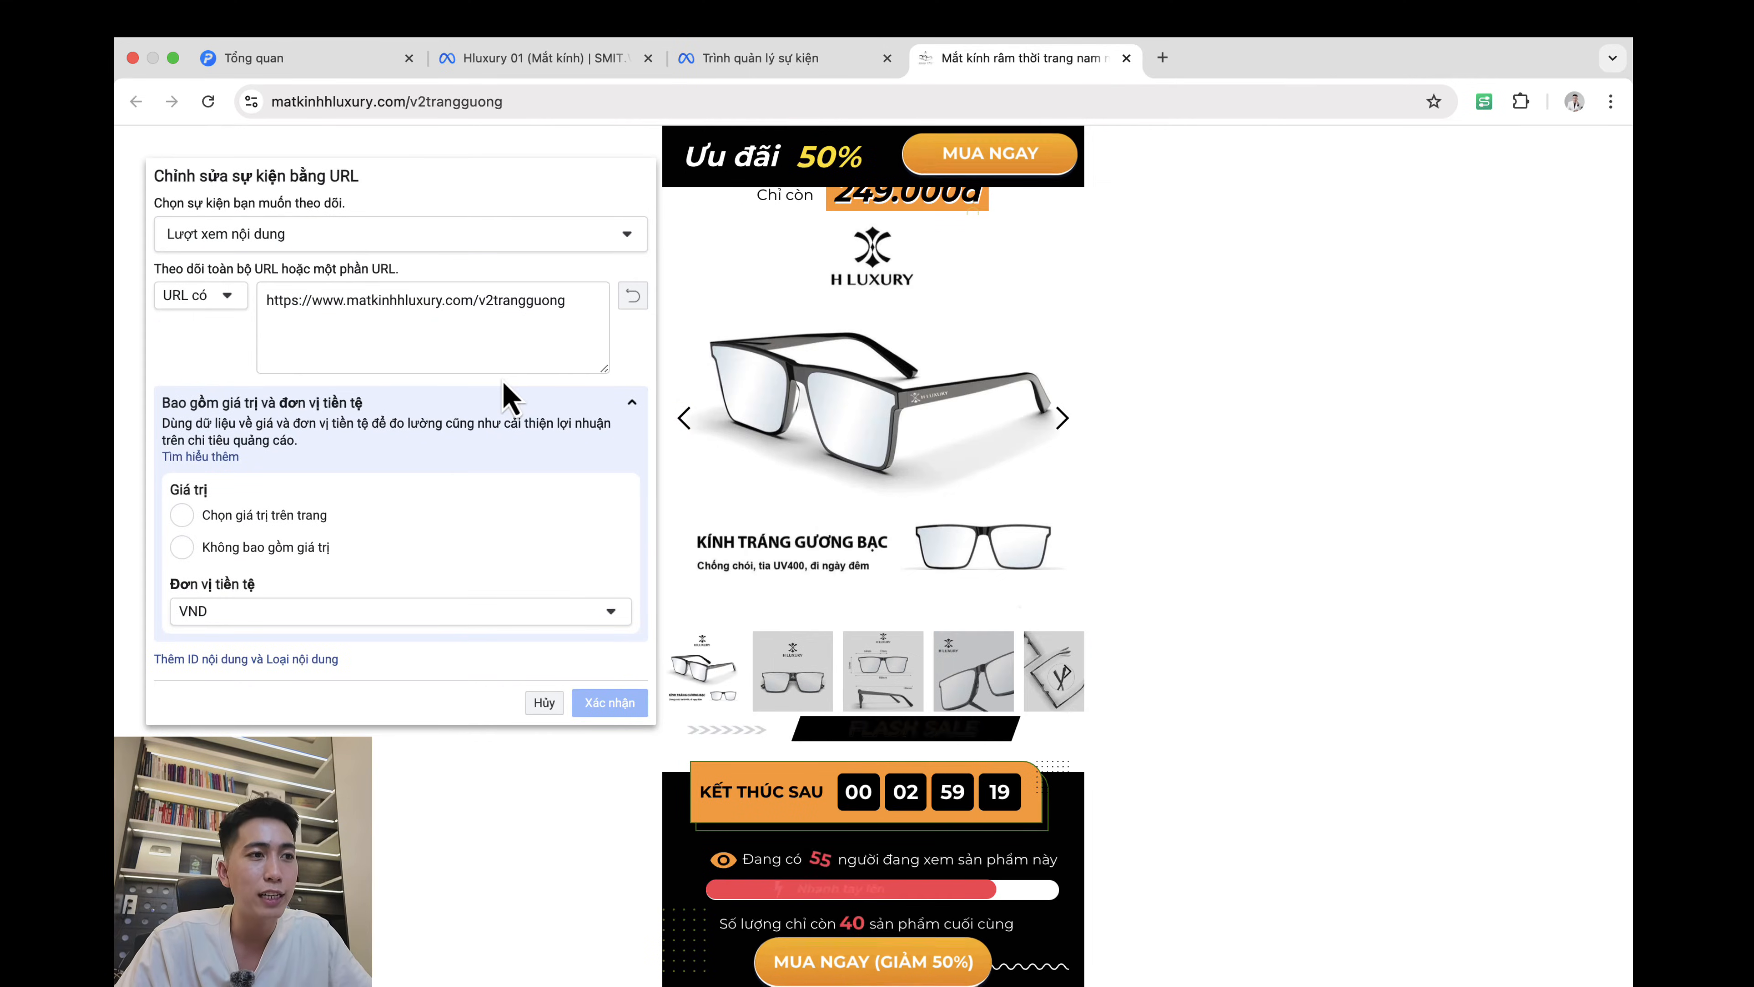
click(223, 303)
click(266, 365)
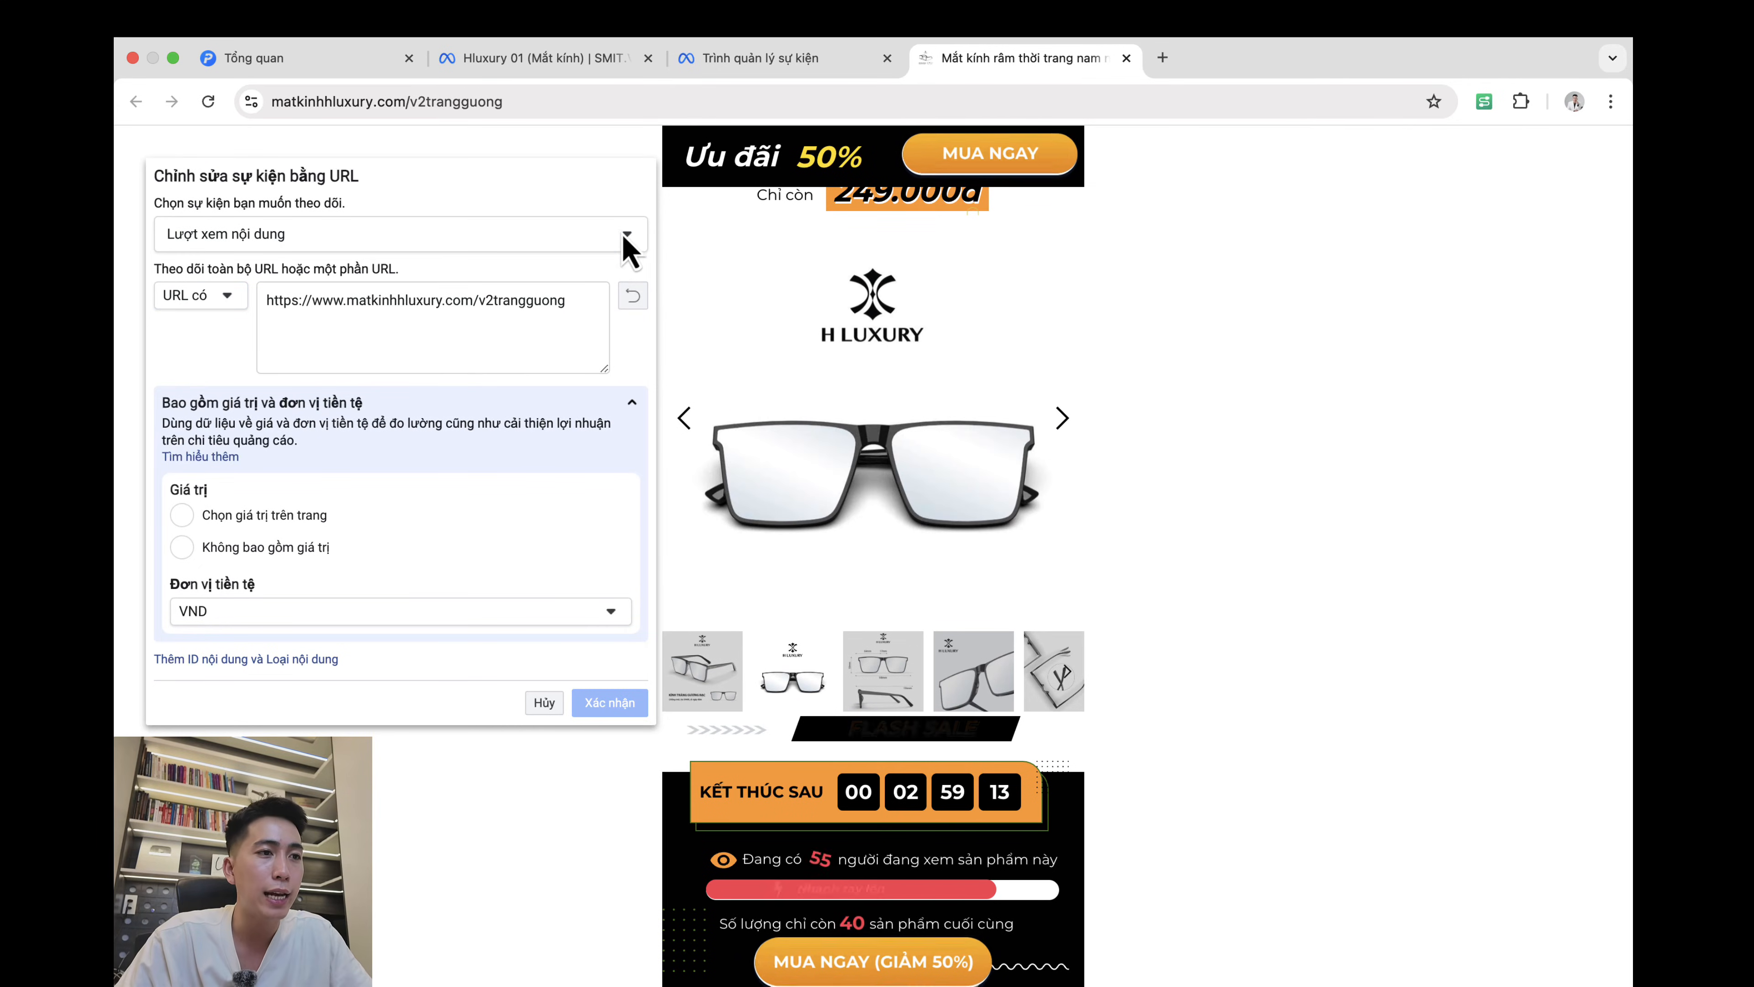
click(625, 238)
click(627, 238)
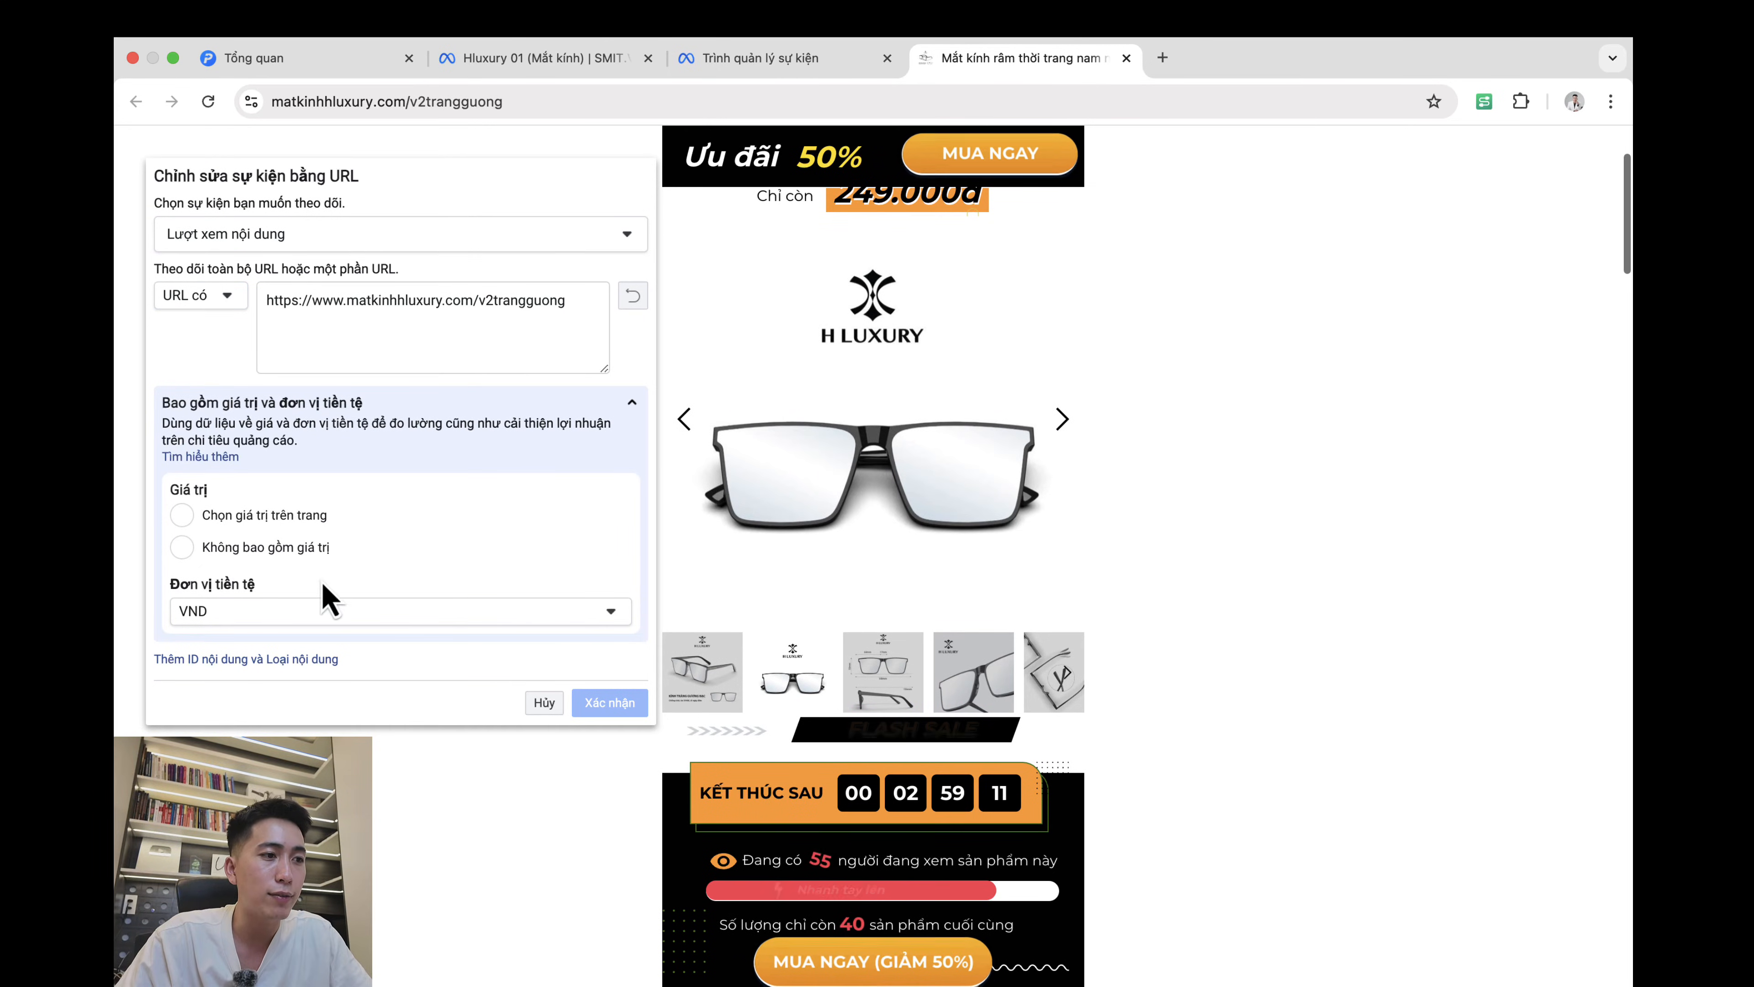
click(279, 552)
click(598, 705)
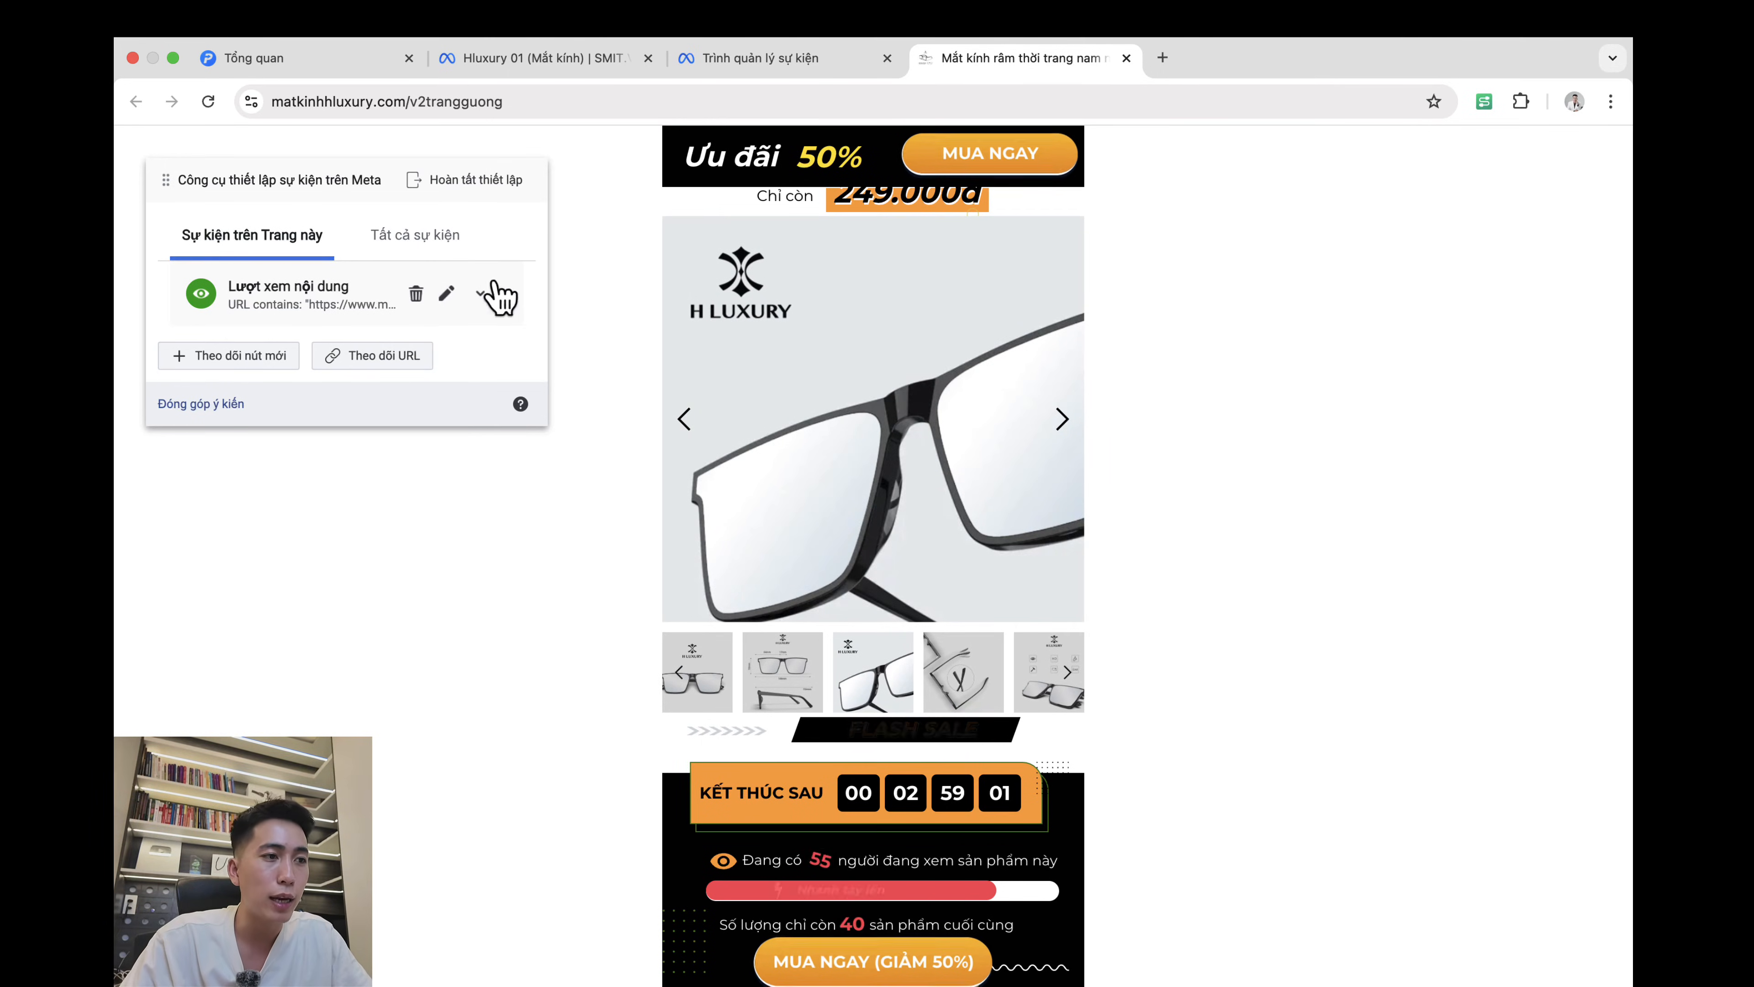
Step: Add a URL-tracked "Lượt đăng ký" event with the "URL có" rule set to v2trangguong
click(367, 361)
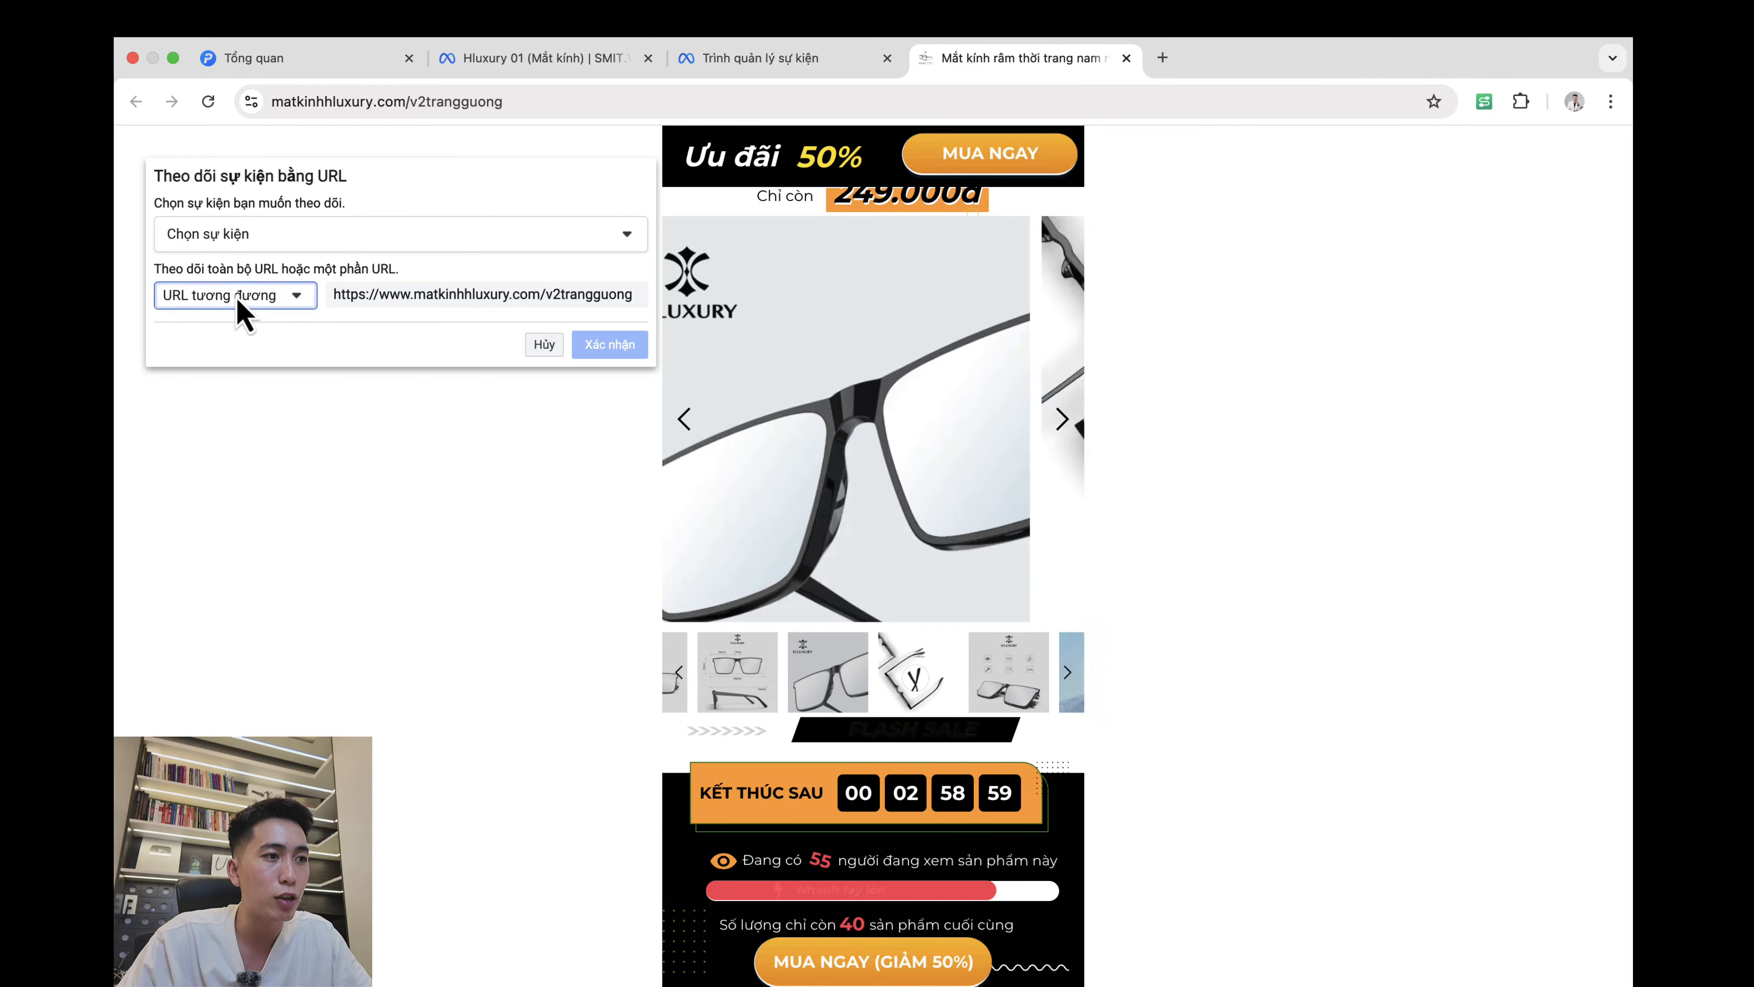
click(235, 298)
click(284, 243)
scroll(359, 415, down, 5)
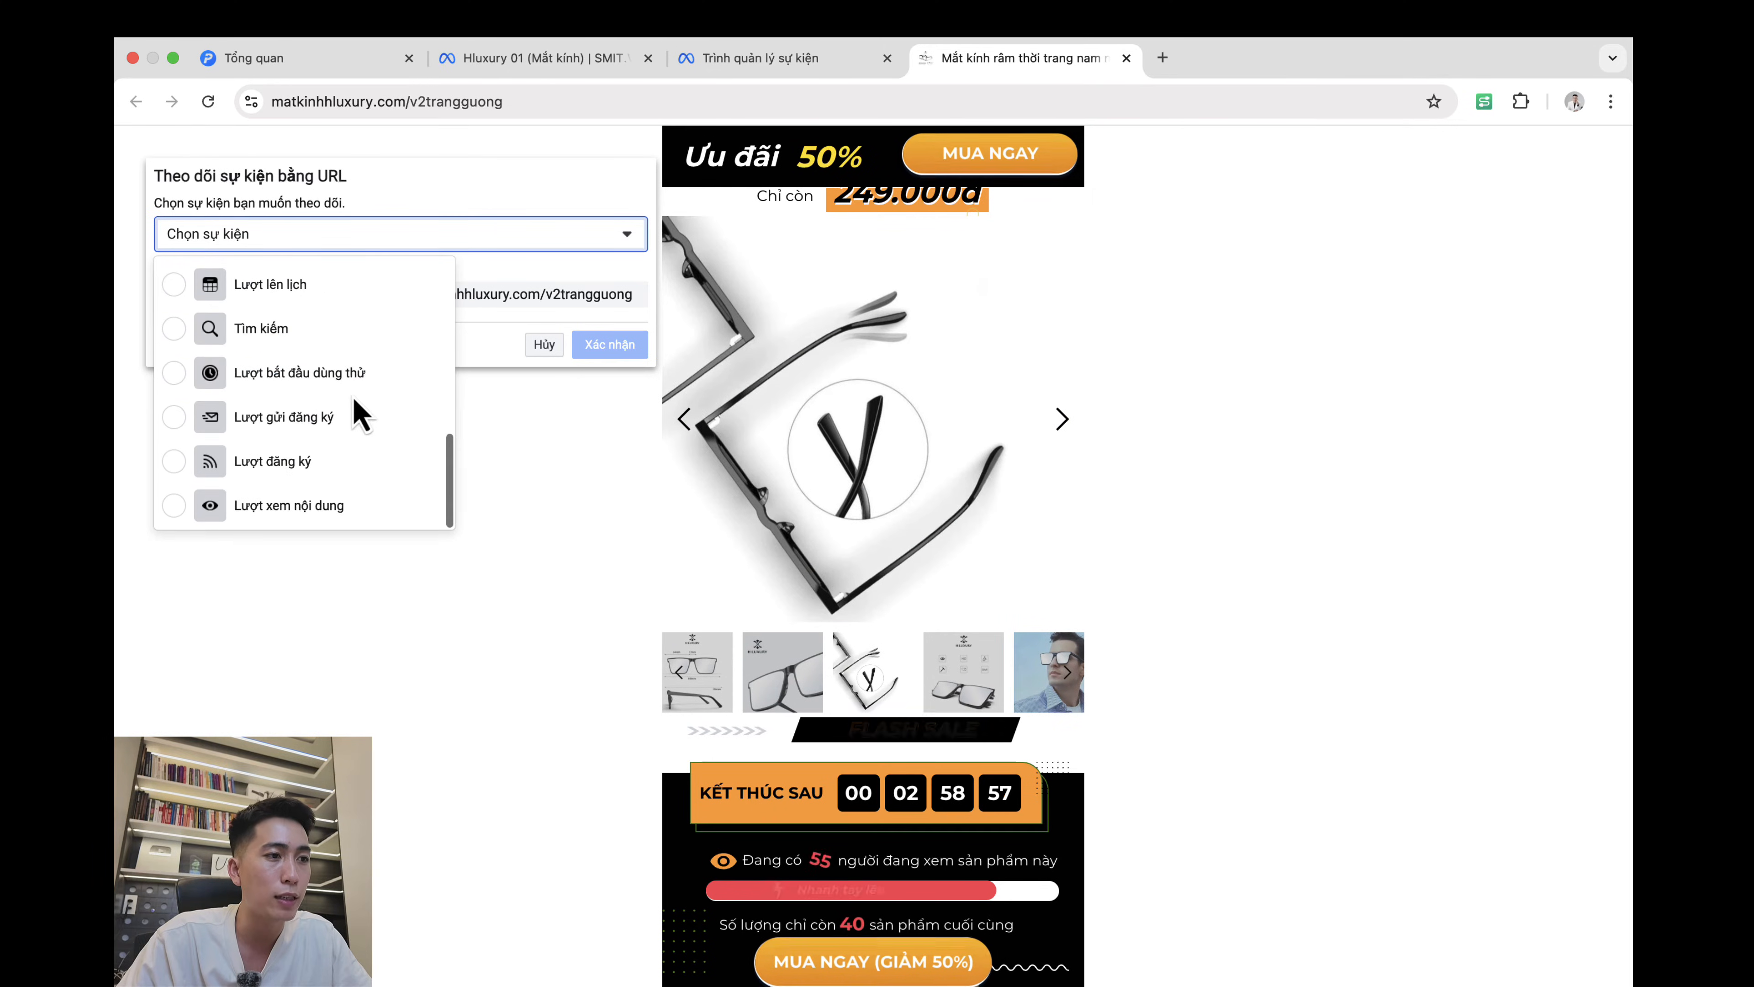
click(304, 461)
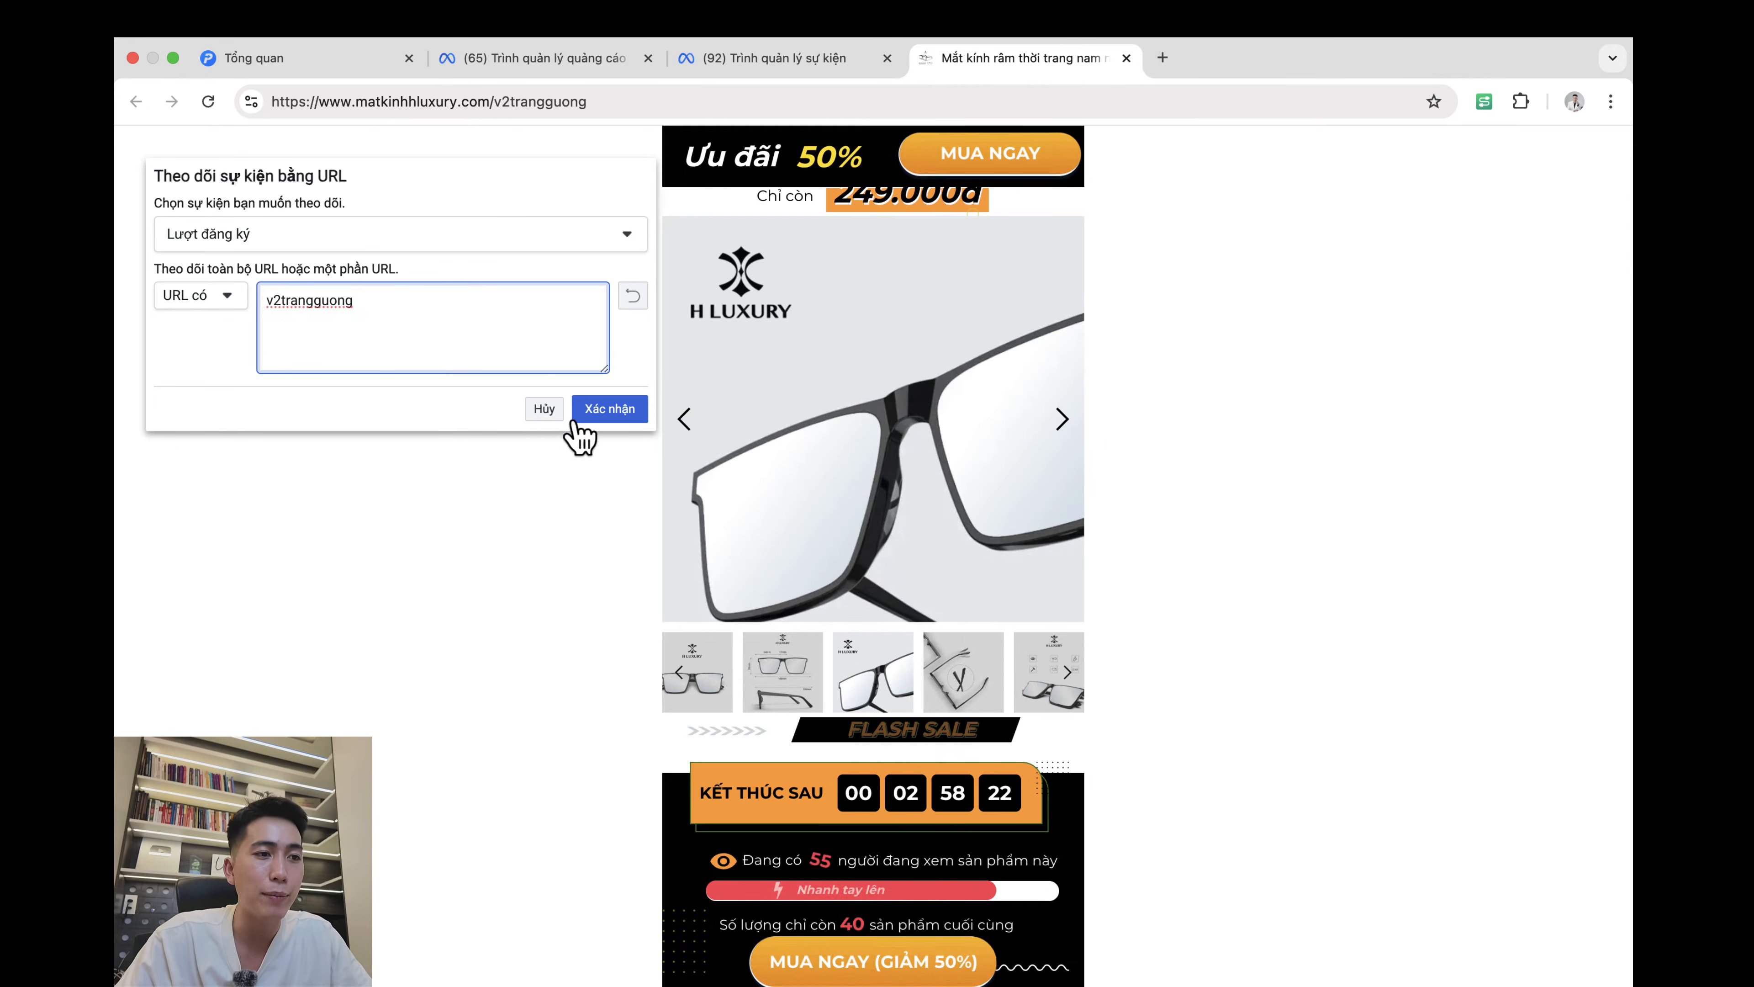
click(617, 410)
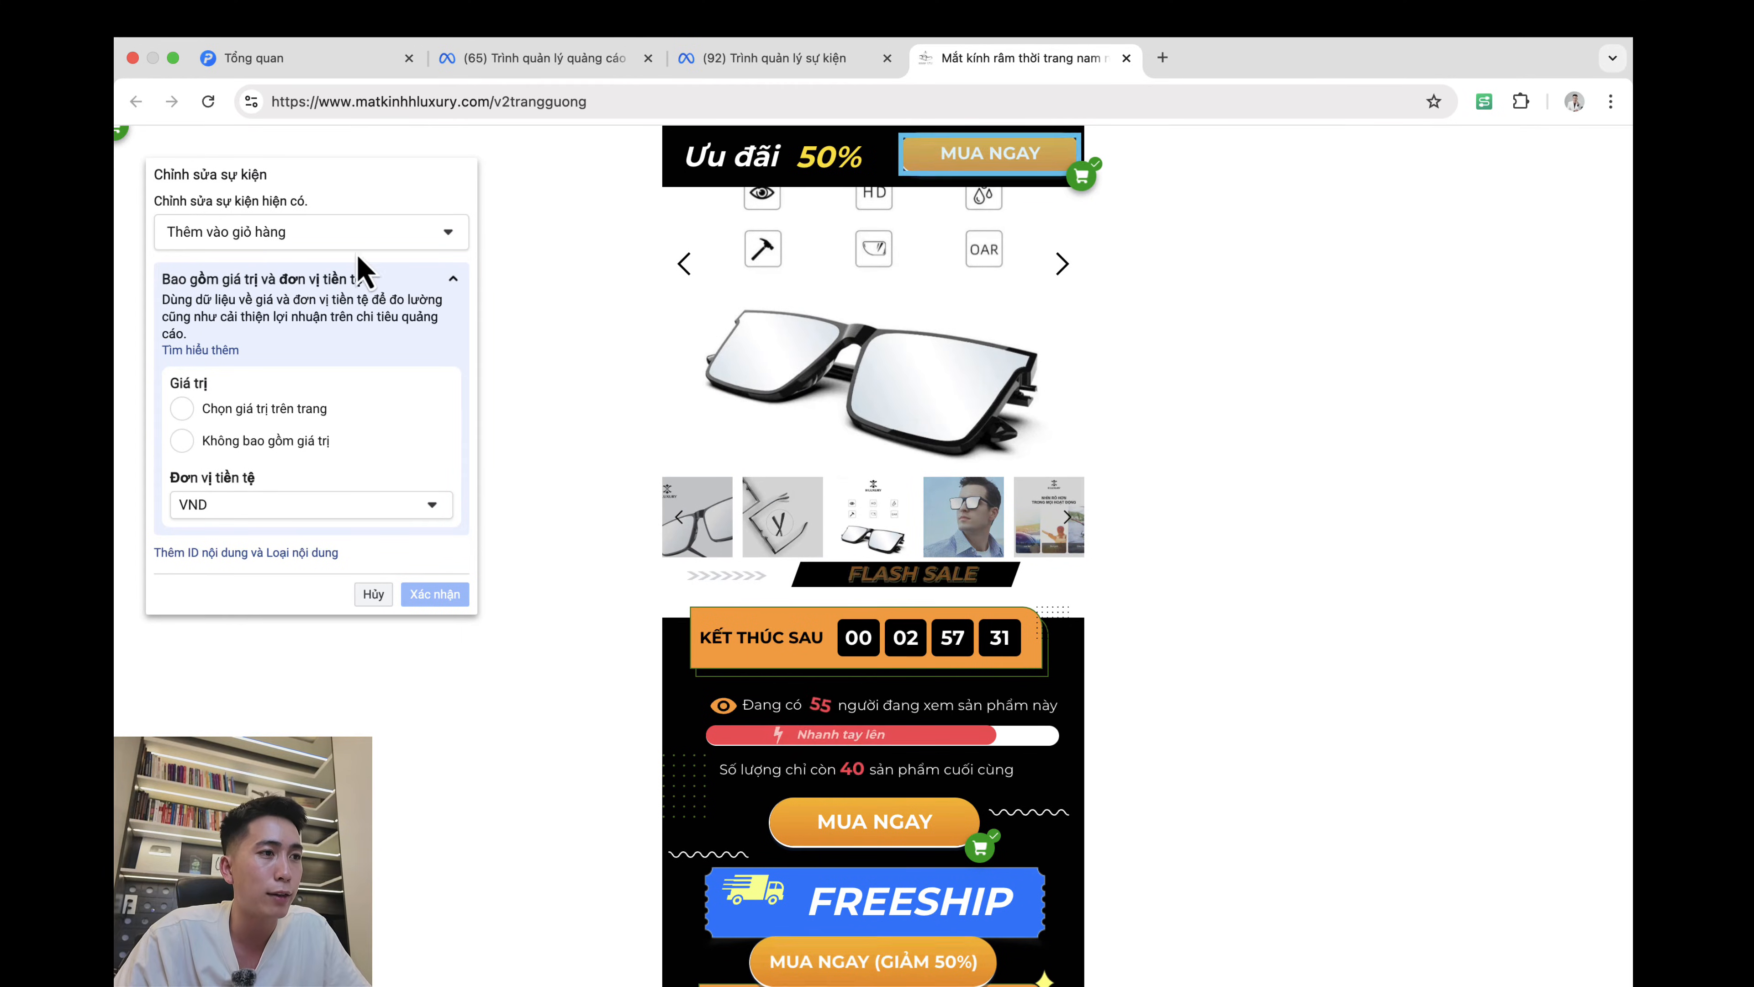
Step: Set the "Thêm vào giỏ hàng" event on the MUA NGAY button to include no value, and confirm it
click(347, 245)
click(254, 274)
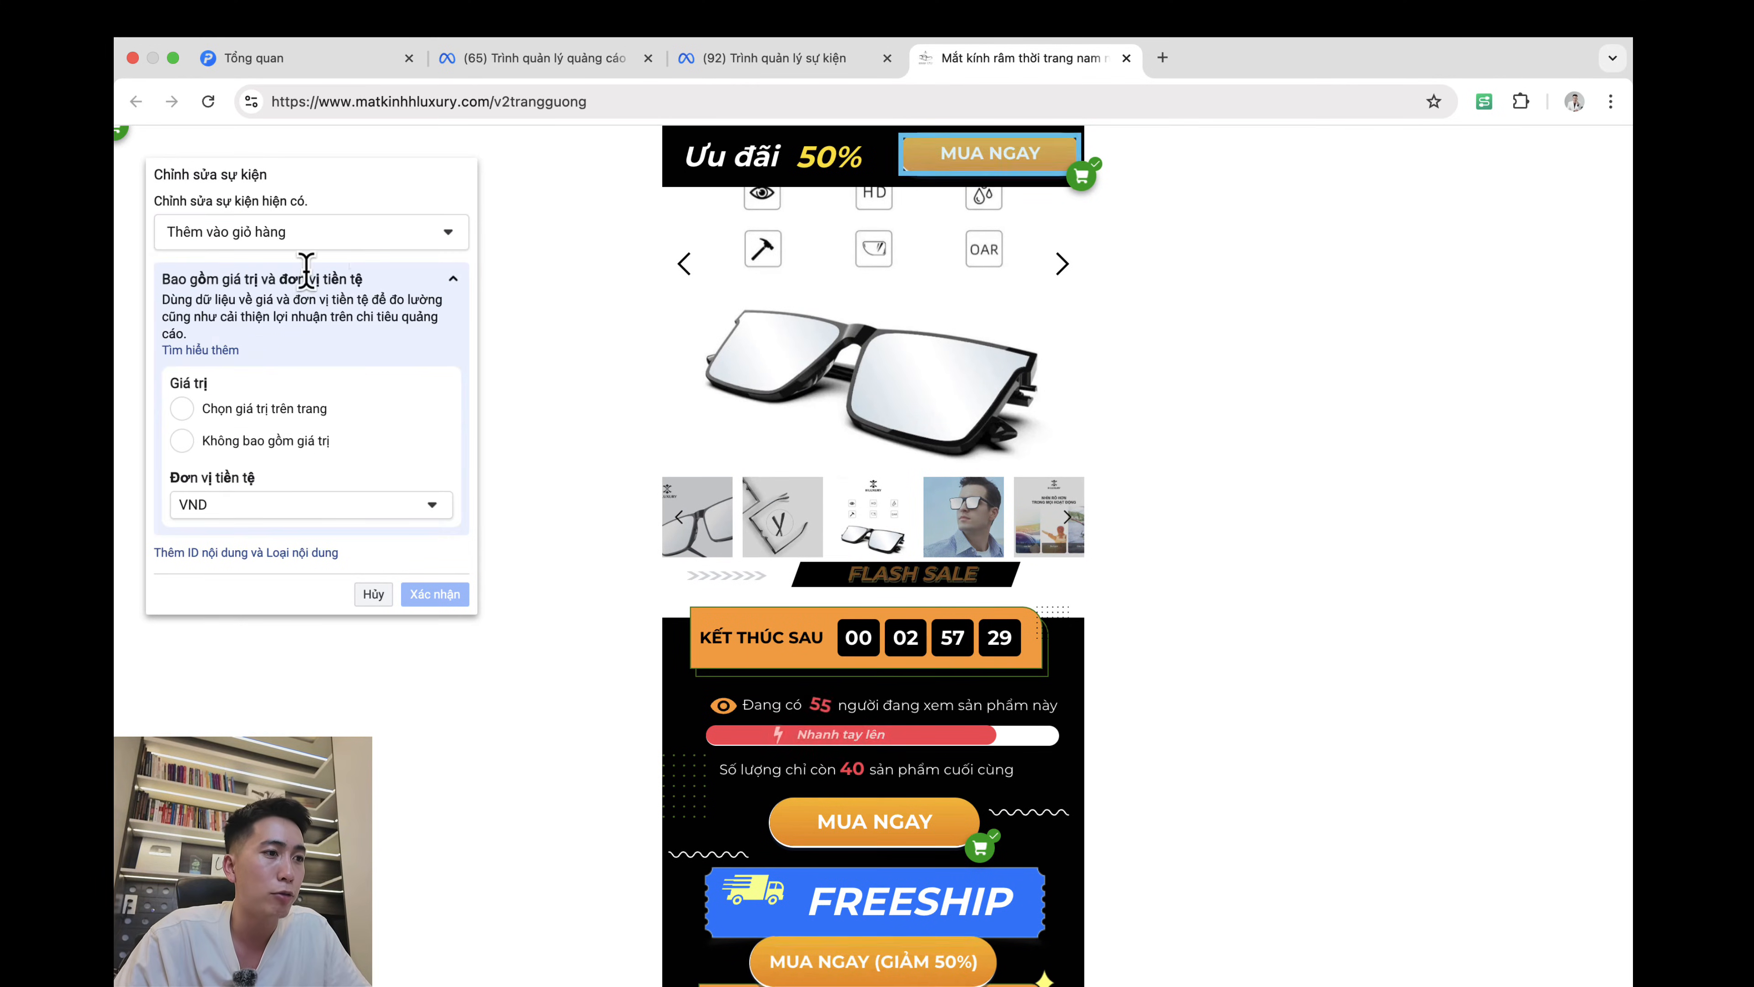
click(259, 443)
click(435, 595)
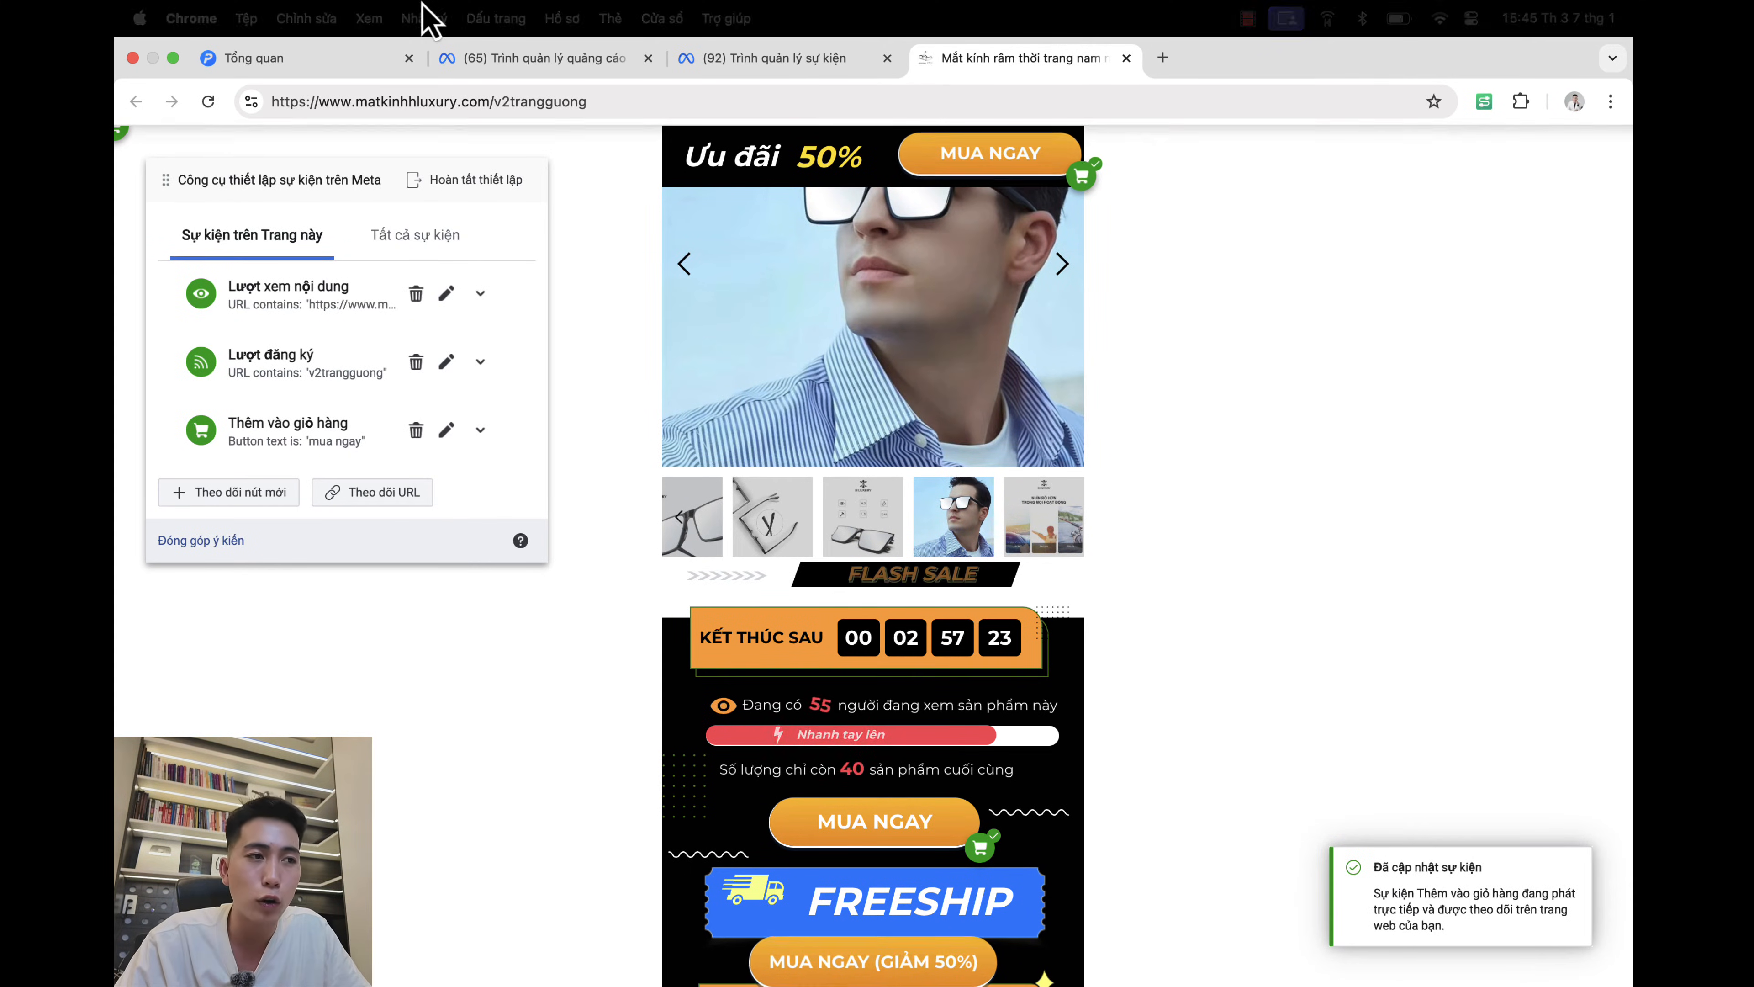
Step: Complete the event setup with the added content-view, registration and add-to-cart events
click(472, 190)
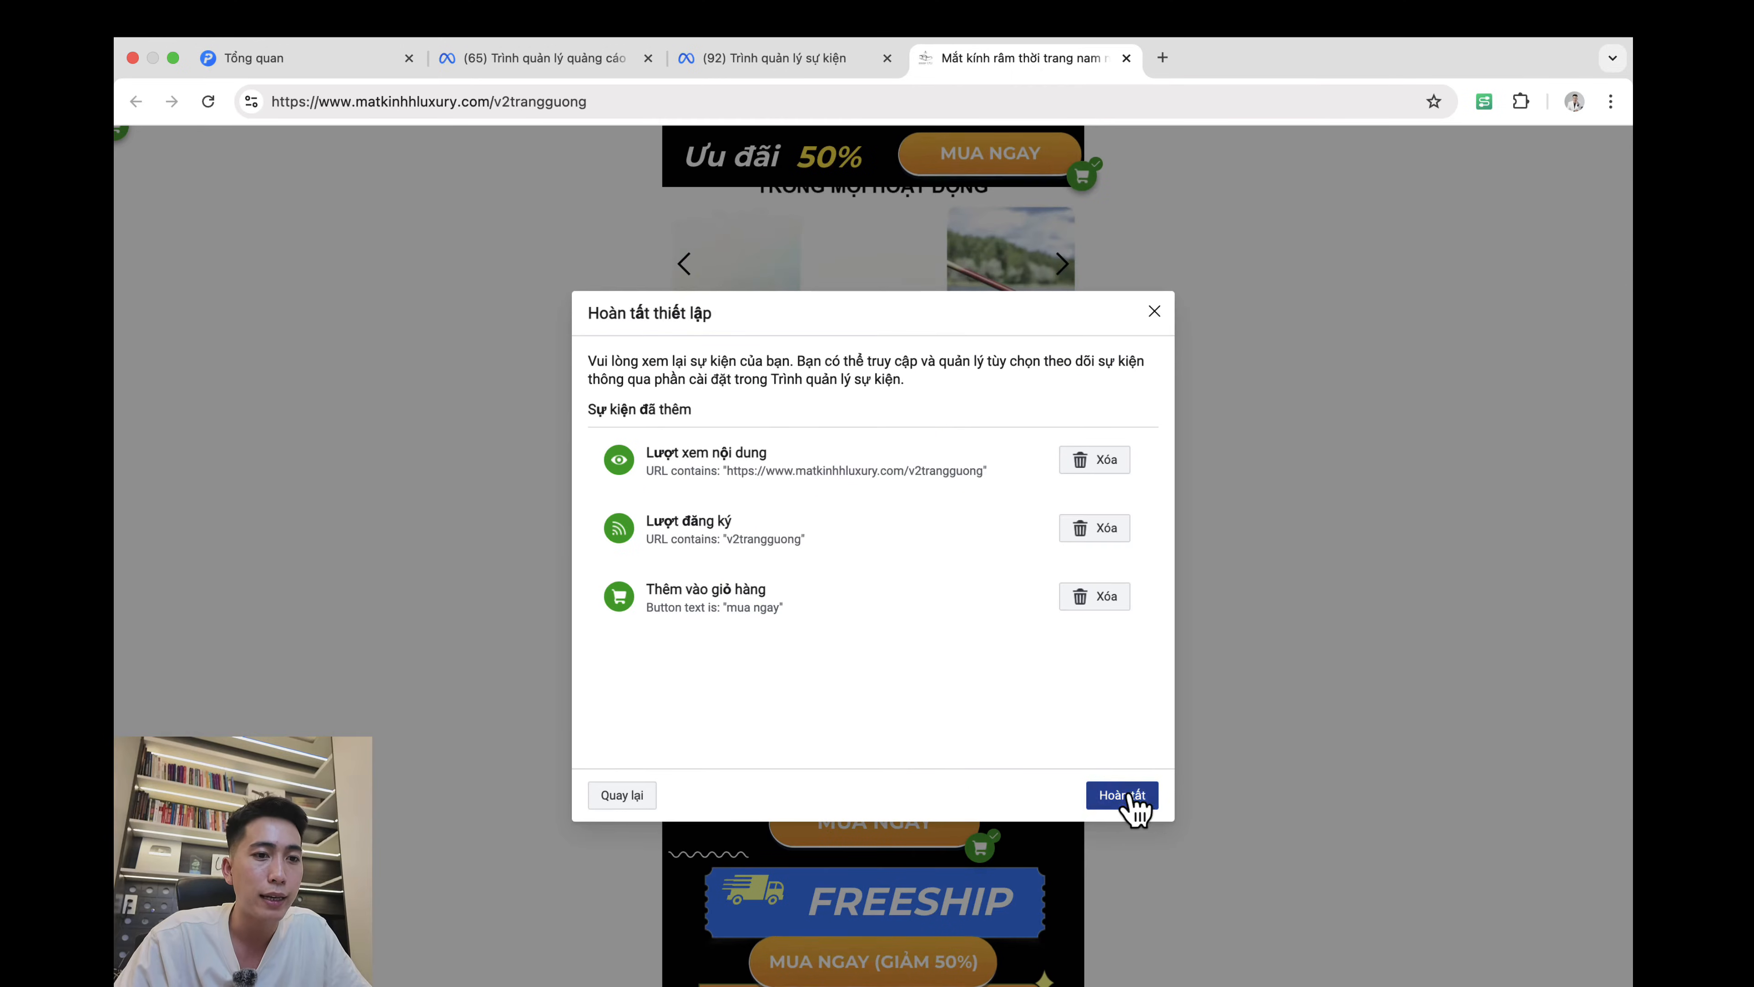
click(1122, 793)
click(1086, 641)
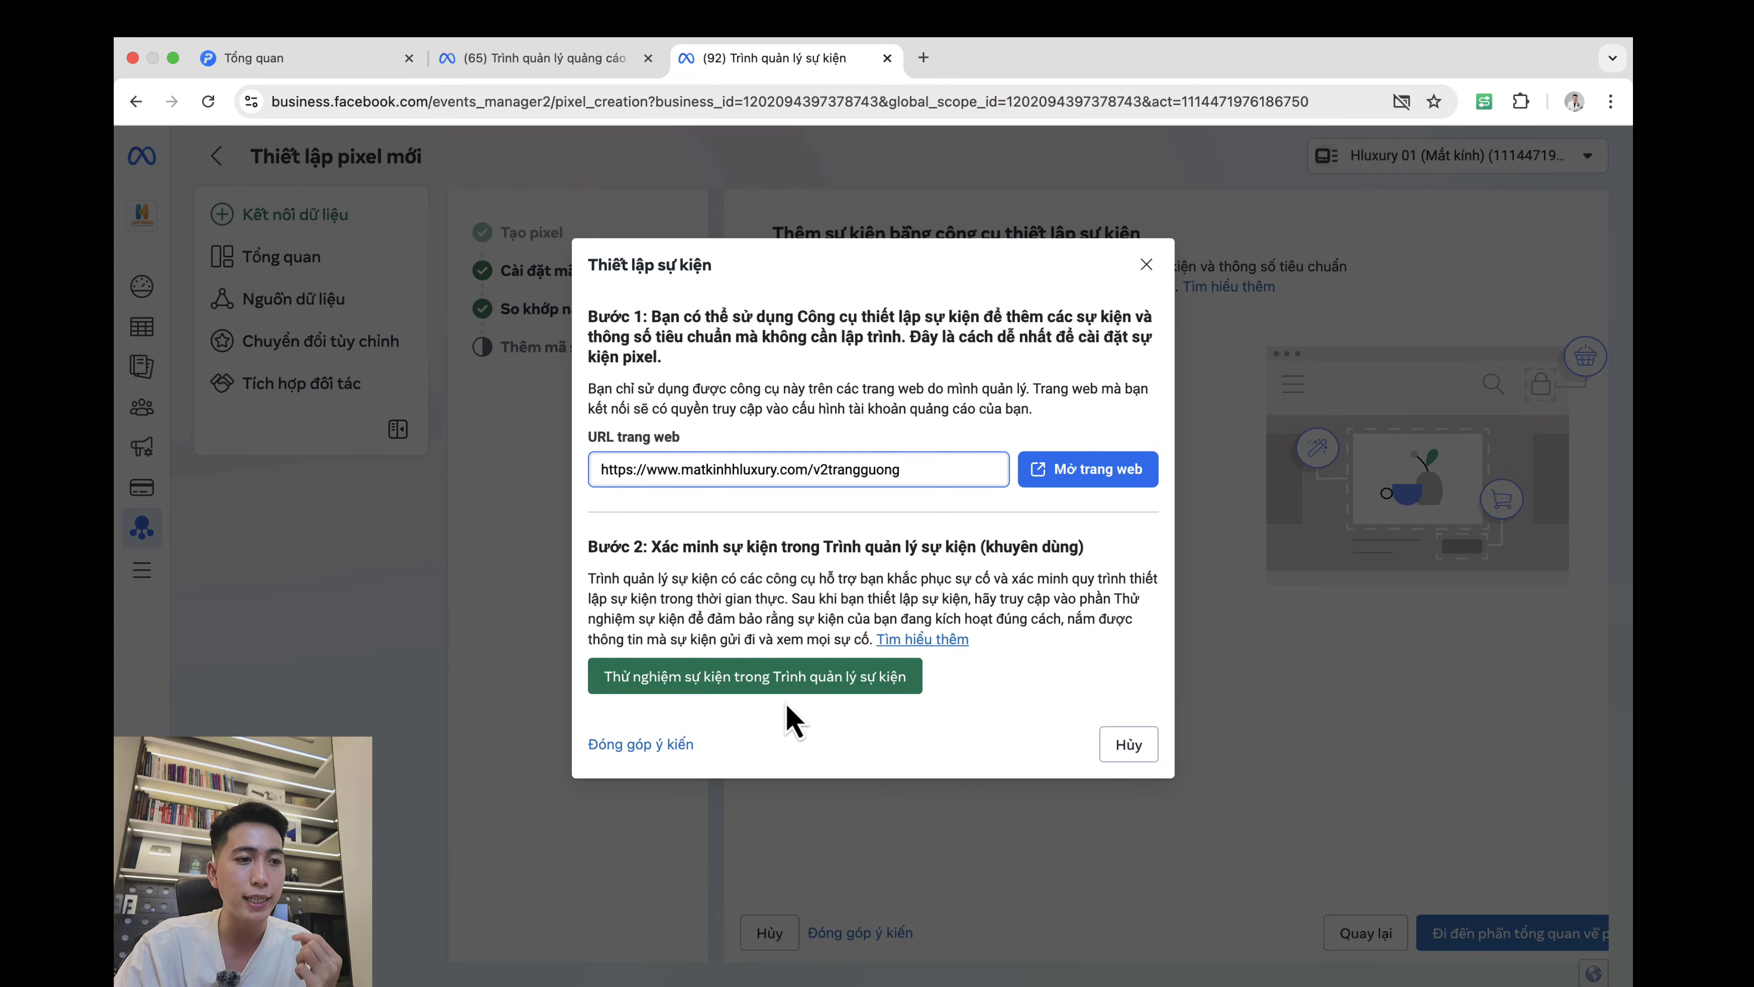
Step: Start an event test on the landing page and submit its prefilled order form with "1 Kính 249k + Freeship - Kèm hộp da"
click(690, 681)
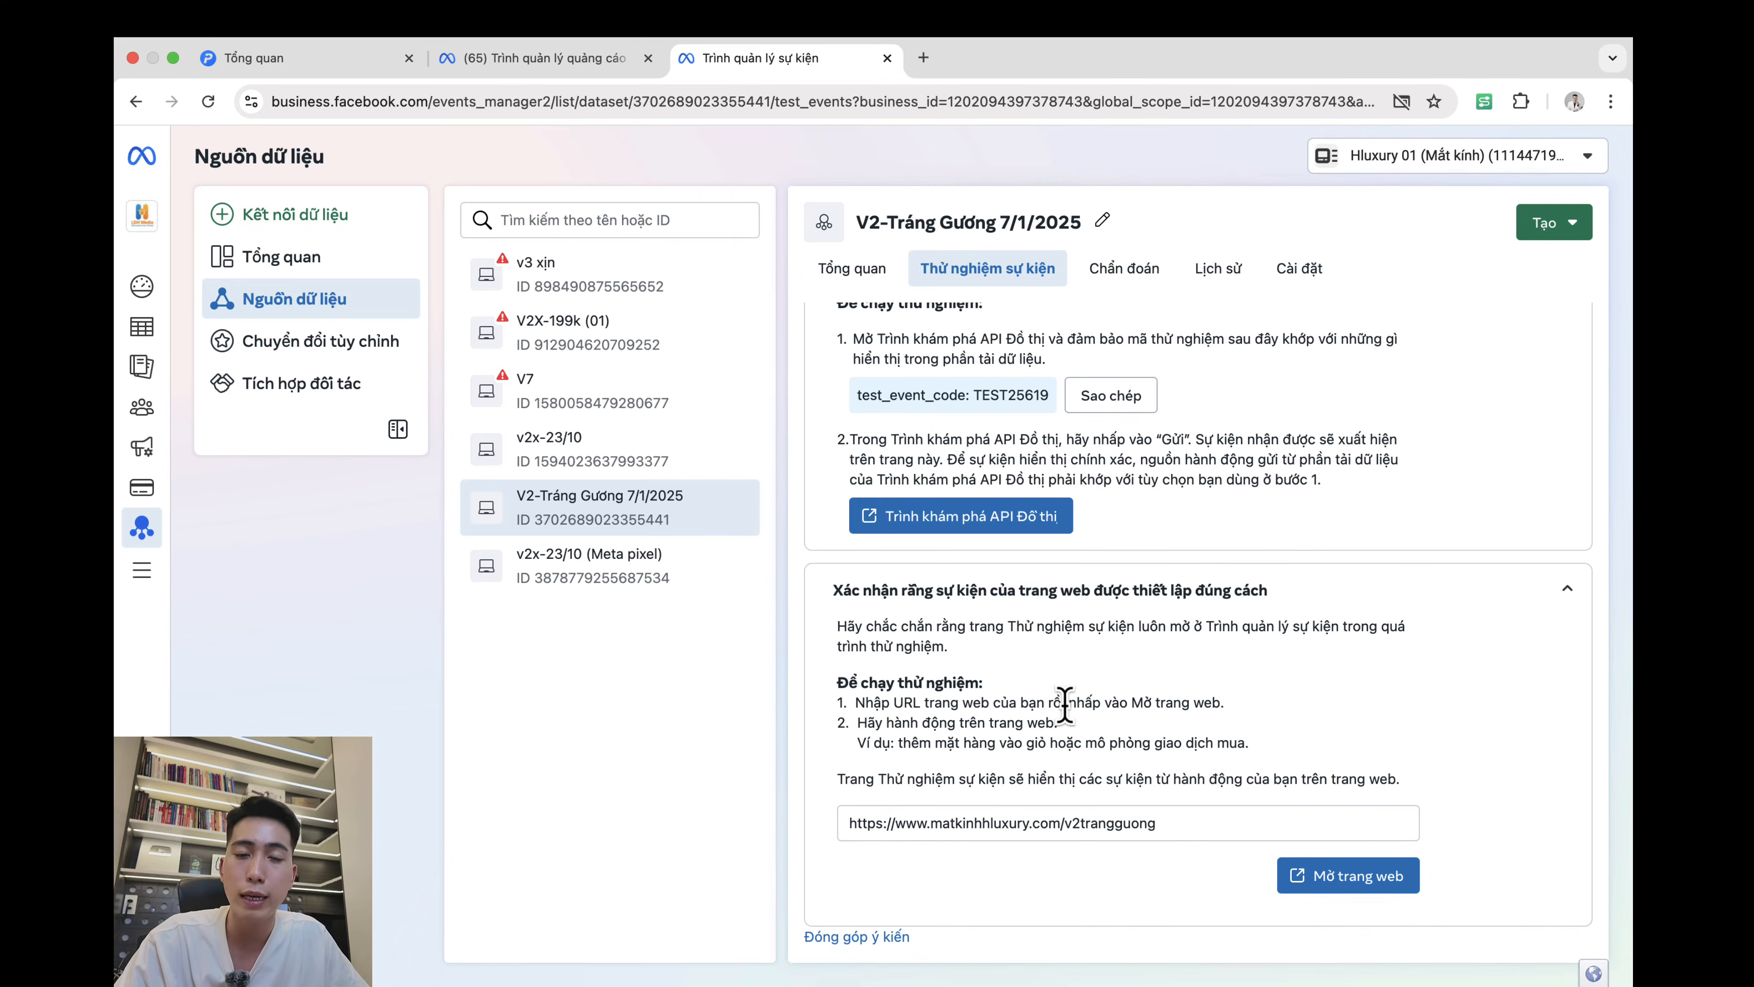
click(1353, 876)
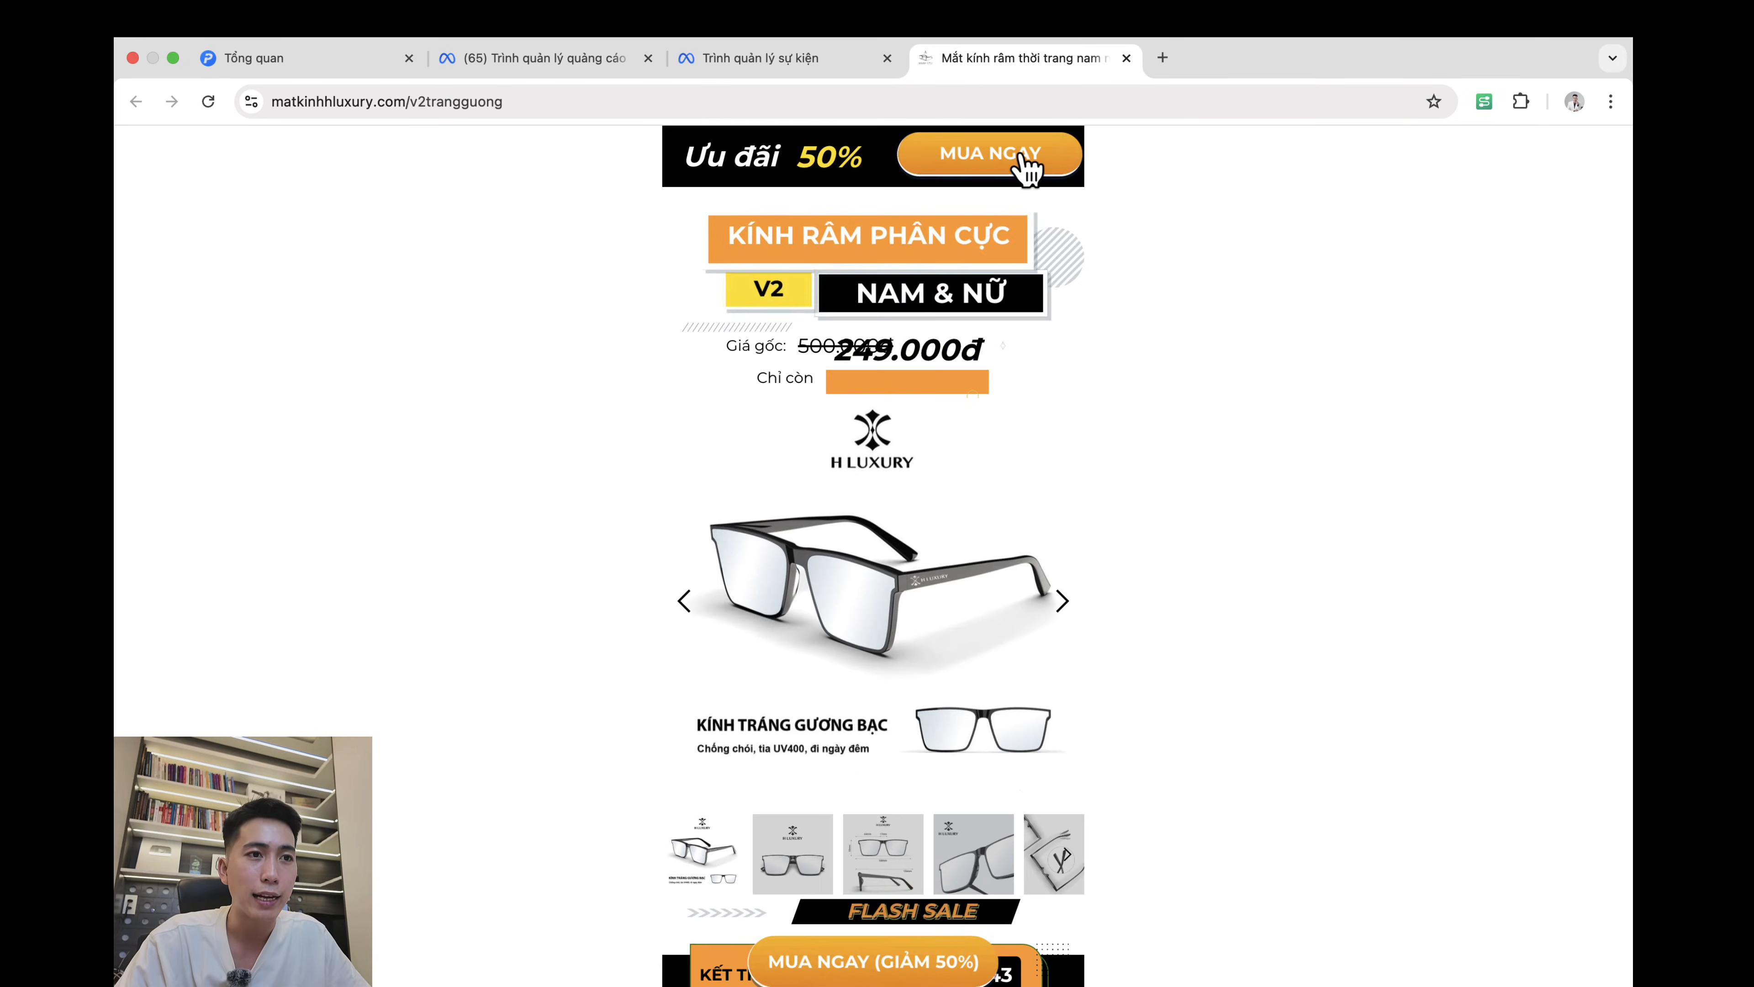
click(1027, 163)
click(840, 617)
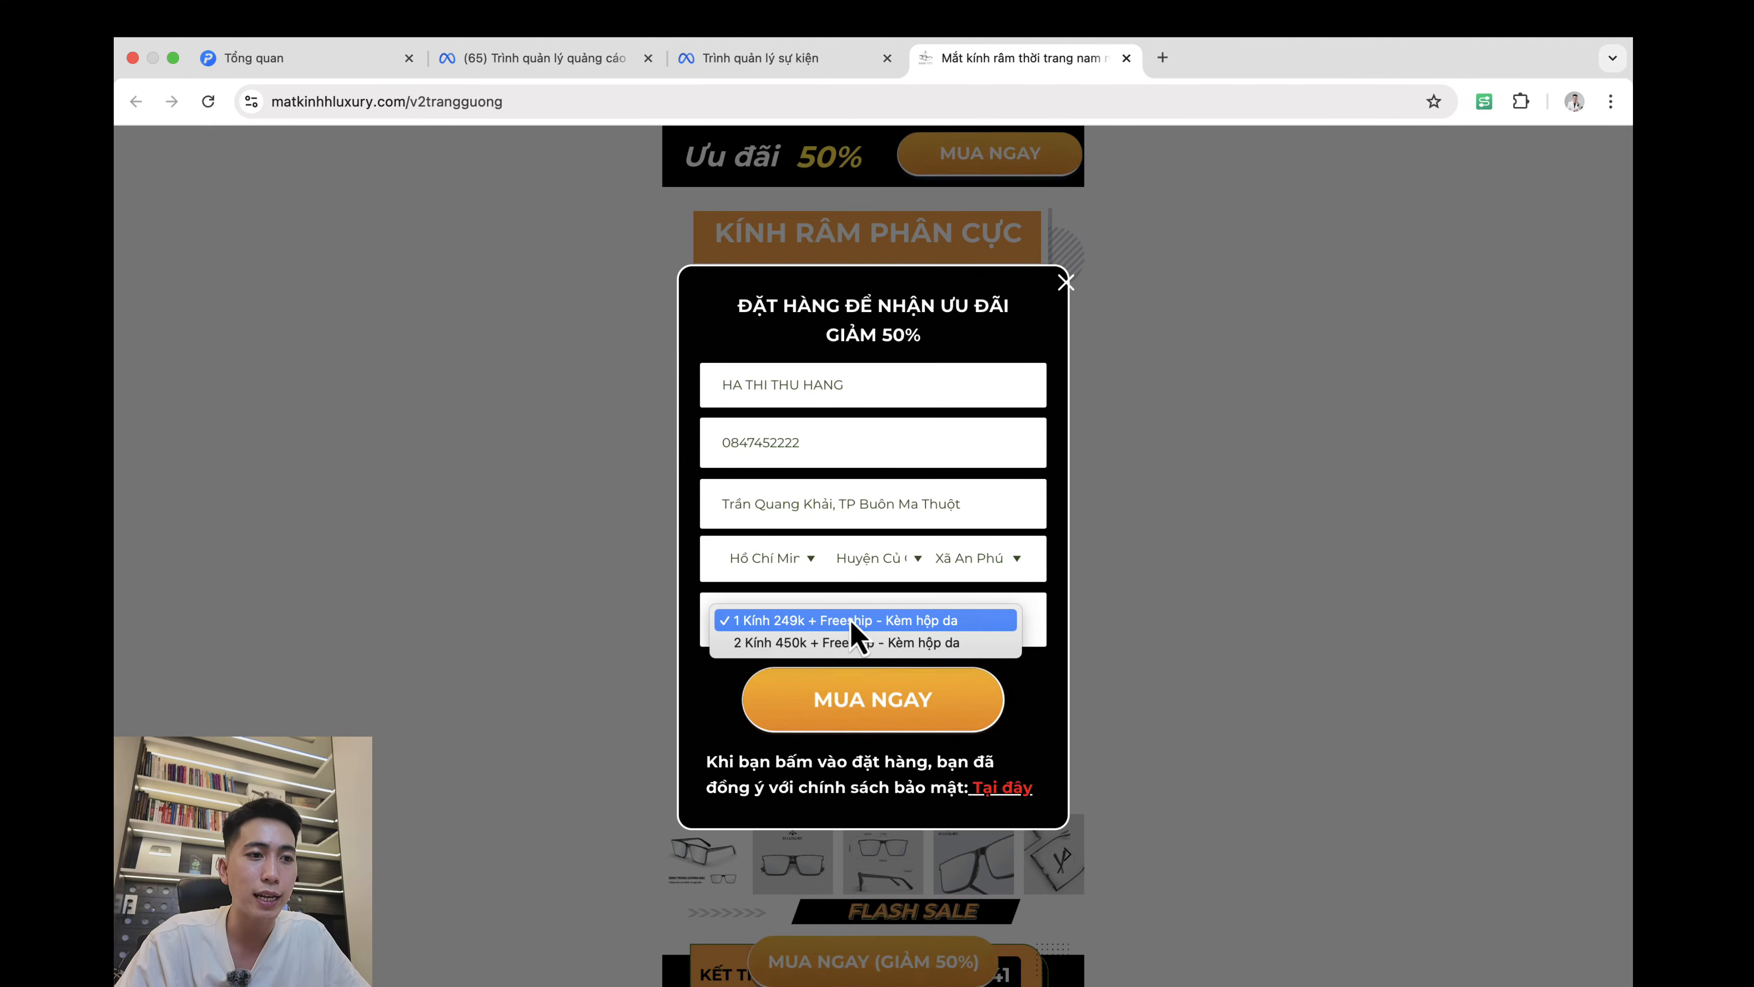
click(855, 618)
click(924, 713)
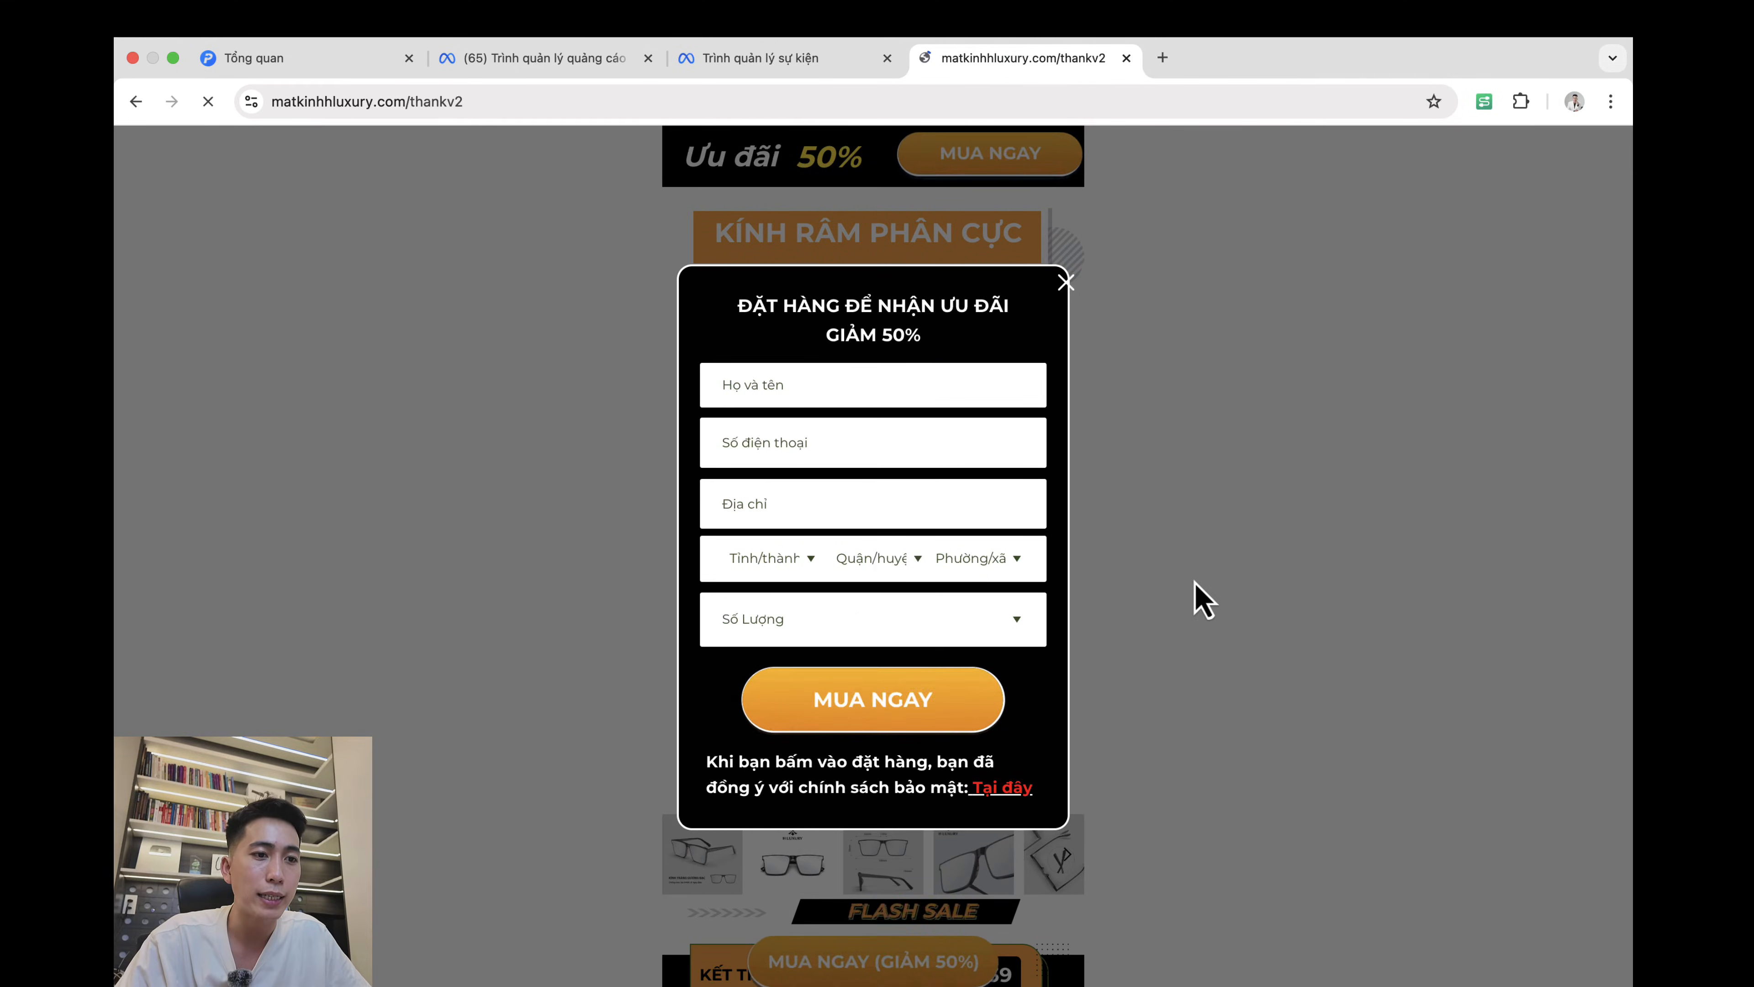
Step: Check the received test events in Events Manager and examine the details of the Xem nội dung event
scroll(823, 145, down, 5)
key(ctrl+shift+Tab)
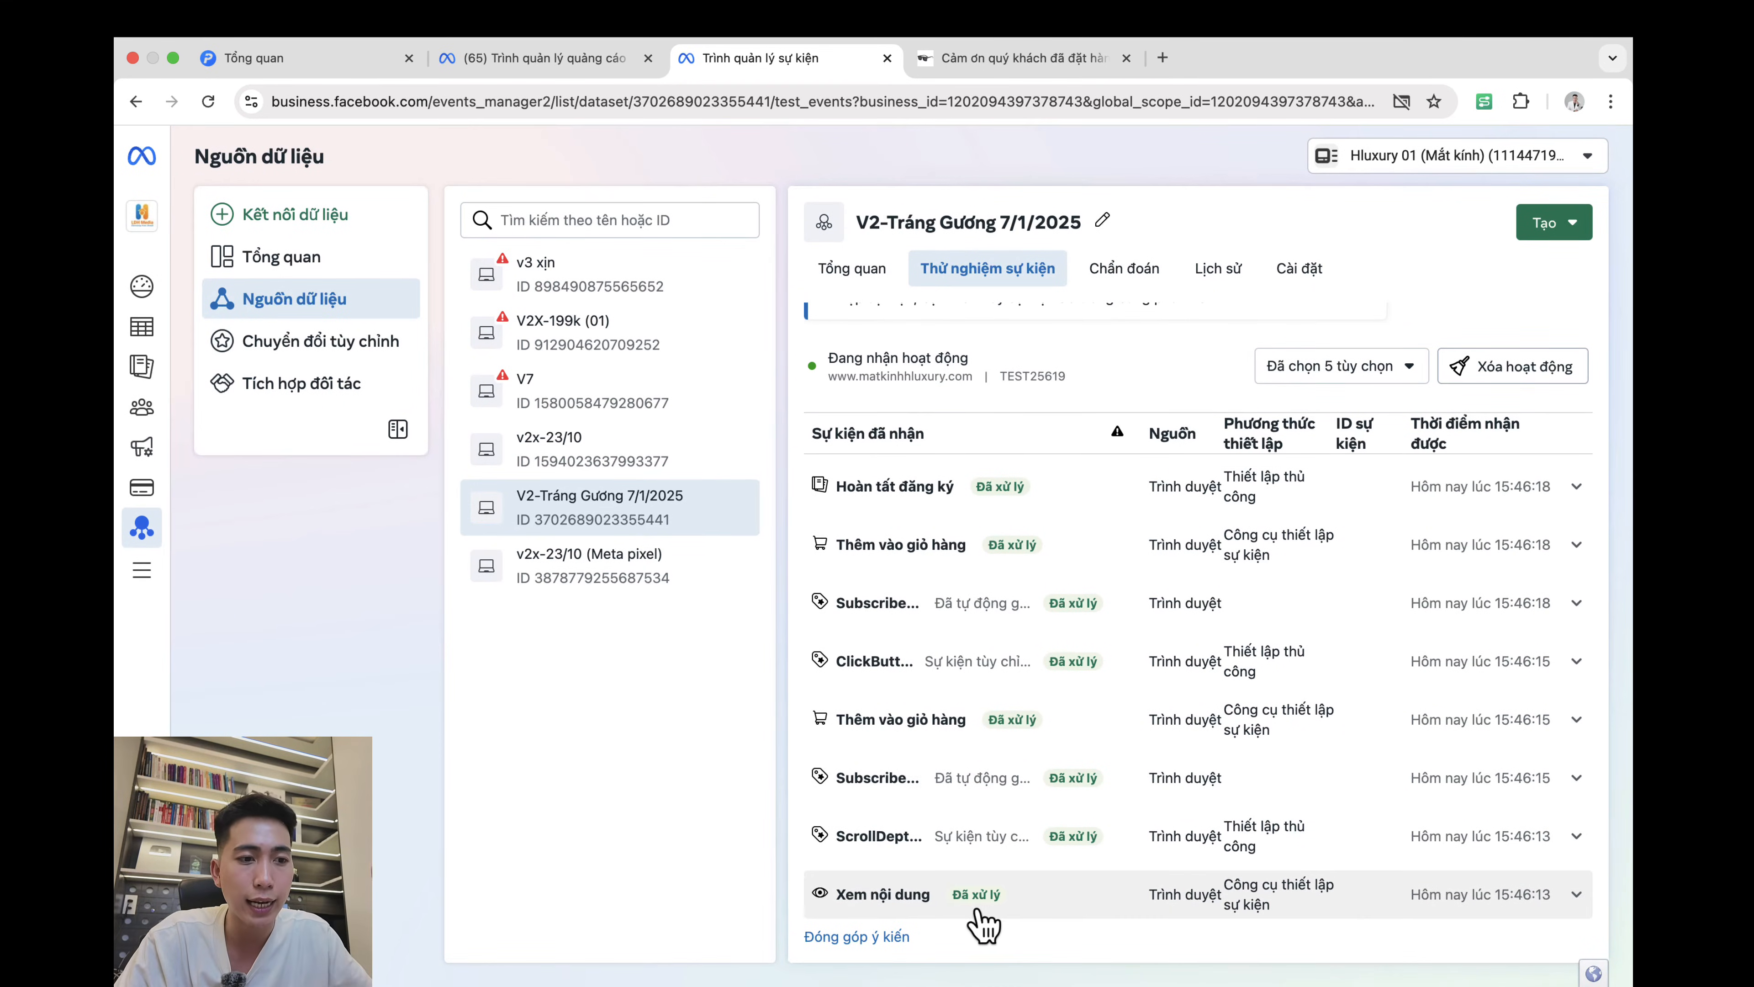
click(1032, 897)
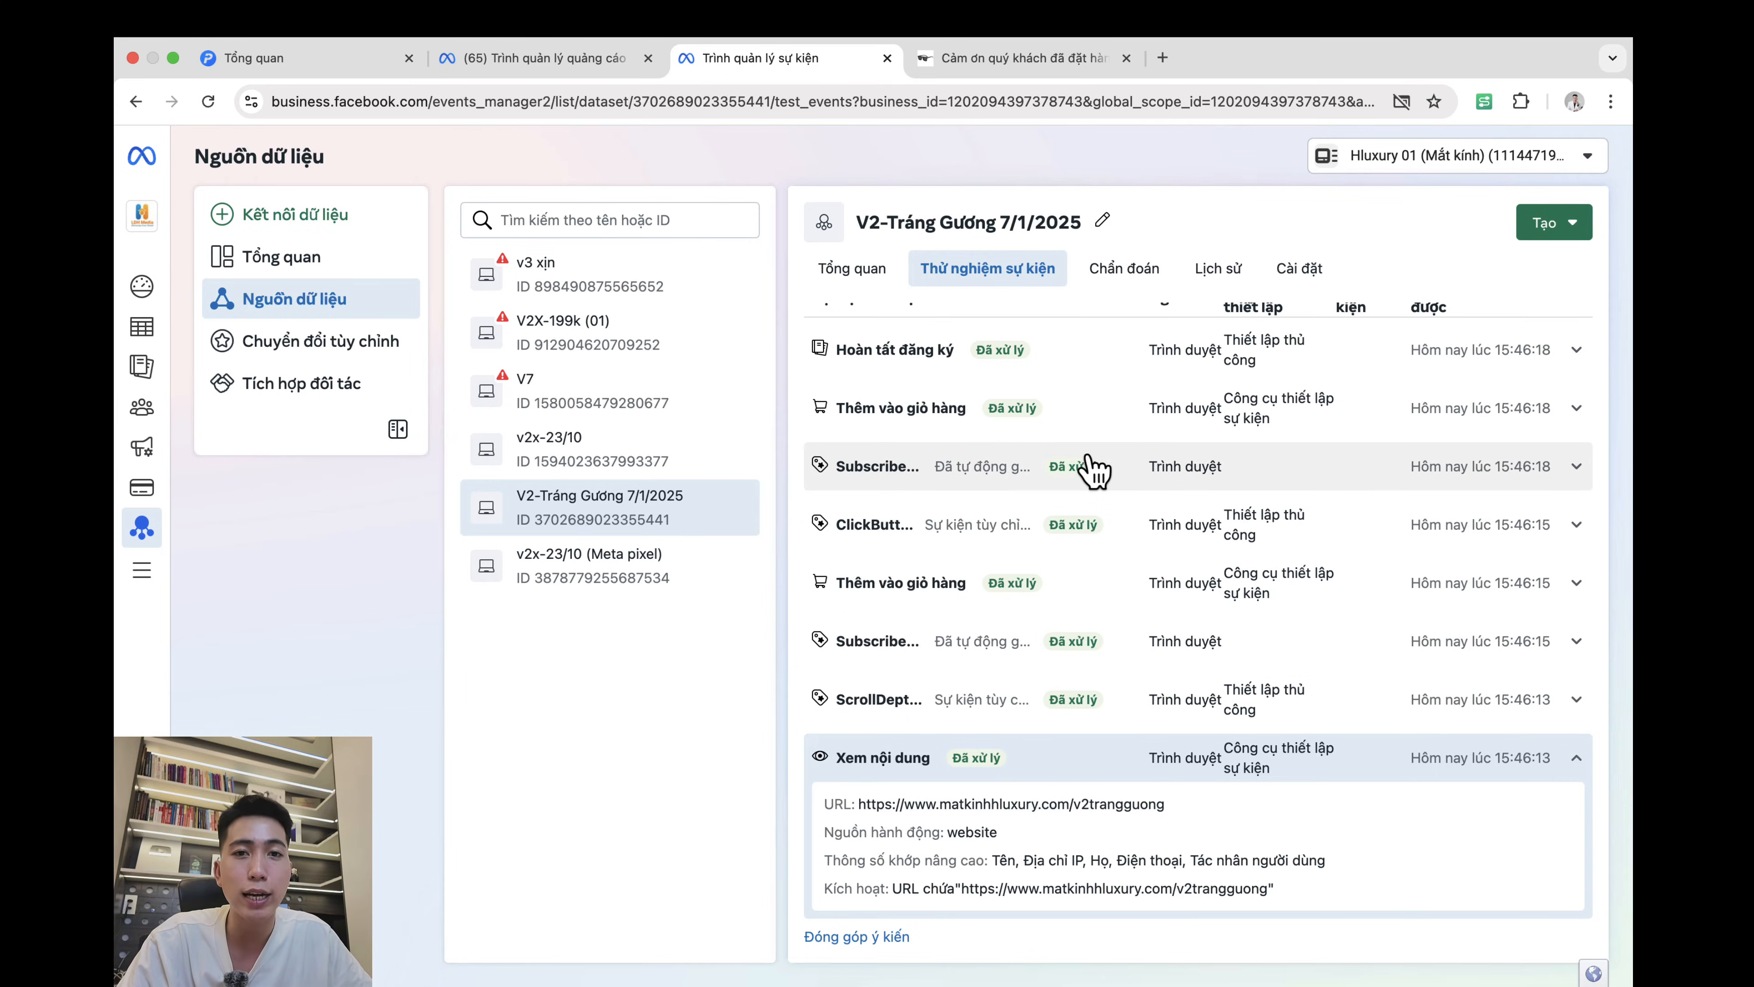
Step: In the Nhóm 1 ad set, select the V2-Tráng Gương 7/1/2025 dataset and Hoàn tất đăng ký as the conversion event
click(537, 58)
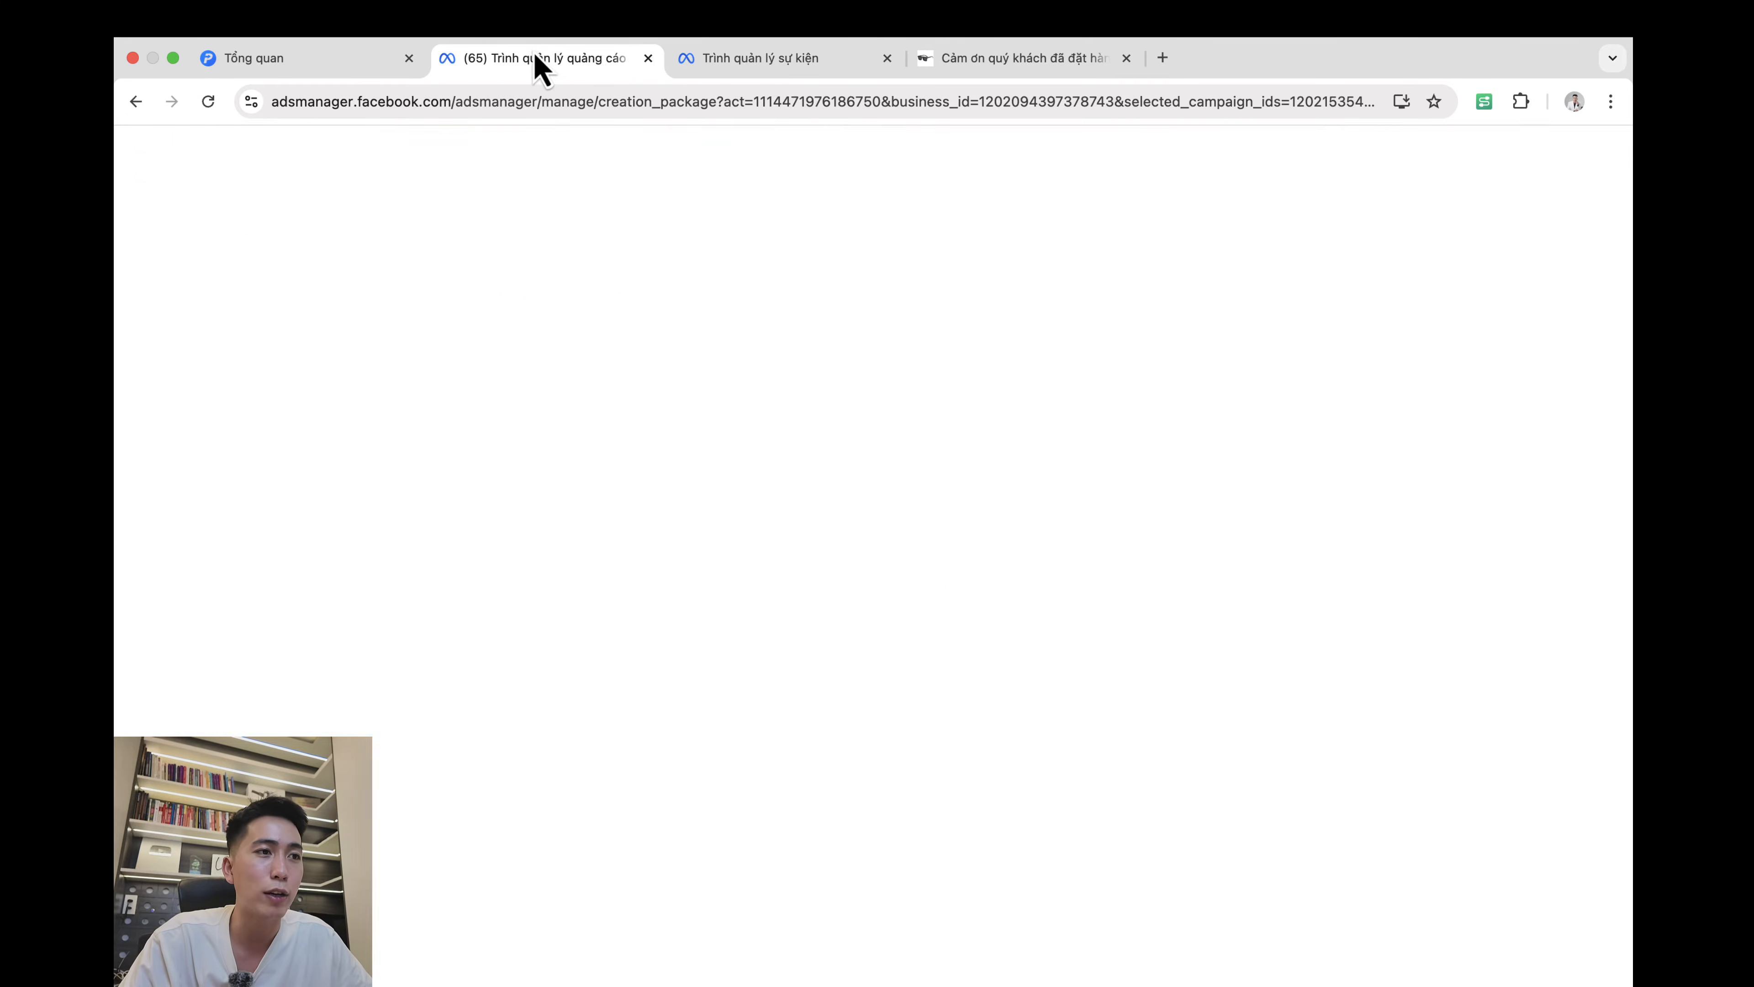
click(1152, 286)
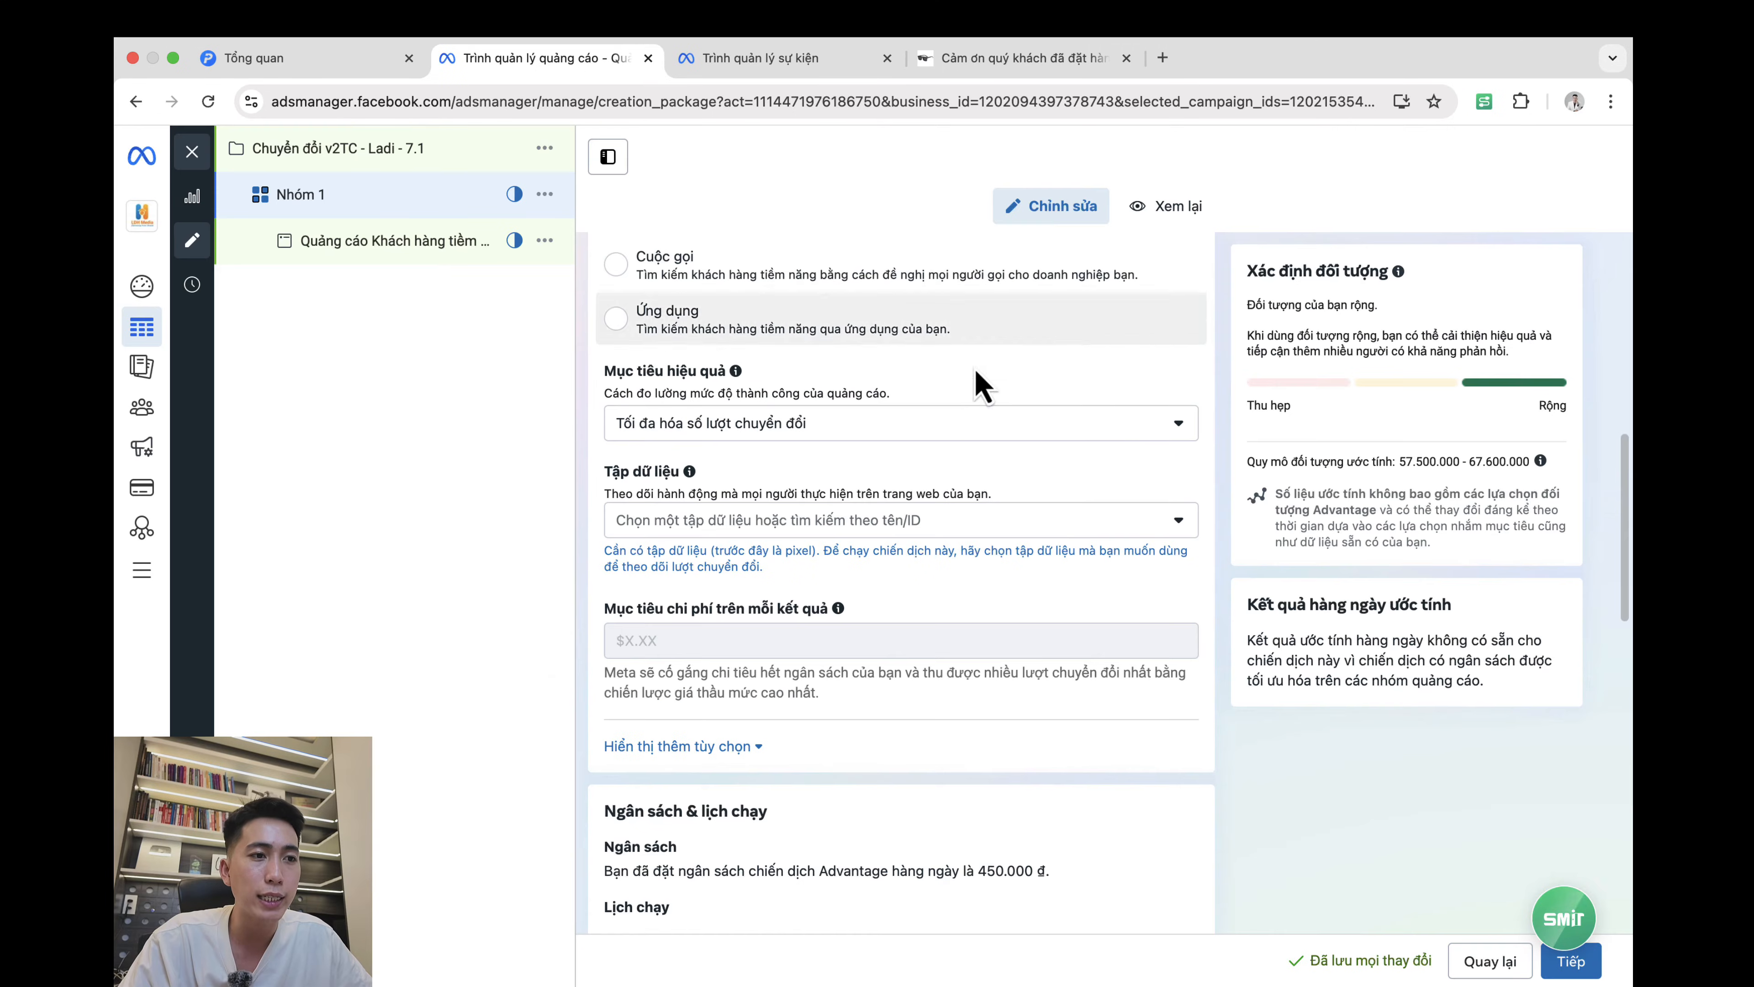
click(730, 524)
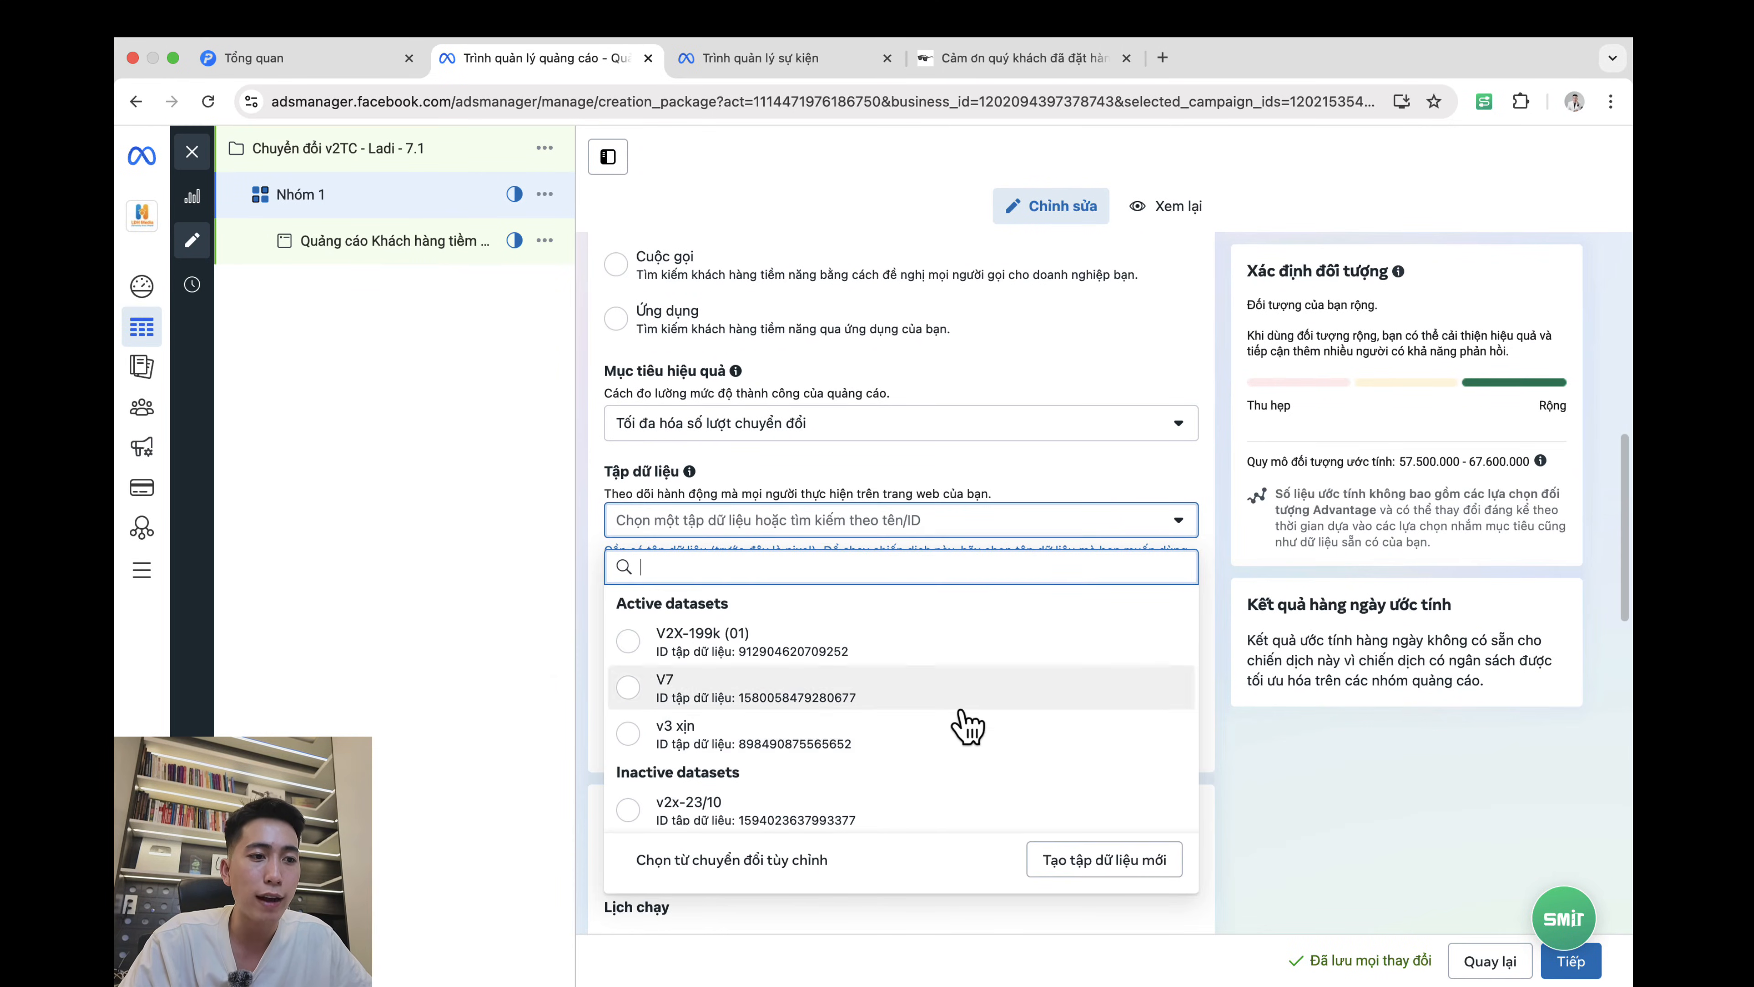
scroll(967, 725, down, 2)
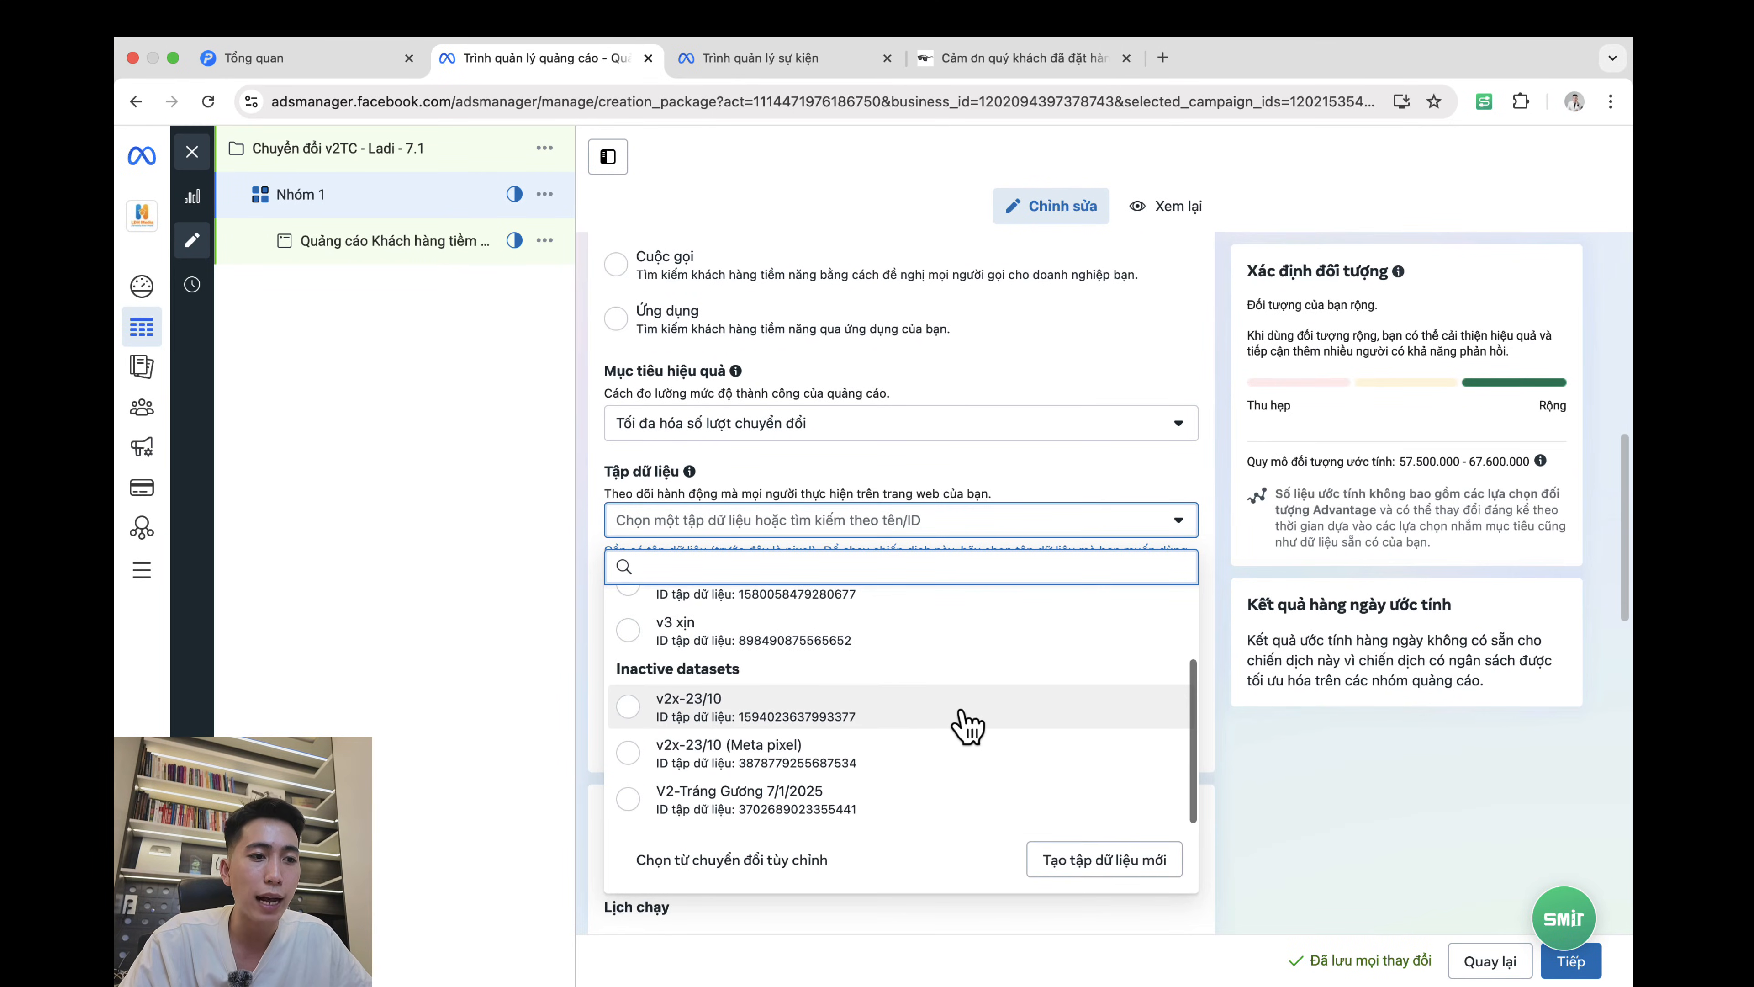
click(766, 802)
scroll(1008, 722, down, 1)
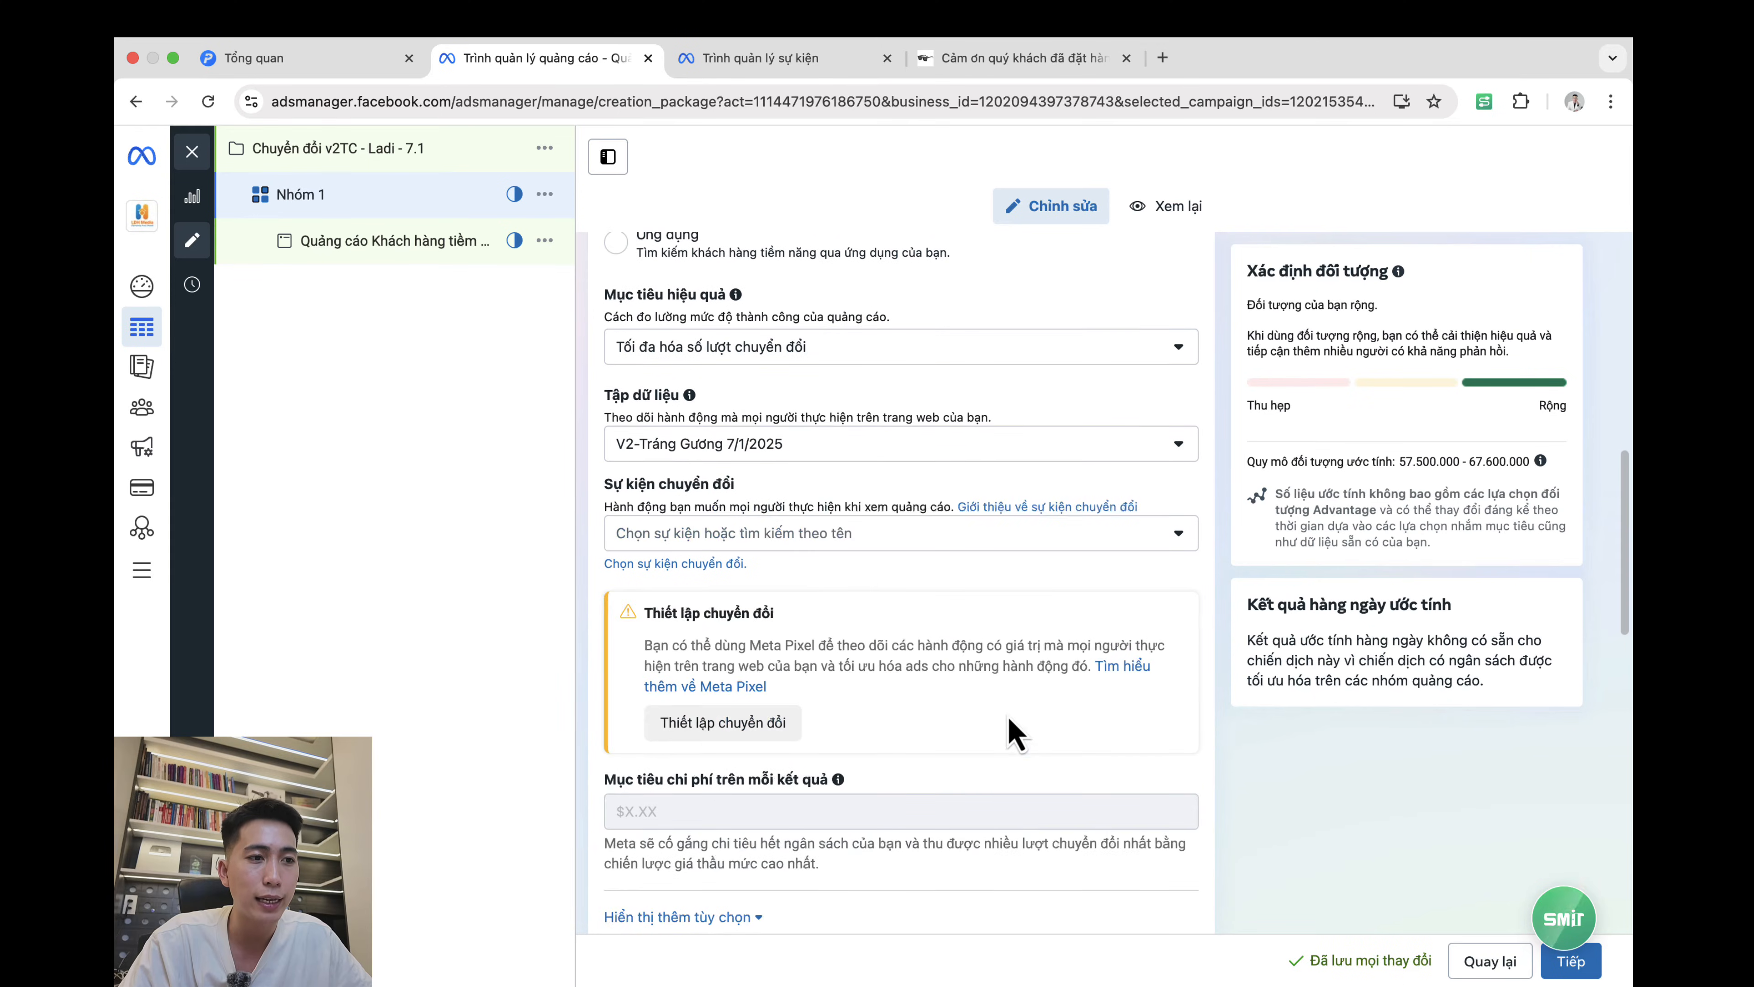
click(832, 549)
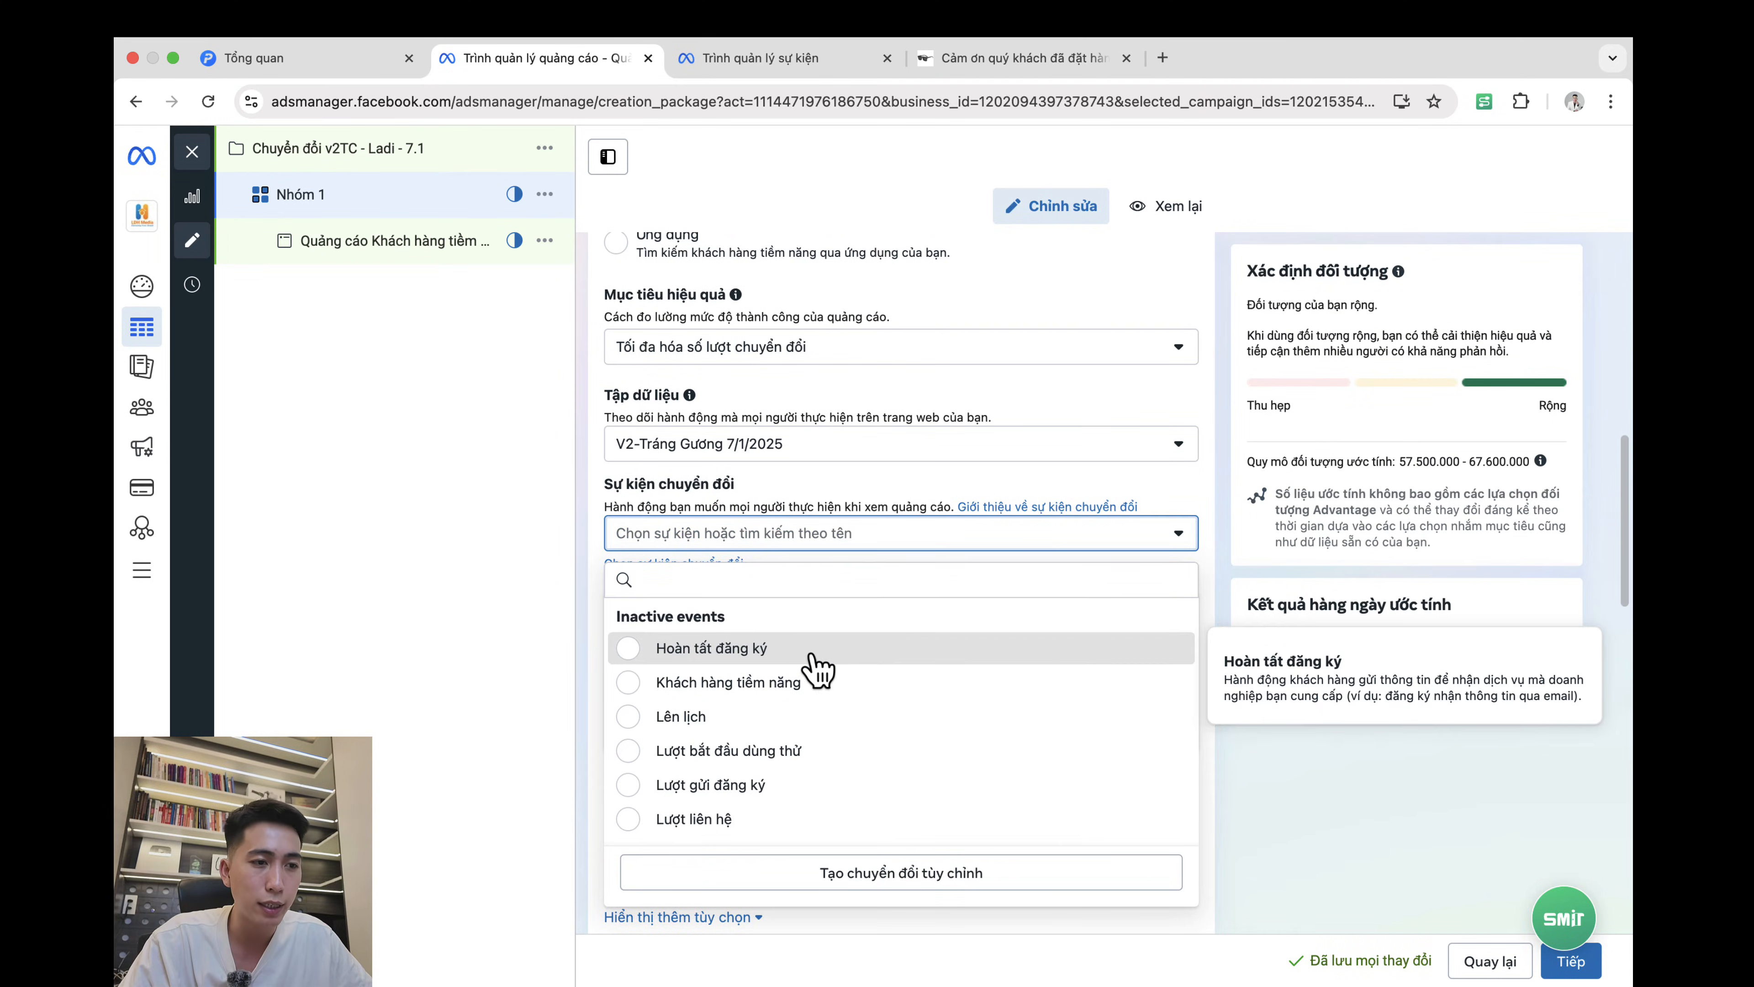
click(801, 653)
Step: Start setting up a custom conversion for the dataset and name it HOÀN TẤT ĐĂNG KÝ
click(774, 694)
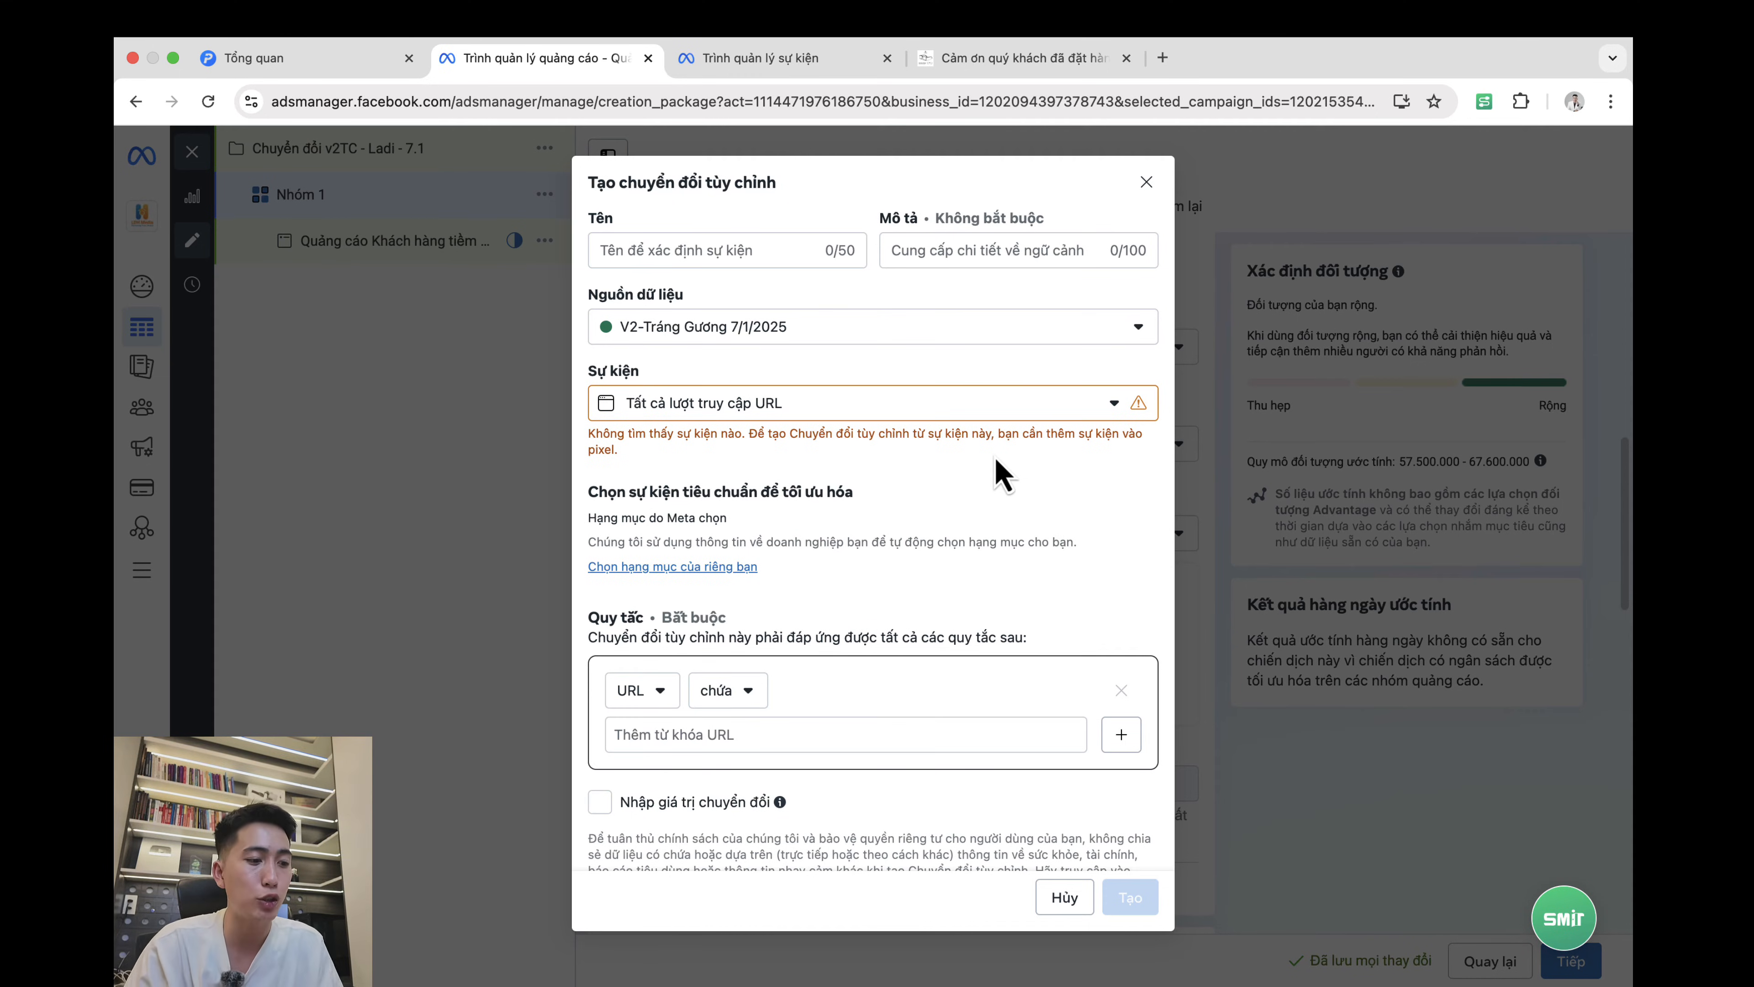
click(686, 245)
text(HOÀN TẤT ĐĂNG KÝ)
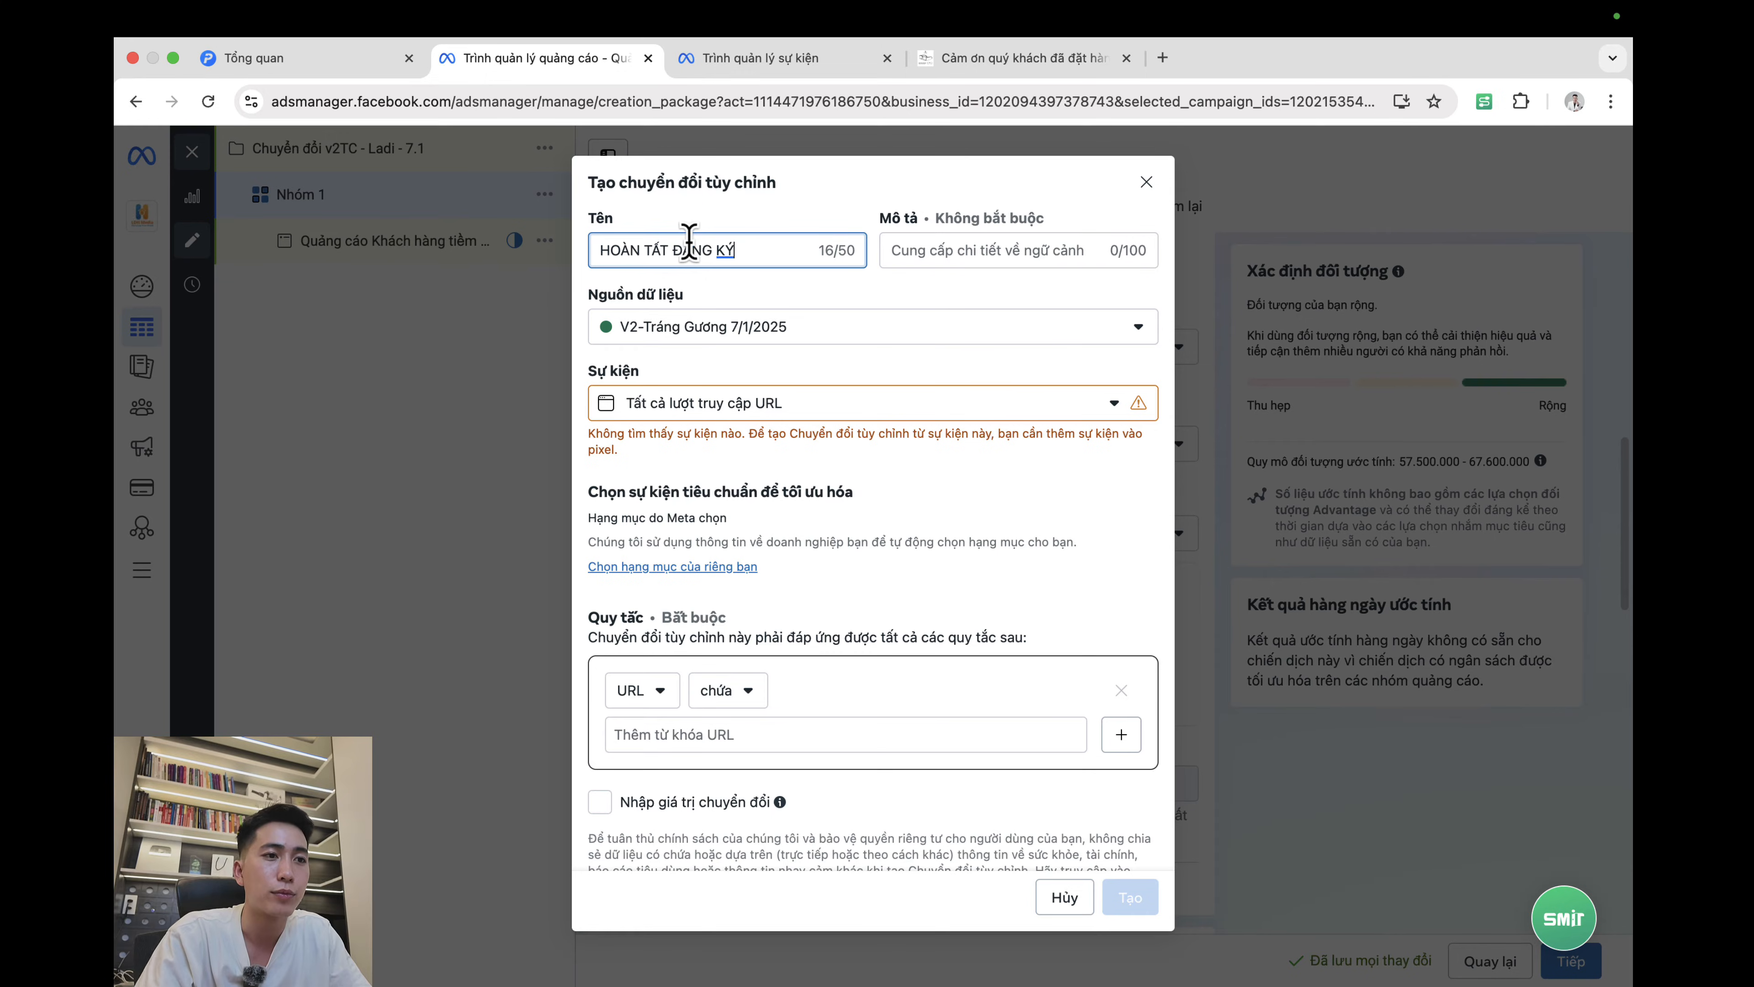
triple_click(689, 243)
click(905, 459)
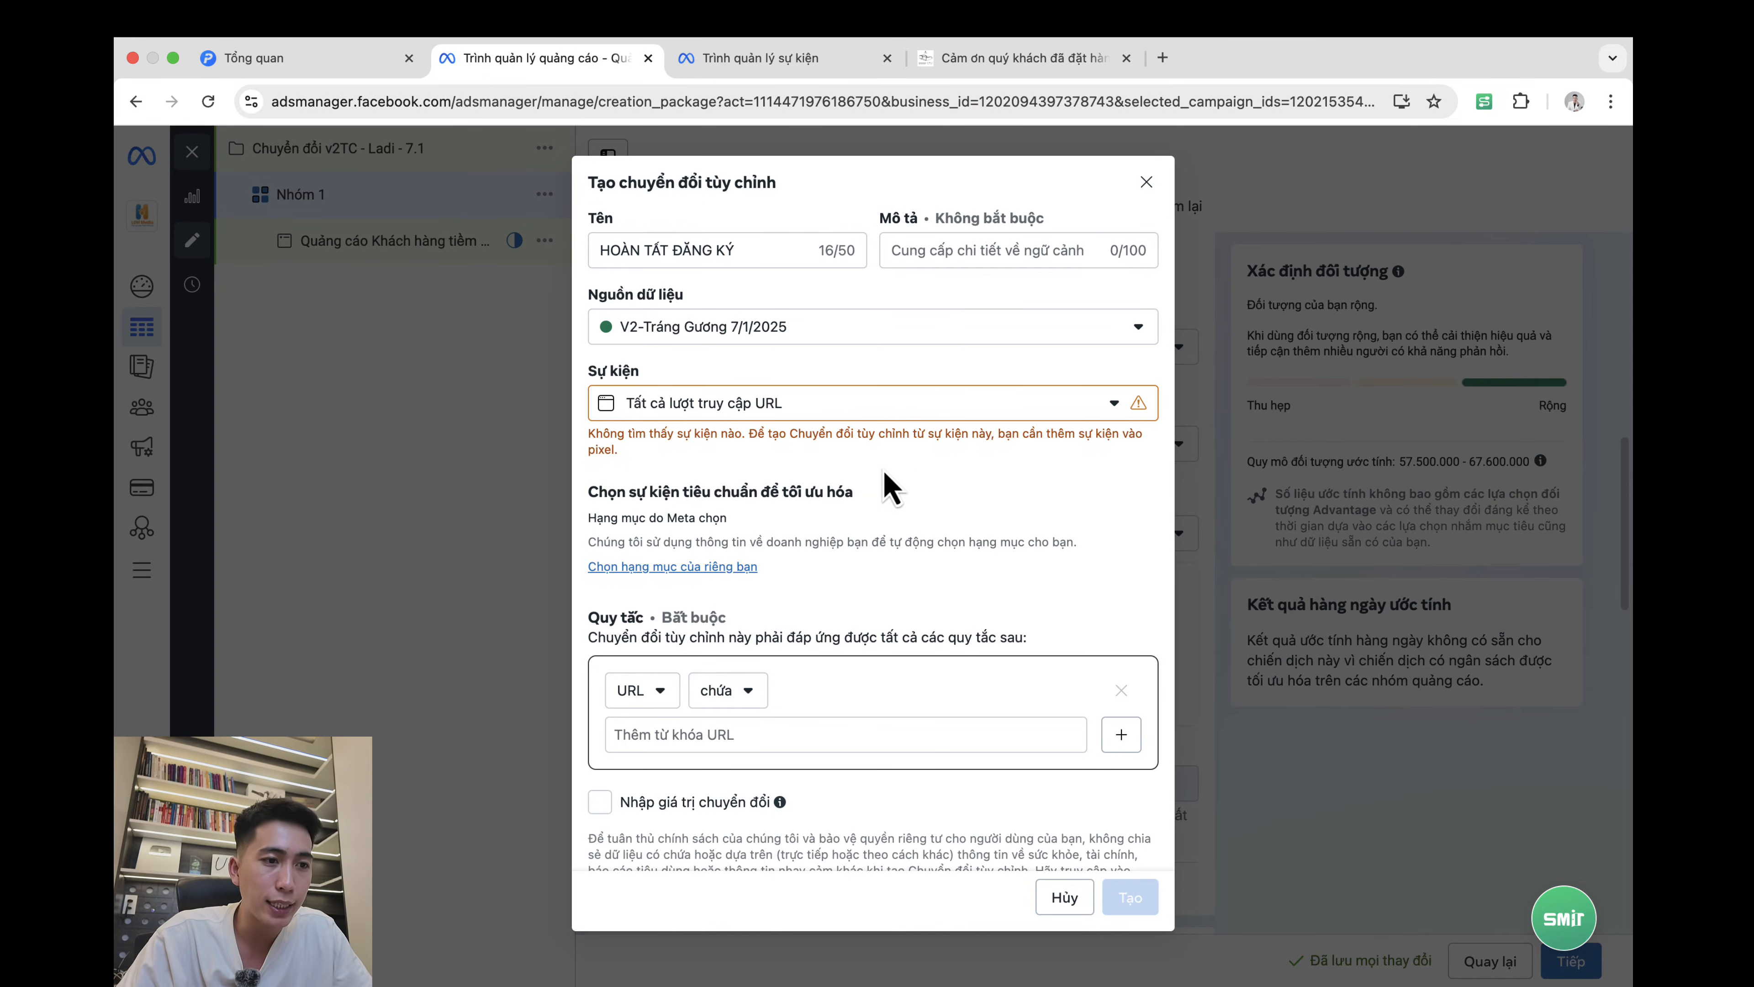
click(1036, 59)
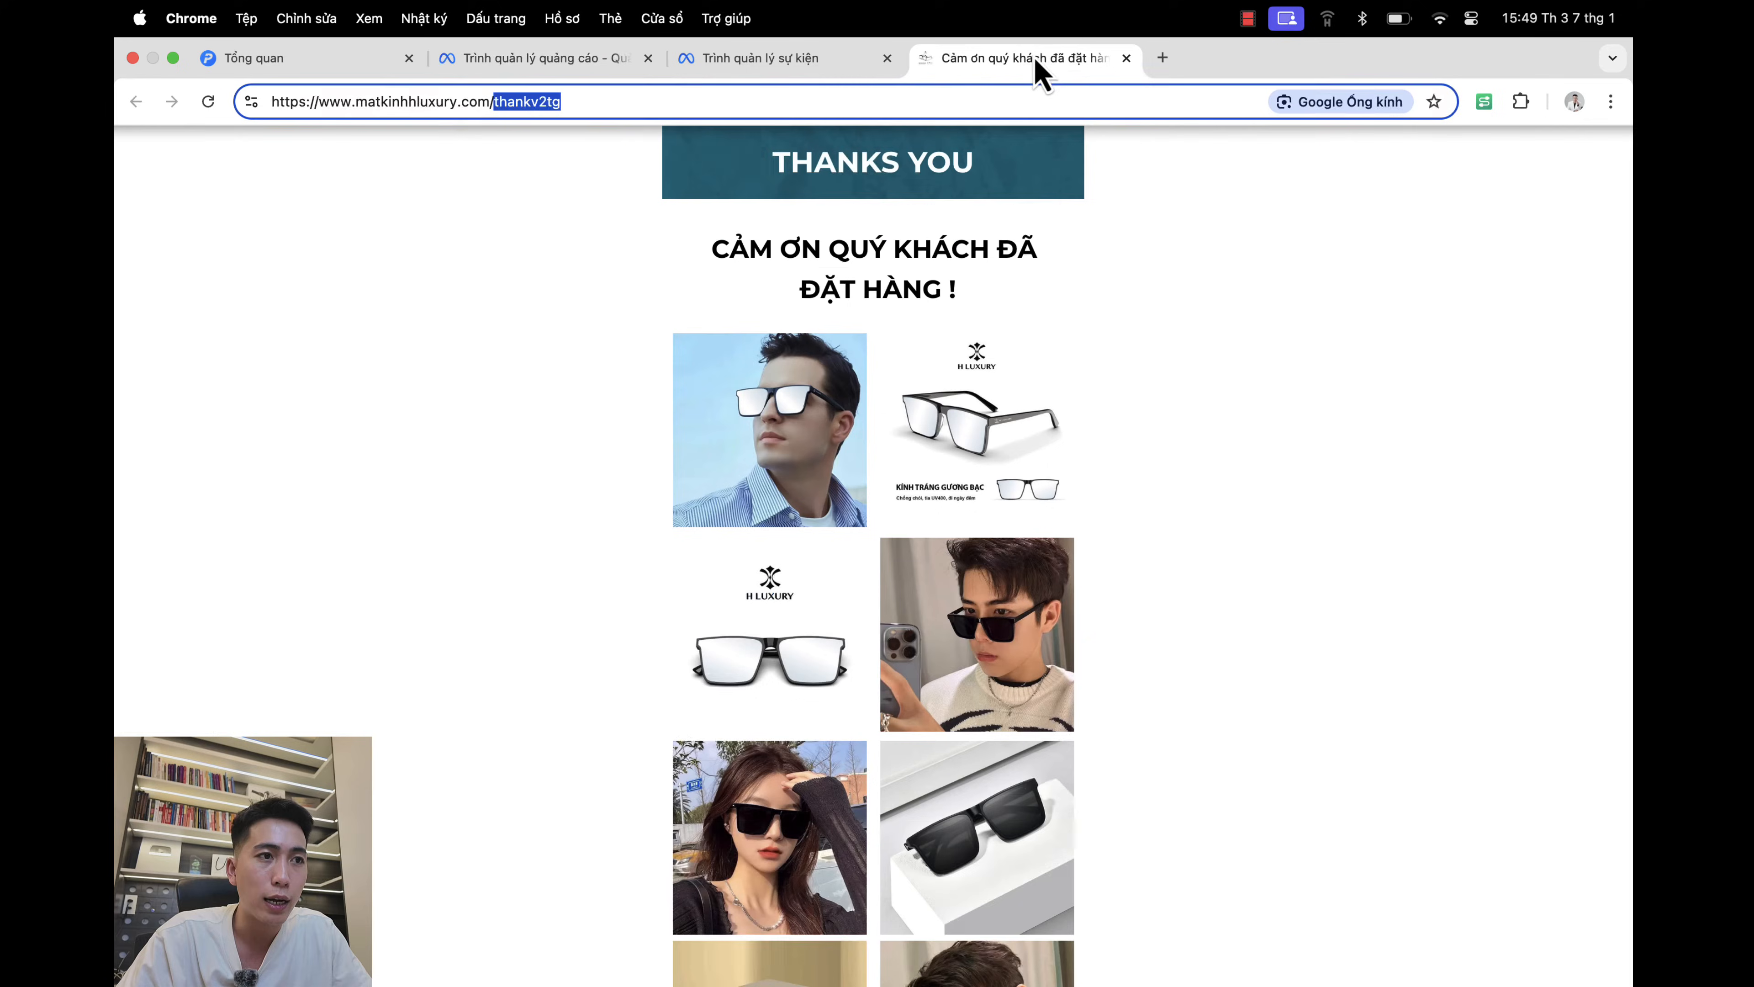
key(super+a)
key(super+c)
click(526, 59)
key(super+v)
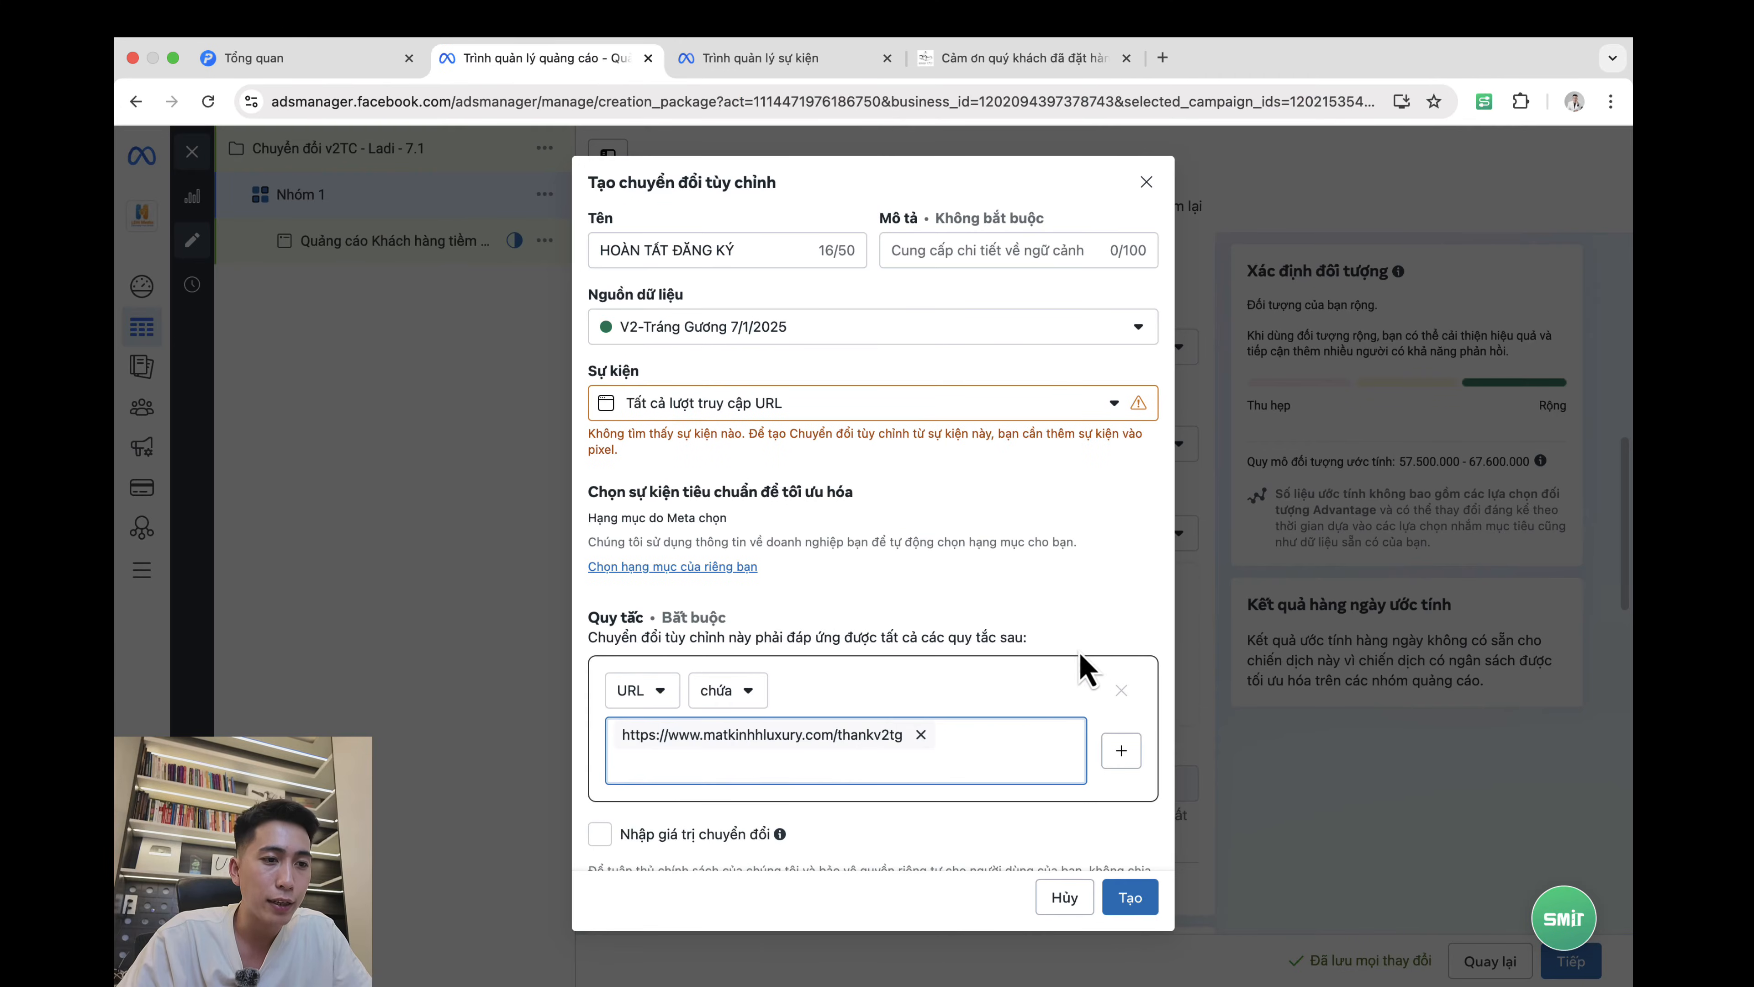
Step: Give the custom conversion a value of 249000 đ, create it and close the success dialog
scroll(1077, 648, down, 2)
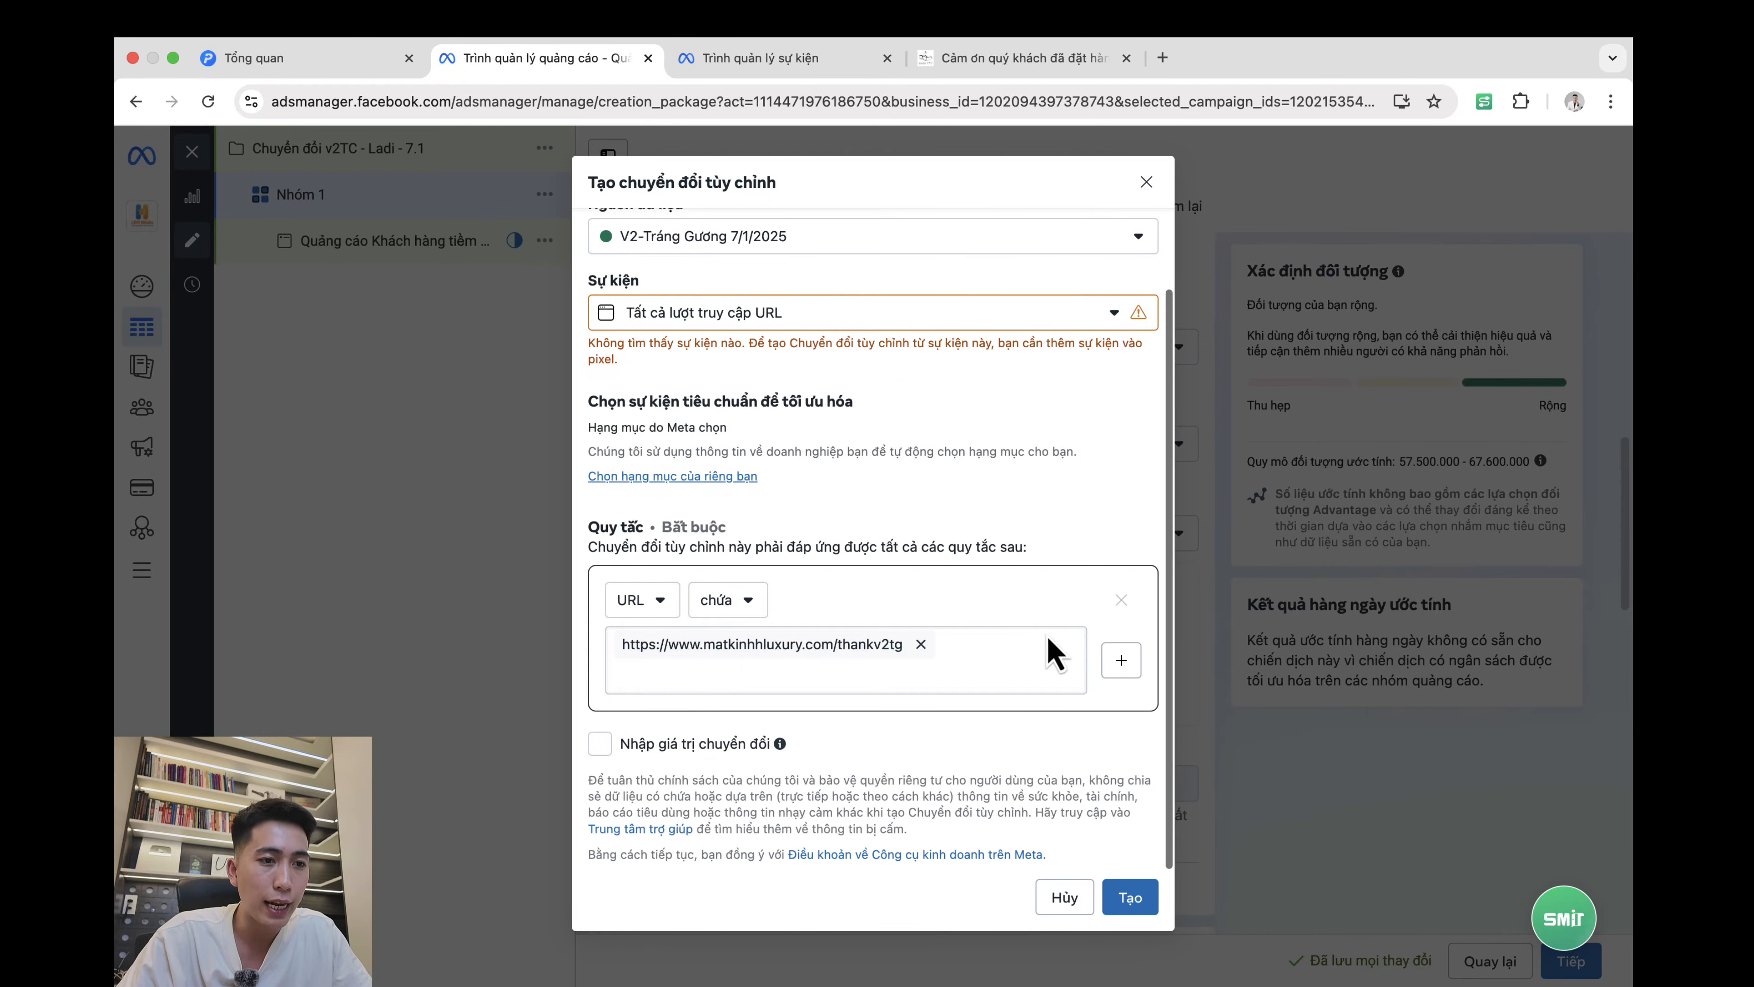
drag(706, 746, 716, 752)
click(749, 754)
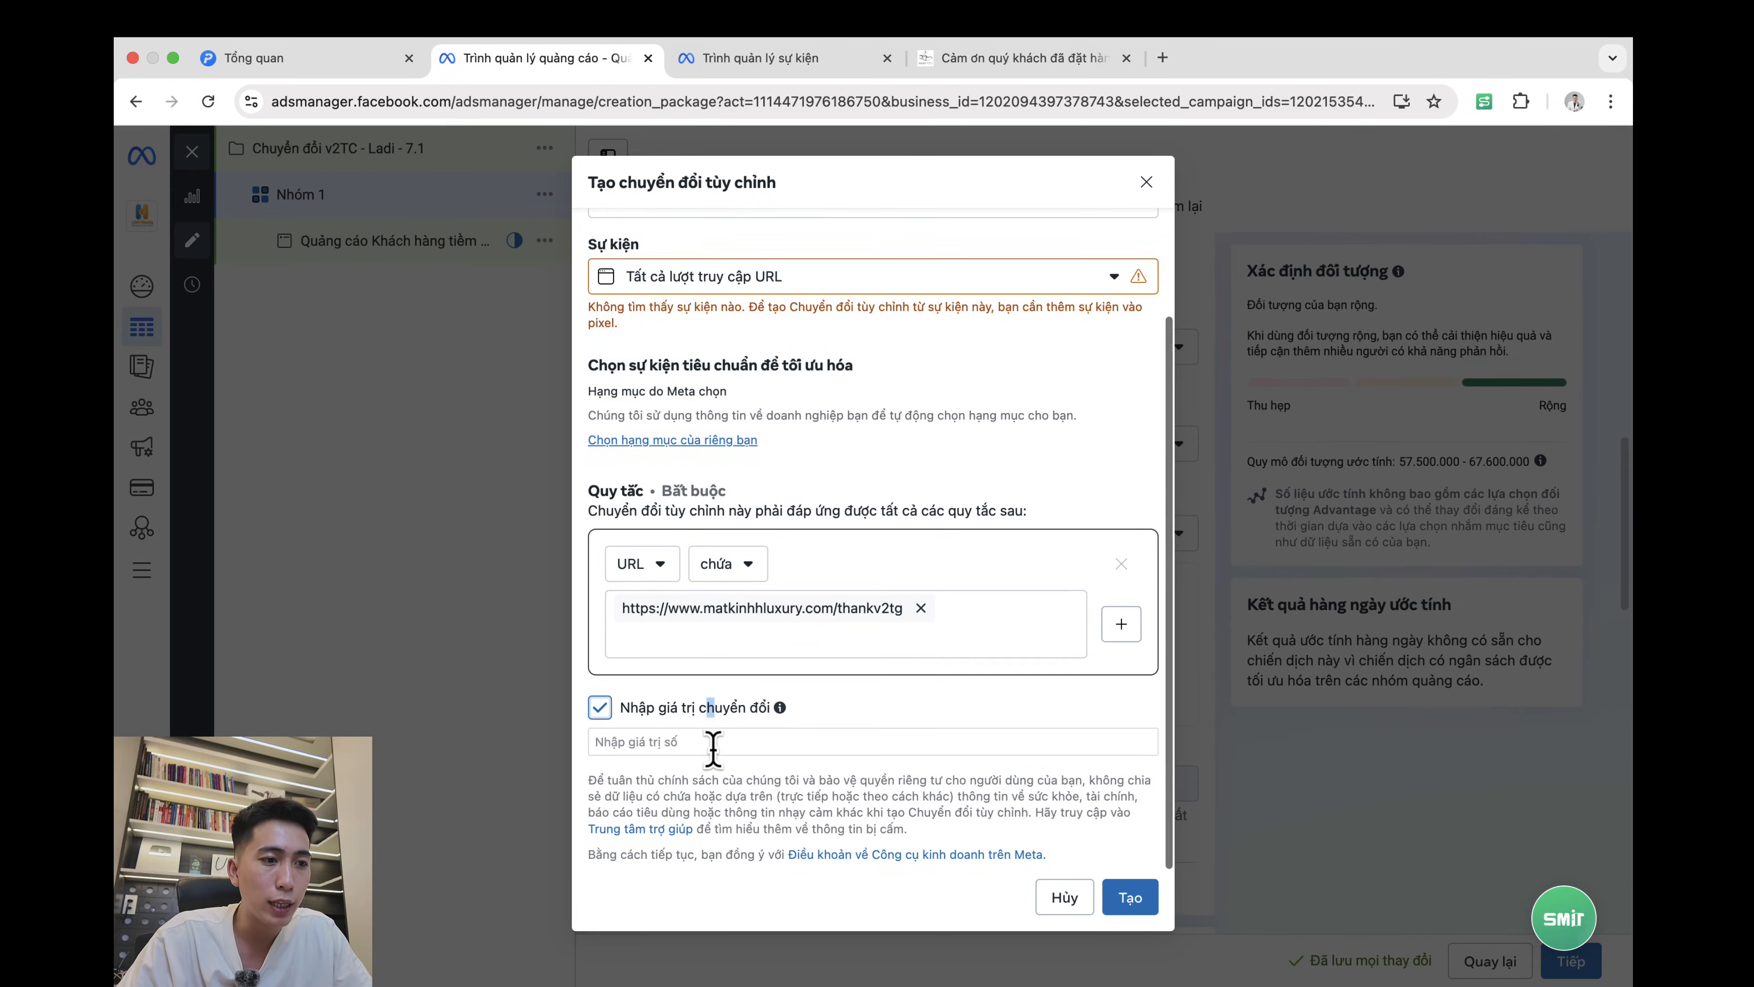
click(712, 743)
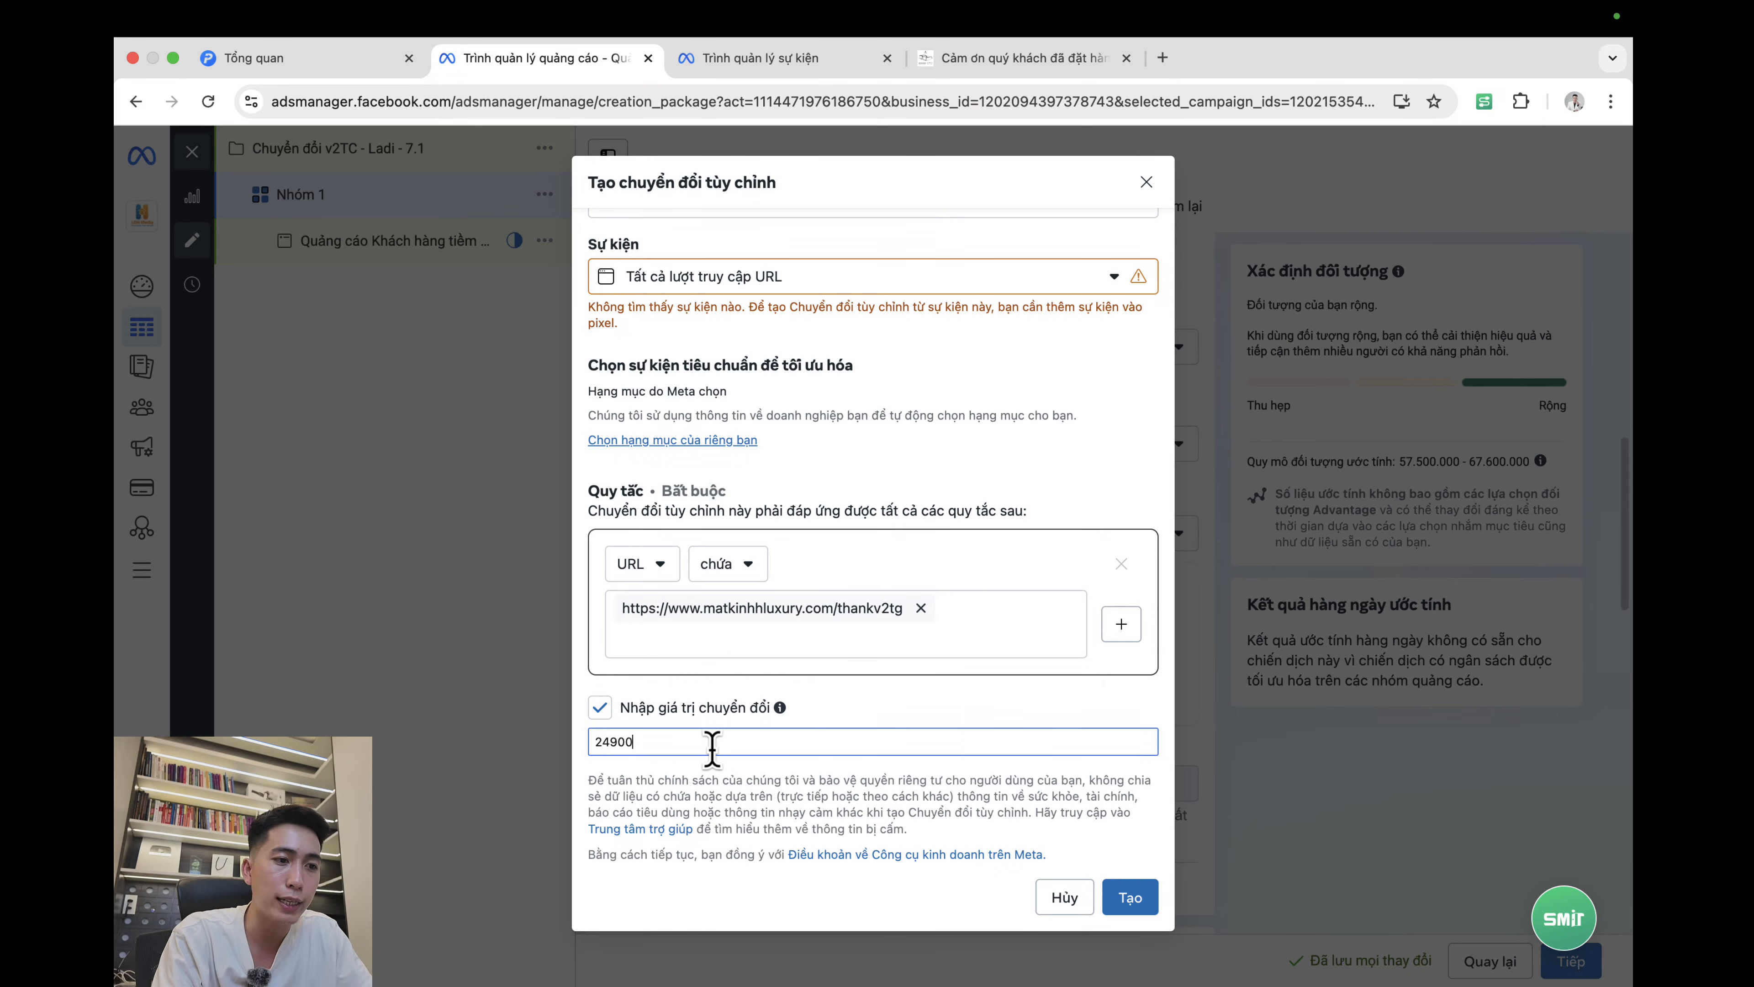
click(939, 713)
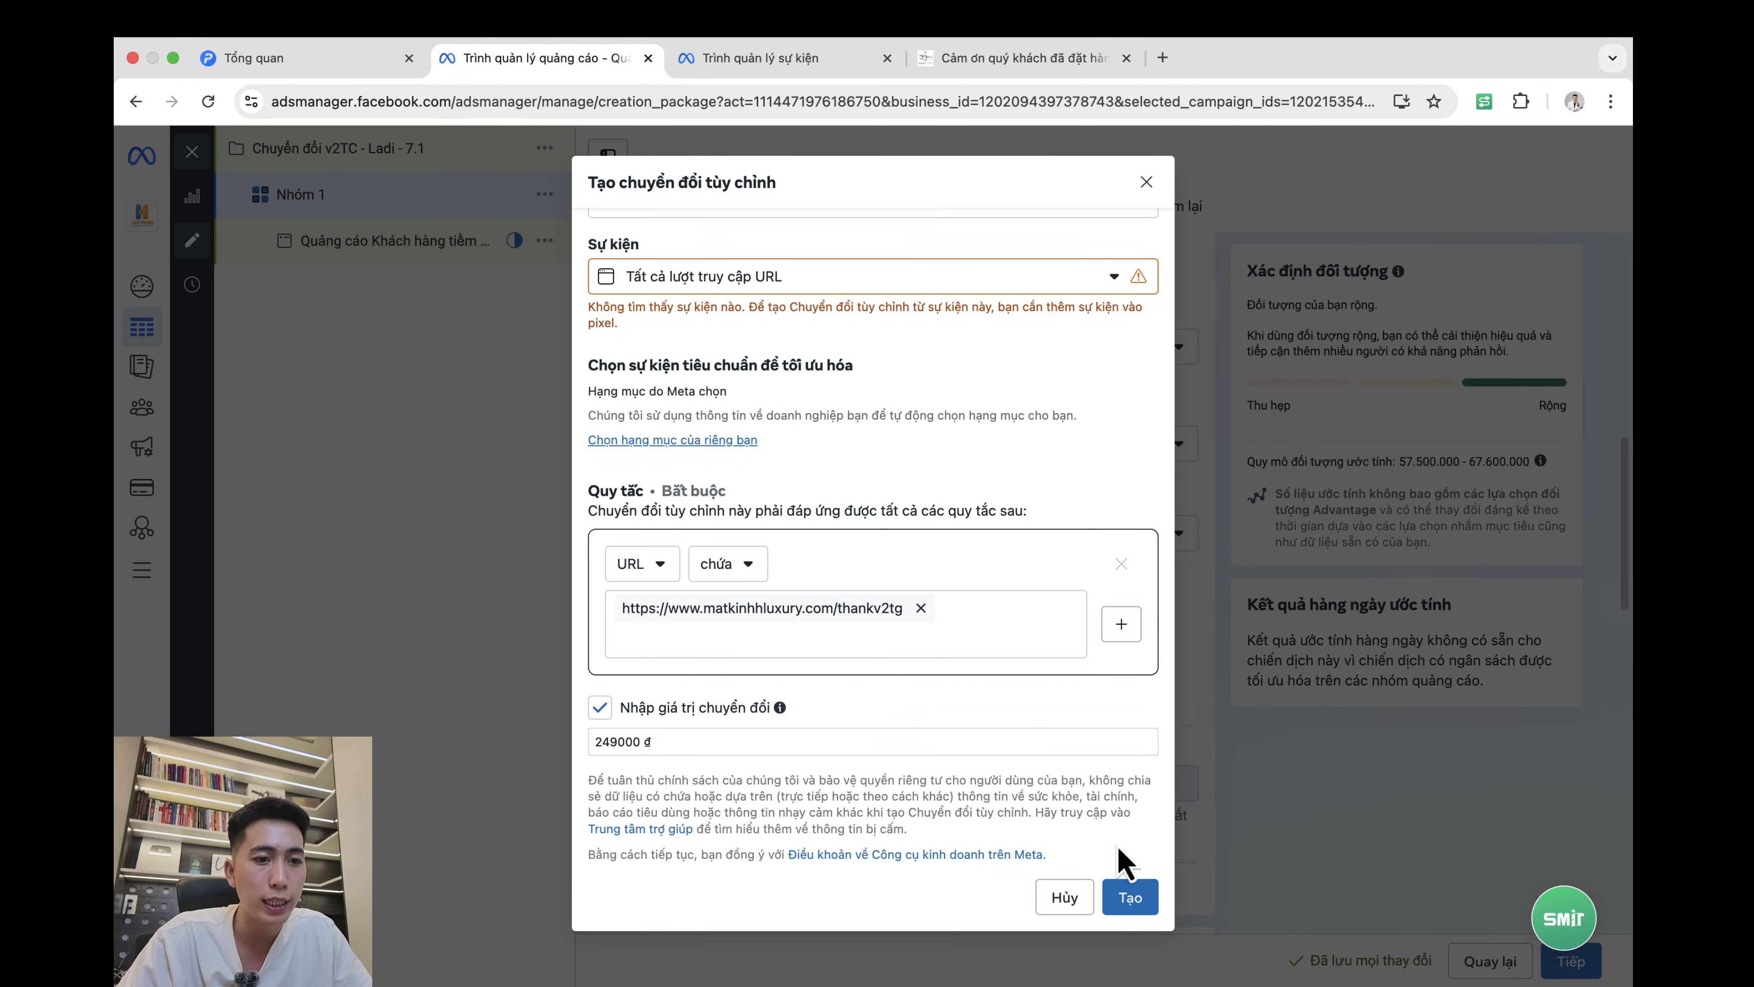
click(1133, 898)
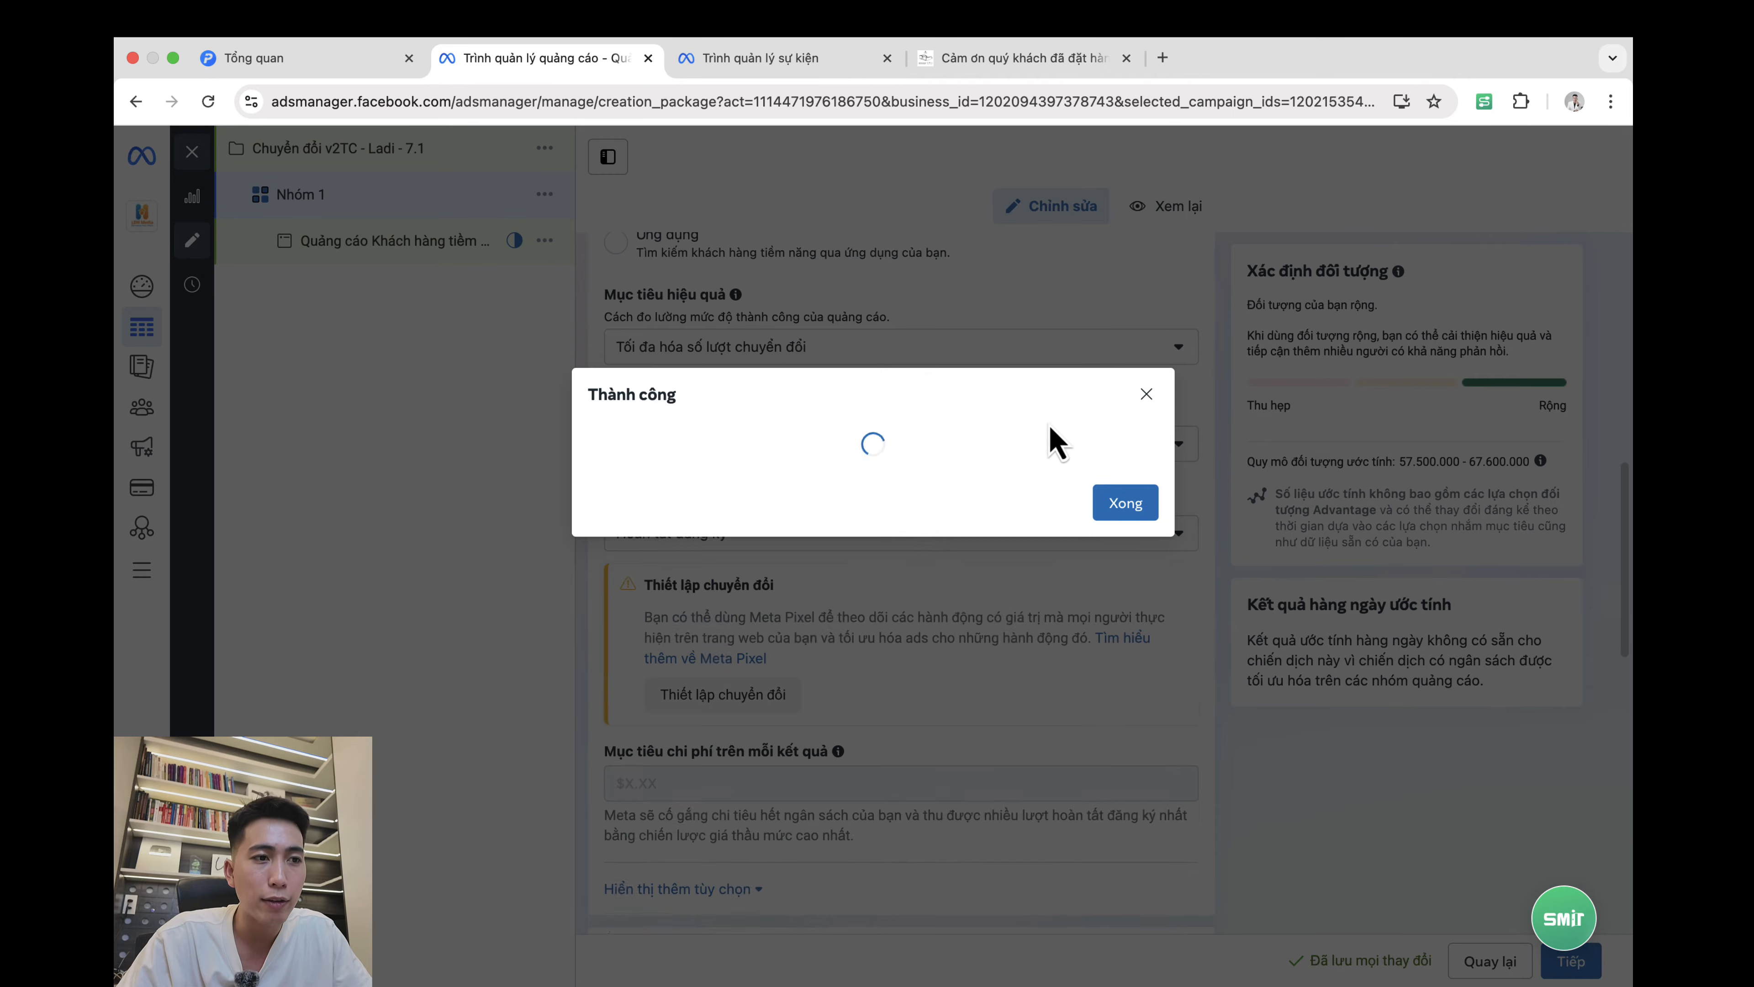
click(1132, 502)
Step: Add an Advantage+ audience suggestion with ages 25 to 55 and gender Nam
scroll(998, 549, down, 3)
scroll(999, 553, down, 5)
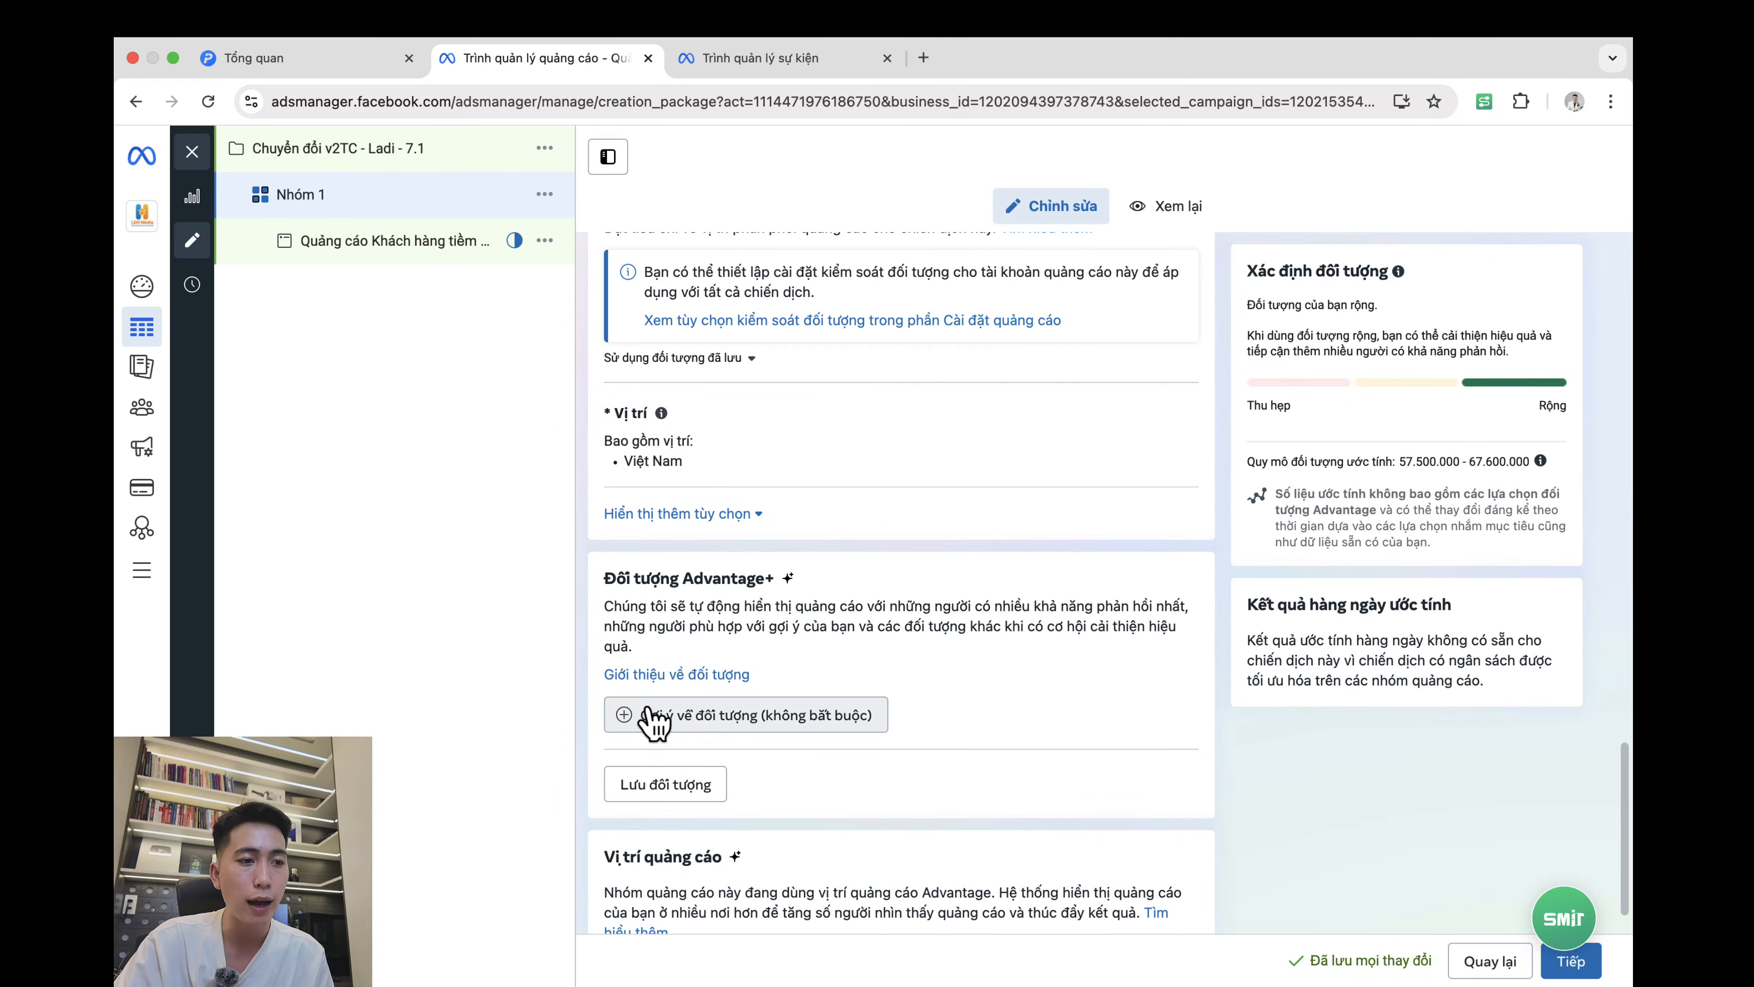
click(772, 727)
scroll(898, 656, down, 3)
click(653, 582)
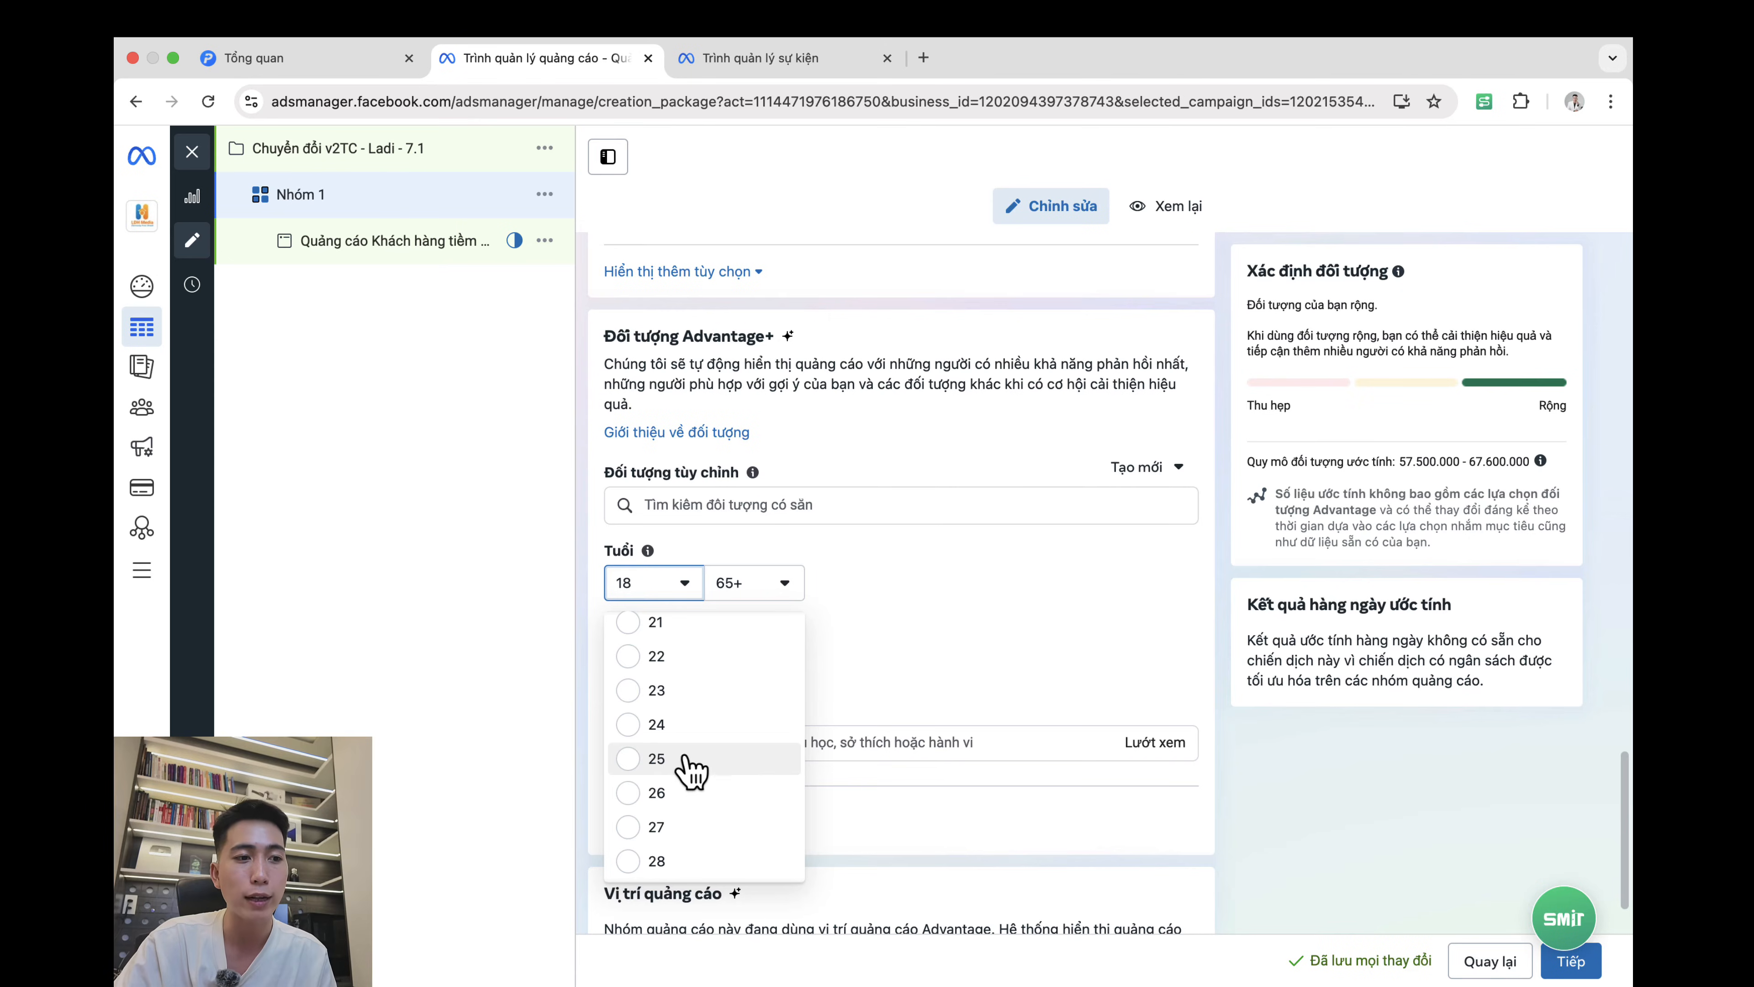
click(763, 568)
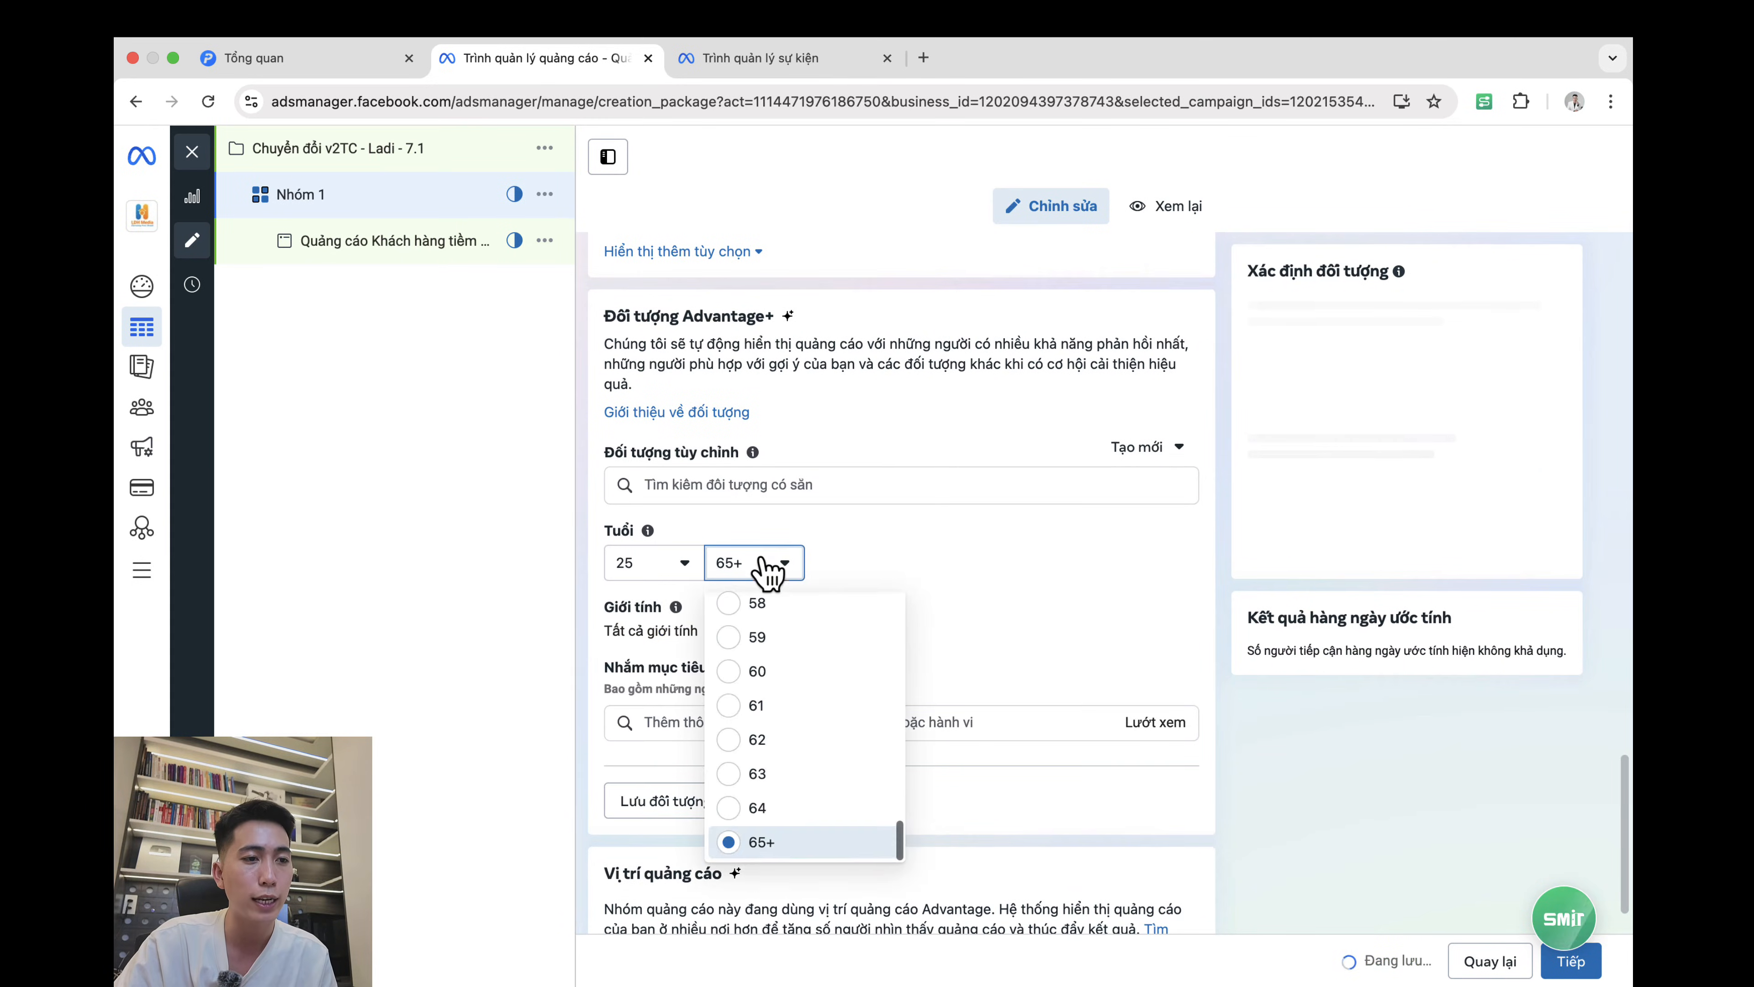
scroll(802, 686, up, 5)
click(801, 810)
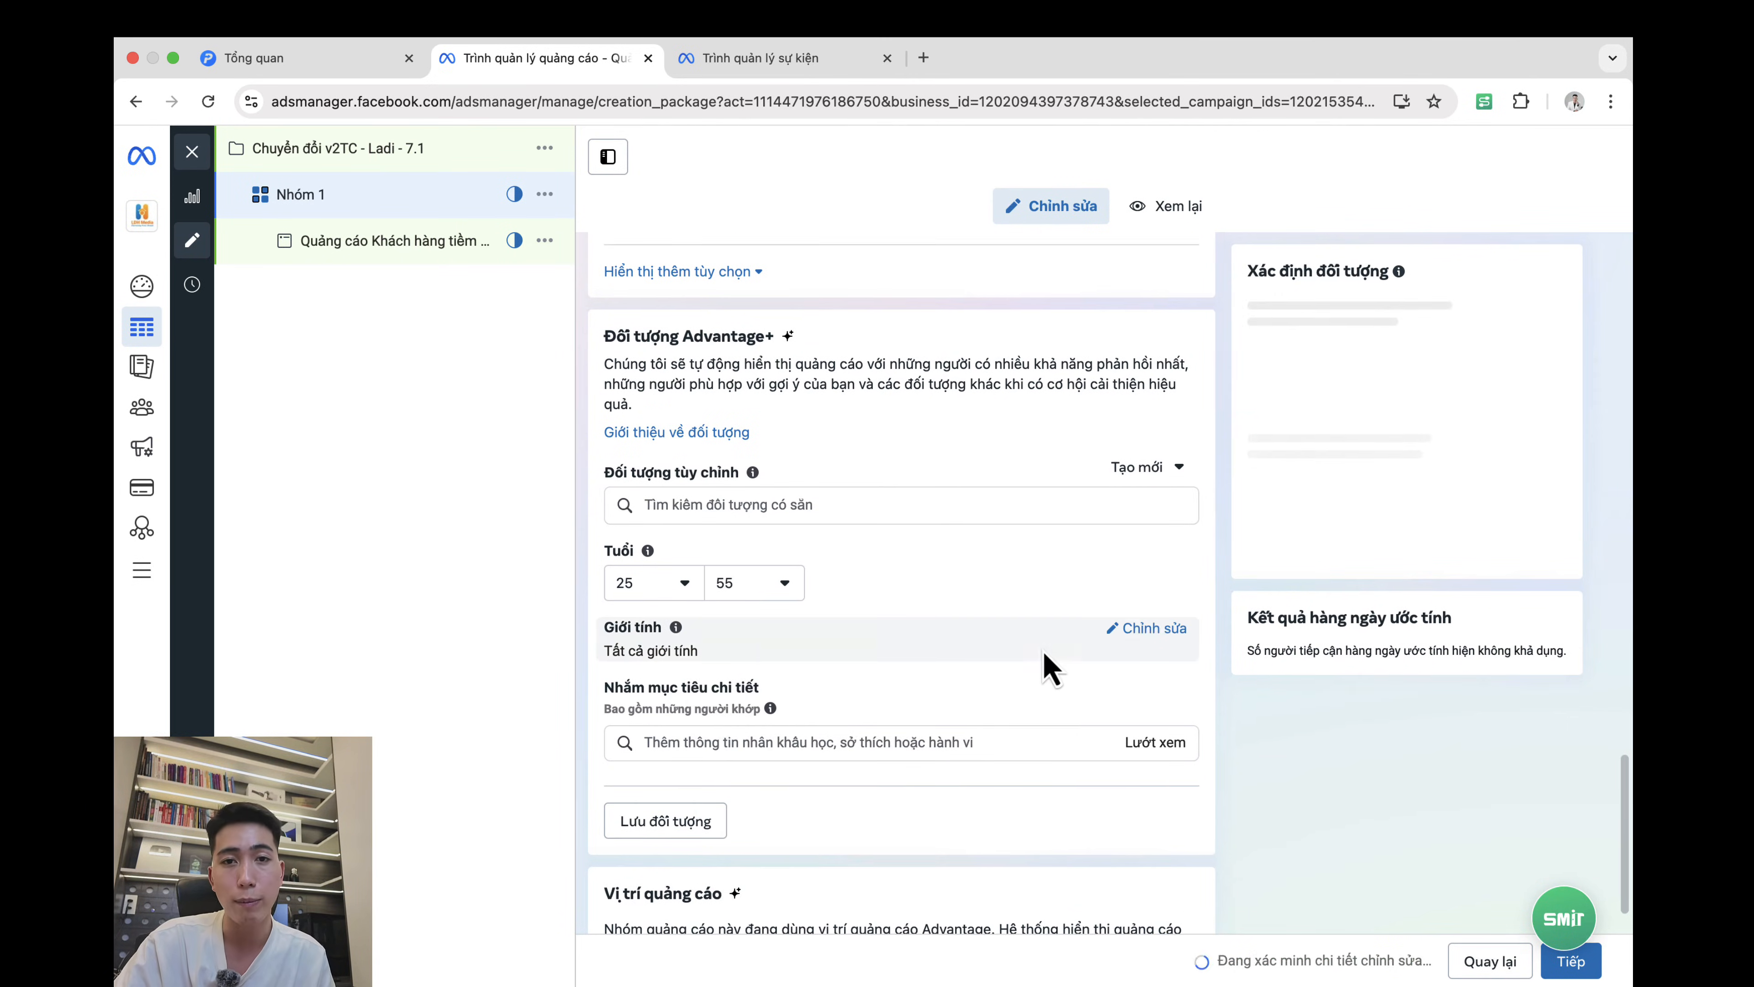
click(1126, 630)
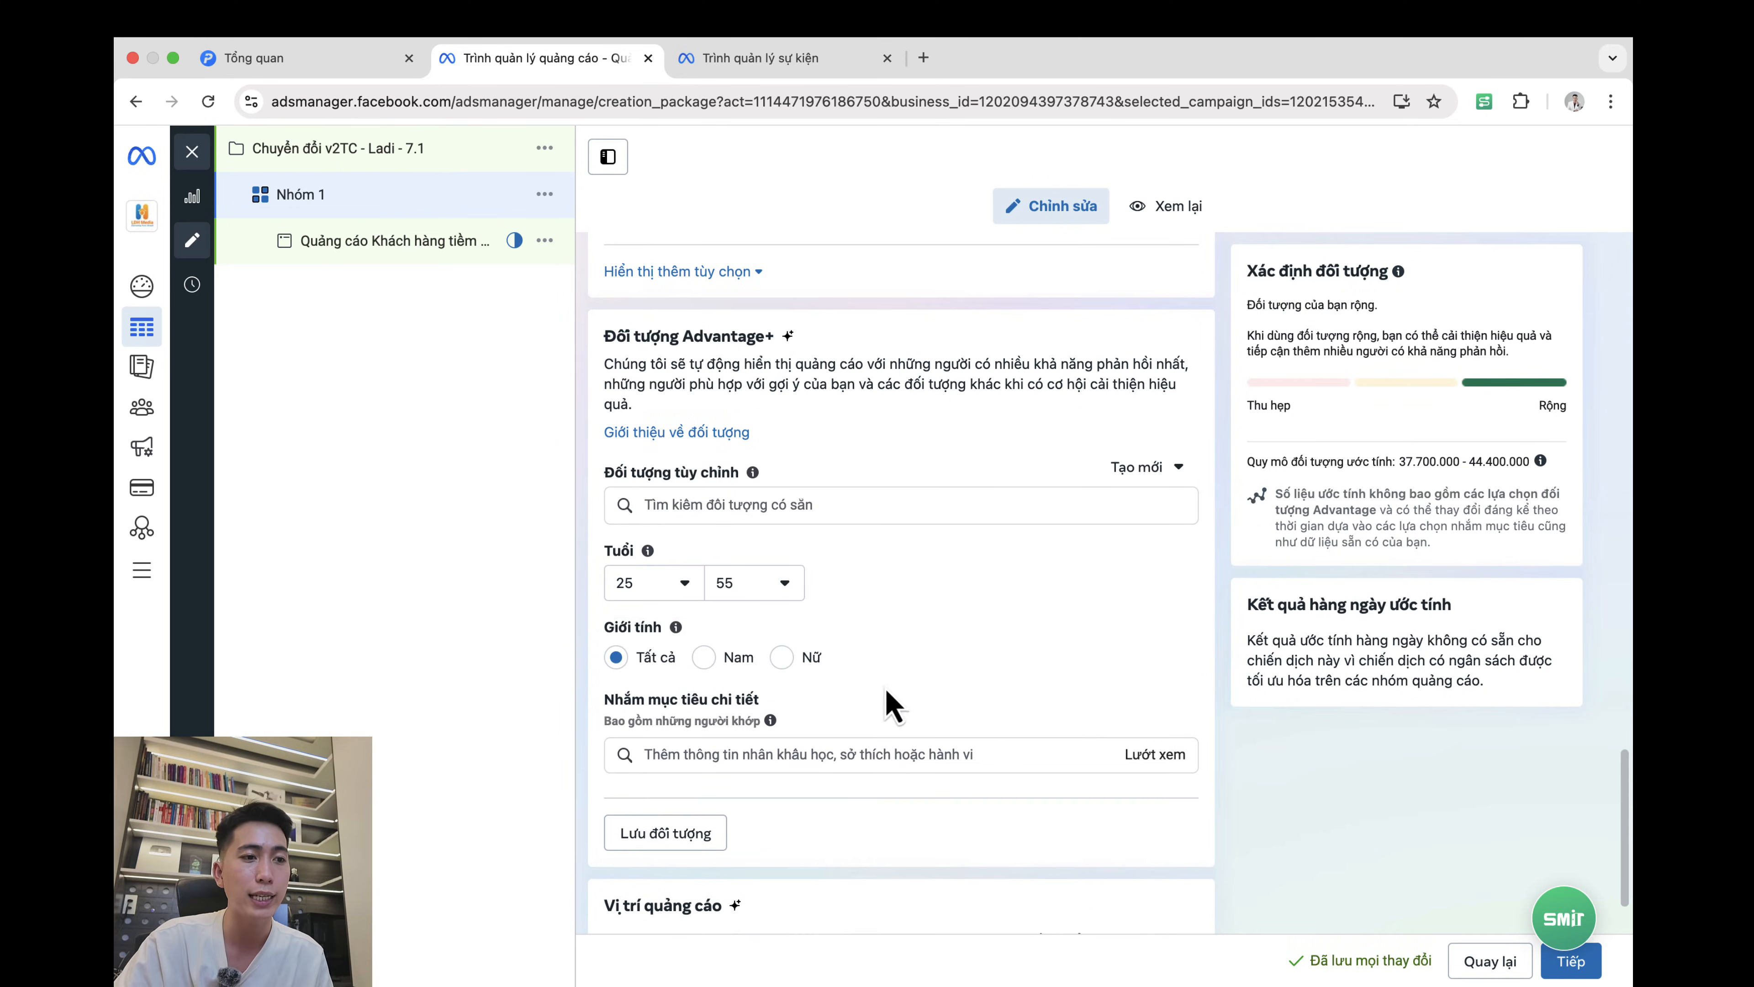
click(704, 637)
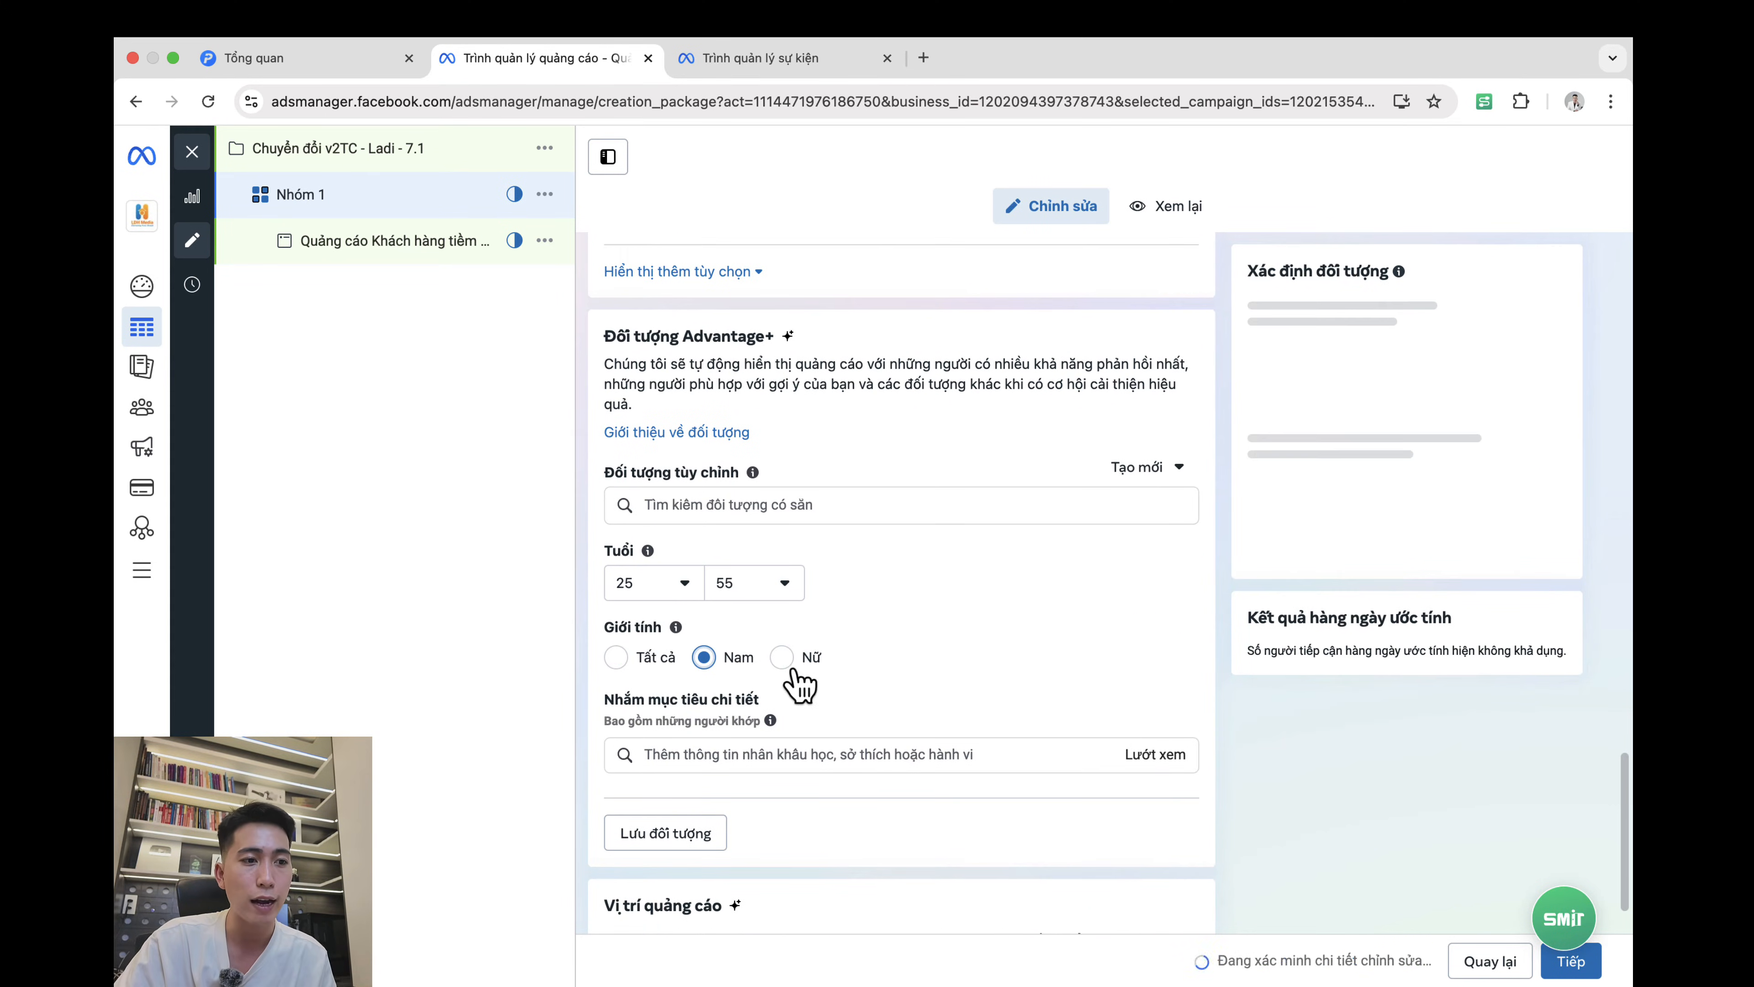
Step: Save the ad set's audience under the name V2 NAM TG
scroll(803, 685, down, 3)
click(712, 722)
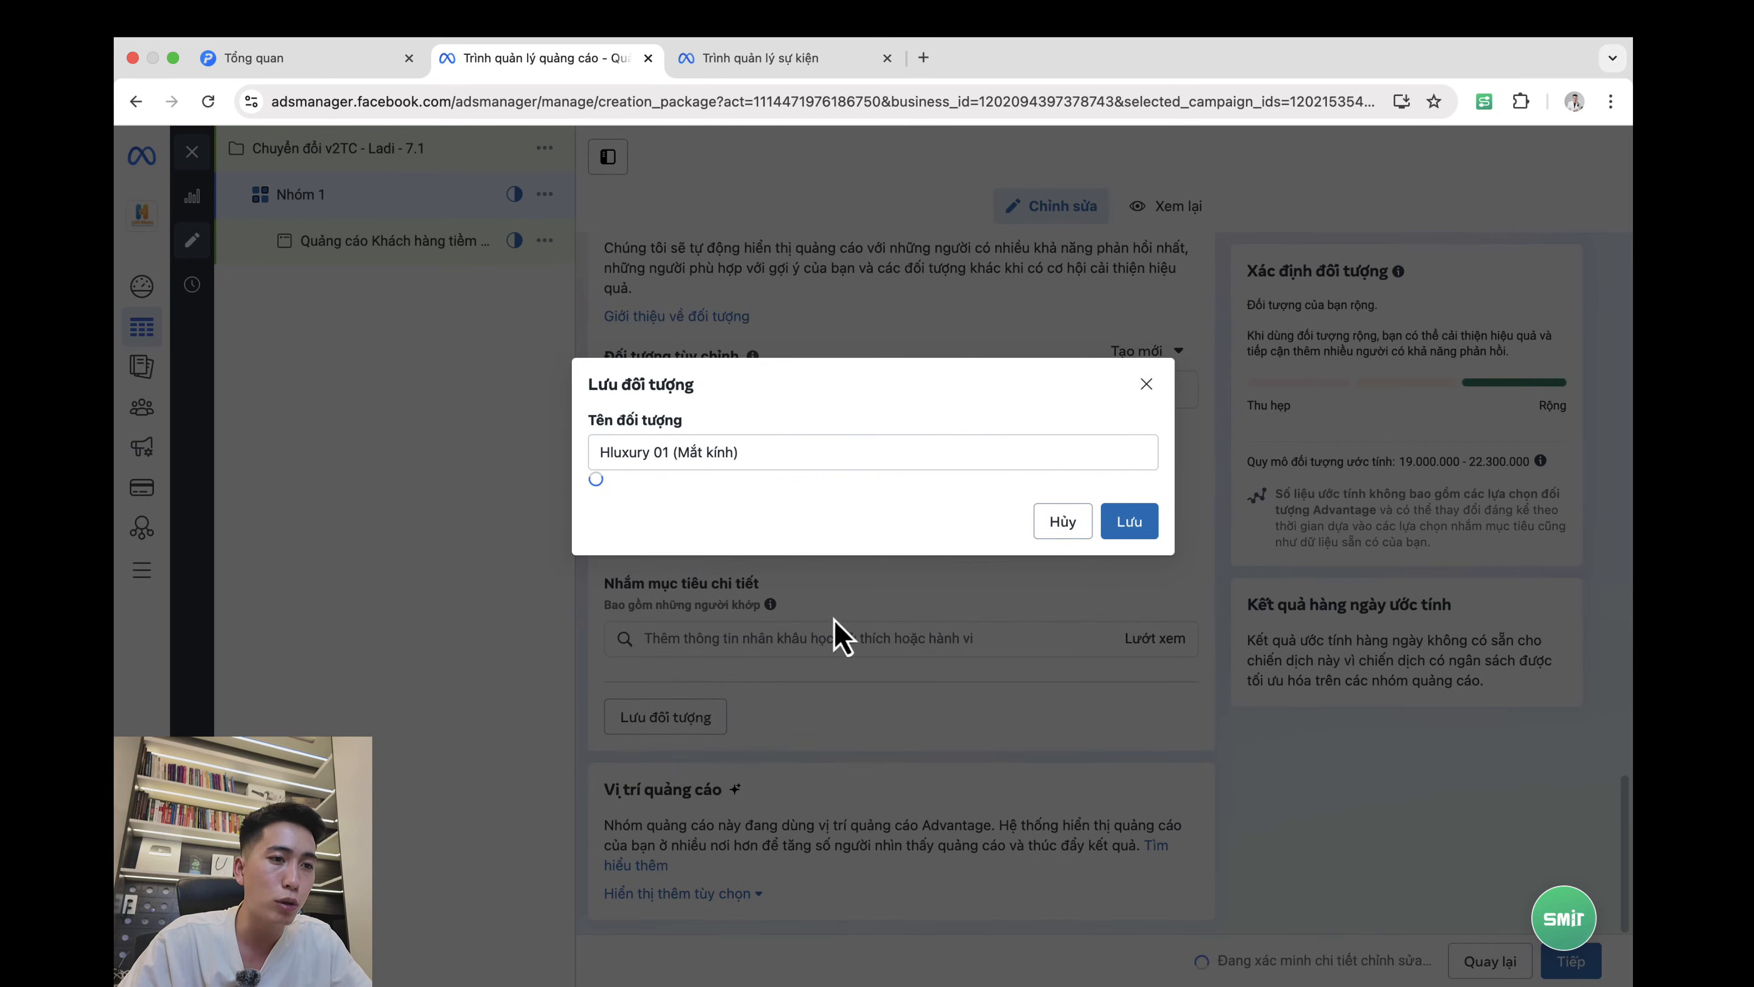
click(764, 345)
key(super+a)
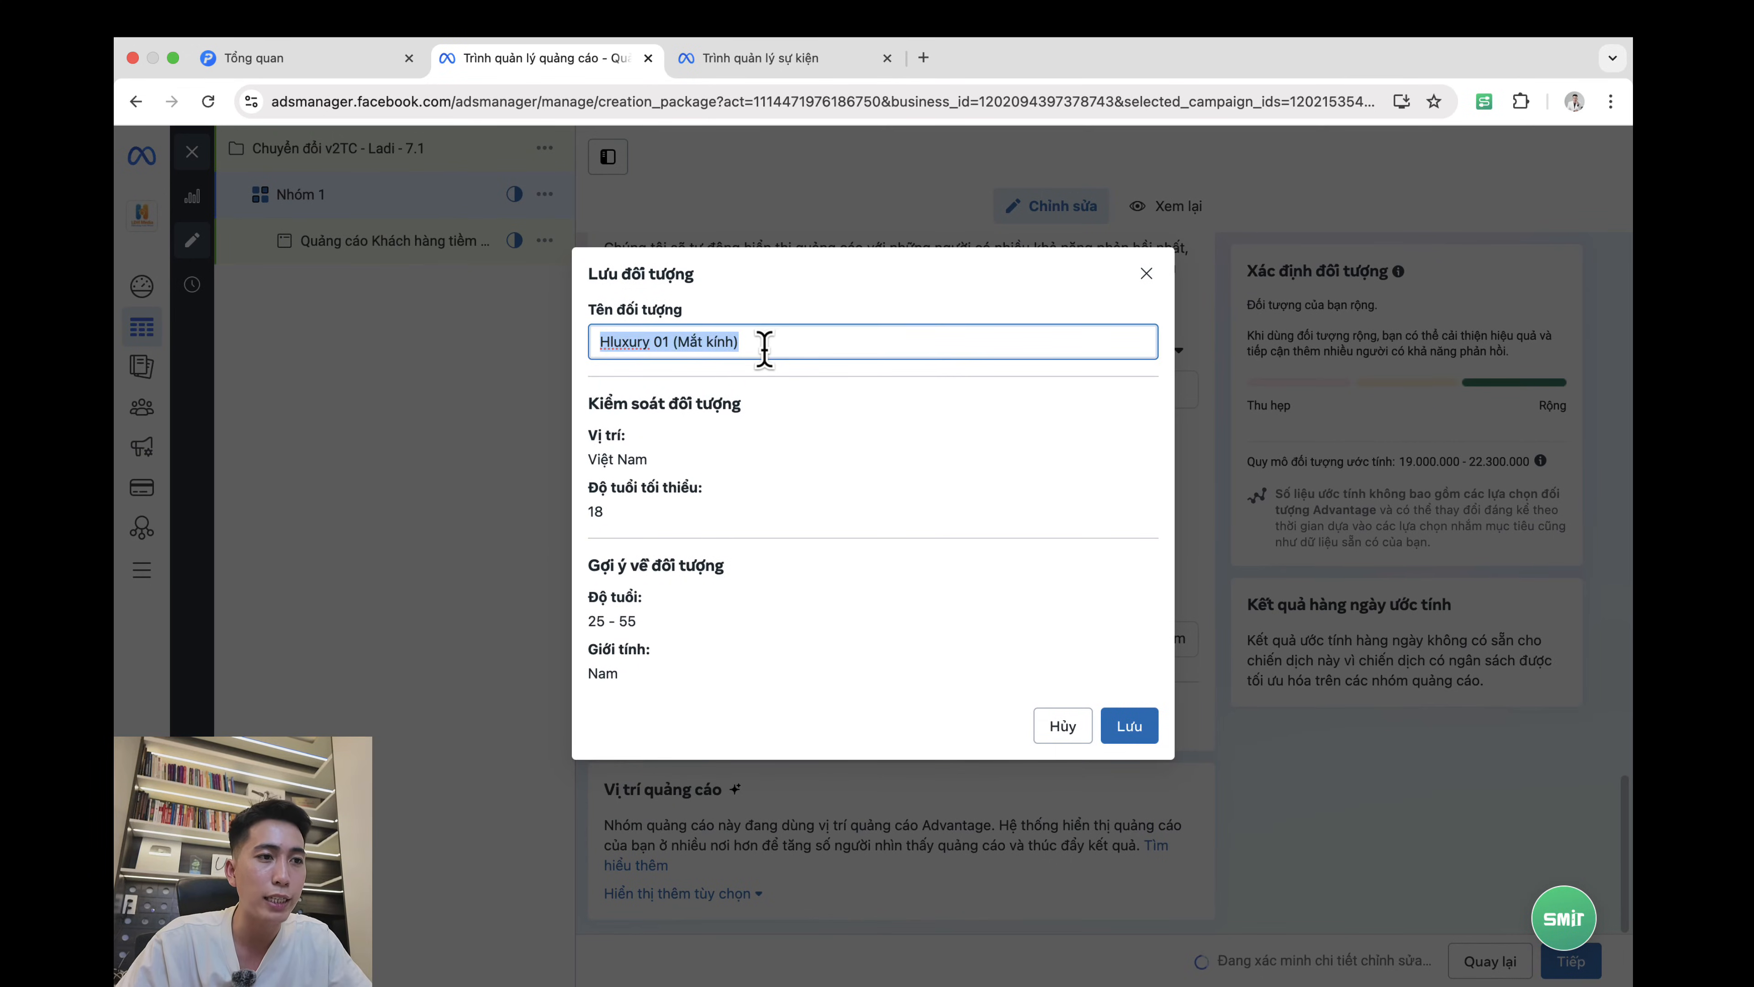
text(V2 NAM TG)
key(super+a)
click(1132, 726)
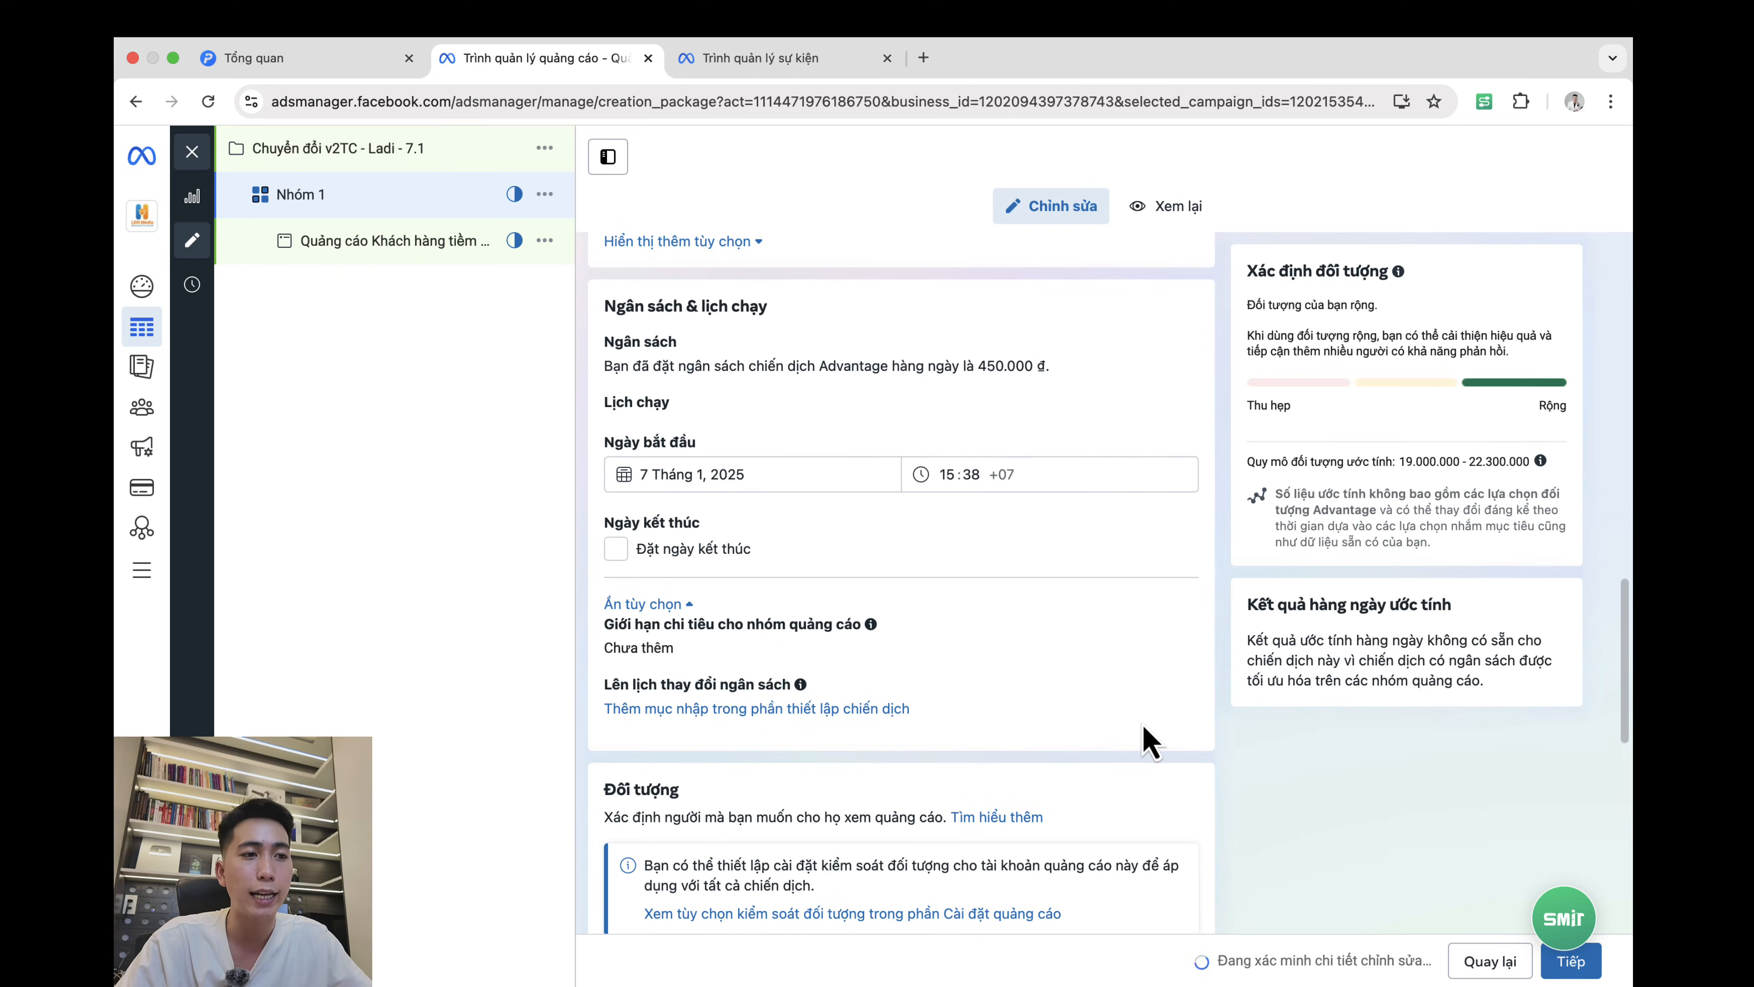
Step: Continue to the ad level and review the ad setup options, keeping Tạo quảng cáo
click(1571, 961)
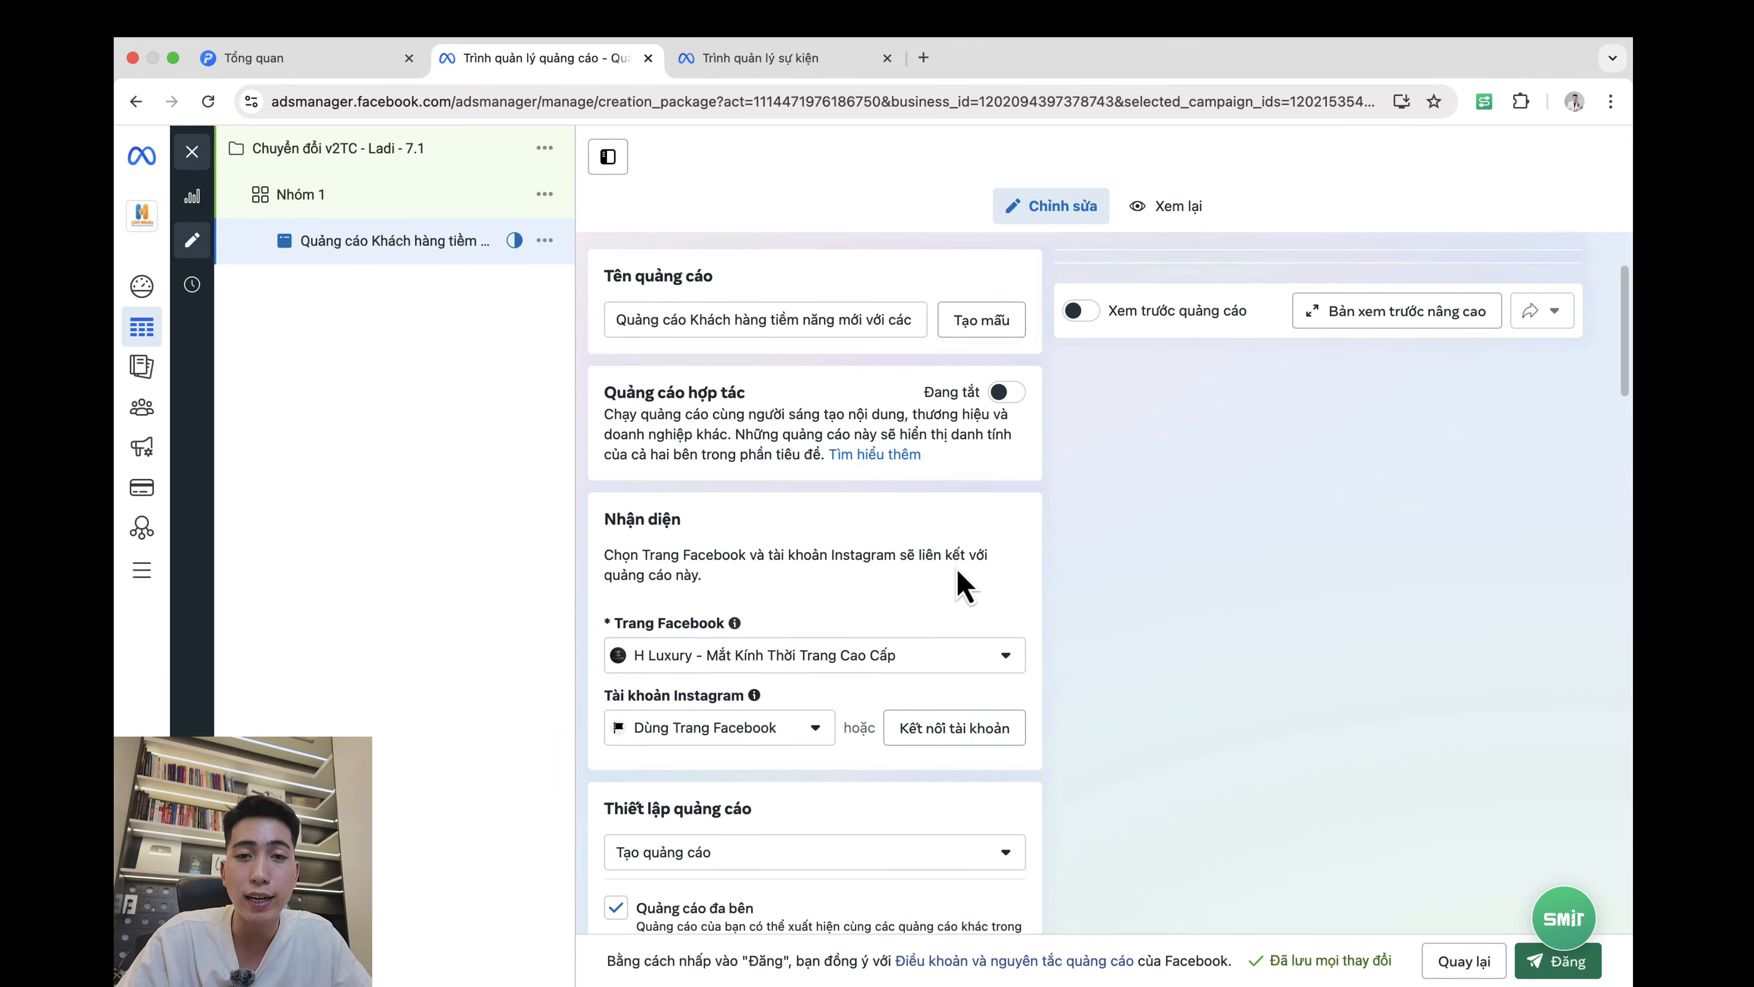
scroll(835, 608, down, 5)
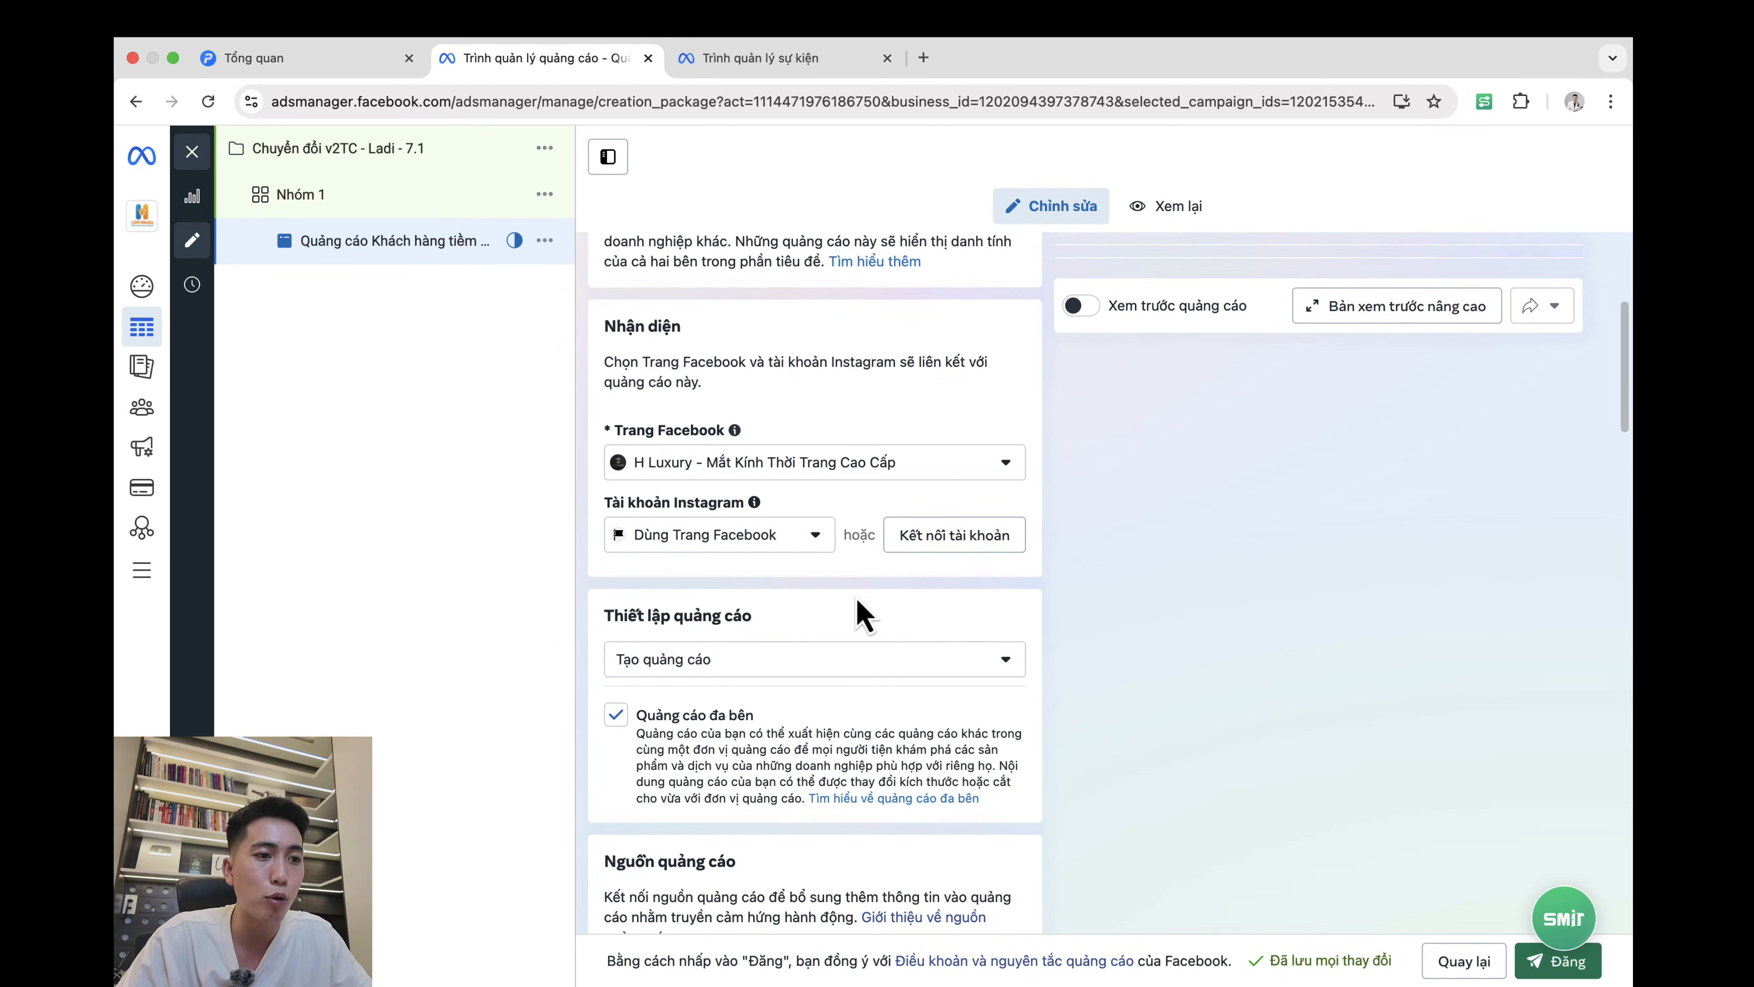
click(825, 553)
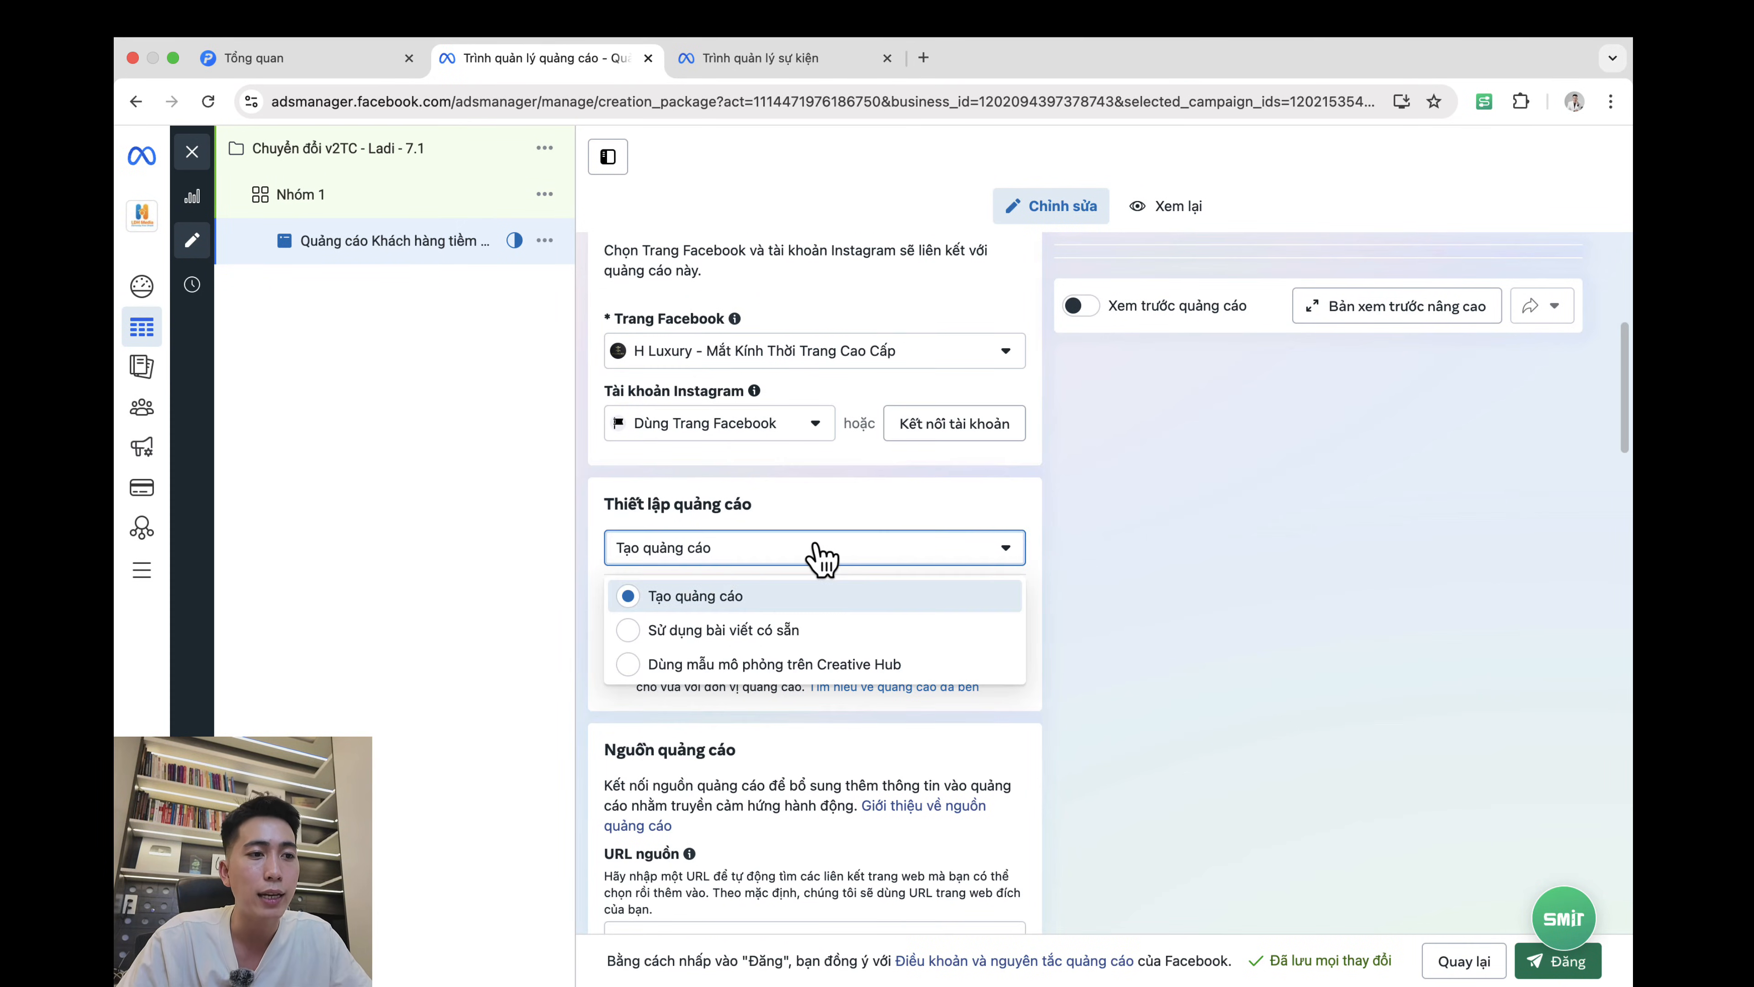
click(756, 559)
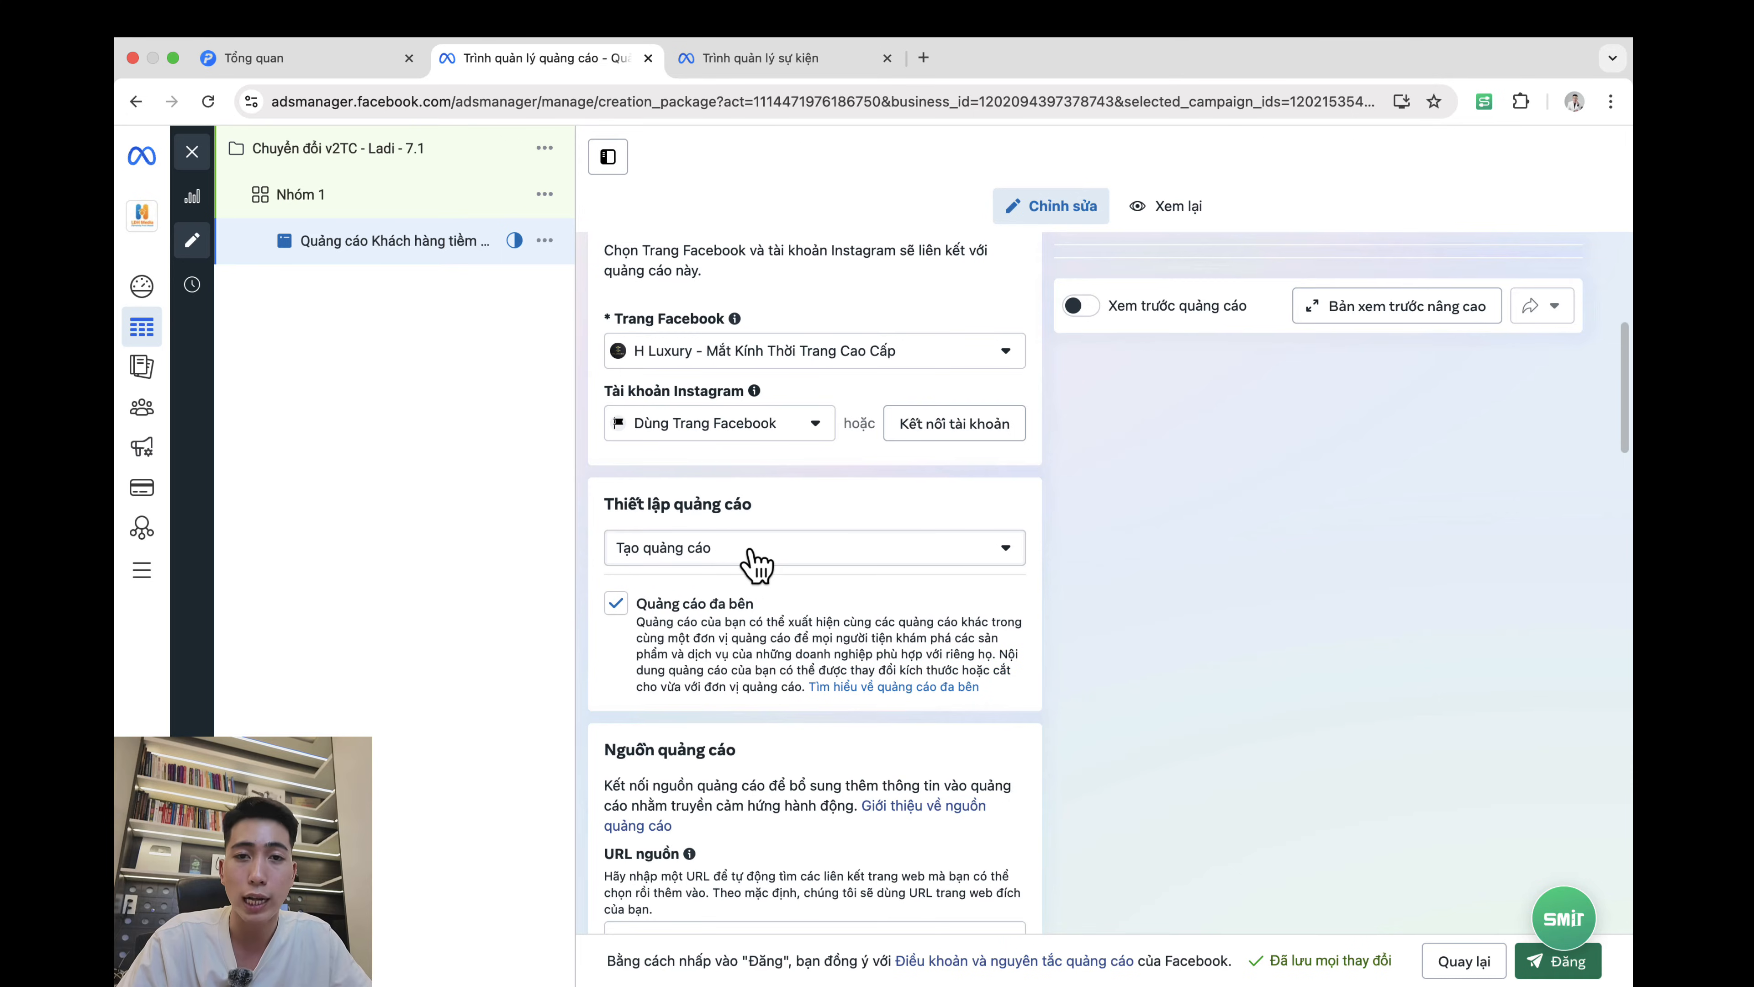
click(756, 560)
click(896, 513)
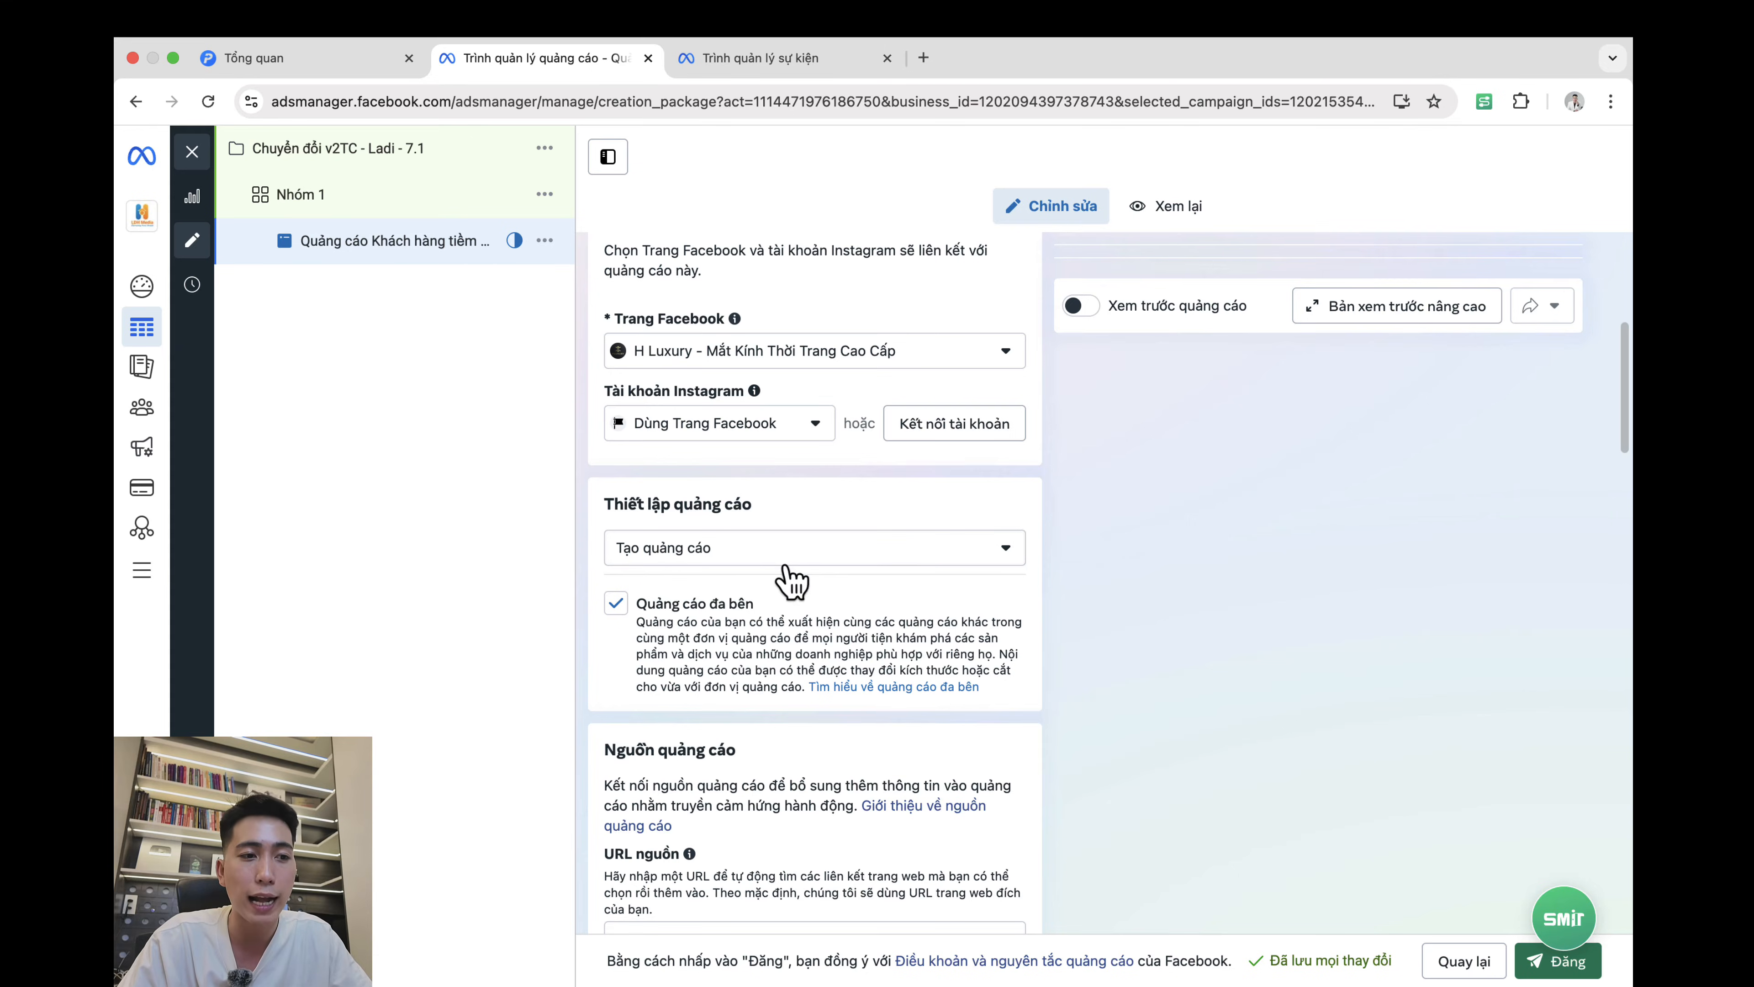
Step: Add the Page video of black sunglasses on a metal hand against a wooden wall, keeping its full length
scroll(794, 580, down, 10)
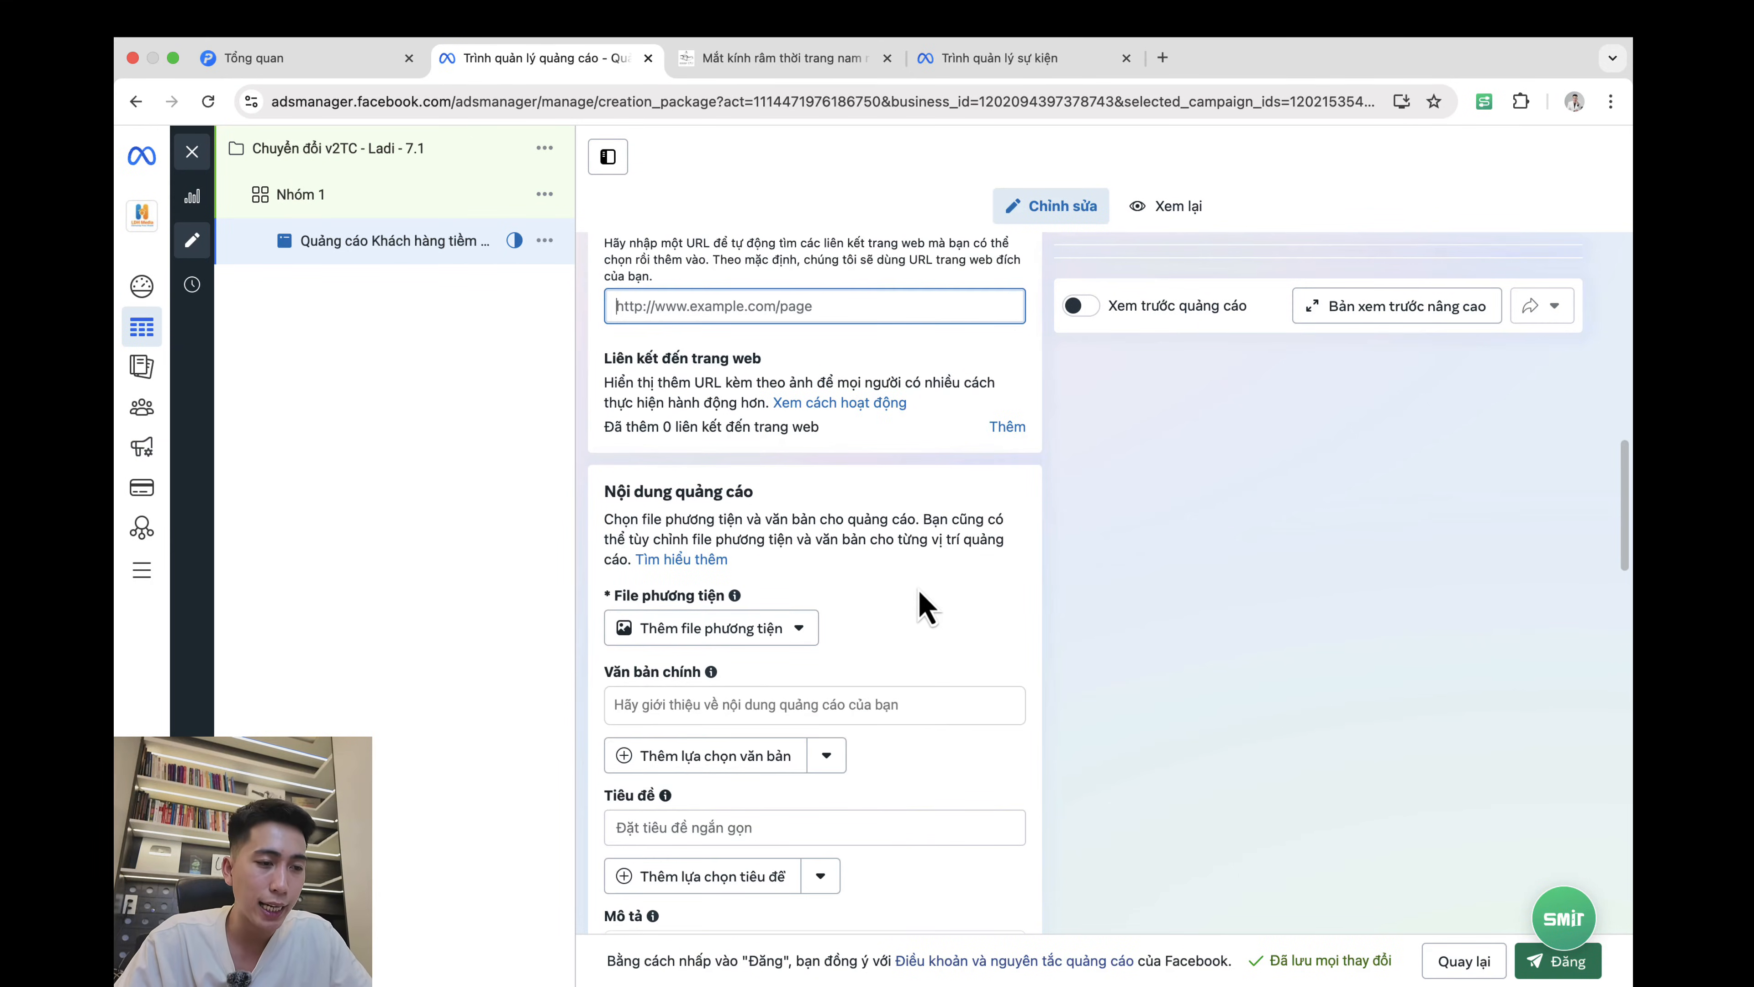
click(683, 636)
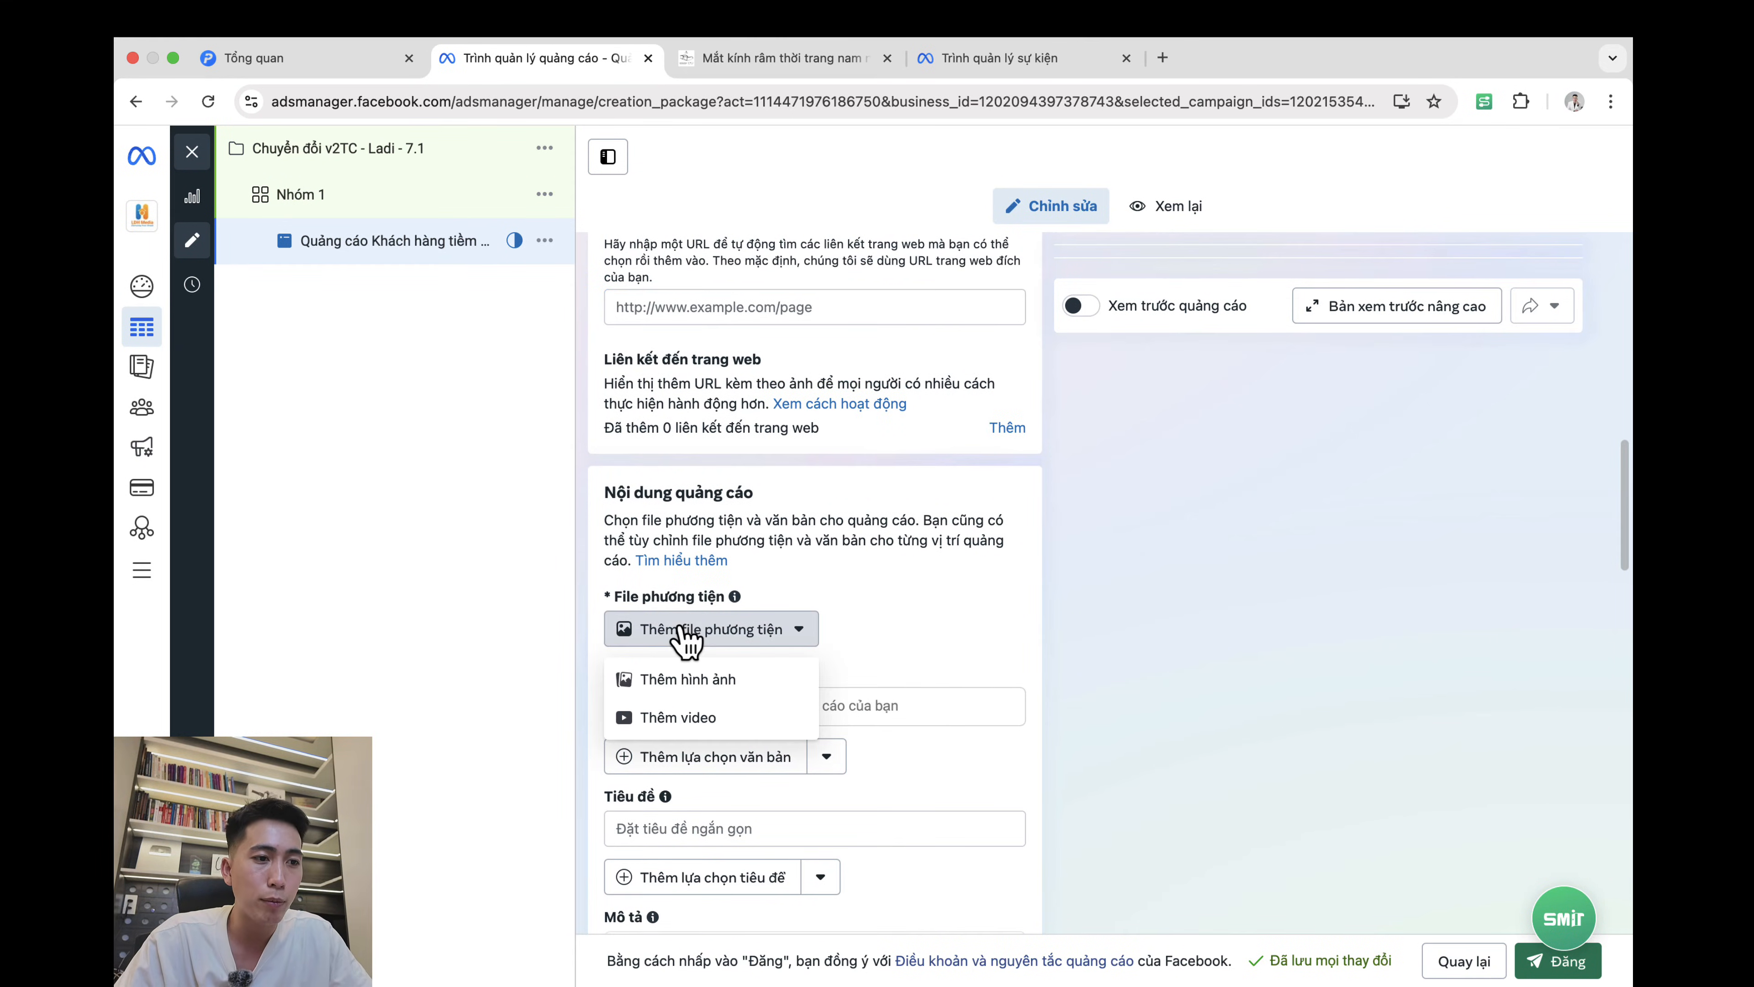
click(711, 718)
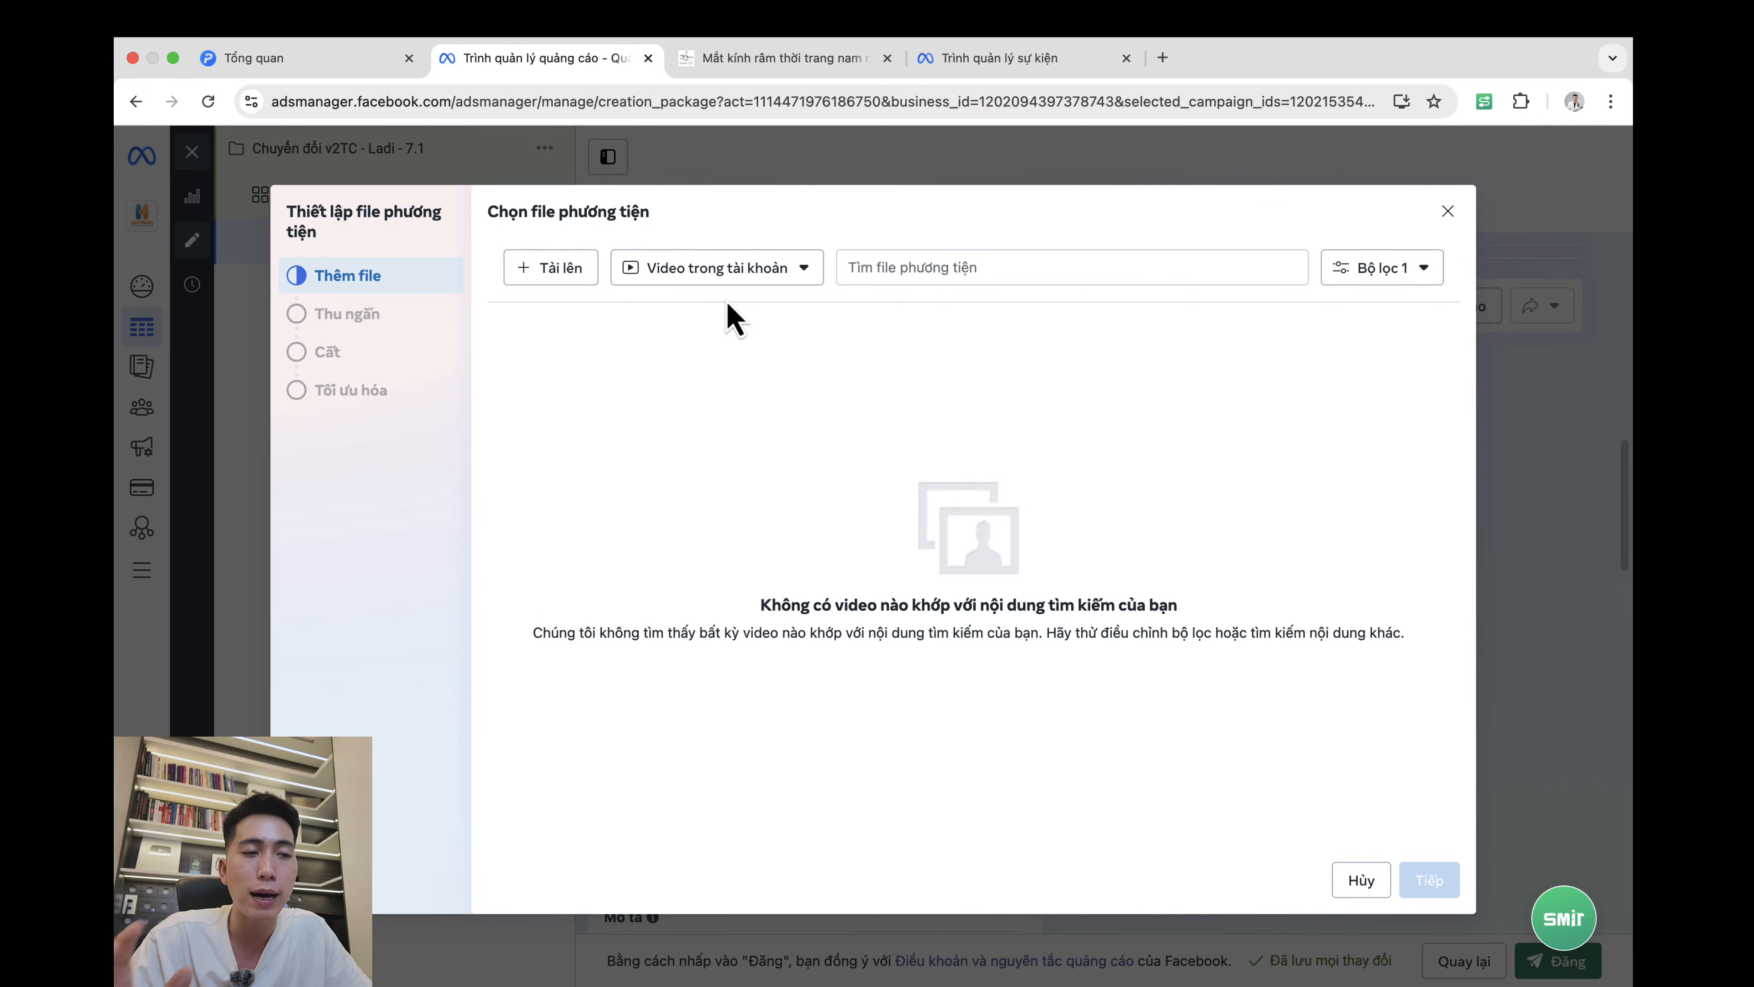
click(740, 278)
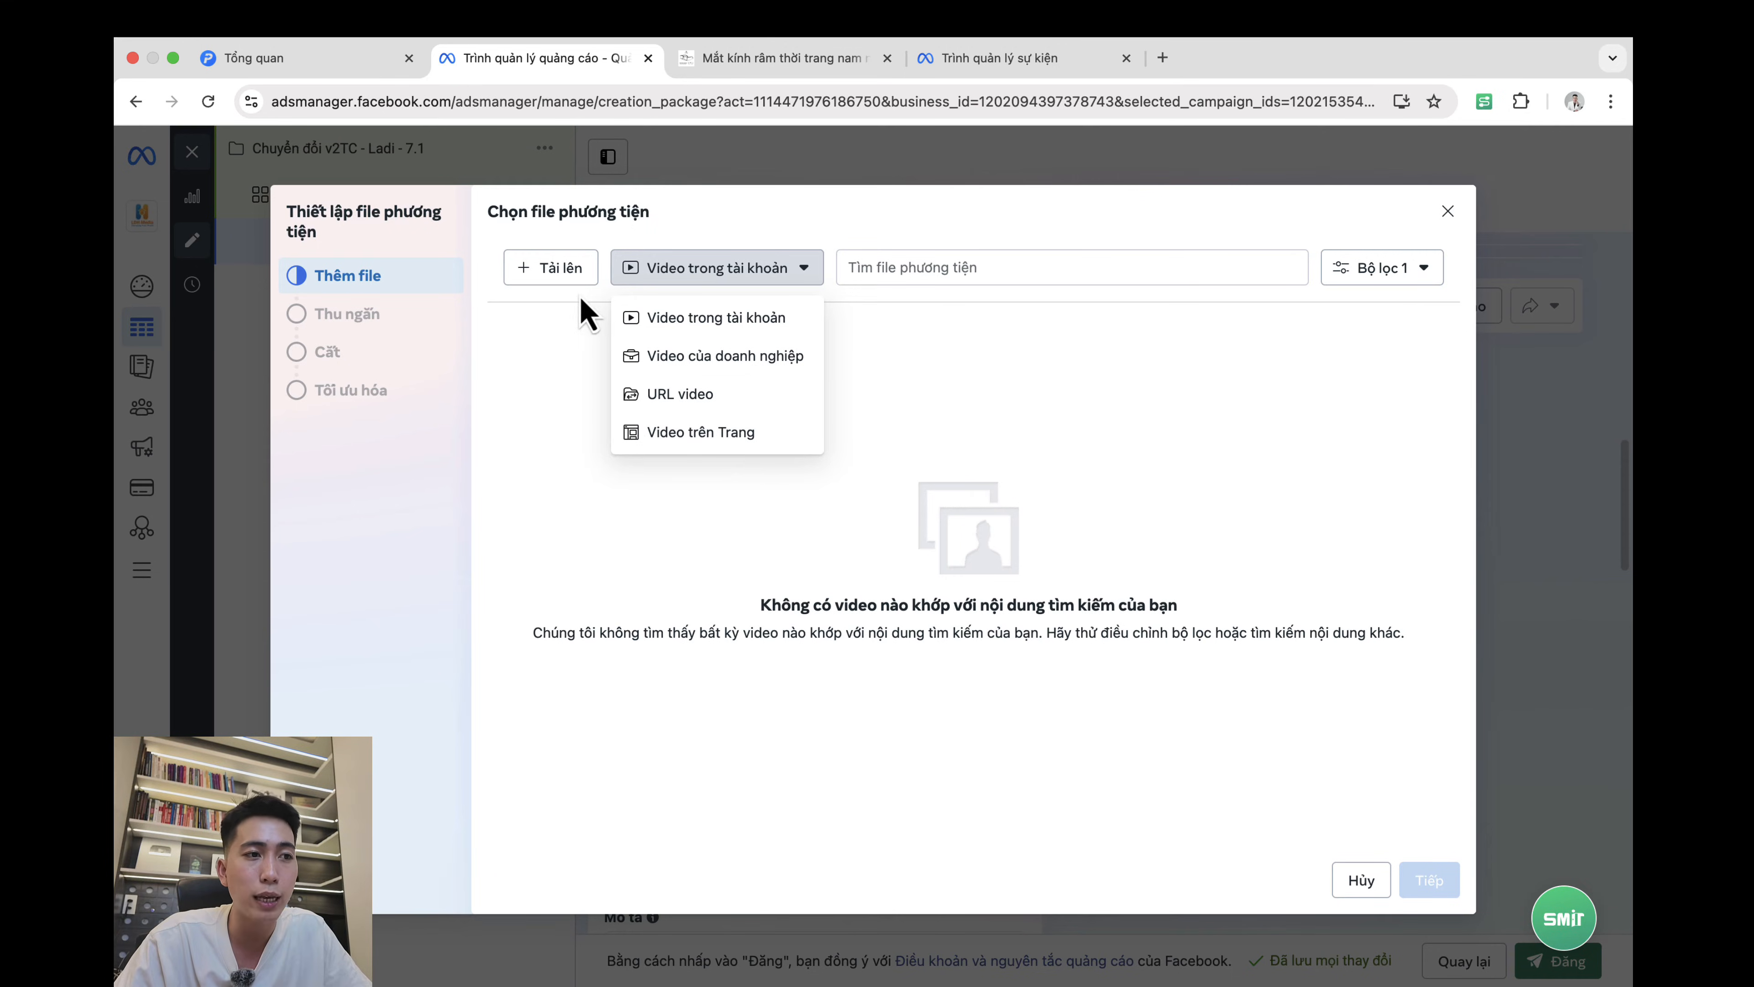
click(725, 432)
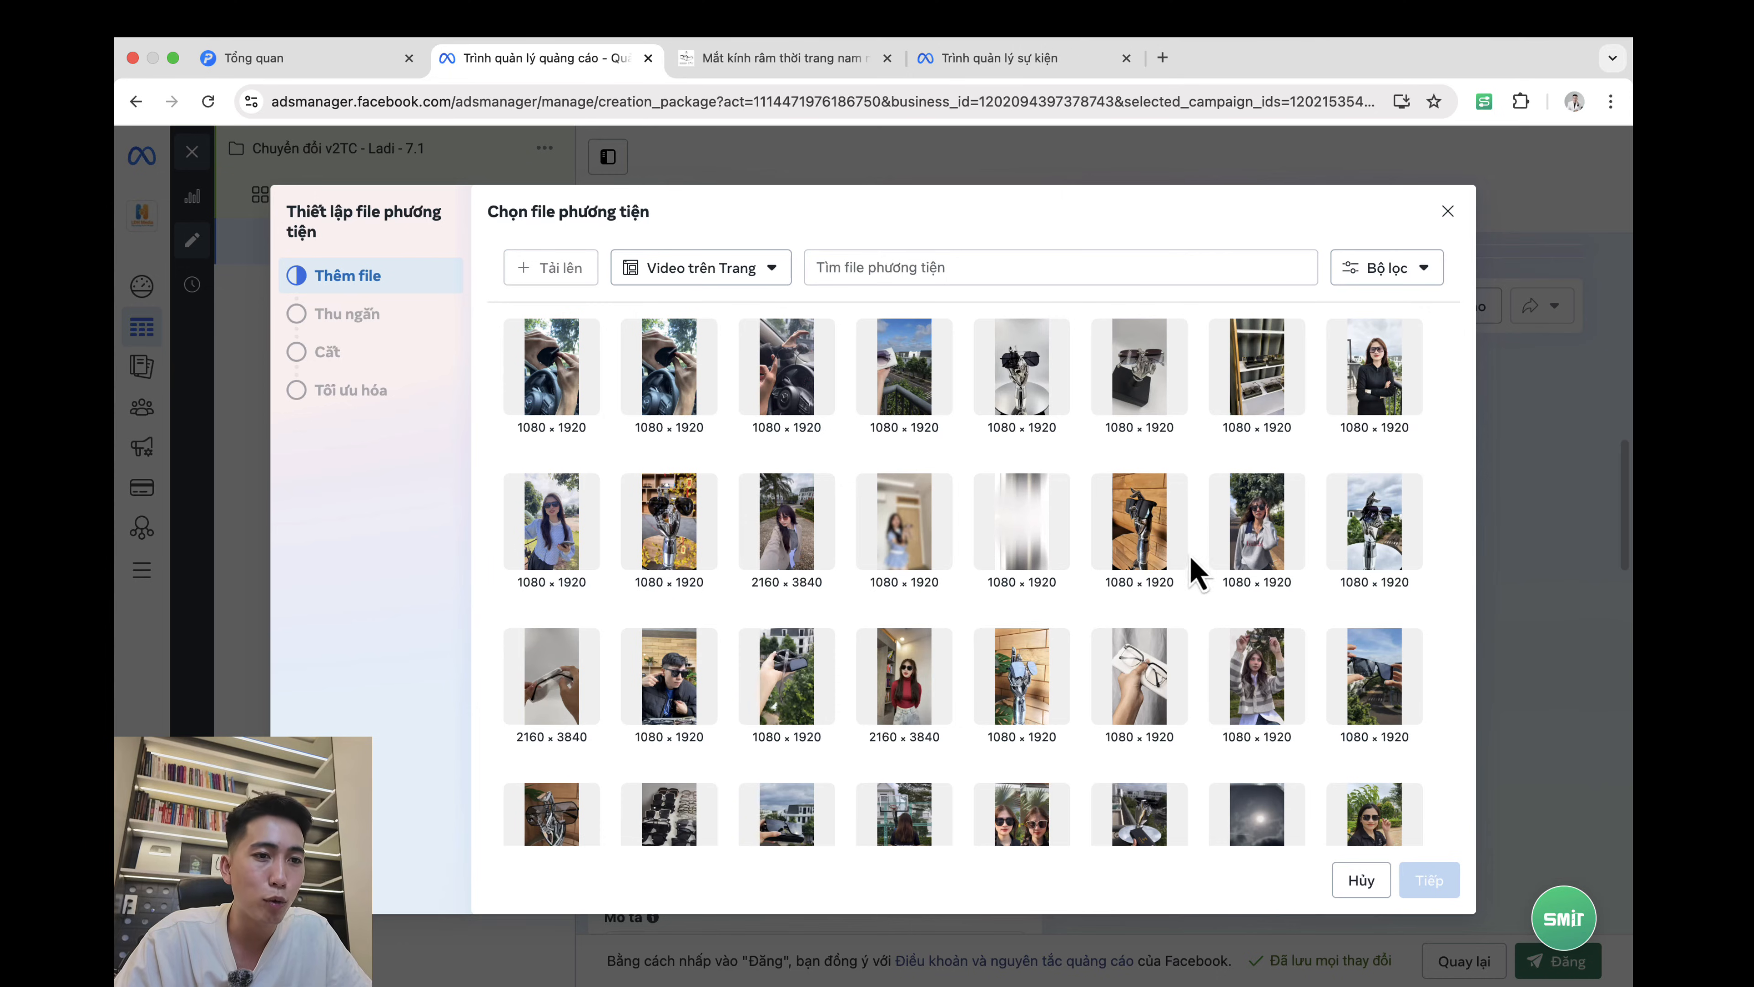
click(1143, 532)
click(1444, 908)
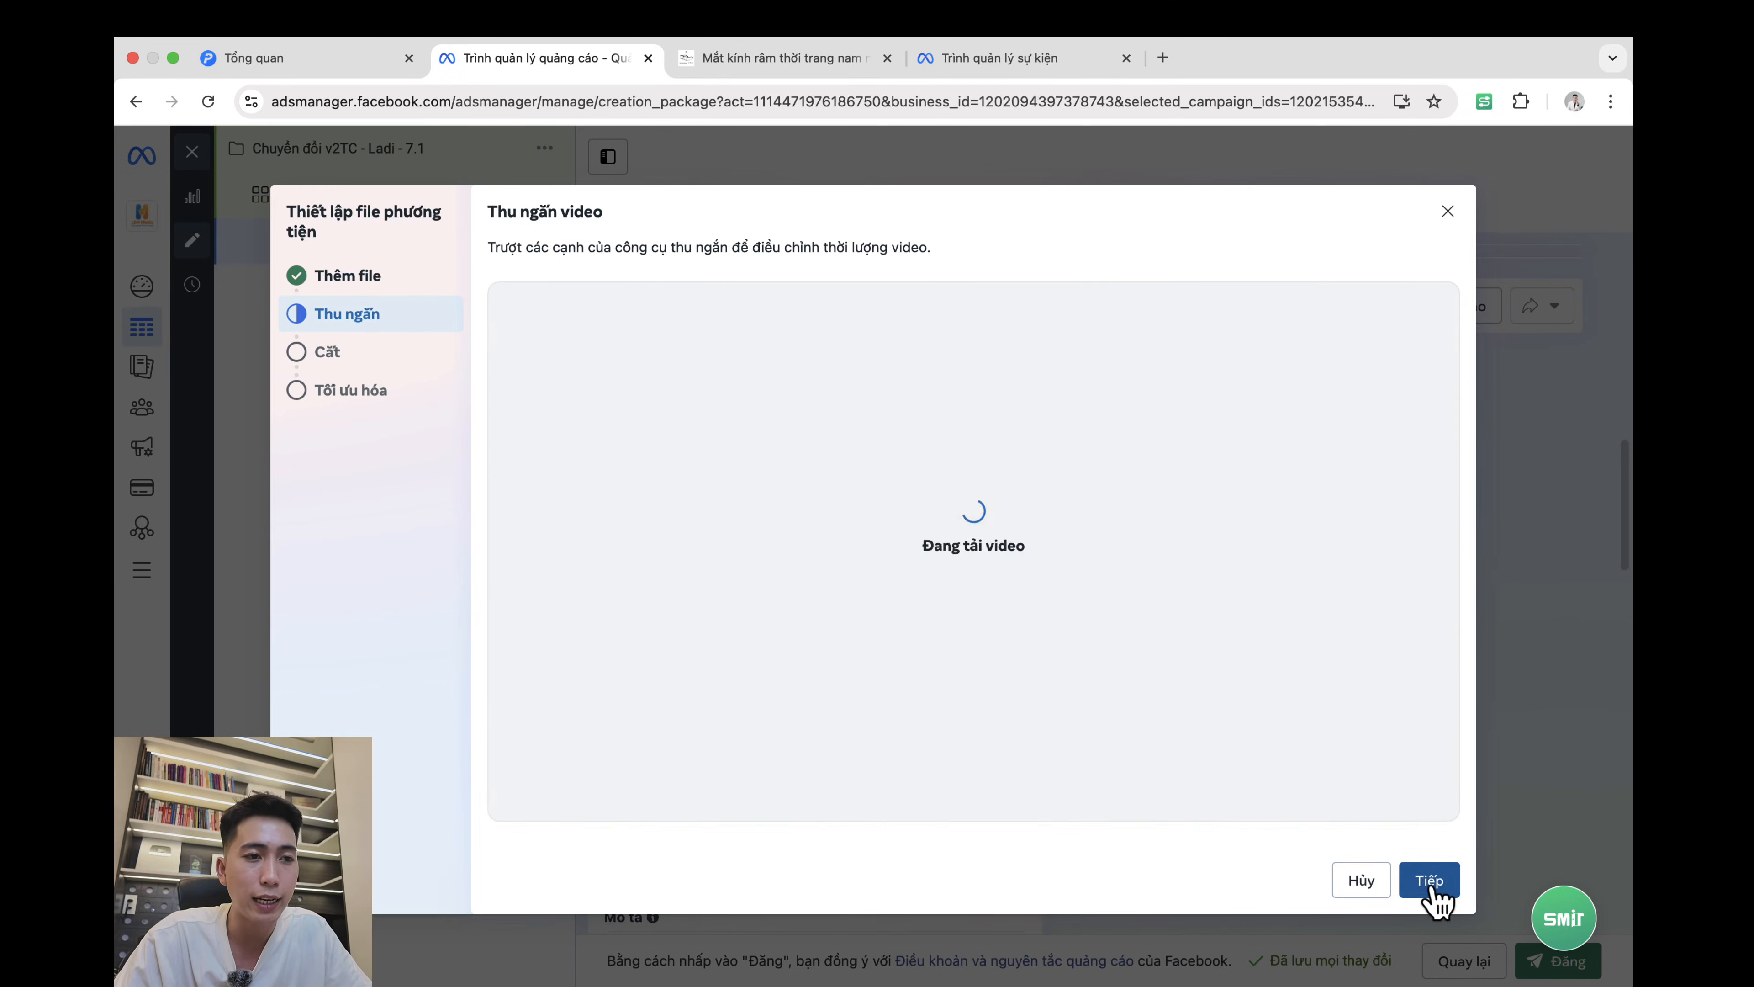
drag(544, 746, 504, 734)
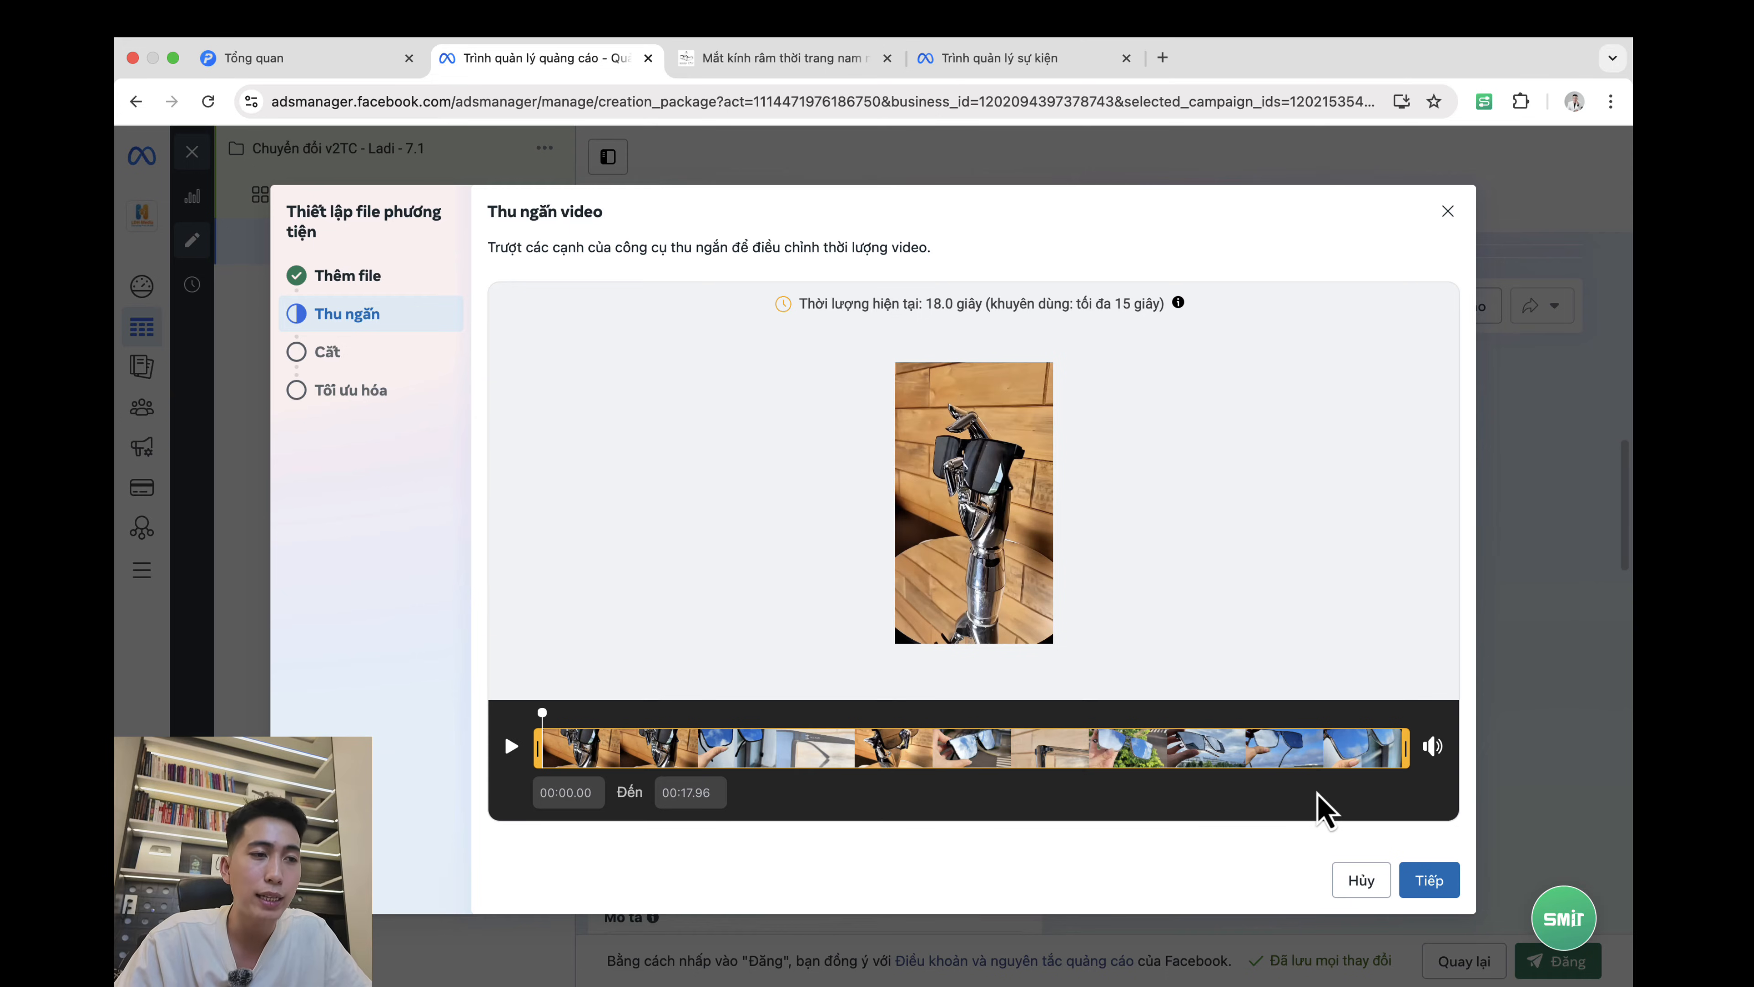
click(1430, 883)
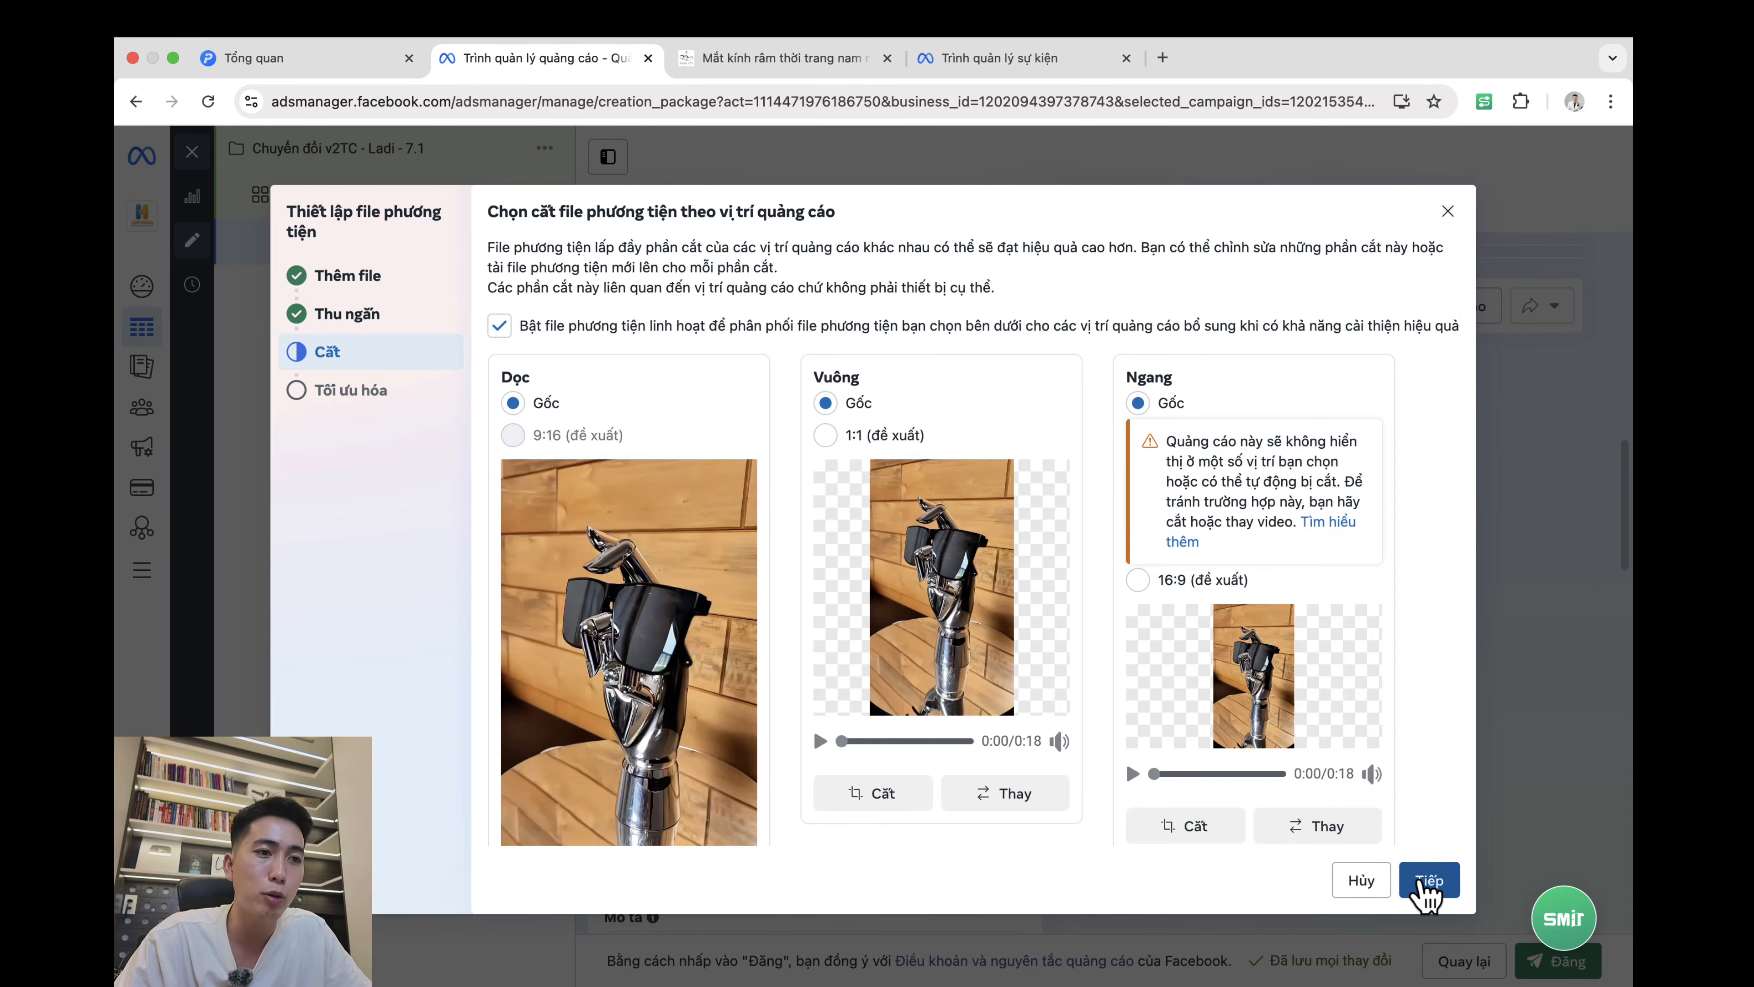
Step: Set the video's square placement crop to 1:1, keep the vertical and horizontal versions original, and continue to optimisation
click(848, 436)
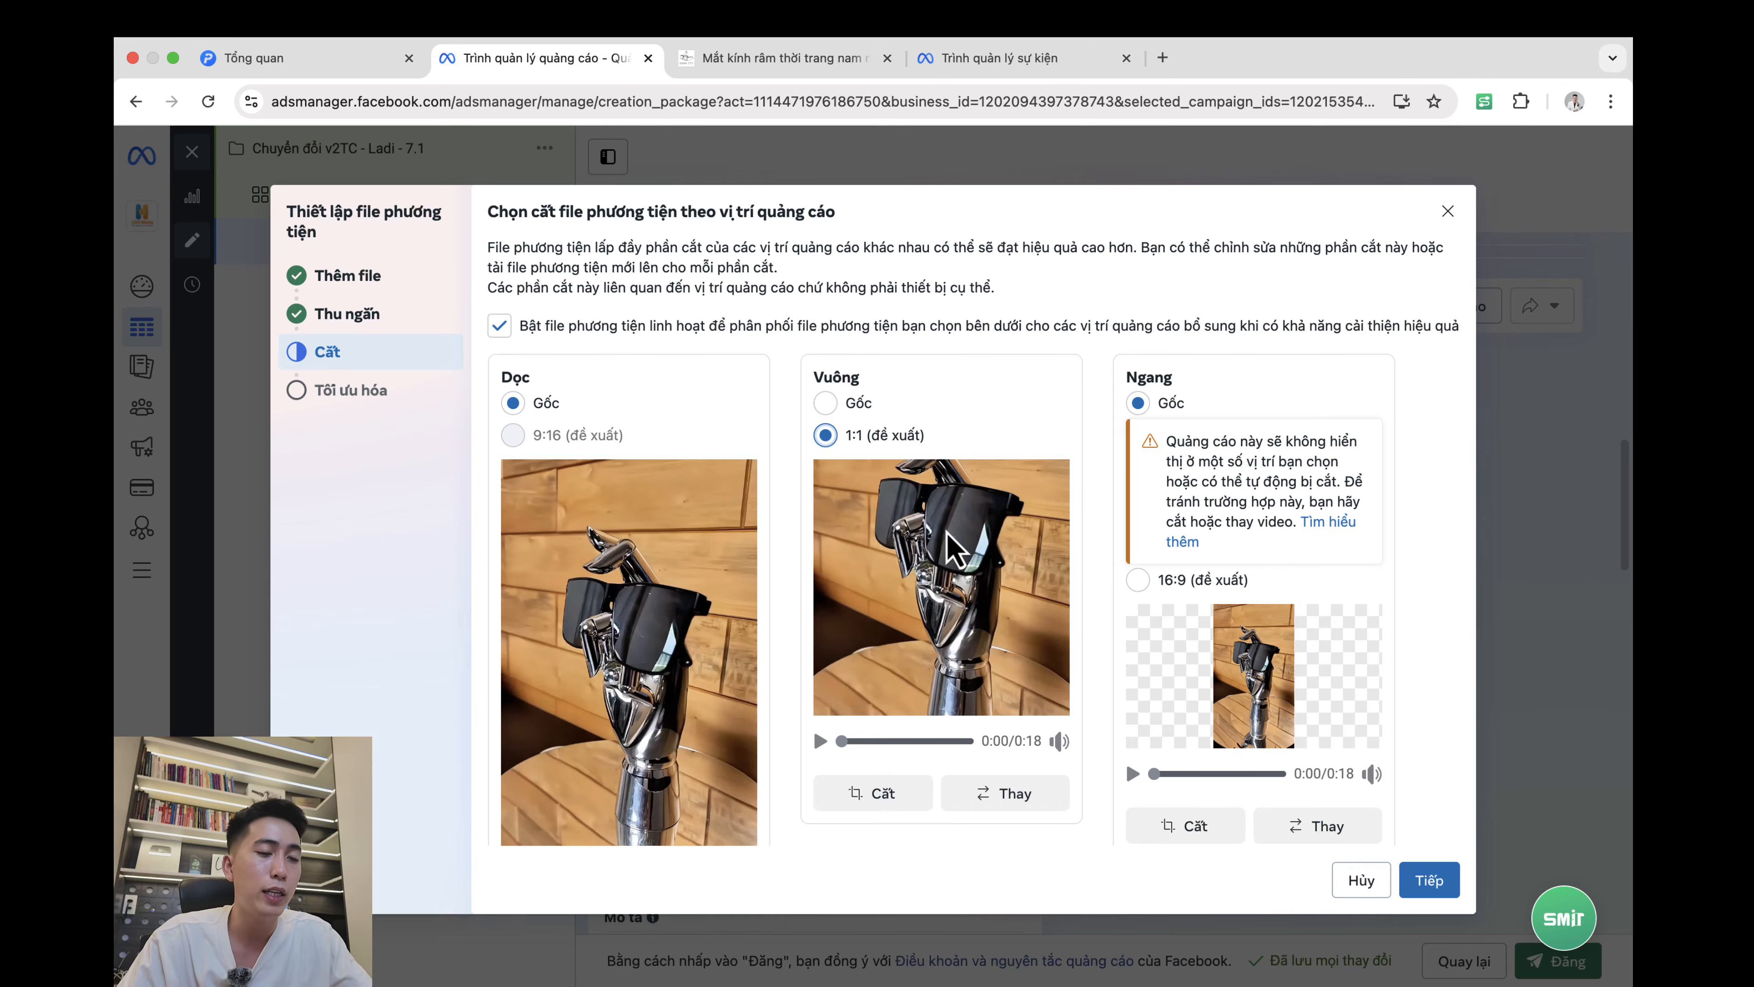
scroll(656, 581, down, 5)
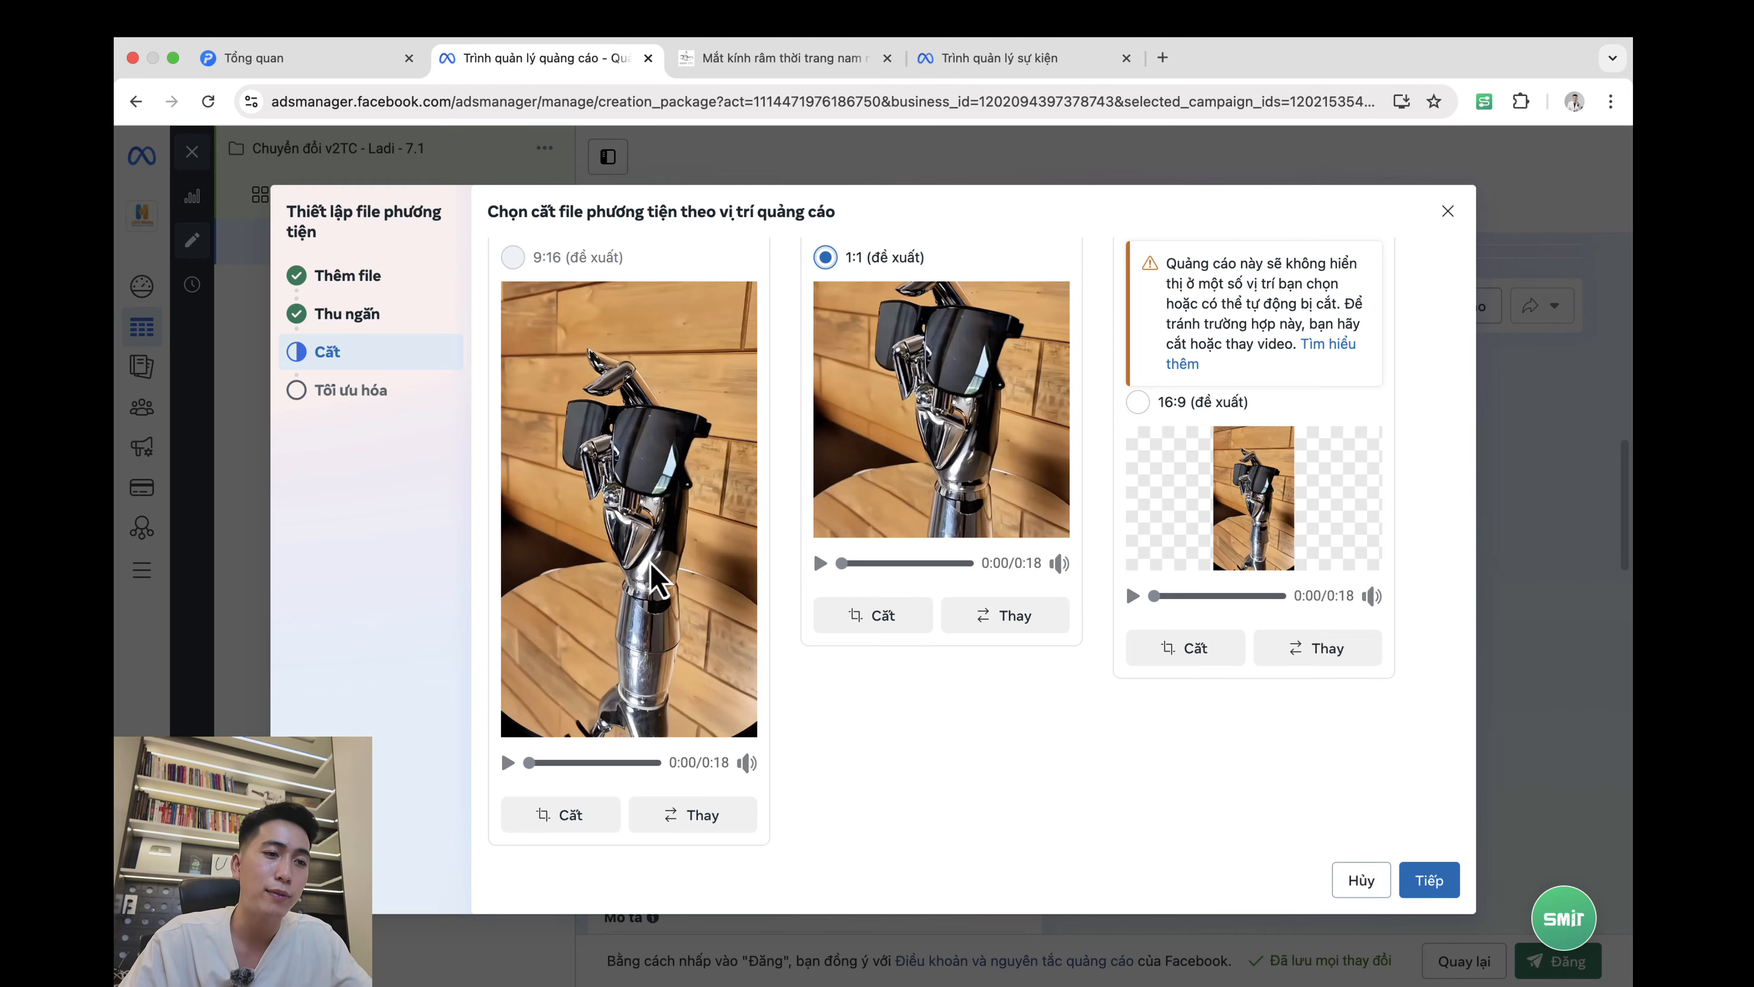
scroll(857, 588, up, 4)
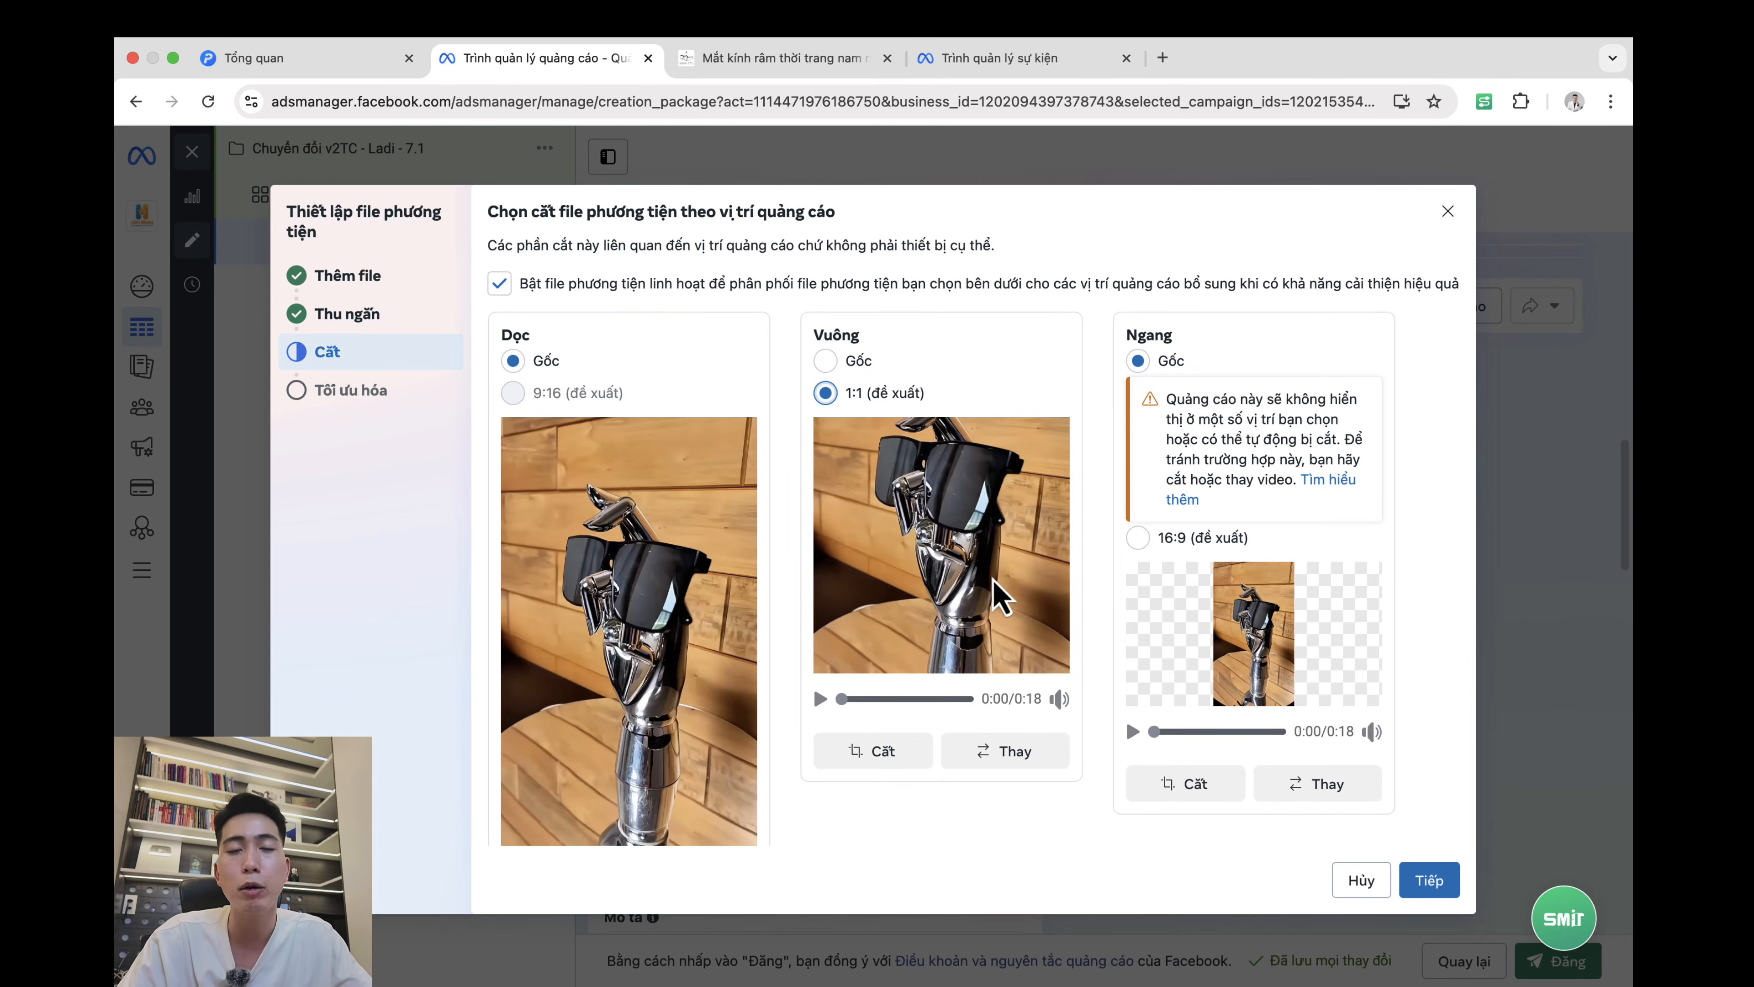
click(1428, 886)
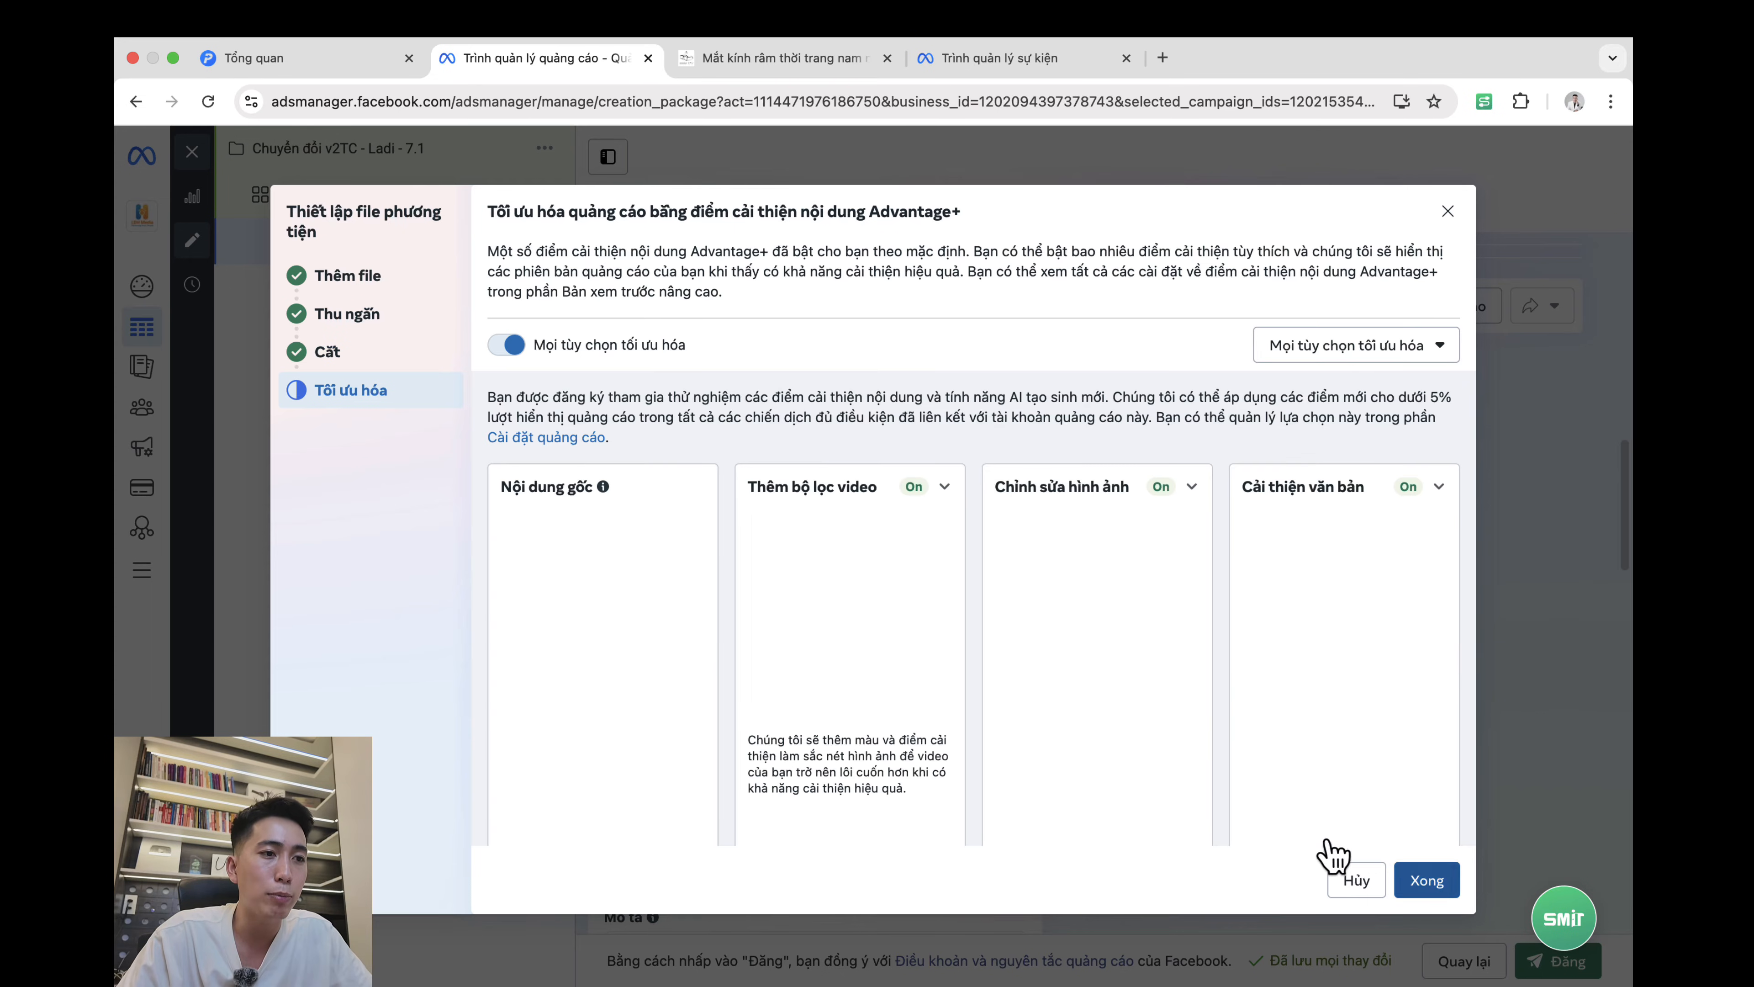
Step: Review the Advantage+ creative enhancements, keep all optimisation options on and finish the media setup
drag(963, 327, 534, 335)
scroll(556, 276, down, 2)
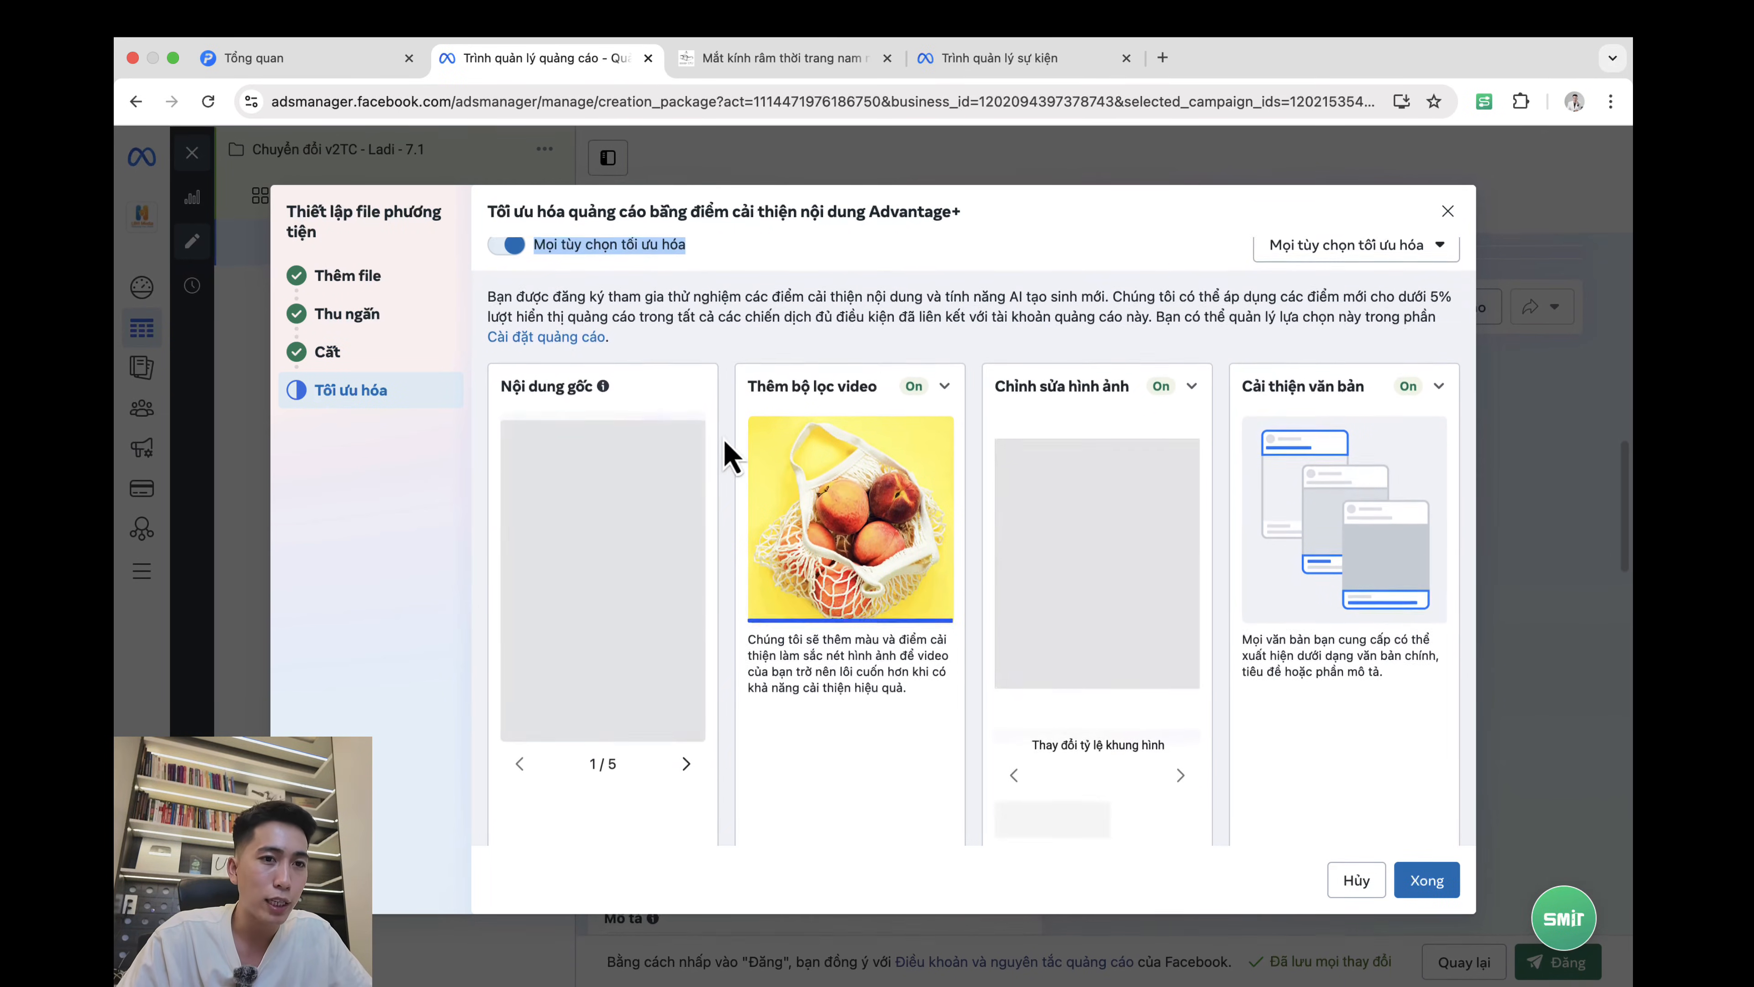
scroll(726, 455, up, 3)
drag(489, 215, 994, 231)
click(889, 216)
triple_click(720, 211)
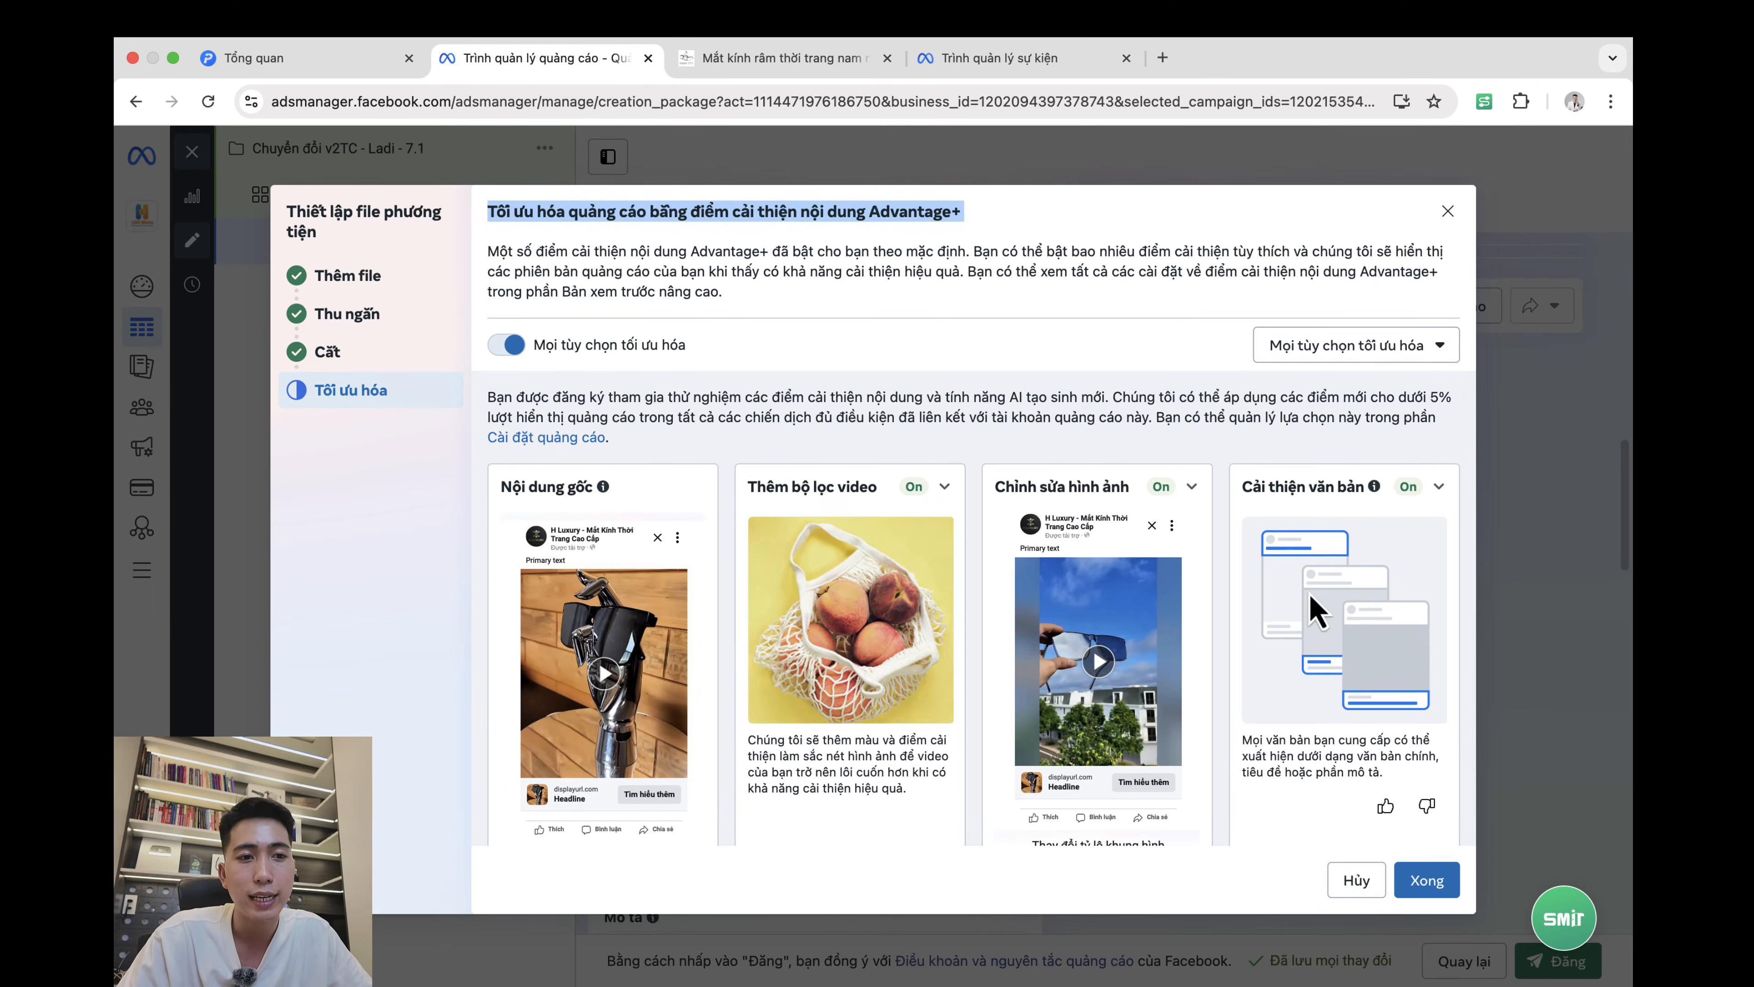
scroll(1298, 601, down, 3)
scroll(988, 573, up, 1)
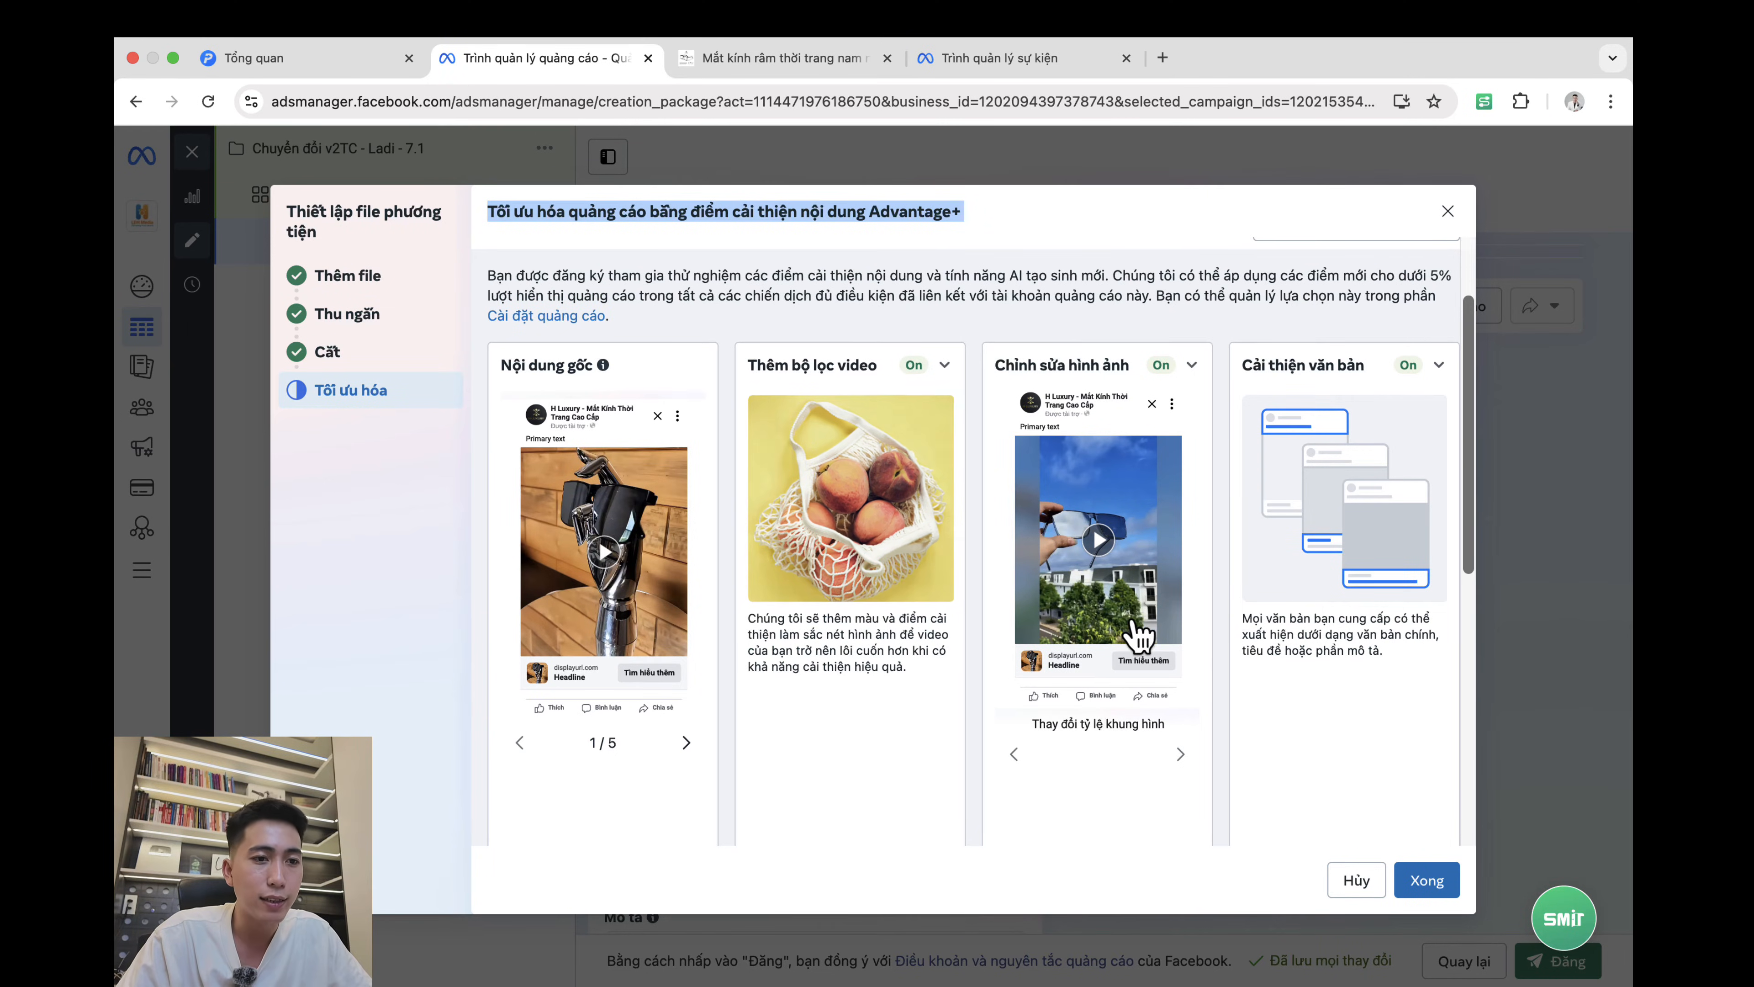
scroll(1098, 614, up, 1)
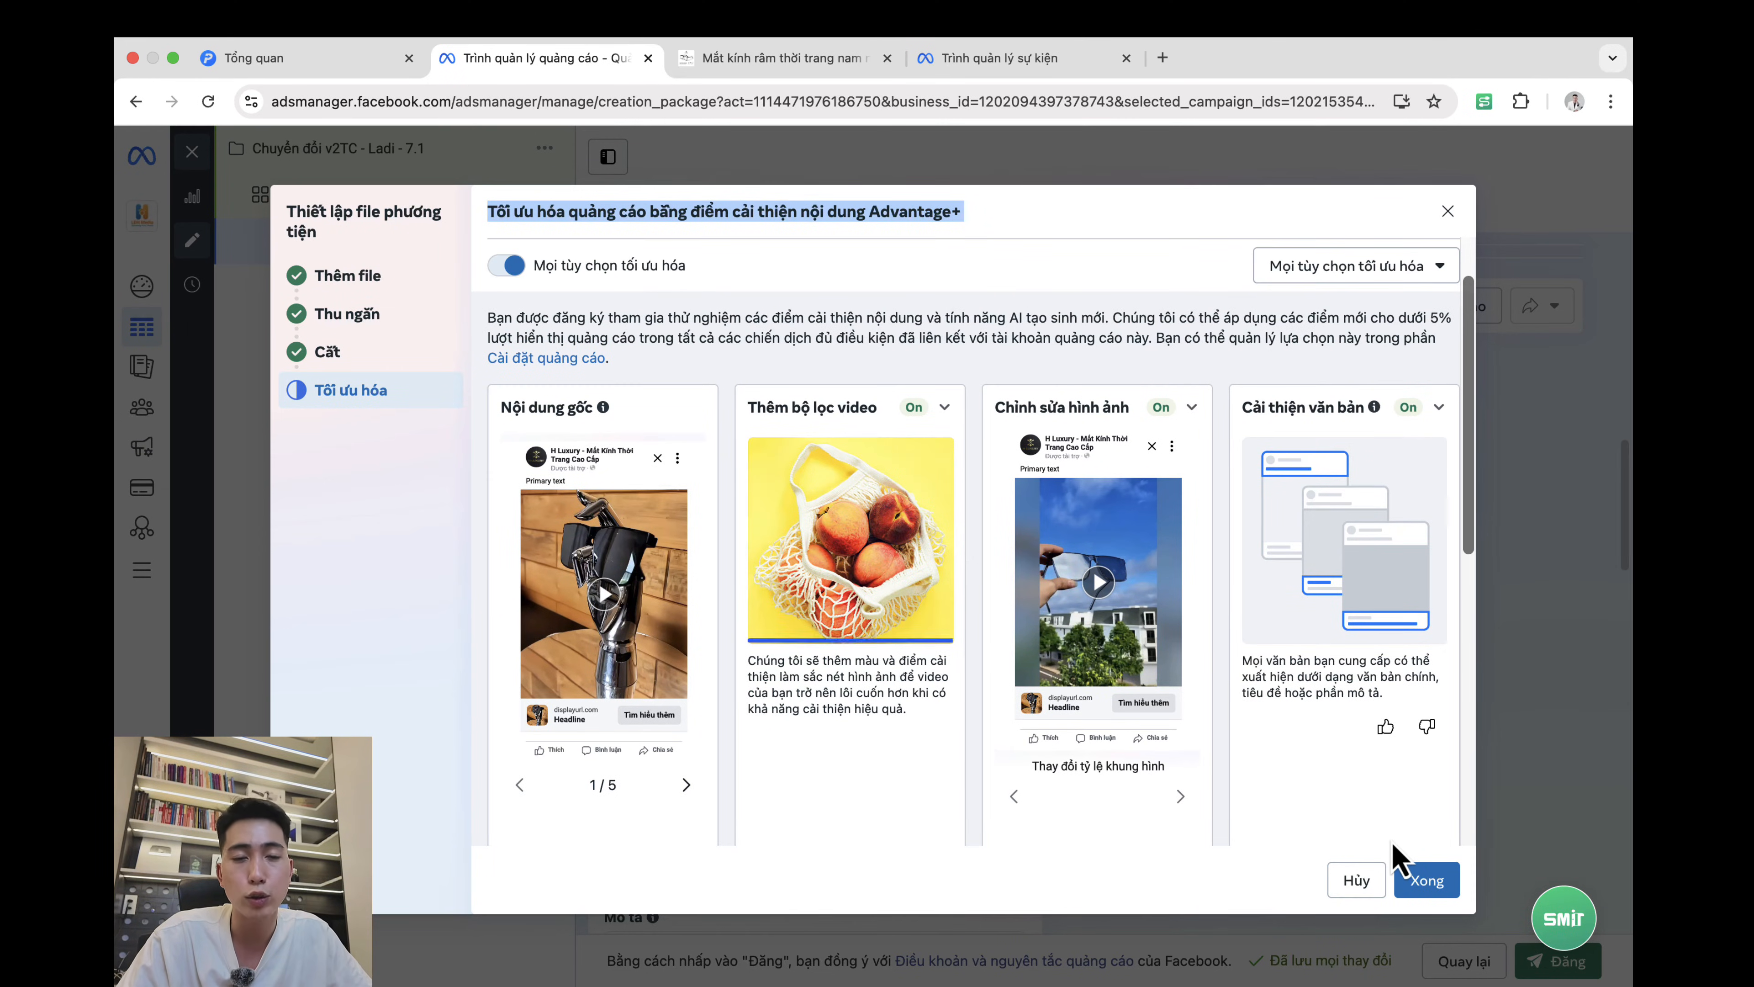
click(1429, 884)
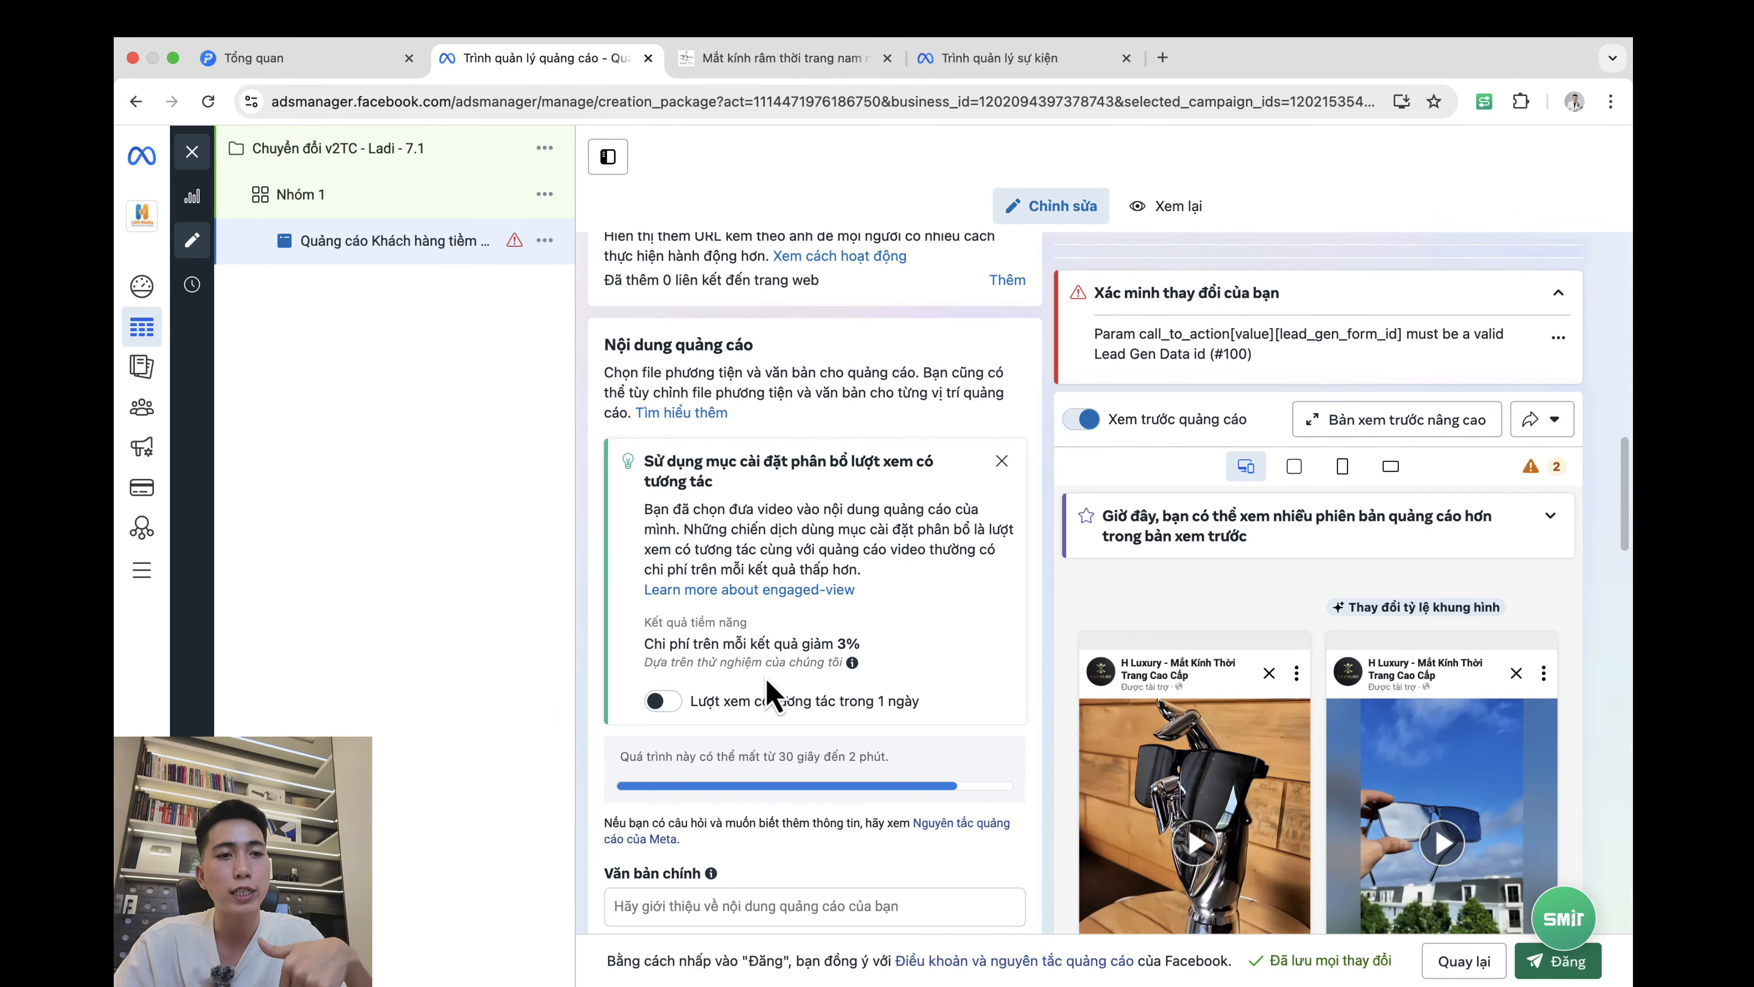
Step: Turn on the Lượt xem có tương tác trong 1 ngày attribution setting and go to the ad's primary text
click(656, 702)
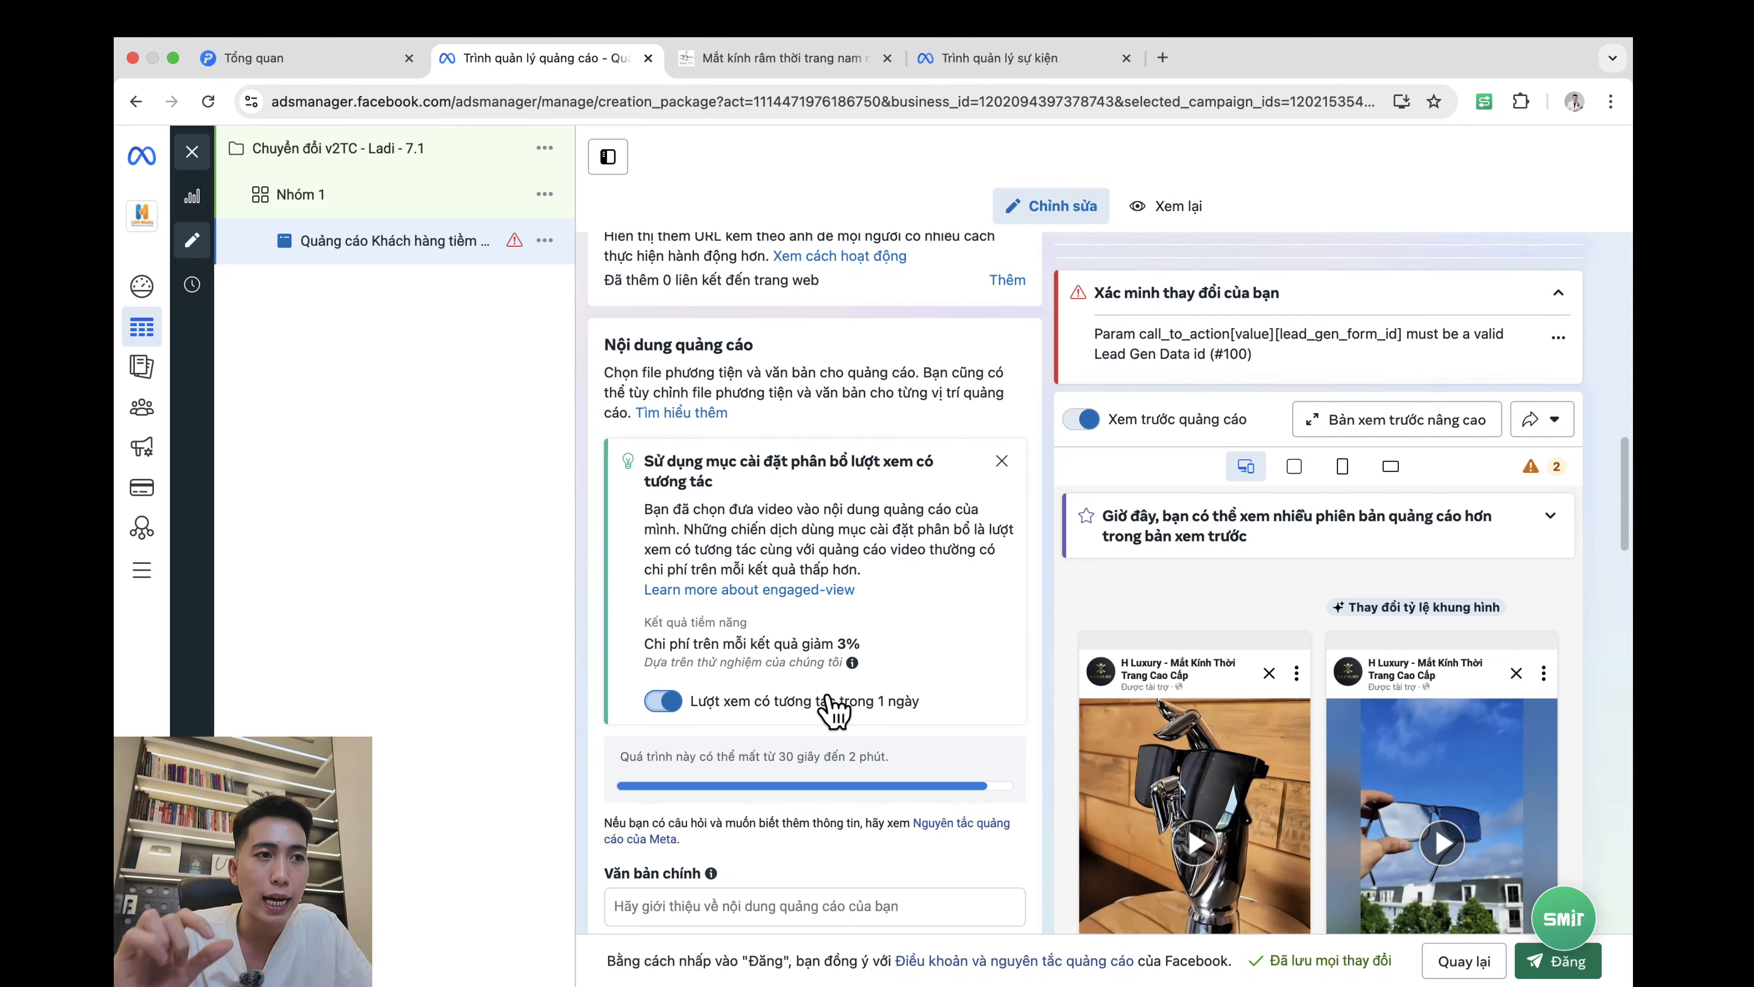
scroll(829, 711, down, 3)
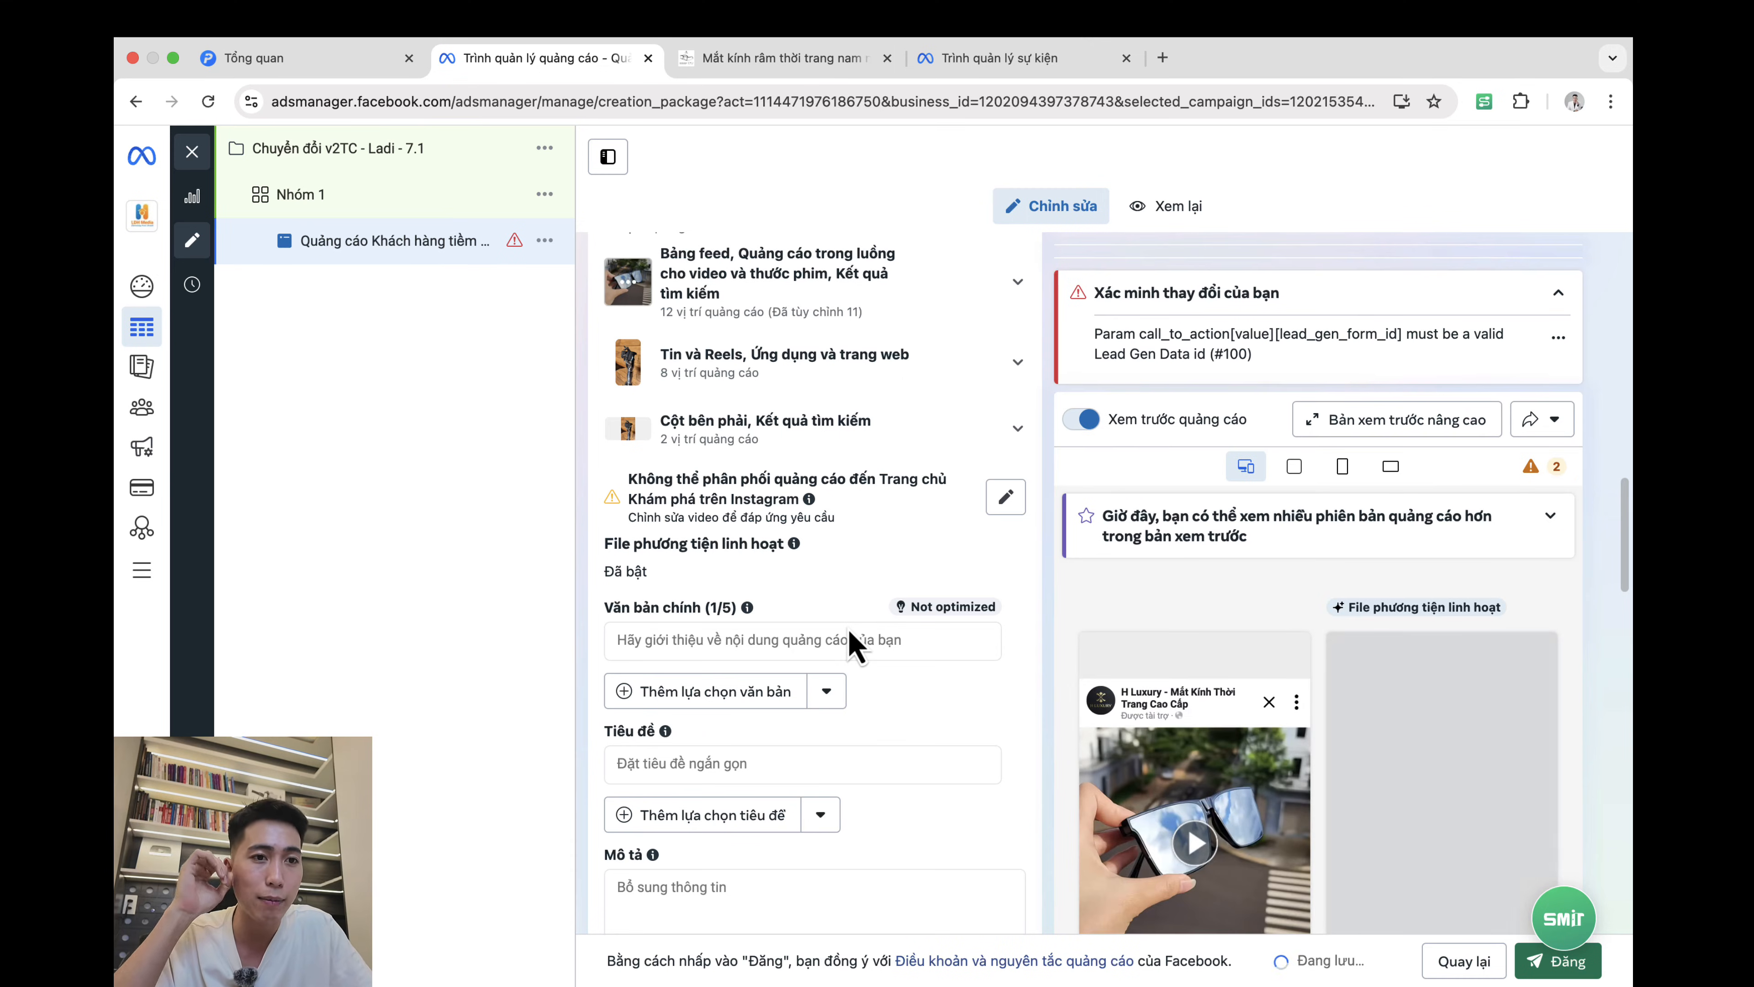
click(783, 643)
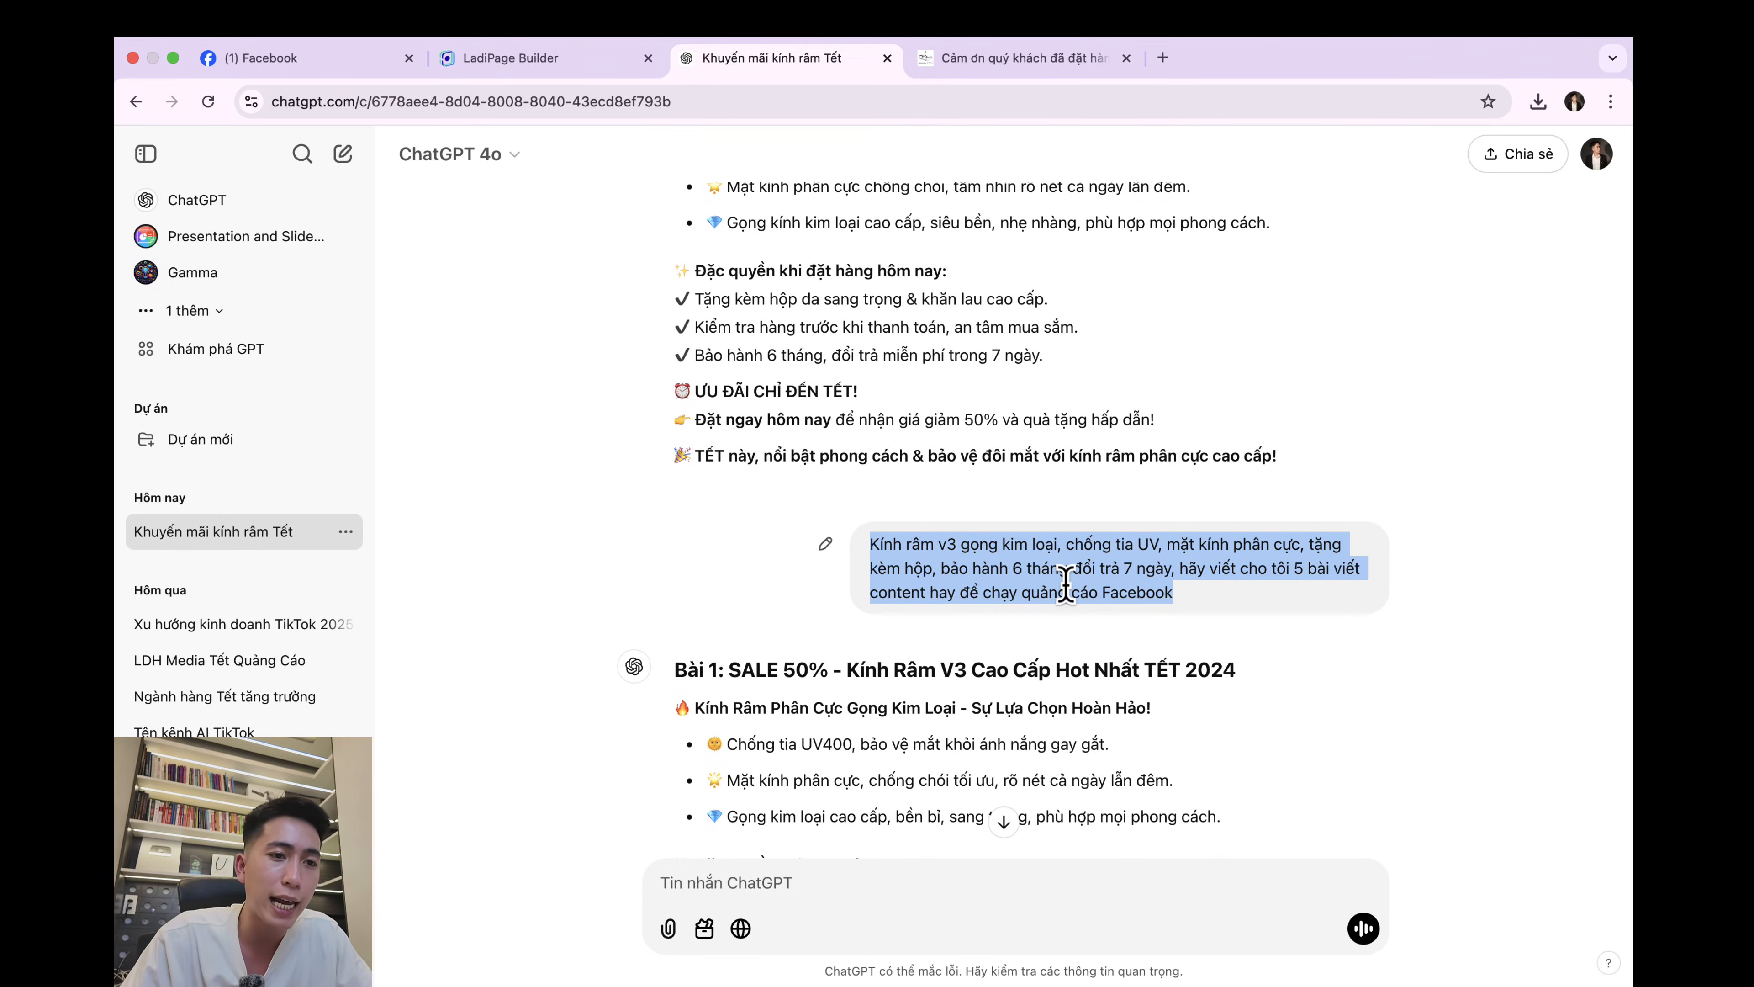
Step: Switch to ChatGPT and paste the V2 mirrored sunglasses description into a new message in the Khuyến mãi kính râm Tết chat
right_click(1066, 584)
click(1139, 626)
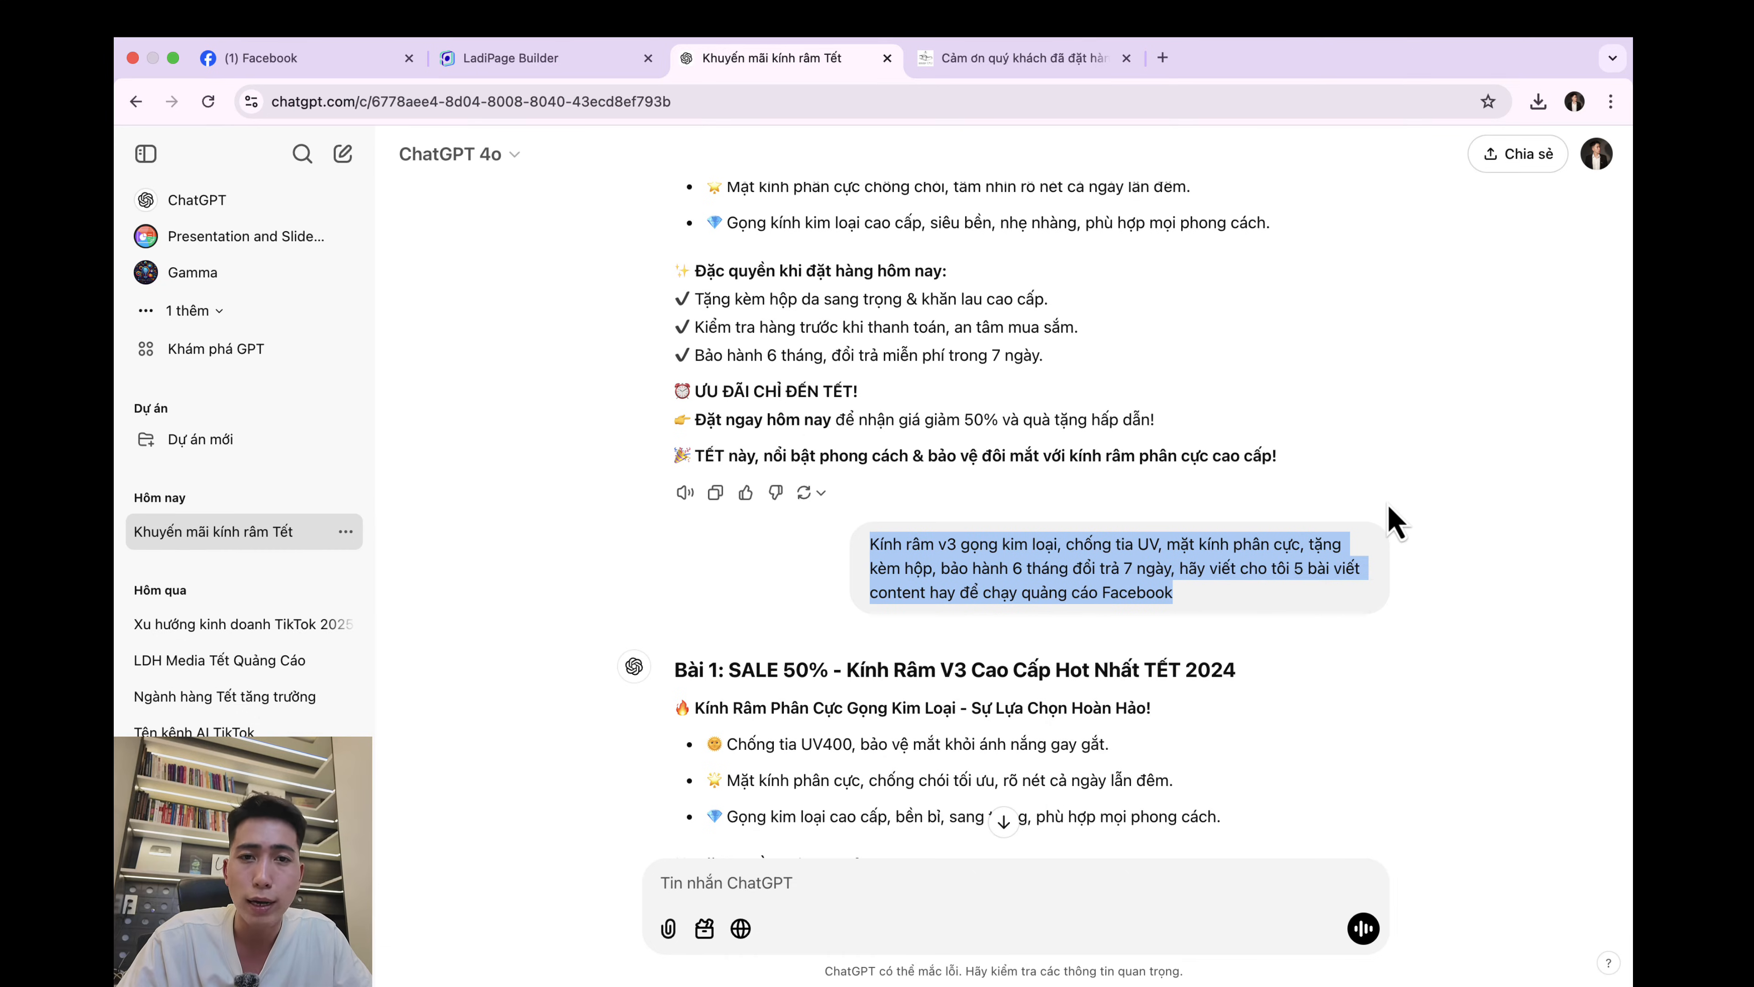
click(856, 885)
key(super+v)
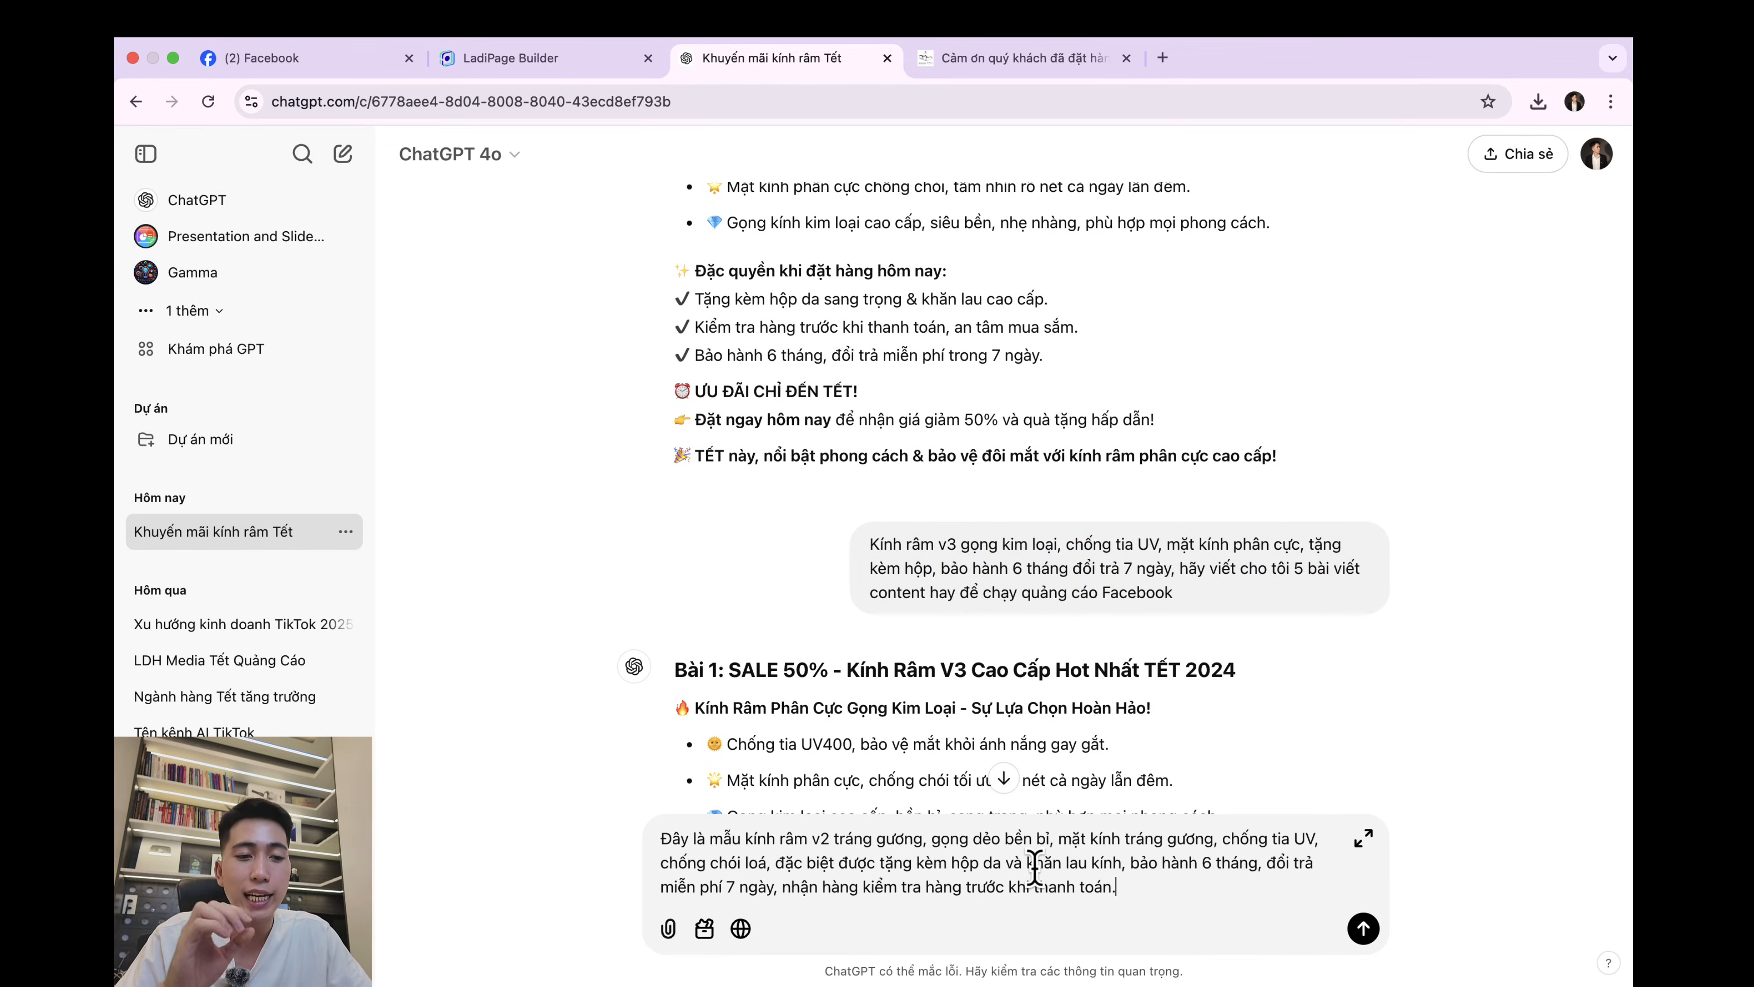
key(super+a)
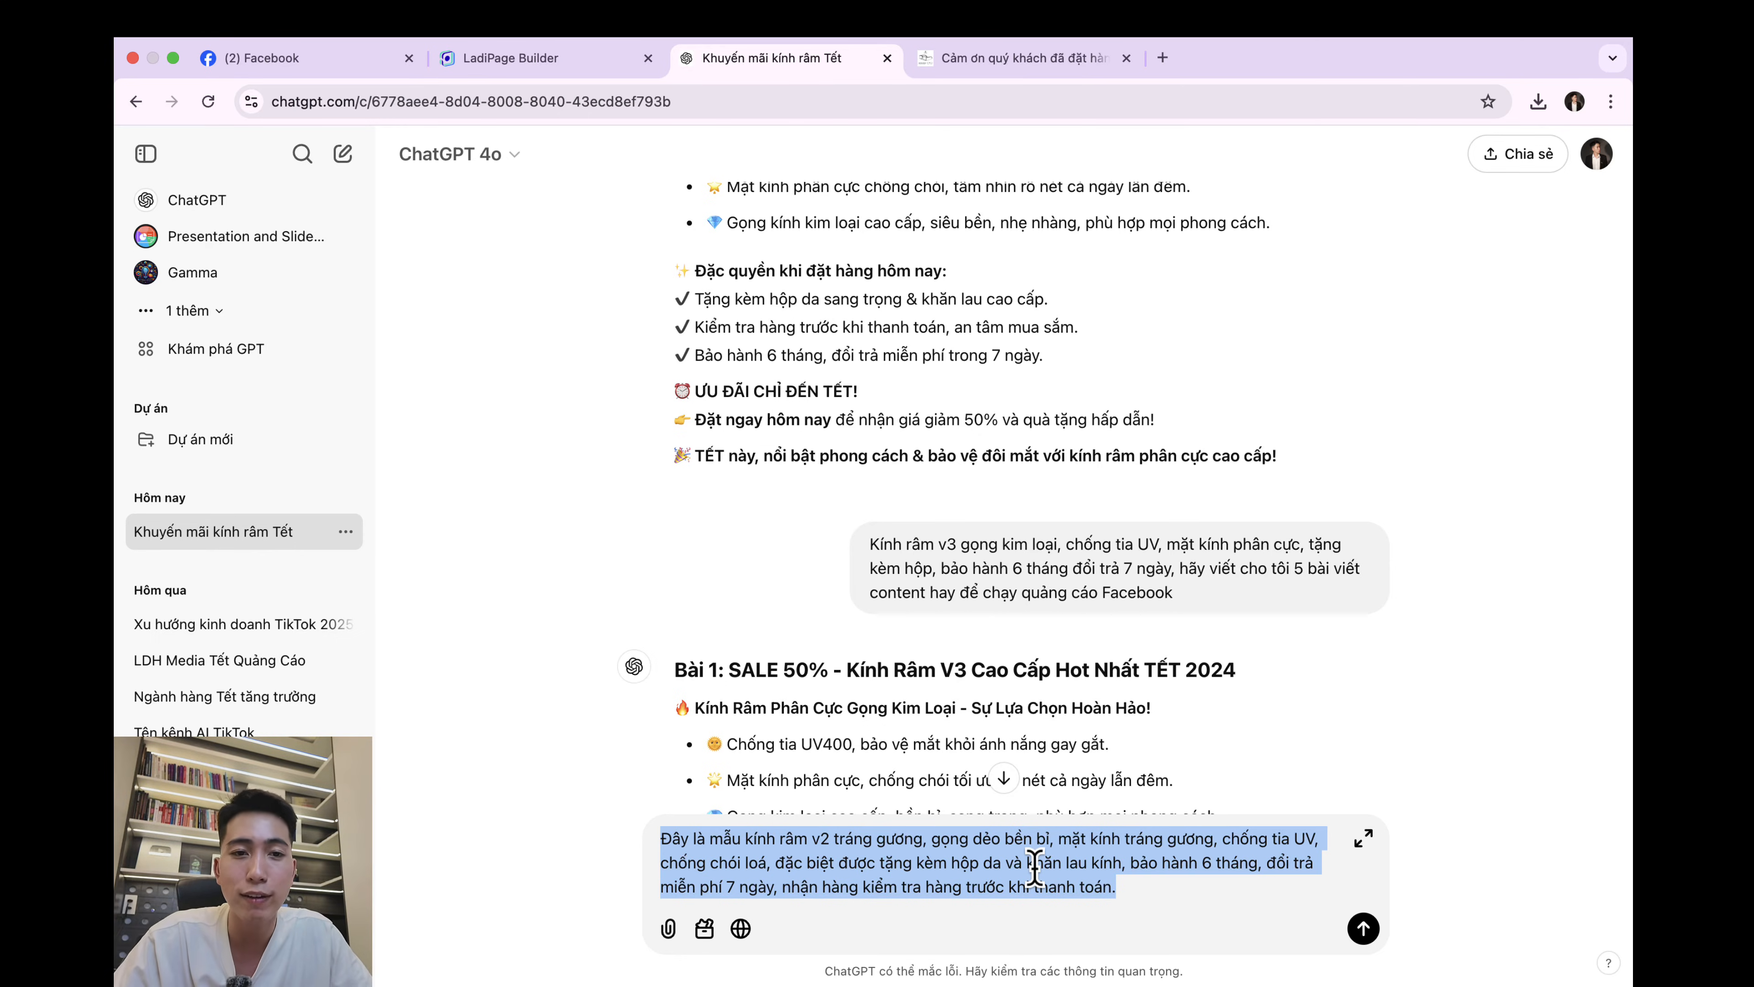
click(1173, 888)
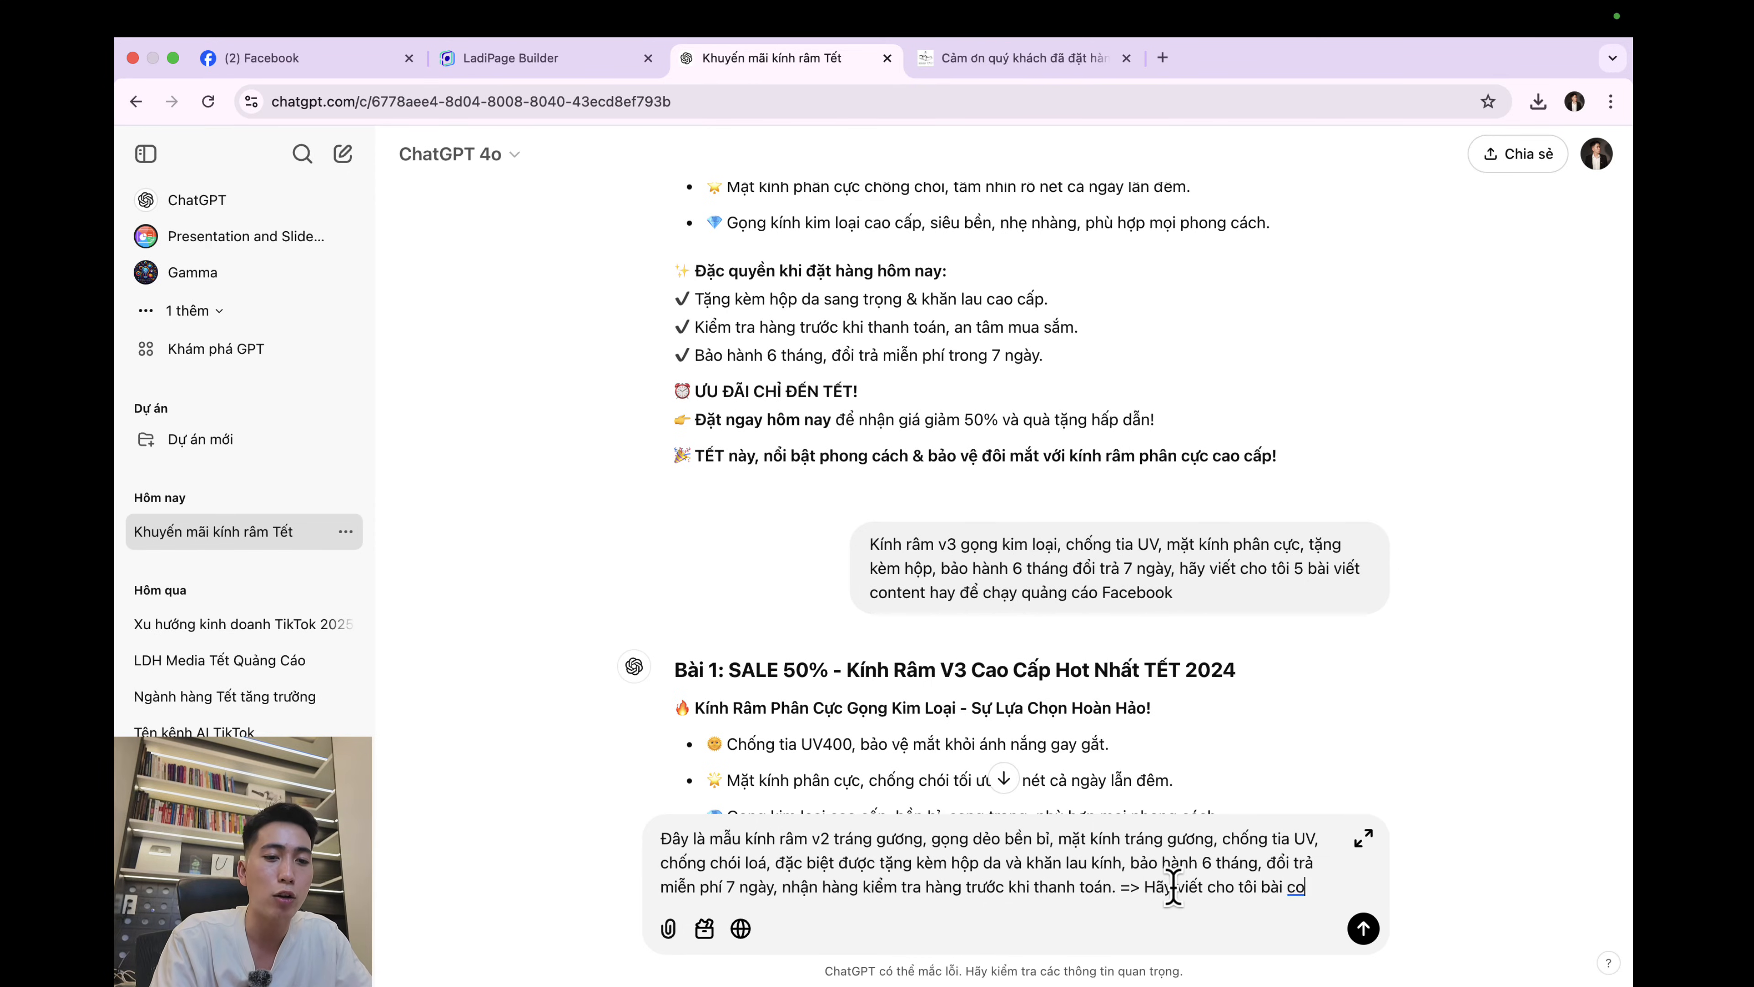
Step: Append and send "=> Hãy viết cho tôi bài content chạy quảng cáo facebook hiệu quả theo các công thức phù hợp với sản phẩm kính râm"
text(=> Hãy viết cho tôi bài content cha)
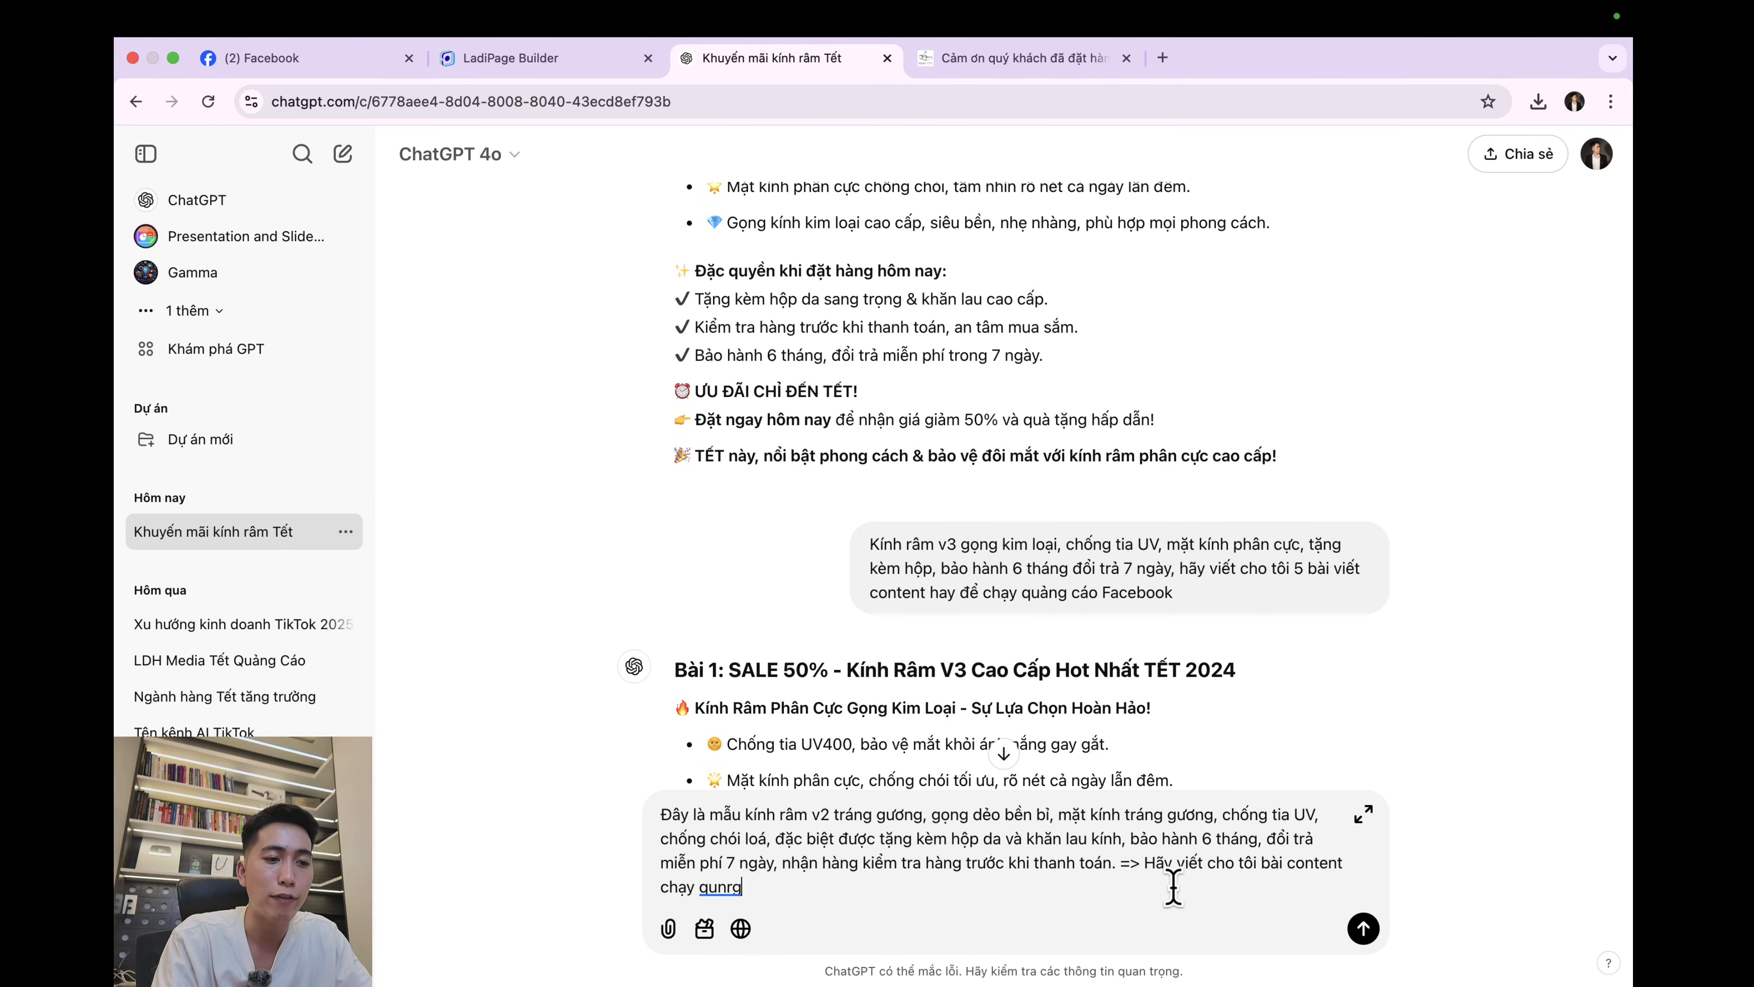
text(y quảng cáo facebook hiệu quả theo các công thức phù hợp với sản phẩm kính râm)
key(super+a)
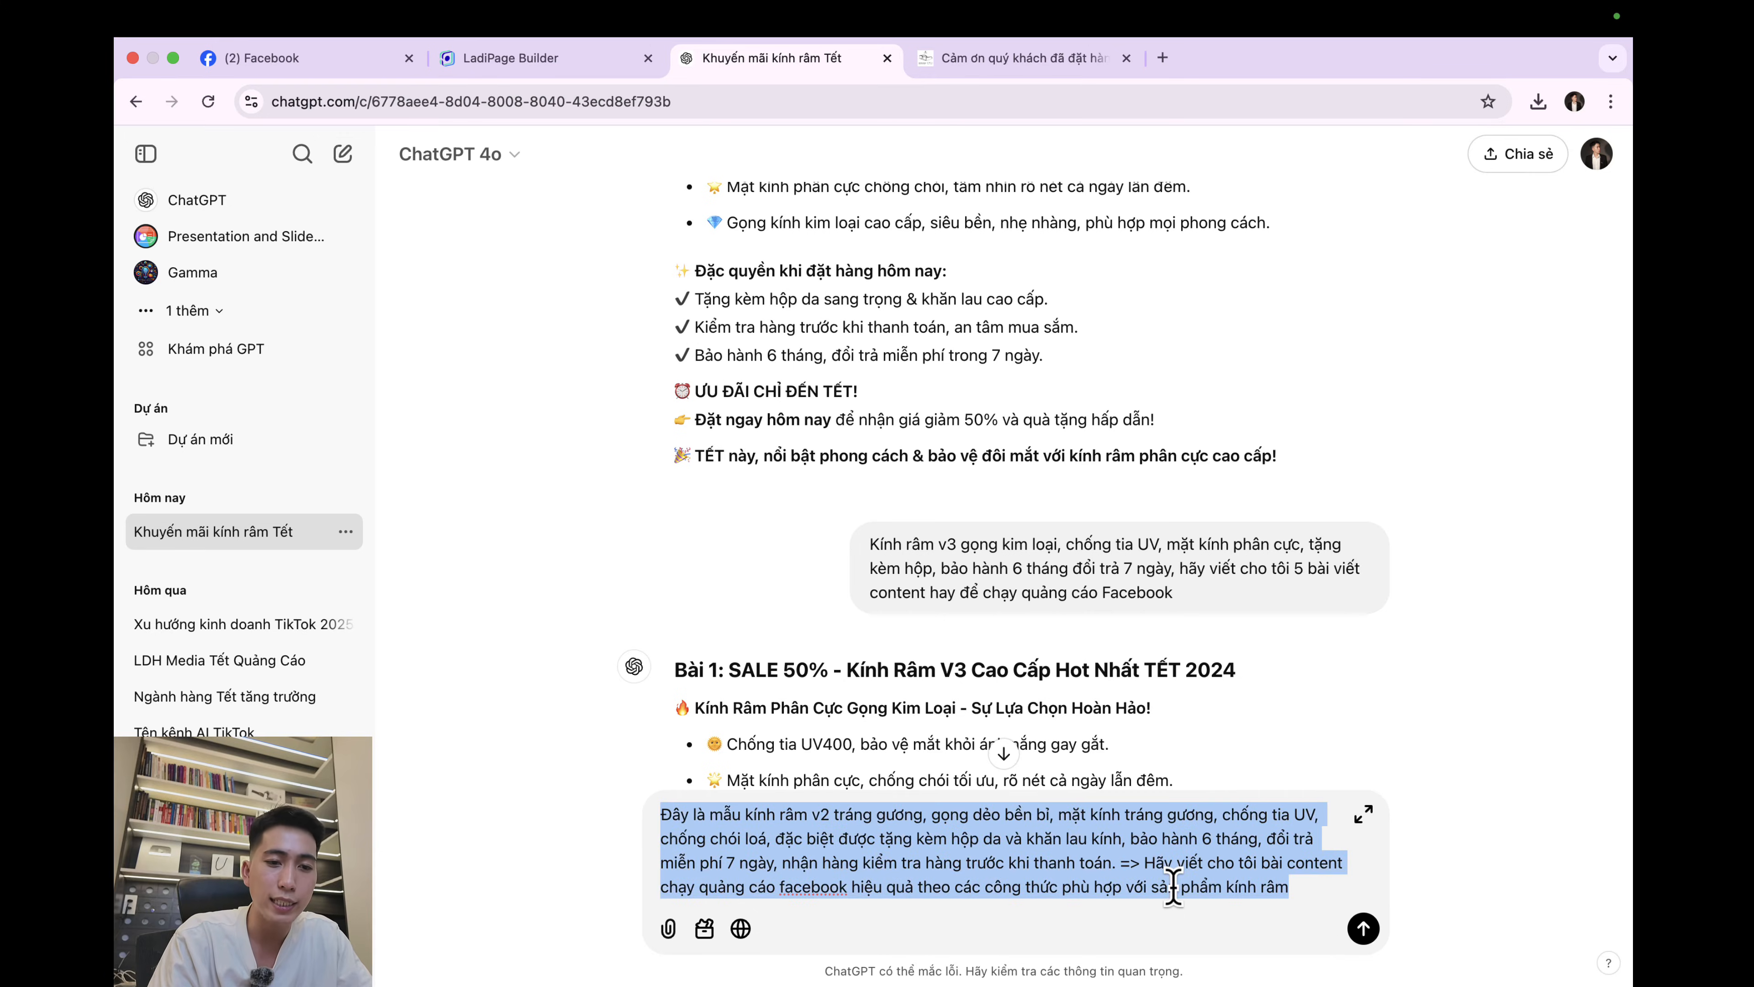
key(Return)
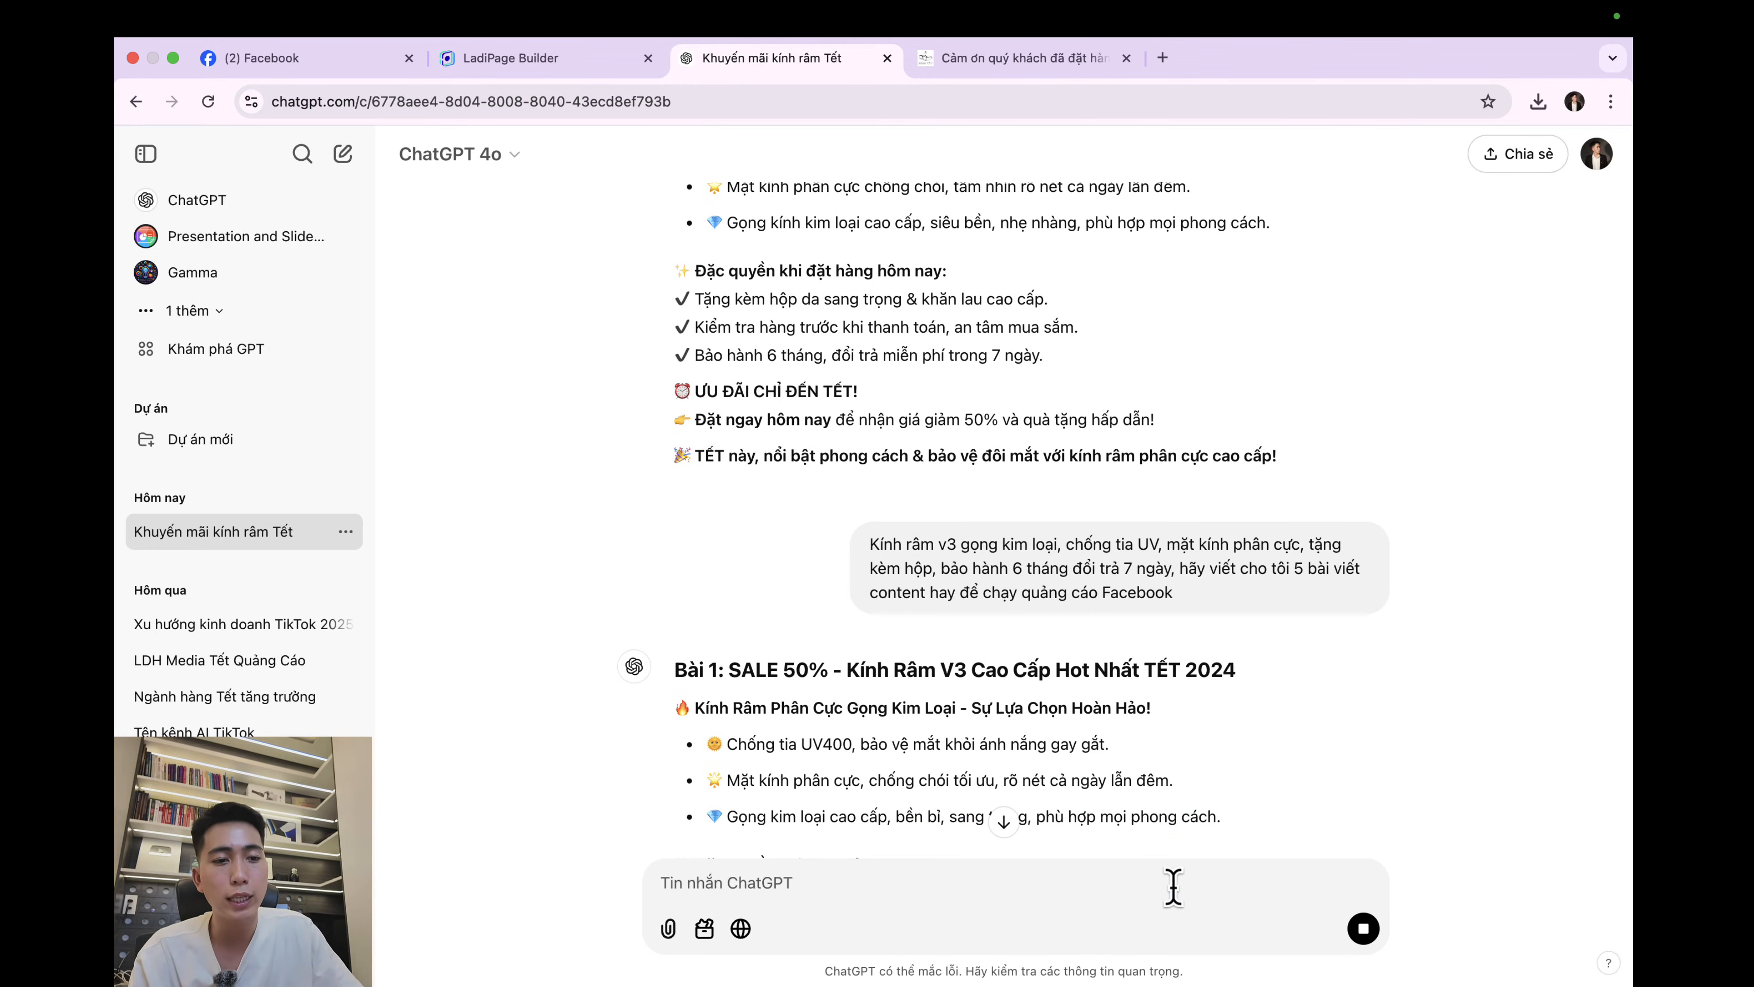
Step: Copy the body of Bài 1, the AIDA ad post, from the SALE 50% line through the closing call to order
click(1003, 821)
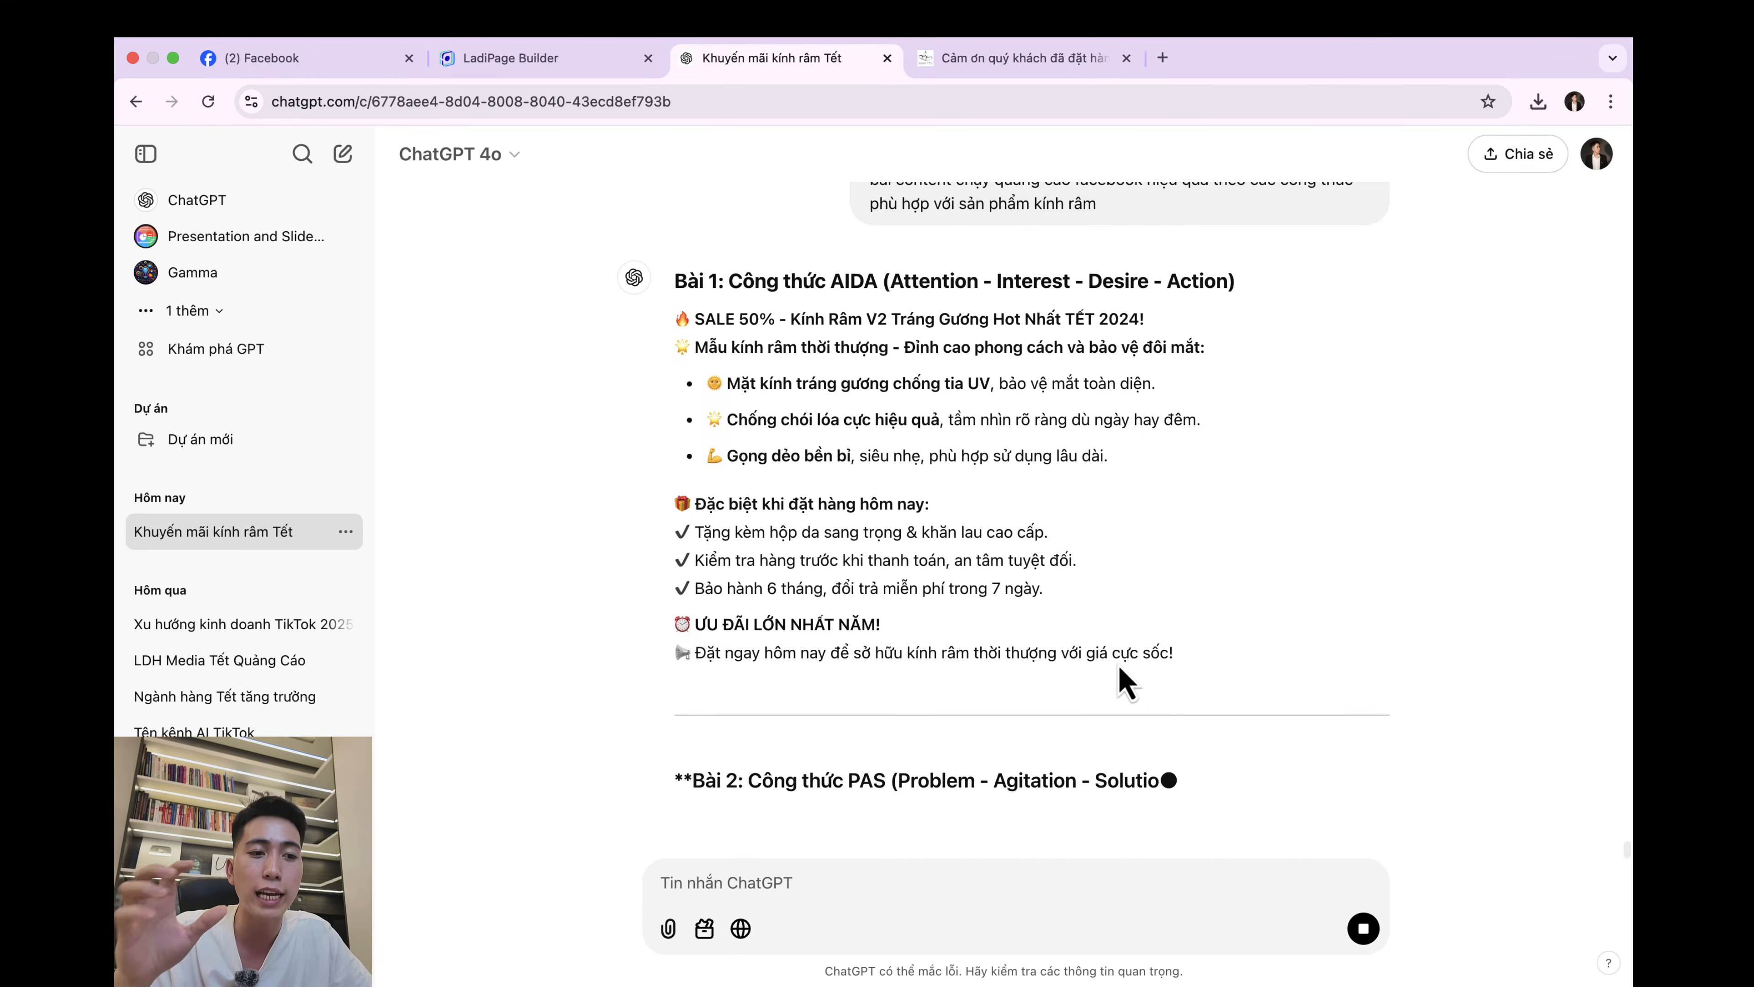
scroll(1119, 665, up, 2)
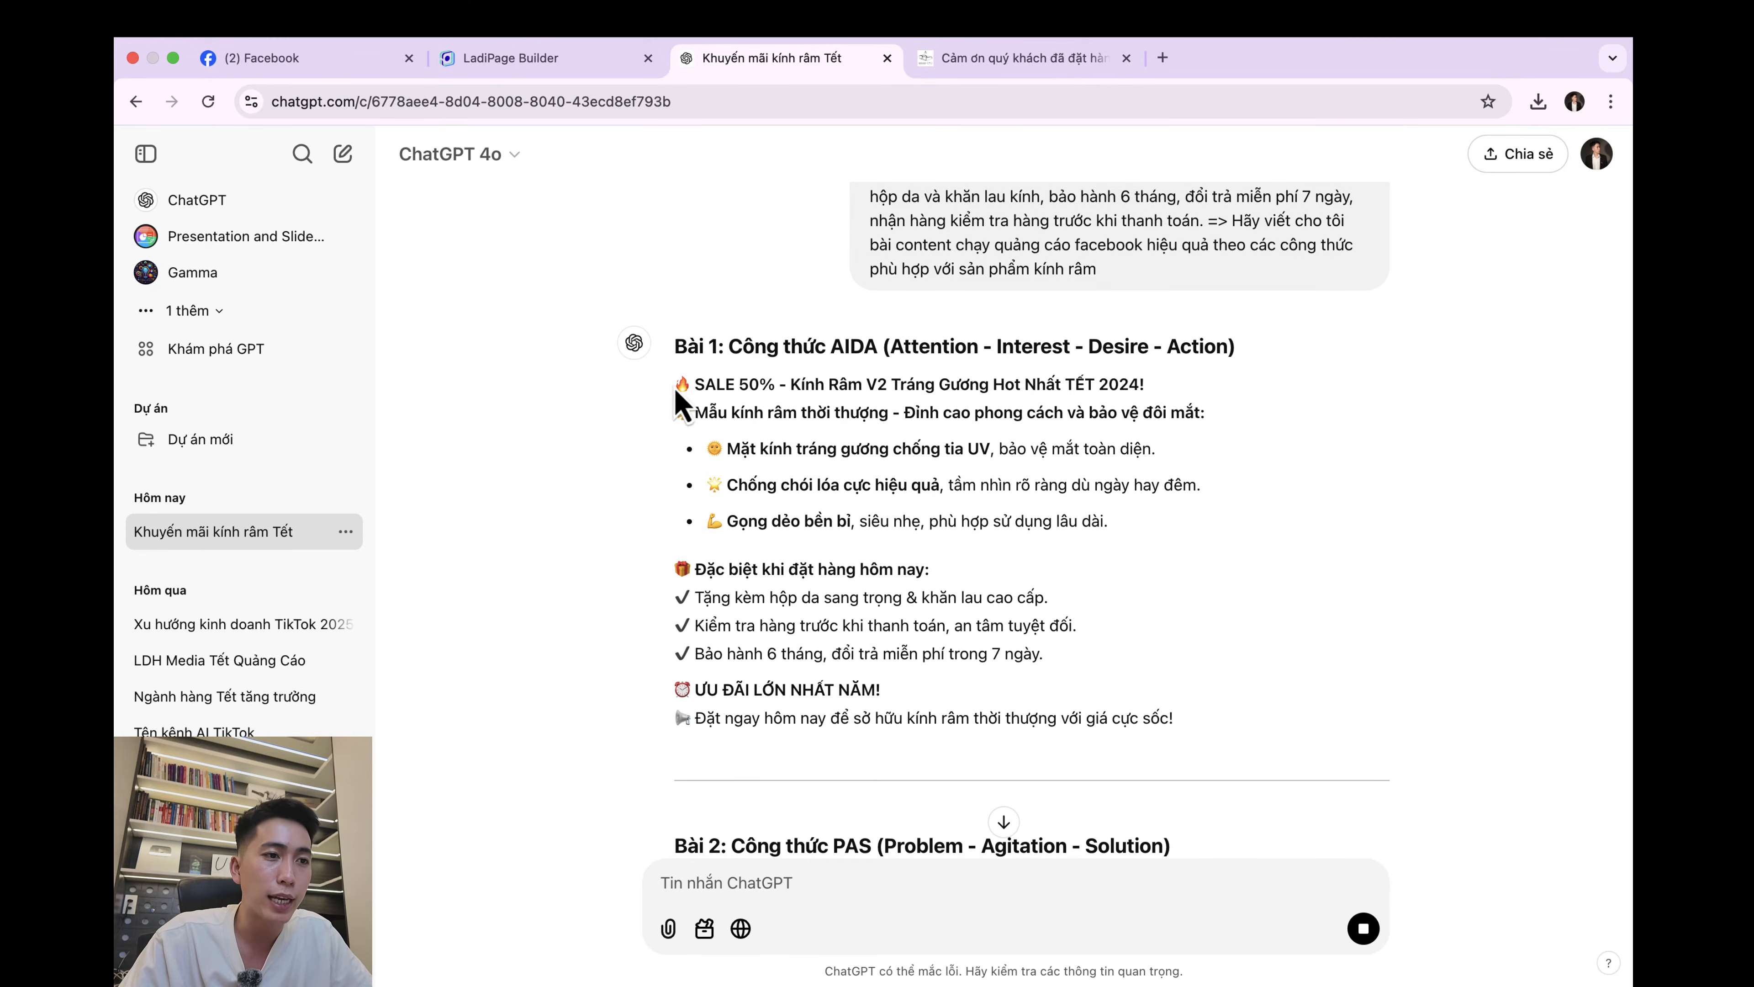
drag(676, 393, 1069, 531)
click(1111, 557)
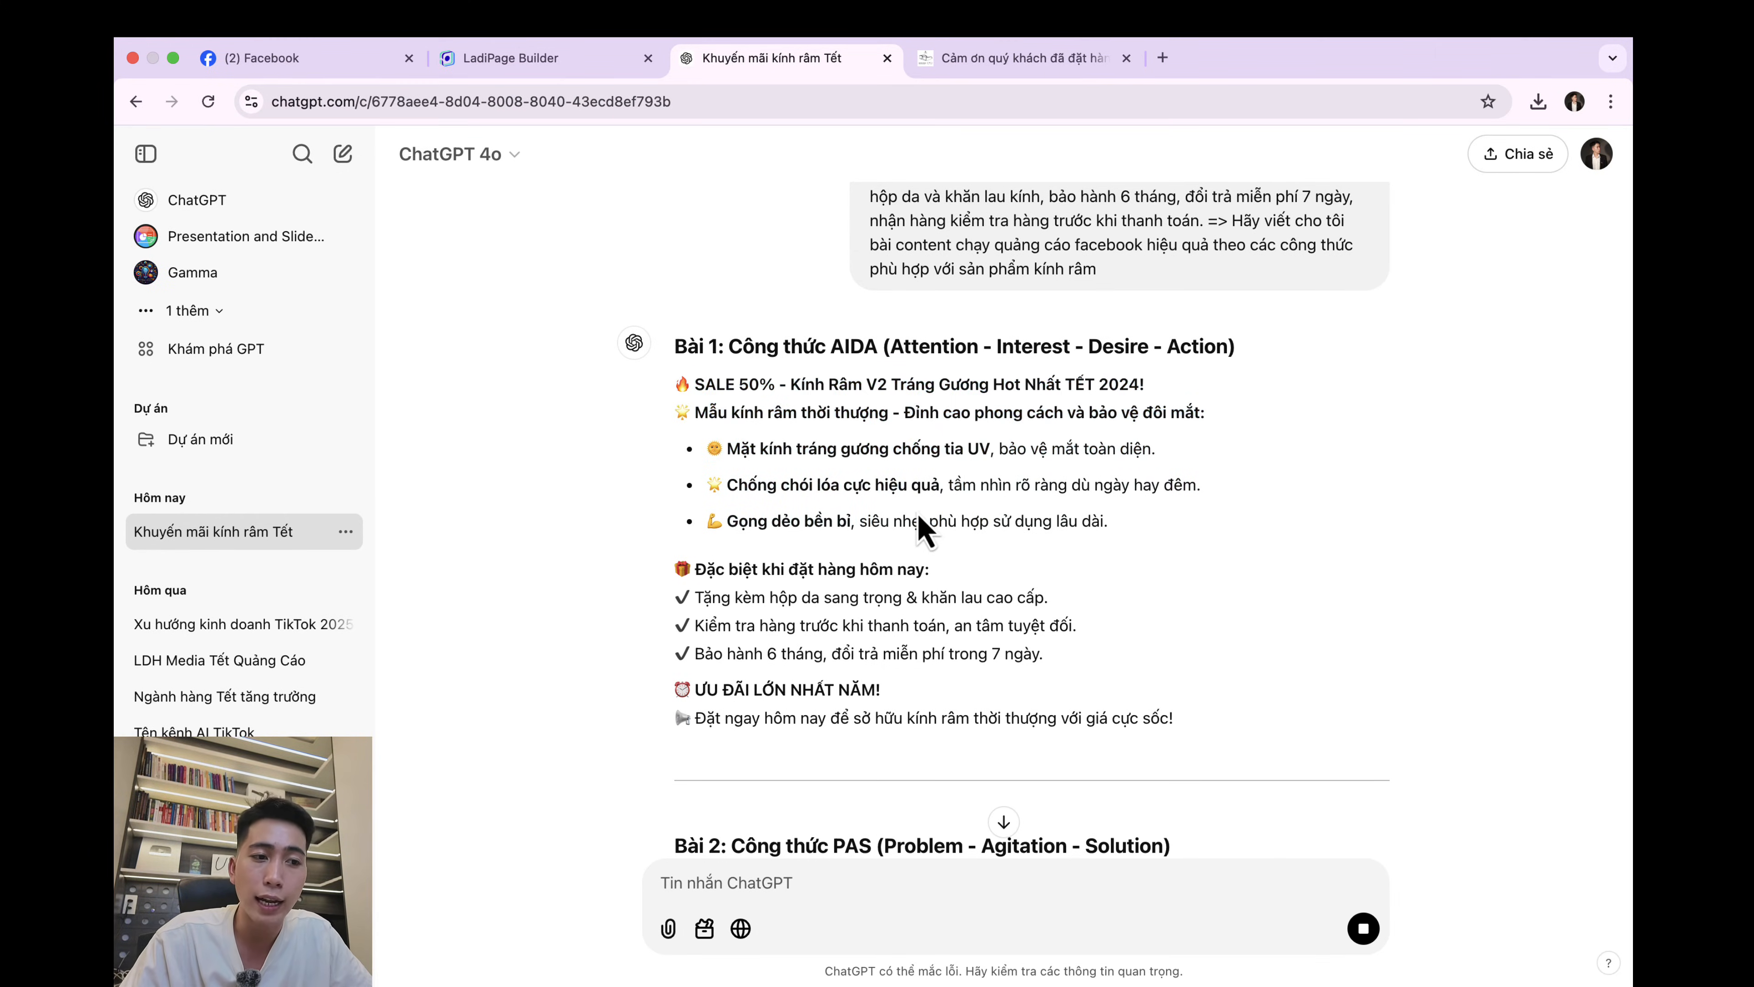
scroll(924, 532, up, 1)
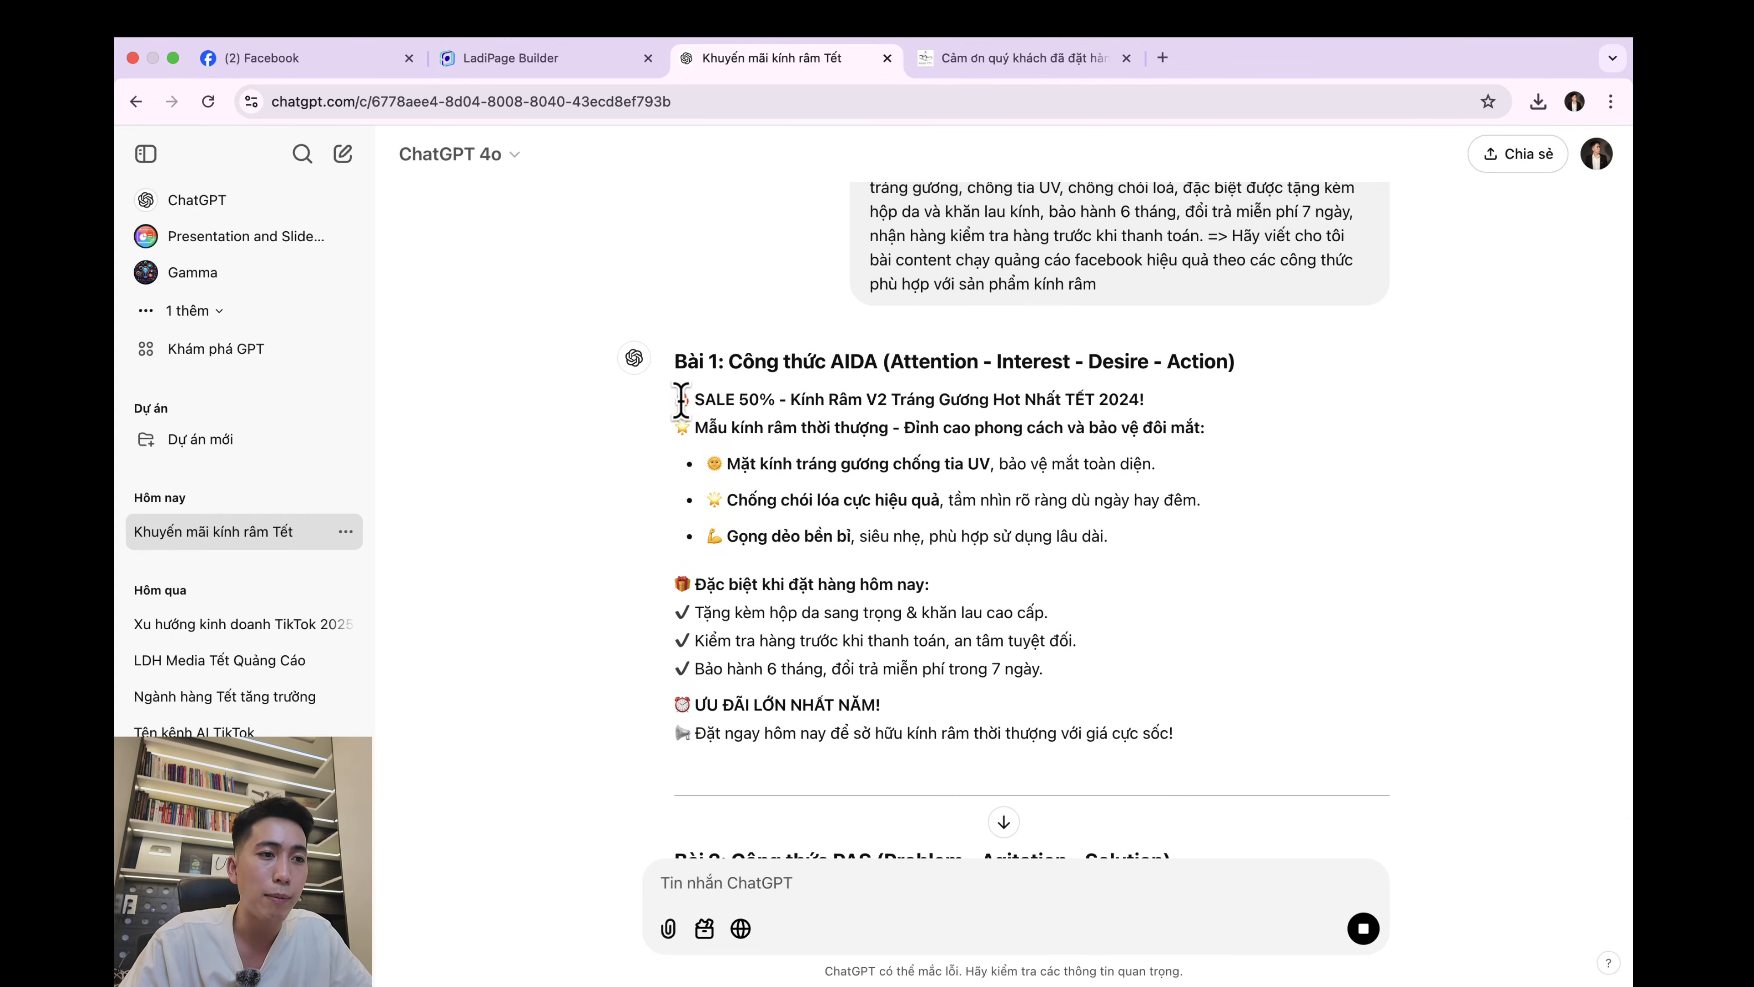
drag(673, 393, 1231, 772)
right_click(940, 564)
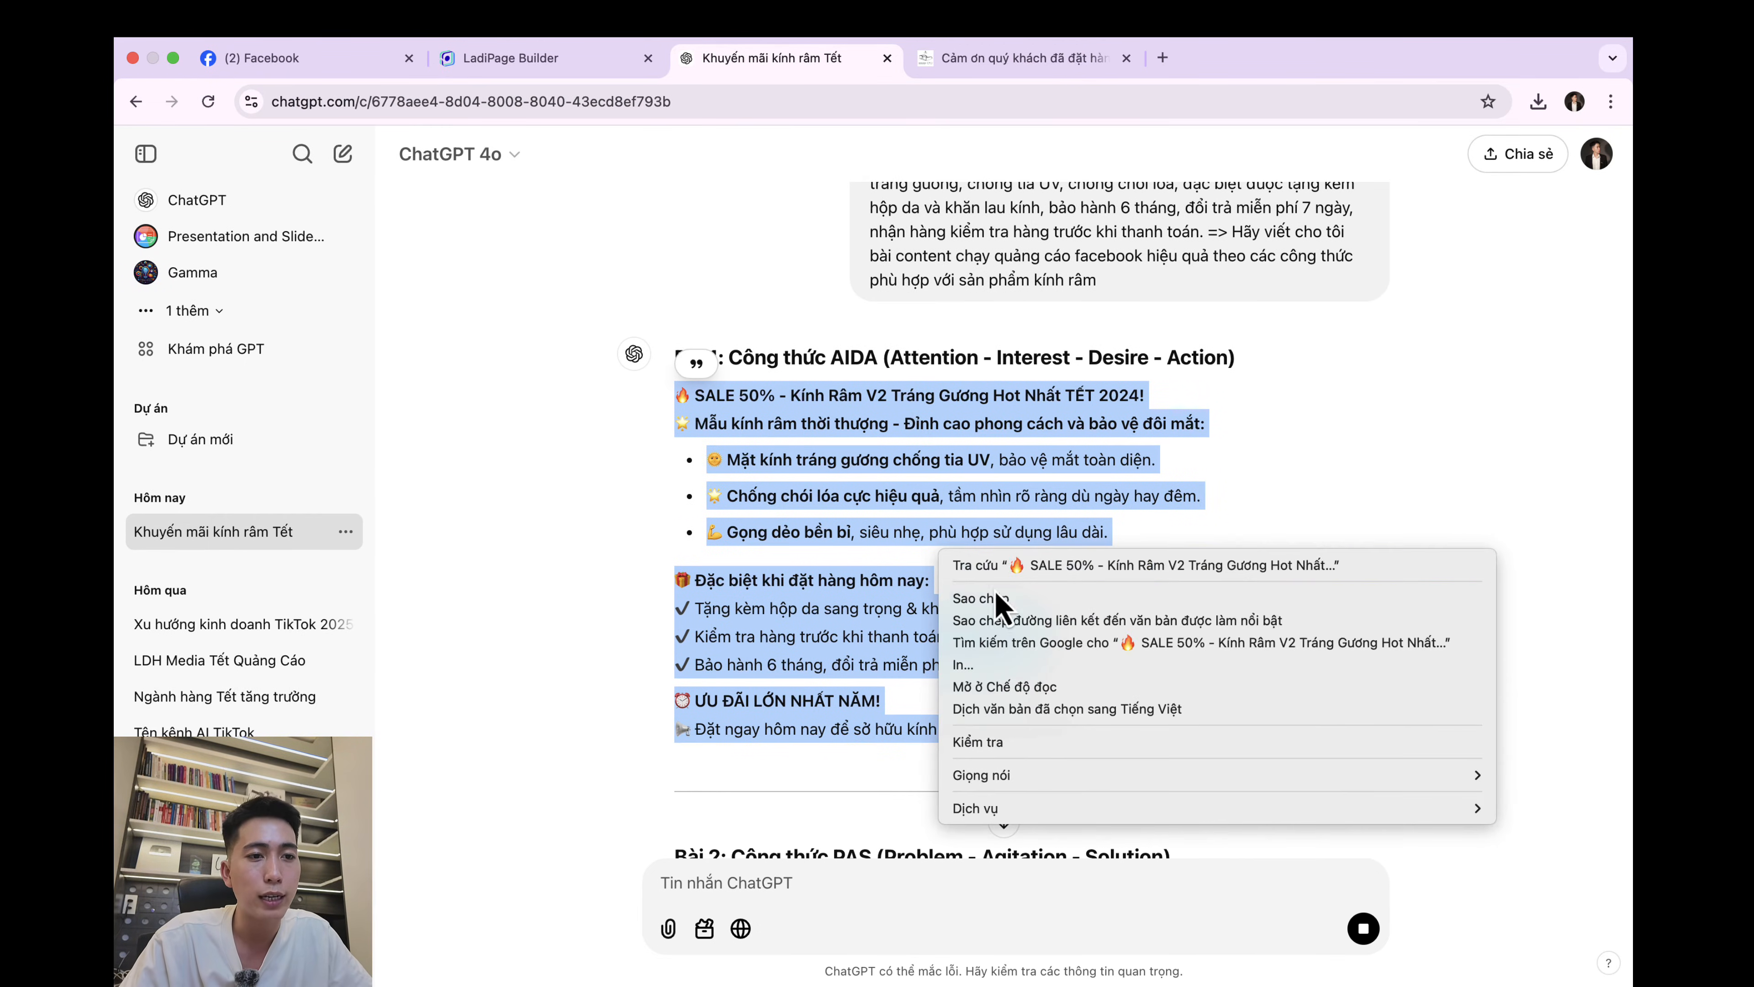
click(967, 610)
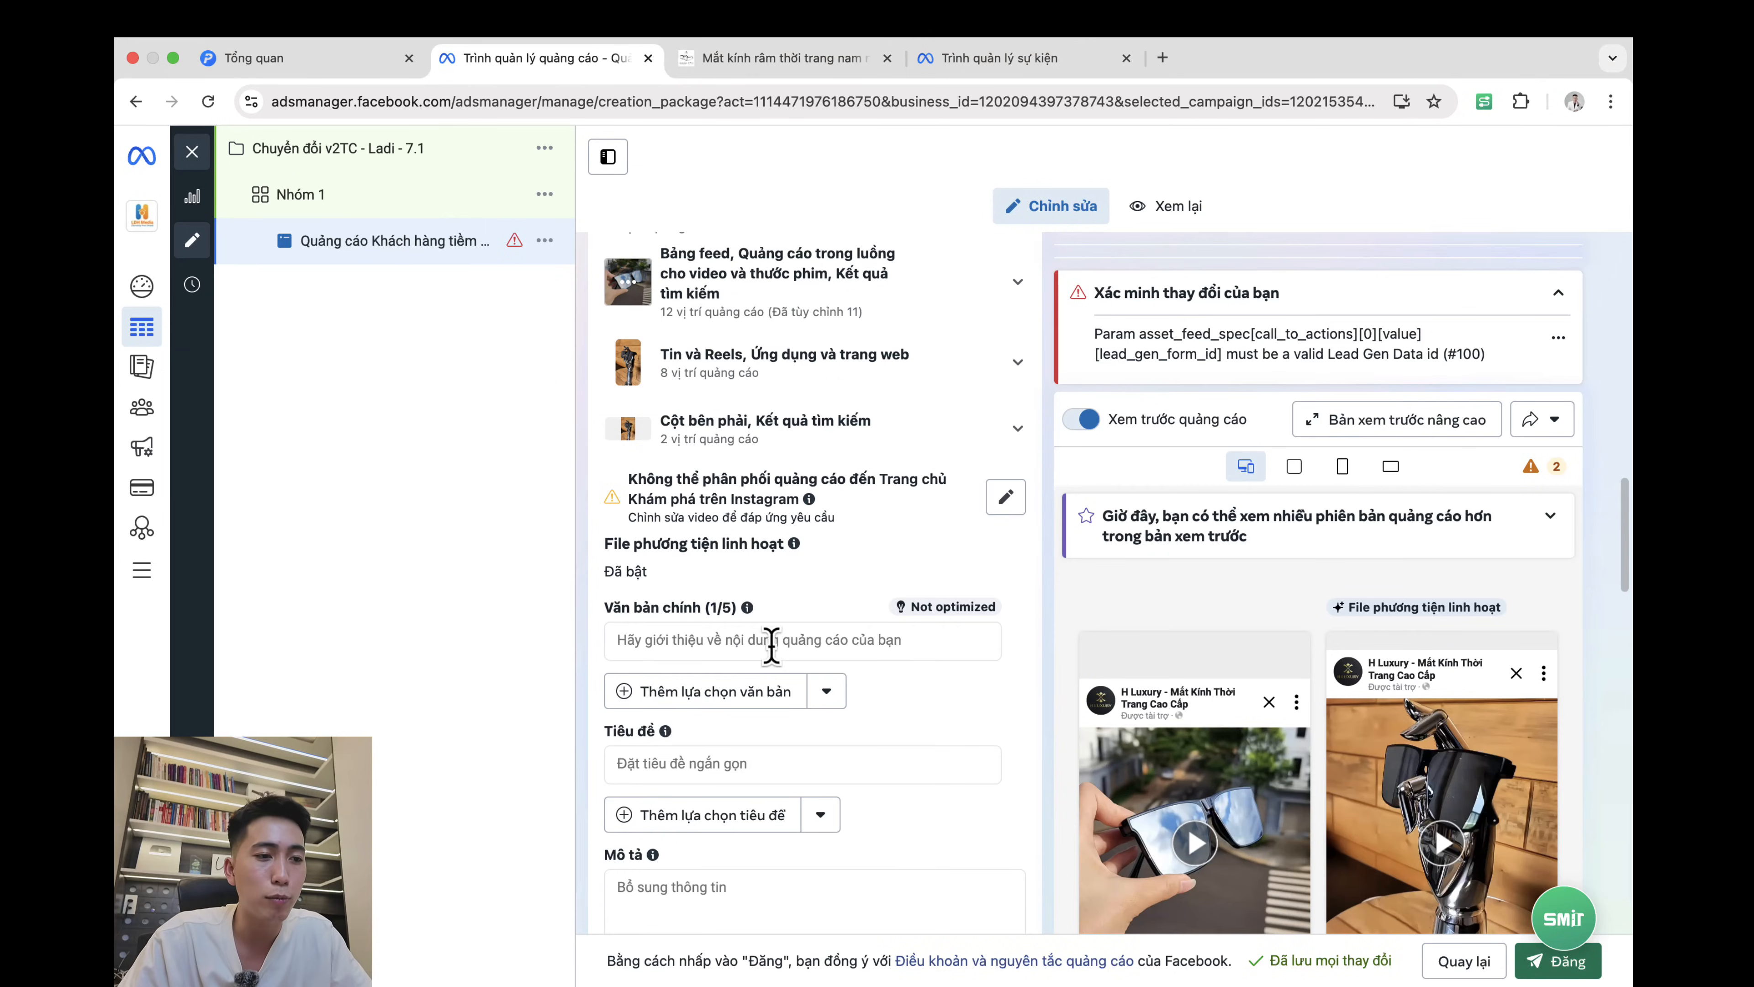
Step: Switch back to Ads Manager, paste the AIDA post as the ad's primary text and add another text option
click(803, 627)
key(super+v)
scroll(794, 736, down, 4)
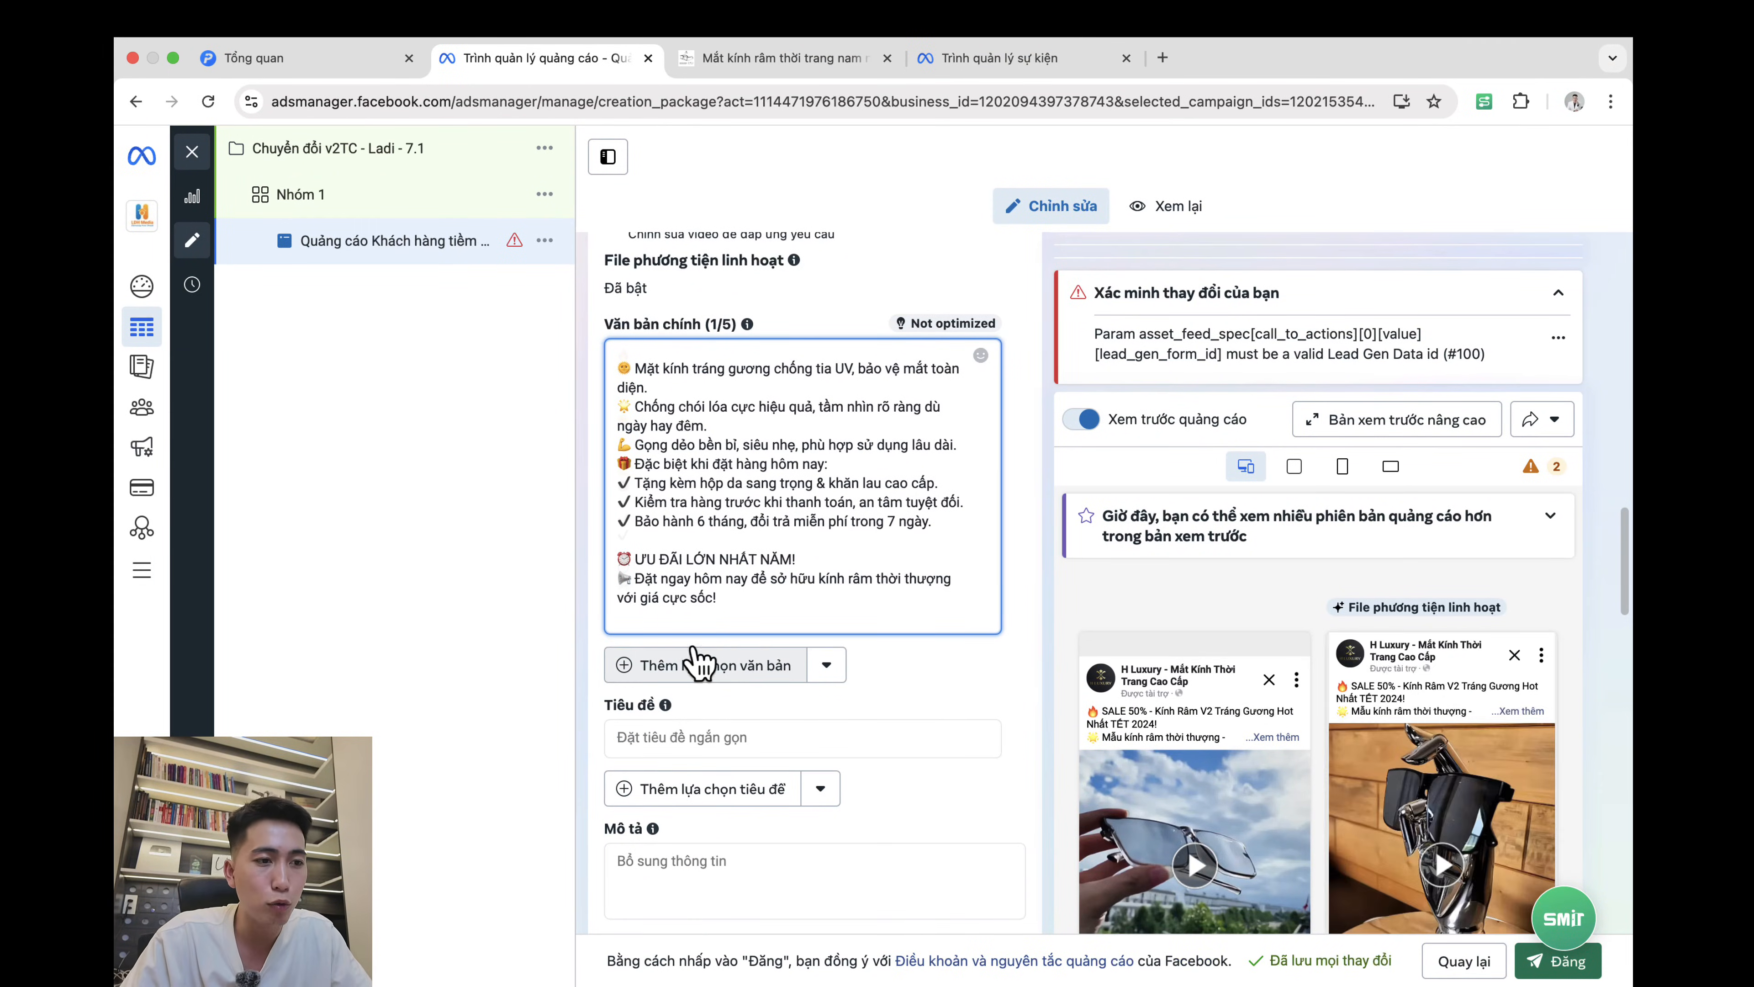
scroll(760, 664, down, 1)
click(785, 663)
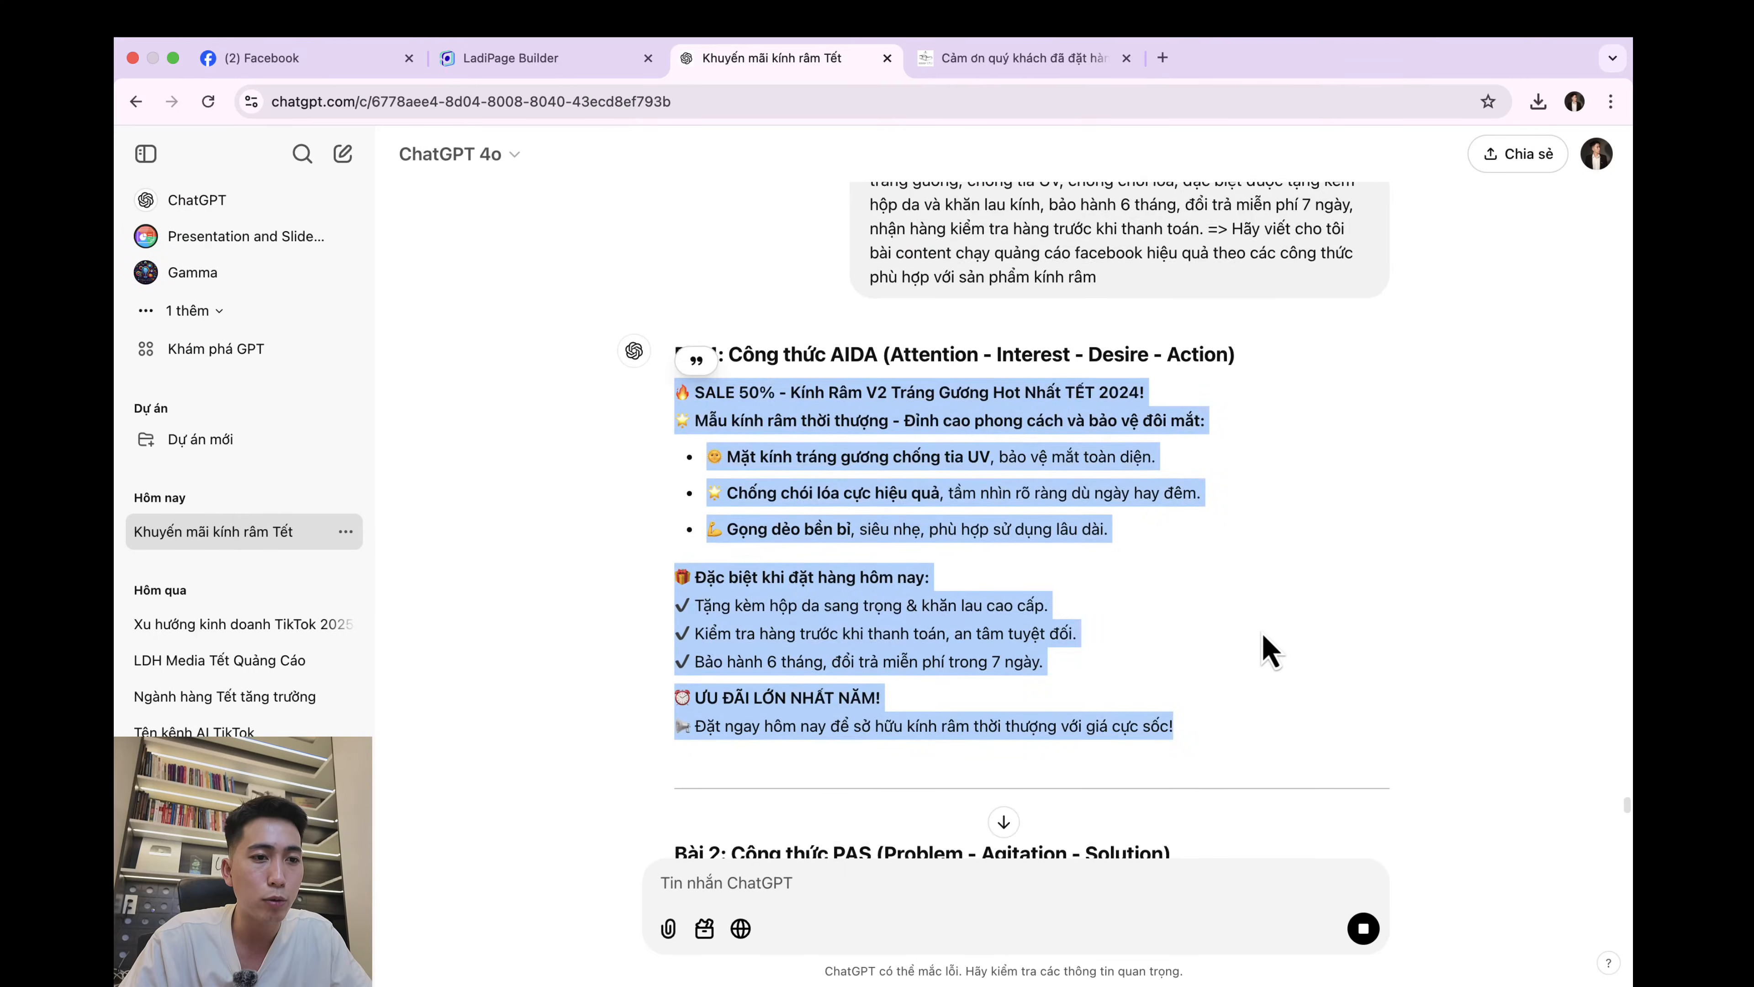
Step: Copy the body of Bài 2, the PAS ad post, from "Bạn gặp vấn đề với ánh nắng chói chang?" through the 50% offer line
scroll(1353, 611, down, 3)
scroll(1312, 611, down, 4)
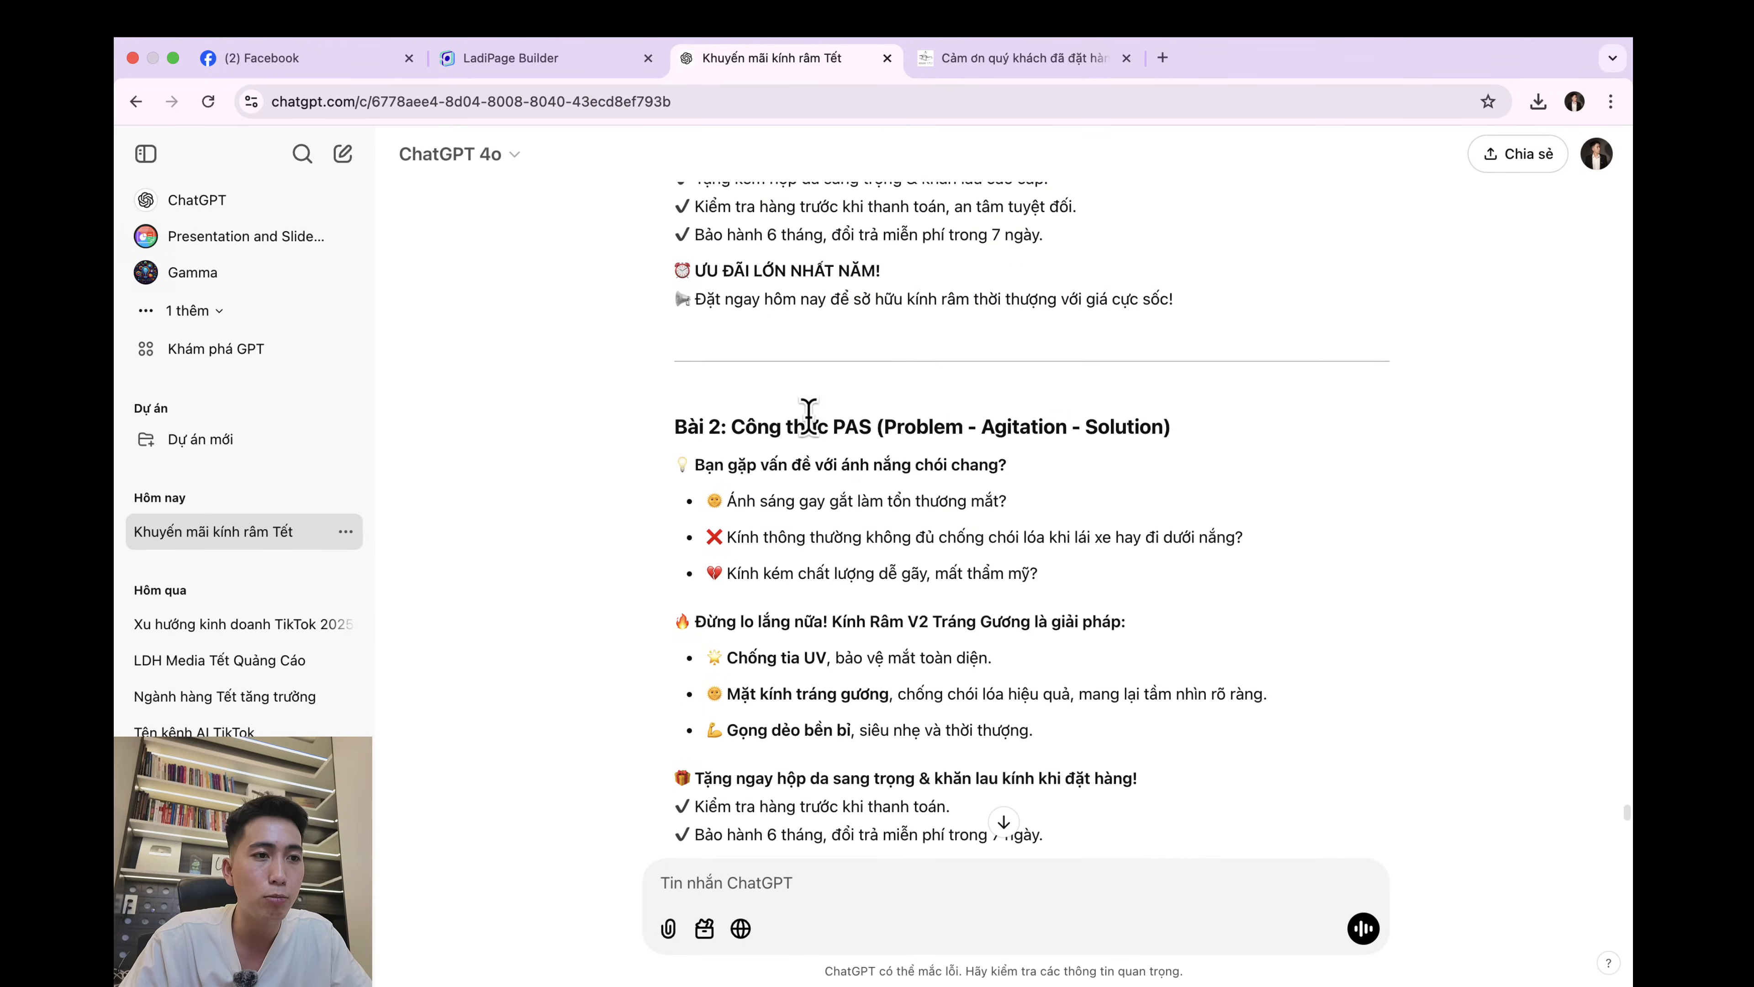
scroll(981, 446, down, 3)
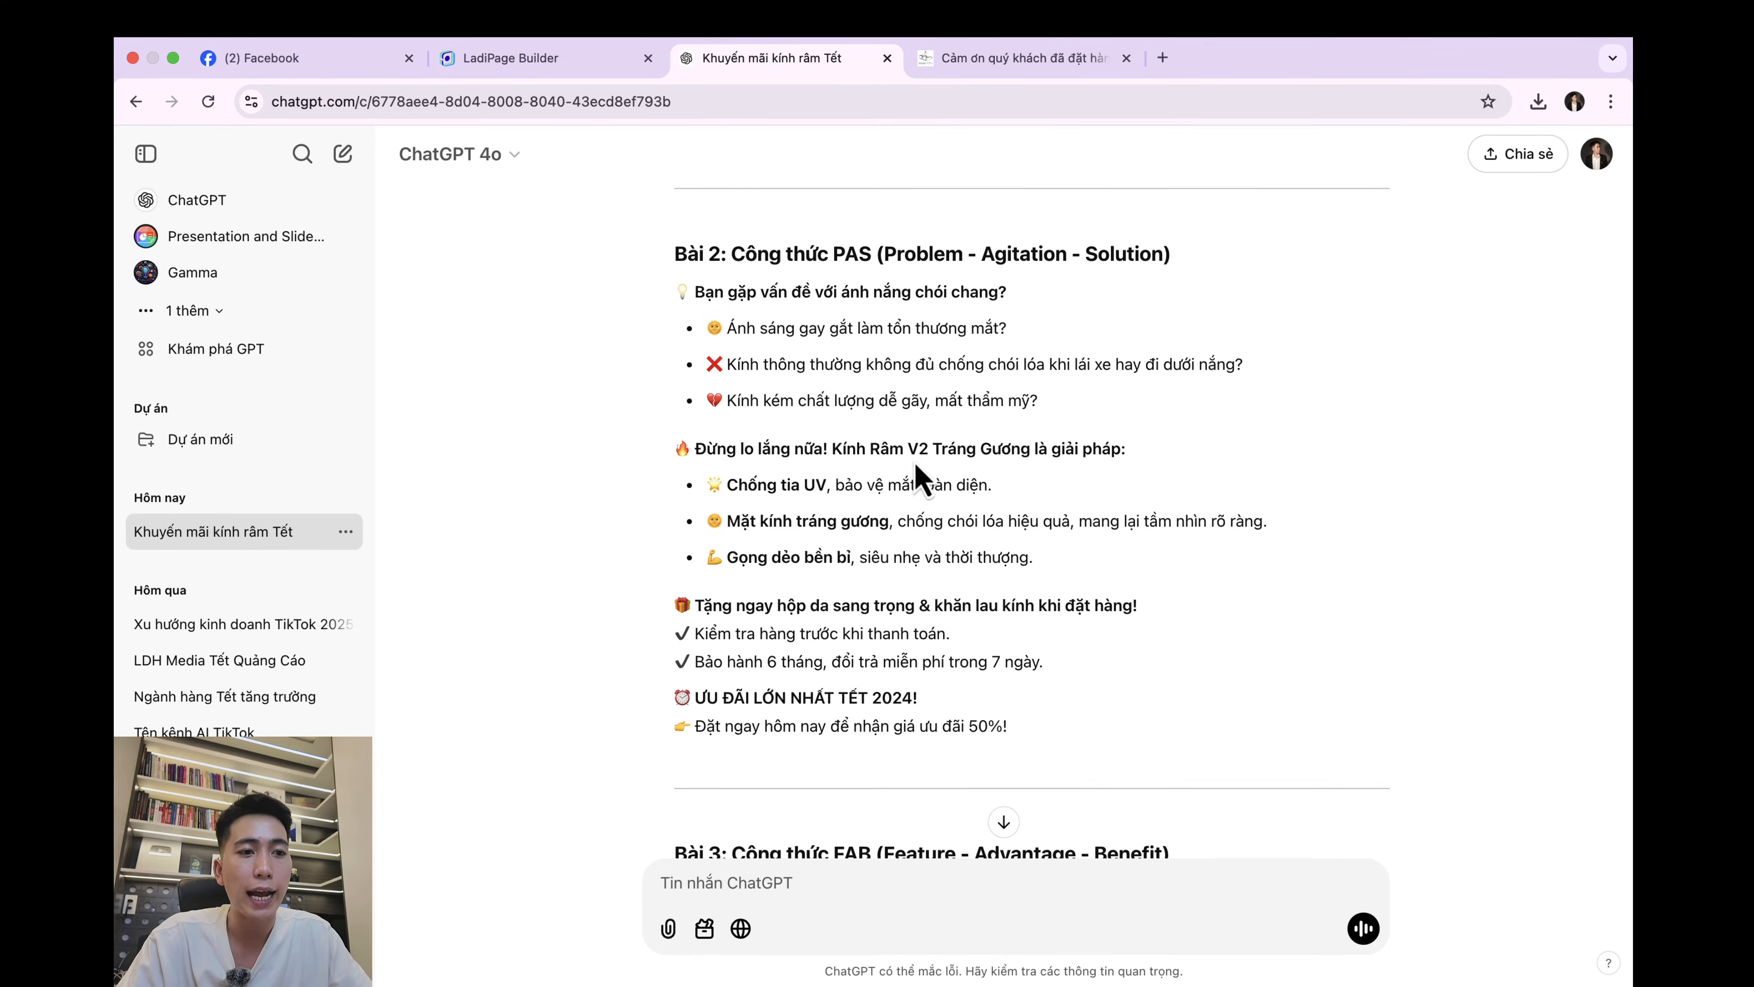
drag(674, 294, 1188, 753)
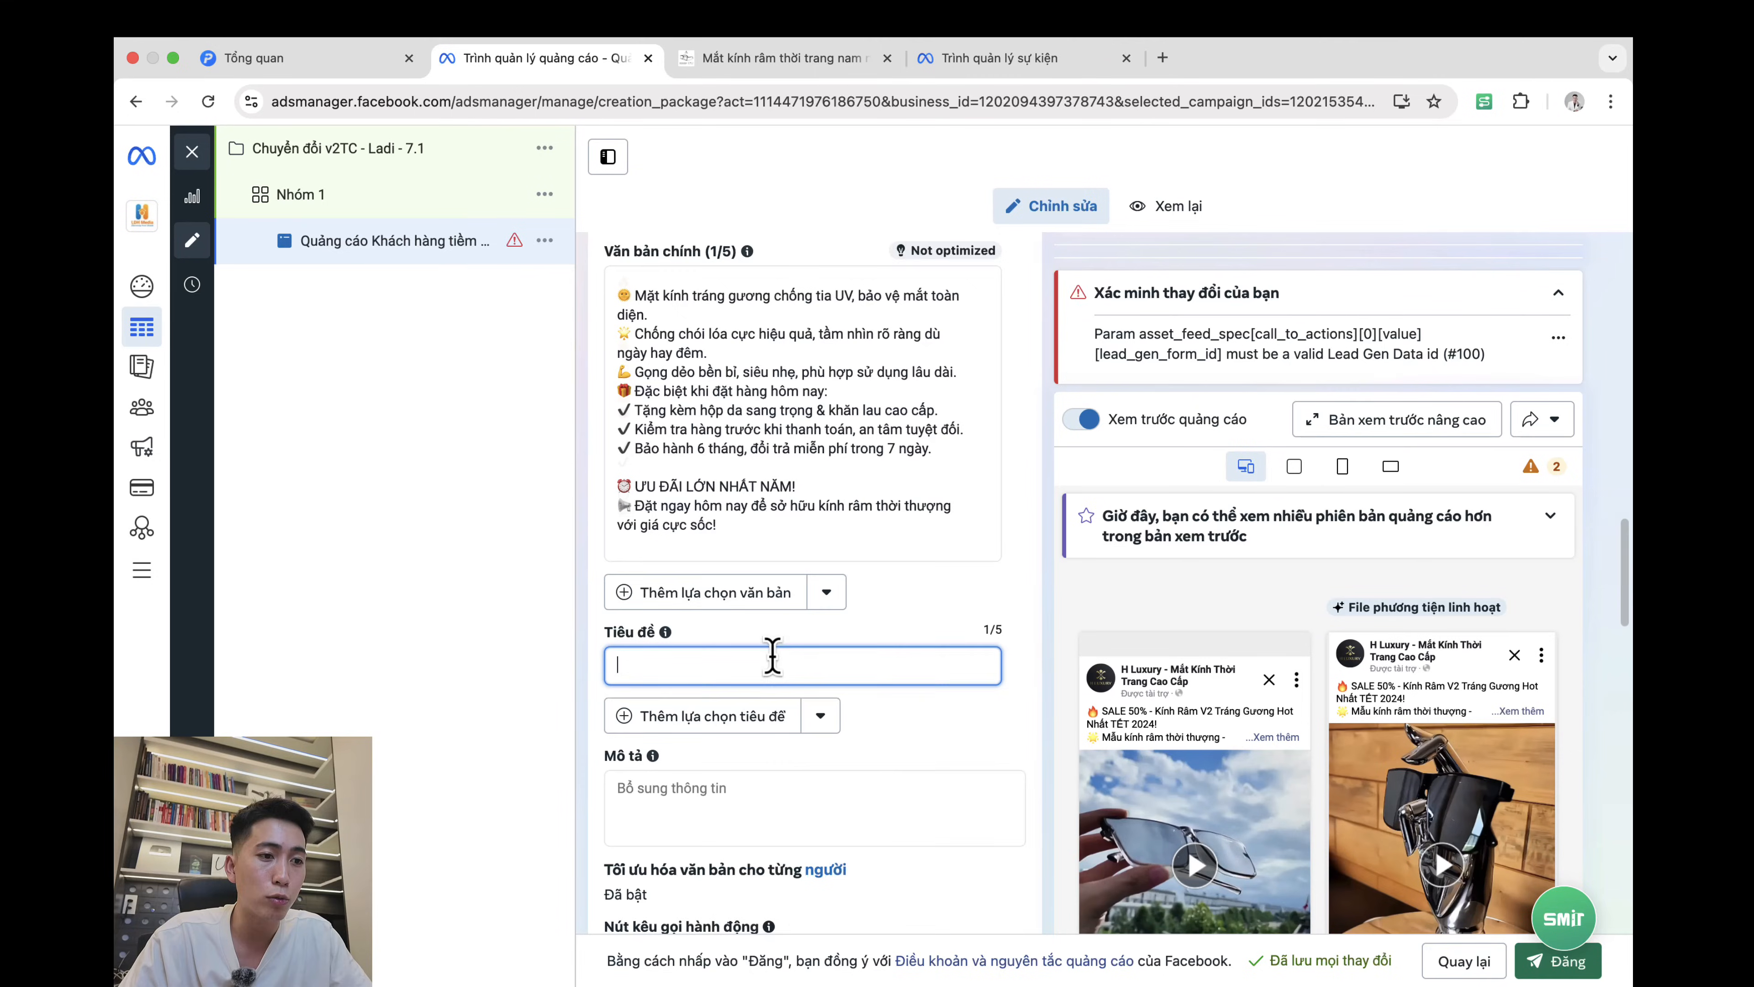
Step: Switch to Ads Manager, add a primary text option containing the copied PAS post and open another empty text option below it
key(super+v)
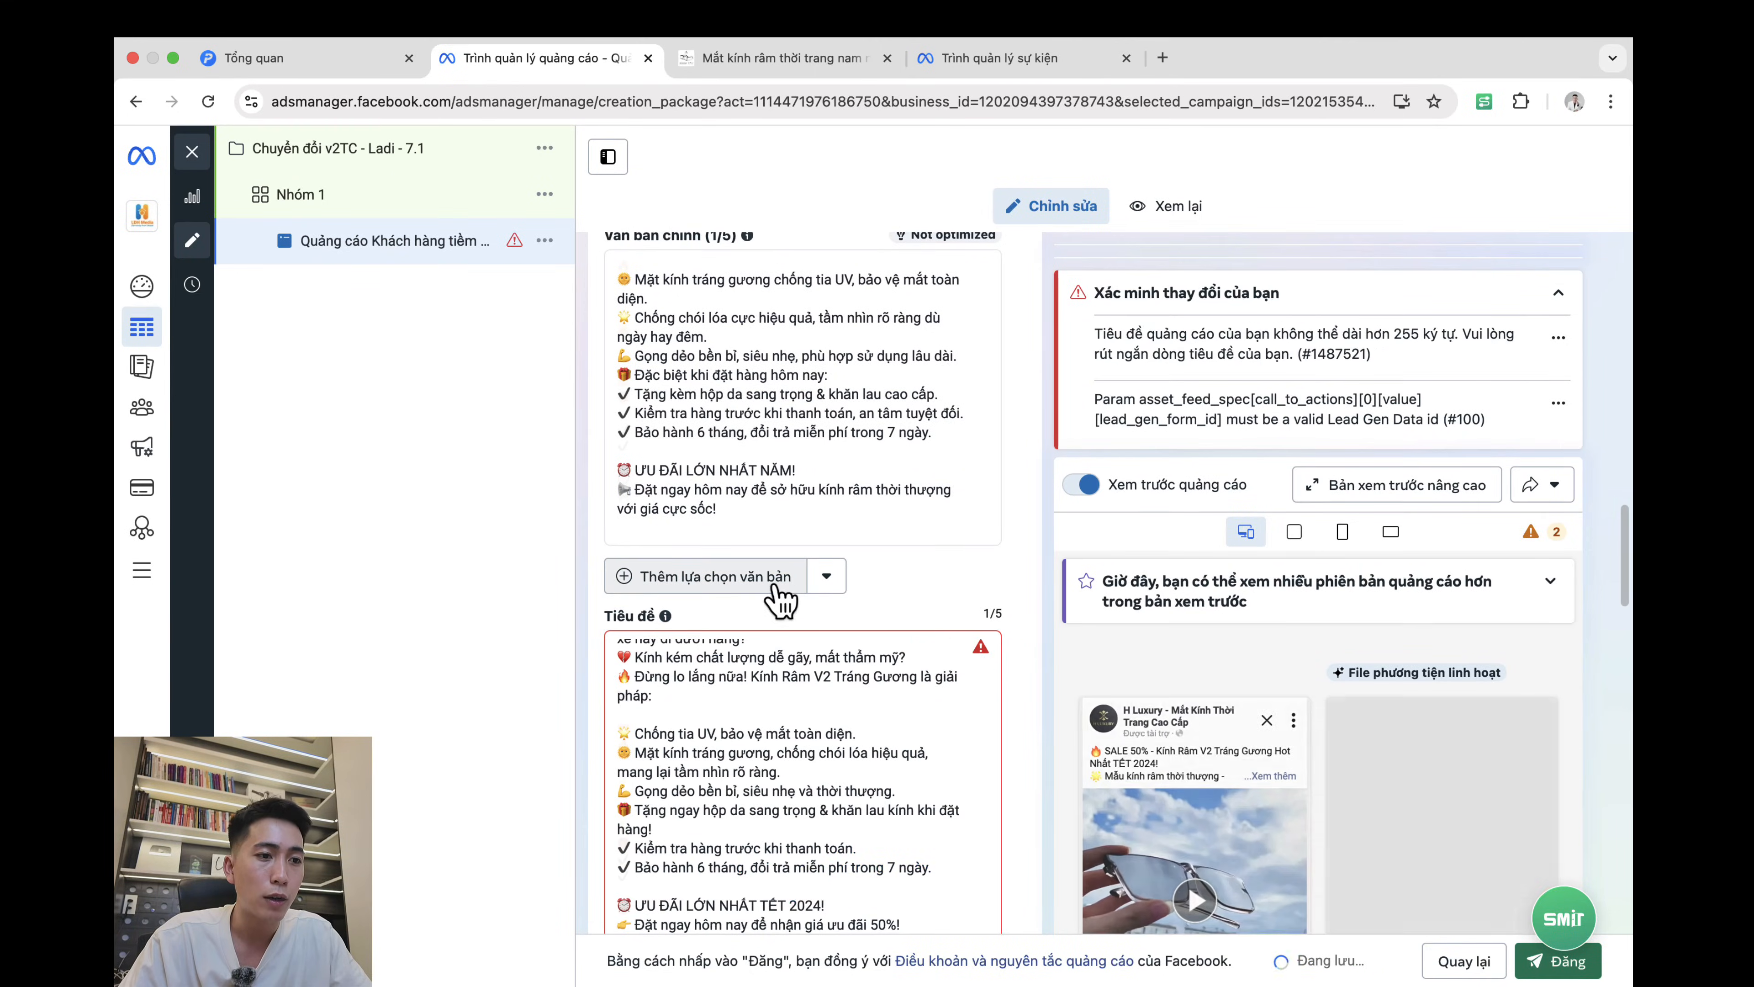
key(super+z)
click(766, 584)
key(super+v)
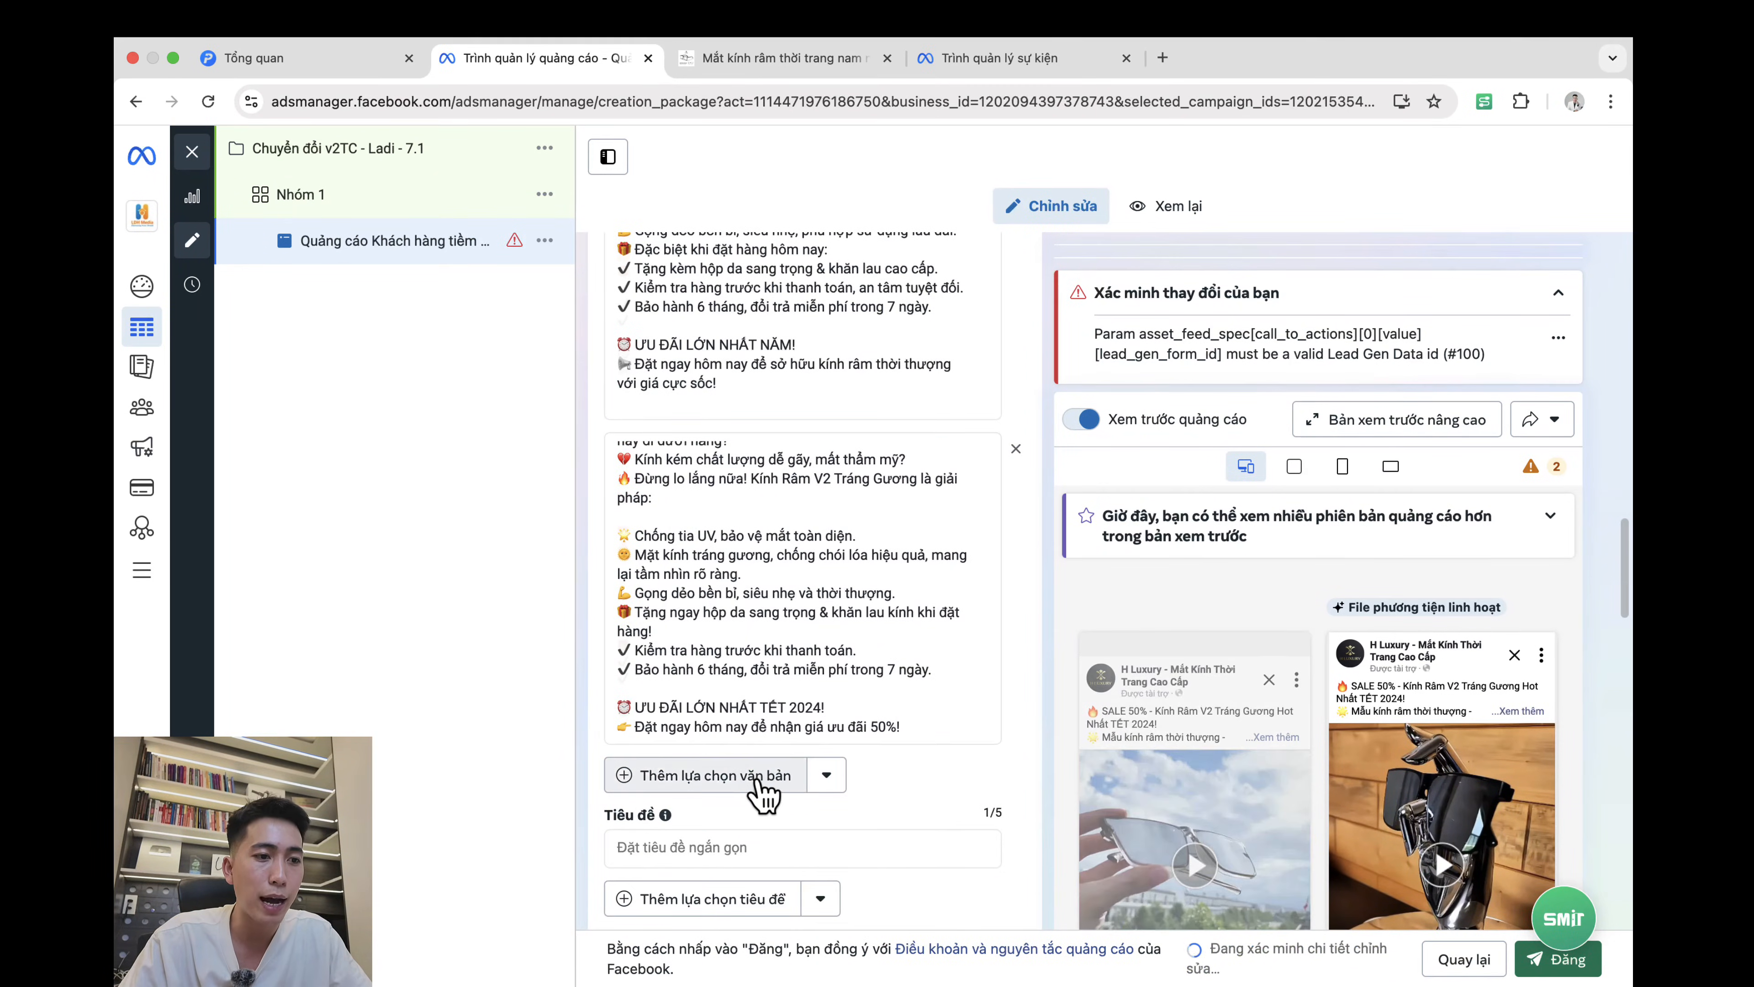
click(787, 774)
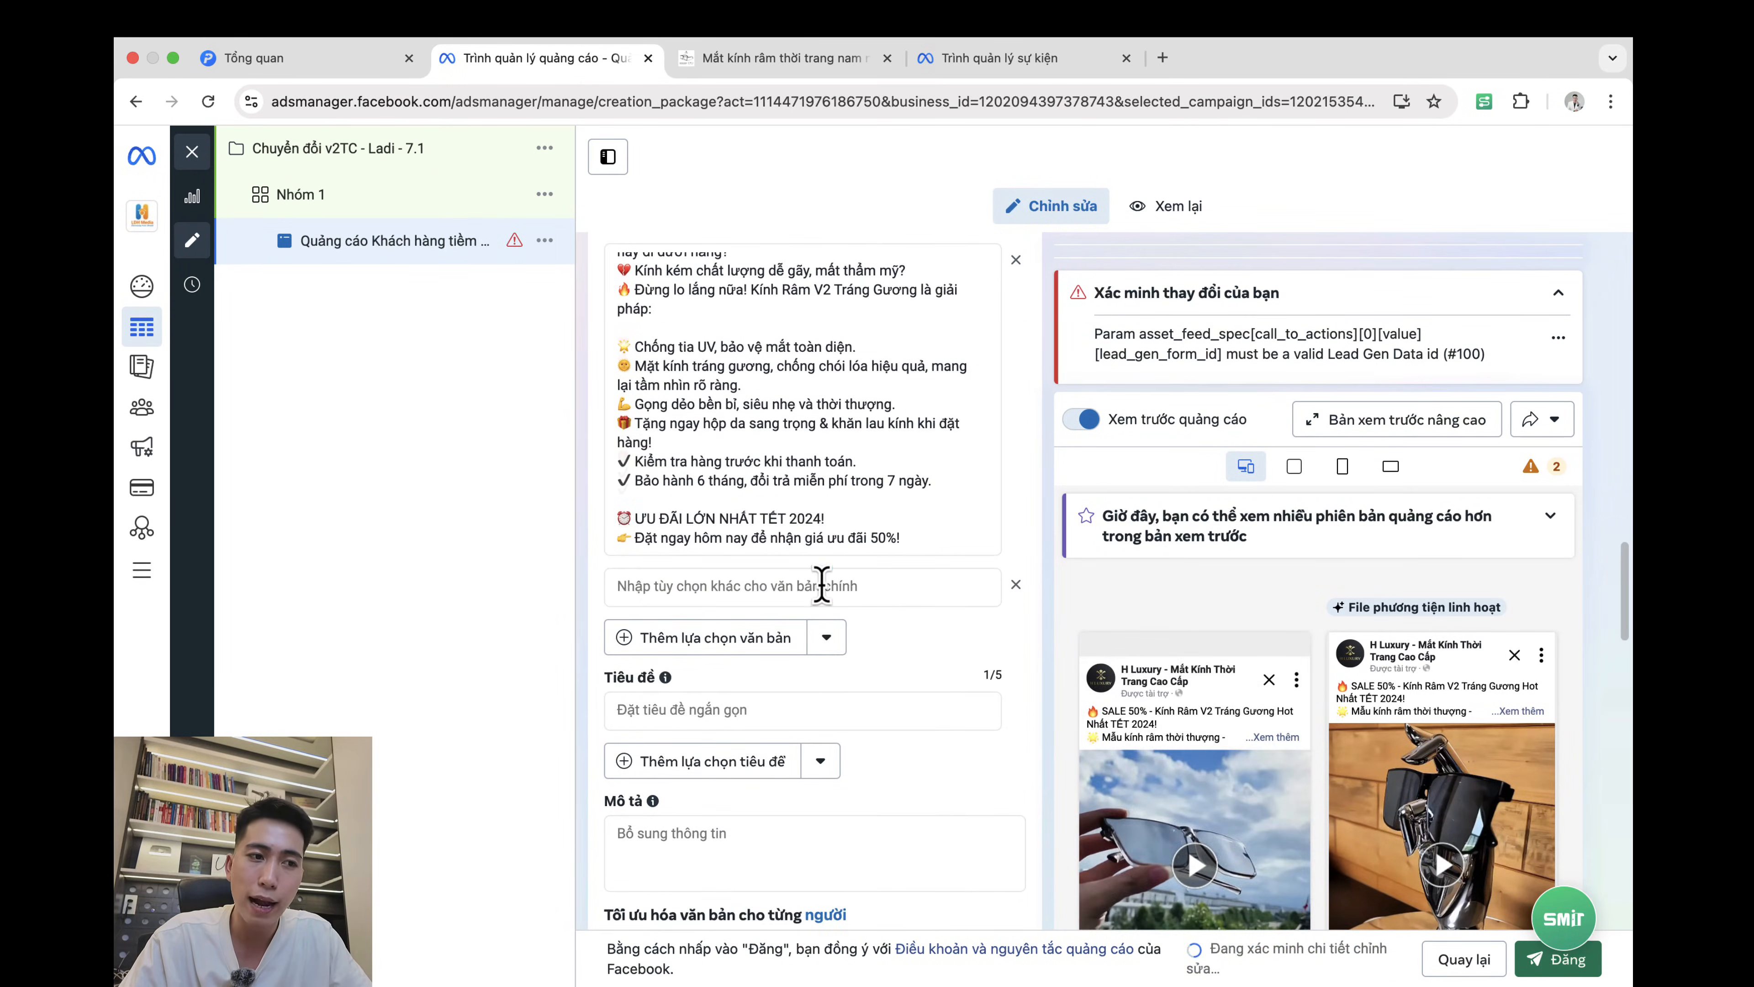
click(821, 584)
Step: Switch to ChatGPT and copy Bài 3, the FAB ad post, from the "Mặt kính tráng gương" bullet through the closing call to order
key(super+Tab)
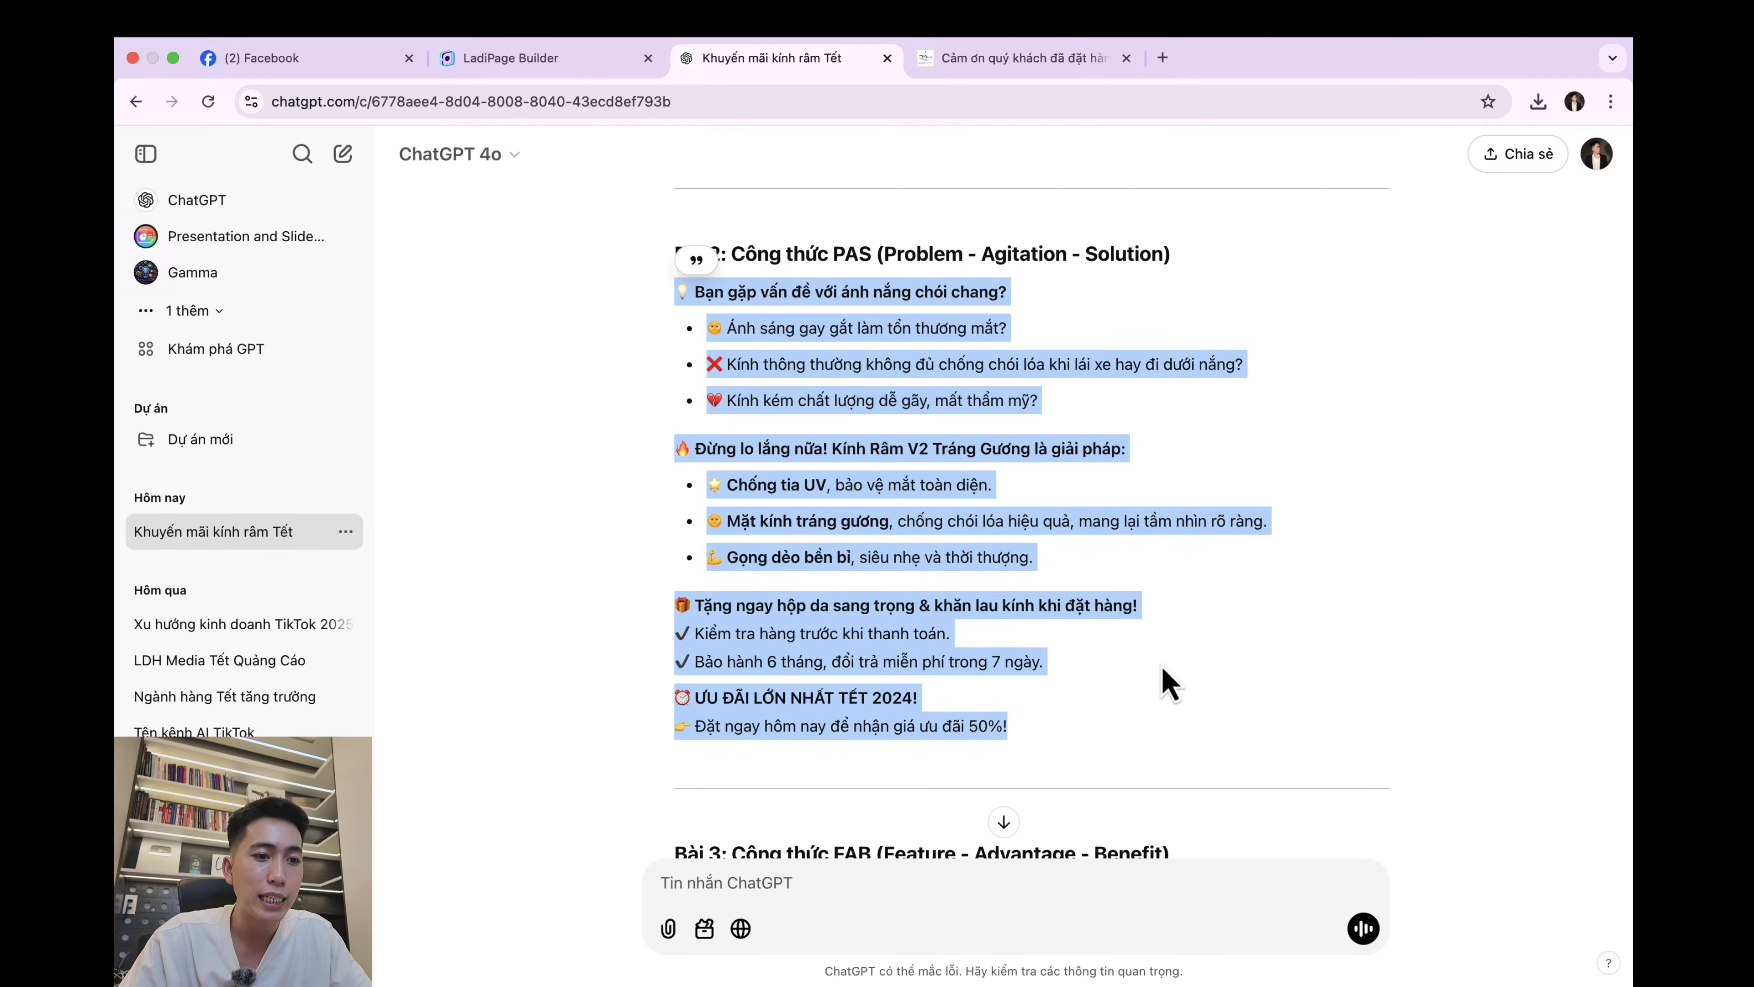
scroll(1236, 573, down, 6)
click(746, 417)
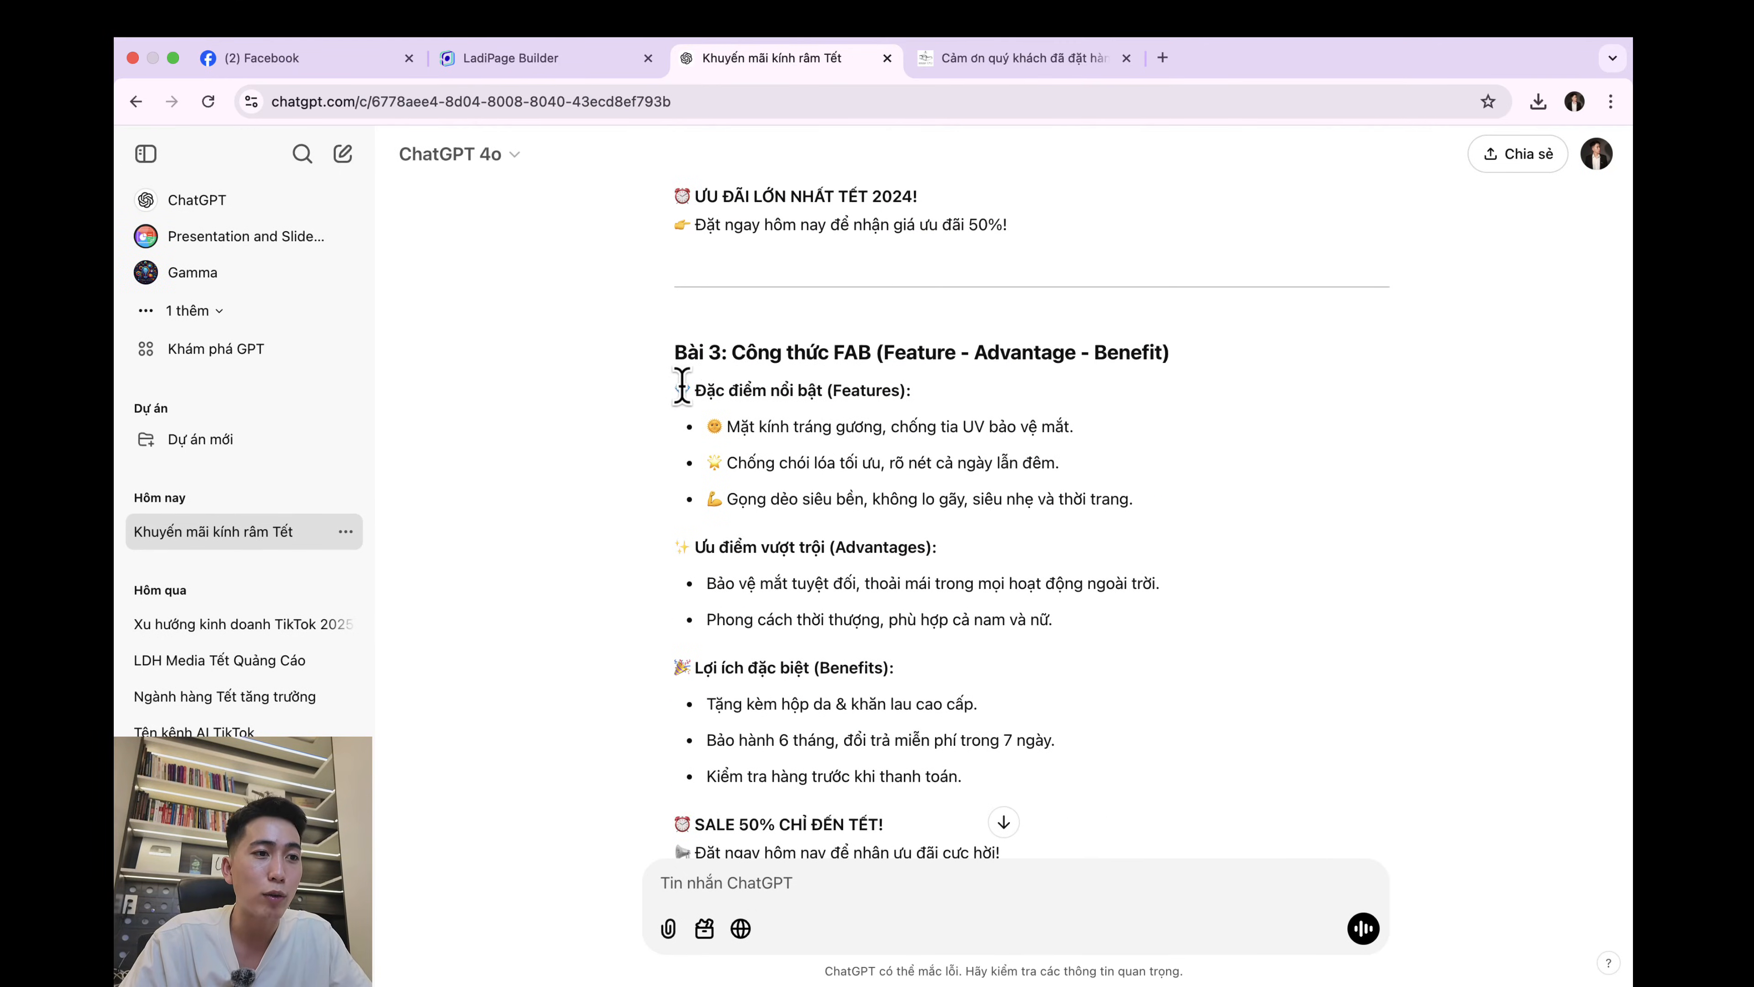
drag(676, 388, 774, 464)
click(718, 429)
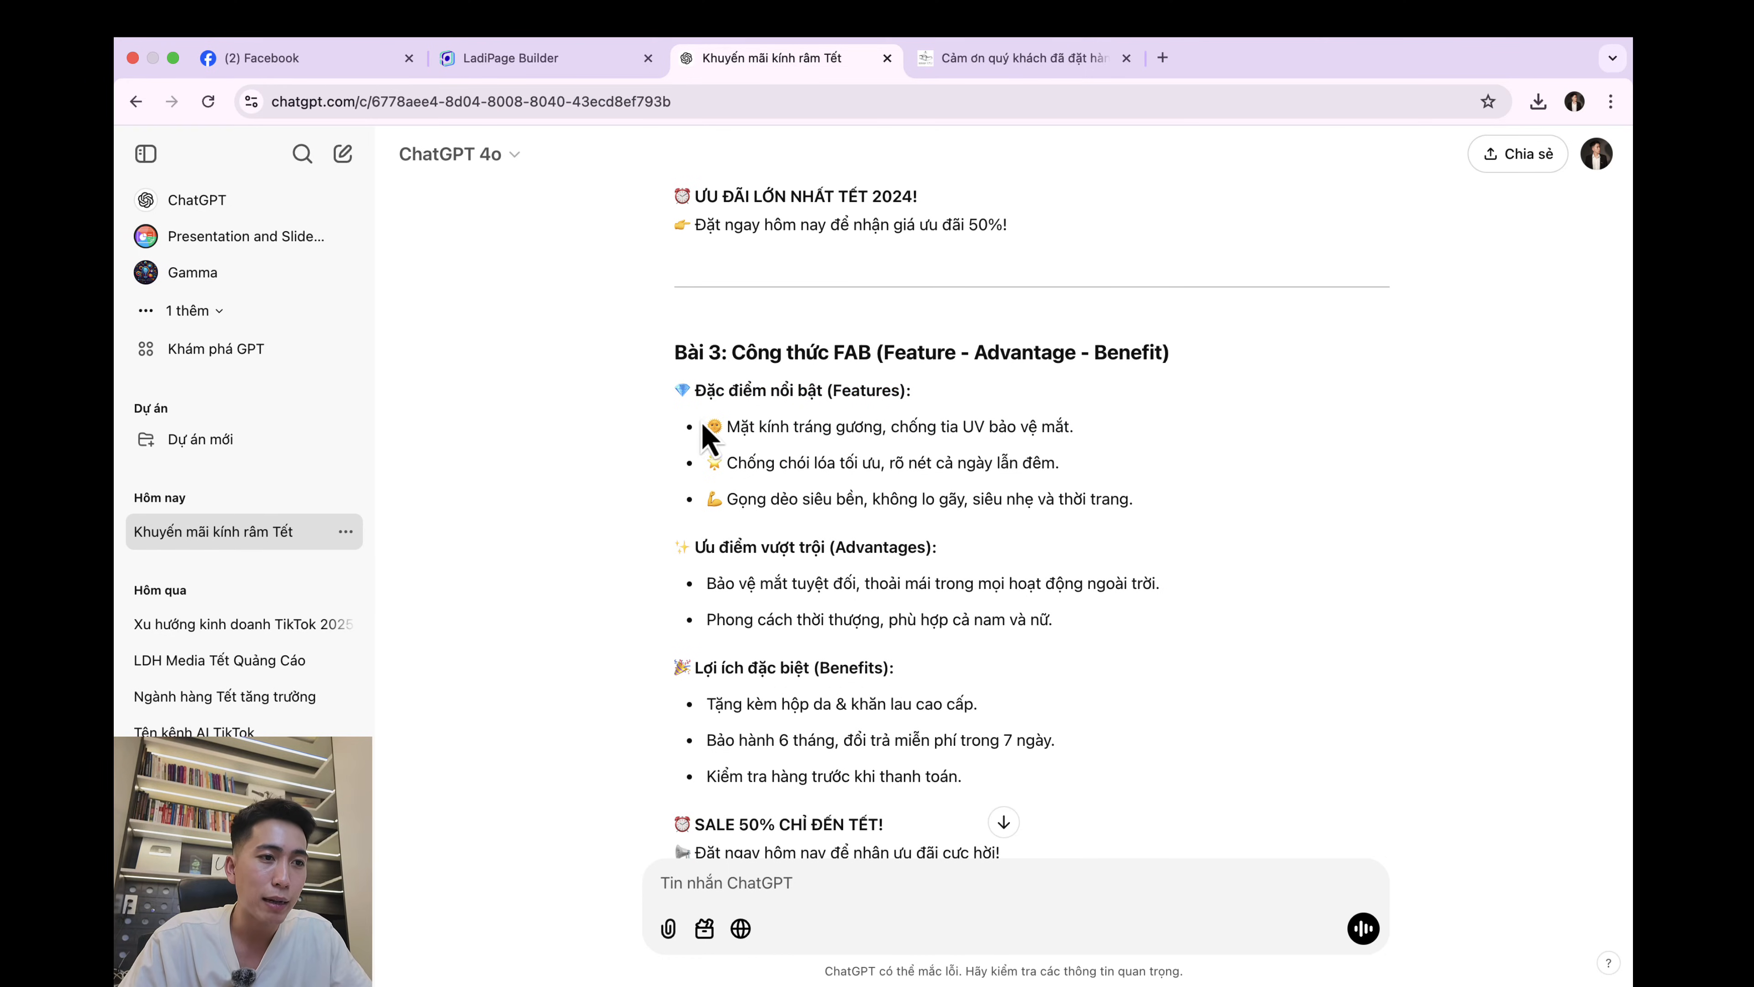
drag(704, 424, 1077, 687)
scroll(1077, 683, down, 2)
Step: Paste the FAB post as the ad's third primary text in Ads Manager and delete "(Advantages):" from its "Ưu điểm vượt trội" line
key(ctrl+Left)
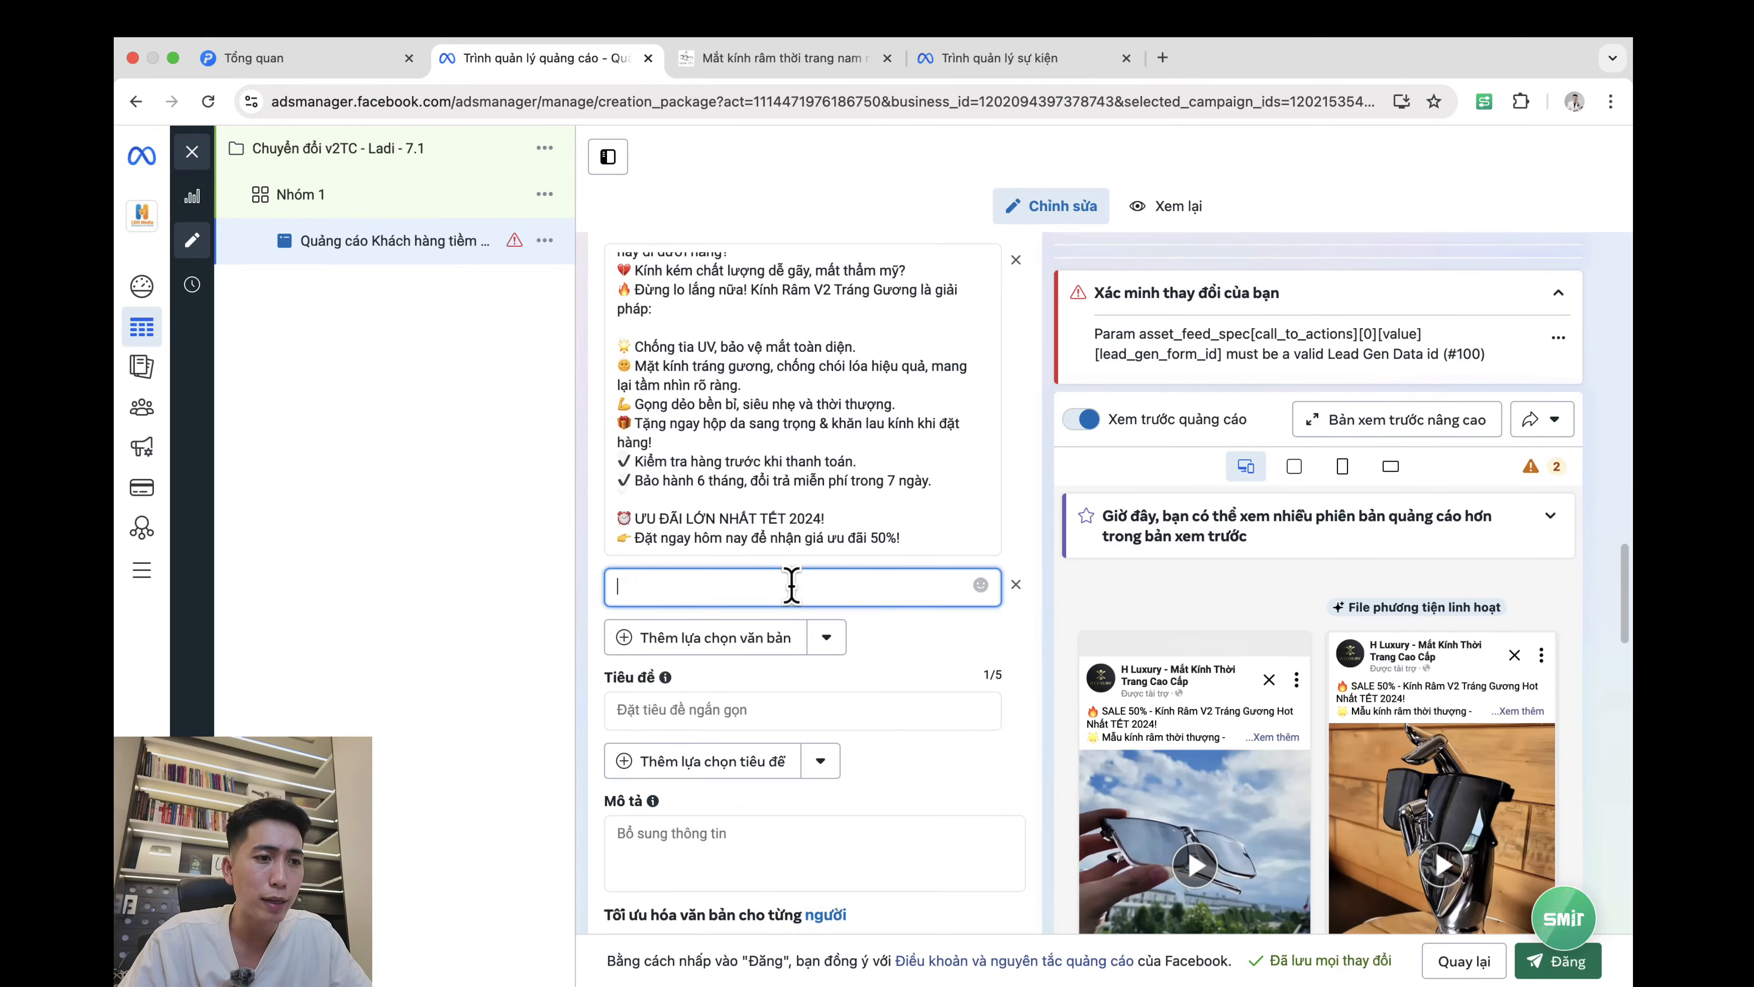
key(super+v)
scroll(825, 650, up, 1)
drag(837, 644, 757, 650)
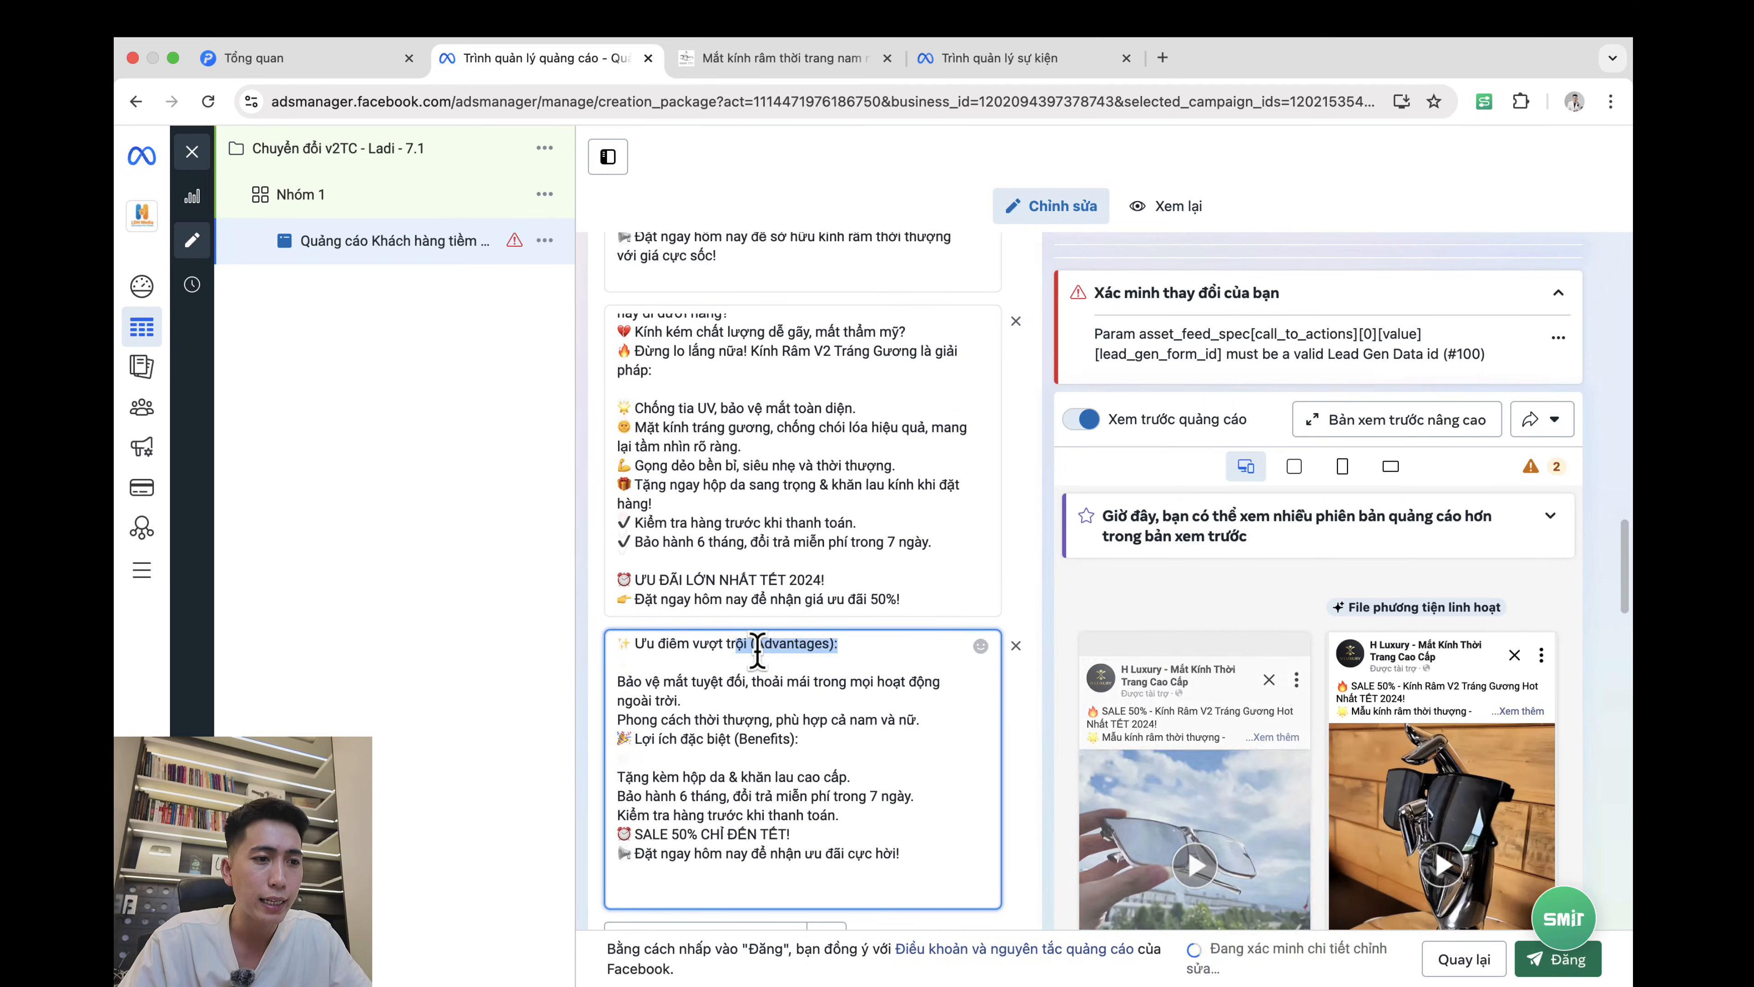
key(BackSpace)
key(Delete)
scroll(787, 834, up, 3)
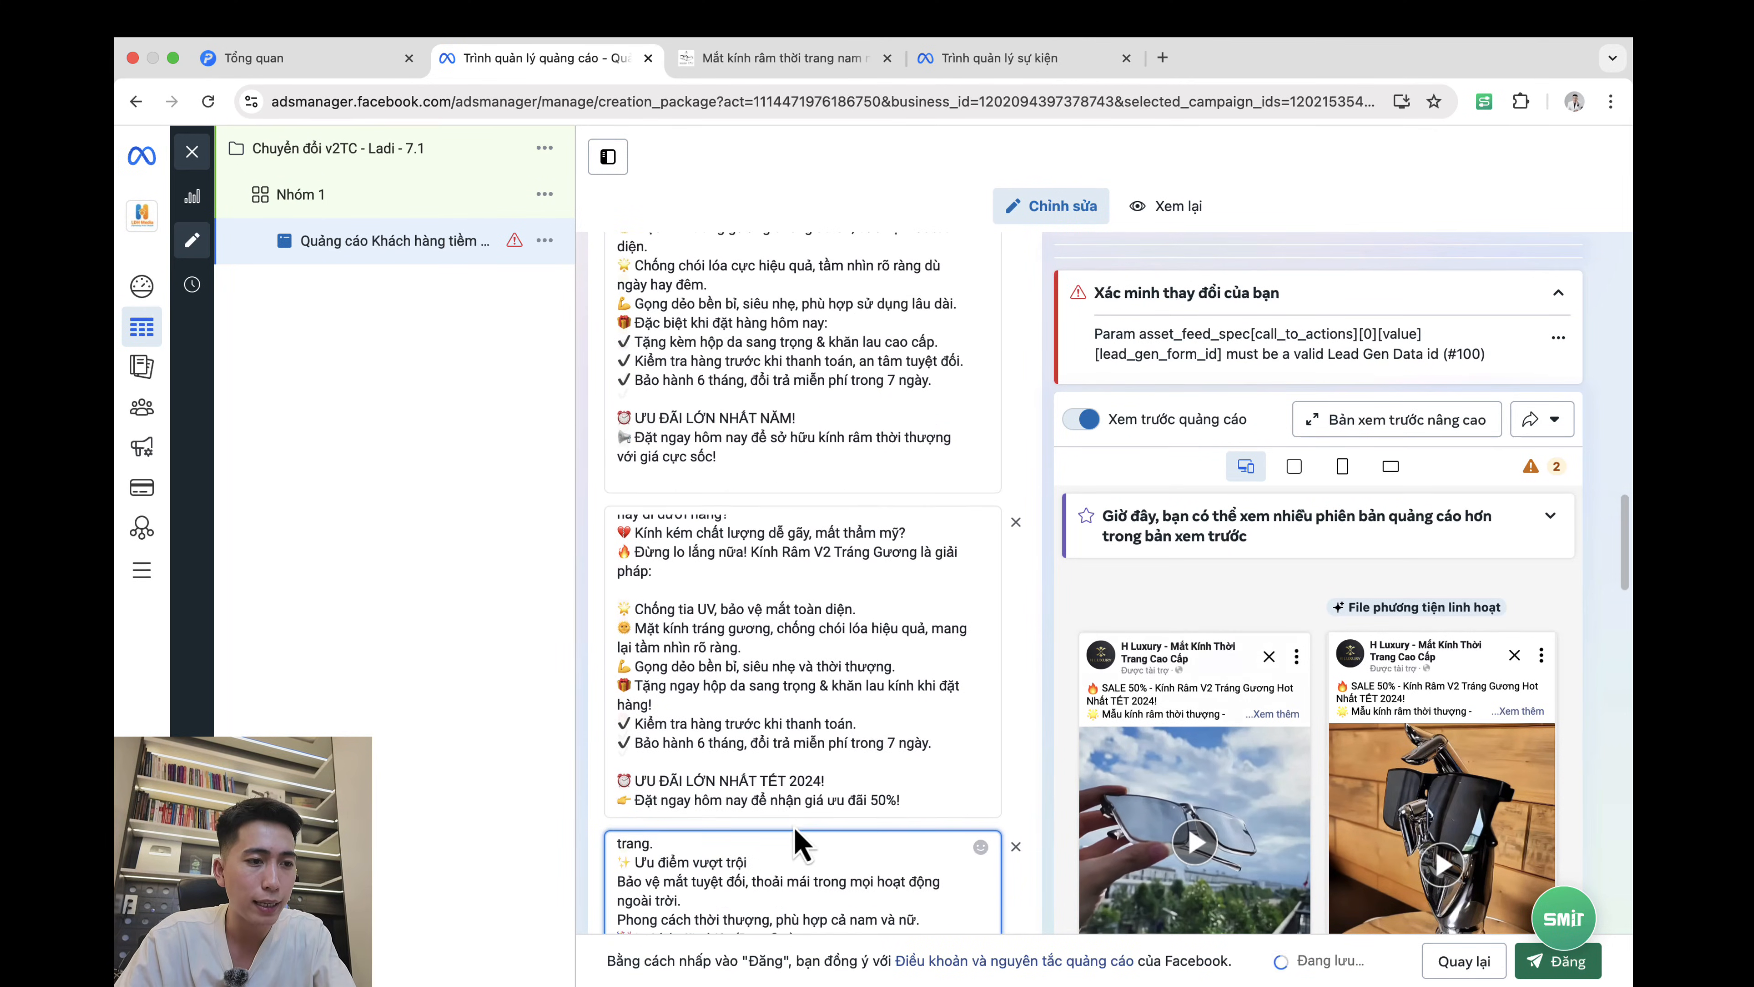
Step: Capture a screenshot of the ad editor area showing the headline, description and call-to-action fields beside the ad preview
scroll(1010, 673, down, 9)
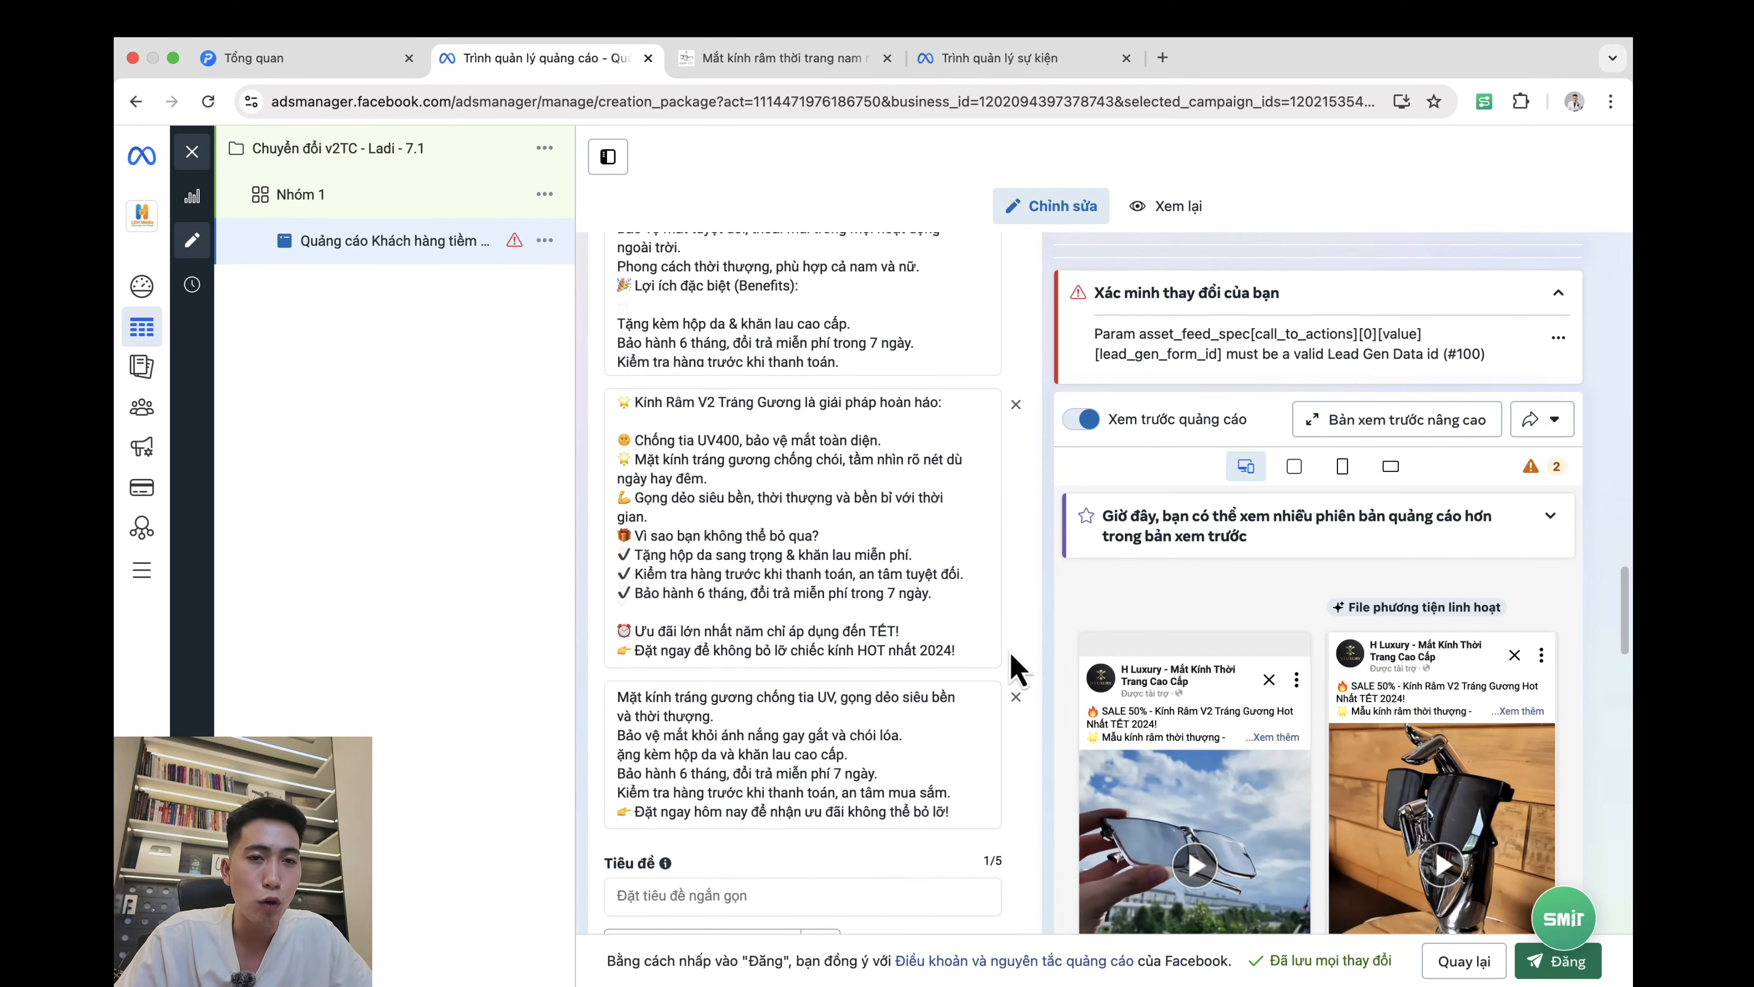
scroll(1015, 670, up, 12)
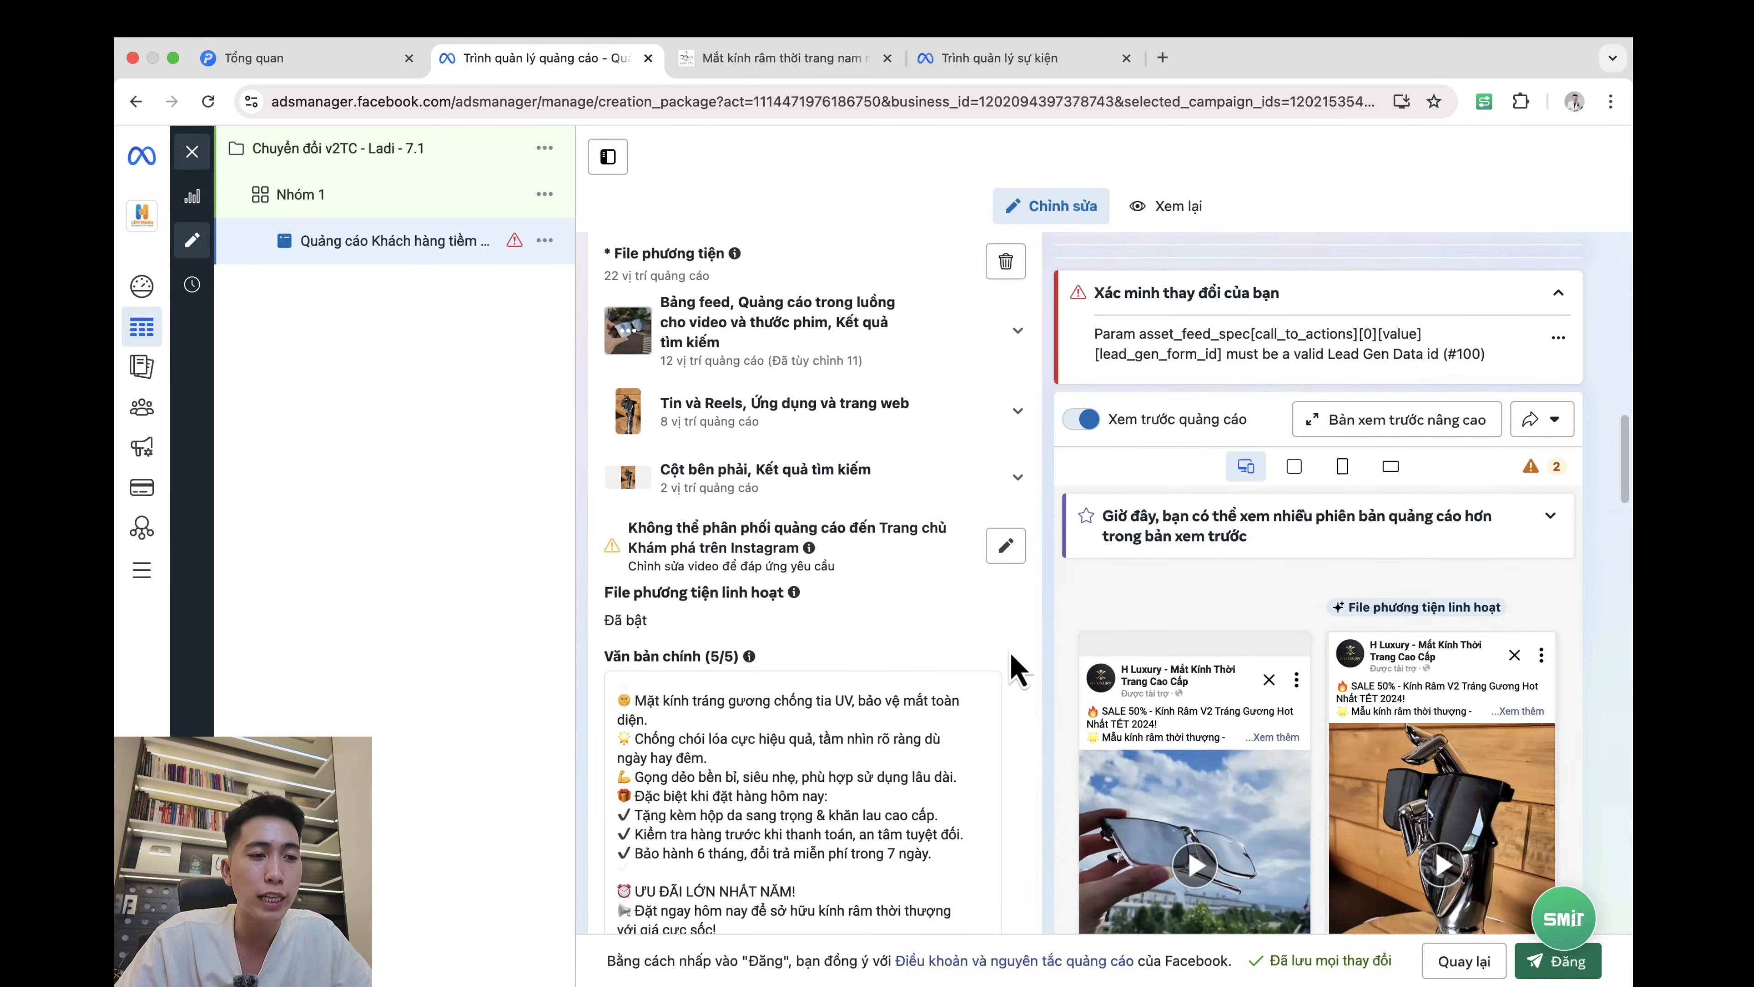
scroll(1012, 667, down, 15)
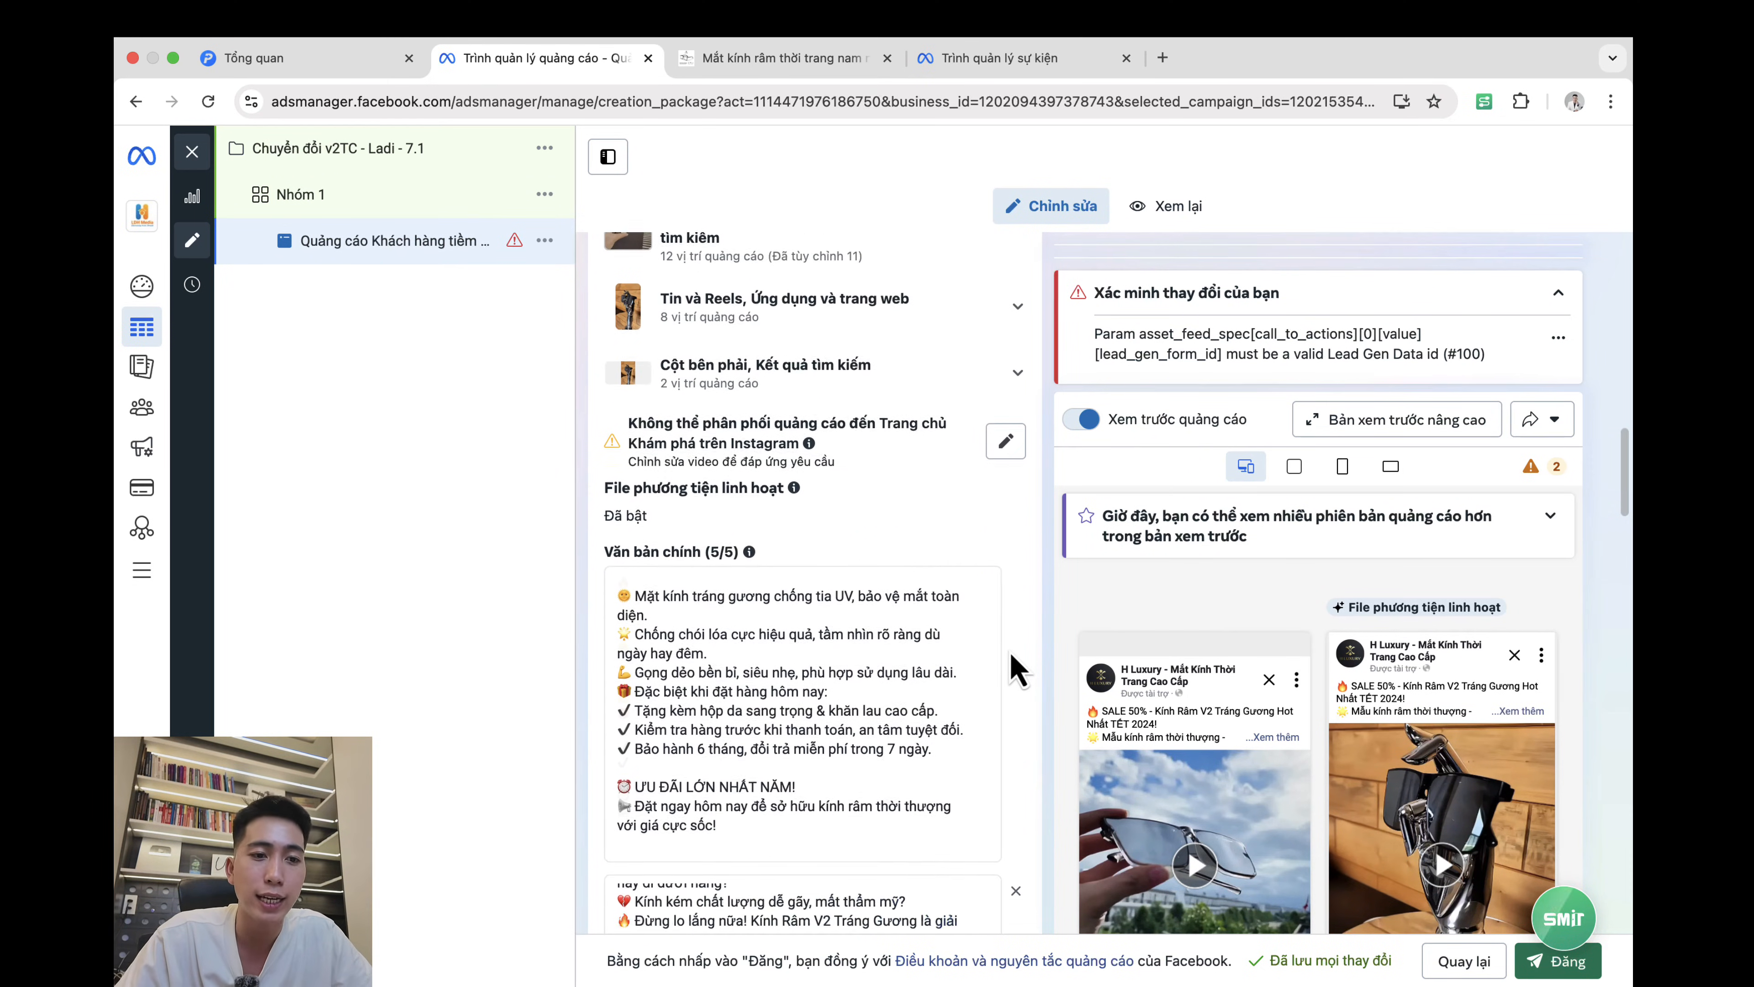
scroll(995, 663, down, 1)
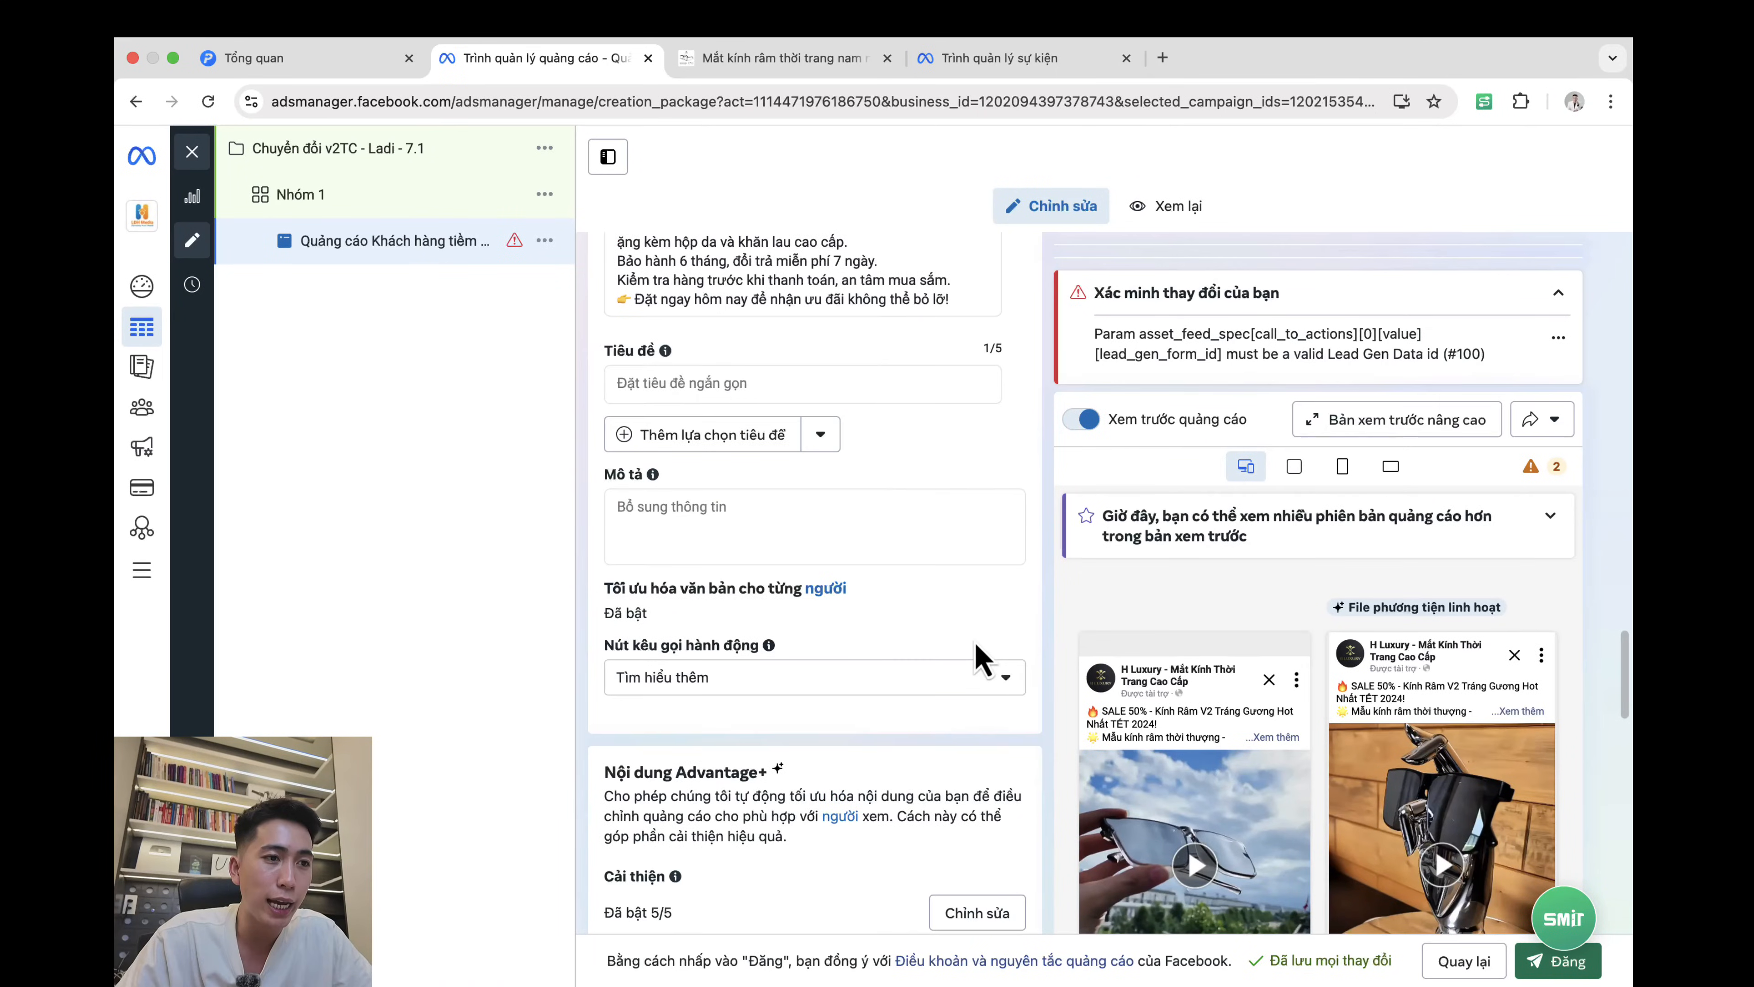
key(super+shift+4)
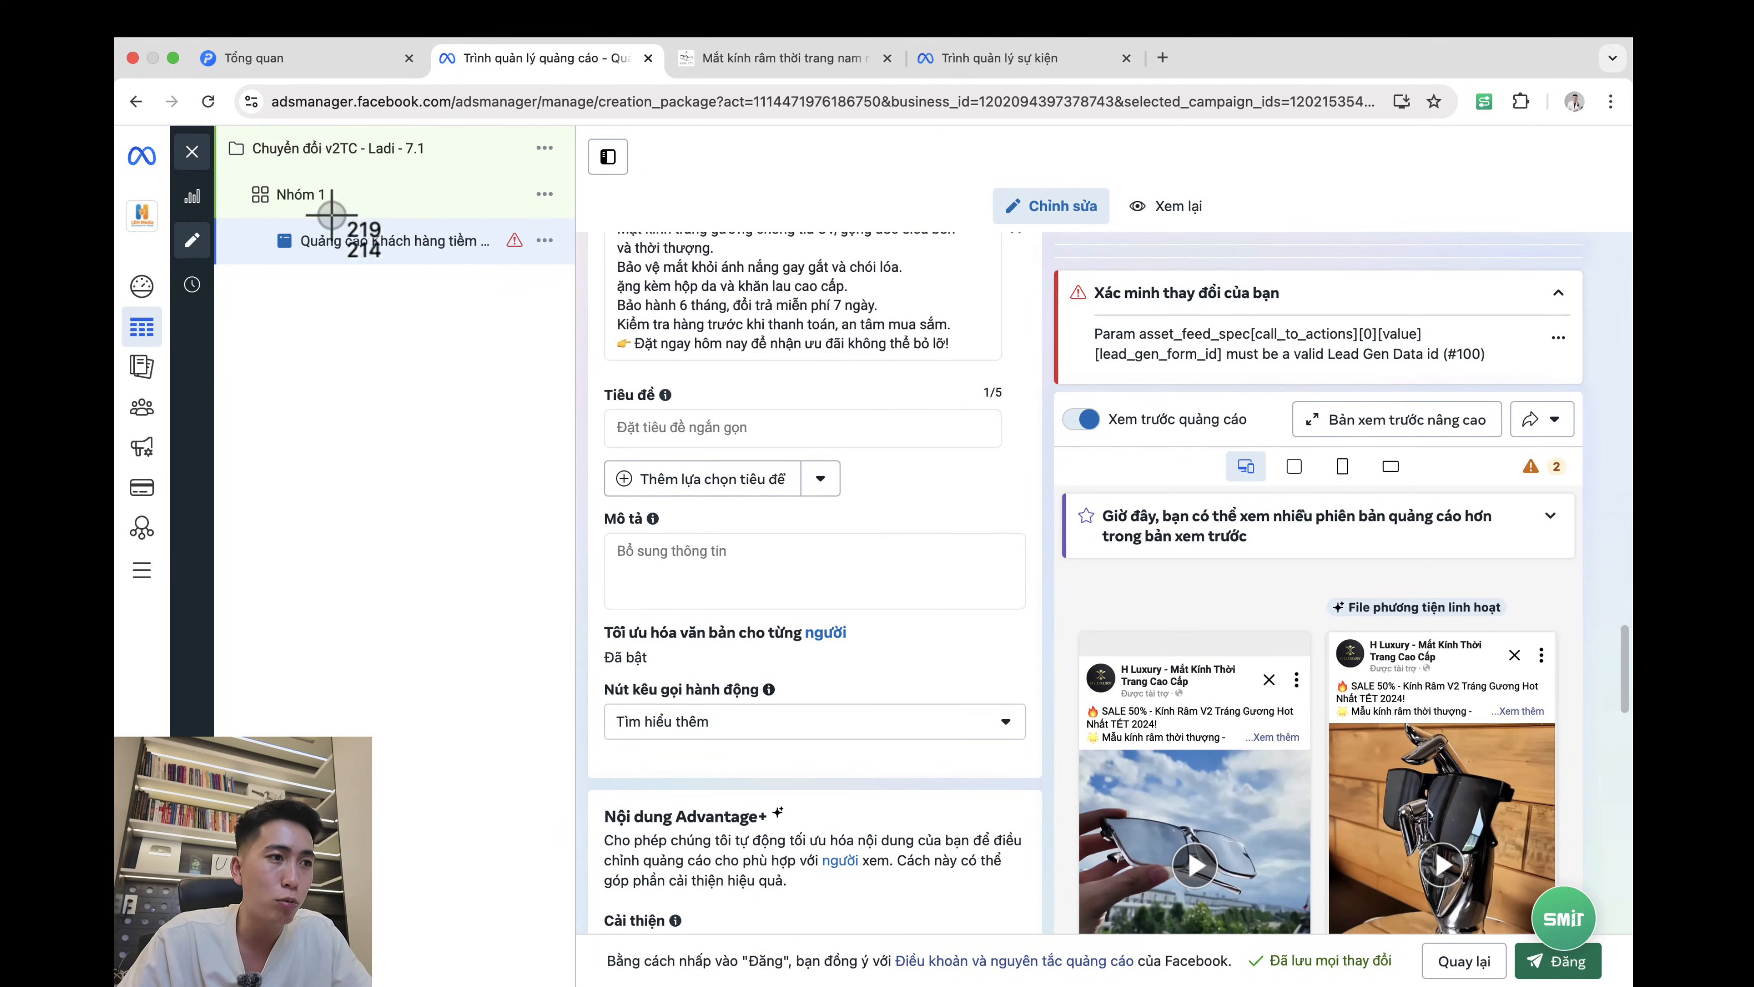
drag(293, 198, 1550, 914)
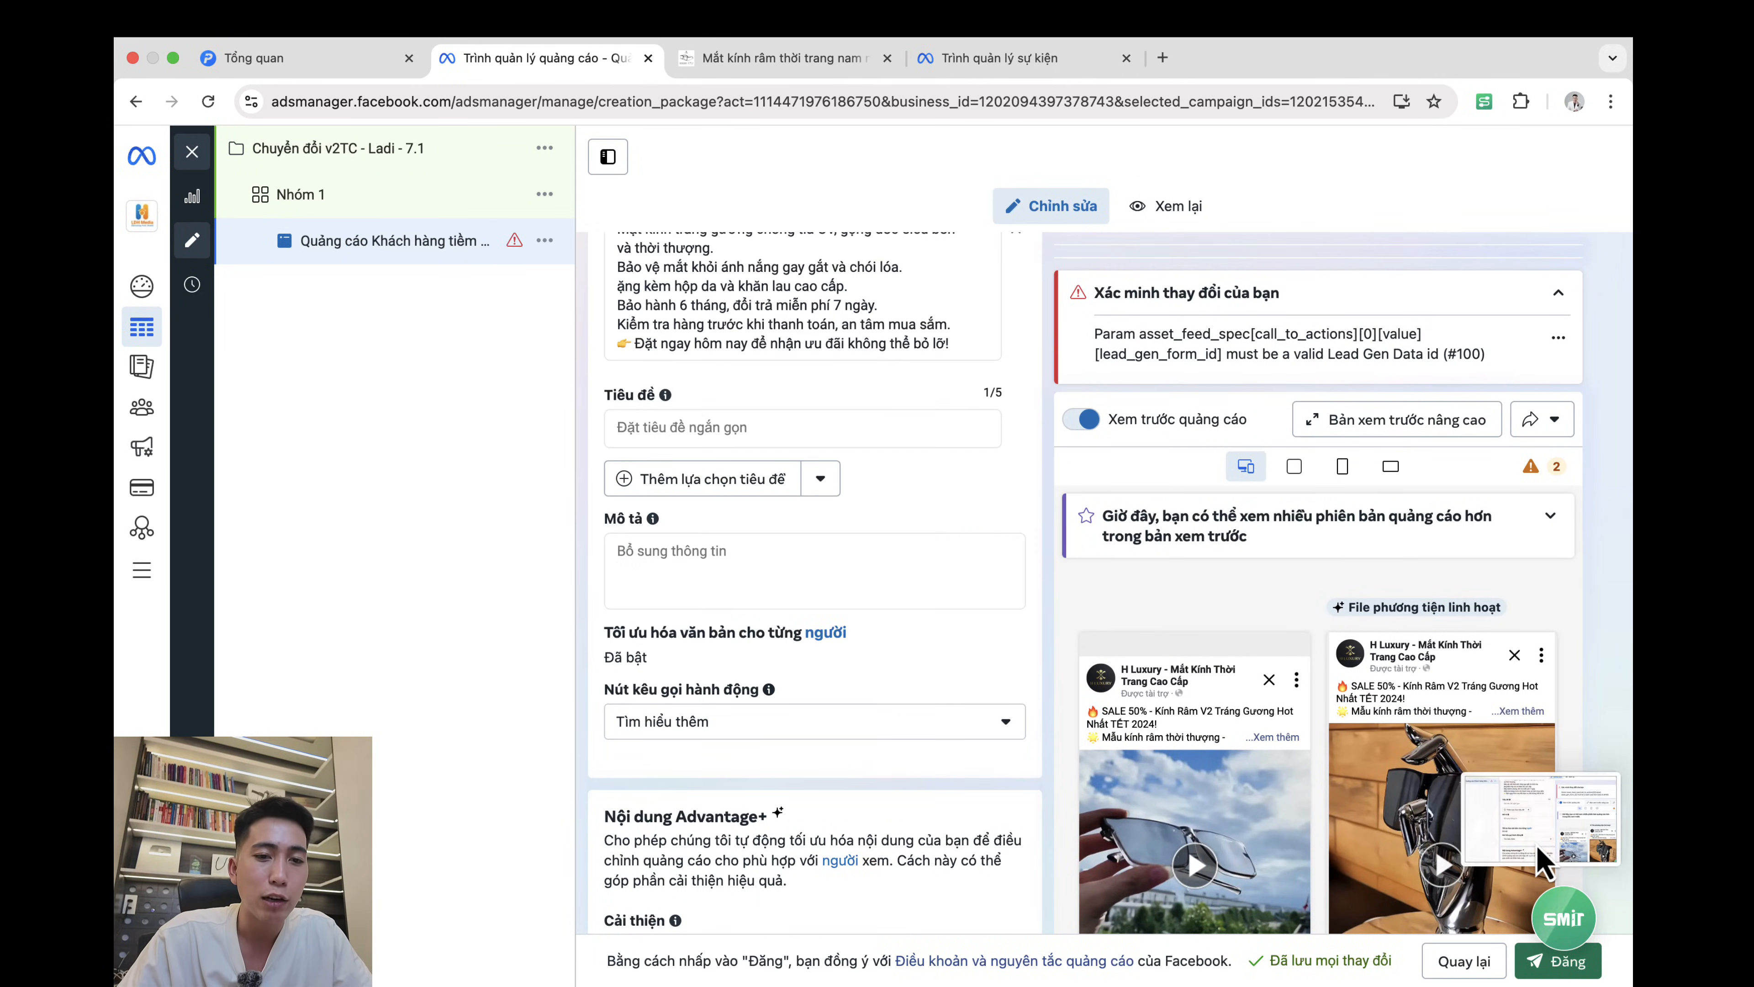
click(1535, 850)
key(Escape)
Step: Switch to the Khuyến mãi kính râm Tết chat in ChatGPT and paste the screenshot into a new message
key(ctrl+Right)
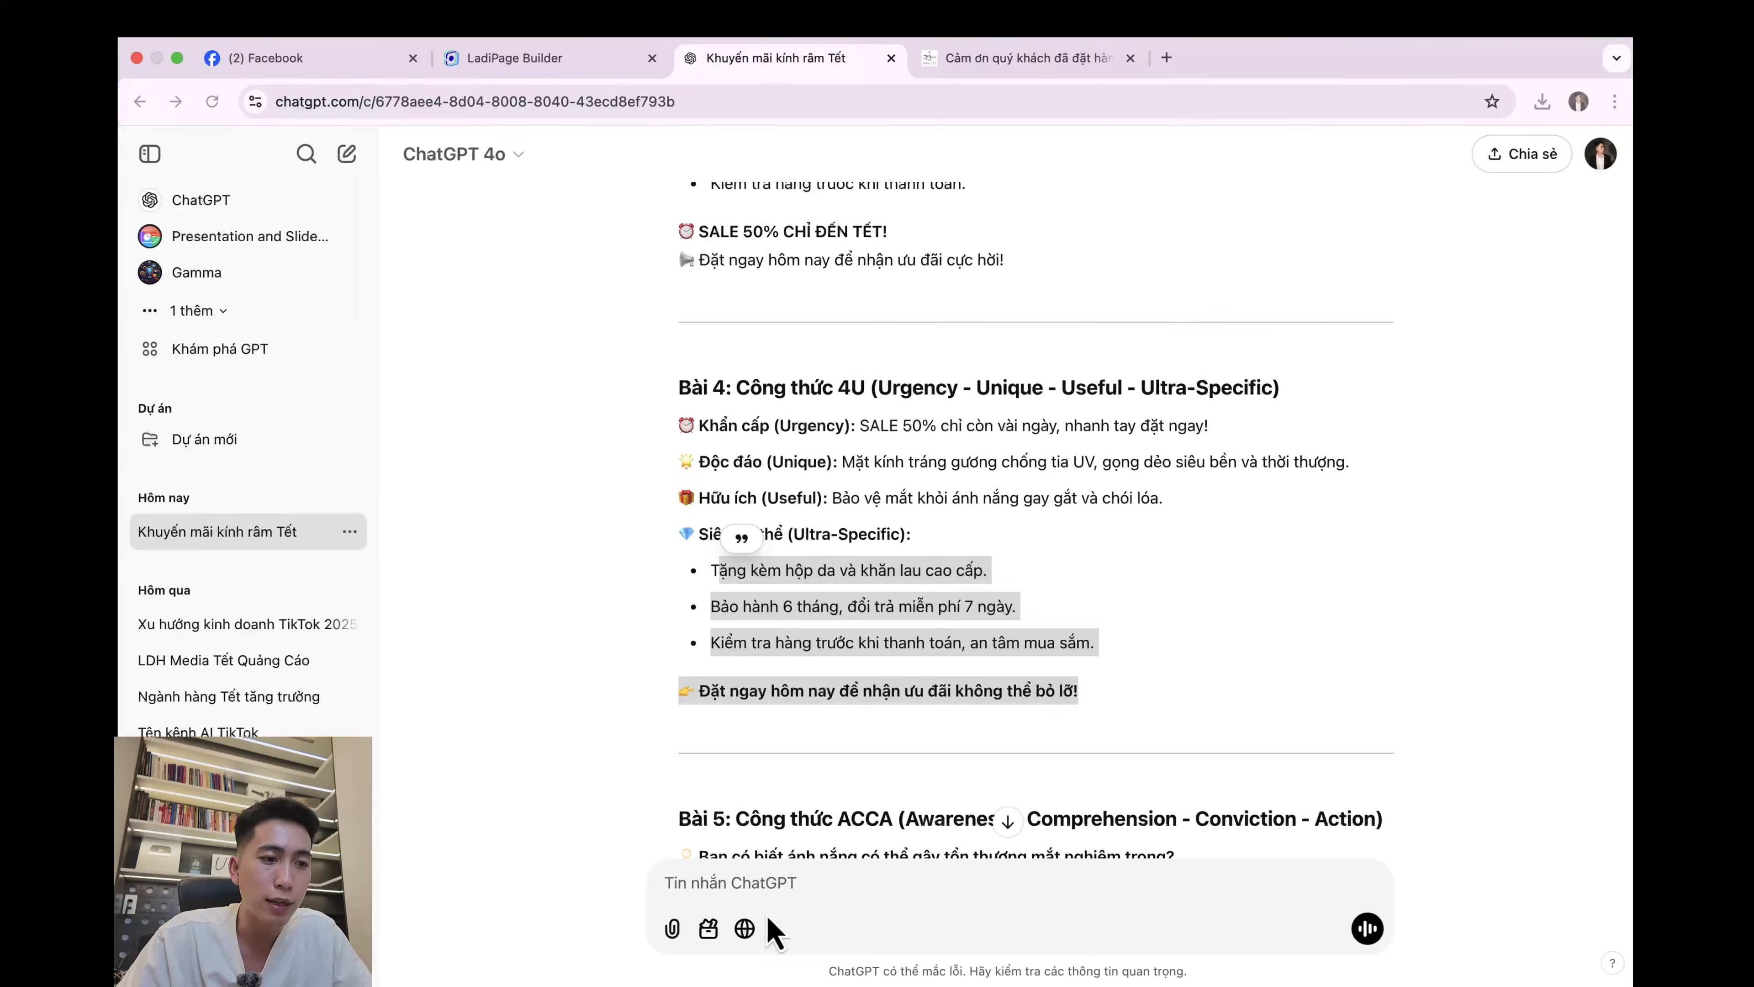
click(763, 881)
key(super+v)
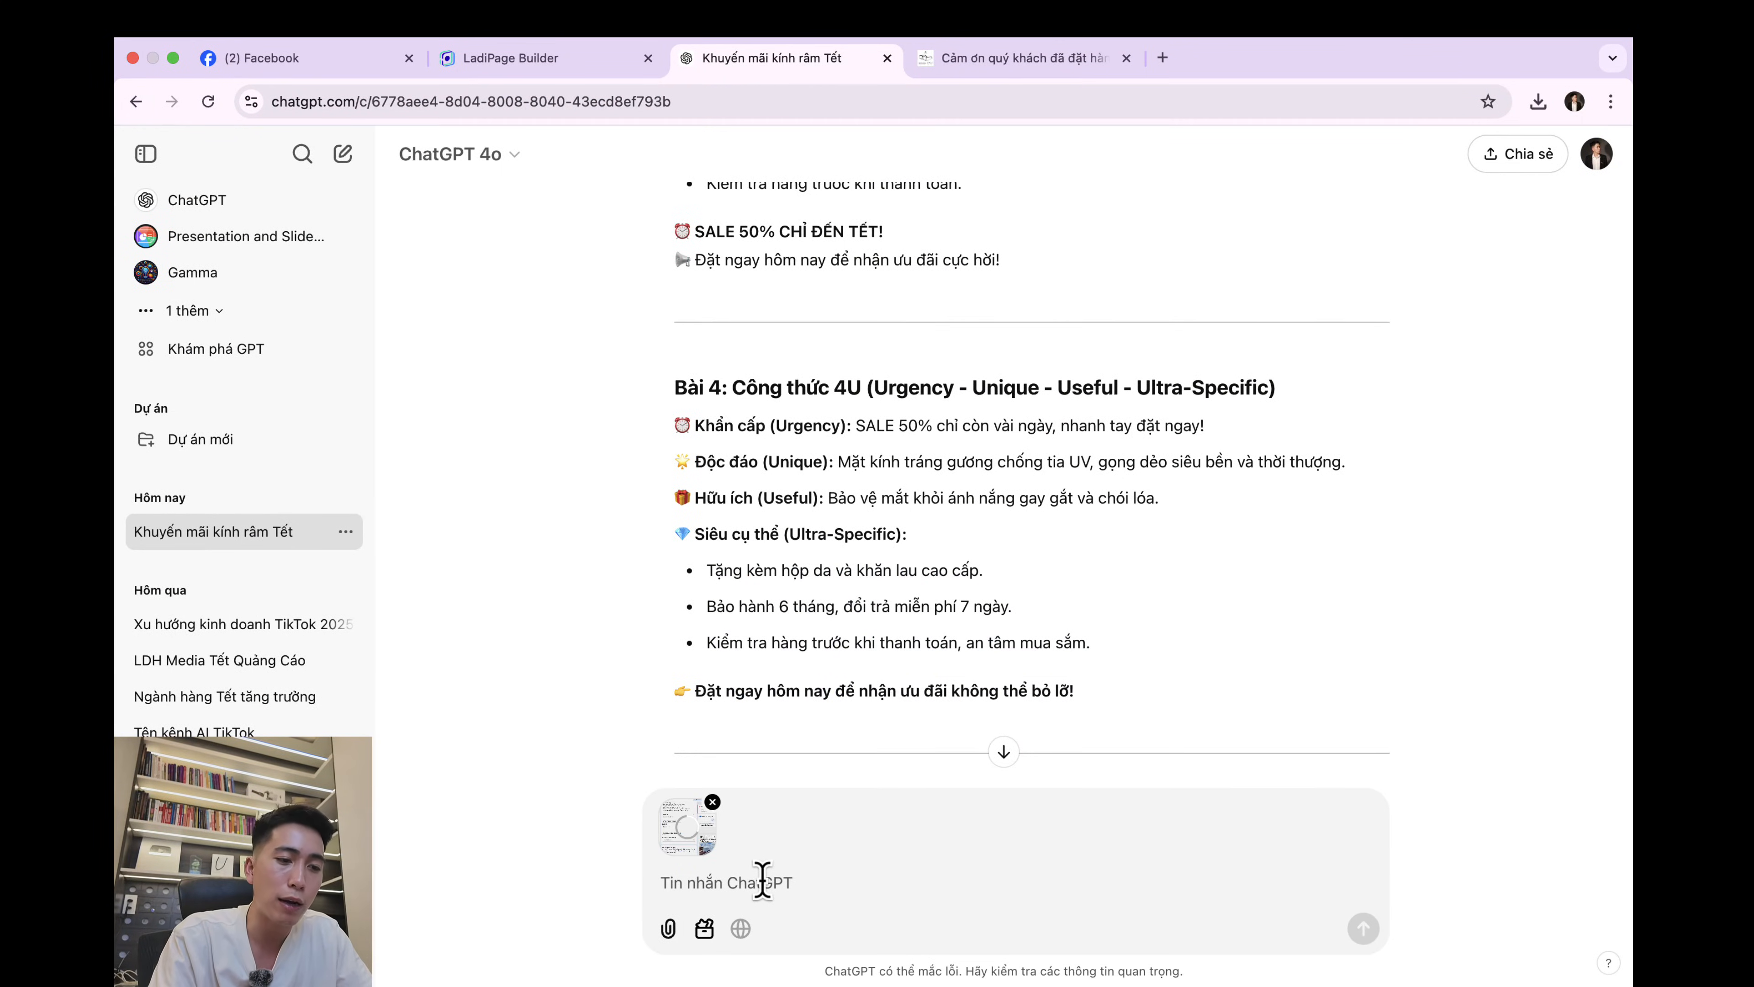
Step: Send the message "VIết cho tôi 5 tiêu đề ngắn gọn để kích thích CTA mua hàng cho sản phẩm này, để tôi chạy quảng cáo facebook"
text(Viet cho tôi 5 tiêu đề ngắn gọn để kích thích CTA mua hàng cho sản phẩm này, để tôi c)
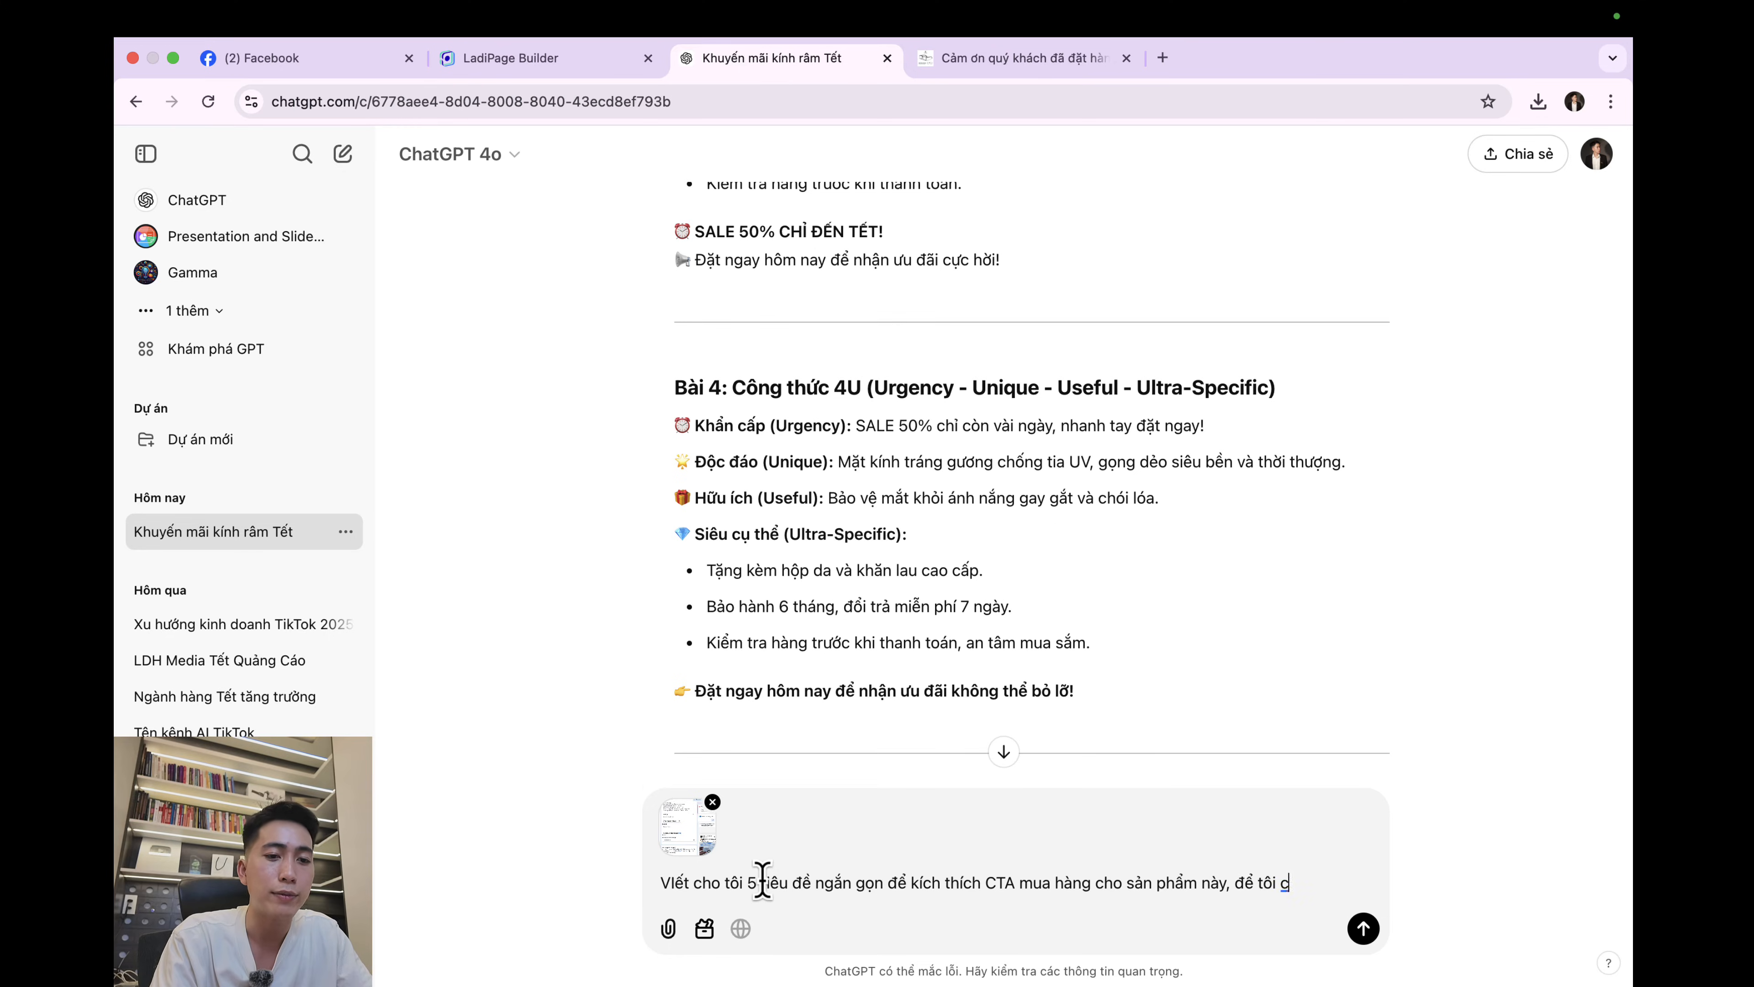
text(hạy quảng cáo facebook)
key(super+a)
key(Return)
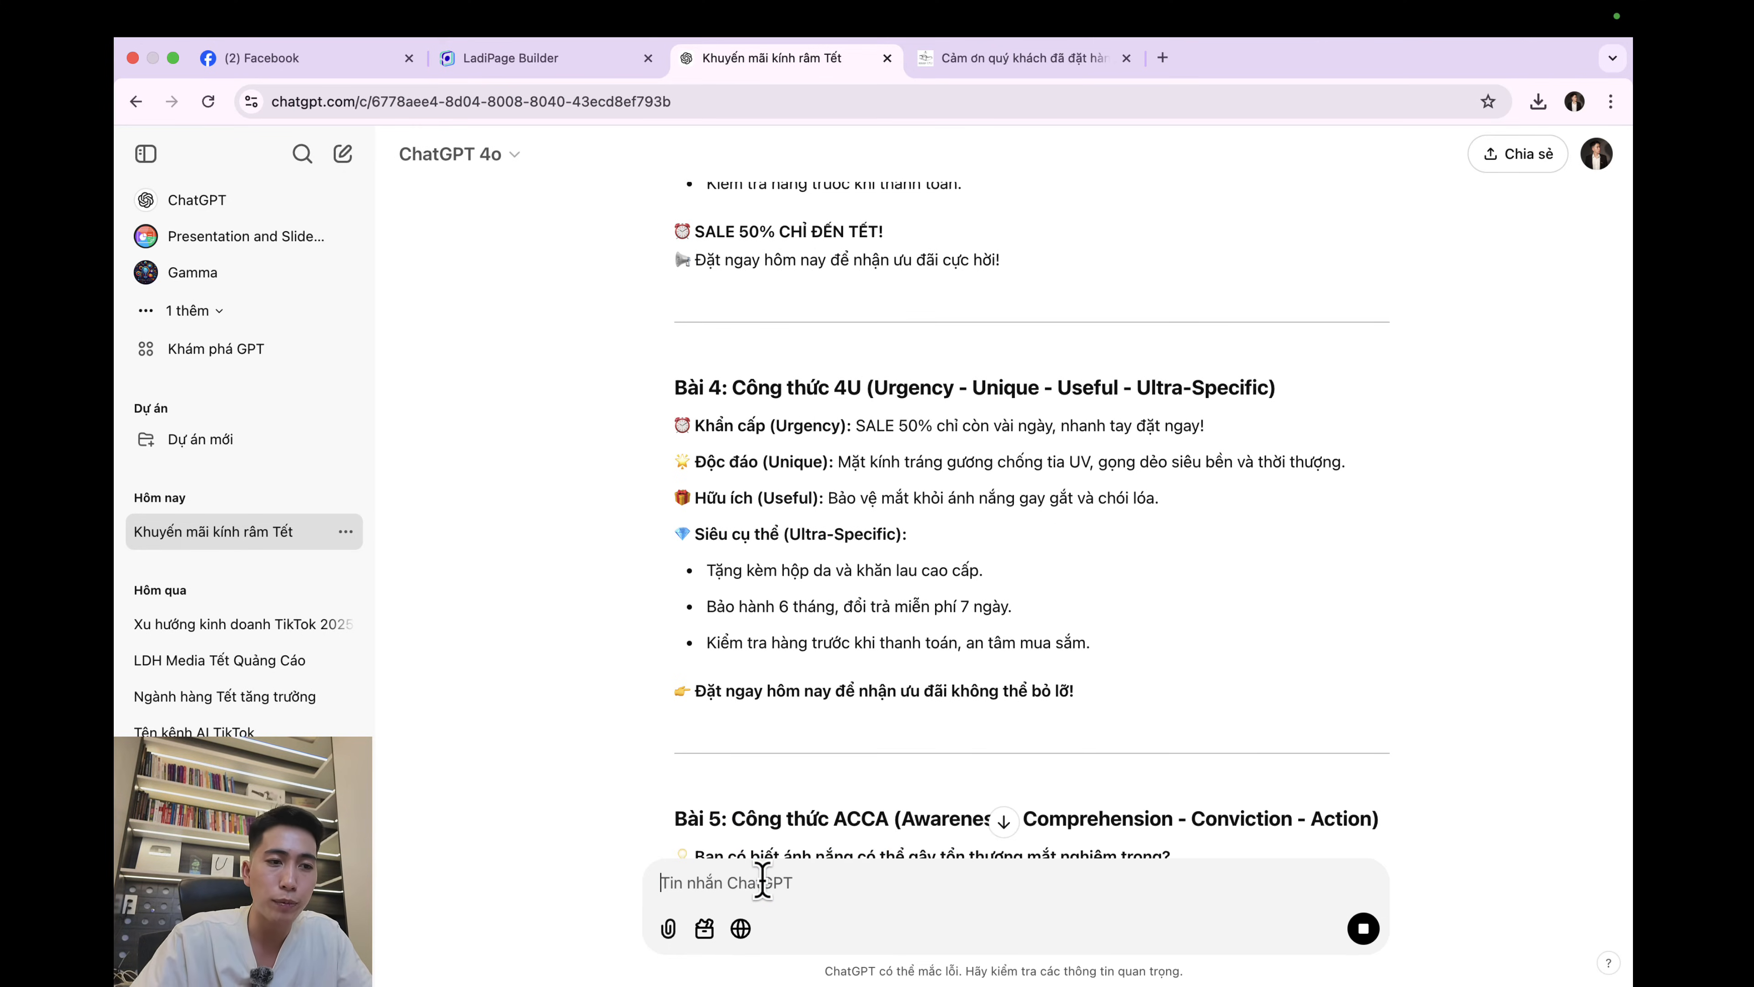
scroll(975, 558, down, 15)
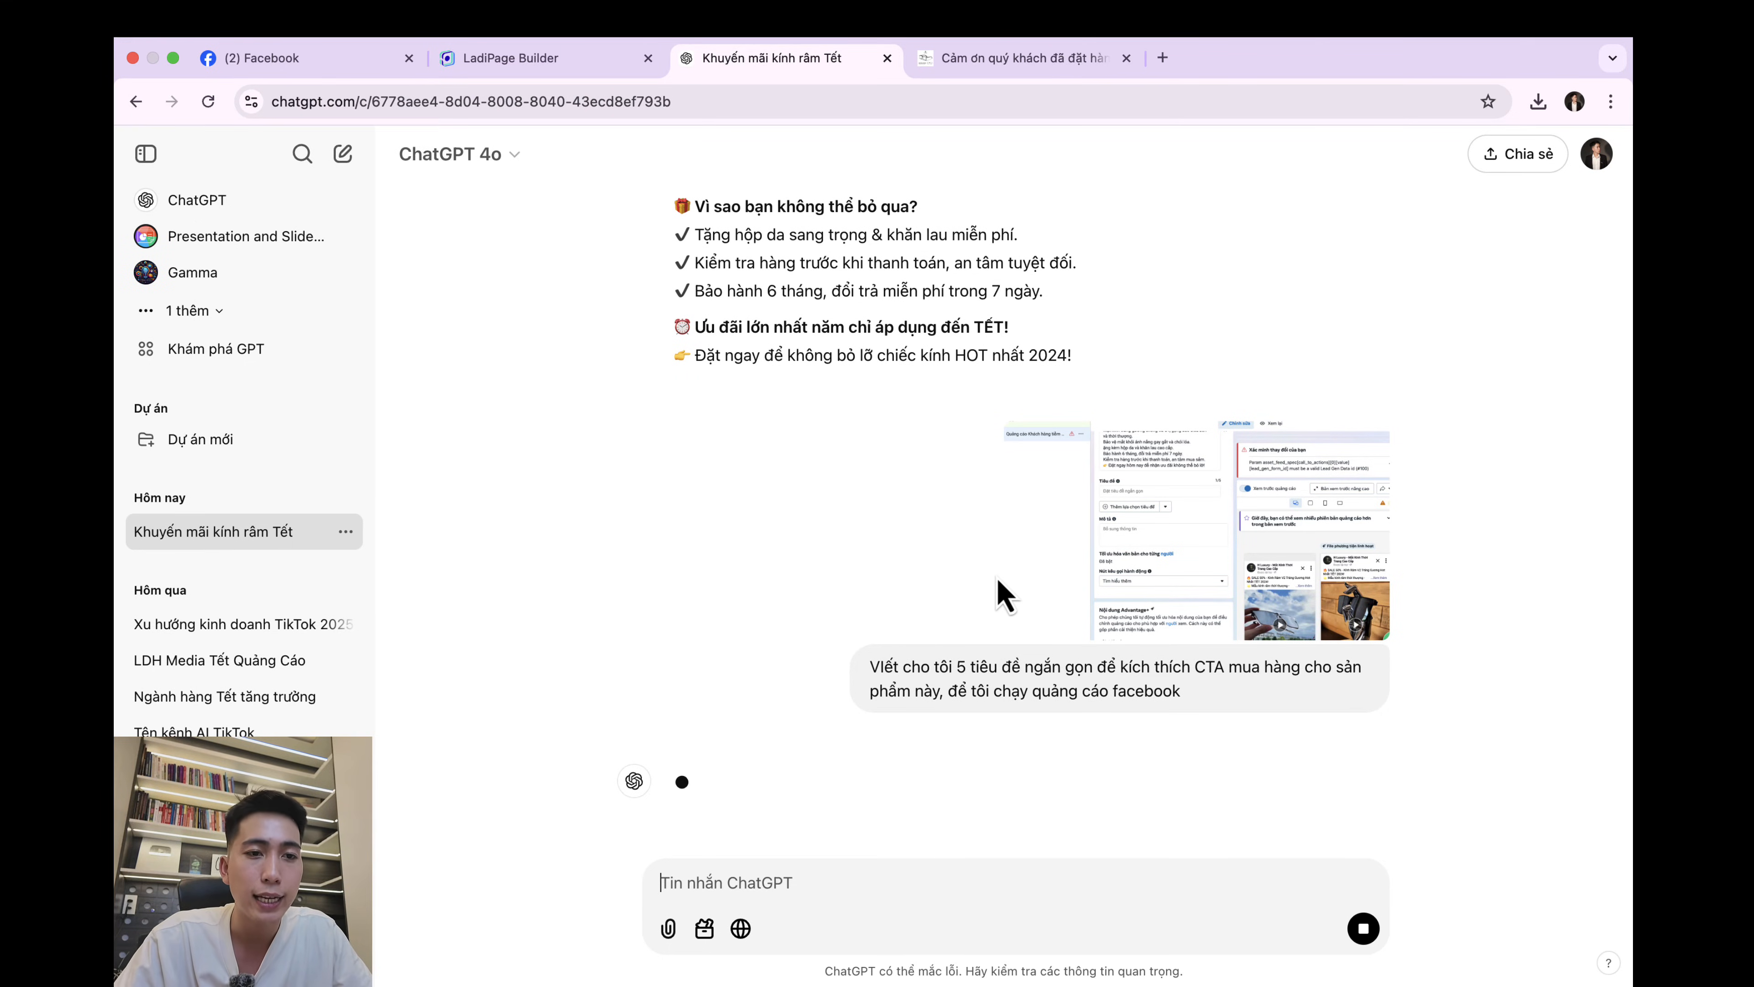
drag(870, 665, 1255, 682)
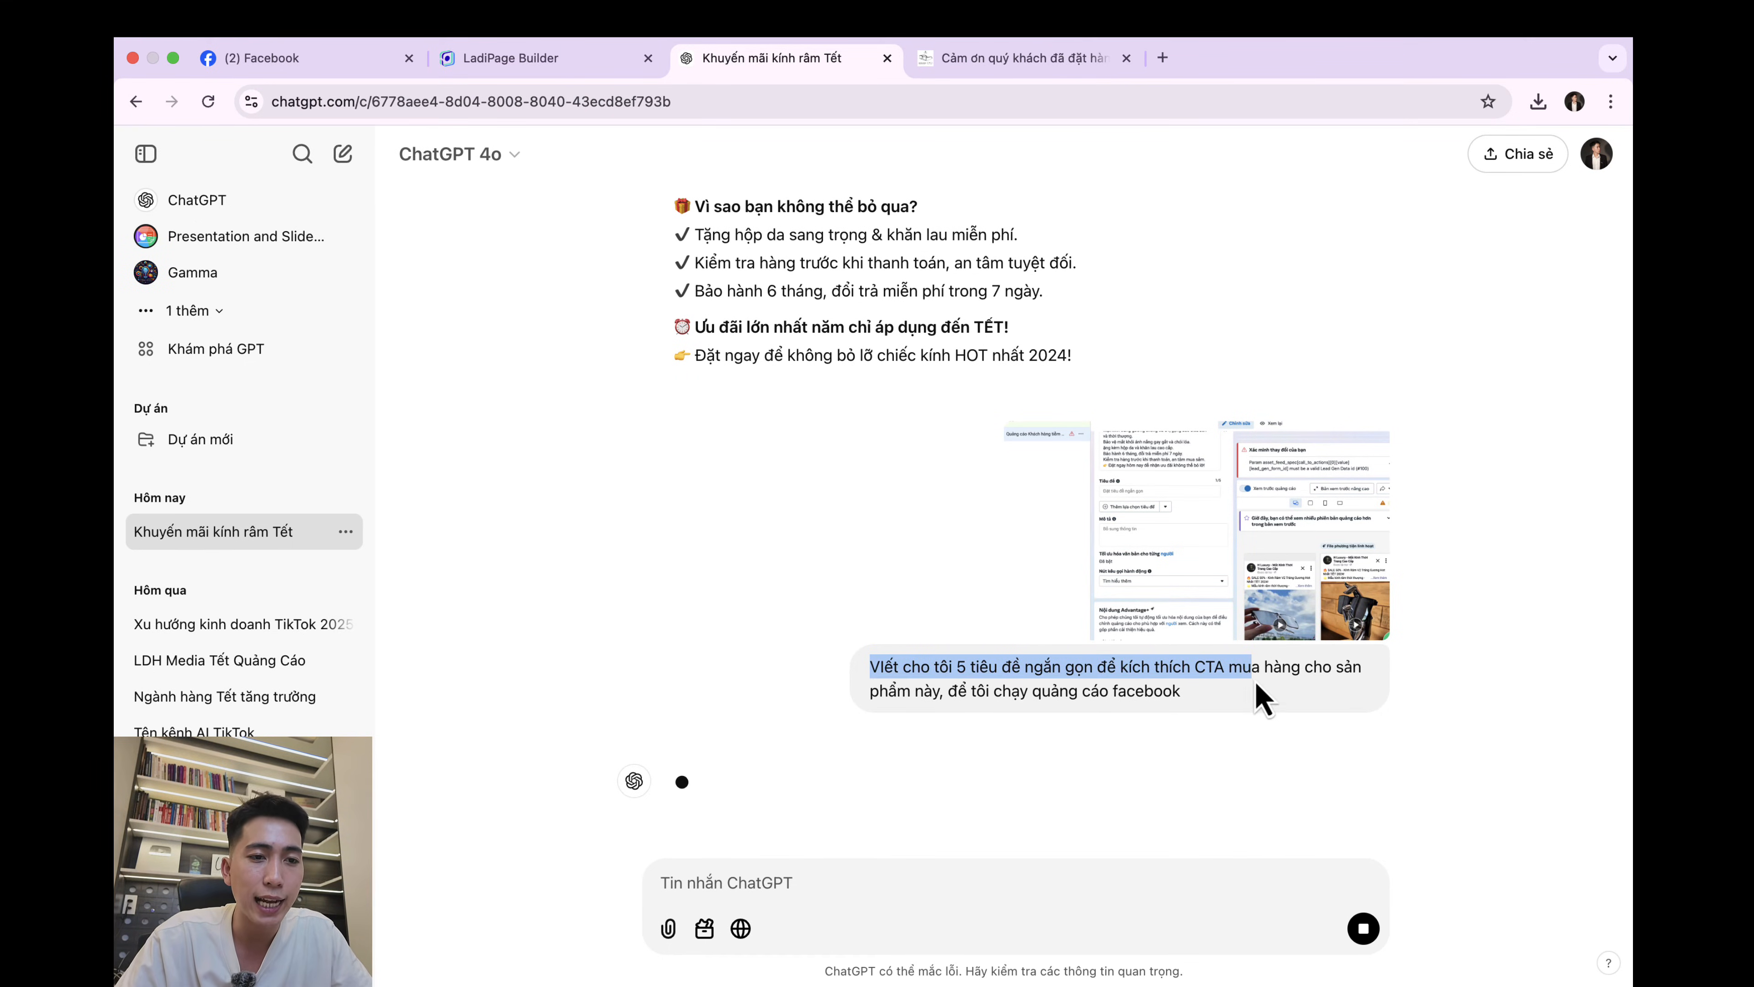
click(1380, 736)
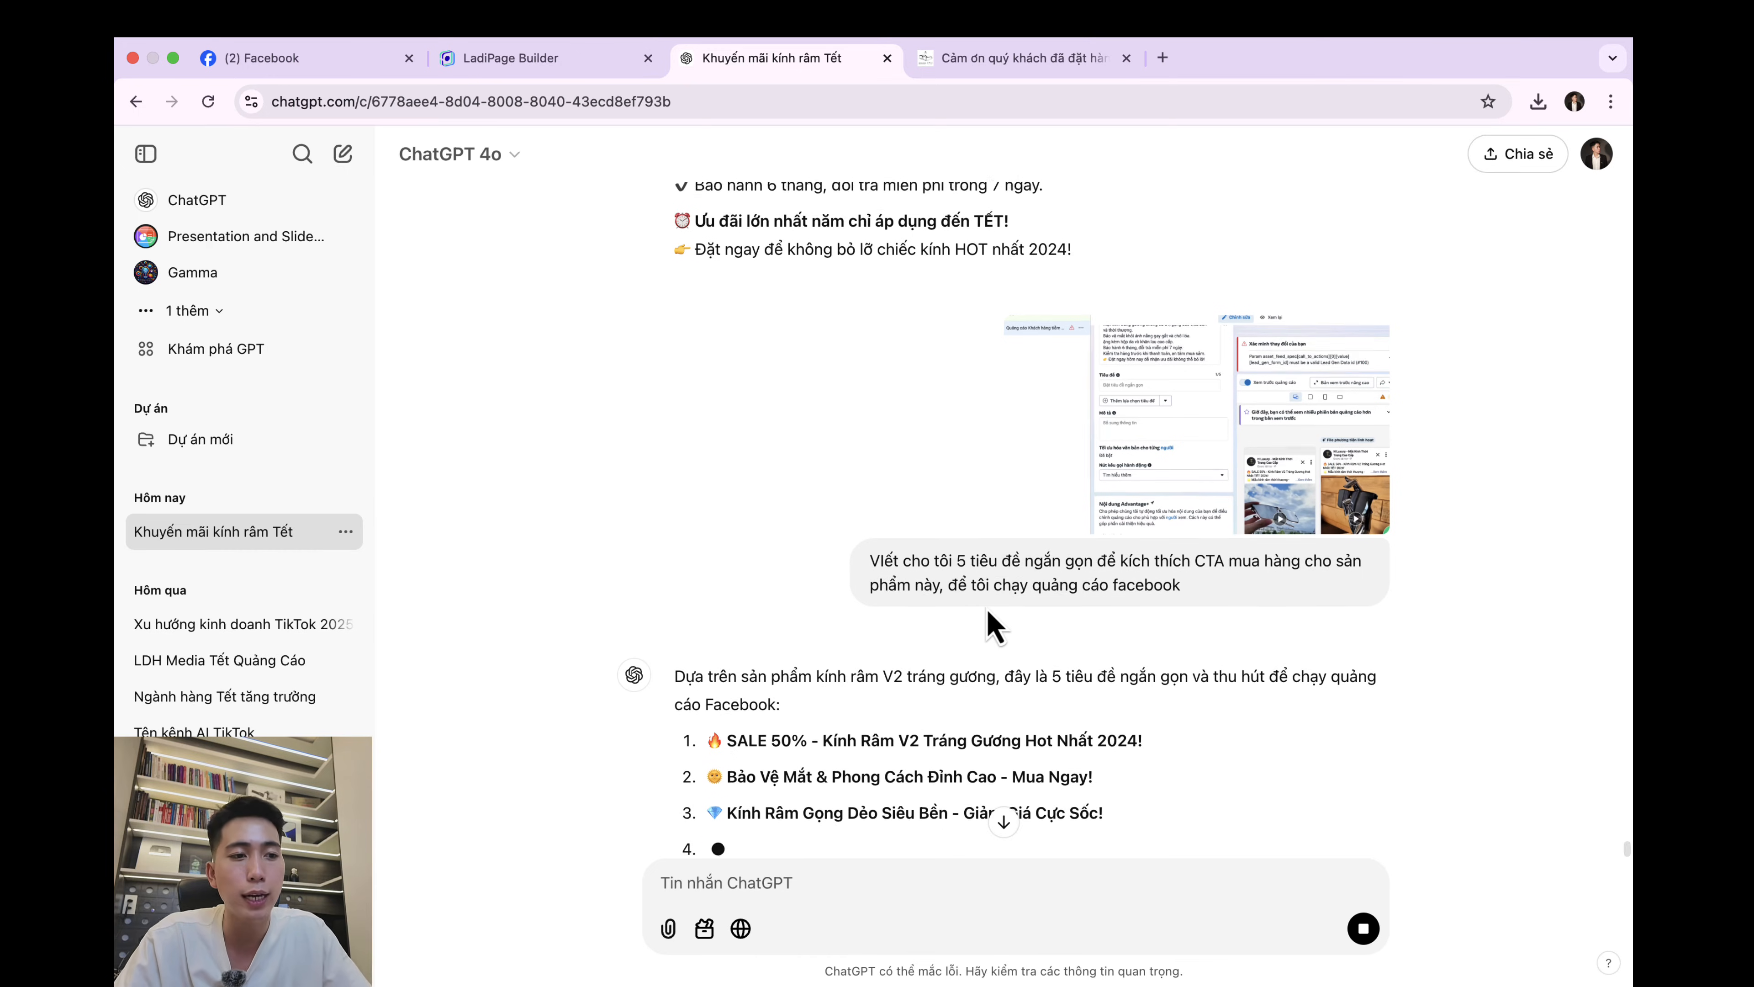
Step: Copy ChatGPT's headline "🔥 SALE 50% - Kính Râm V2 Tráng Gương Hot Nhất 2024!" into the ad's first headline in Ads Manager
drag(724, 681, 1078, 680)
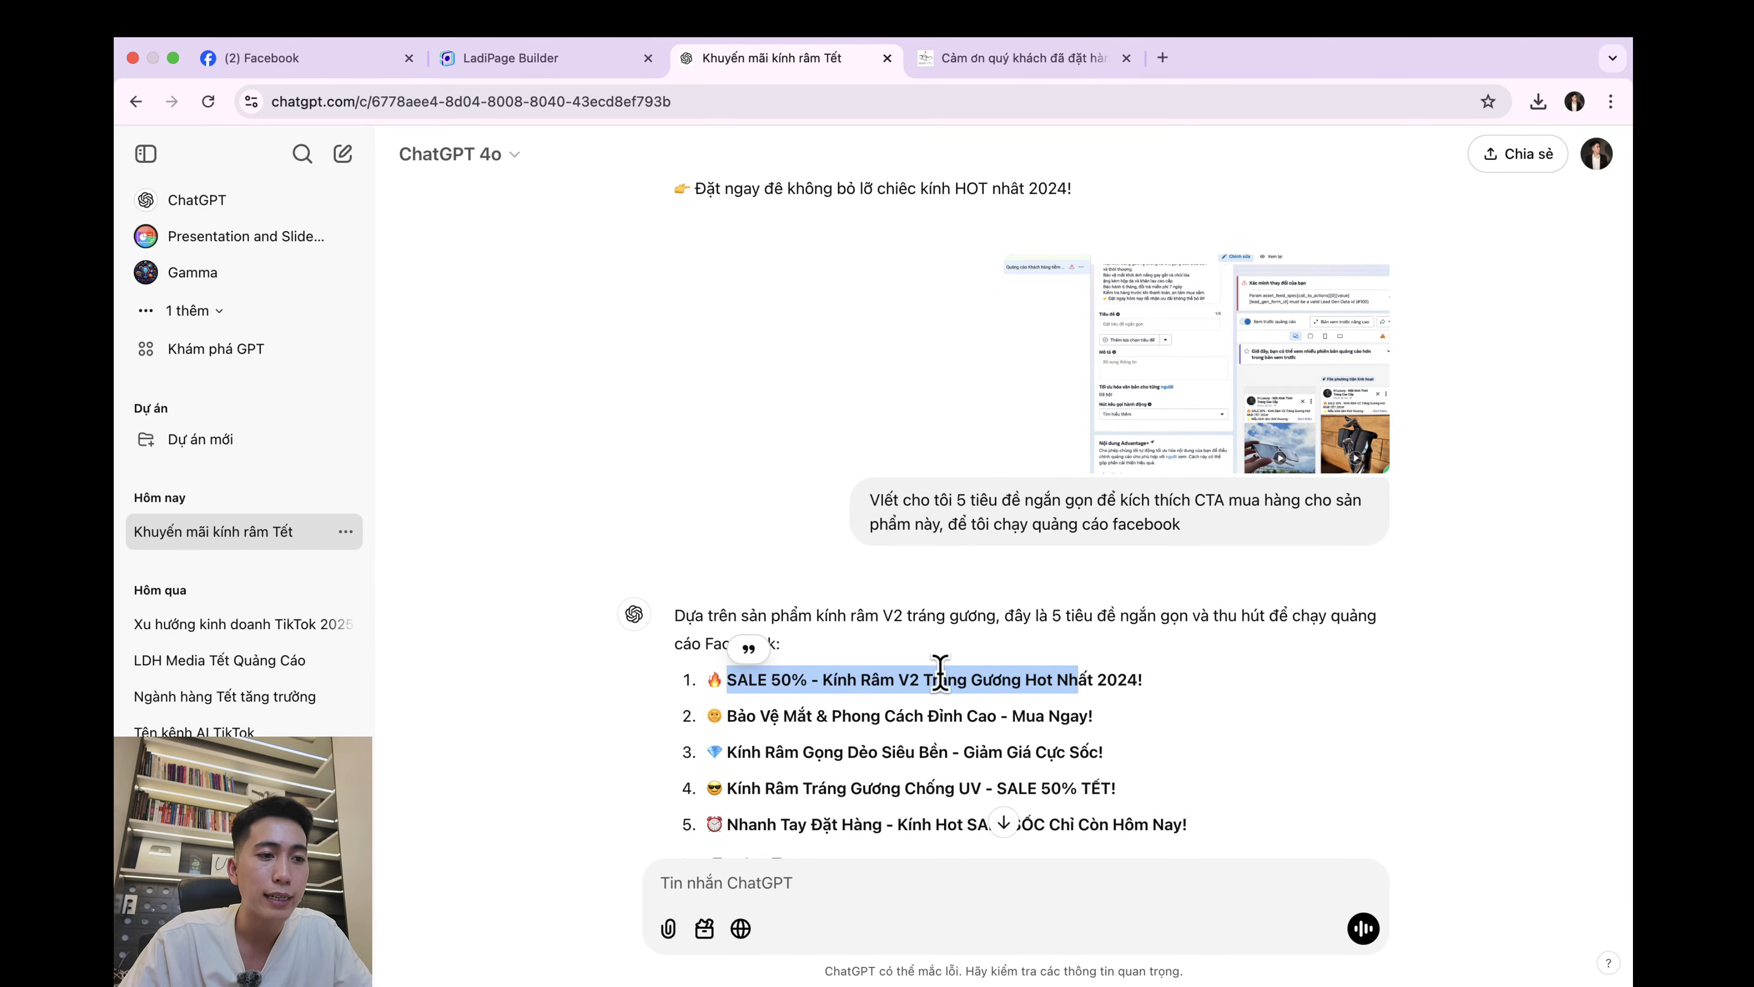
click(940, 673)
drag(708, 681, 1141, 681)
key(ctrl+Left)
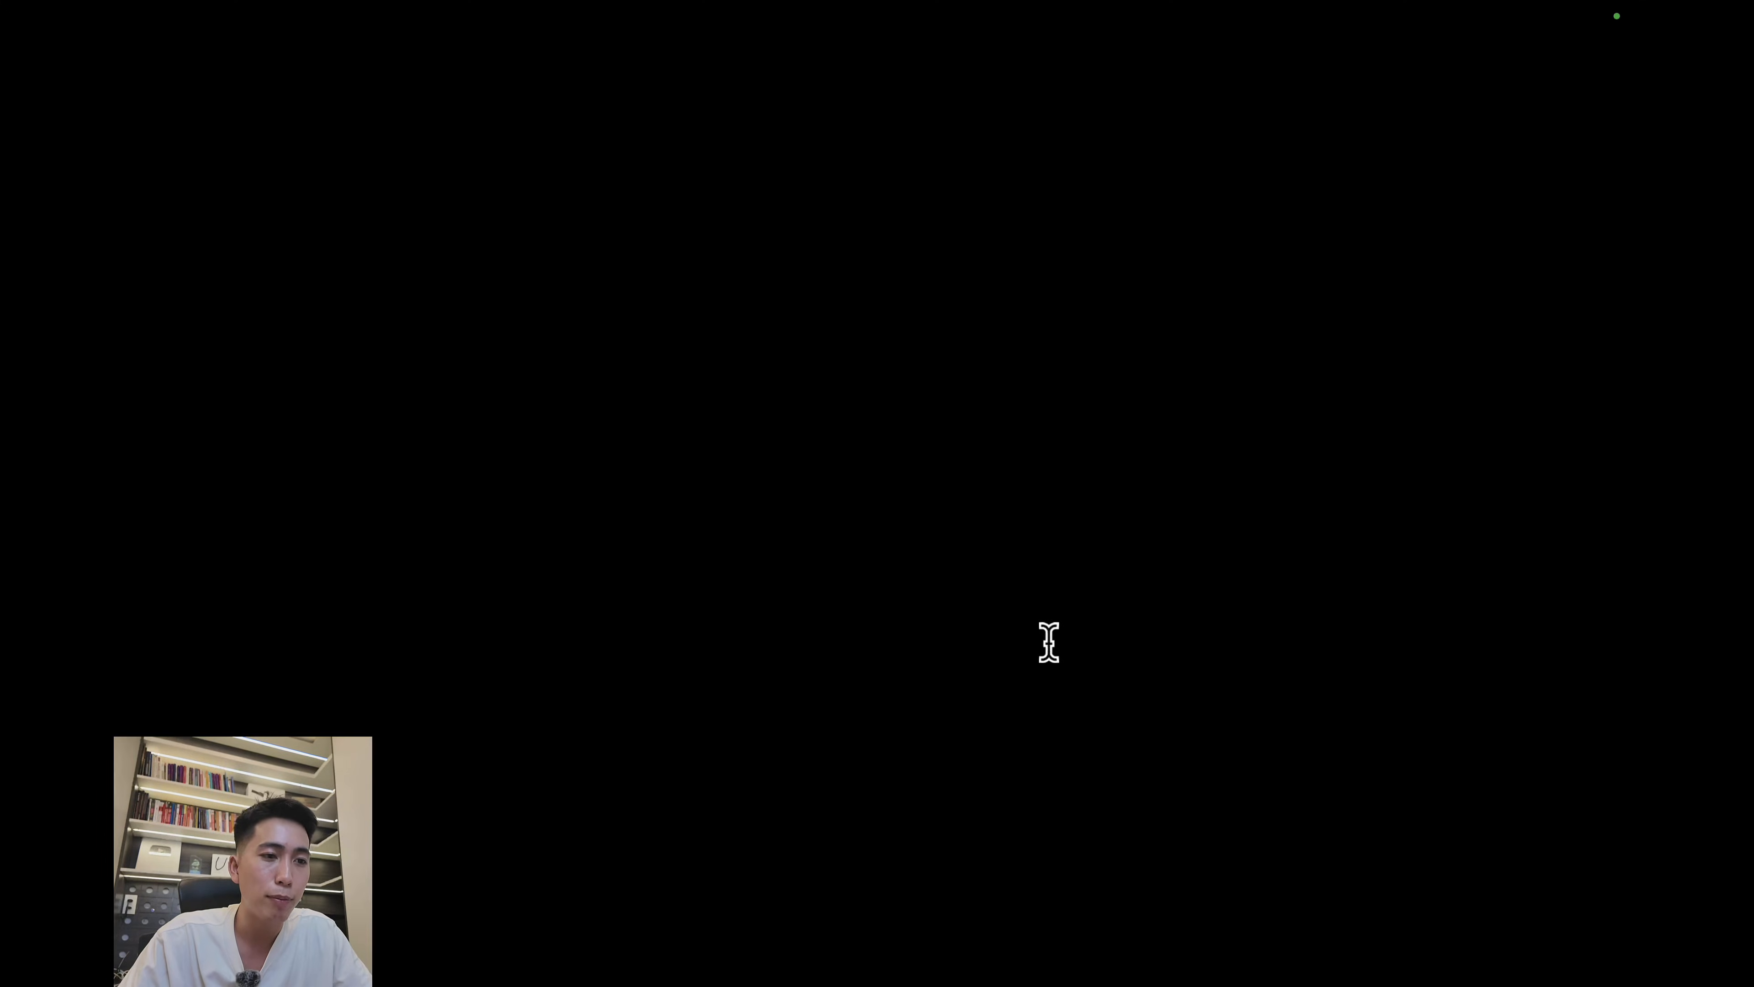
click(769, 425)
text(🔥 SALE 50% - Kính Râm V2 Tráng Gương Hot Nhất TẾT 2024!)
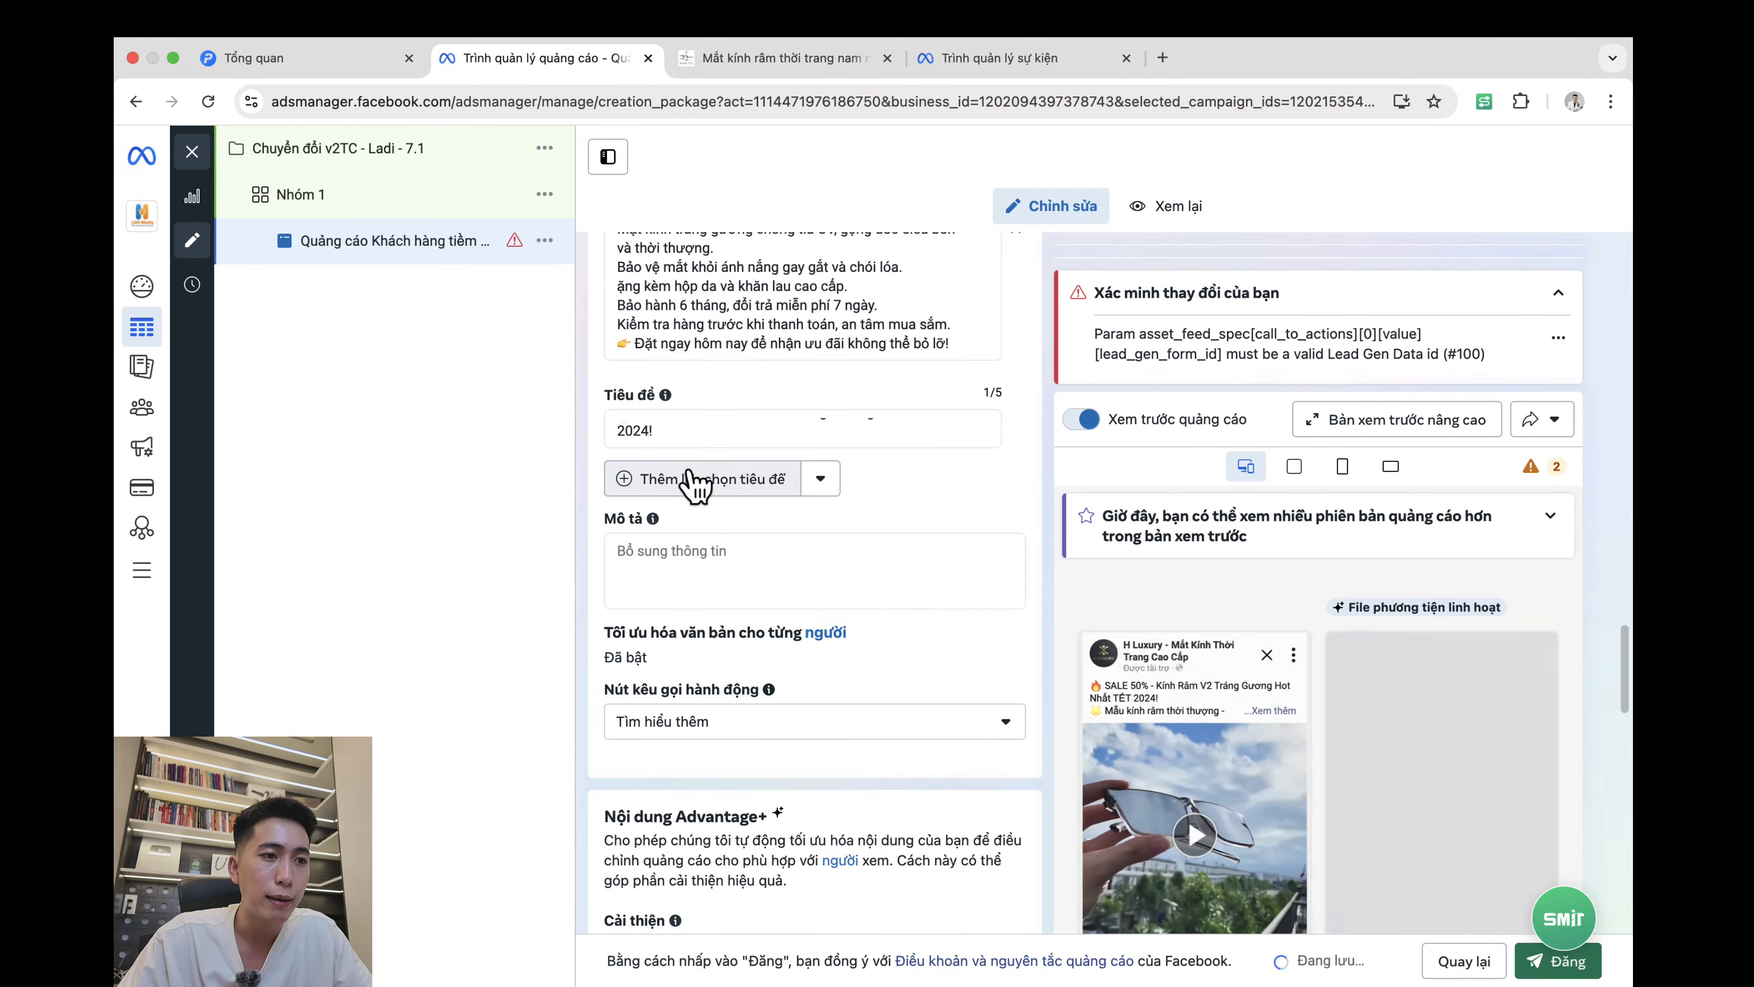
Step: Add a second headline option and fill it with ChatGPT's suggestion "Bảo Vệ Mắt & Phong Cách Đỉnh Cao - Mua Ngay!"
click(690, 480)
key(ctrl+Right)
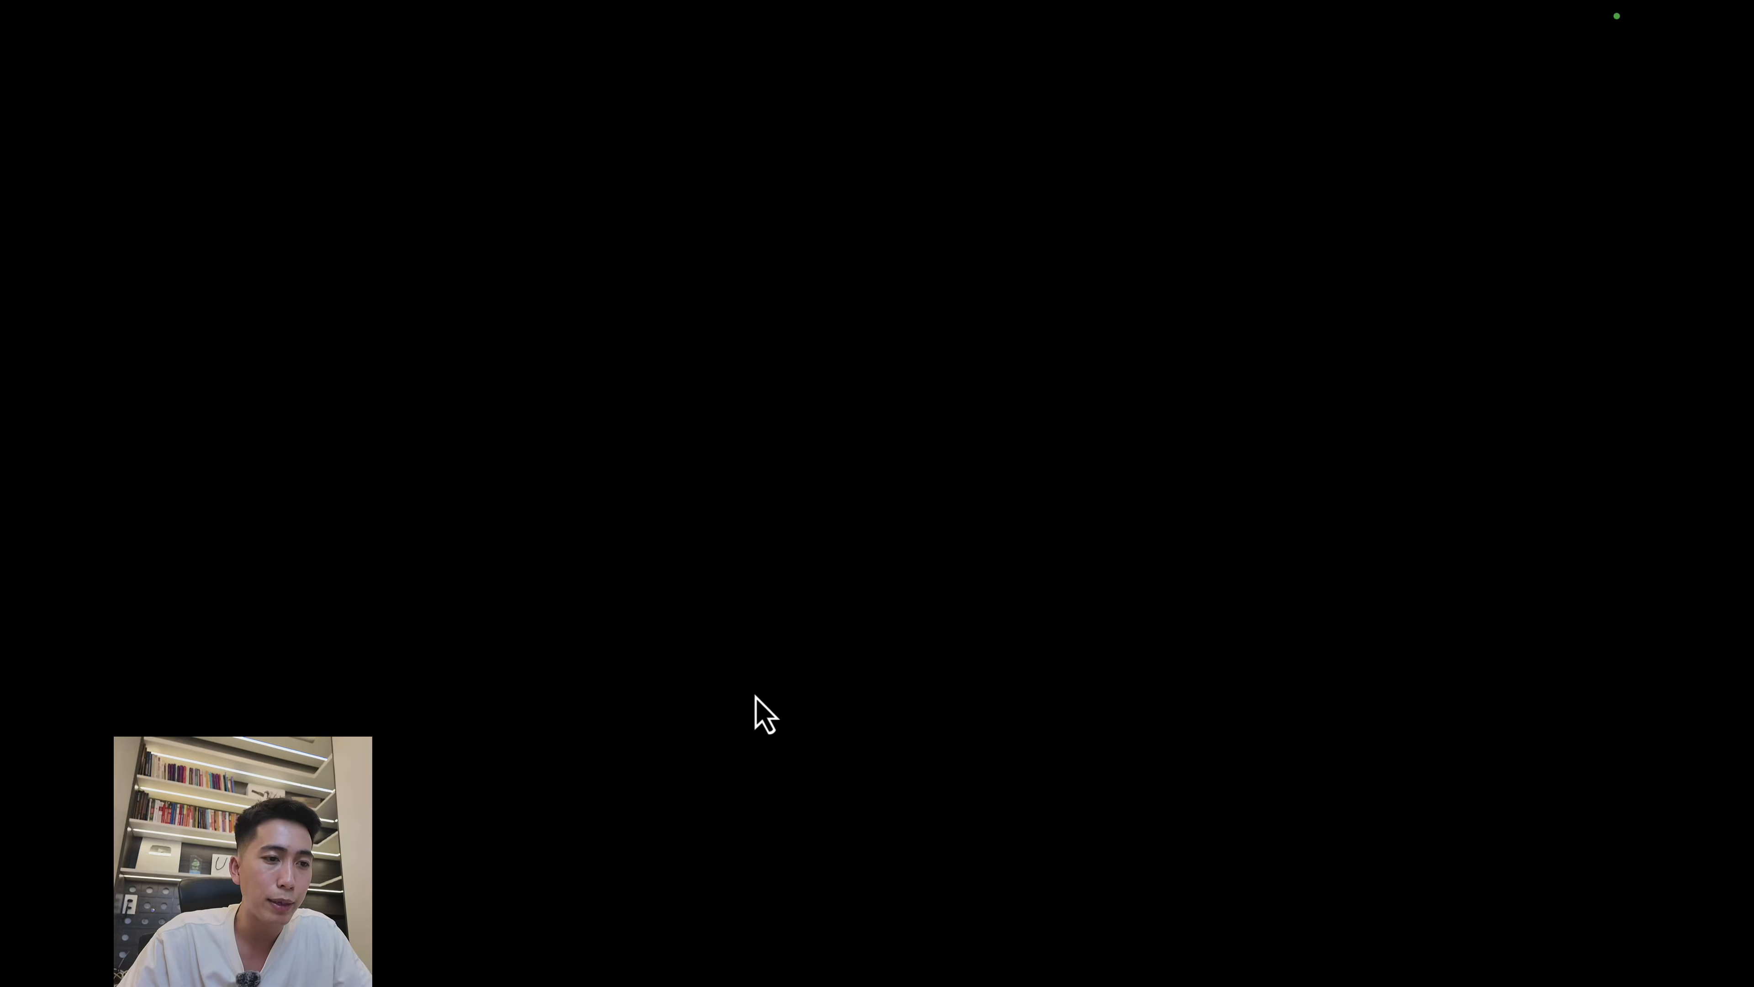
mouse_move(726, 715)
mouse_down()
mouse_move(1119, 737)
mouse_move(721, 715)
mouse_up()
key(ctrl+Left)
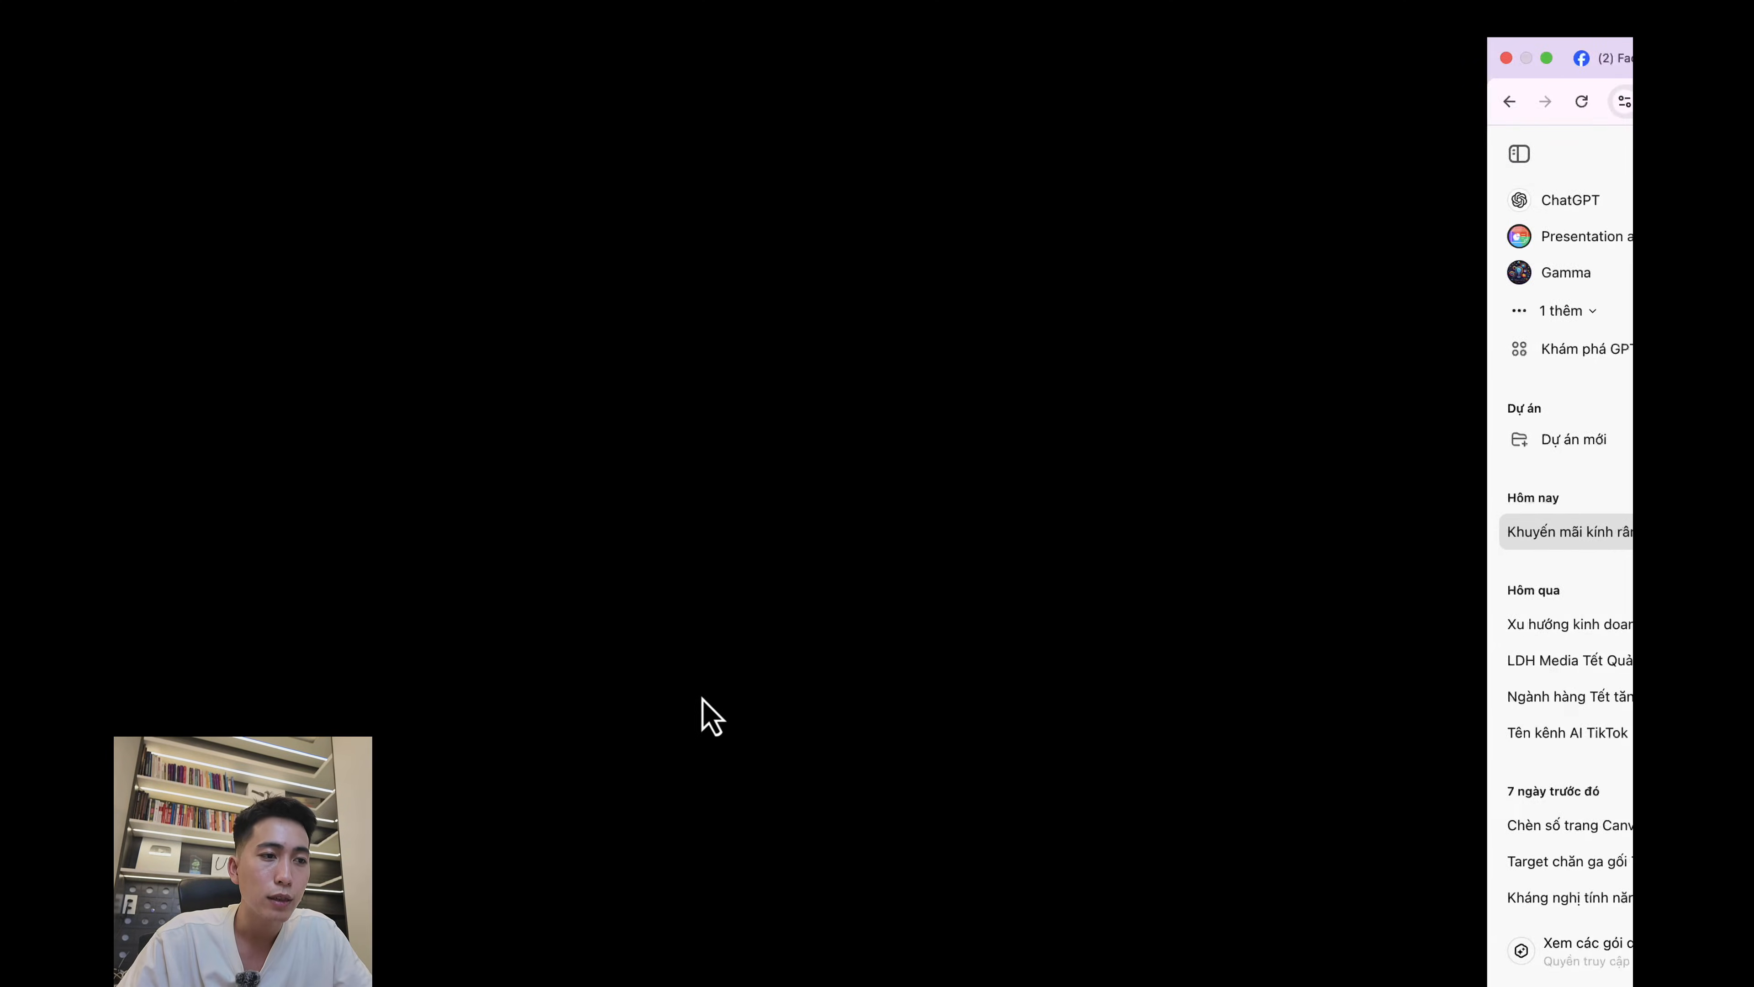
text(😎 Bảo Vệ Mắt & Phong Cách Đỉnh Cao - Mua Ngay!)
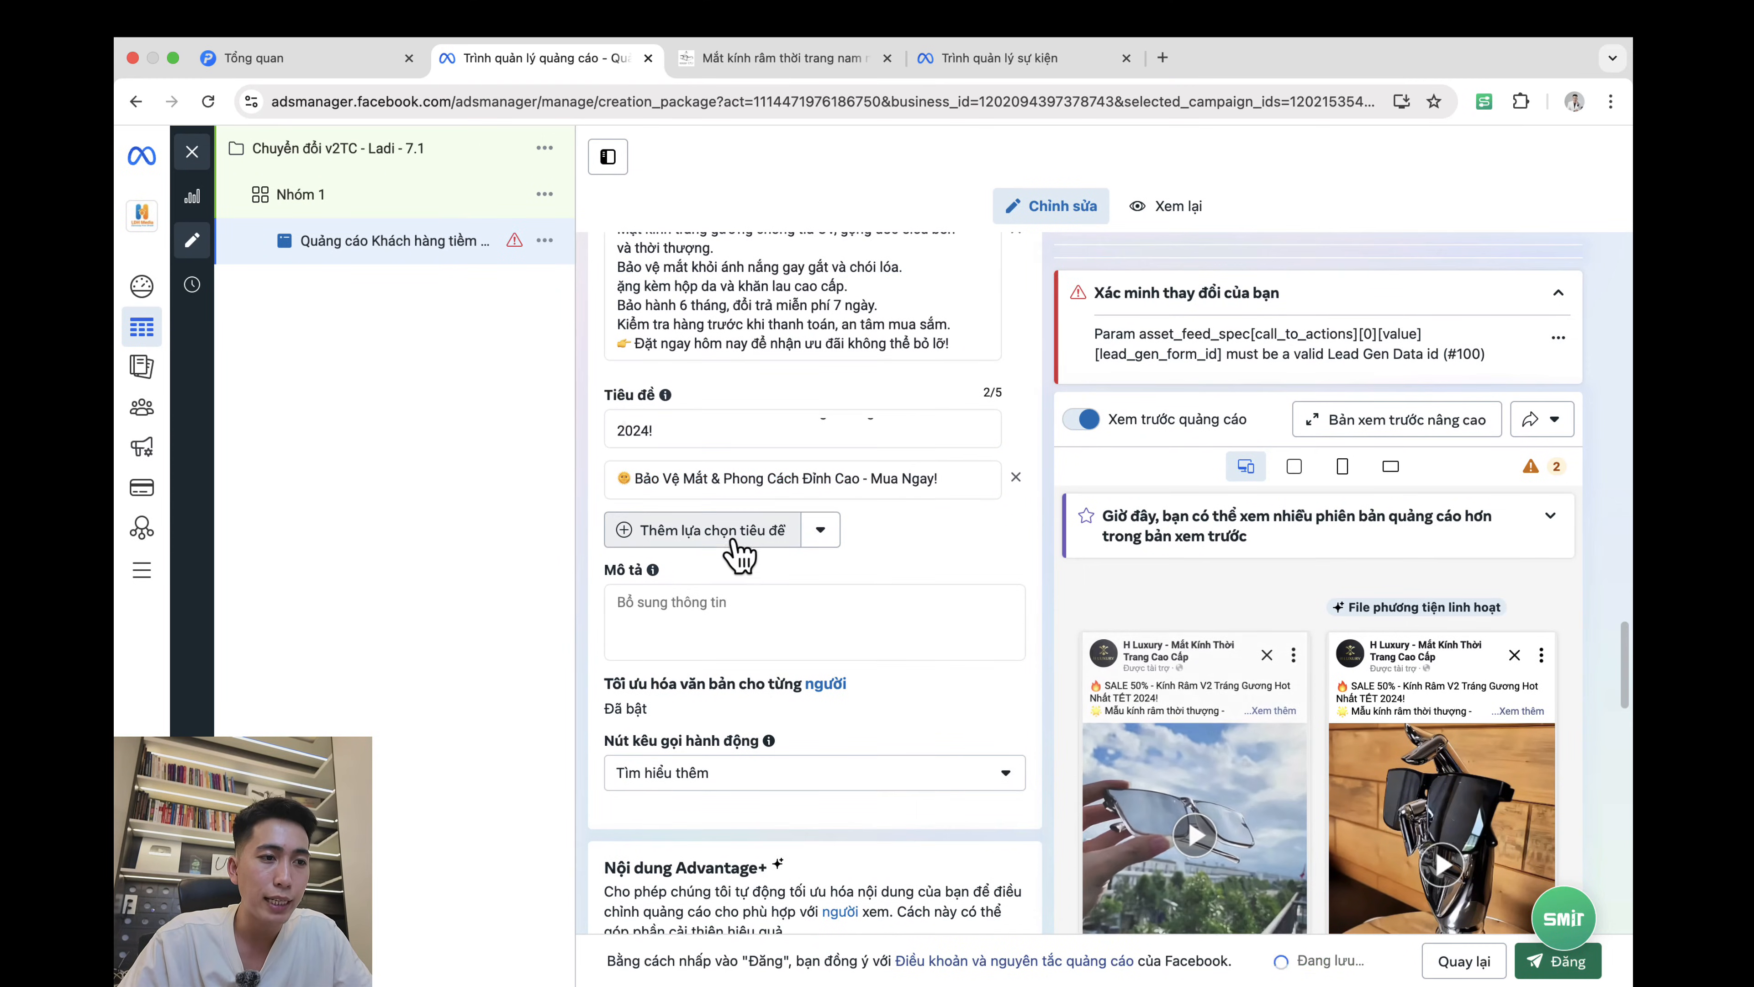
Step: Add a third headline option and fill it with ChatGPT's suggestion "💎 Kính Râm Gọng Dẻo Siêu Bền - Giảm Giá Cực Sốc!"
click(722, 532)
key(ctrl+Right)
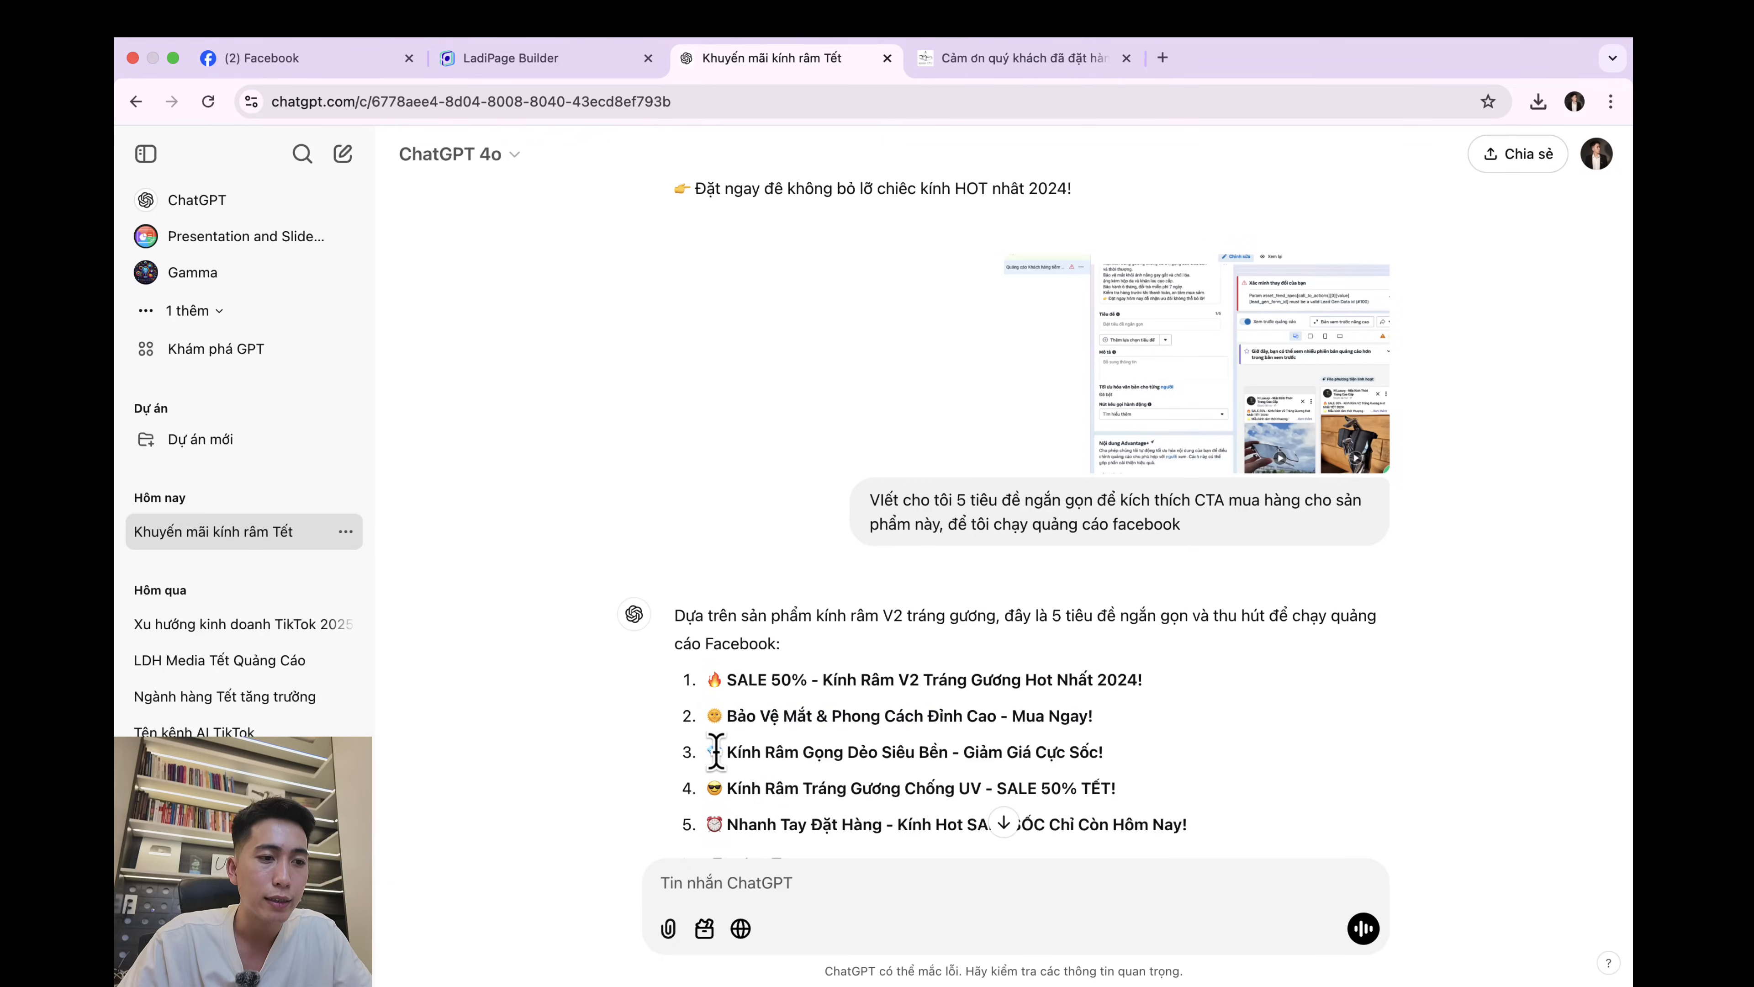
drag(707, 752, 1111, 754)
key(super+c)
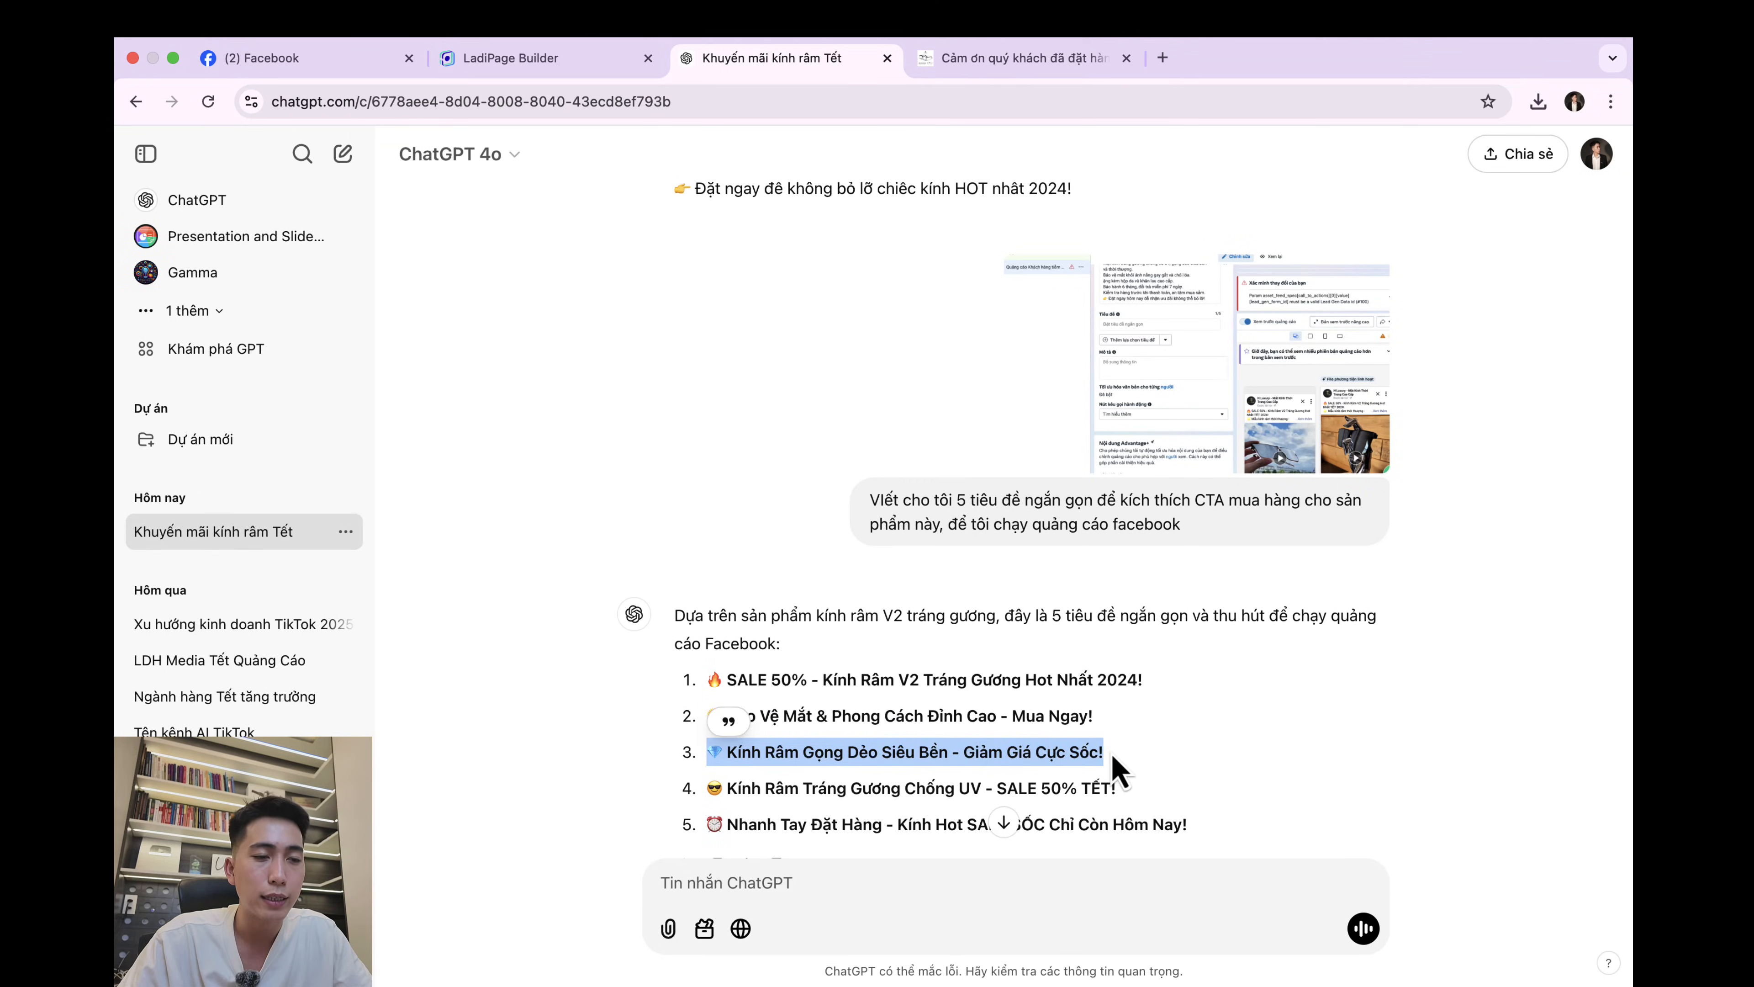
key(ctrl+Left)
key(super+v)
Step: Add fourth and fifth headline options with ChatGPT's remaining suggestions, starting with "😎 Kính Râm Tráng Gương Chống UV - SALE 50% TẾT!"
click(703, 608)
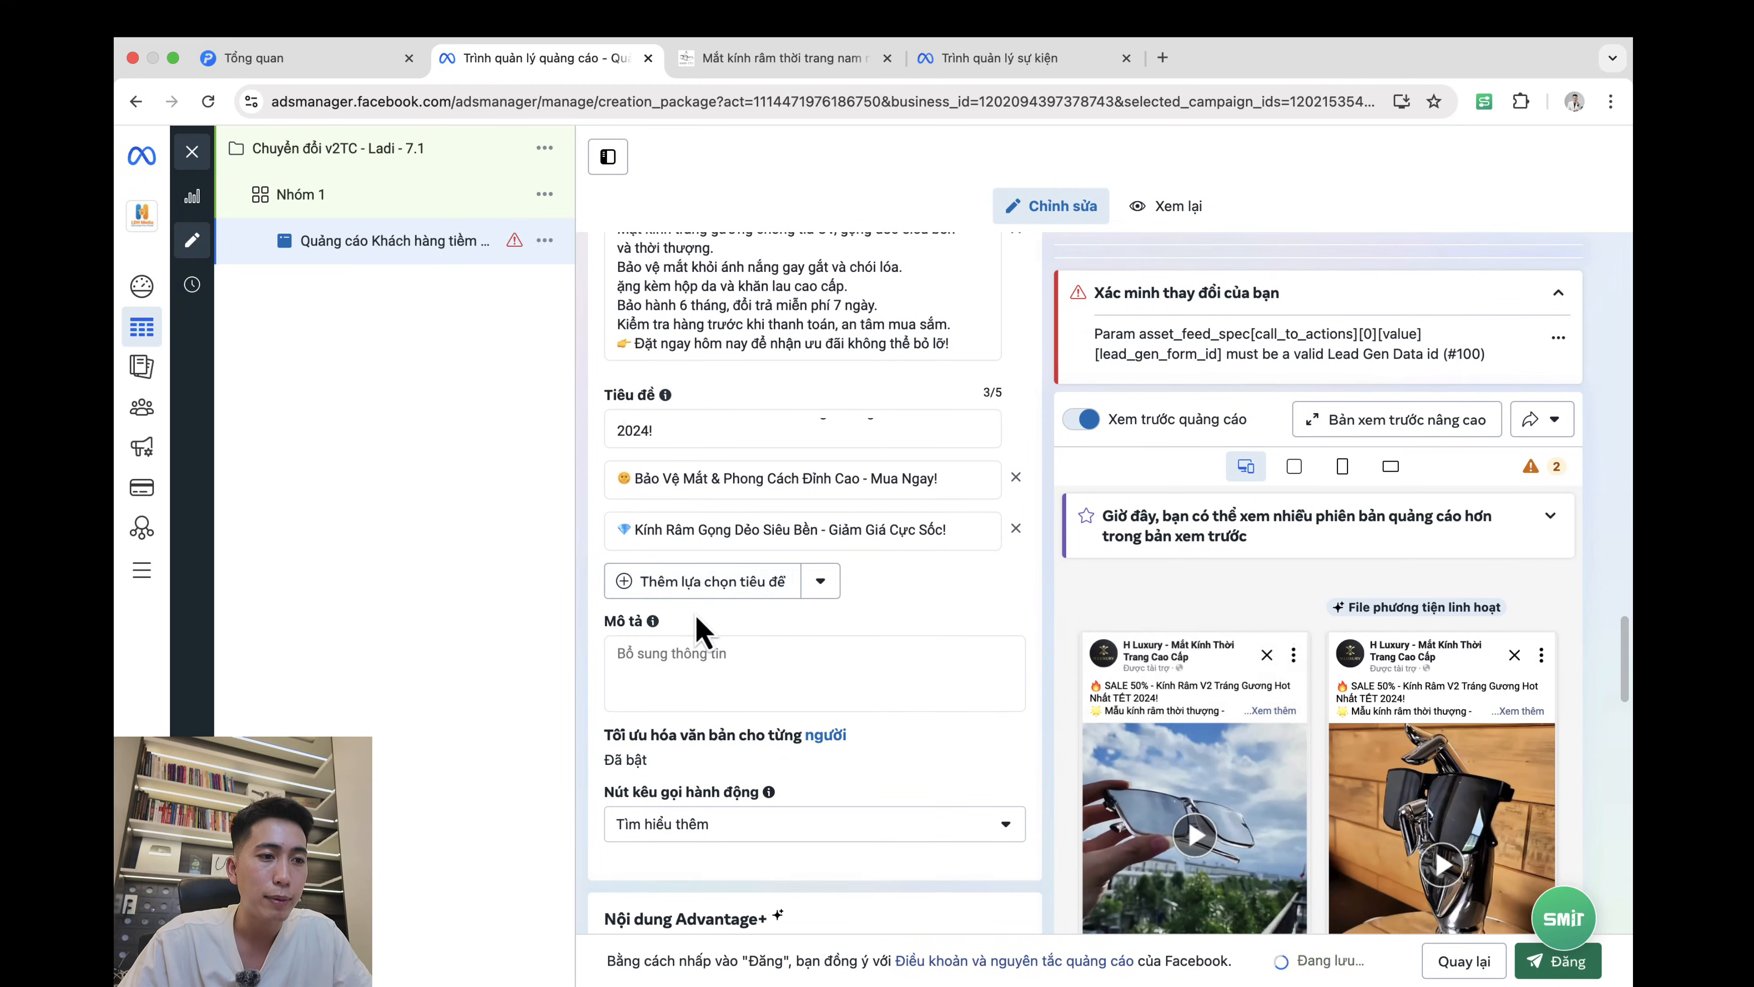
key(ctrl+Right)
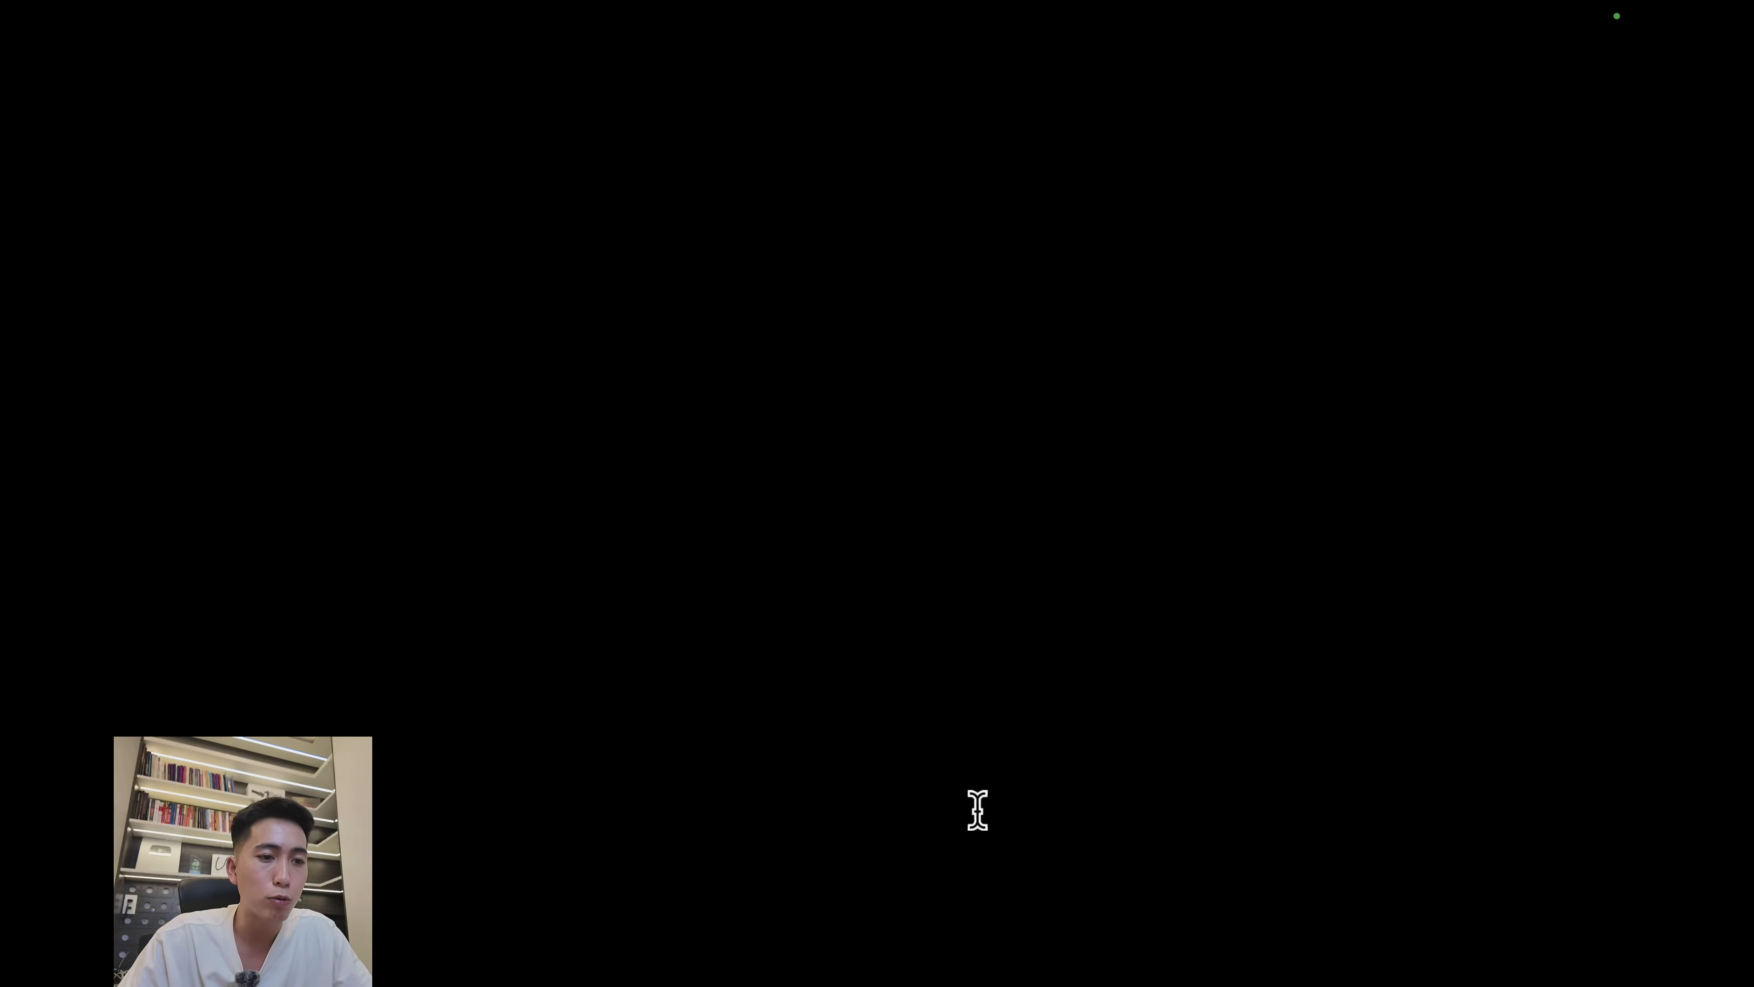
drag(708, 780, 1132, 793)
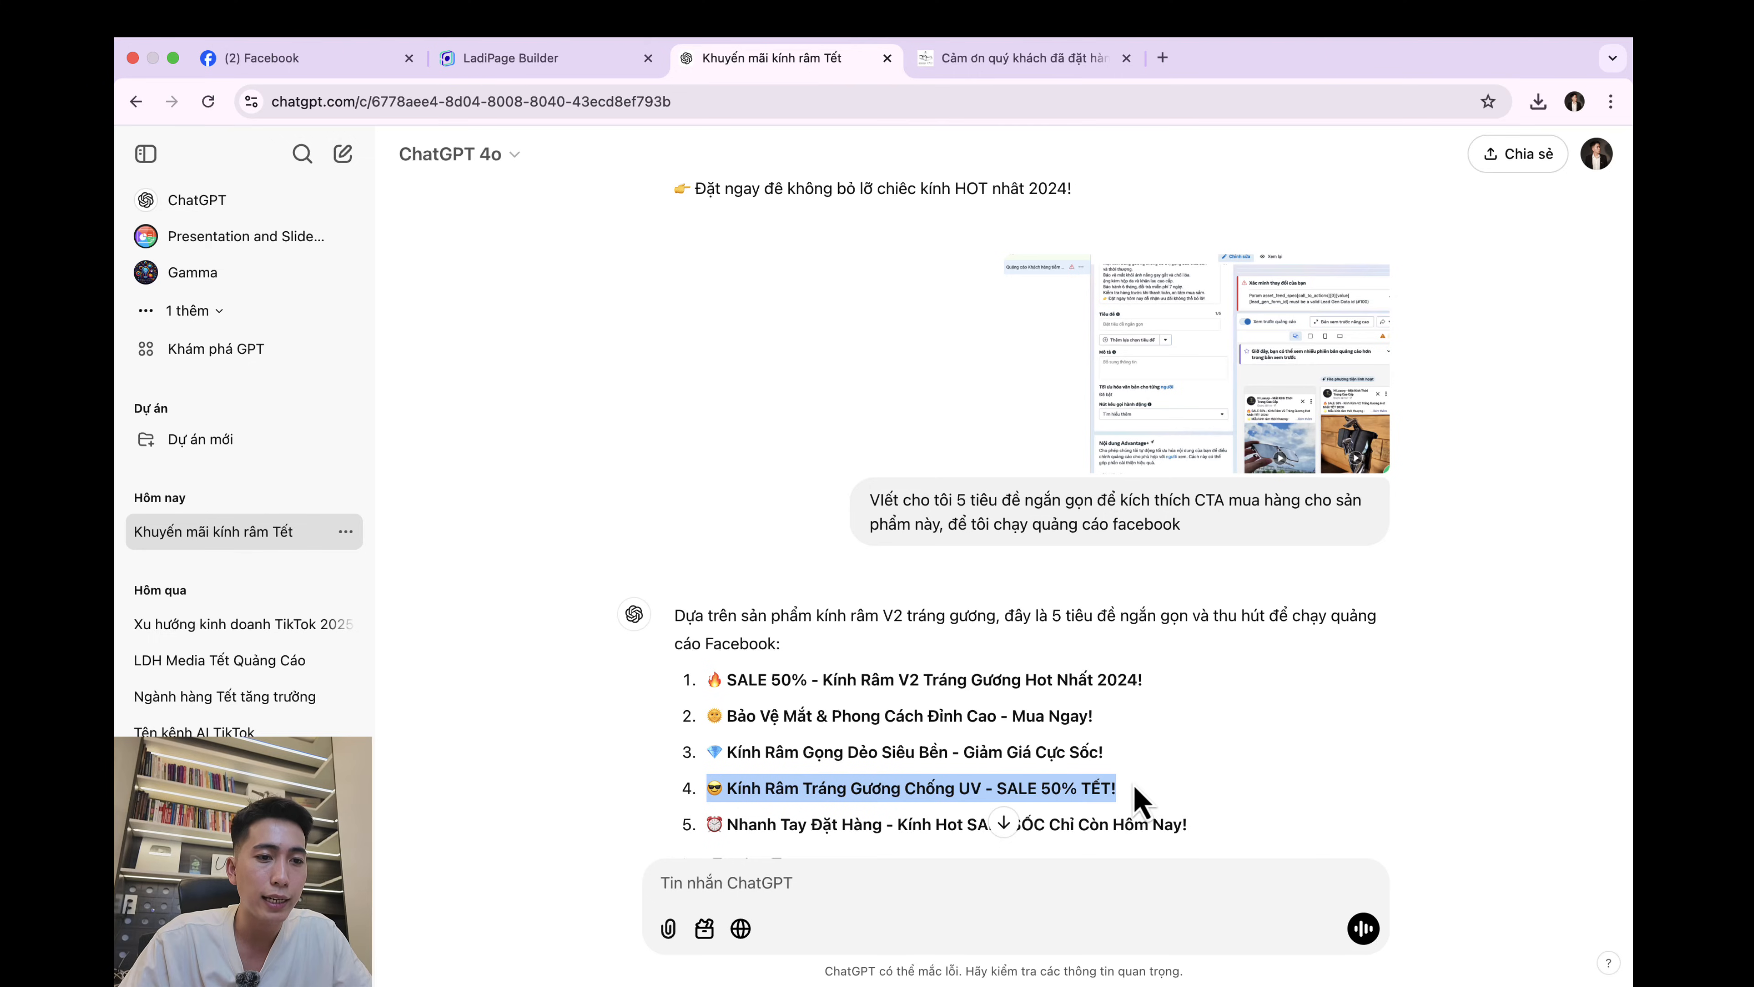
key(ctrl+Left)
Step: Send ChatGPT a screenshot of the ad's description field with the message "Viết cho tôi phần mô tả bổ sung của sản phẩm"
key(ctrl+Right)
key(super+v)
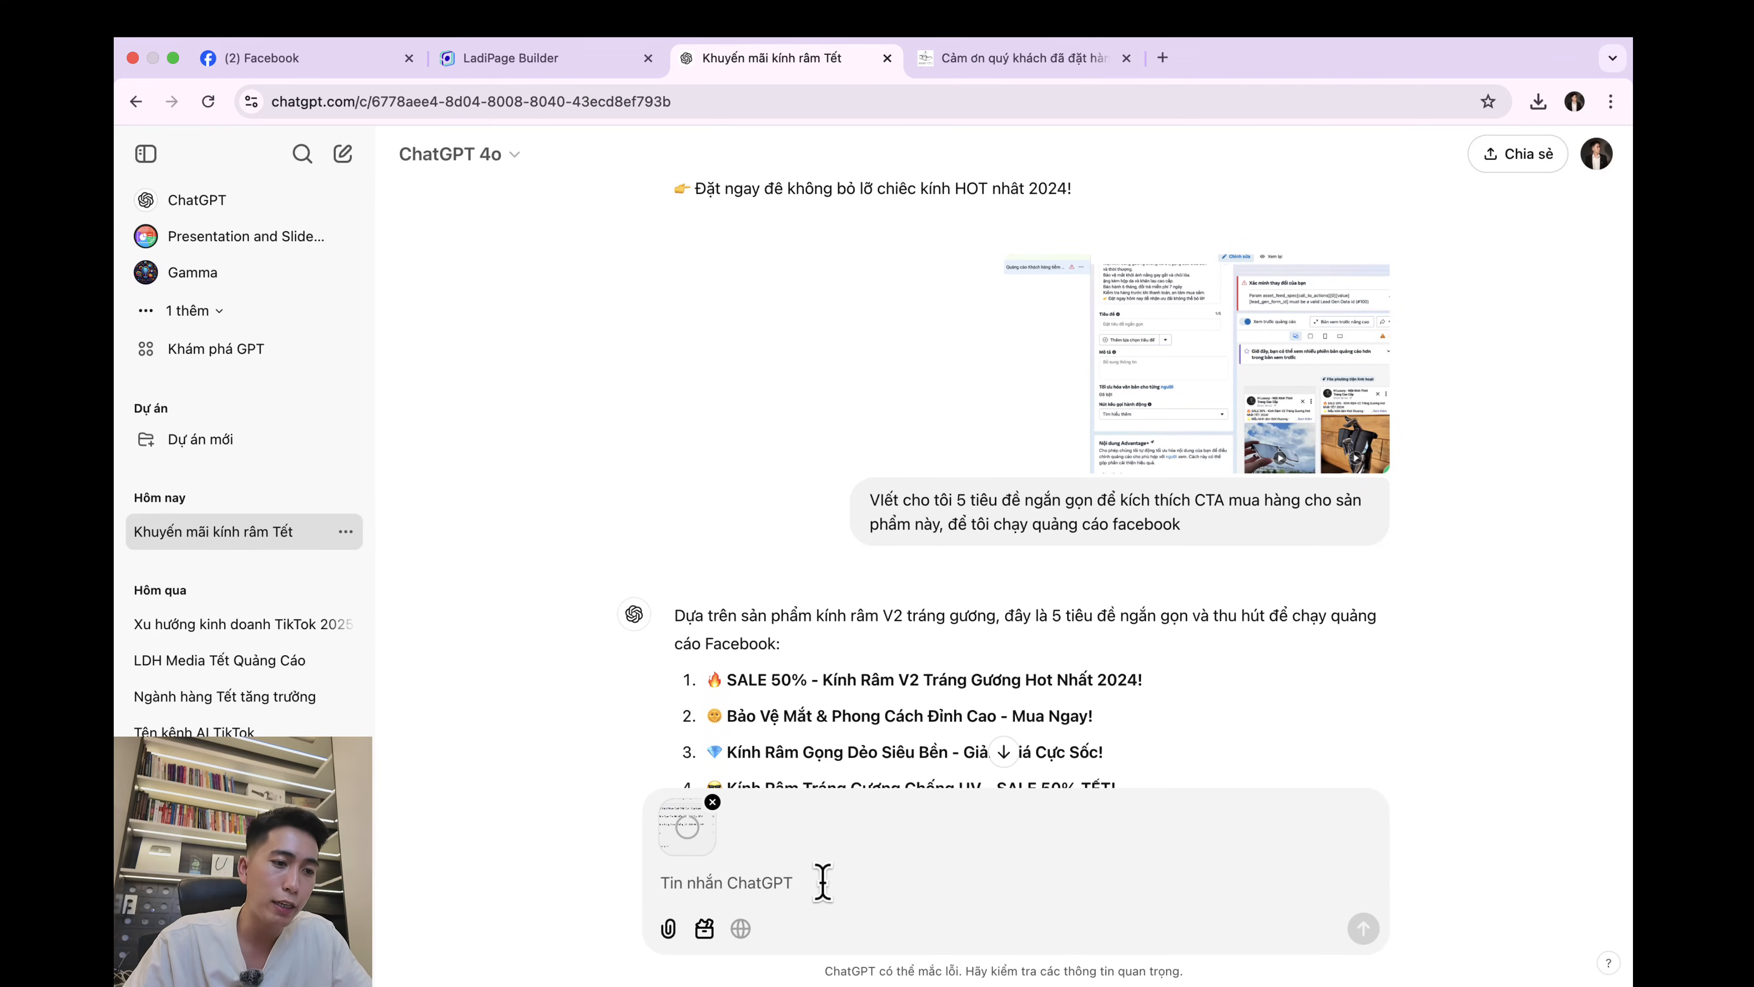
text(Vie)
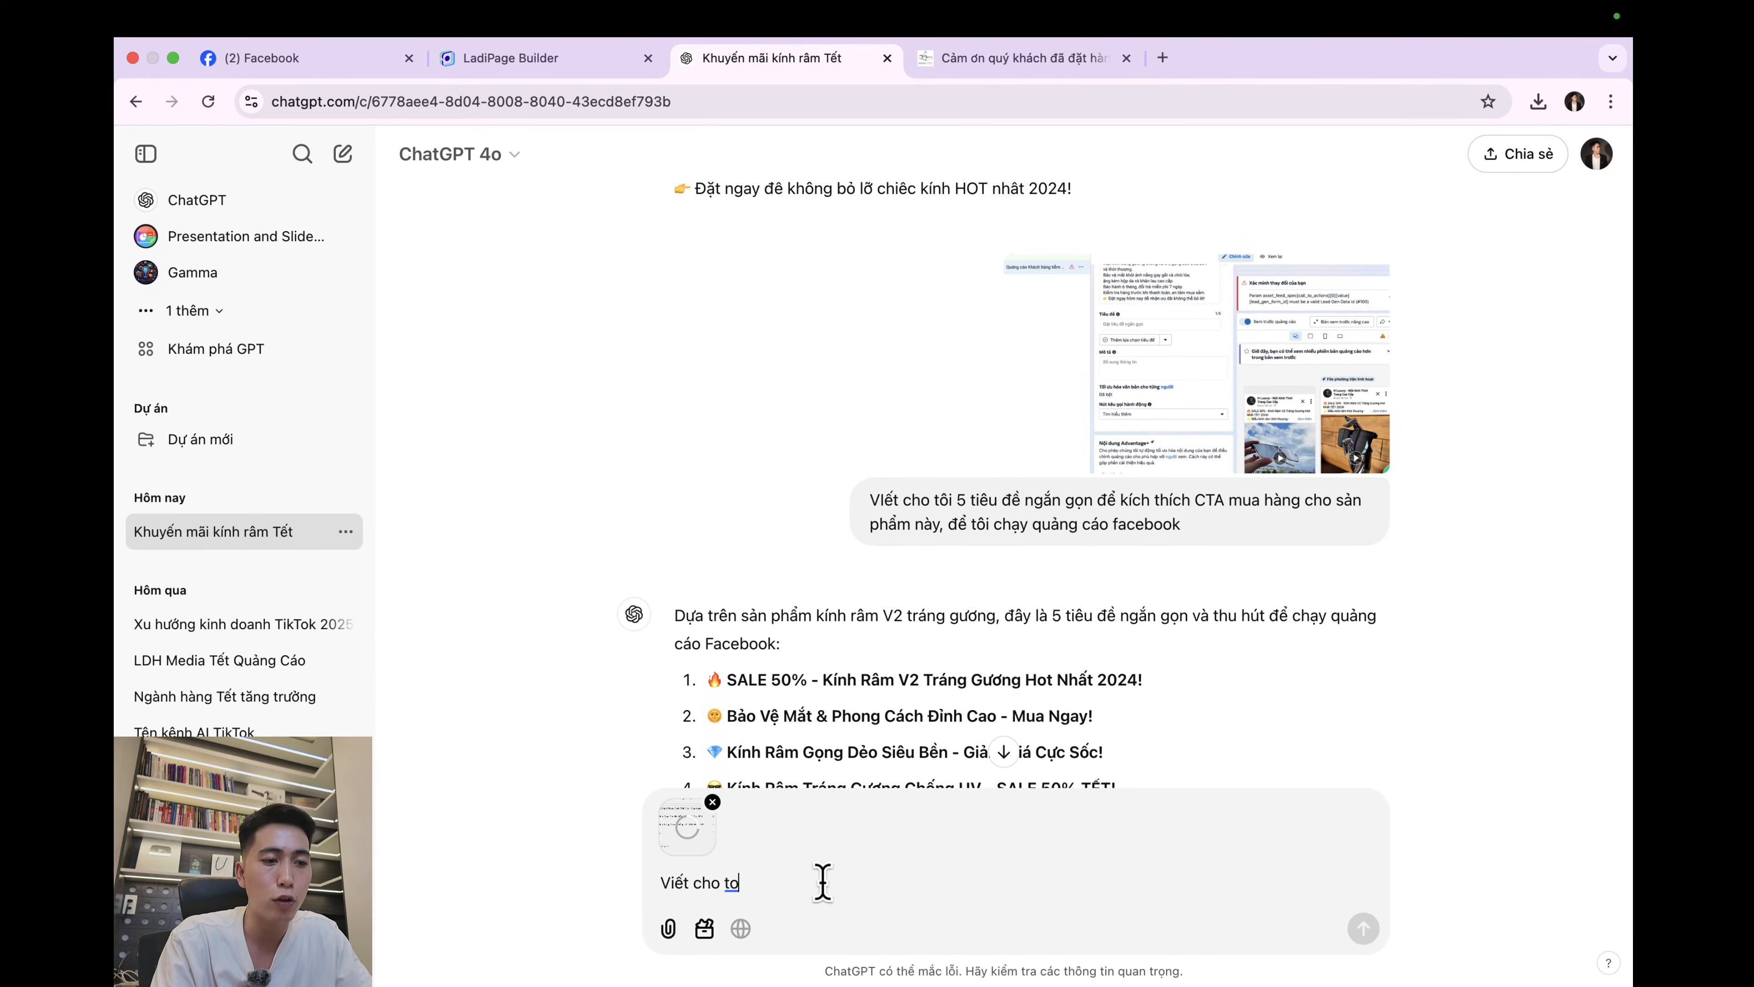
text(t cho tôi phần mô tả bổ sung của sản phẩm)
key(Return)
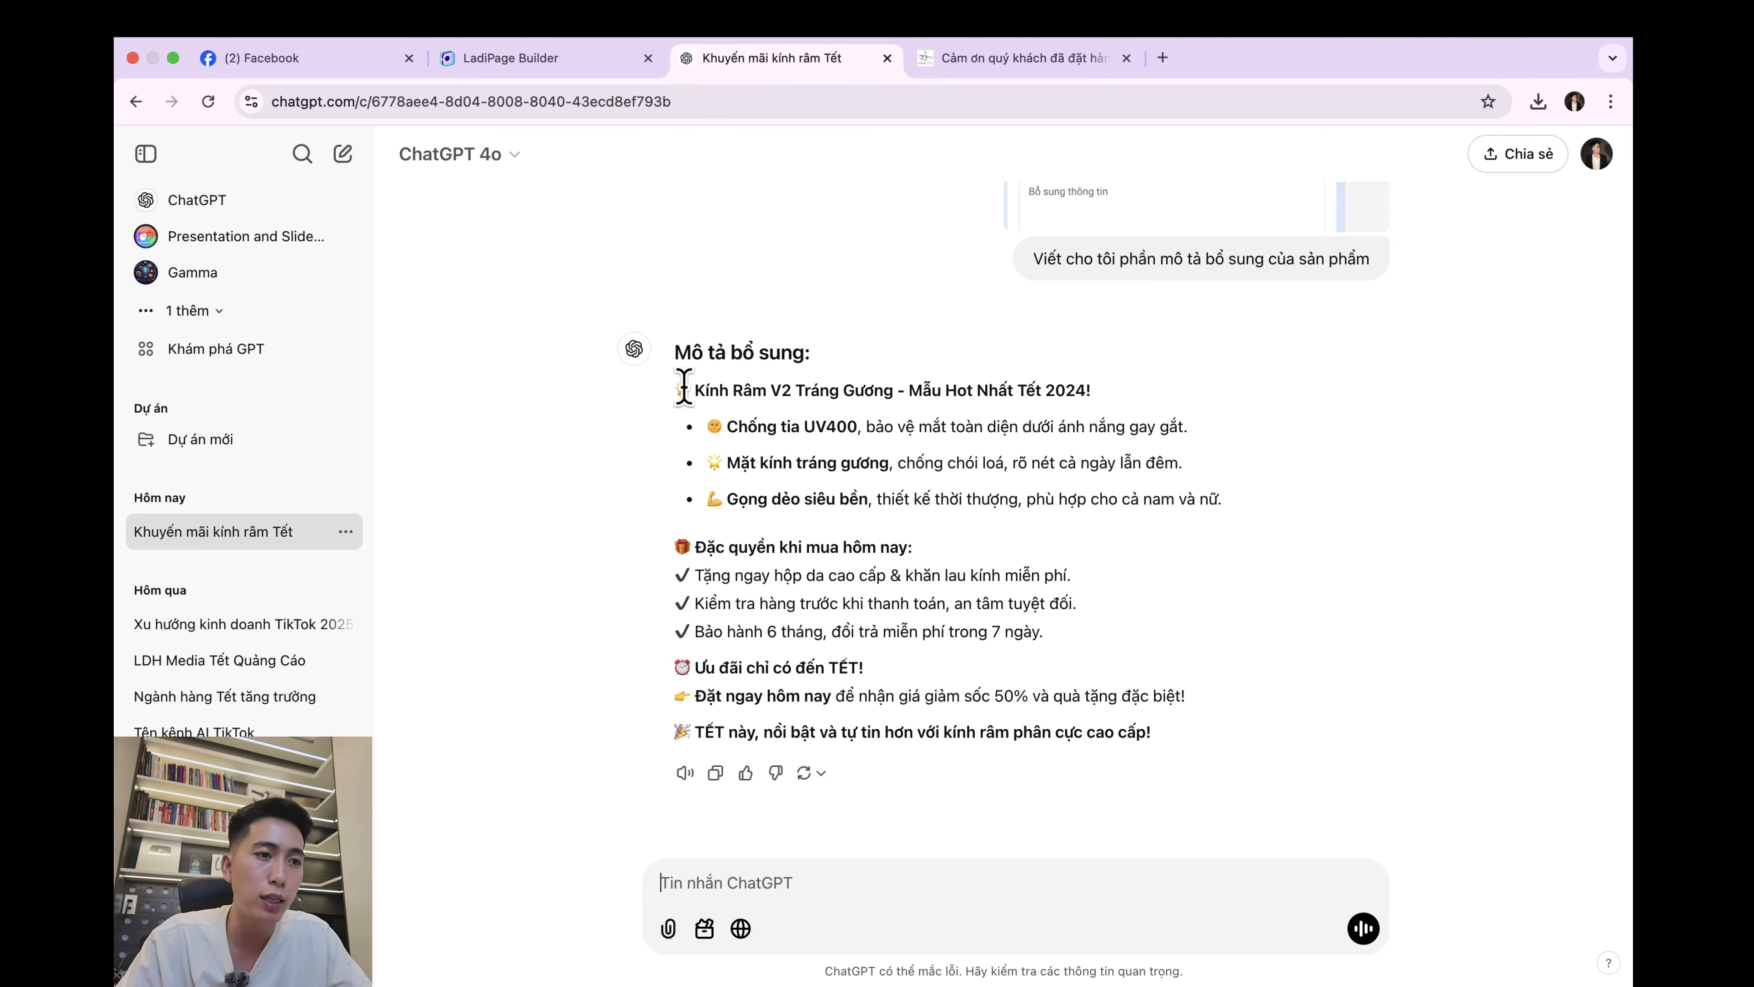
Step: Copy ChatGPT's full additional product description into the ad's Mô tả field in Ads Manager
drag(678, 389, 1217, 740)
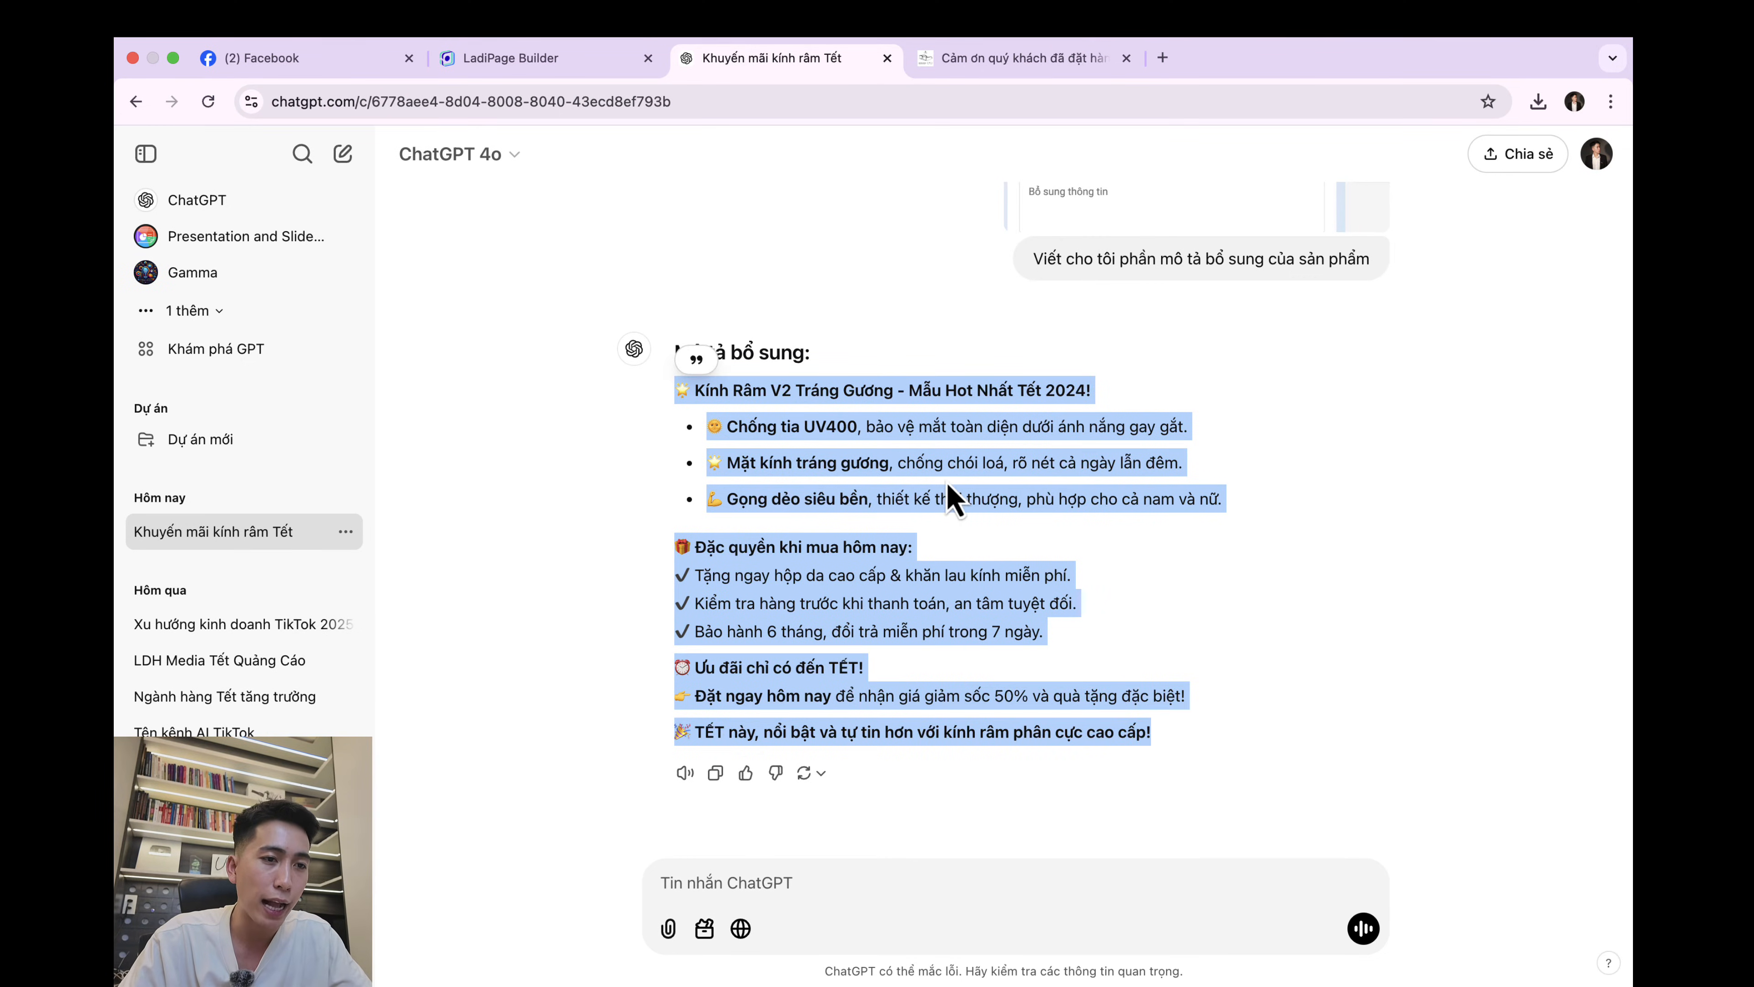
right_click(948, 475)
click(992, 527)
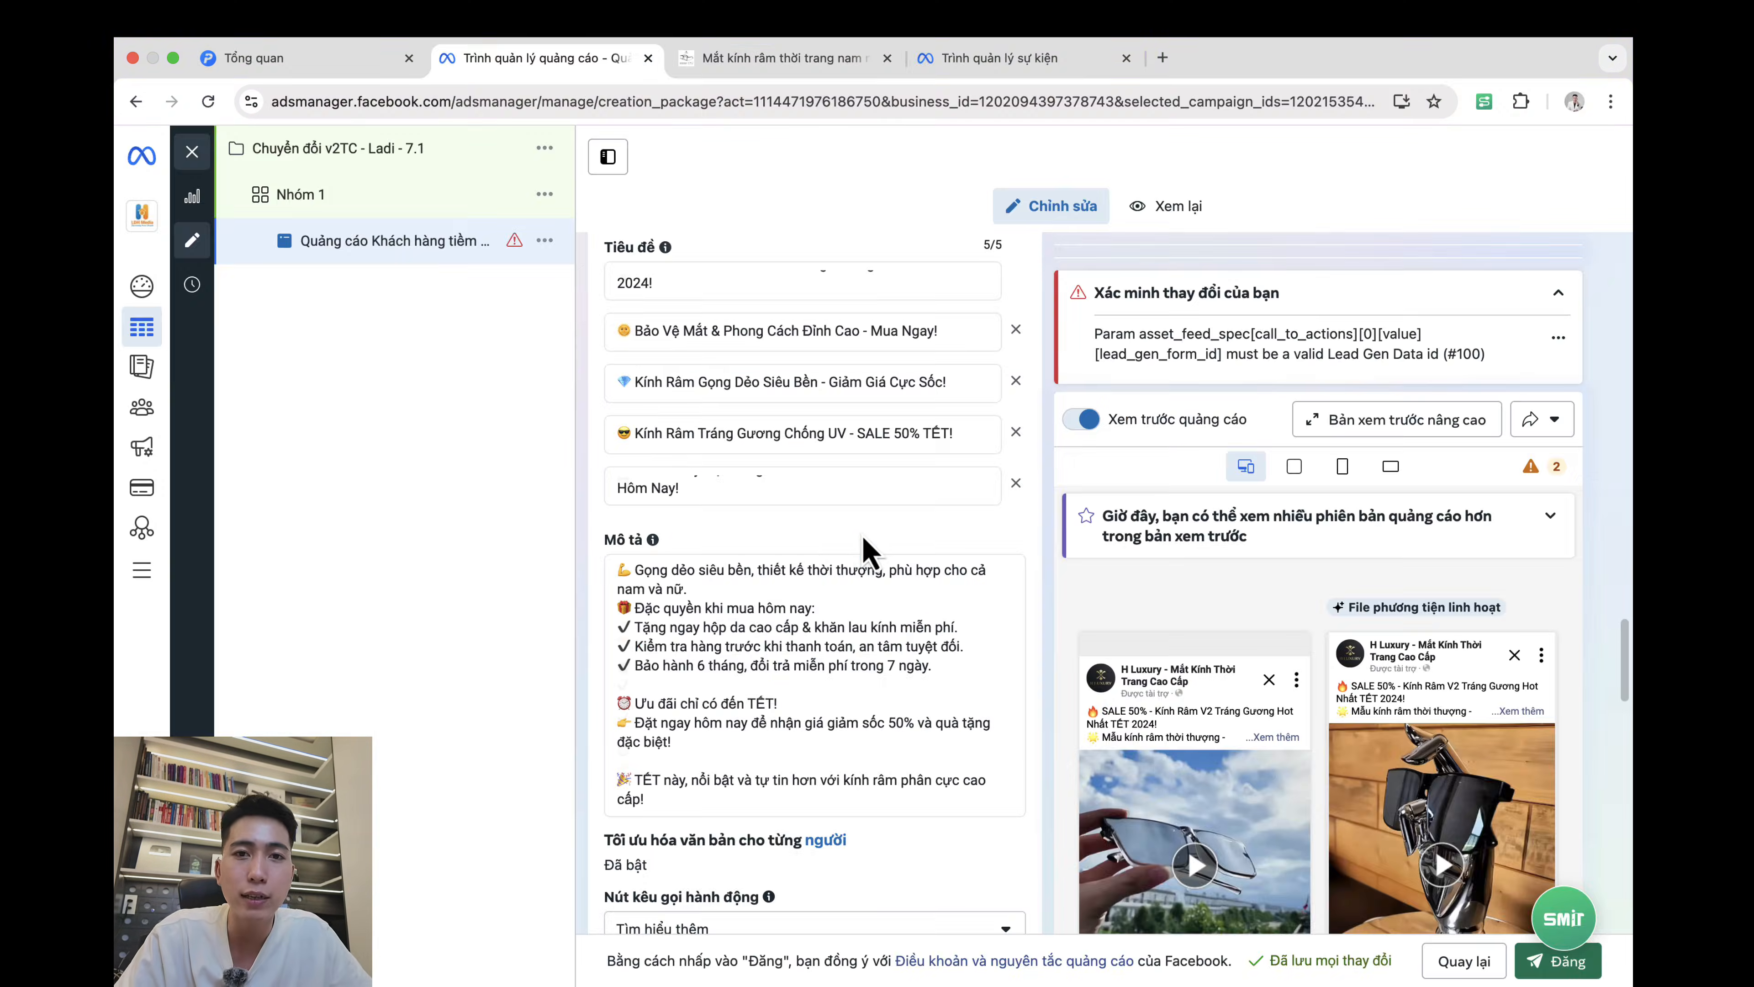
Step: Set the ad's call-to-action button to "Mua ngay"
scroll(805, 596, down, 2)
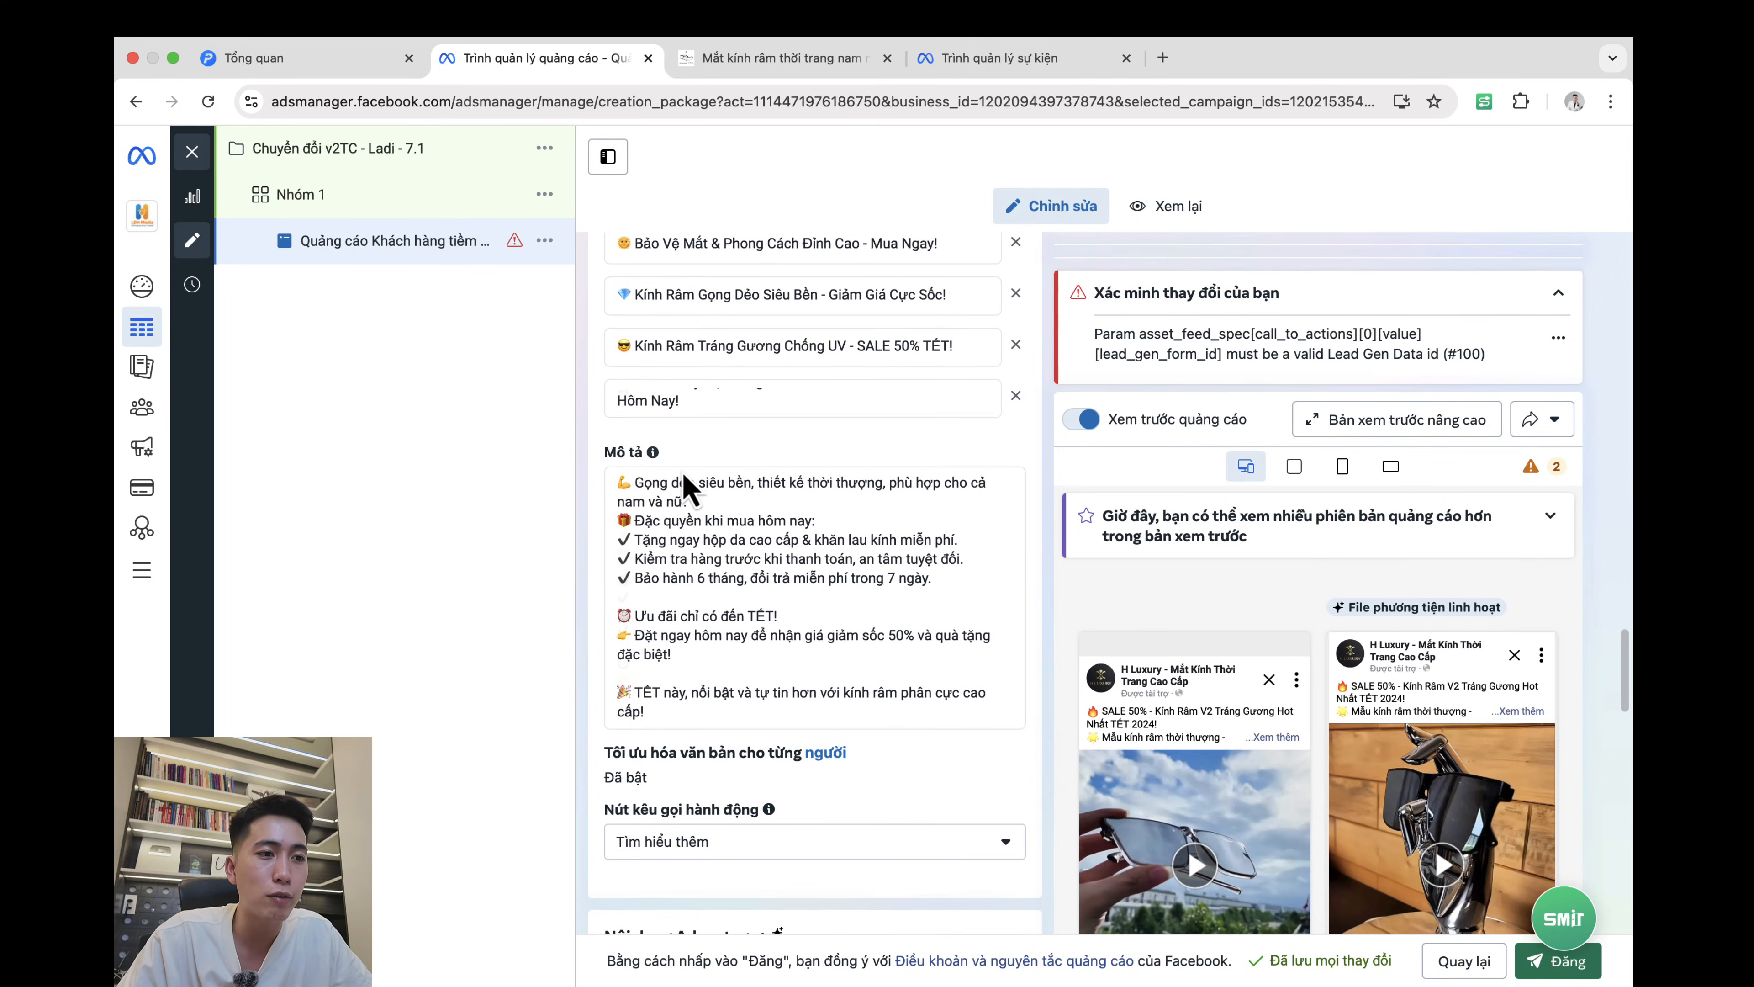
scroll(840, 538, down, 5)
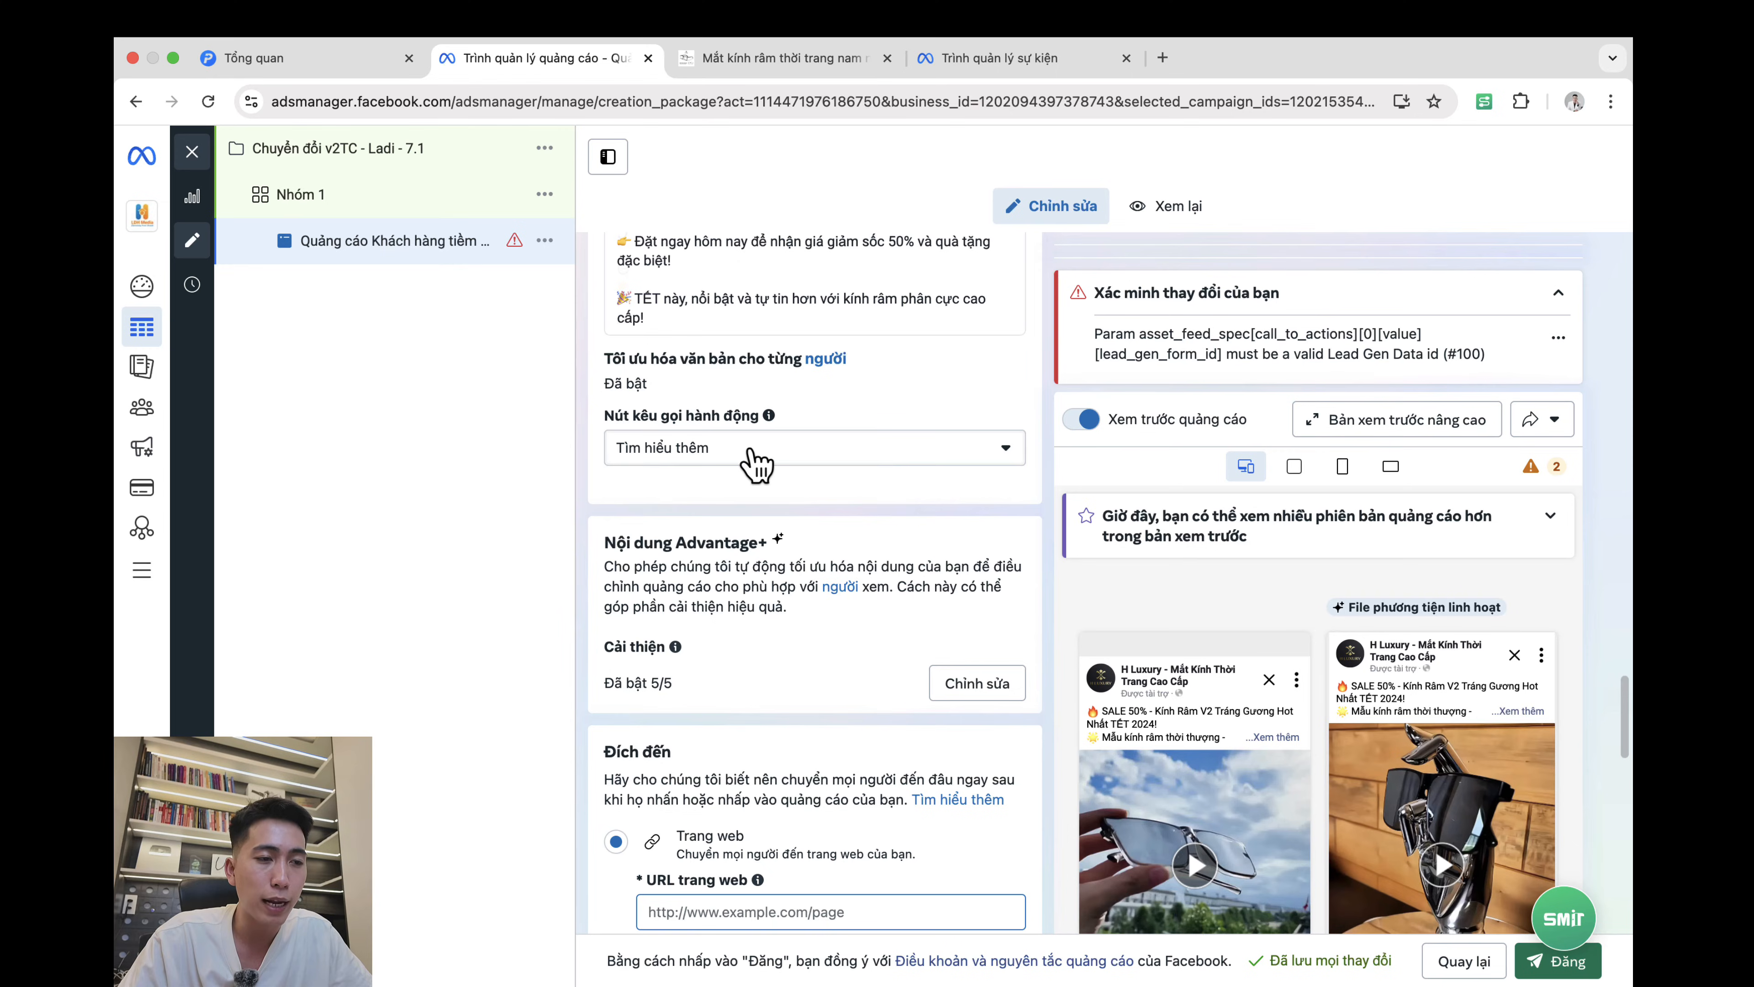
click(756, 449)
scroll(815, 559, down, 5)
scroll(773, 712, down, 2)
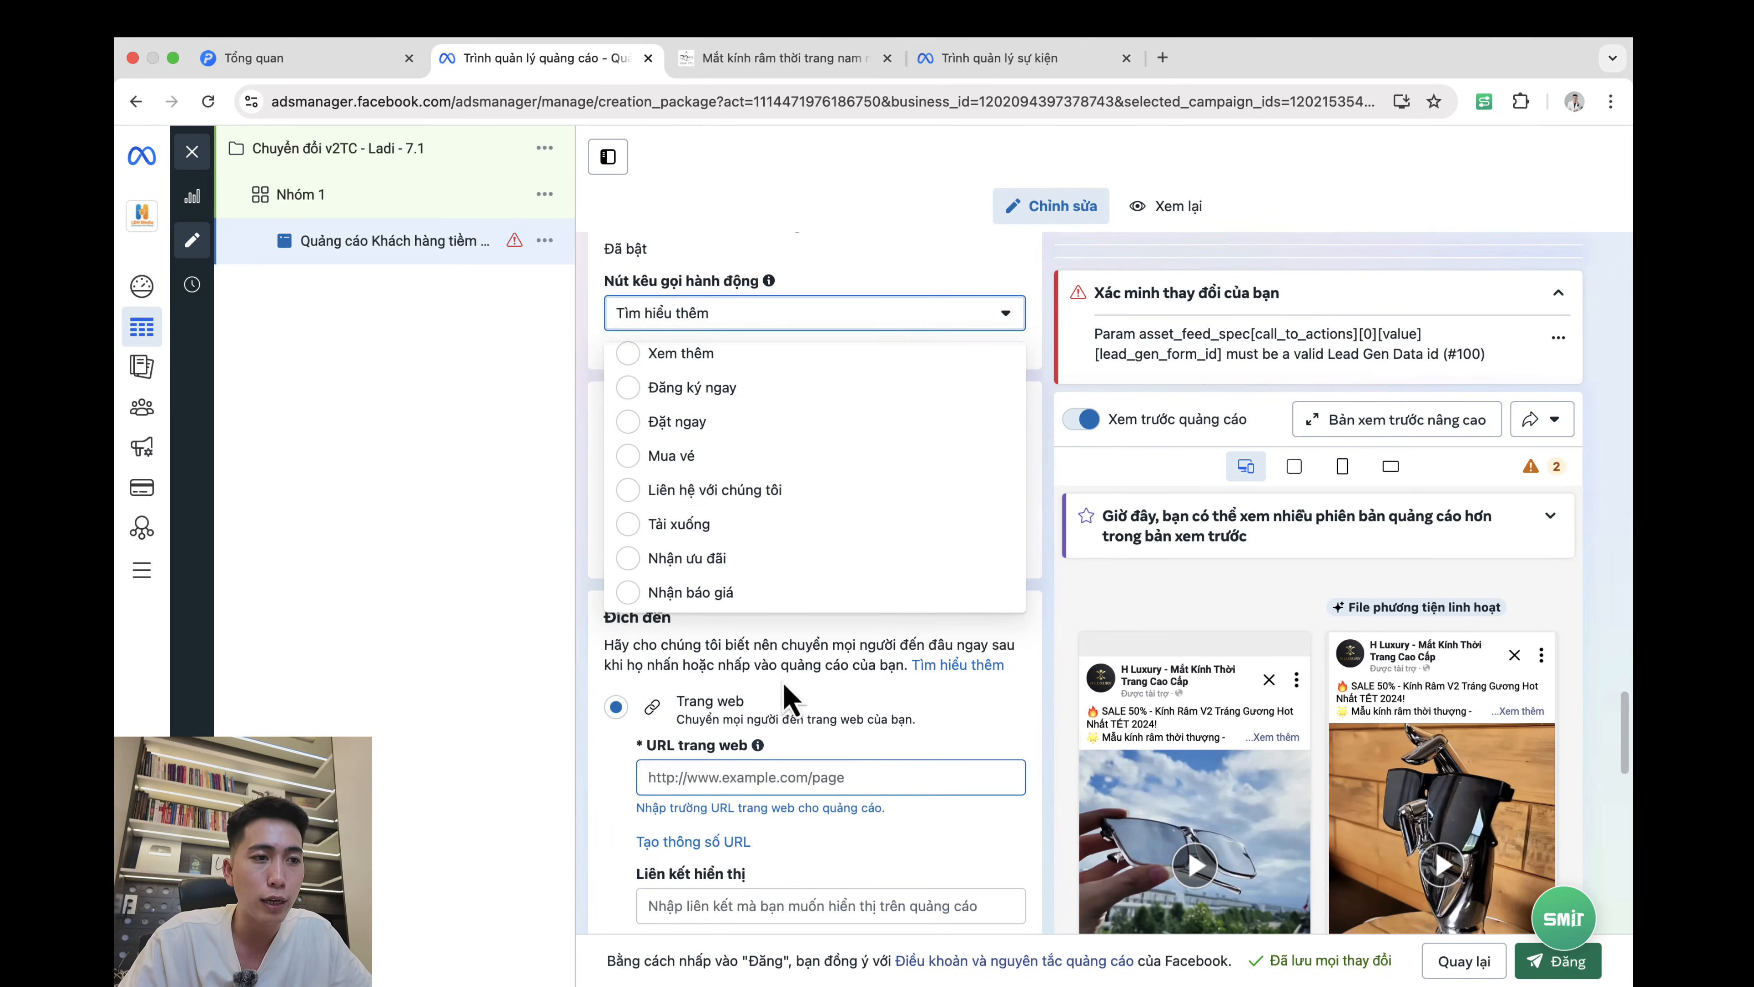
scroll(818, 540, up, 4)
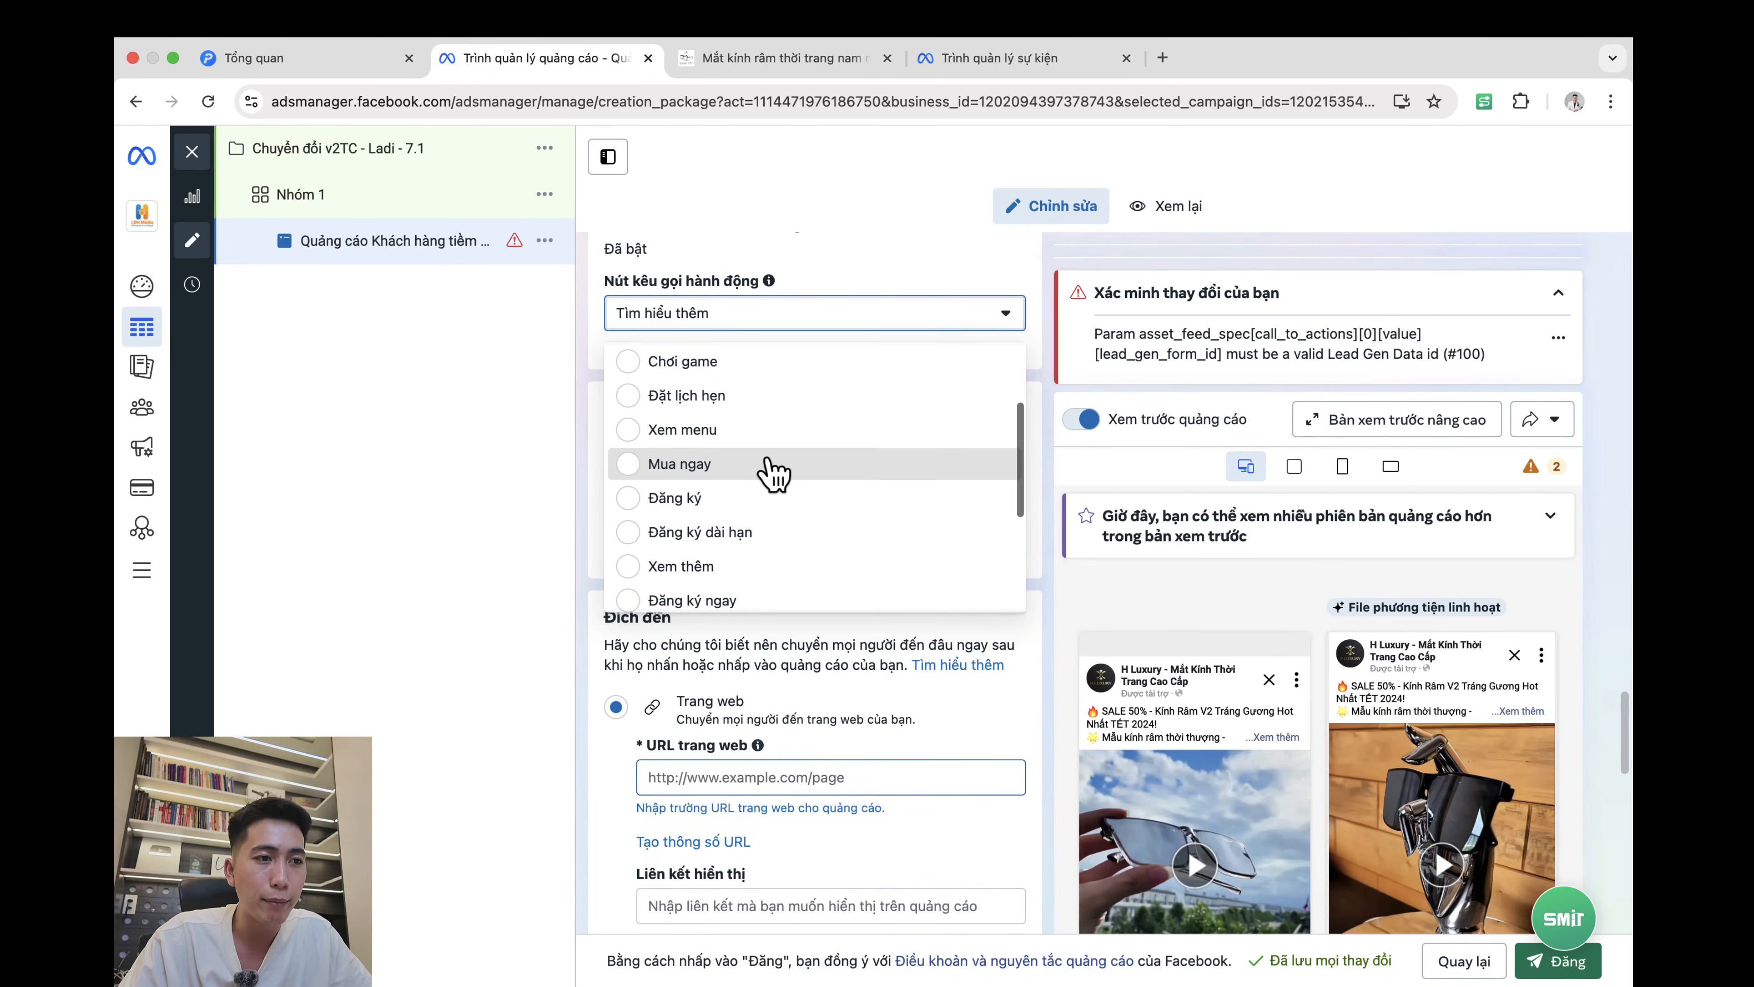
click(772, 464)
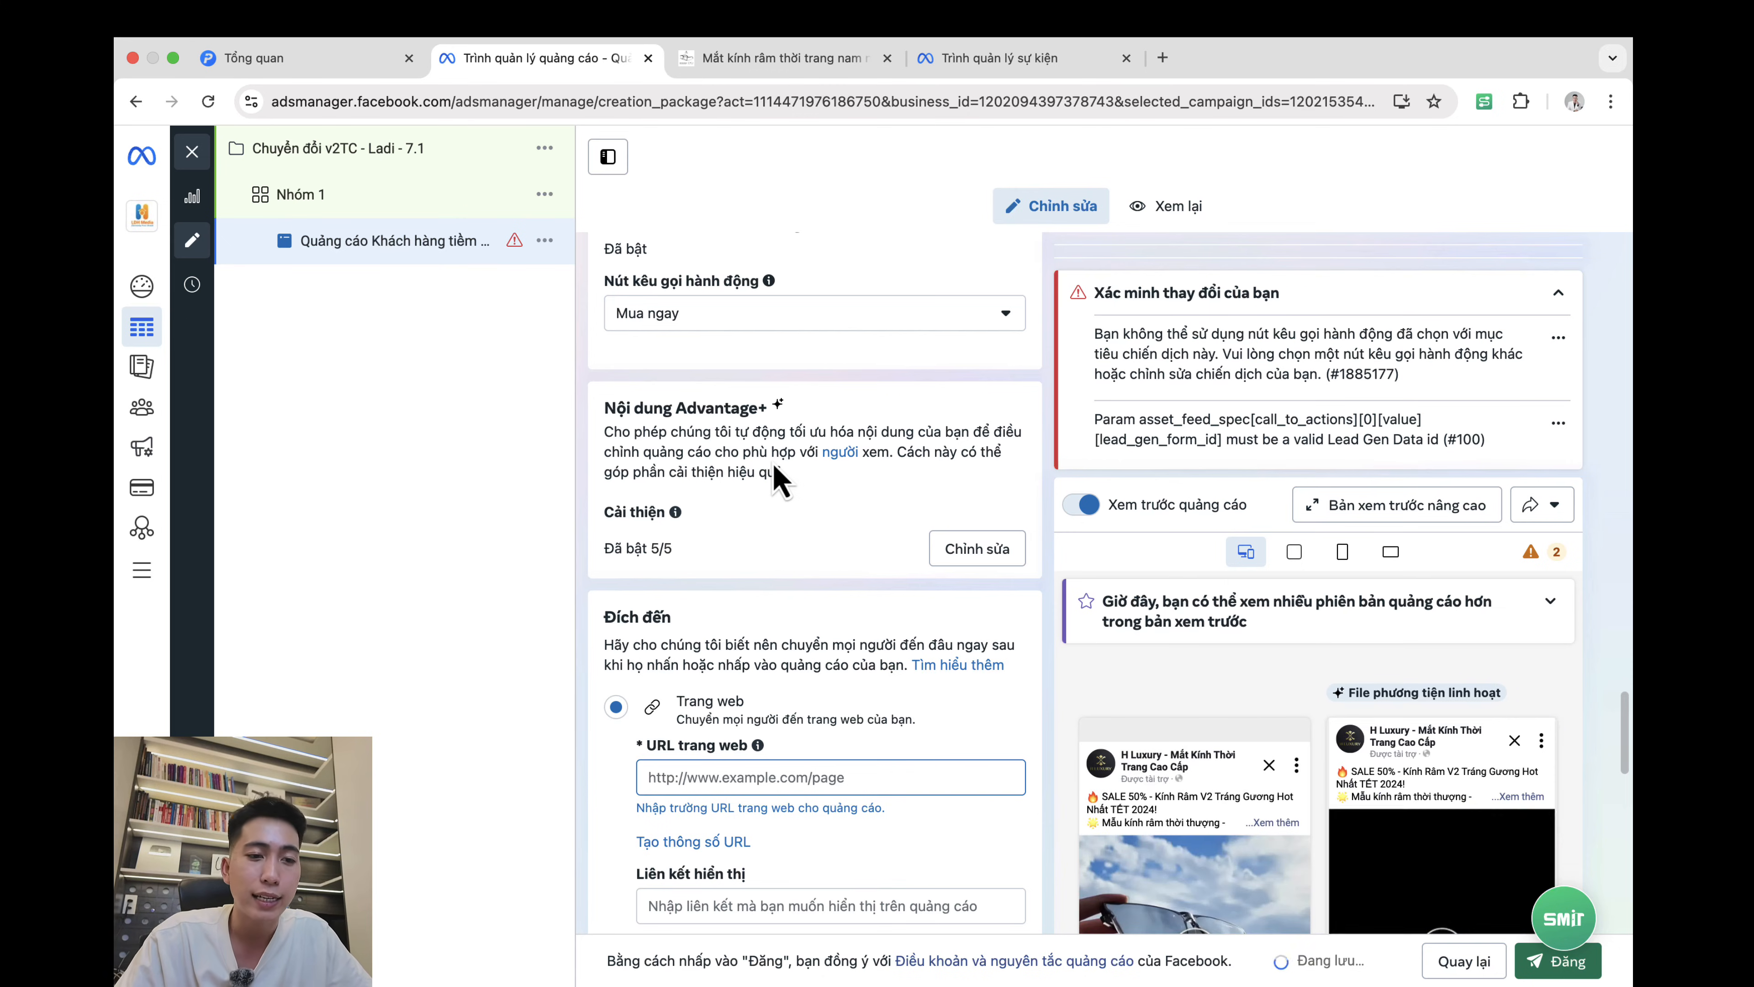
Step: Look through the other available call-to-action options without changing the selected one
click(755, 341)
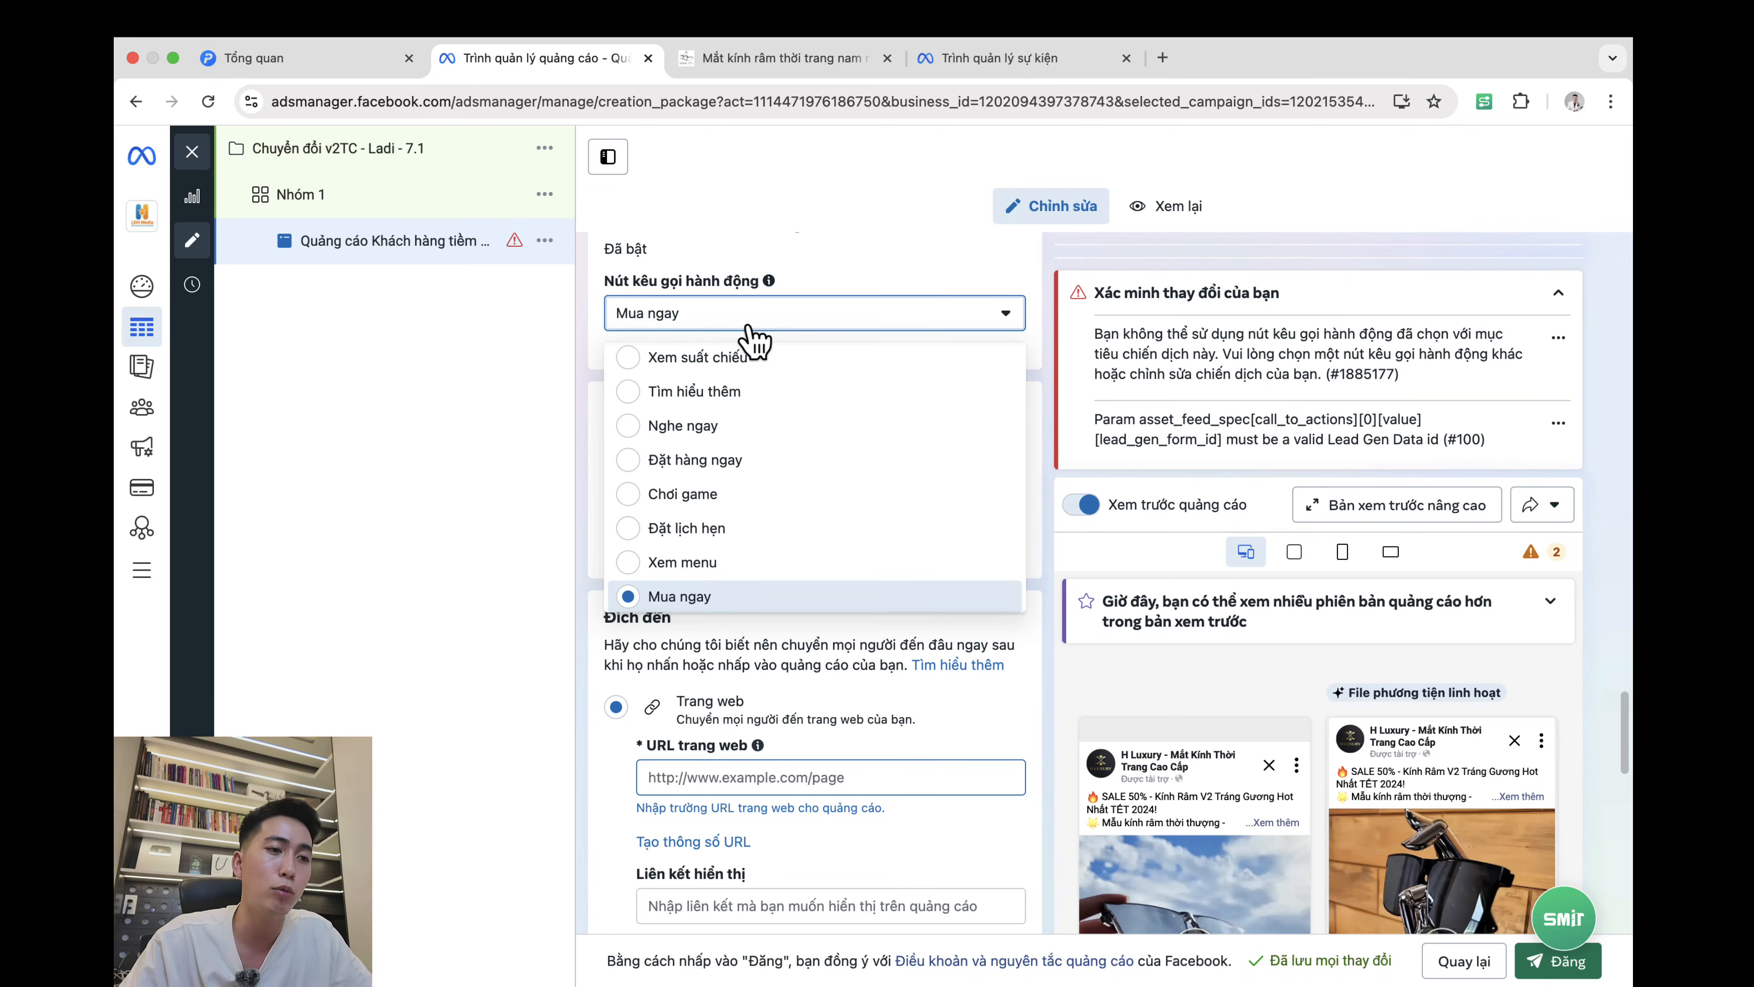
scroll(832, 514, down, 3)
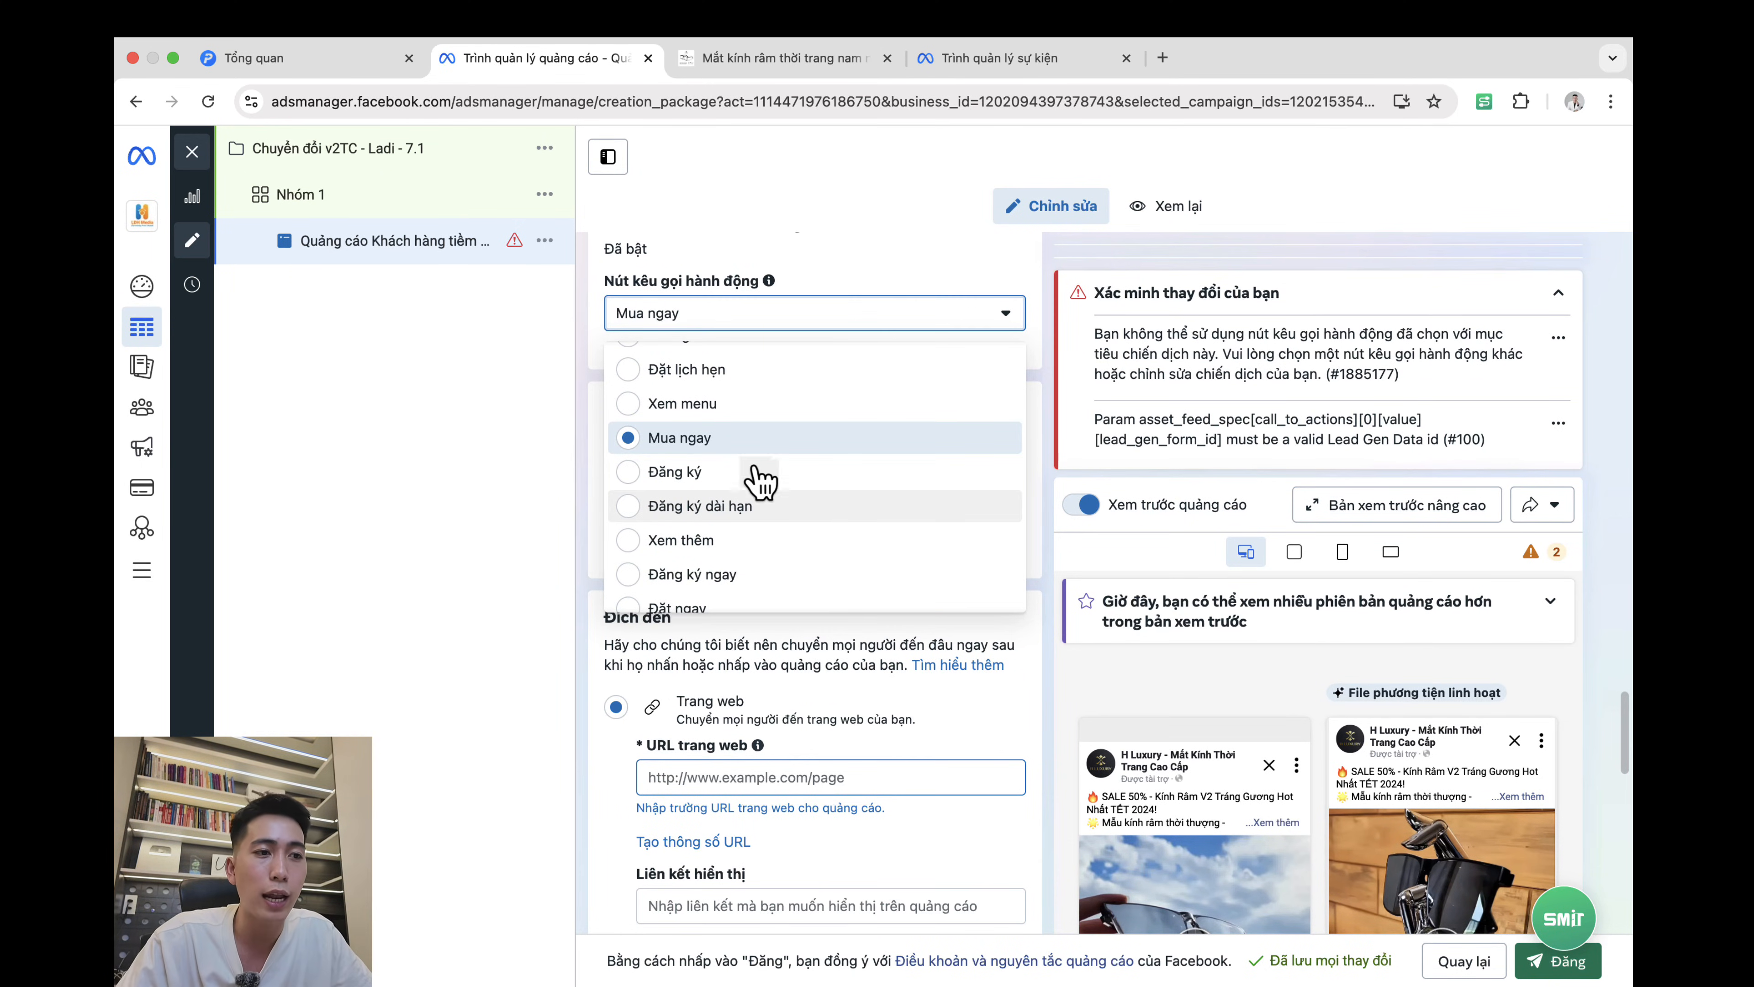
scroll(755, 487, up, 3)
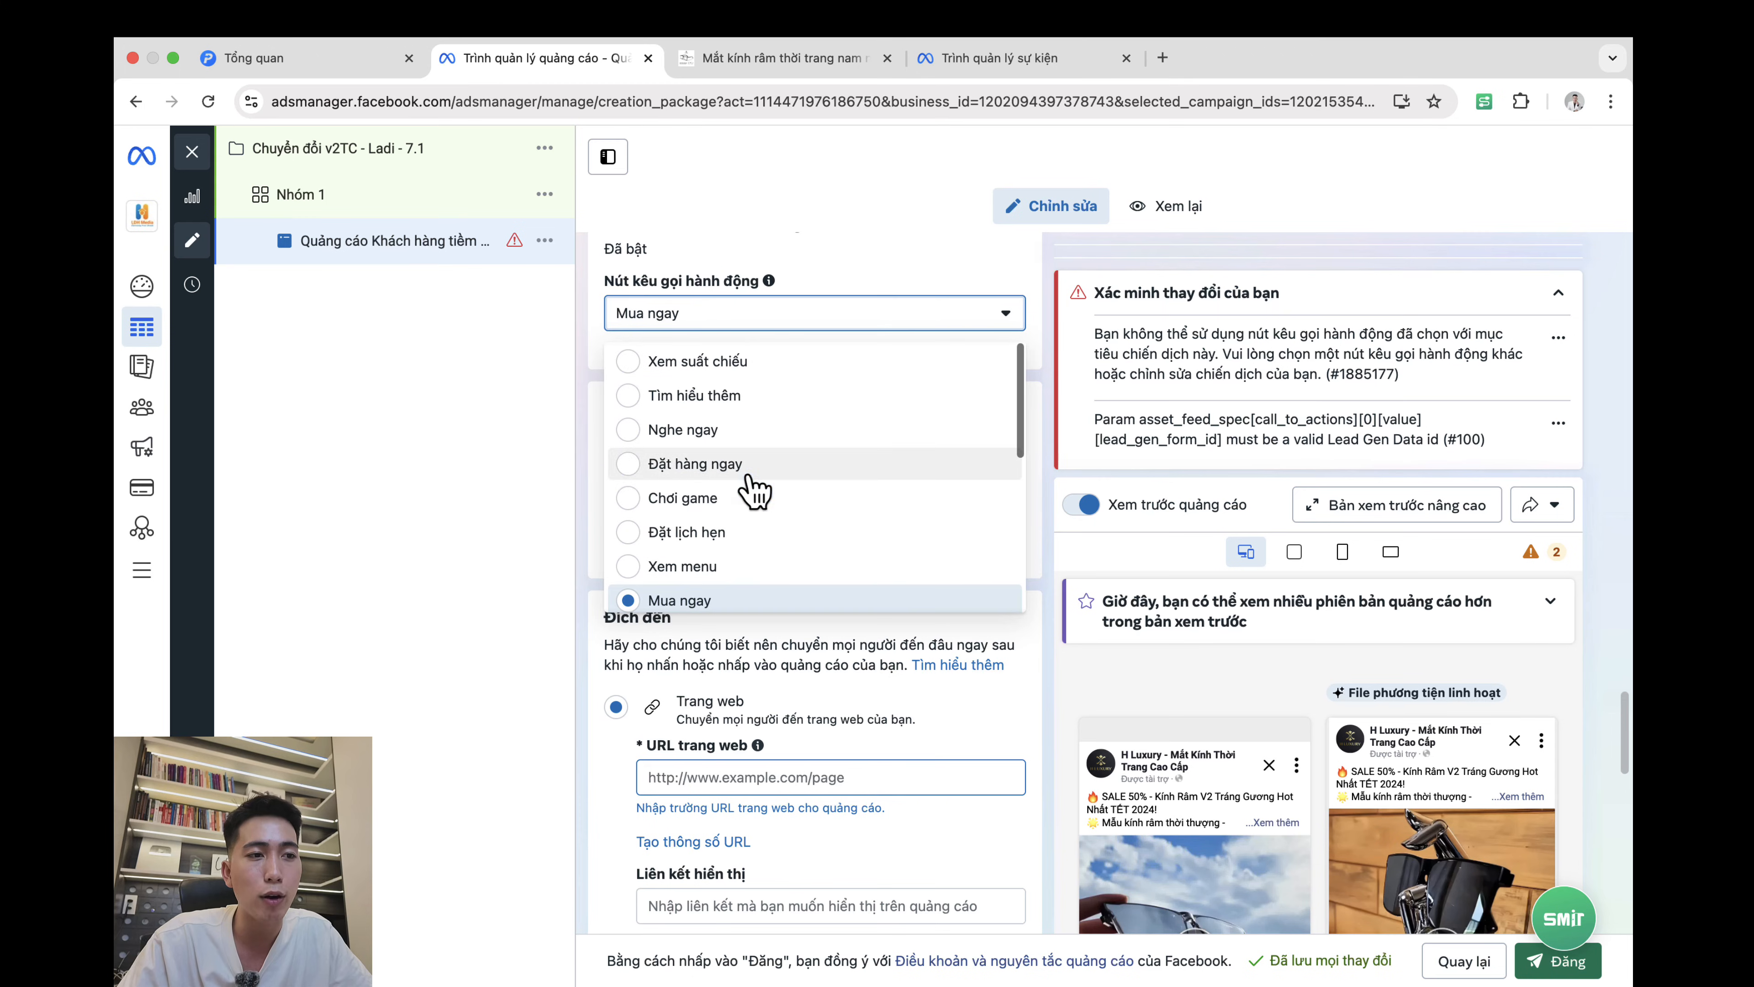
click(887, 271)
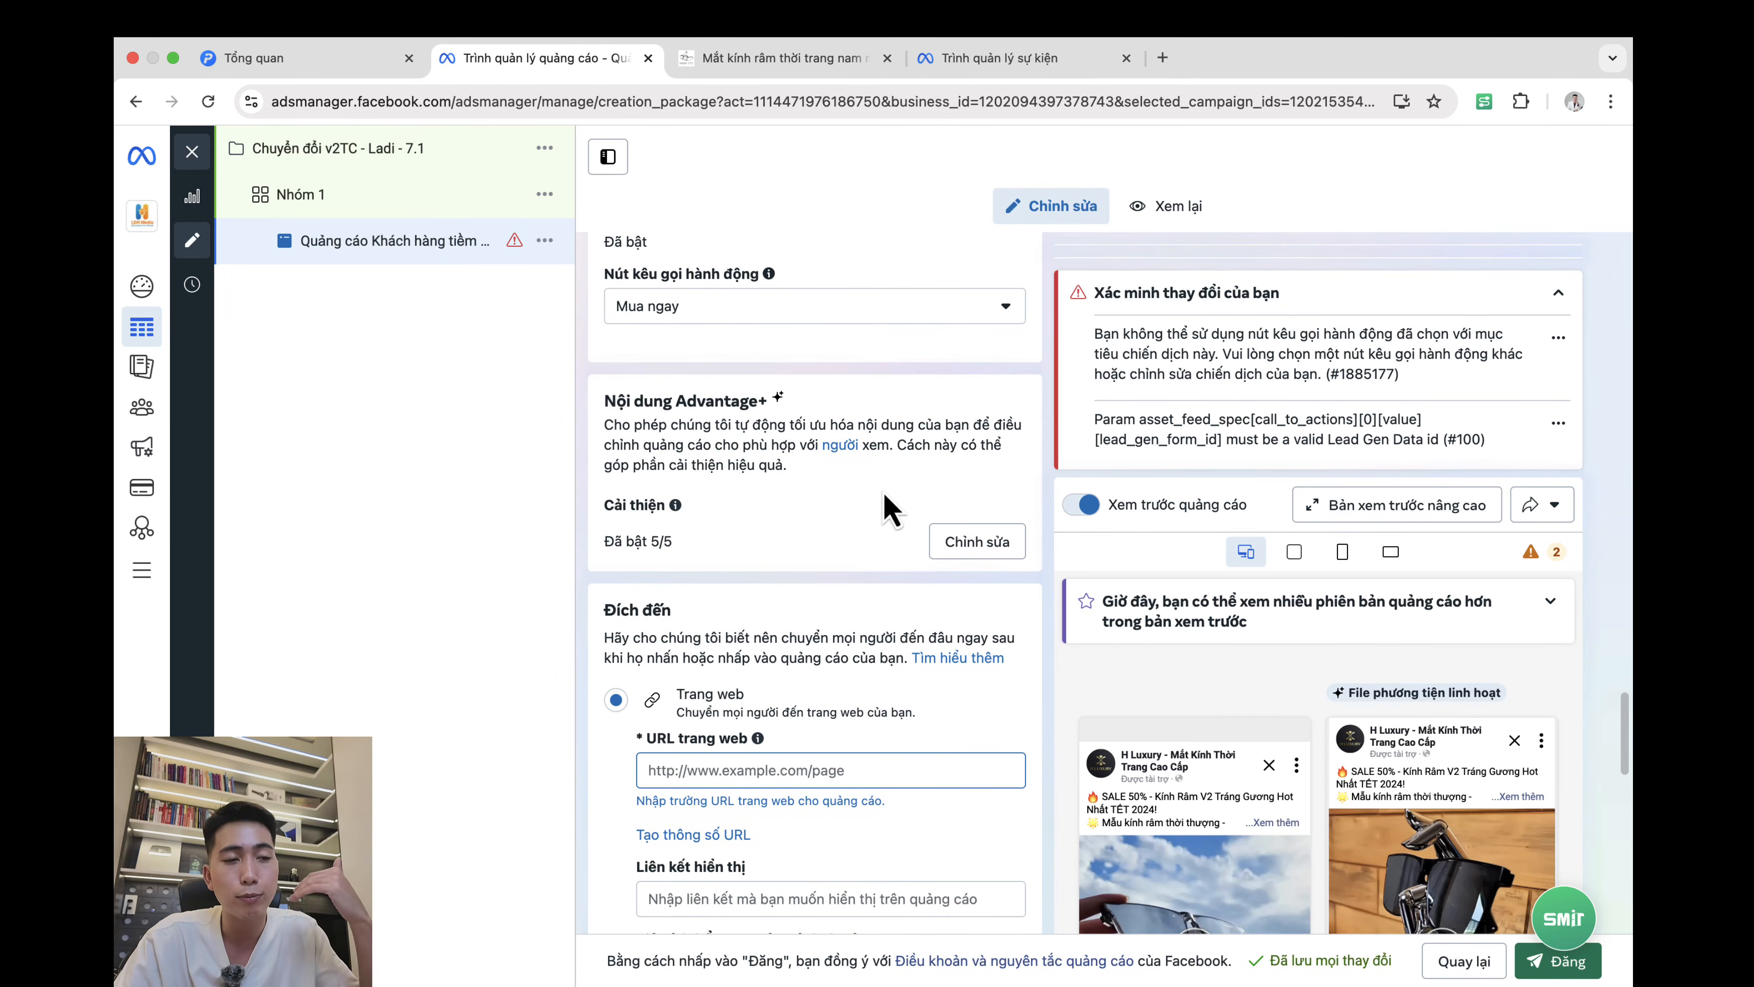
scroll(890, 509, up, 3)
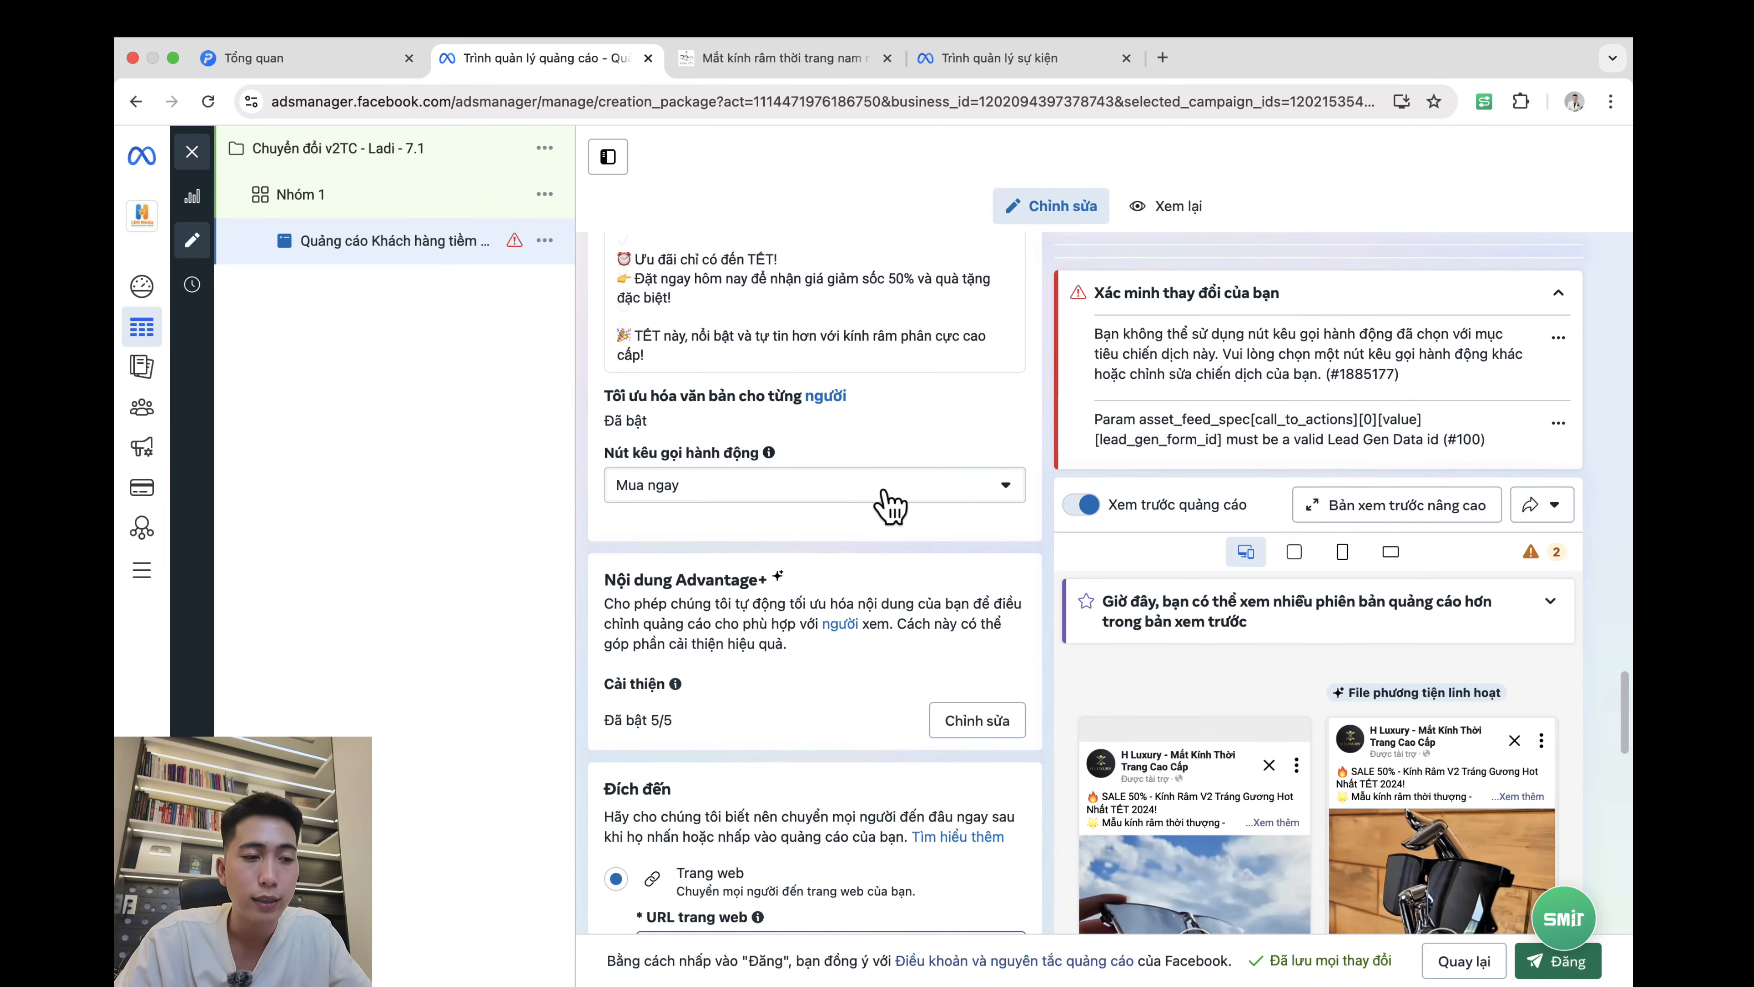
click(890, 507)
click(891, 504)
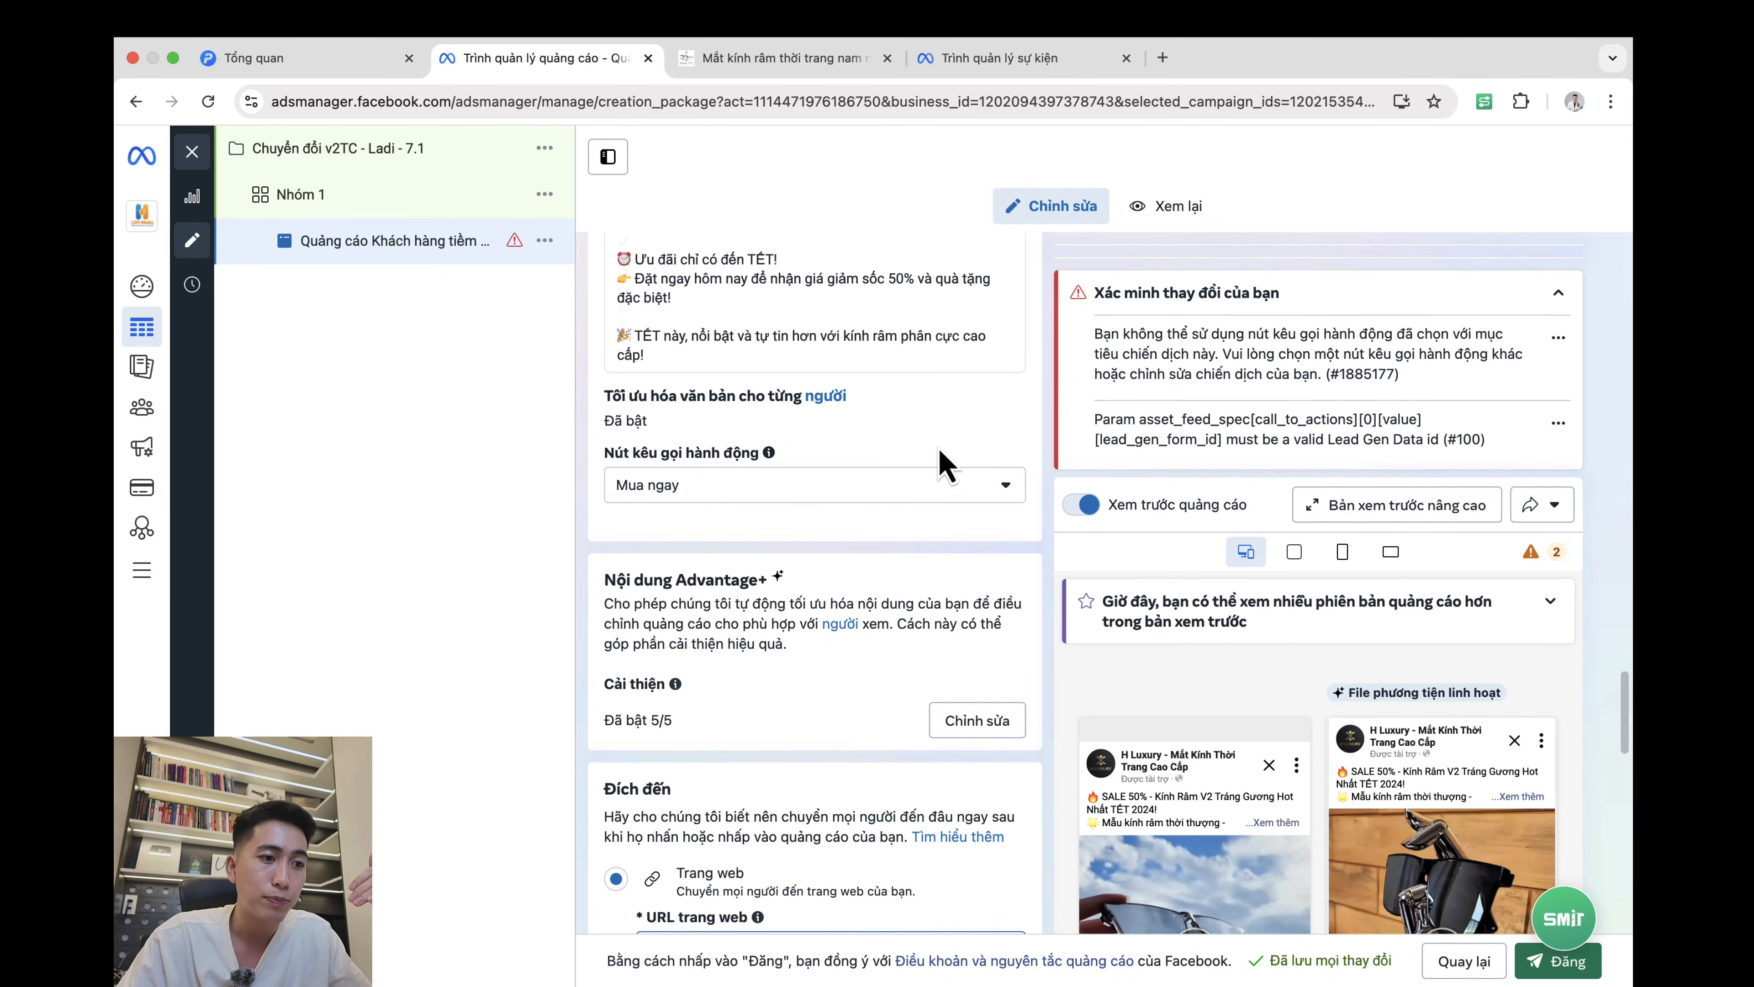
Step: Review the ad's Advantage+ content enhancements and save them with all optimisation options on
scroll(942, 470, down, 3)
drag(622, 363, 893, 392)
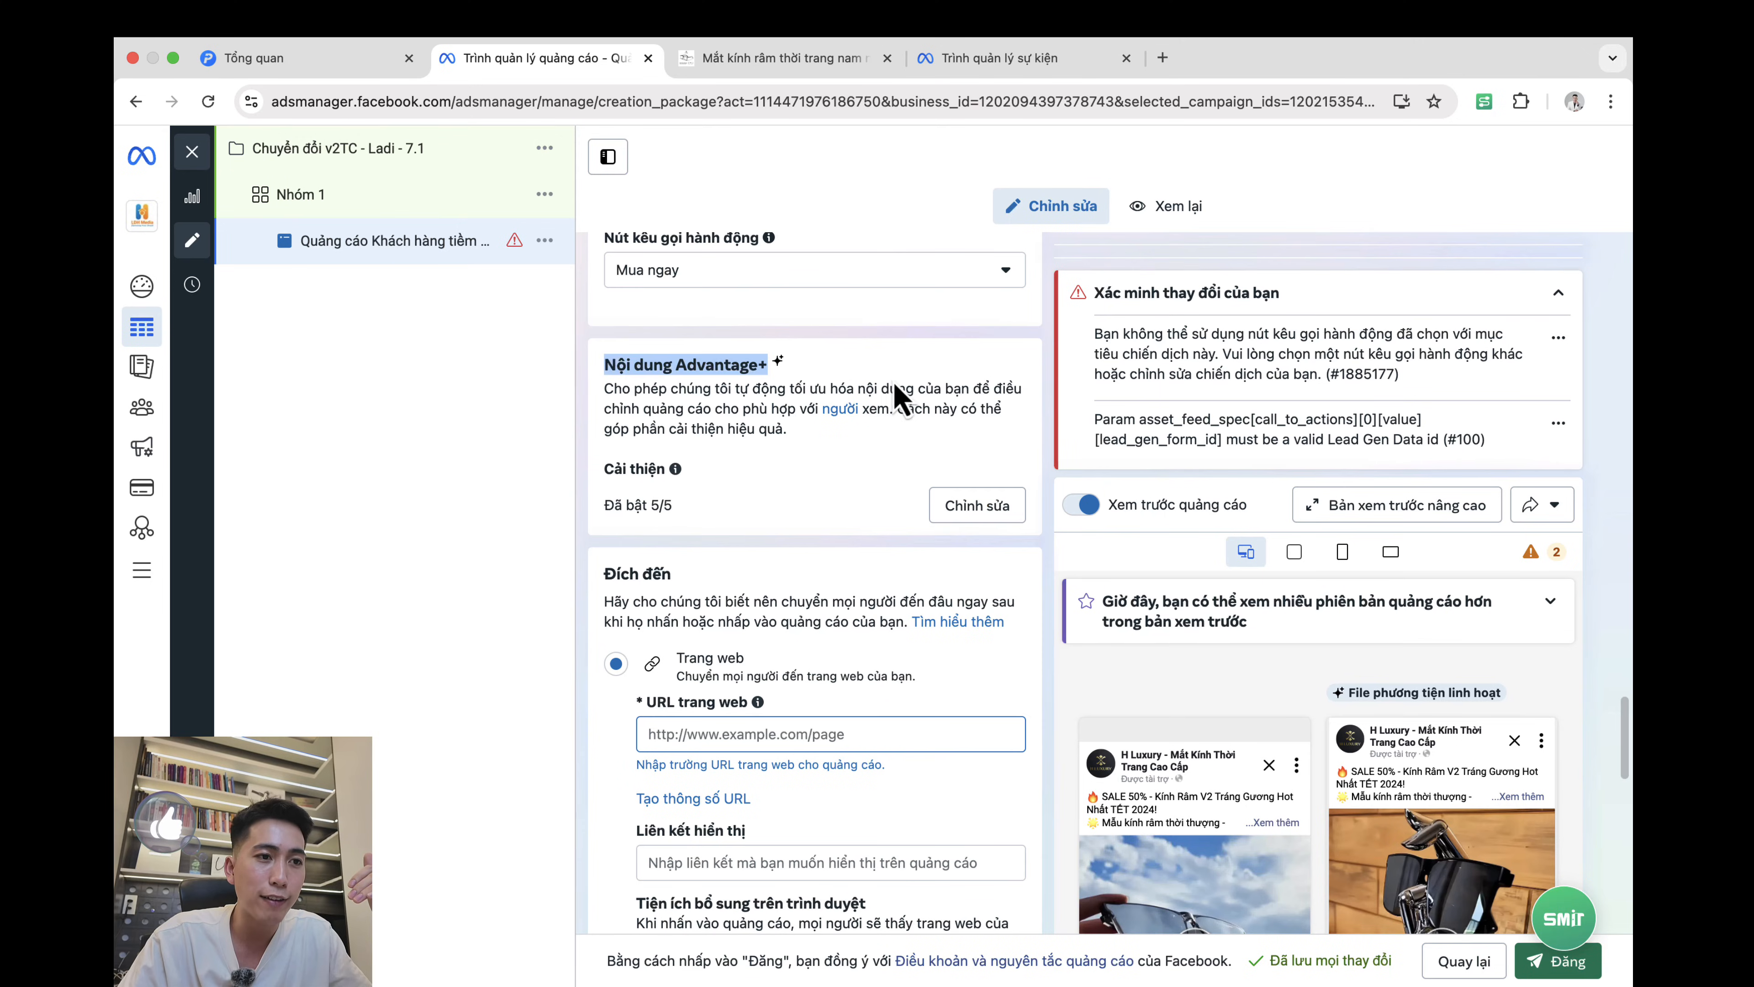
click(971, 439)
click(970, 505)
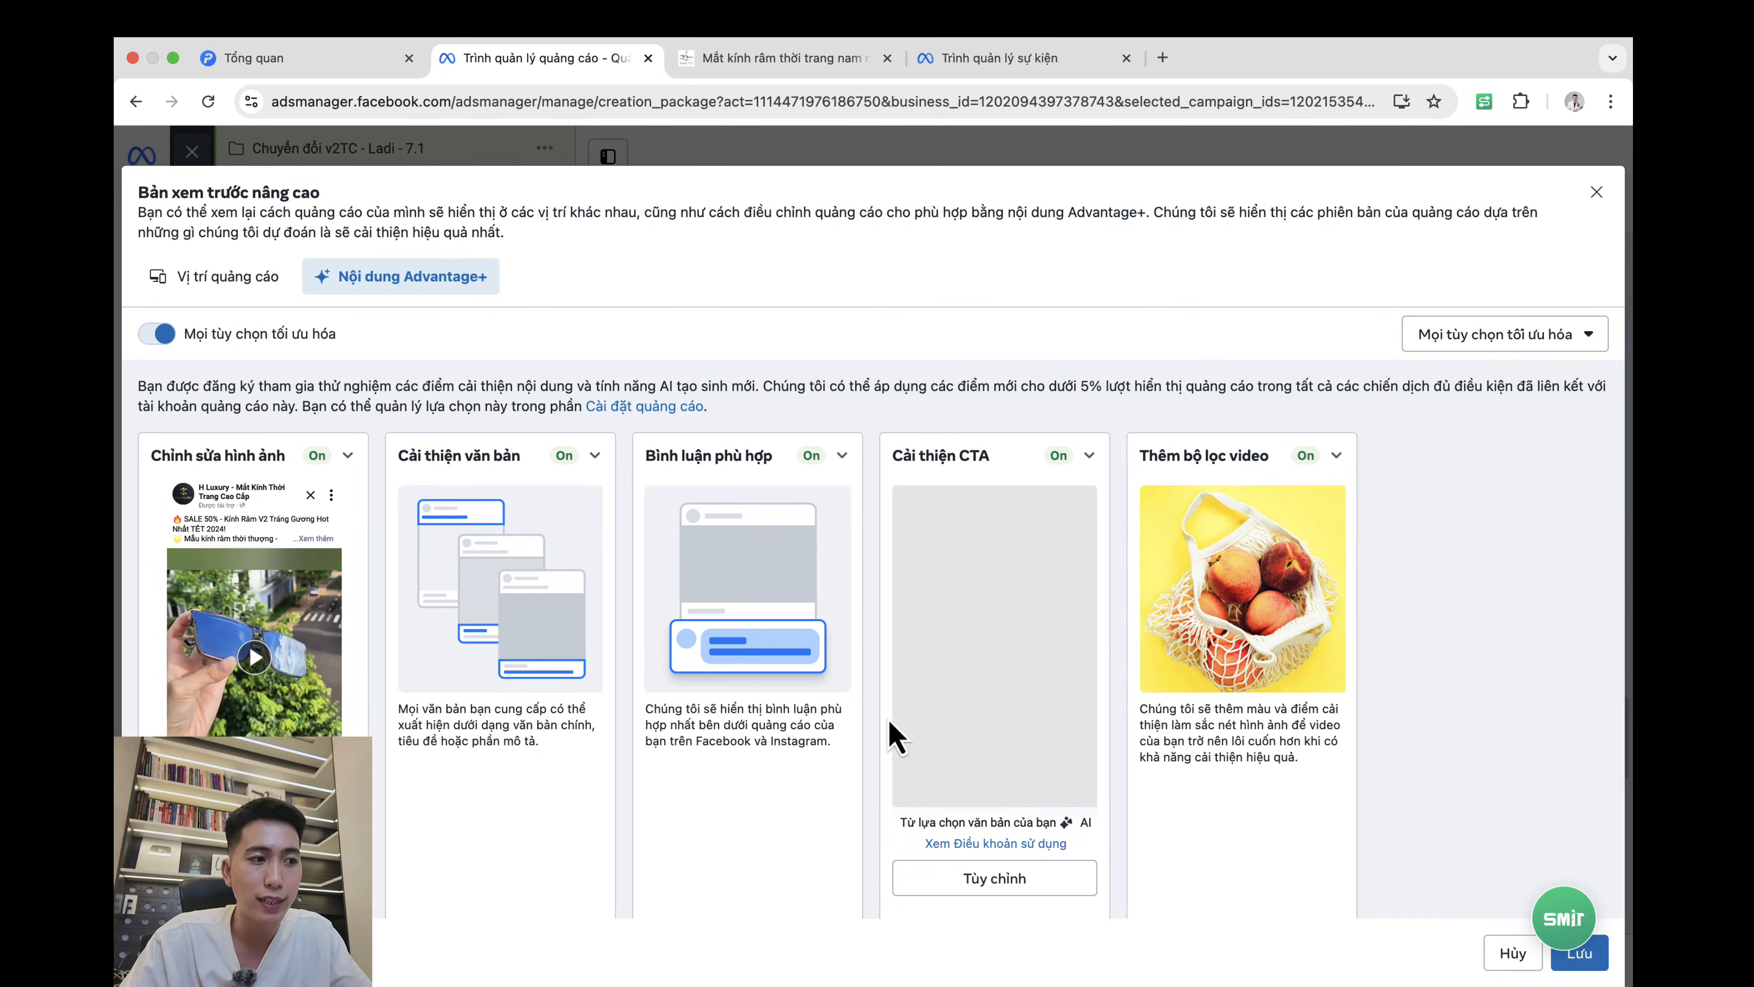
click(1580, 952)
scroll(994, 642, down, 3)
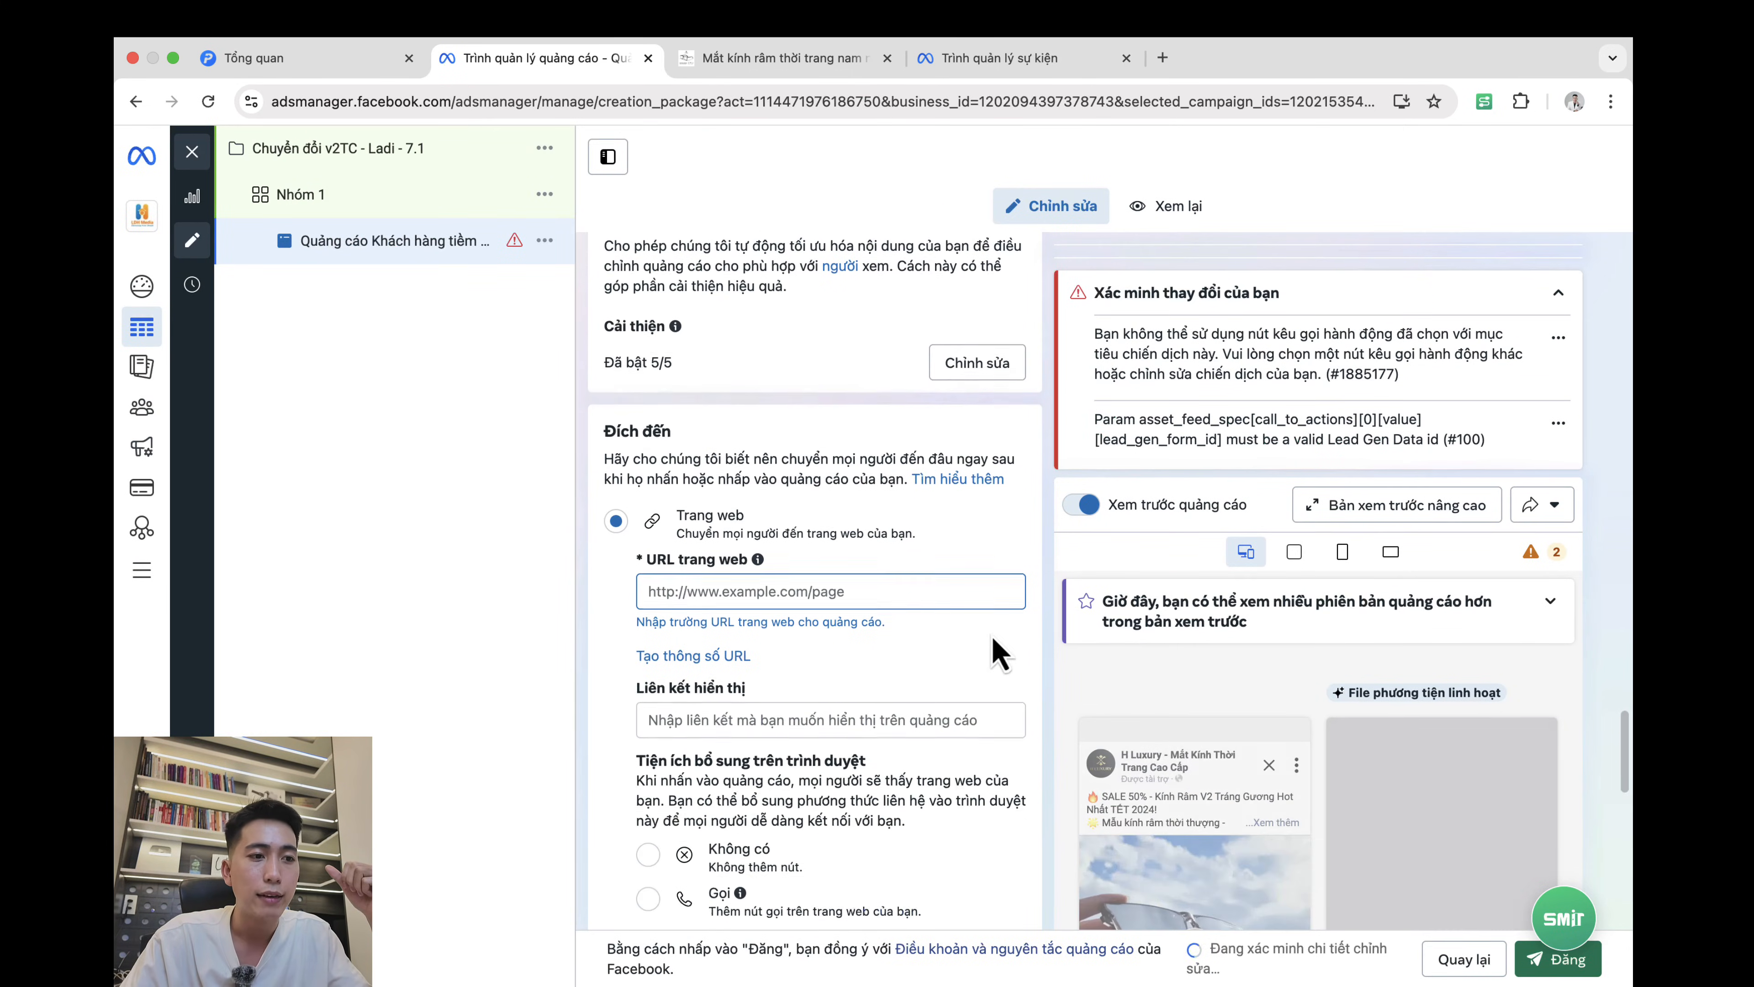
click(859, 589)
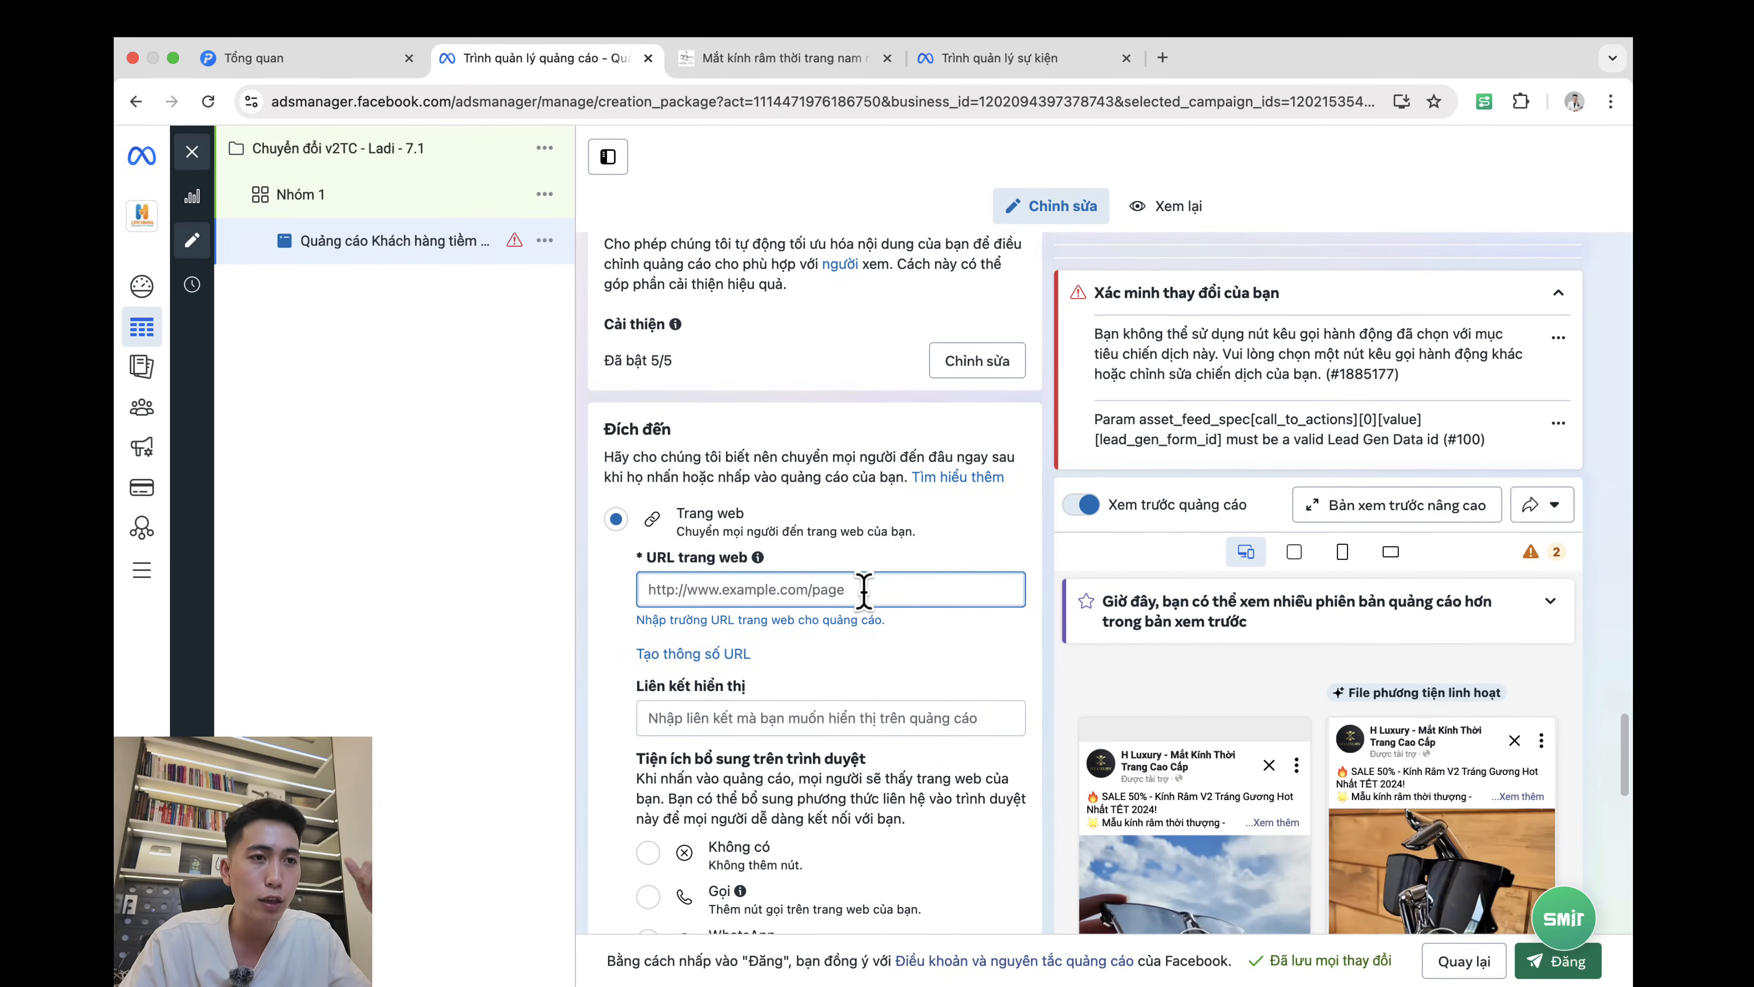
click(816, 61)
key(super+c)
click(565, 63)
key(super+v)
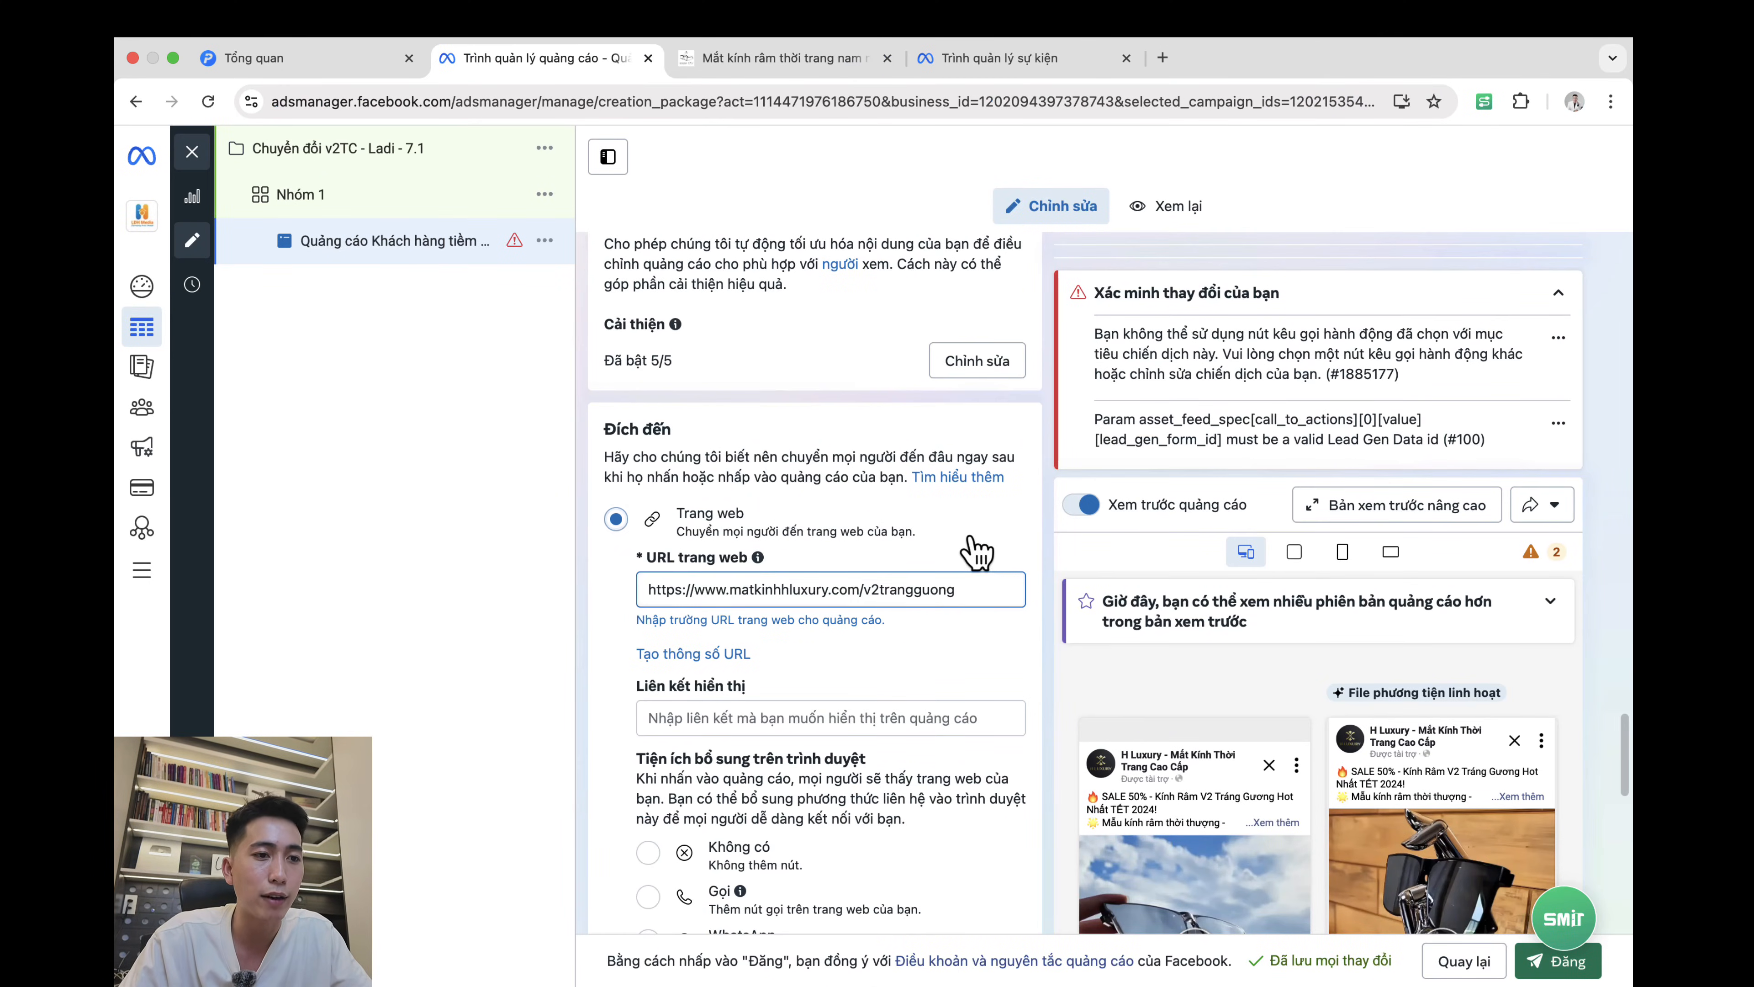
Step: Set the destination's browser add-on to "Không có" so no contact button is added
scroll(898, 549, down, 2)
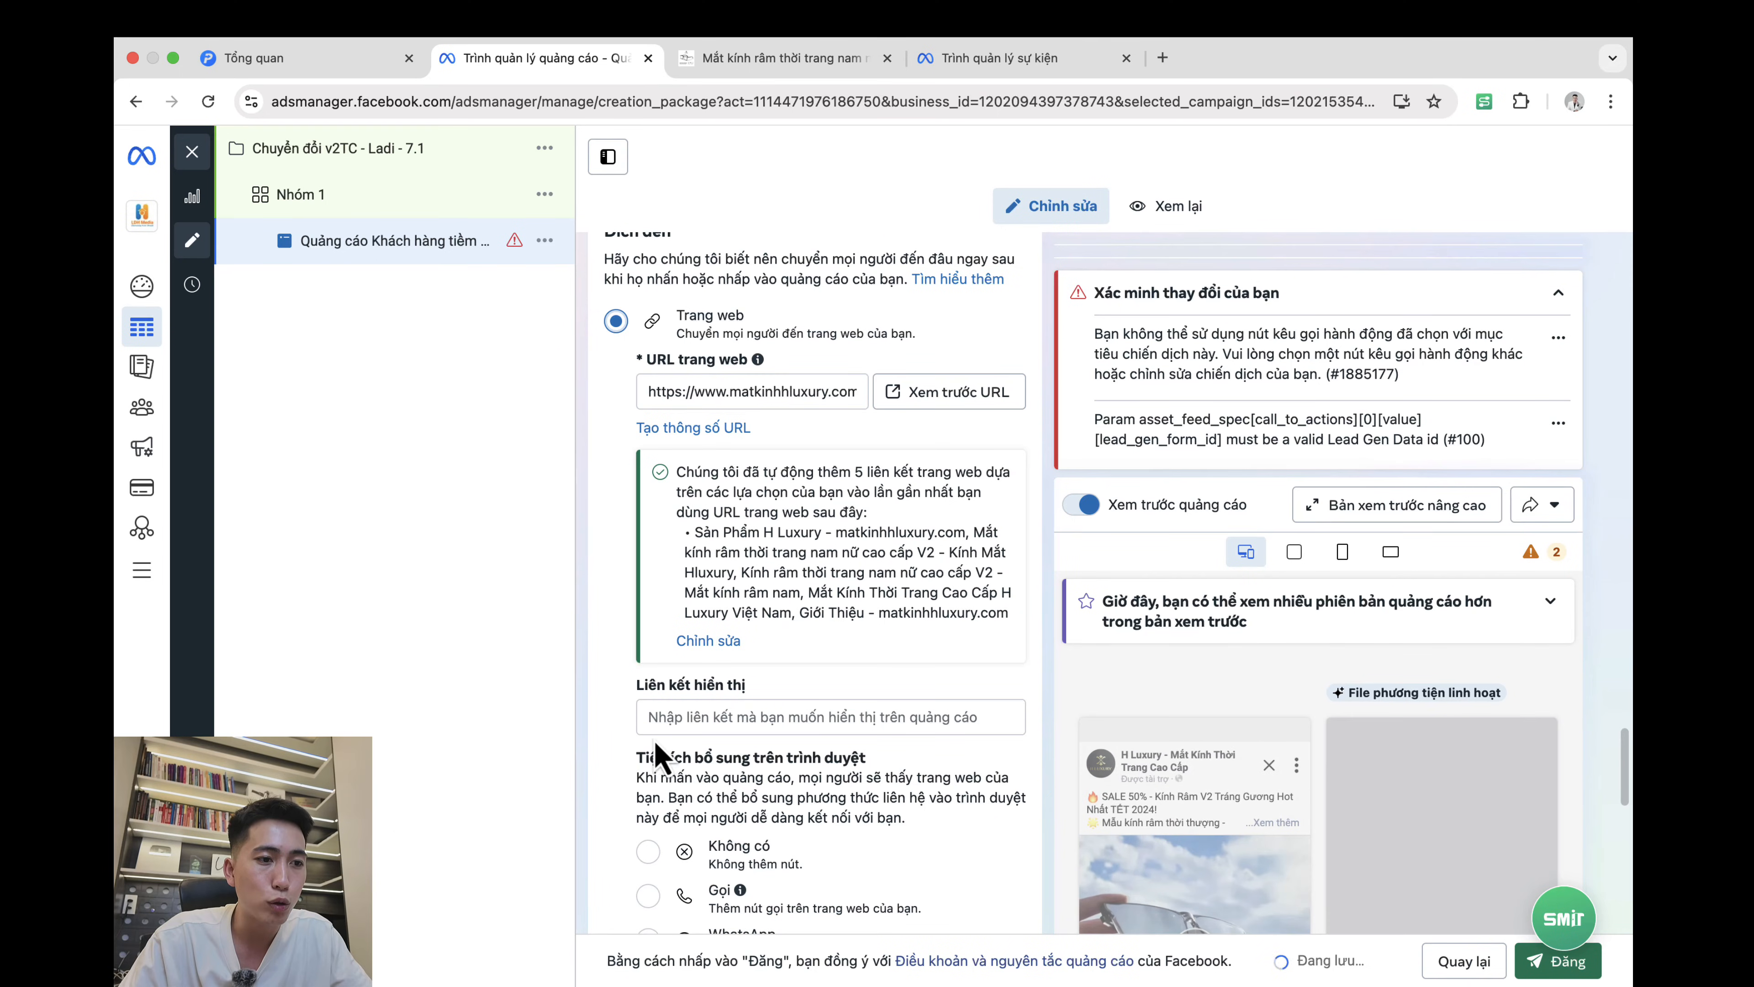
drag(637, 757, 963, 752)
scroll(963, 752, down, 3)
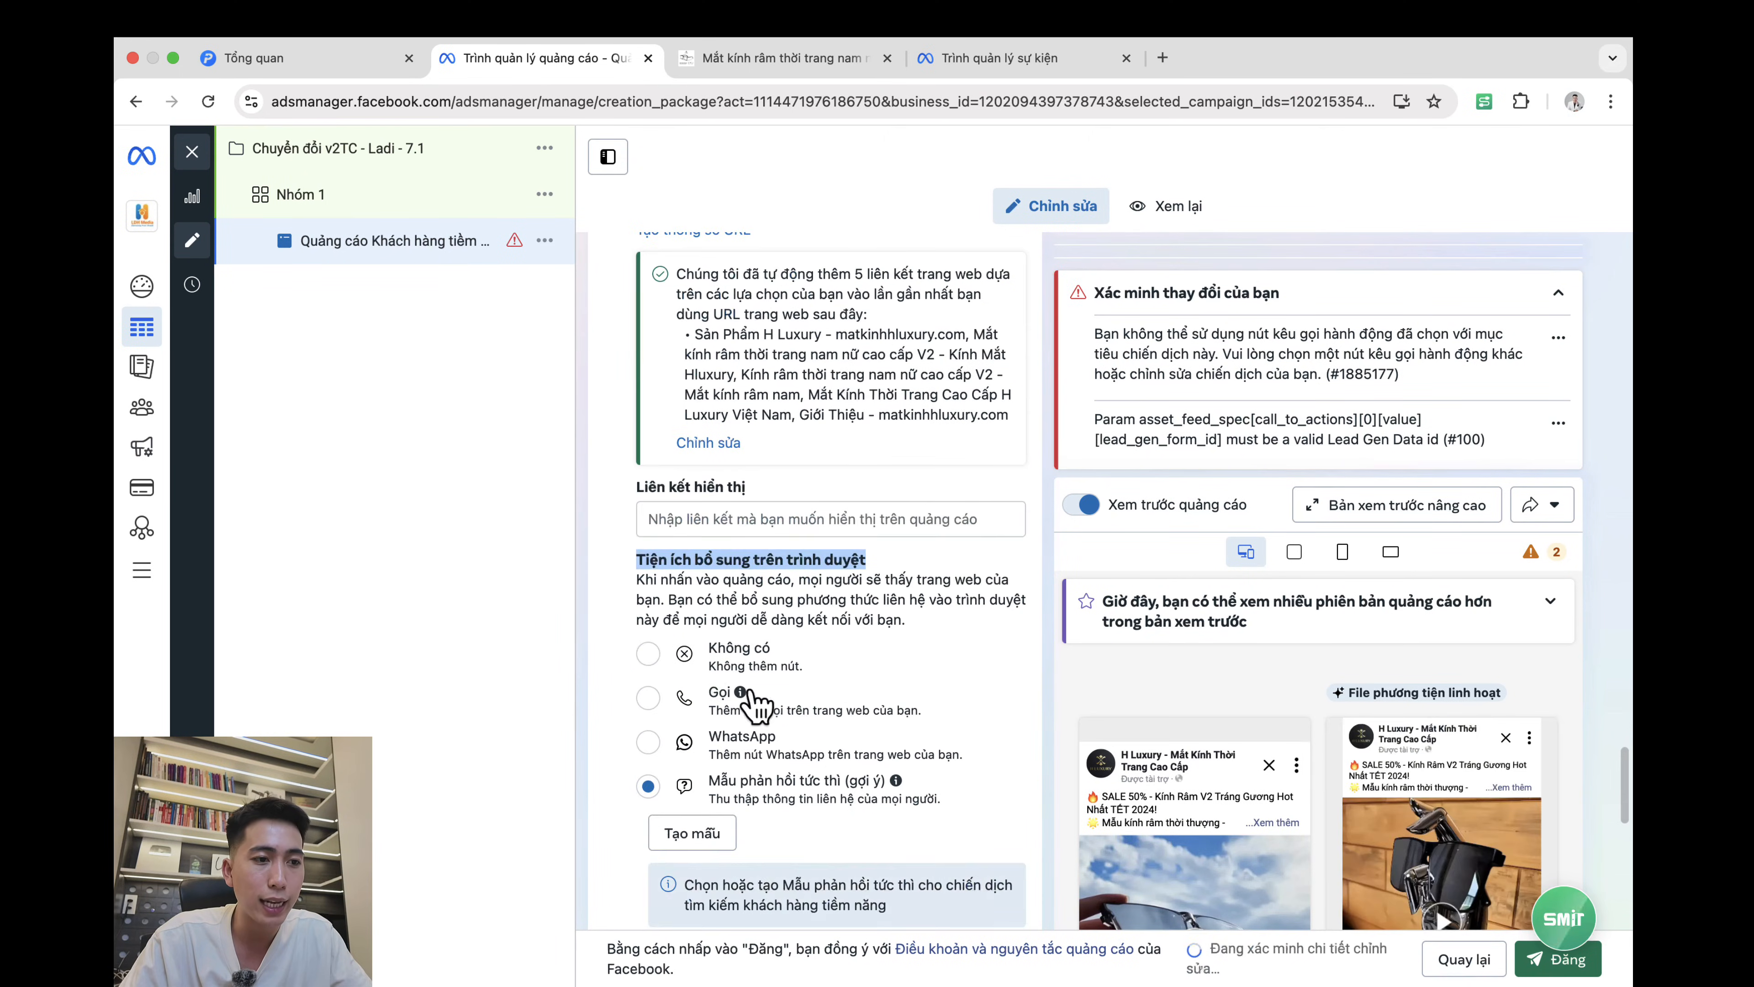
click(648, 654)
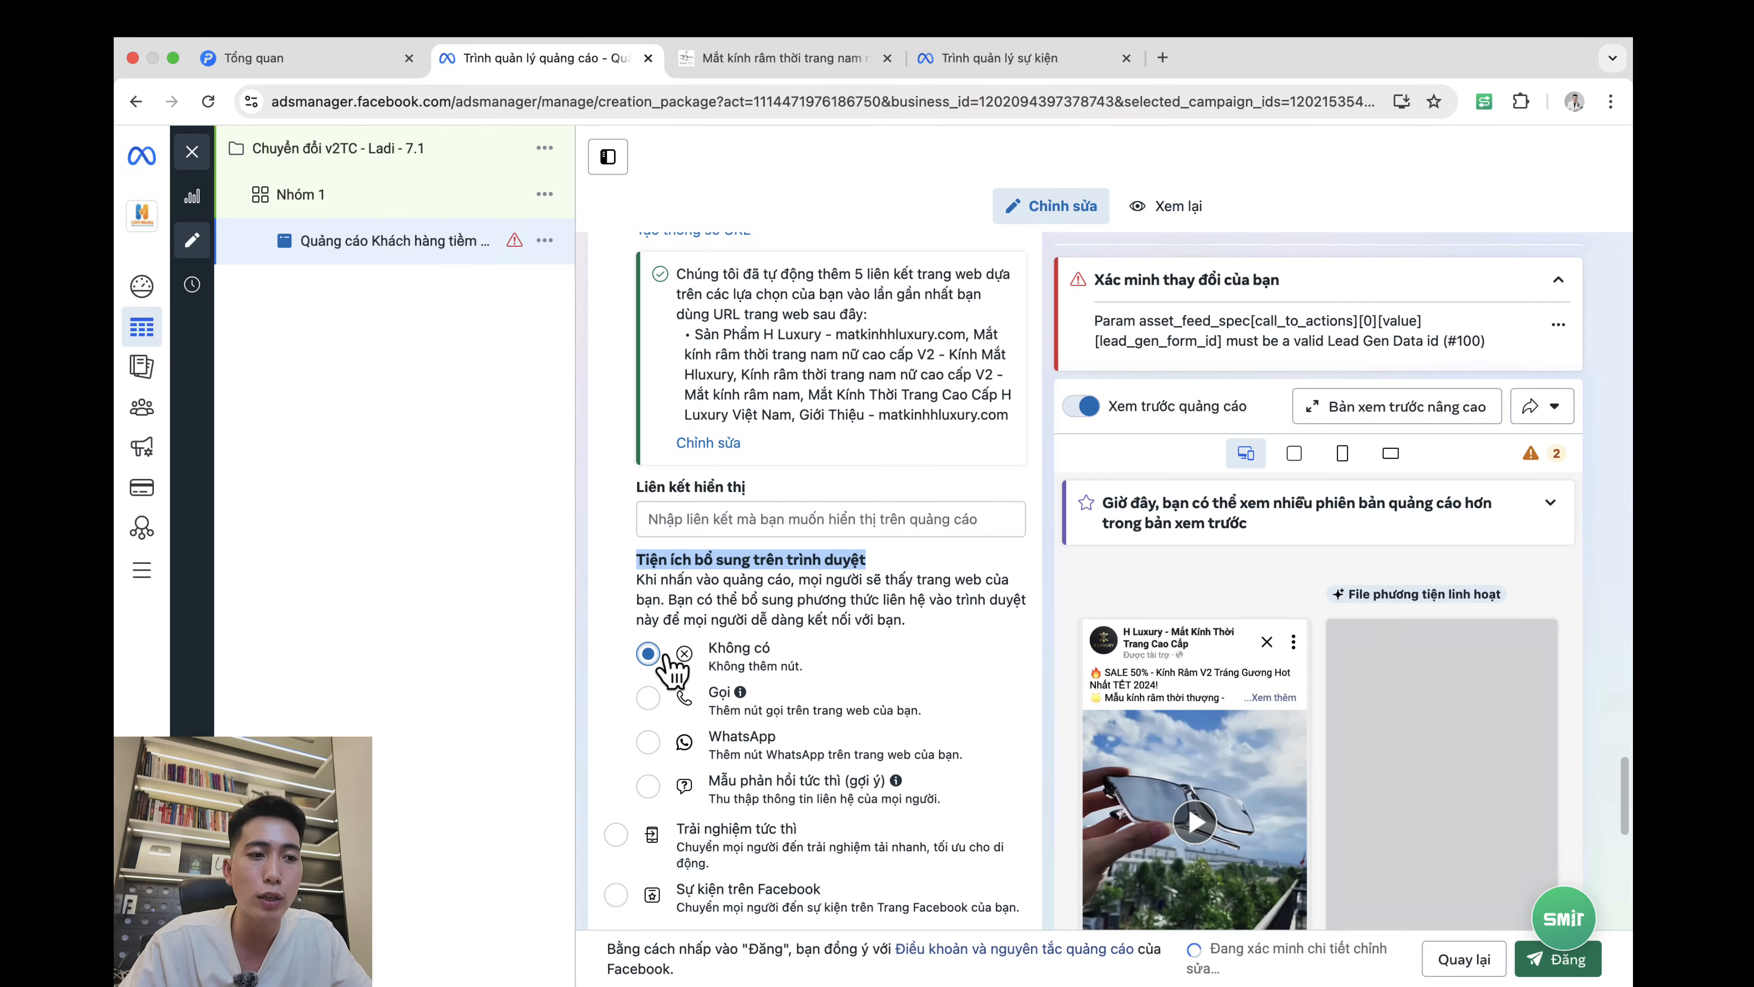
scroll(908, 716, down, 3)
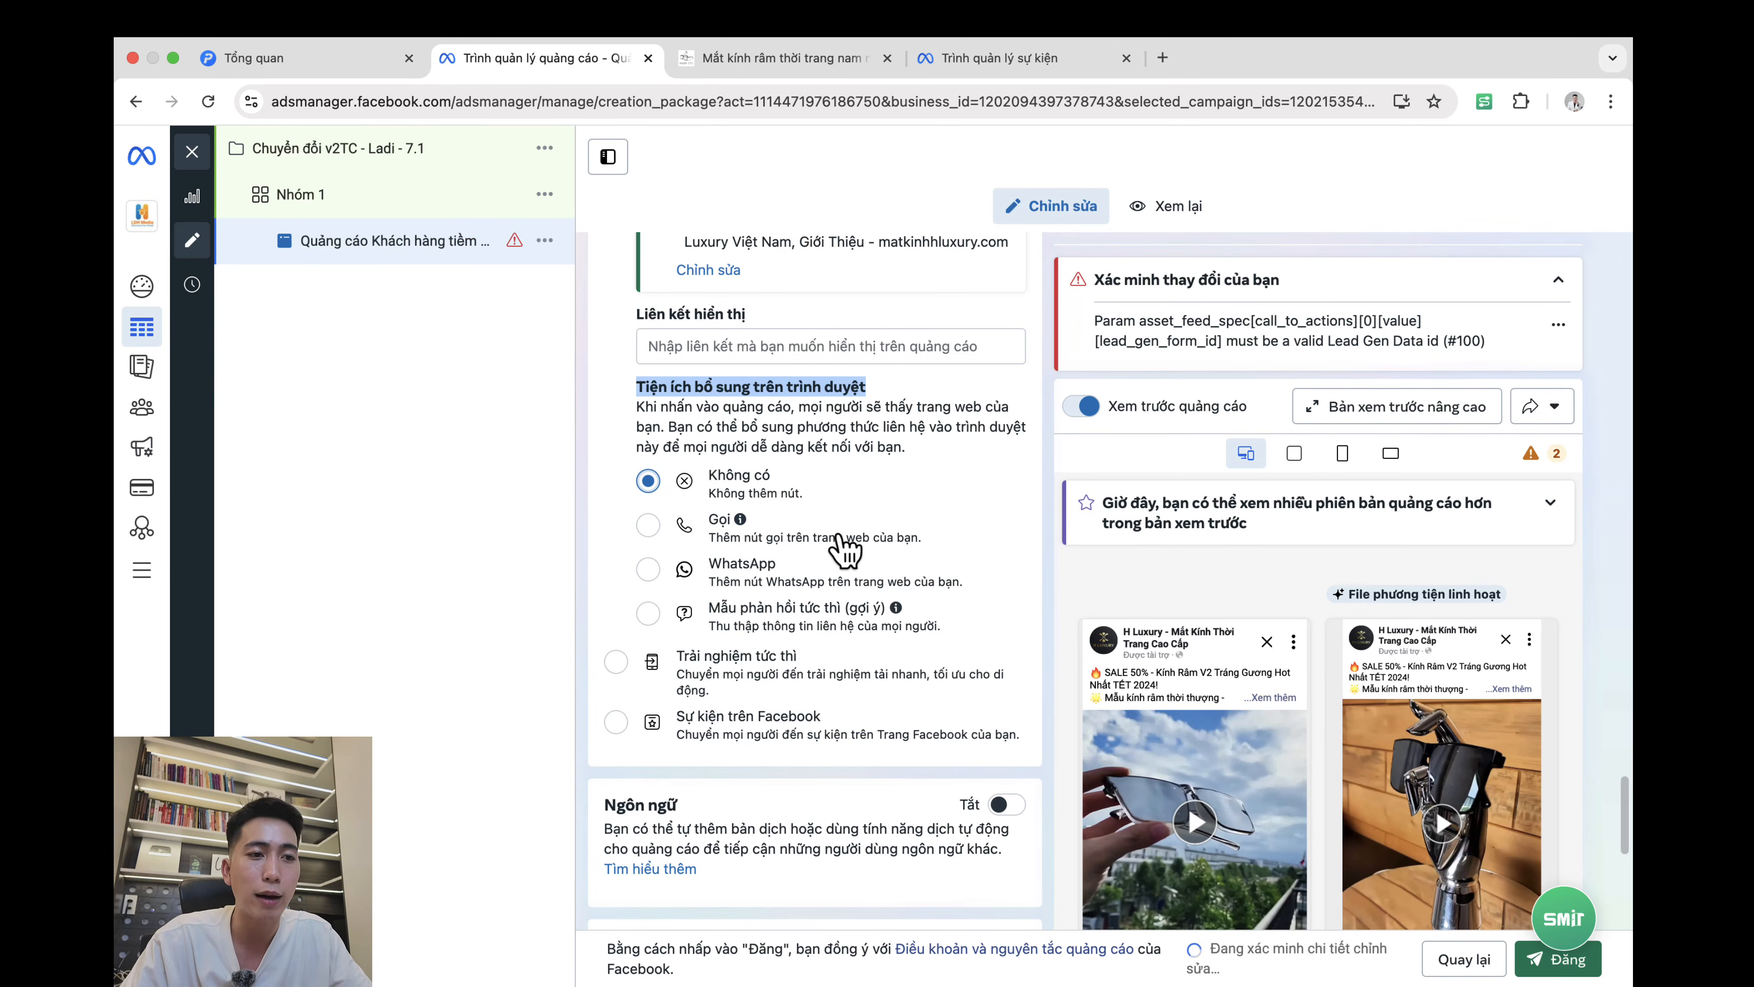
click(922, 483)
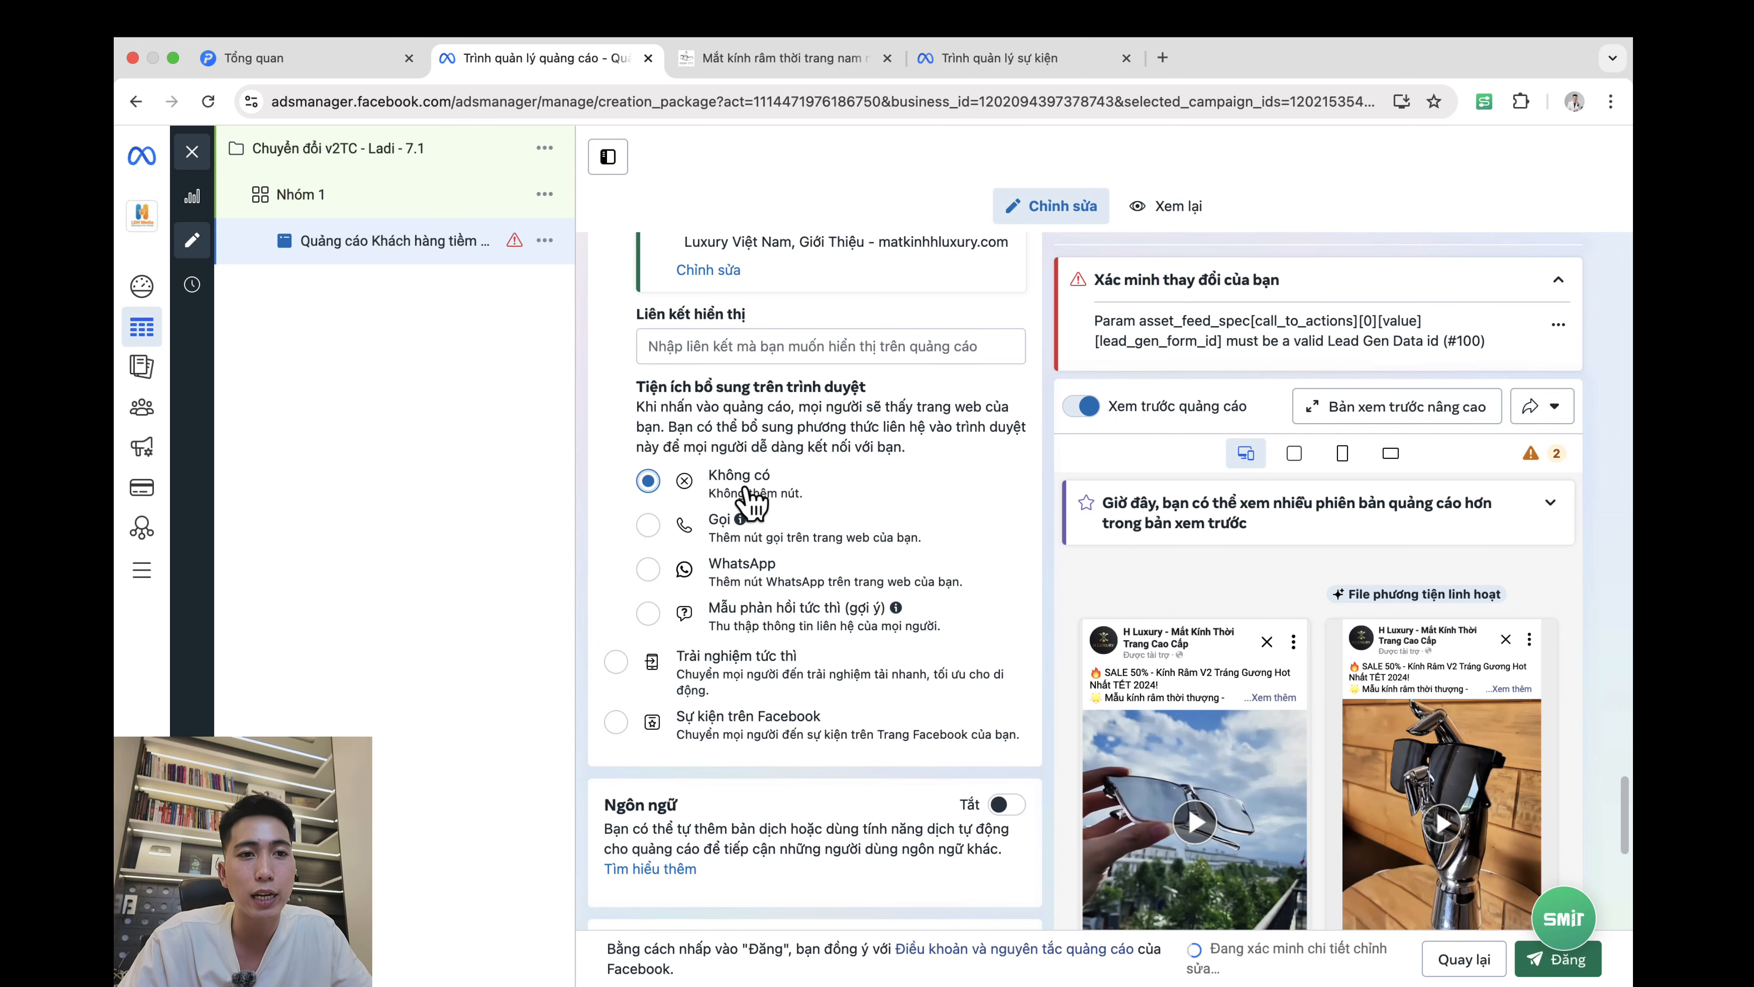
Step: Copy the destination's website URL into the ad's display link field
scroll(753, 501, up, 5)
click(747, 641)
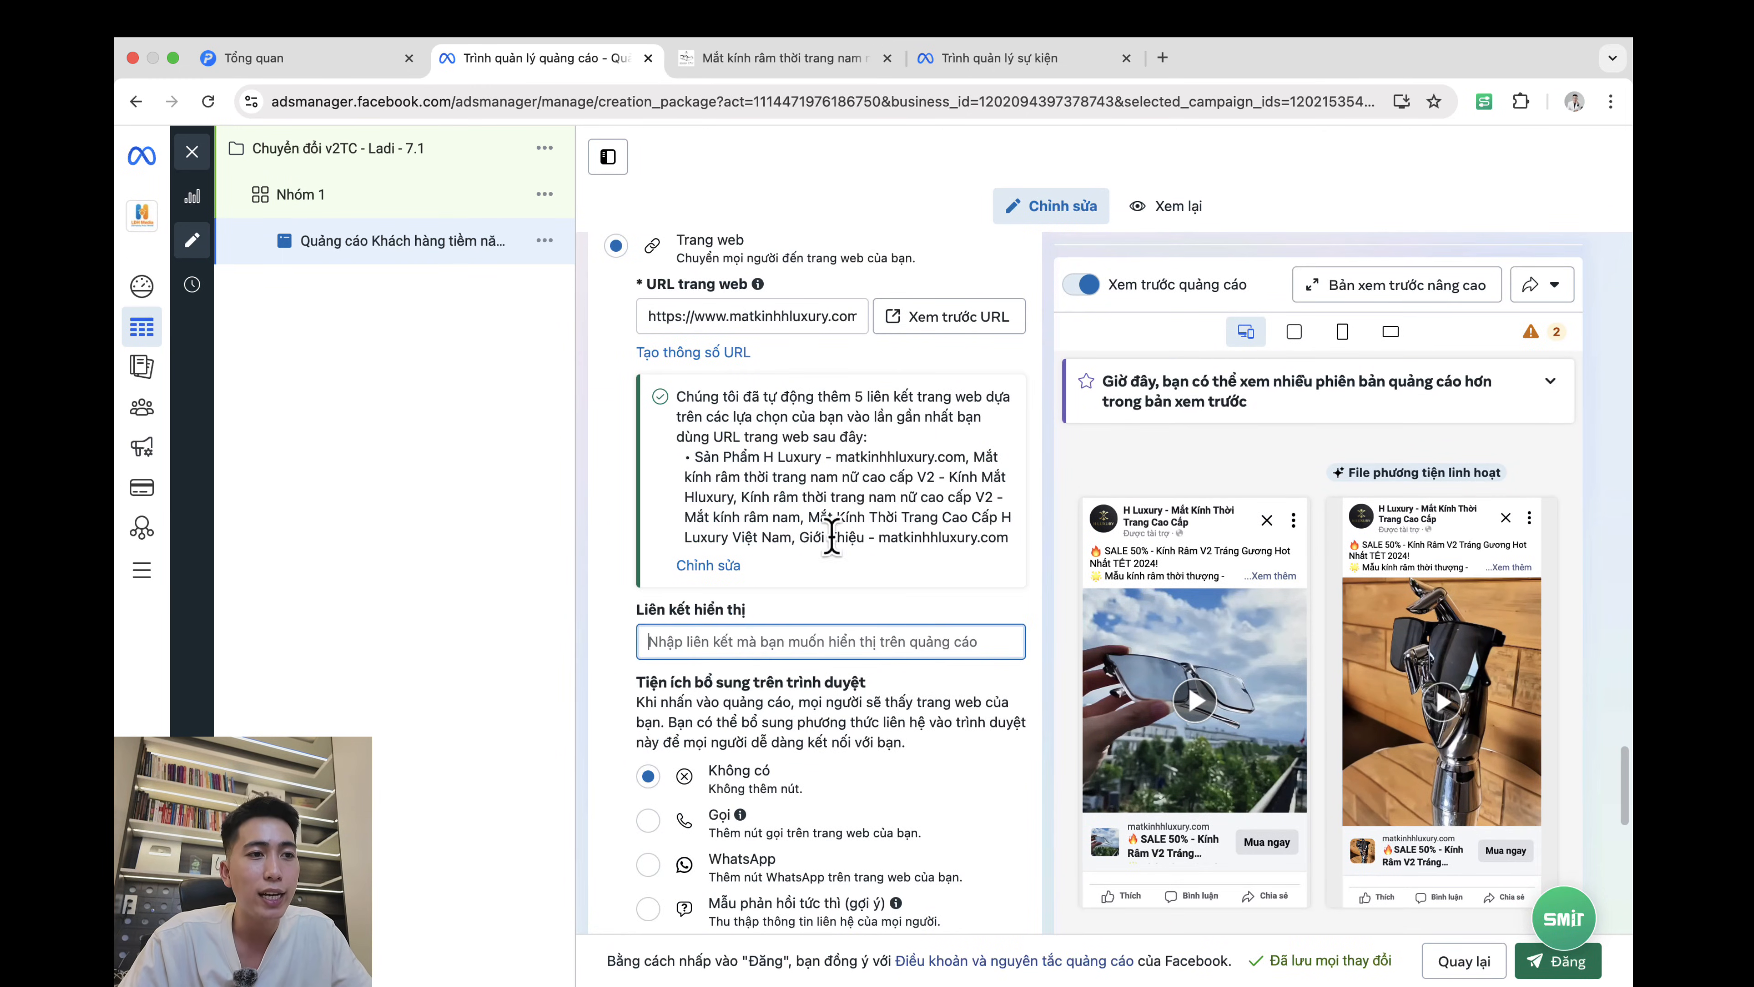
triple_click(808, 316)
key(super+c)
click(763, 642)
key(super+v)
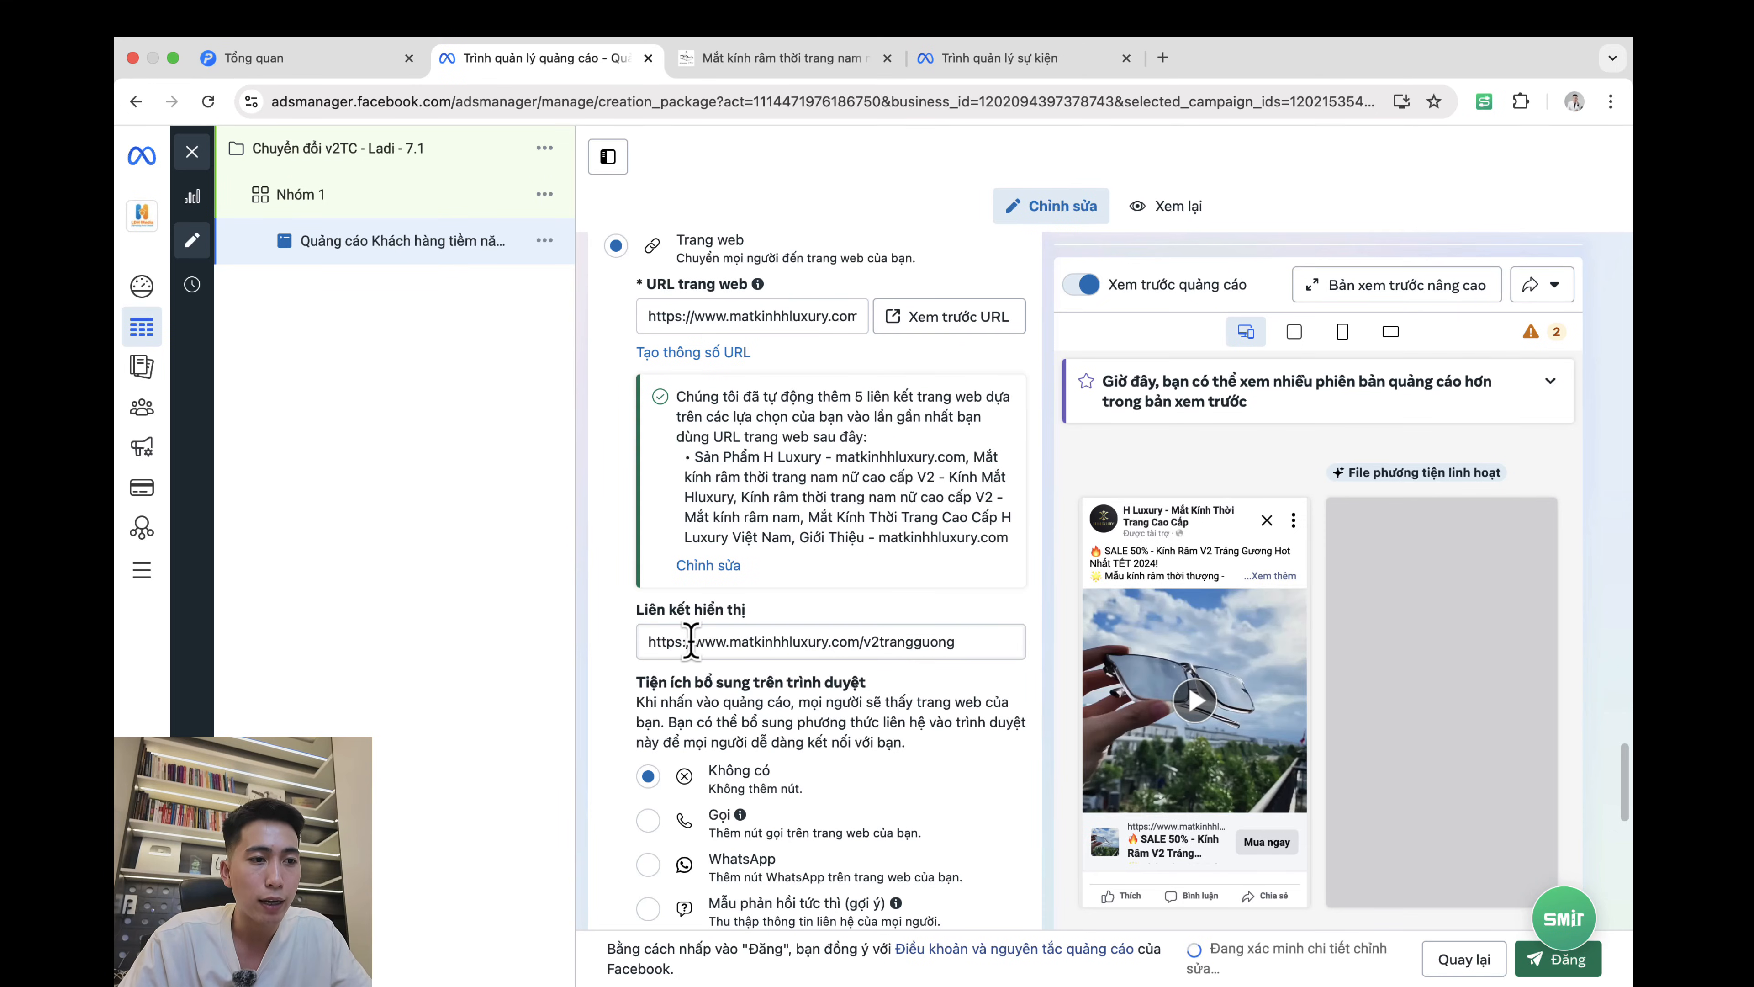
drag(691, 641, 1025, 658)
key(super+x)
key(super+a)
key(super+v)
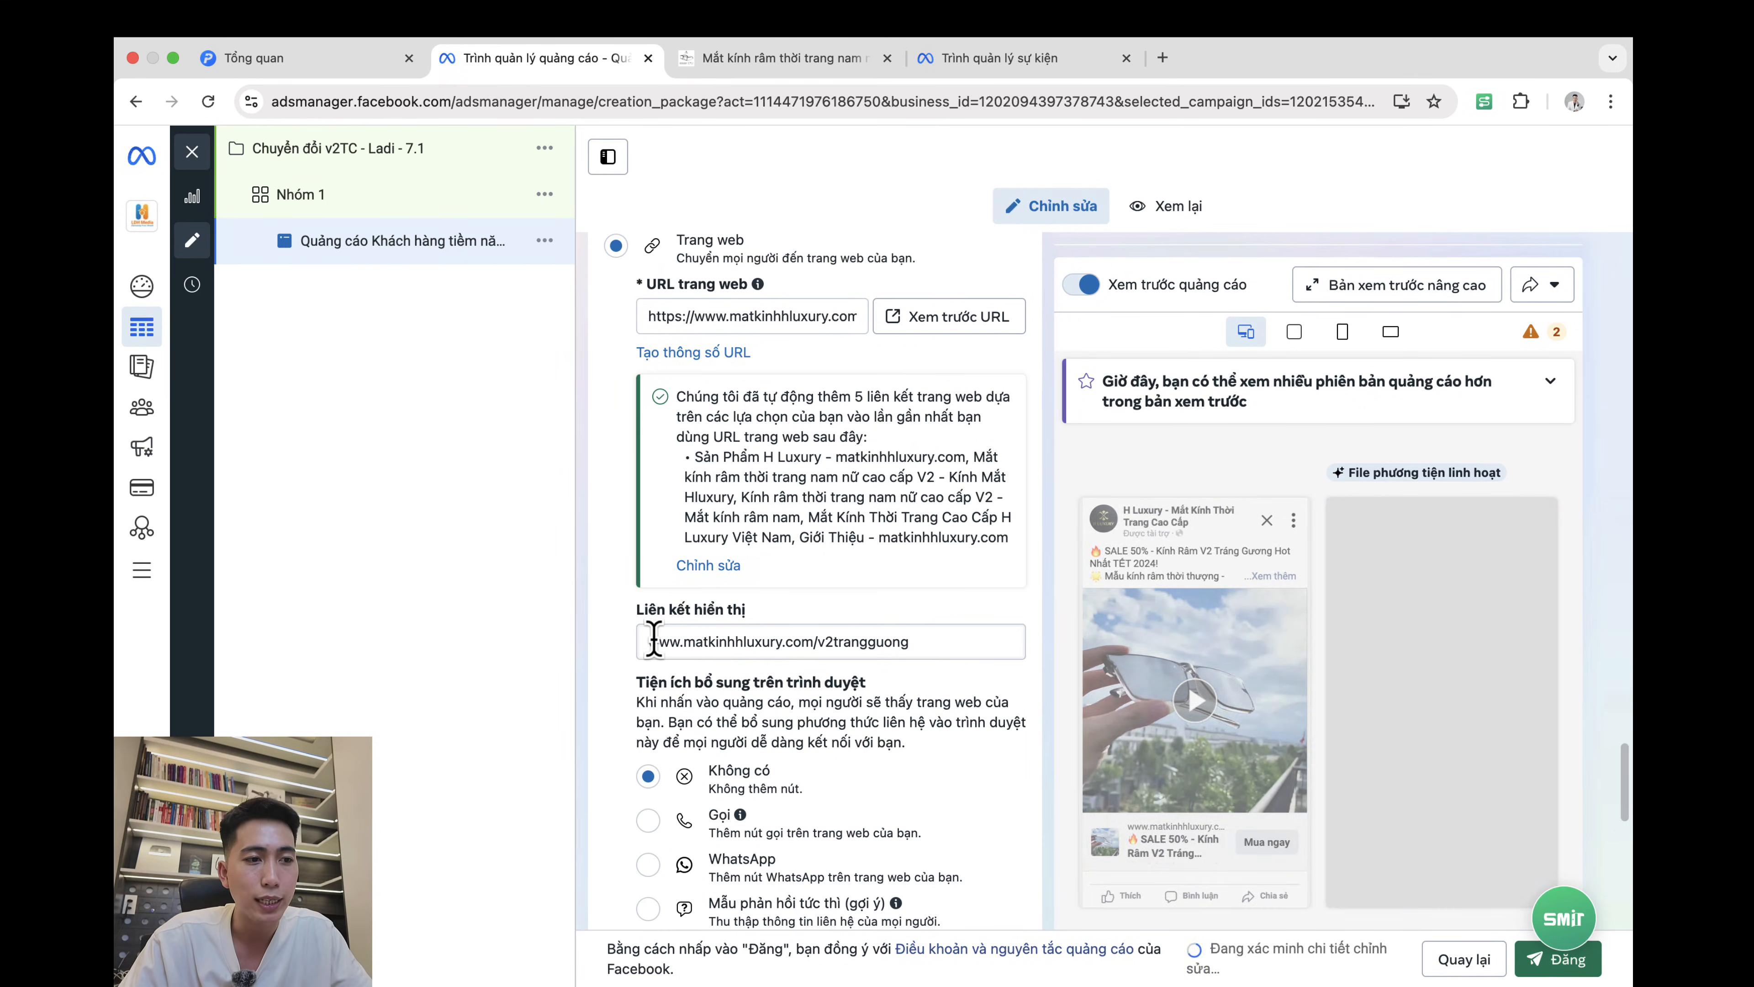
scroll(715, 674, up, 5)
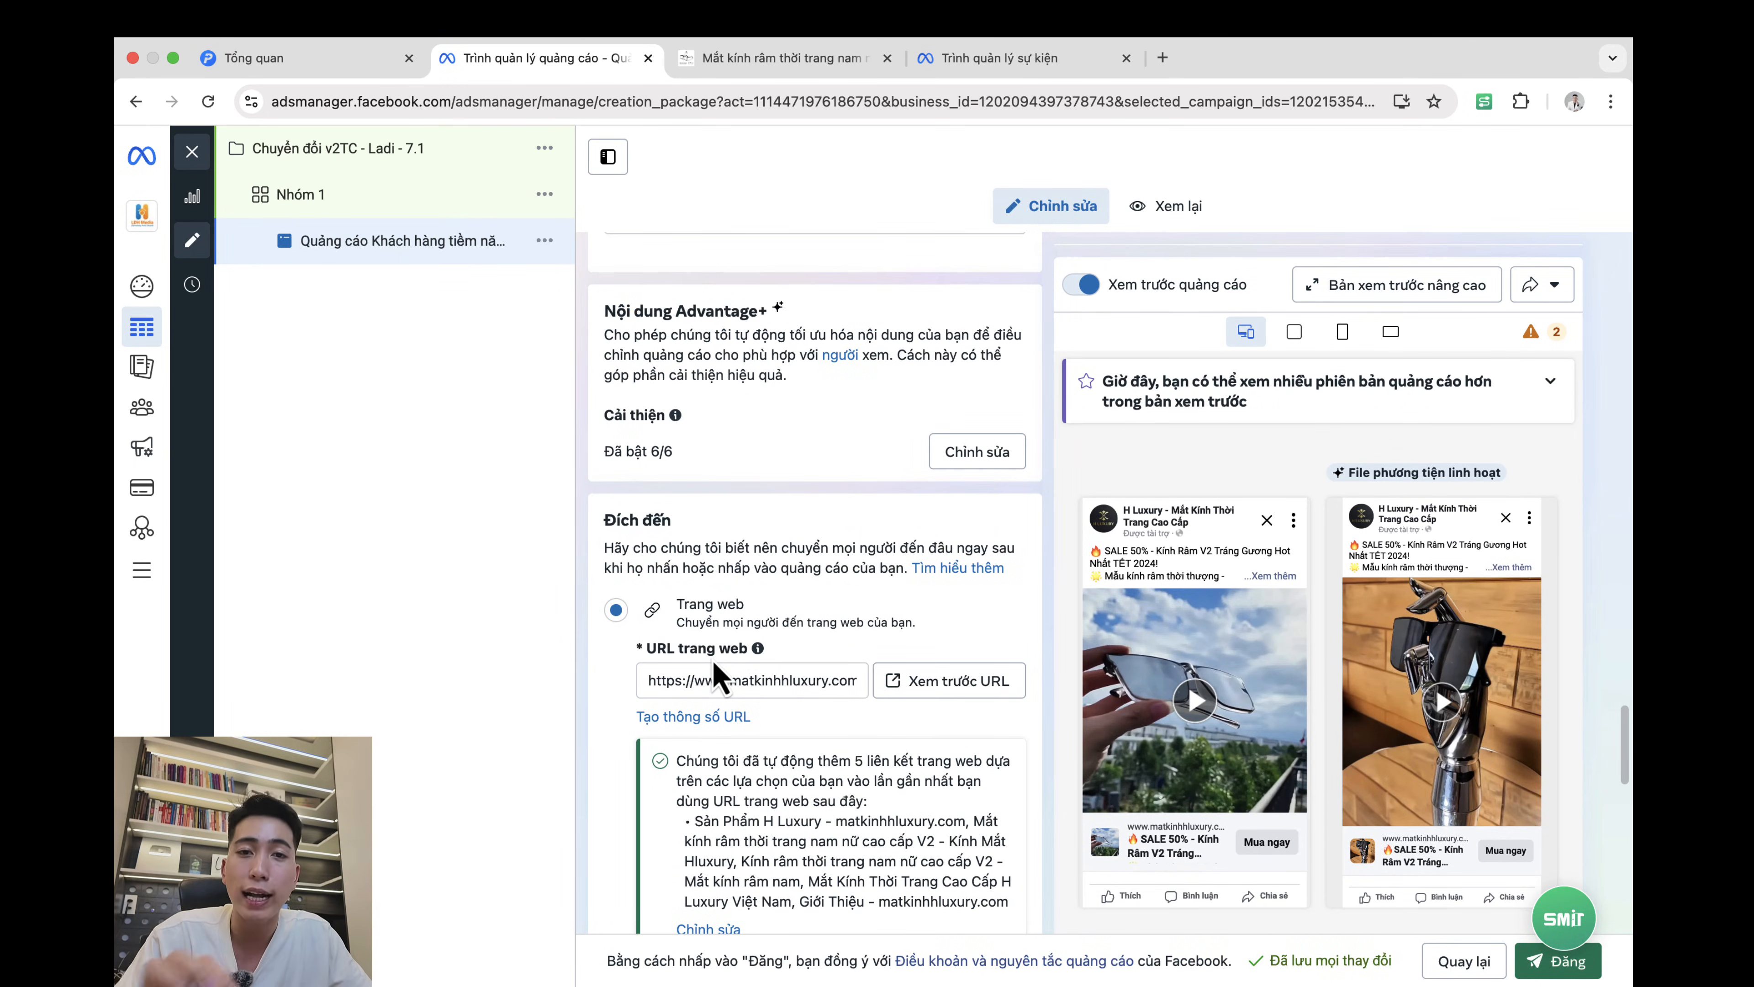
scroll(753, 663, up, 20)
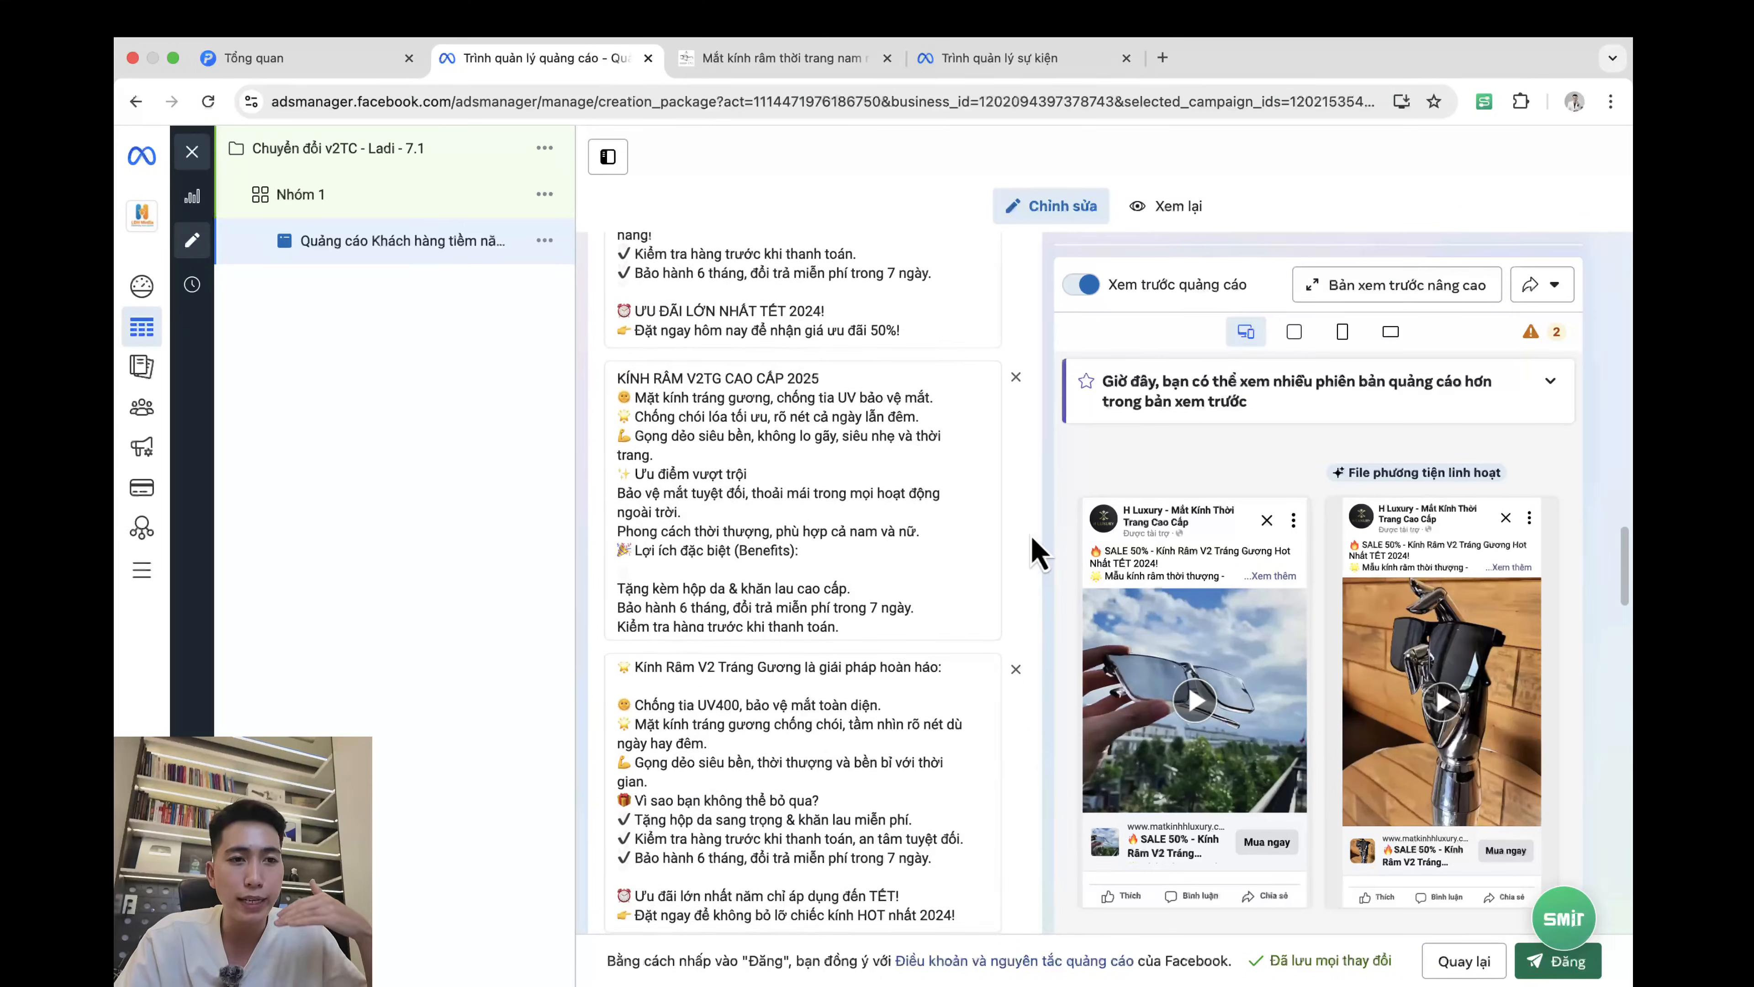
scroll(1031, 538, up, 2)
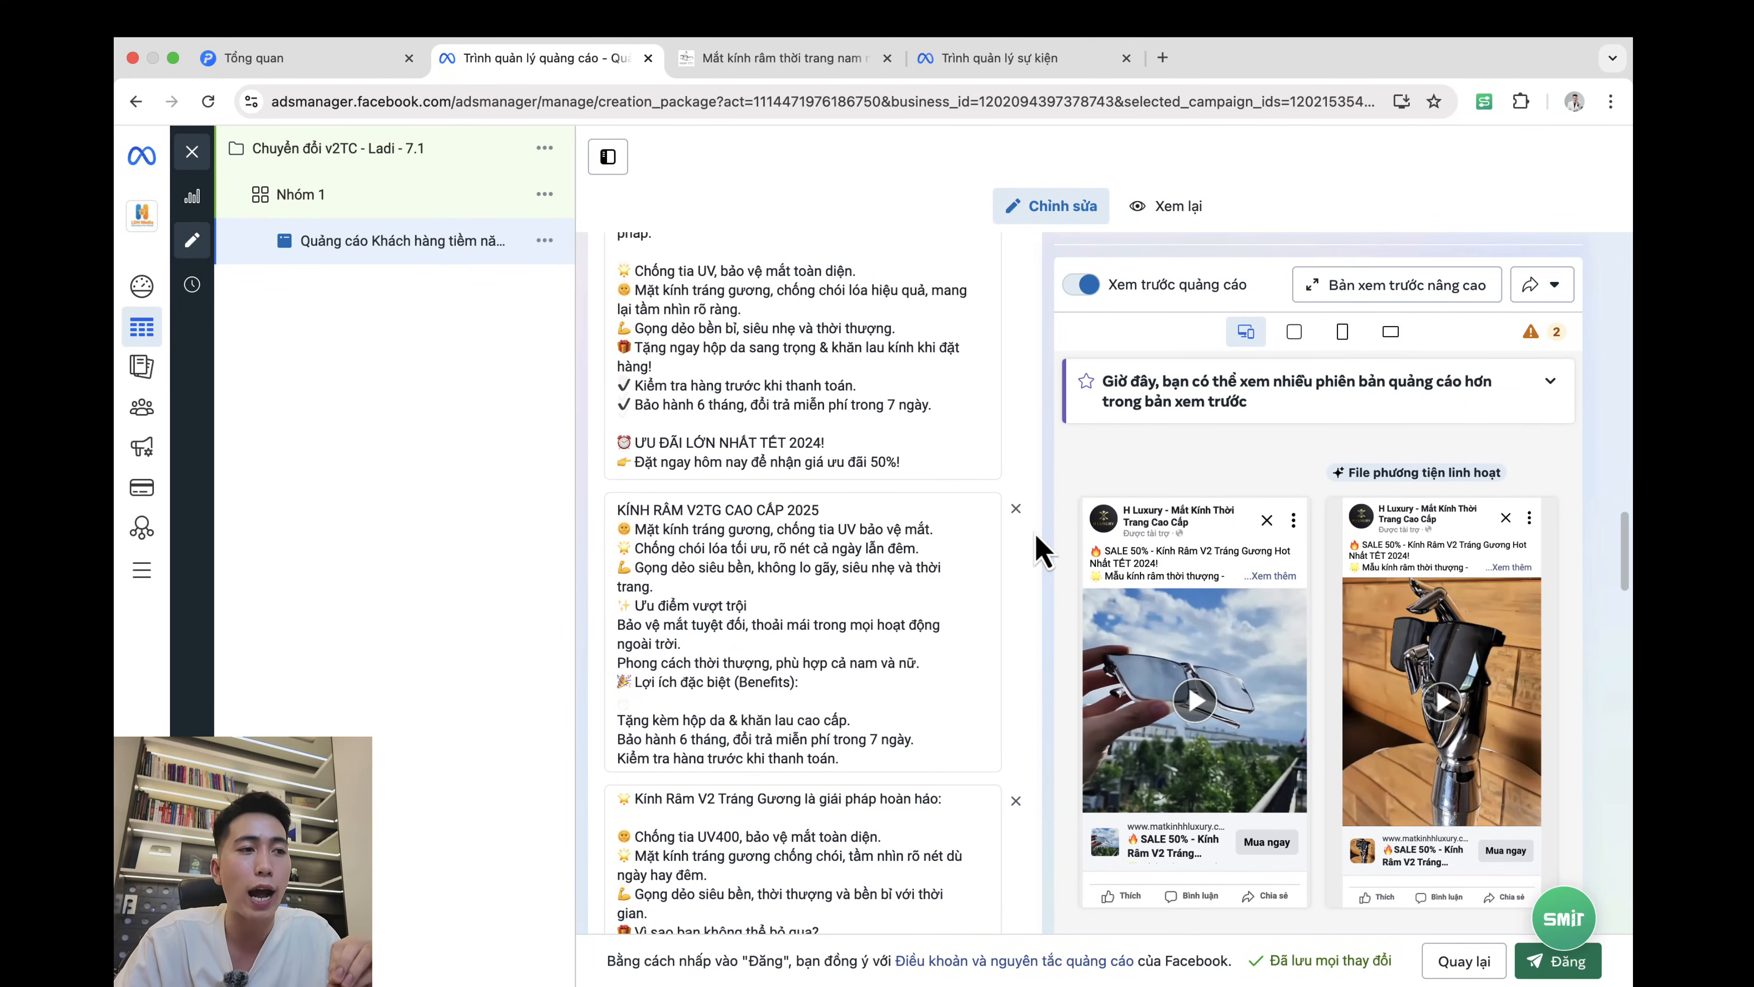
Step: Open the advanced preview of the ad and examine how it displays across all Facebook and Instagram placements
scroll(1036, 535, up, 1)
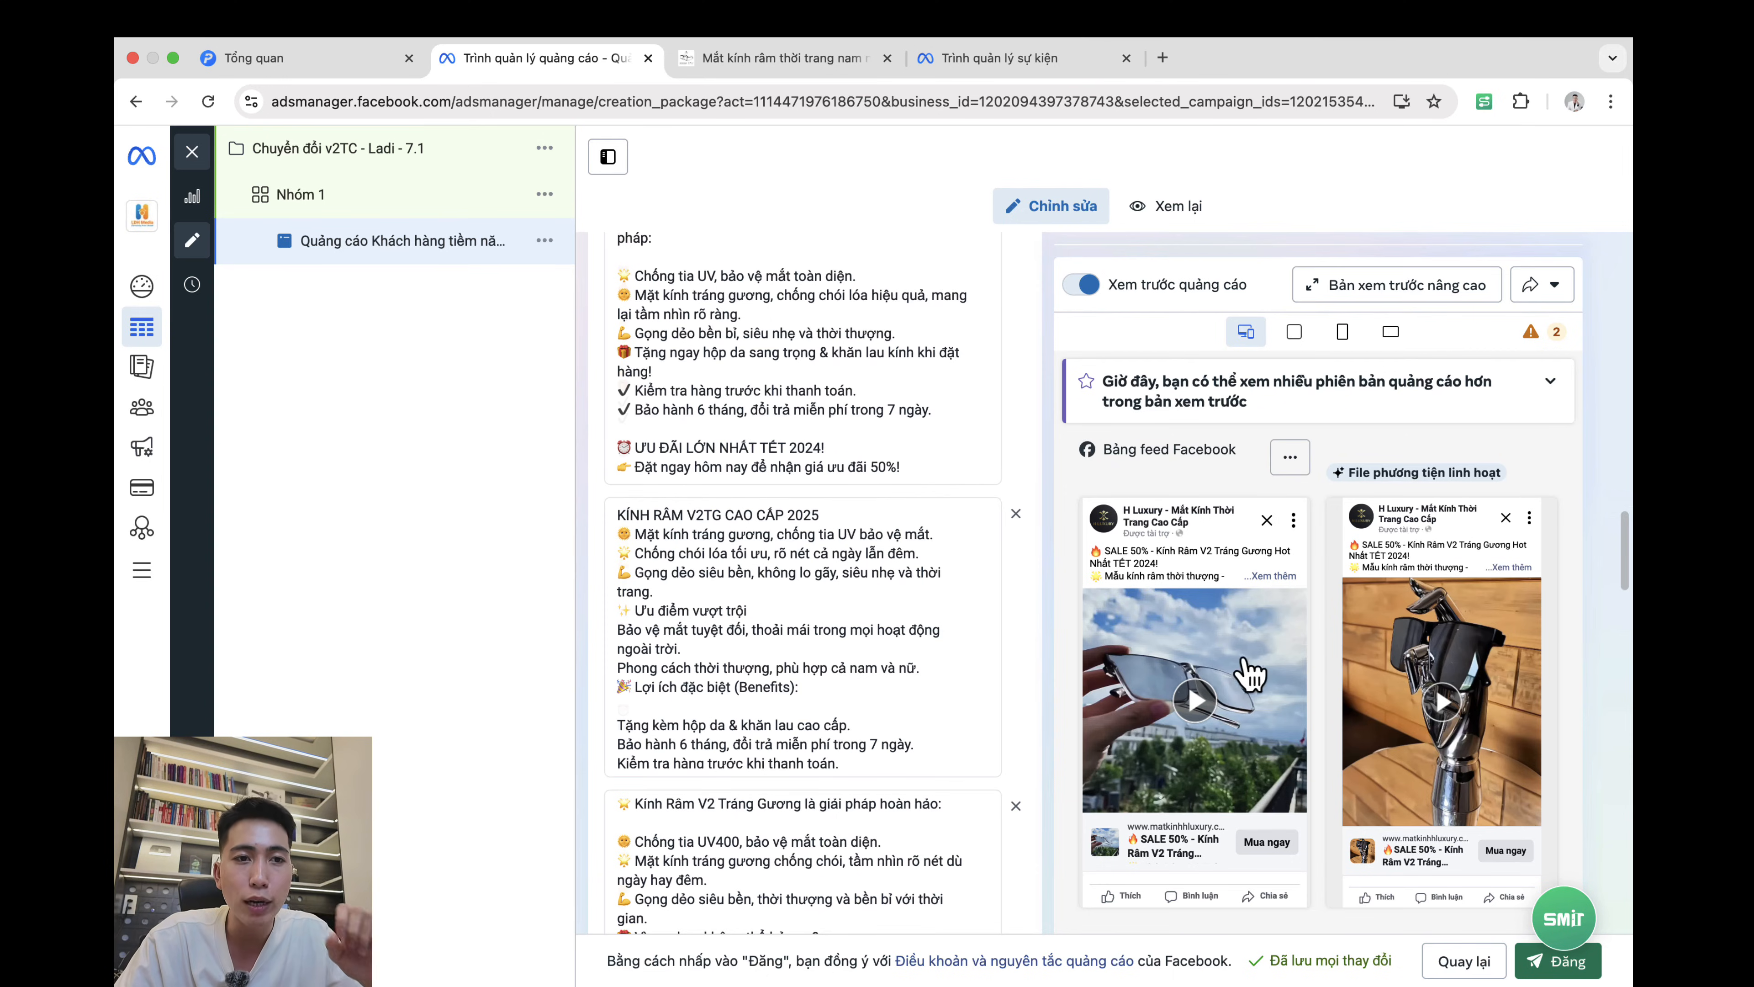
click(1294, 331)
click(1377, 286)
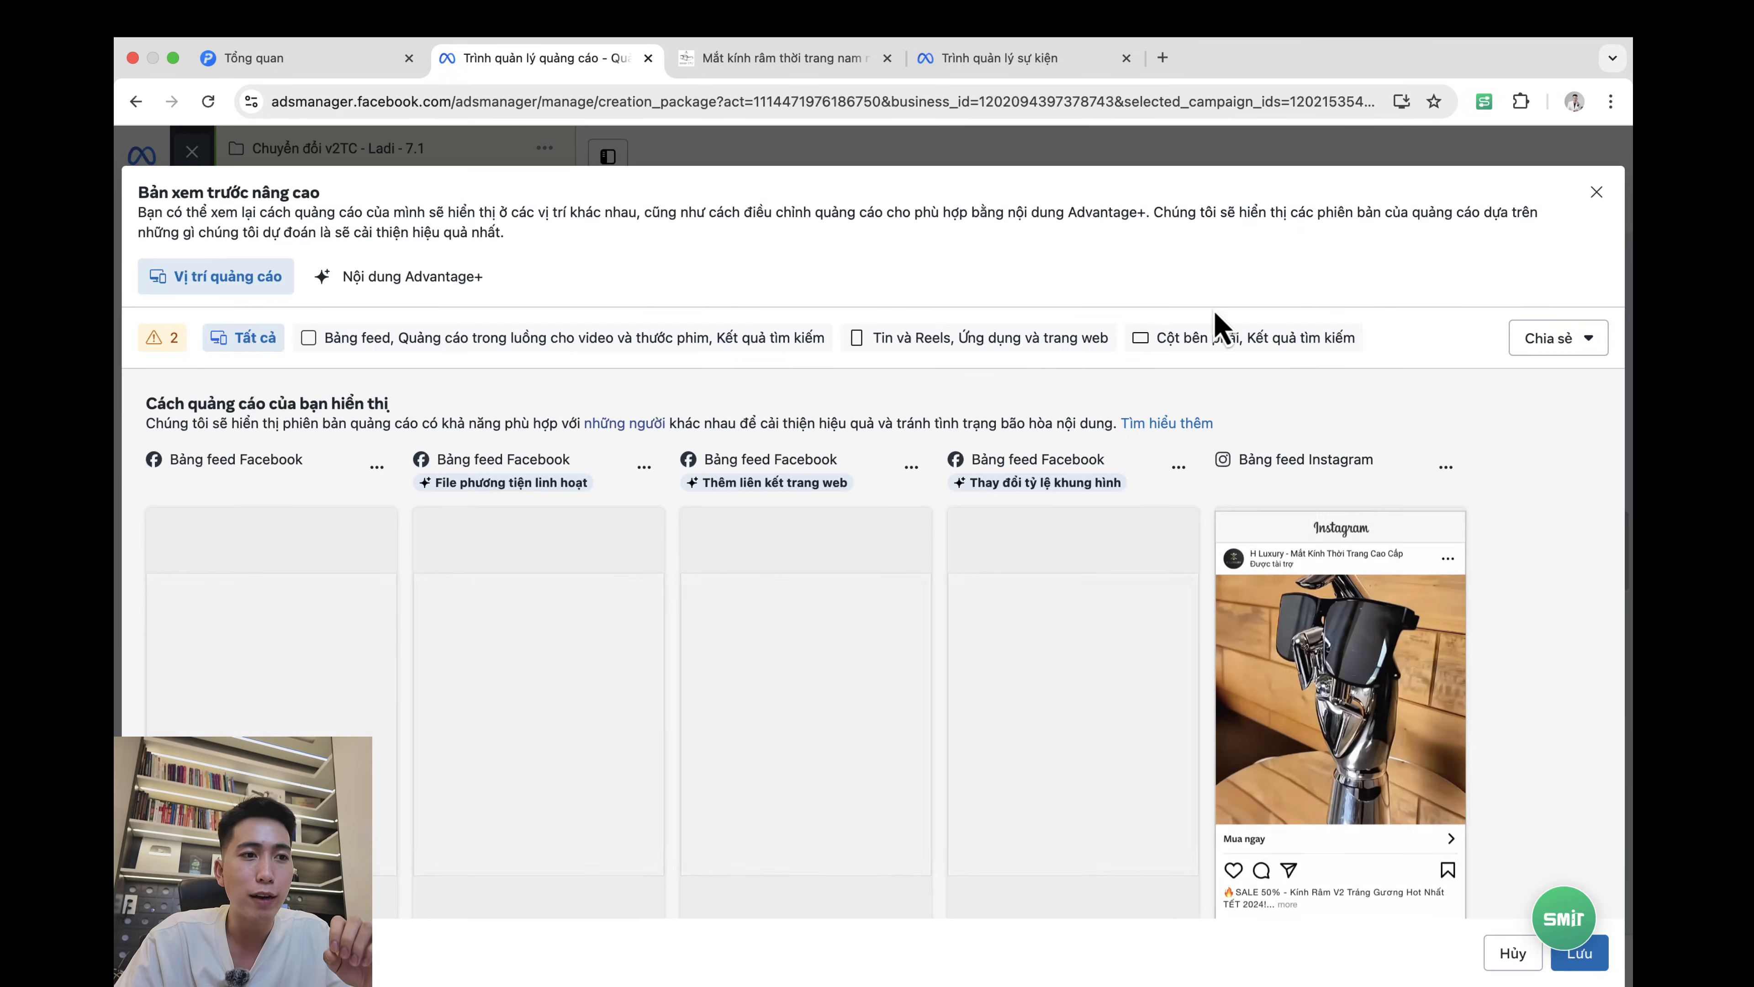
scroll(713, 543, down, 8)
scroll(714, 543, up, 5)
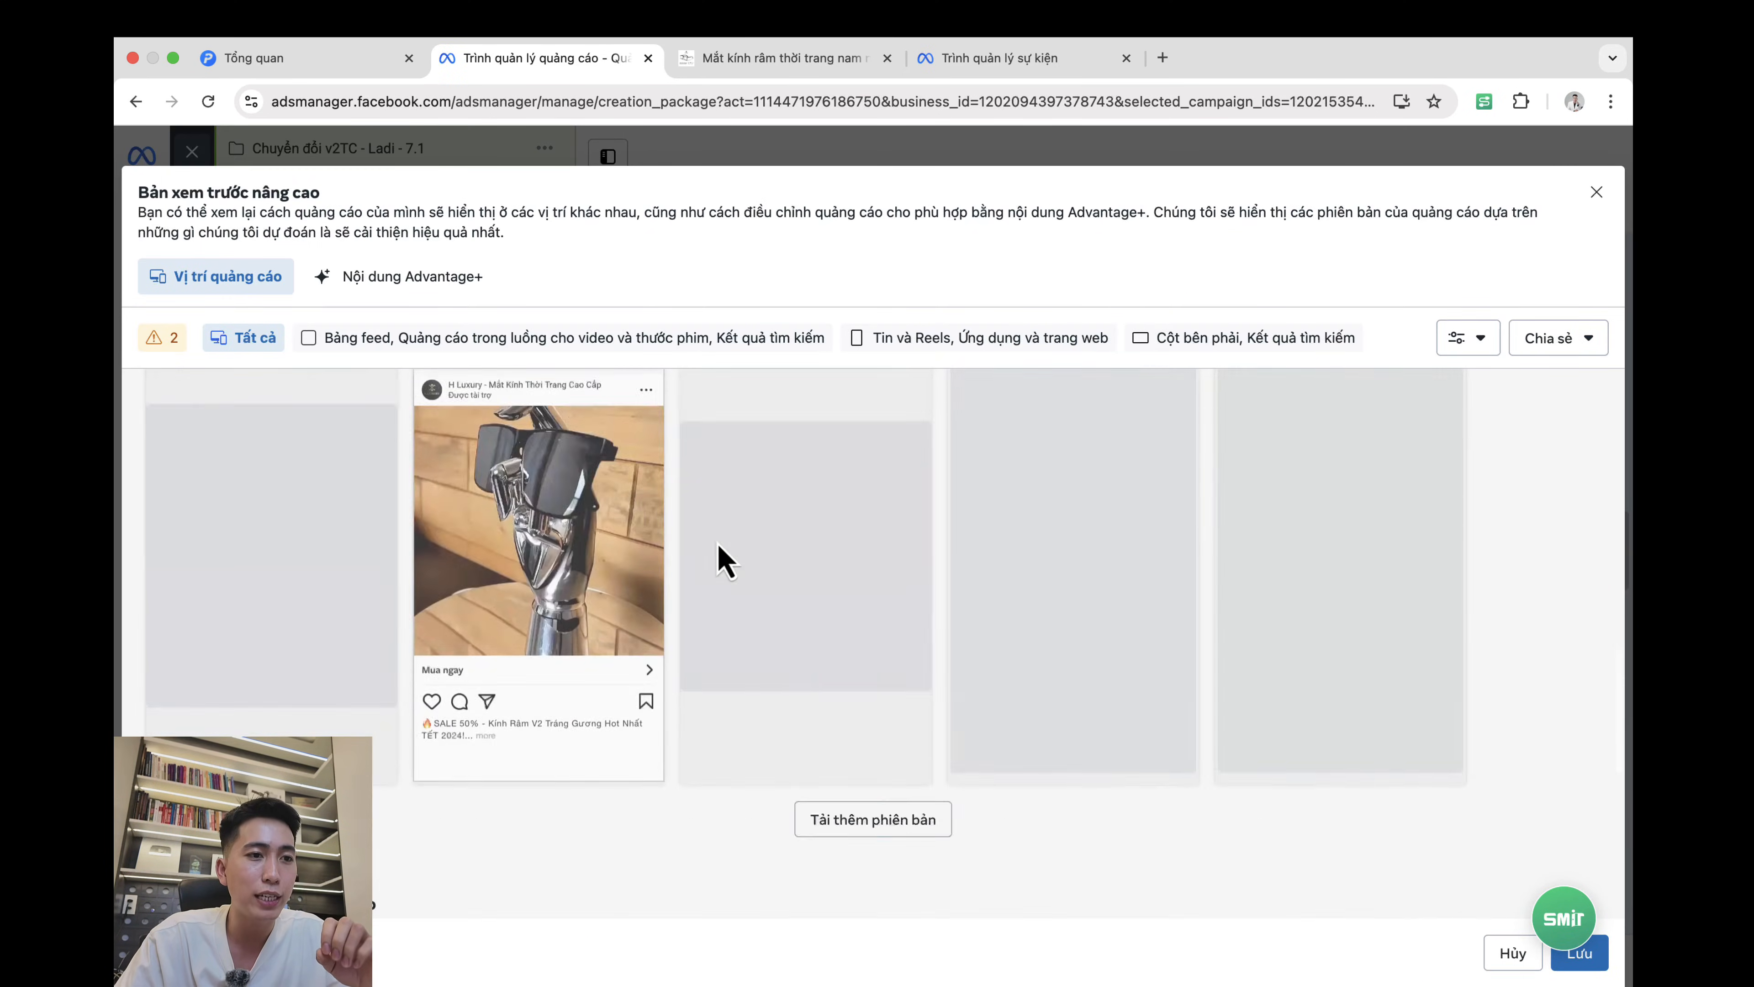
scroll(842, 710, up, 2)
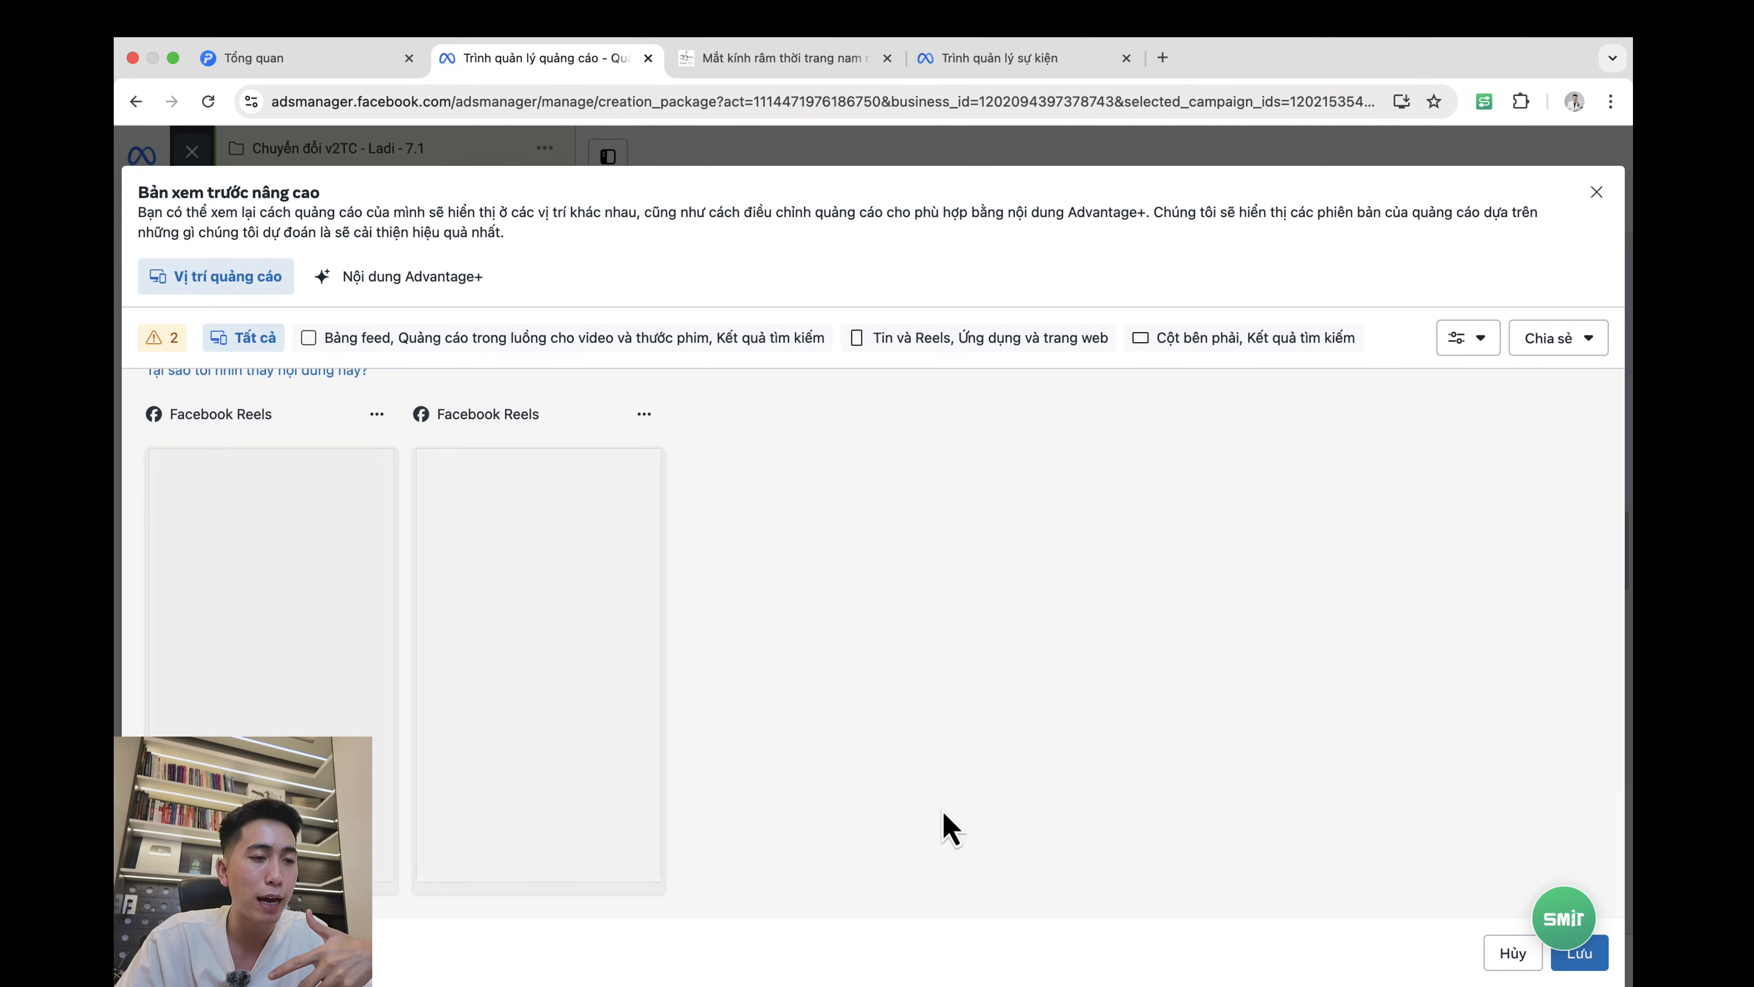
scroll(636, 698, up, 10)
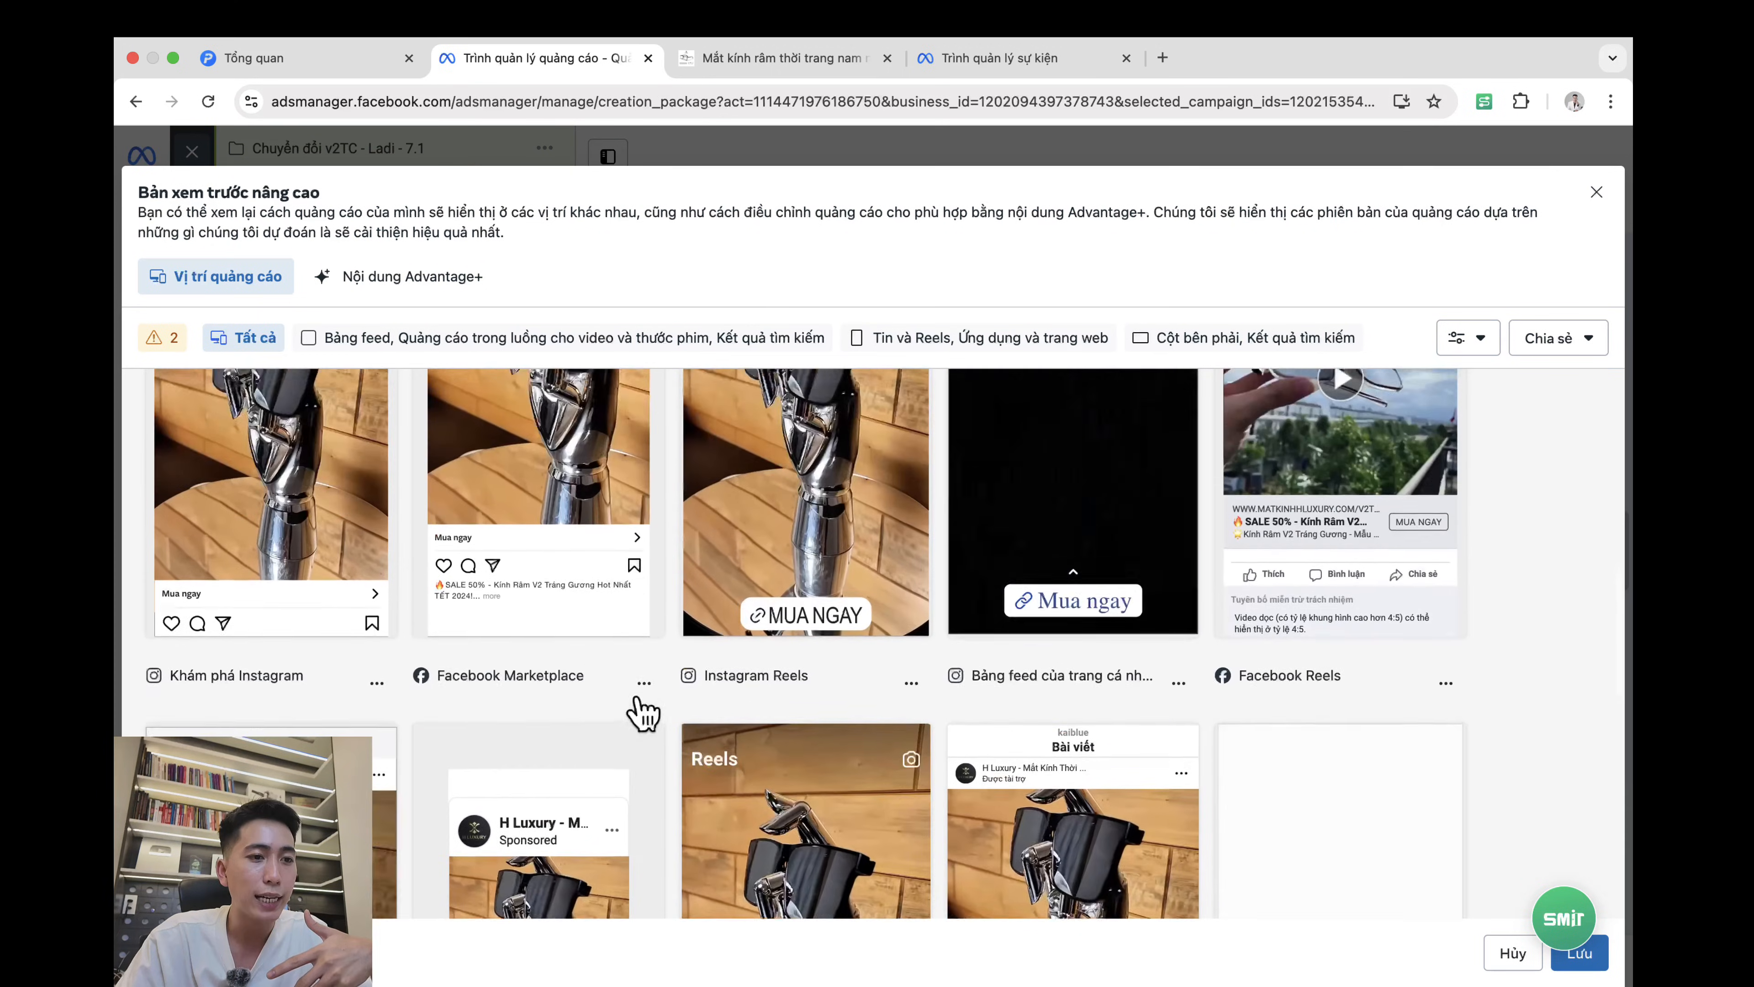
scroll(643, 711, up, 10)
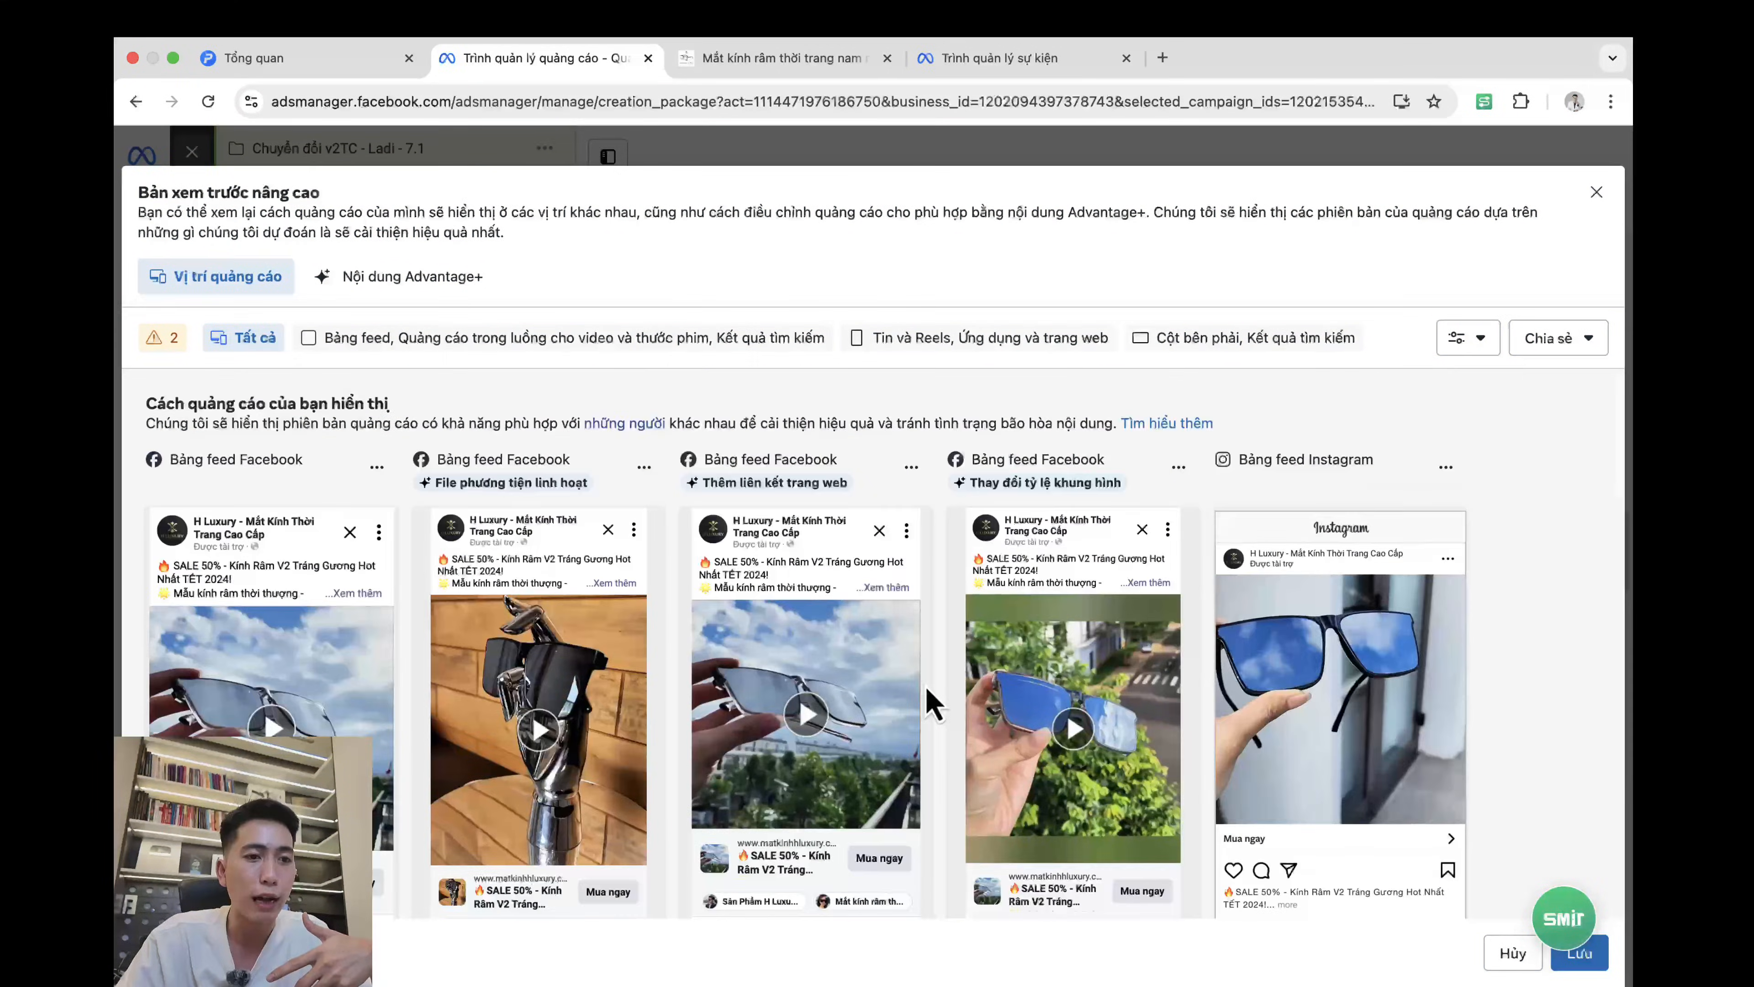
scroll(929, 701, down, 10)
scroll(638, 673, up, 5)
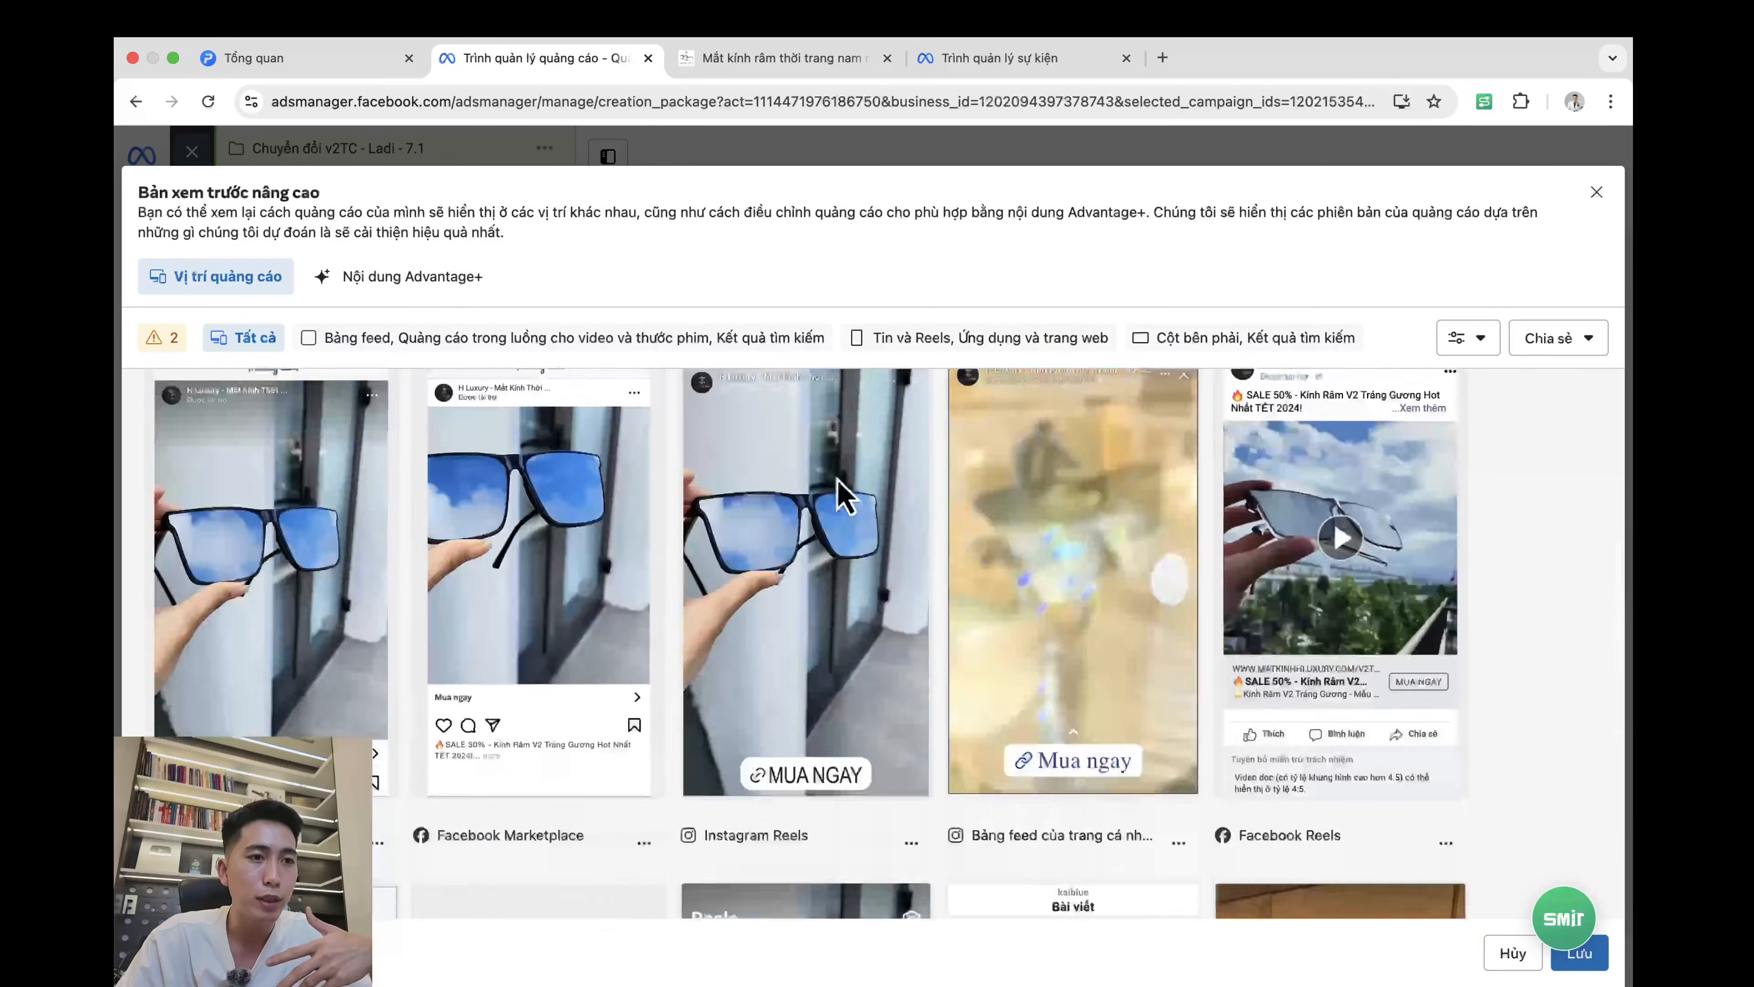
scroll(836, 480, up, 3)
Step: Preview the ad with the second, third and fourth primary text options, and close the advanced preview by saving
click(1468, 338)
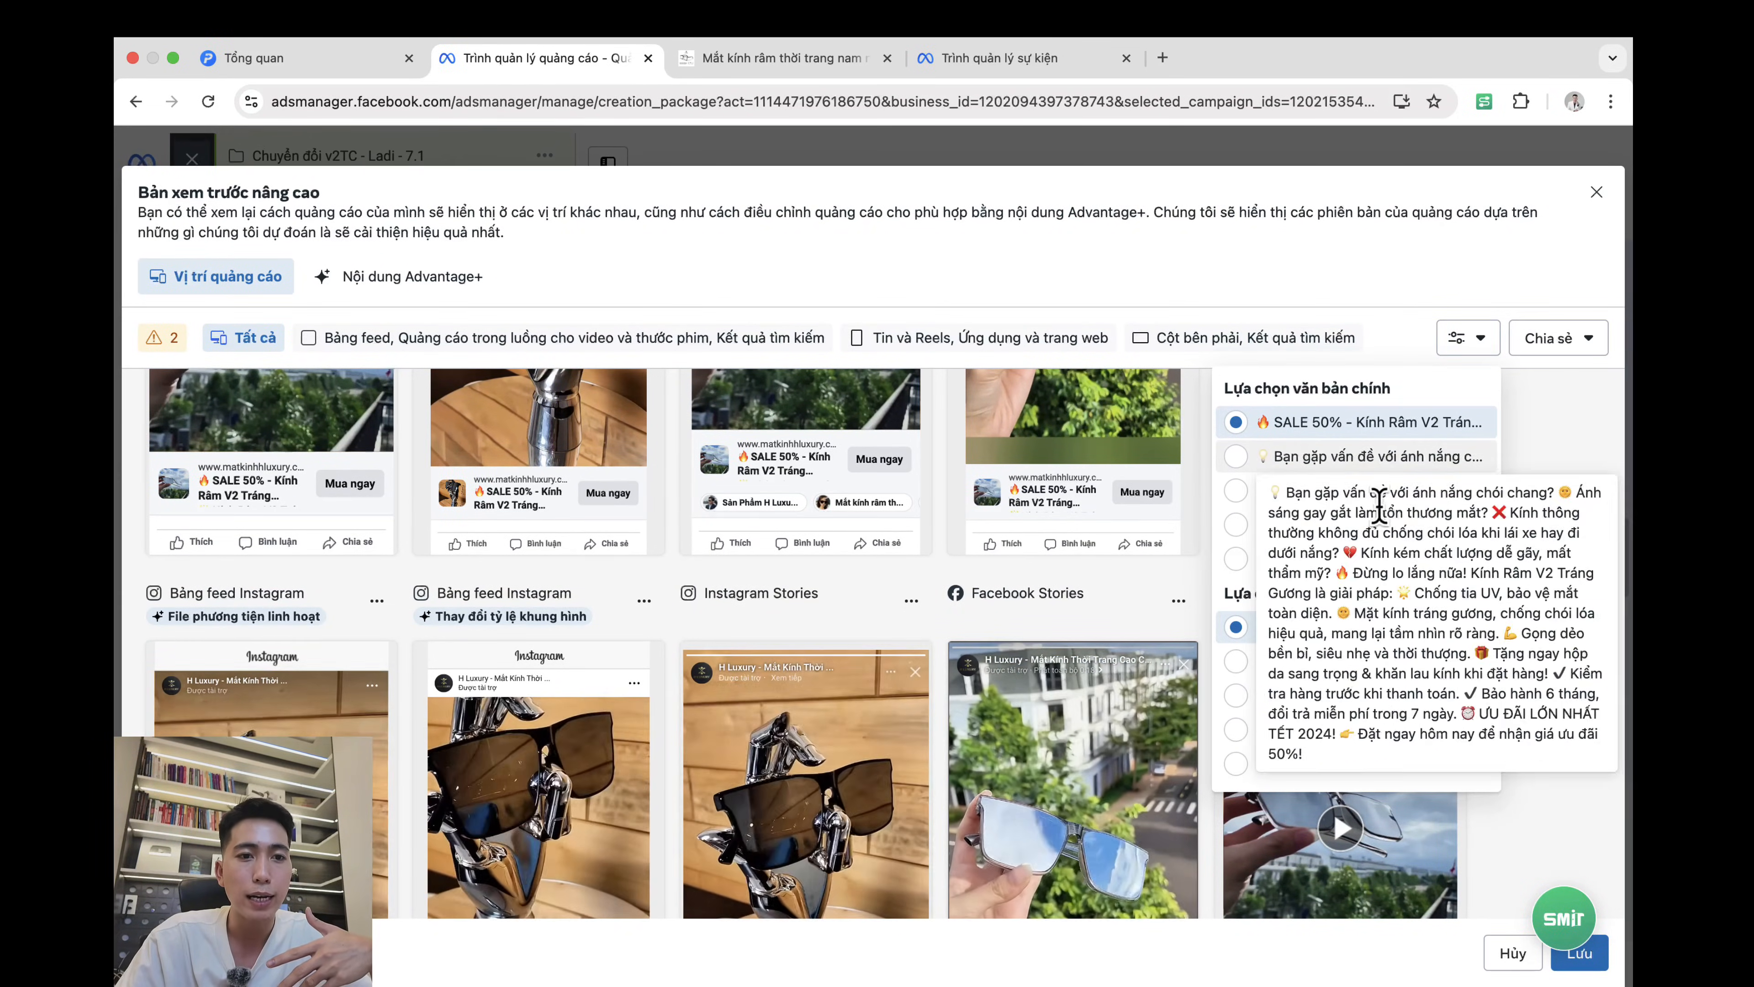
click(1388, 456)
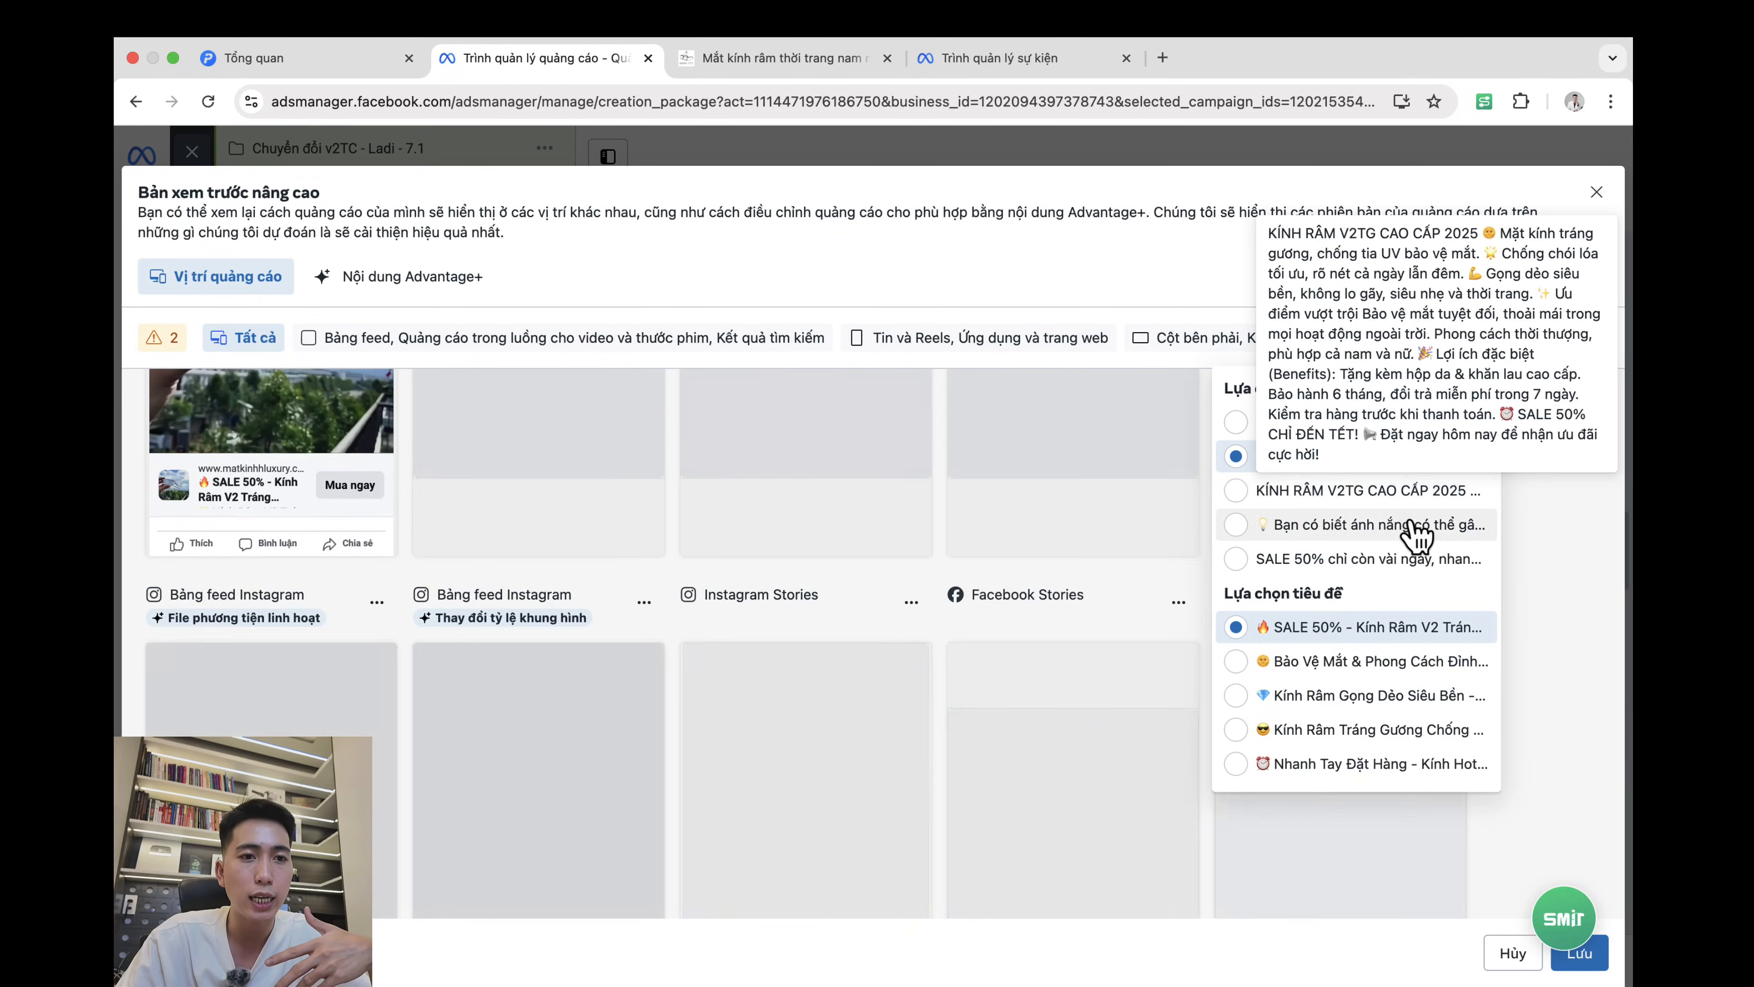
click(1346, 490)
click(1339, 528)
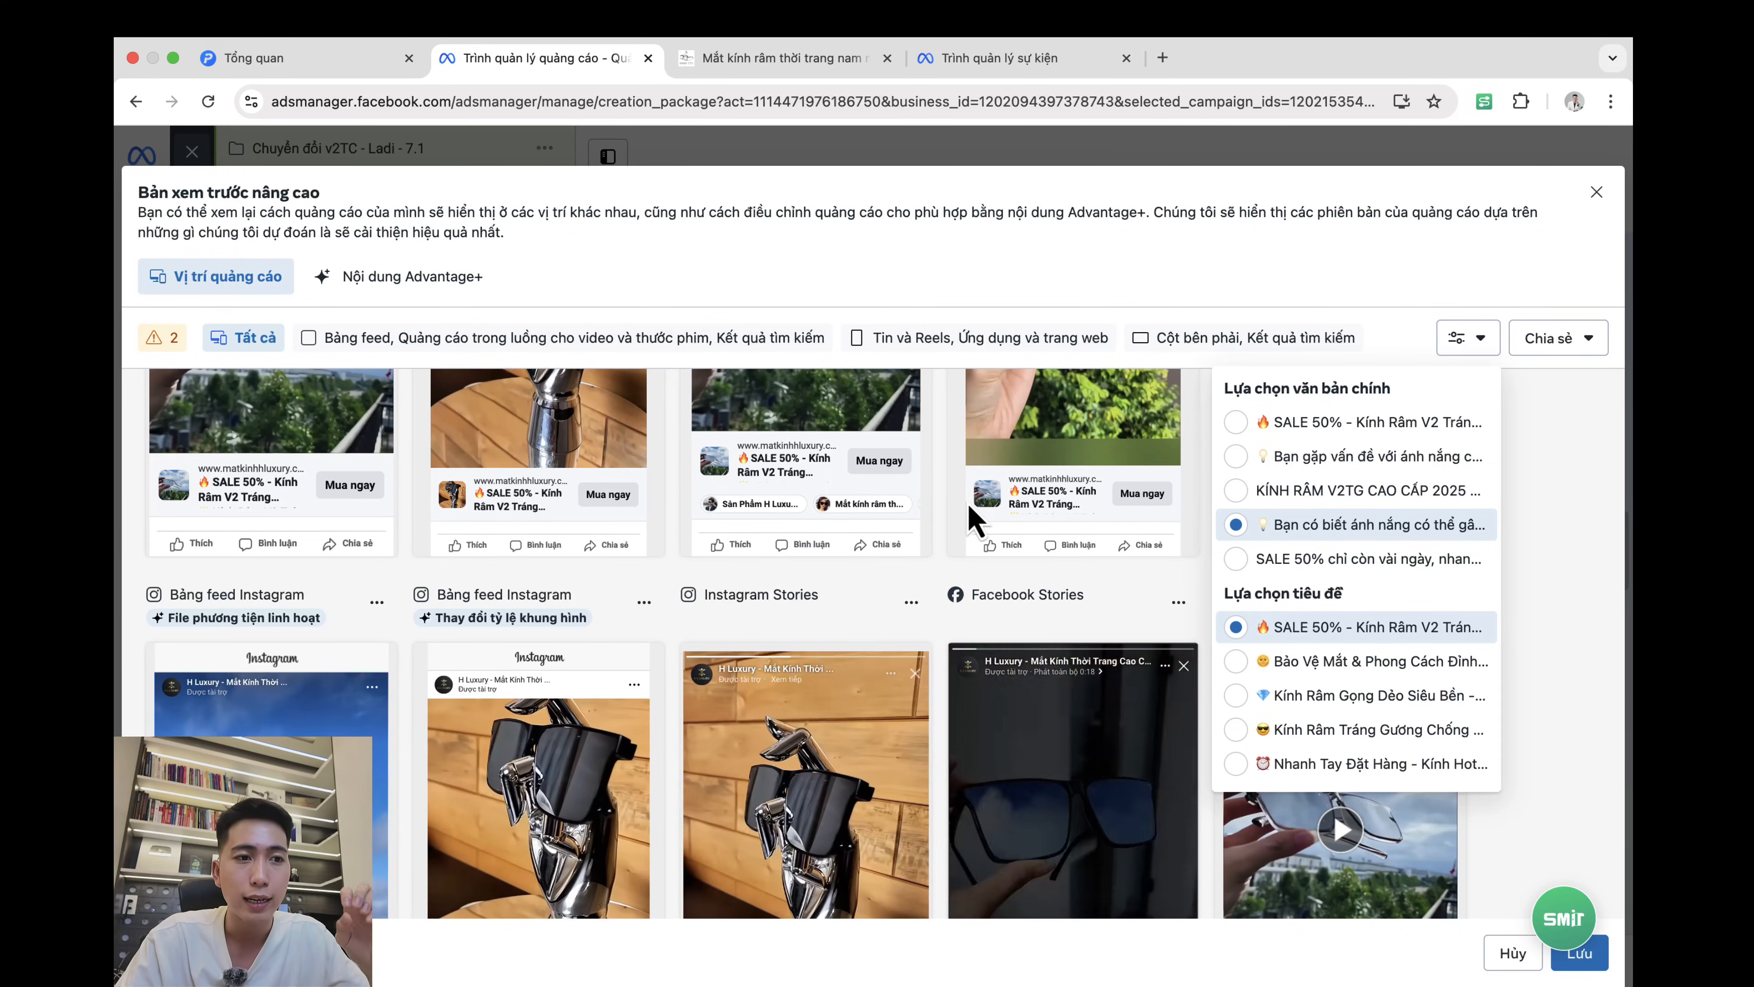
click(1271, 283)
scroll(1139, 541, up, 3)
scroll(1150, 546, up, 2)
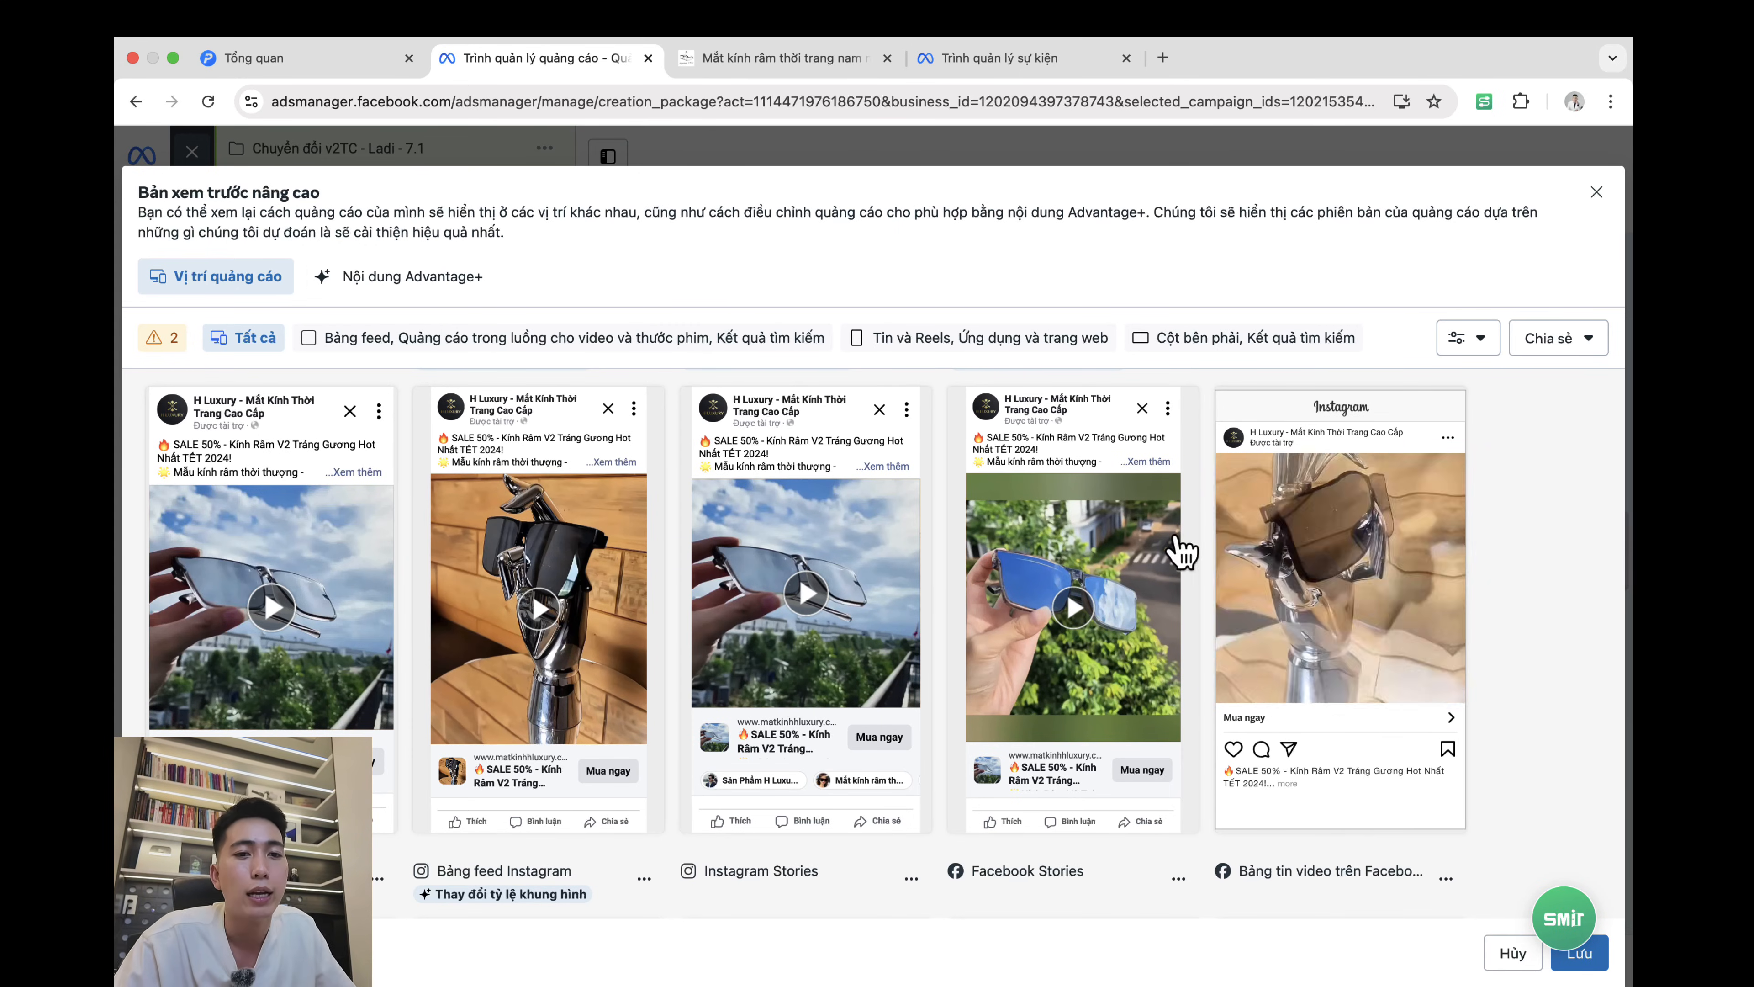
click(1606, 951)
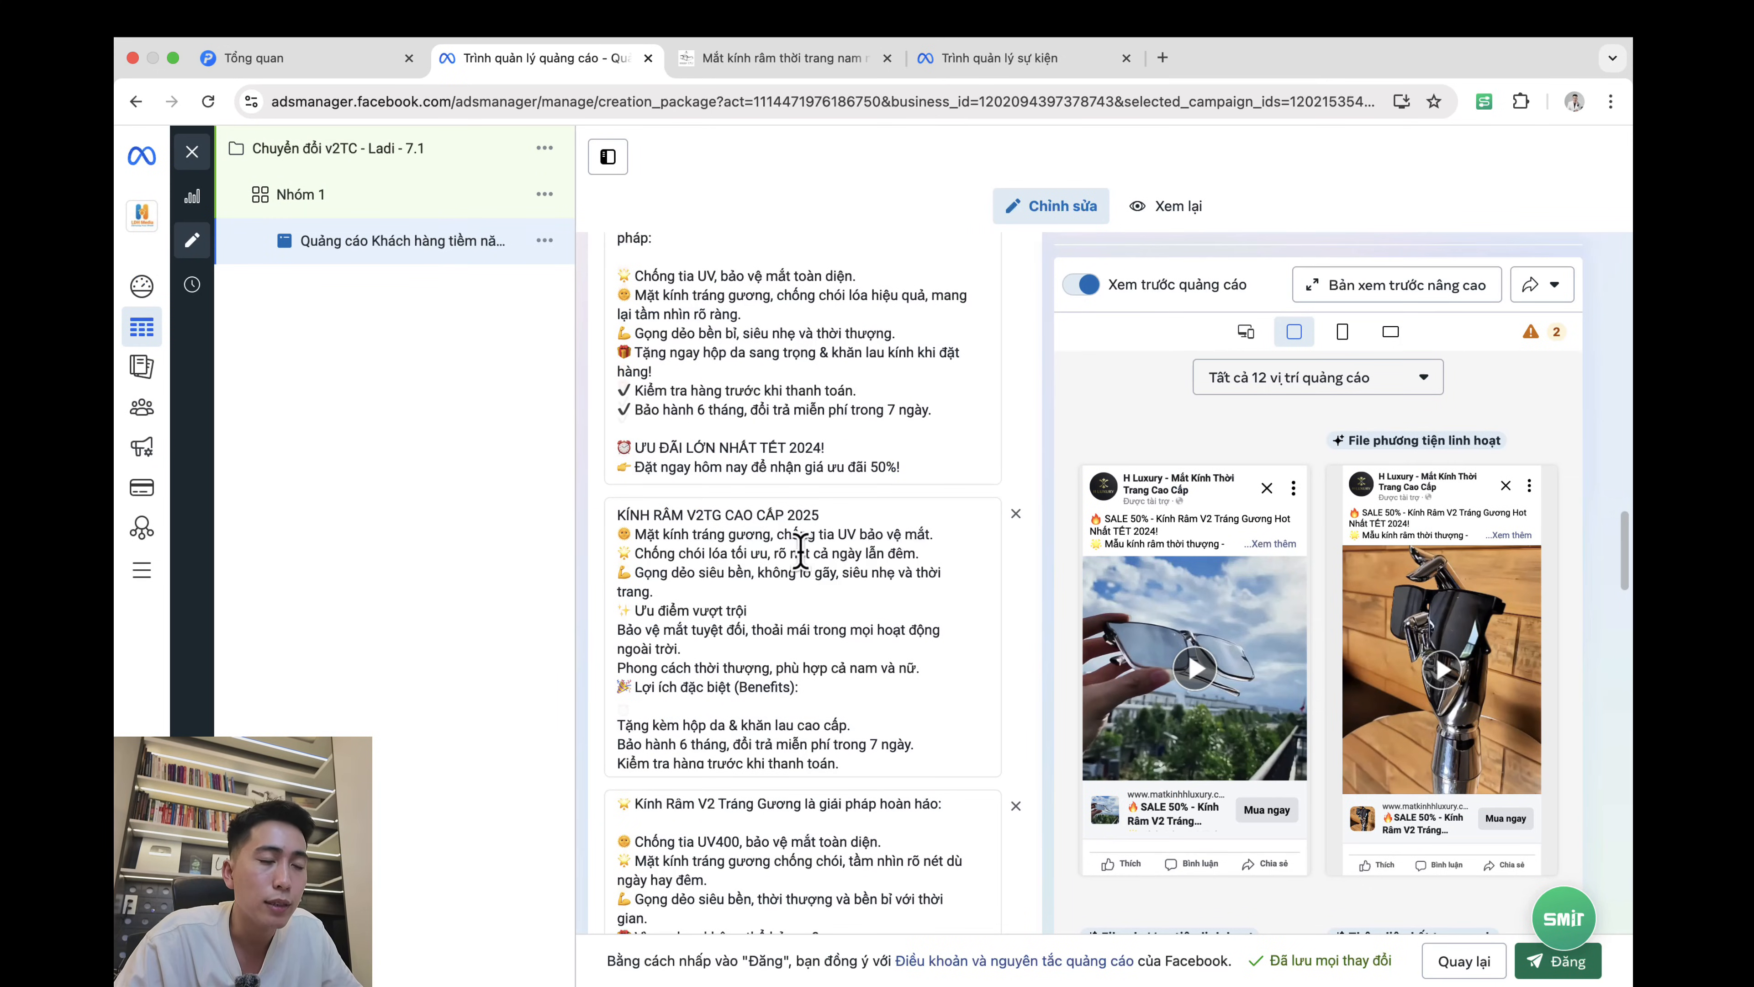
Step: Make a quick duplicate of the ad set "Nhóm 1" together with its ad
scroll(773, 553, up, 3)
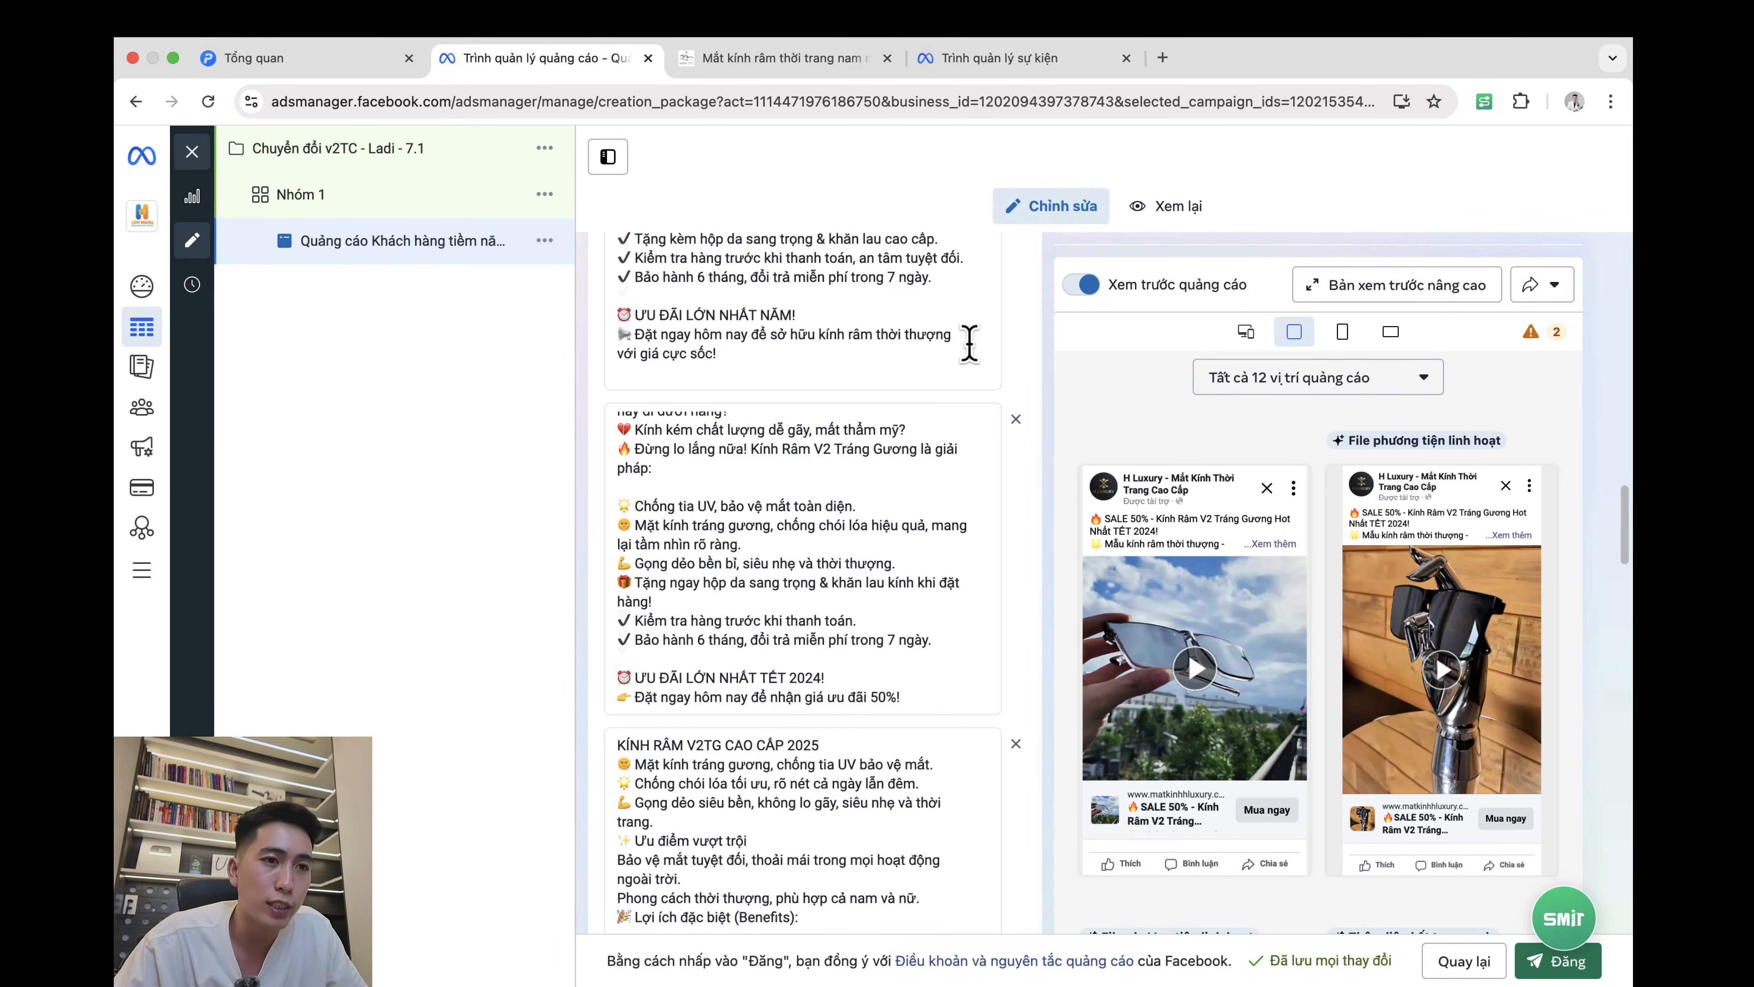
click(547, 197)
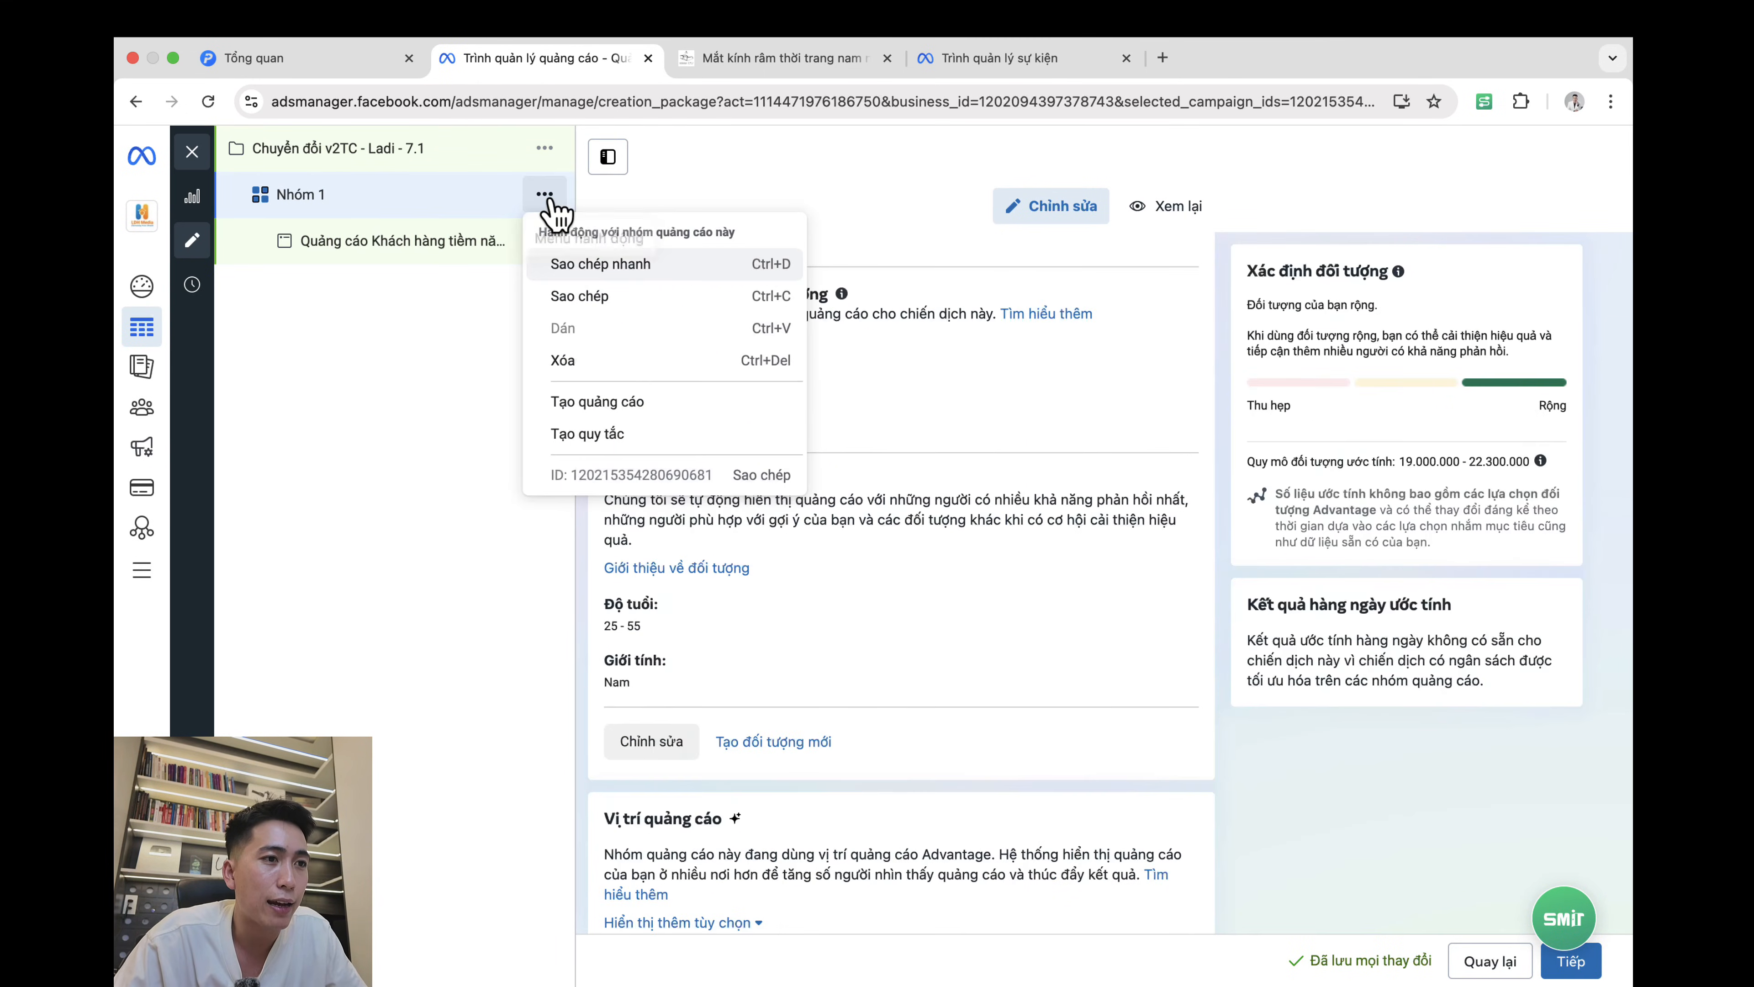
click(642, 270)
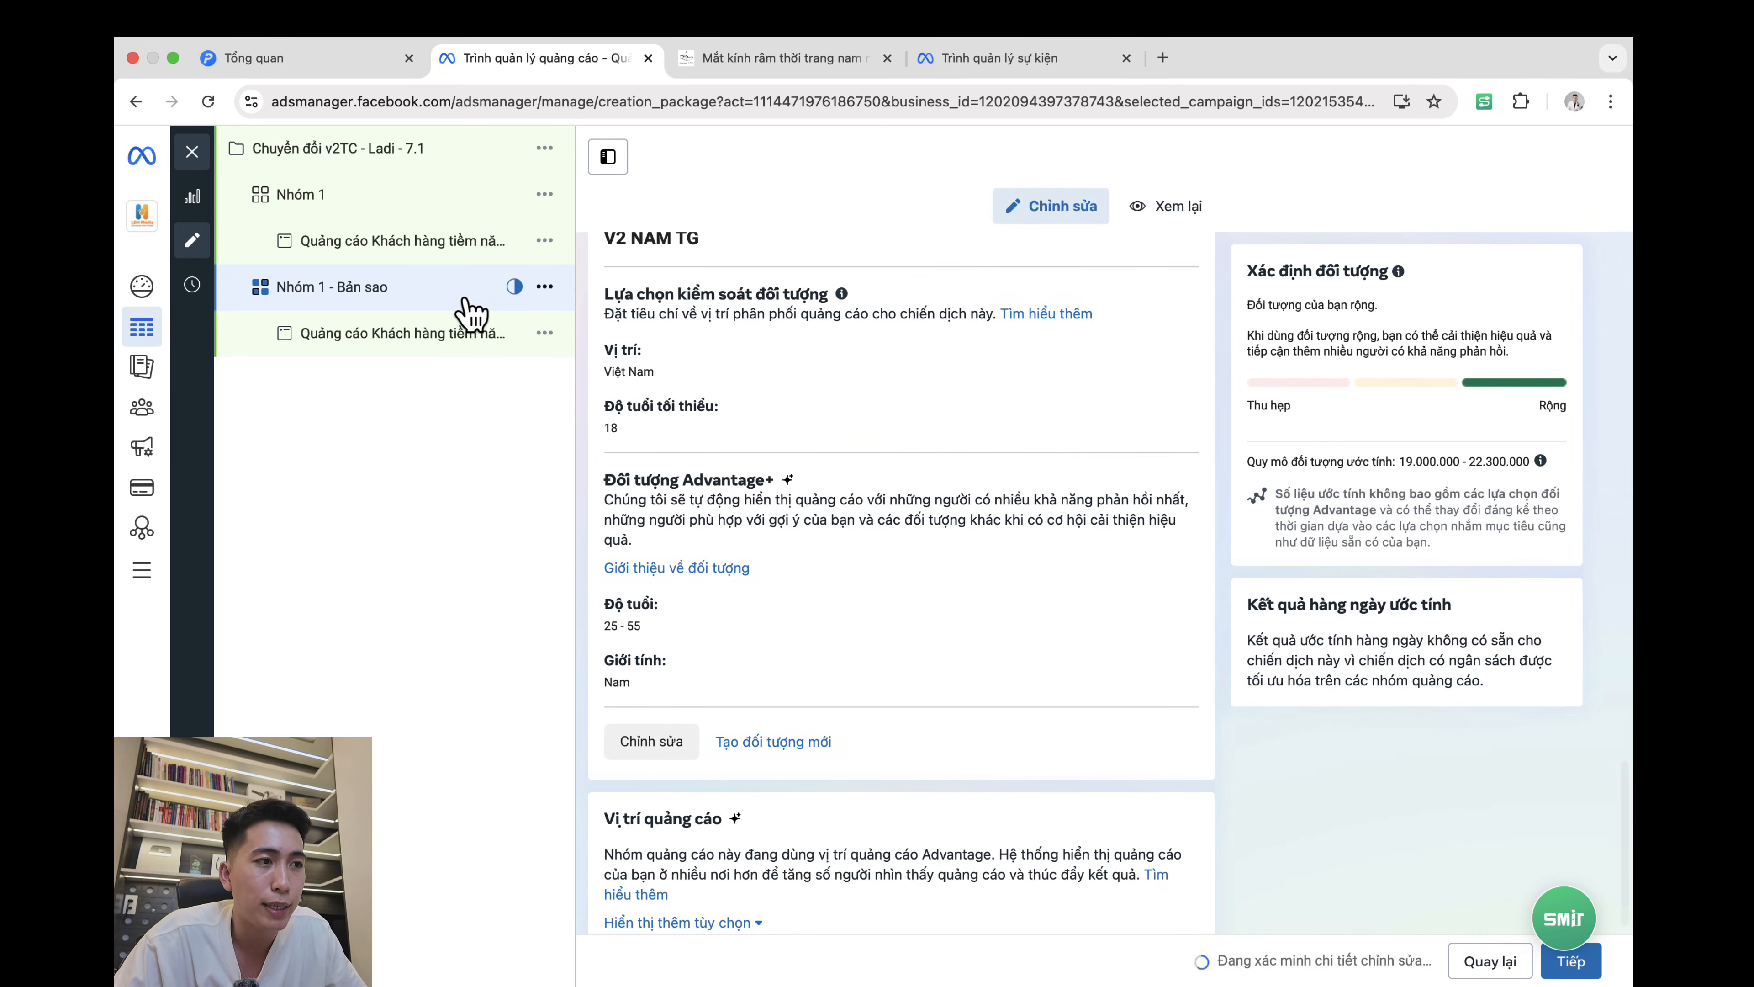
Step: Remove the current video from the ad in the original ad set "Nhóm 1"
click(461, 256)
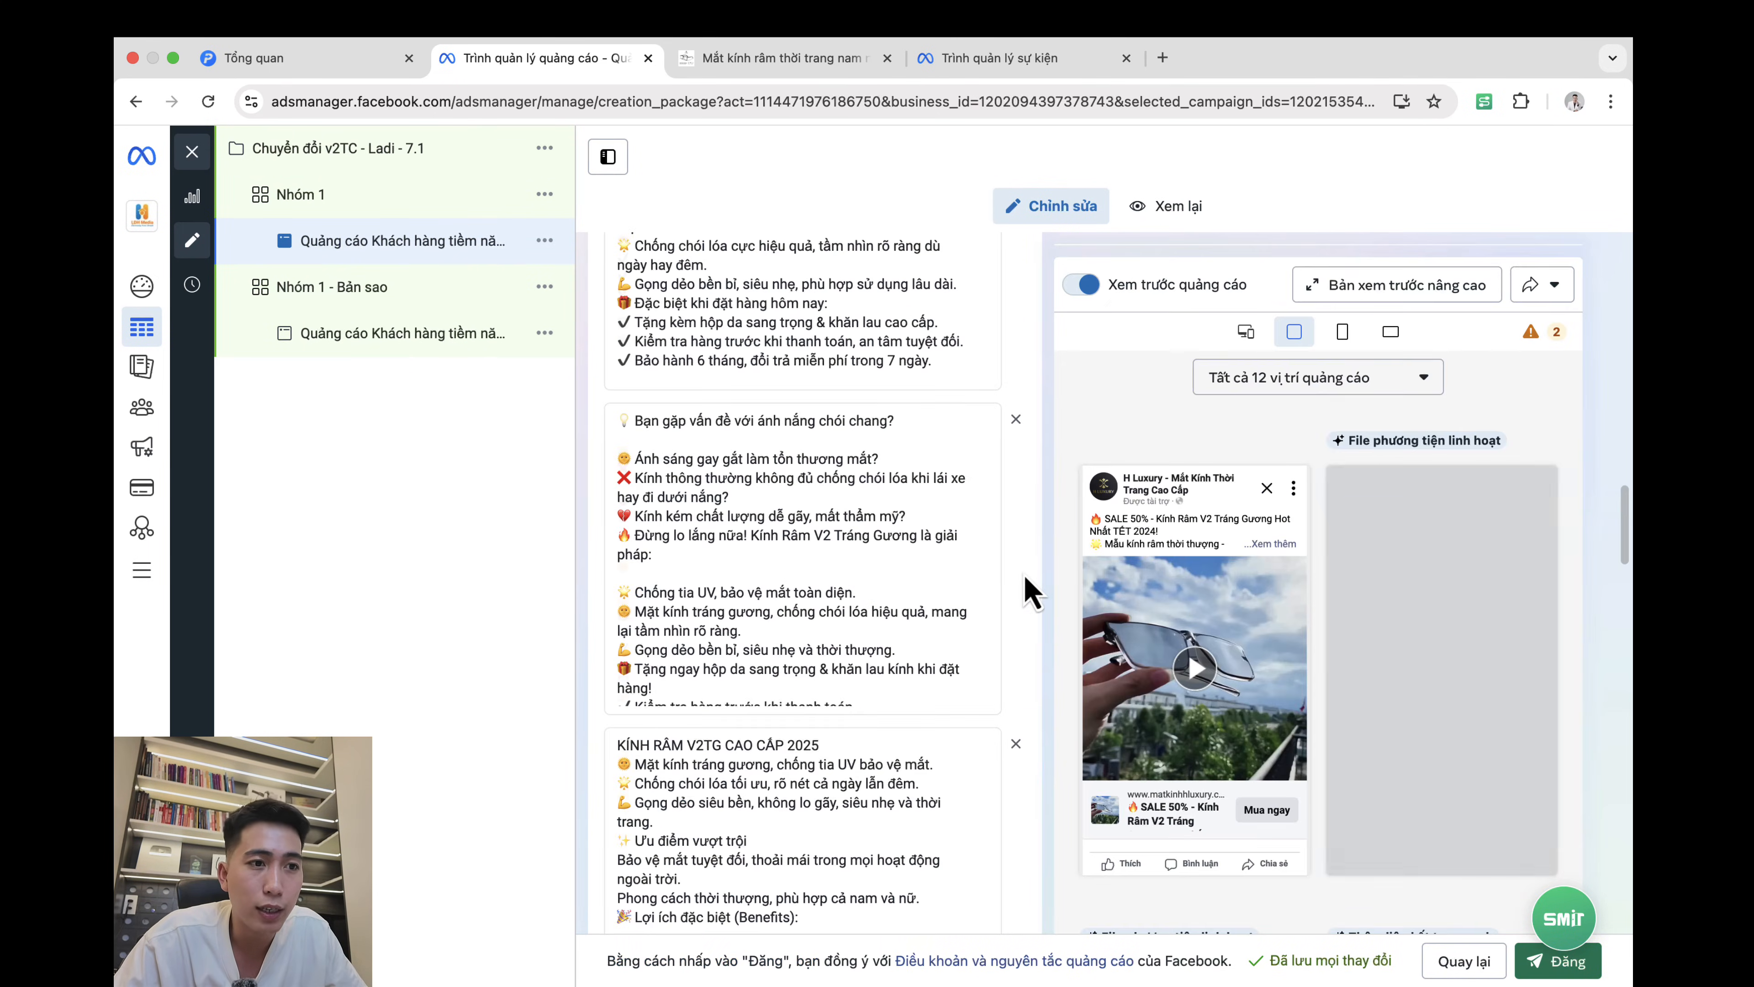
scroll(1022, 601, up, 10)
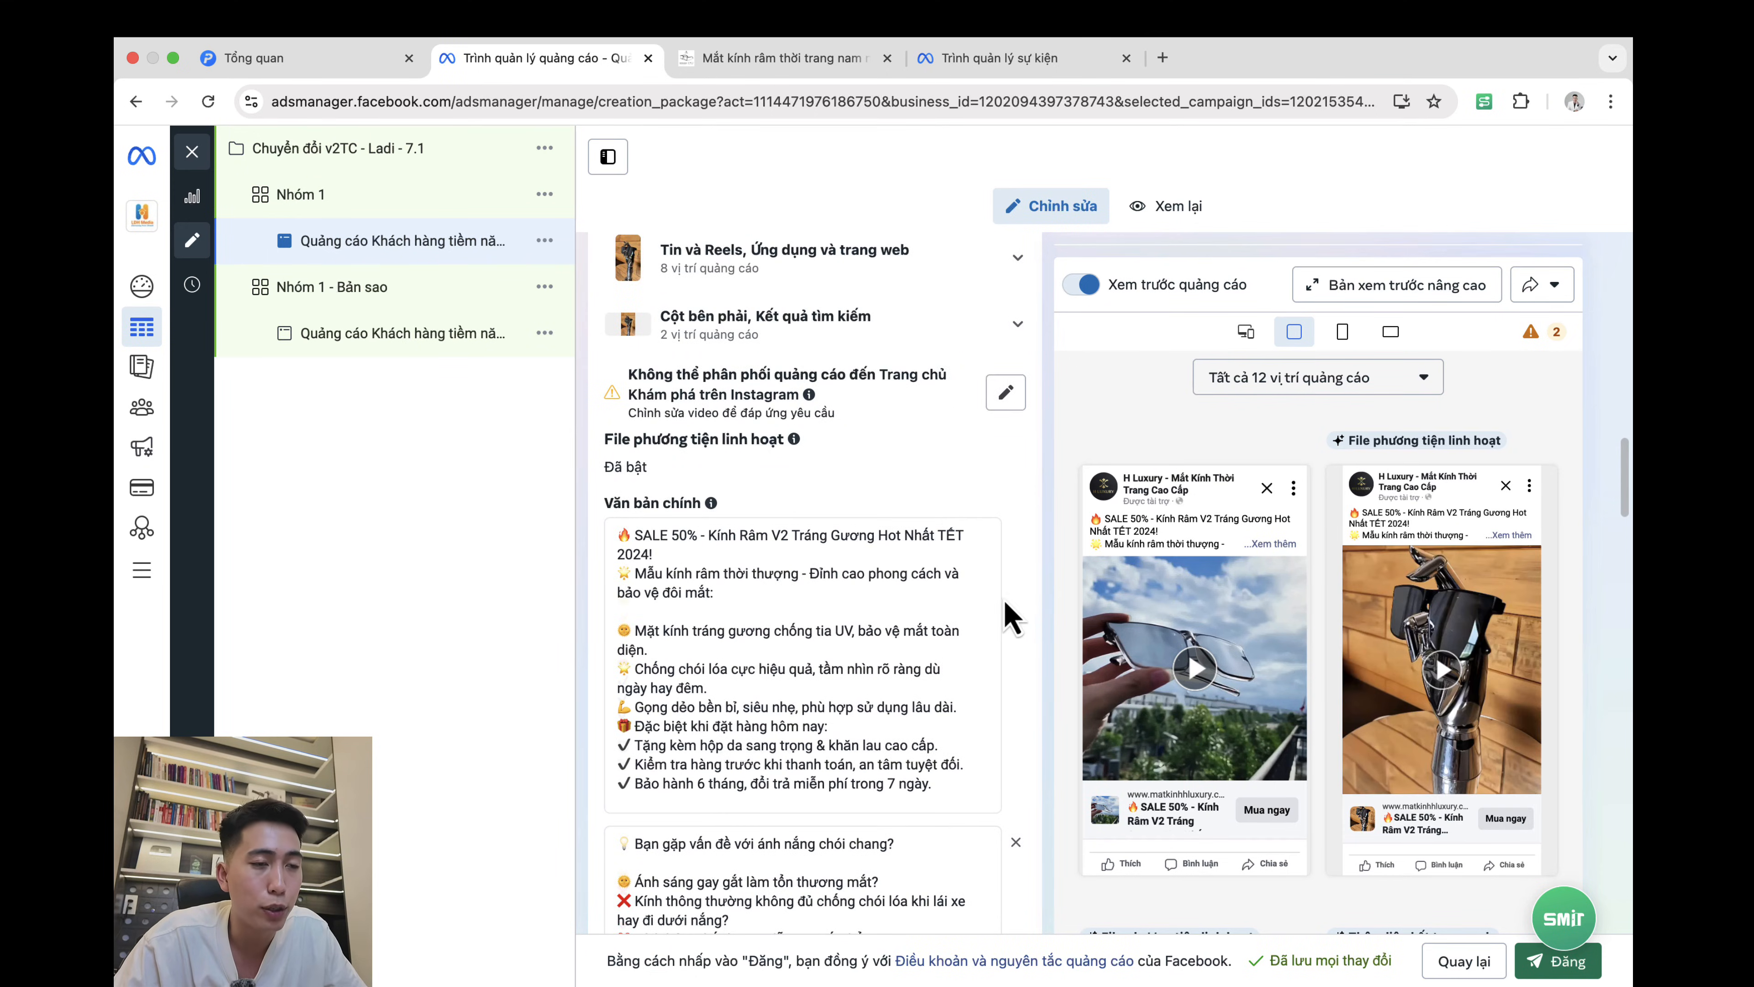
click(1007, 726)
scroll(898, 608, down, 5)
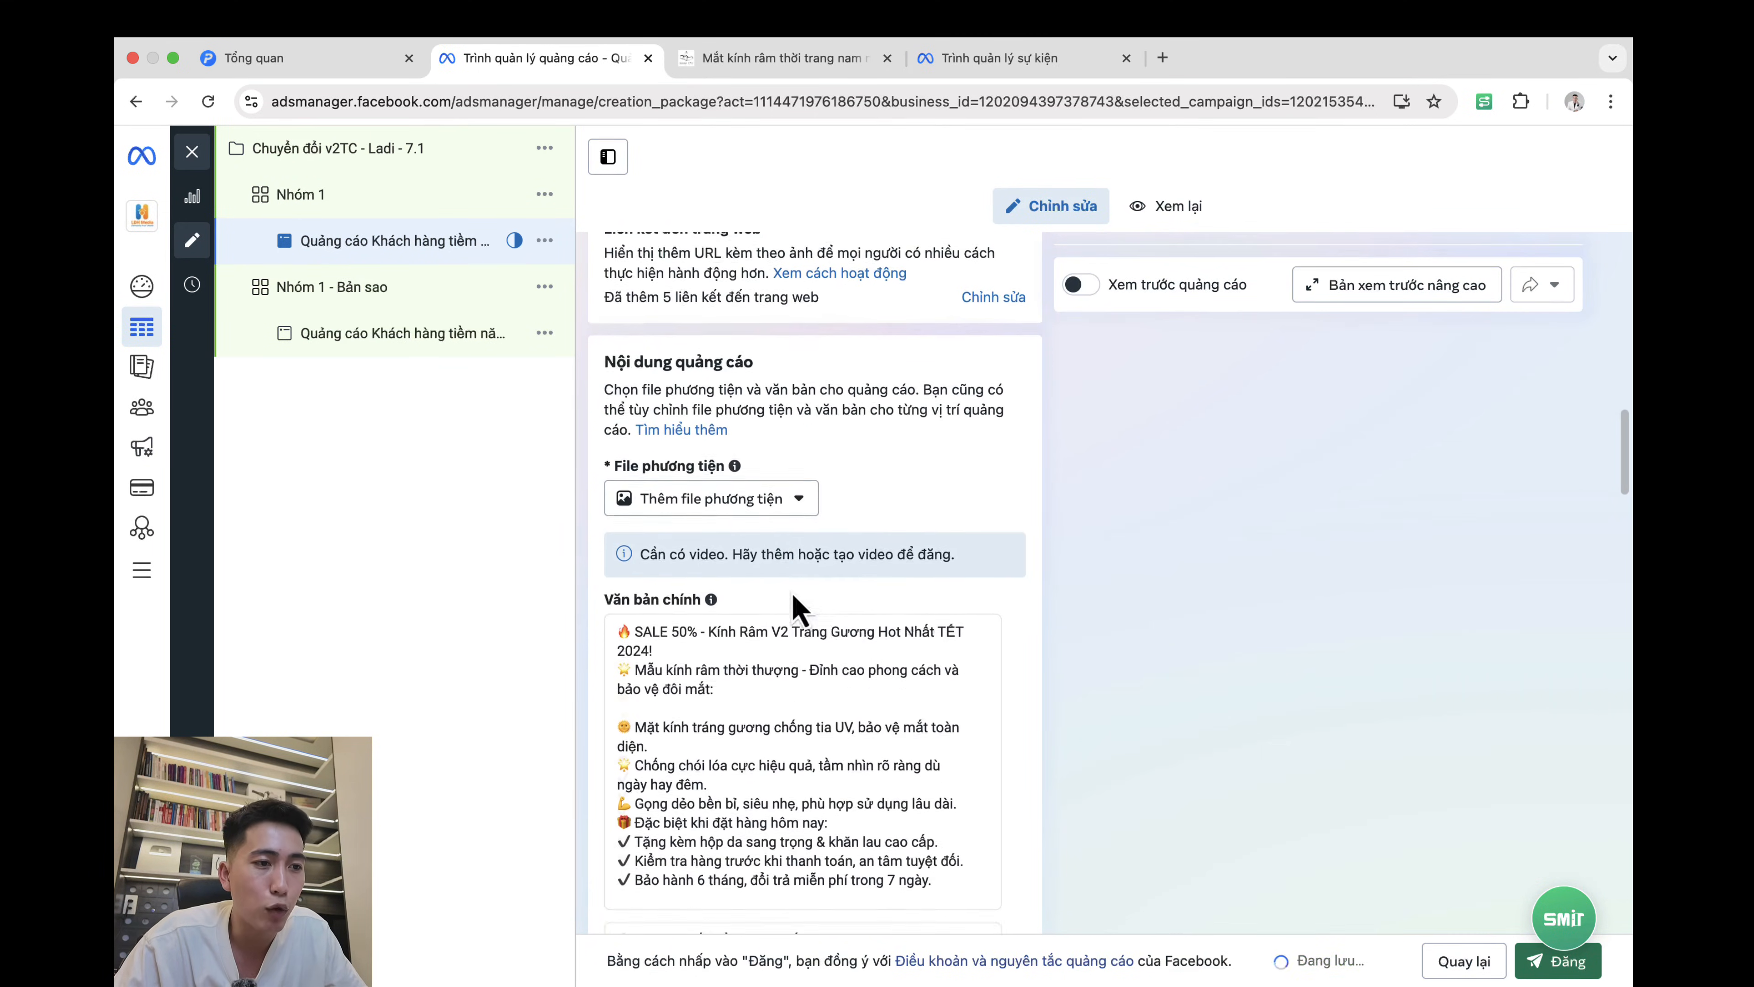
Step: Start adding a replacement video to the ad, using "Video trên Trang" as the media source
click(771, 487)
click(705, 562)
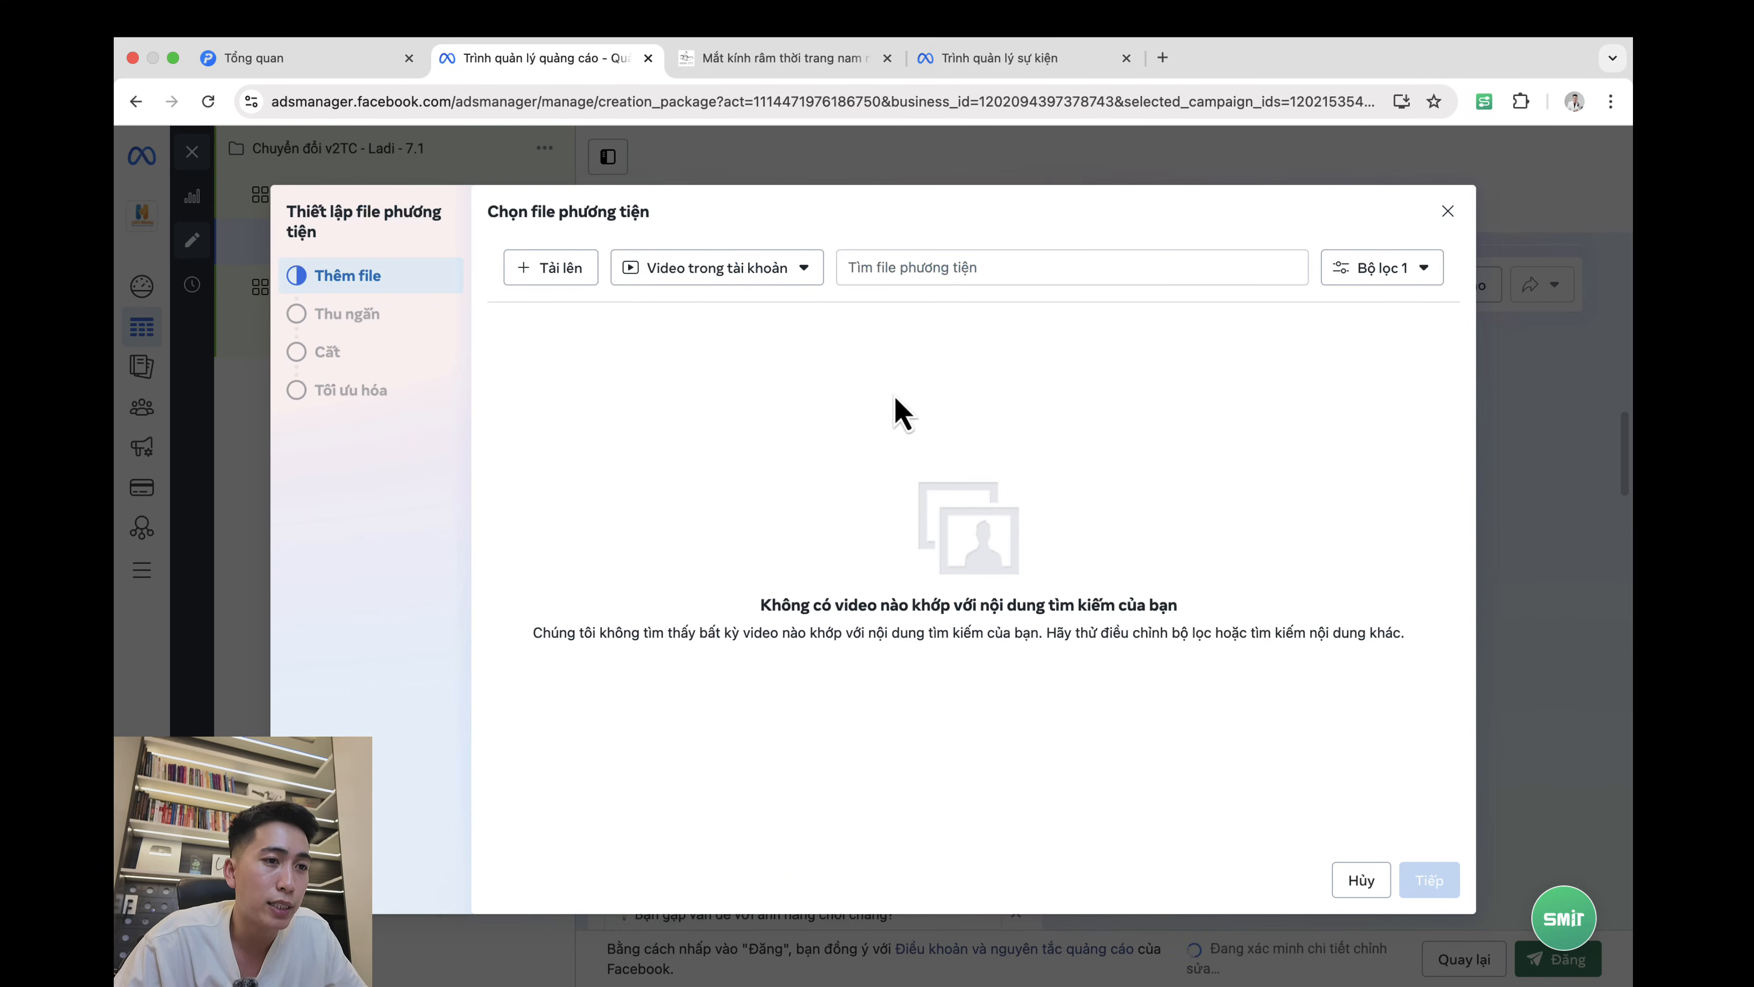
click(756, 277)
click(760, 442)
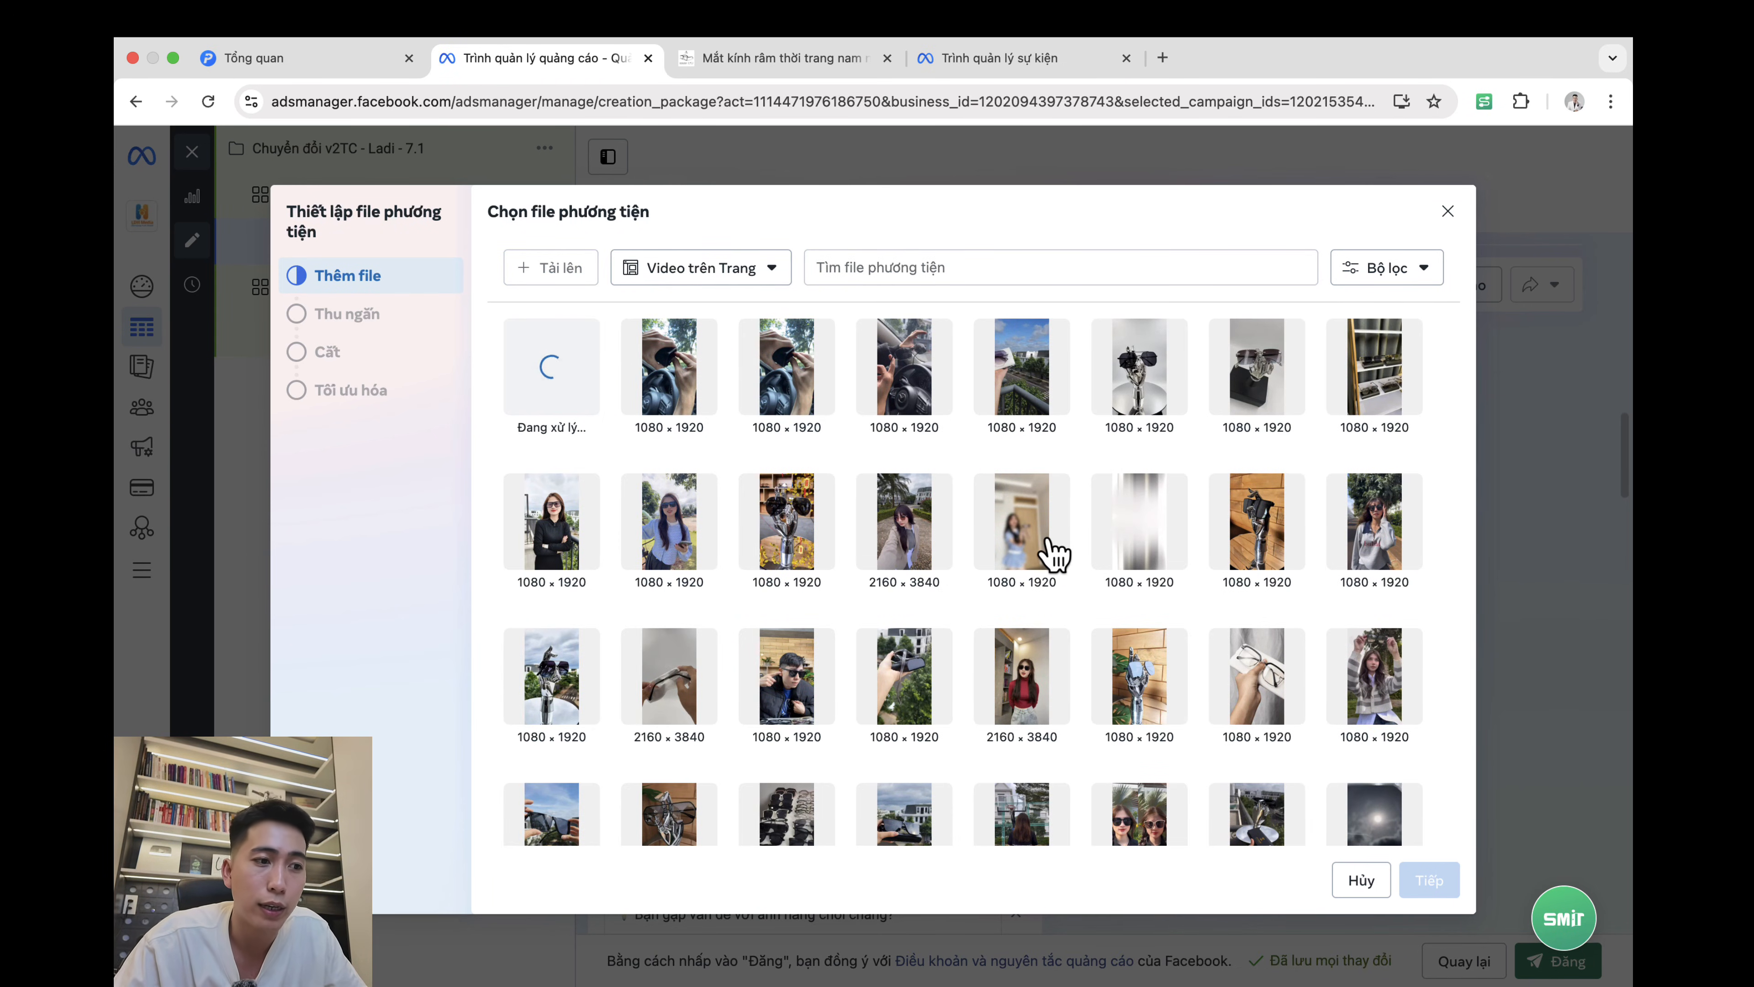
Step: Choose the 1080 × 1920 Page video whose thumbnail shows mirrored sunglasses held up against a dark background
scroll(1053, 553, down, 3)
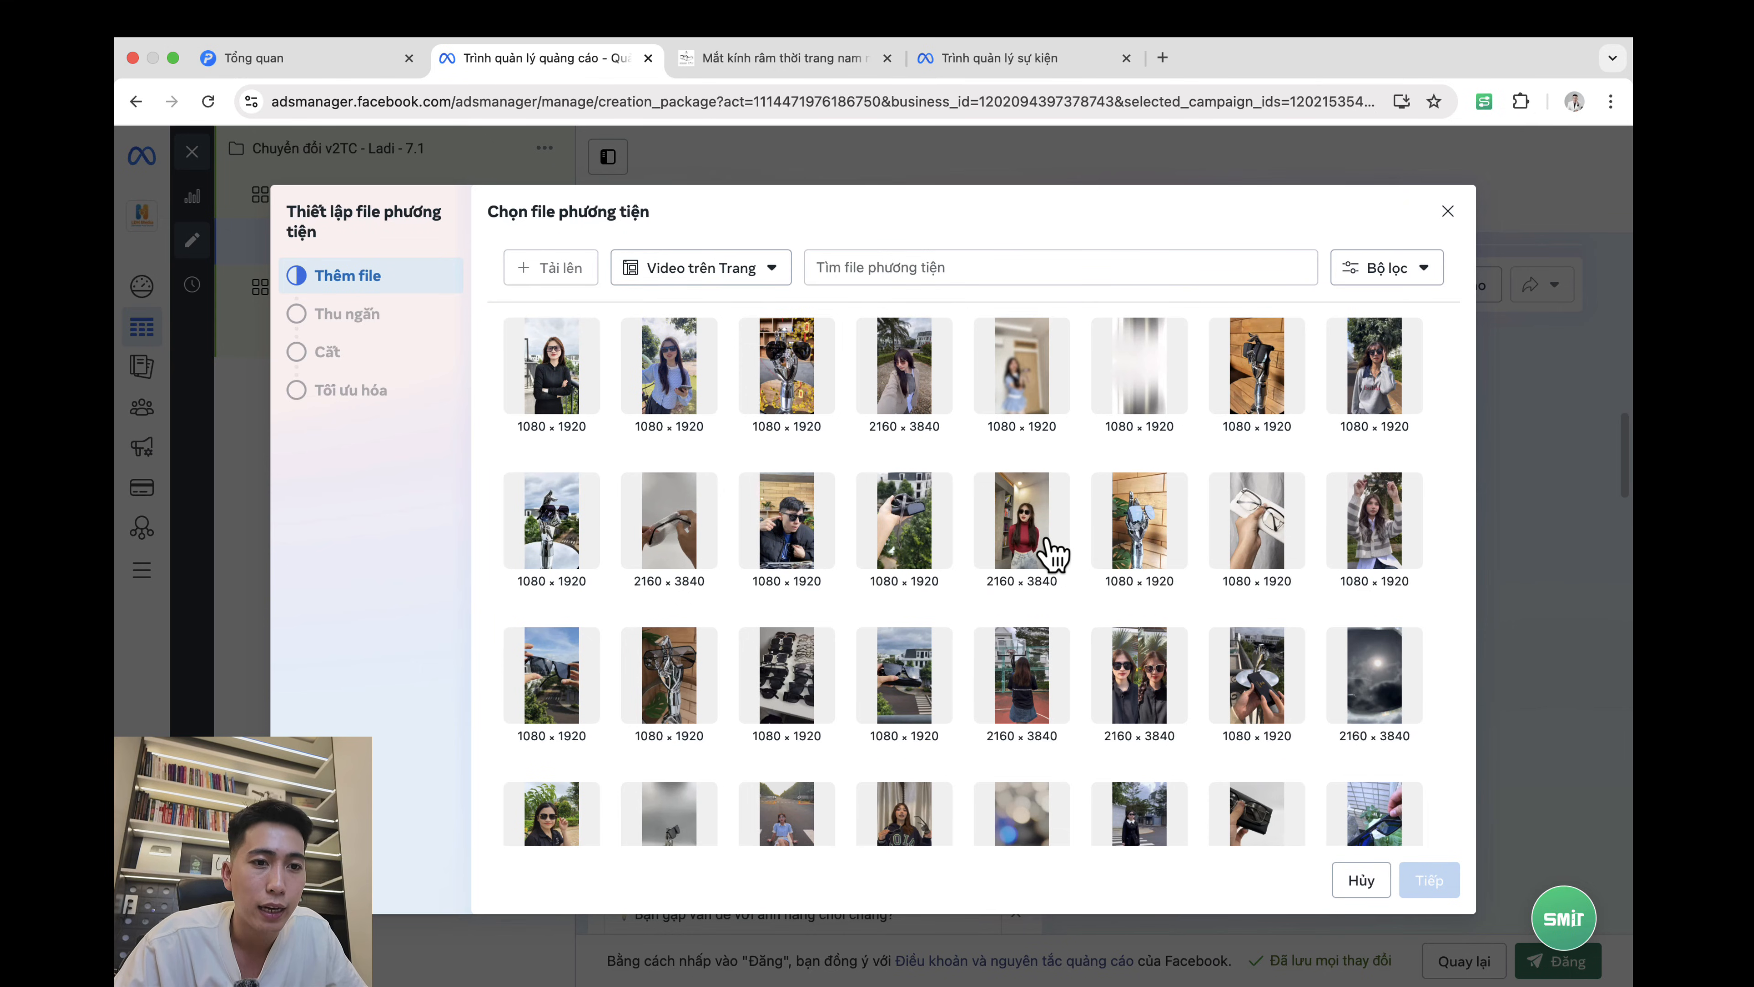
scroll(1046, 542, down, 4)
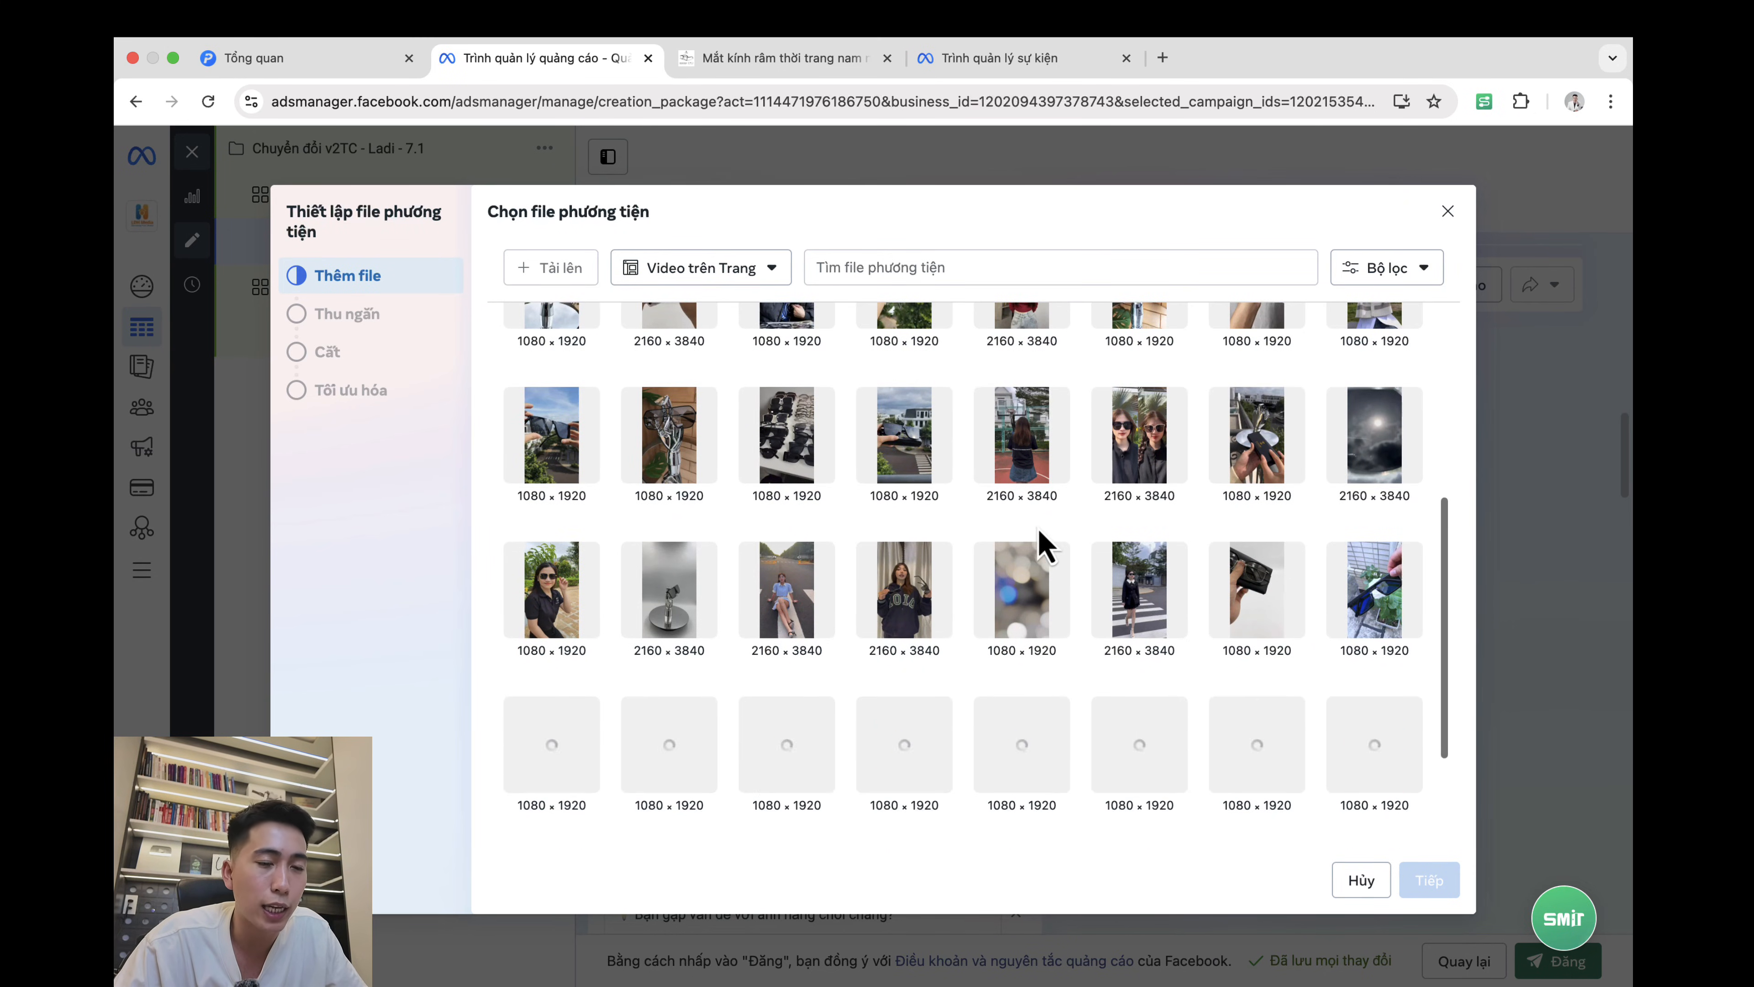
scroll(1051, 549, down, 3)
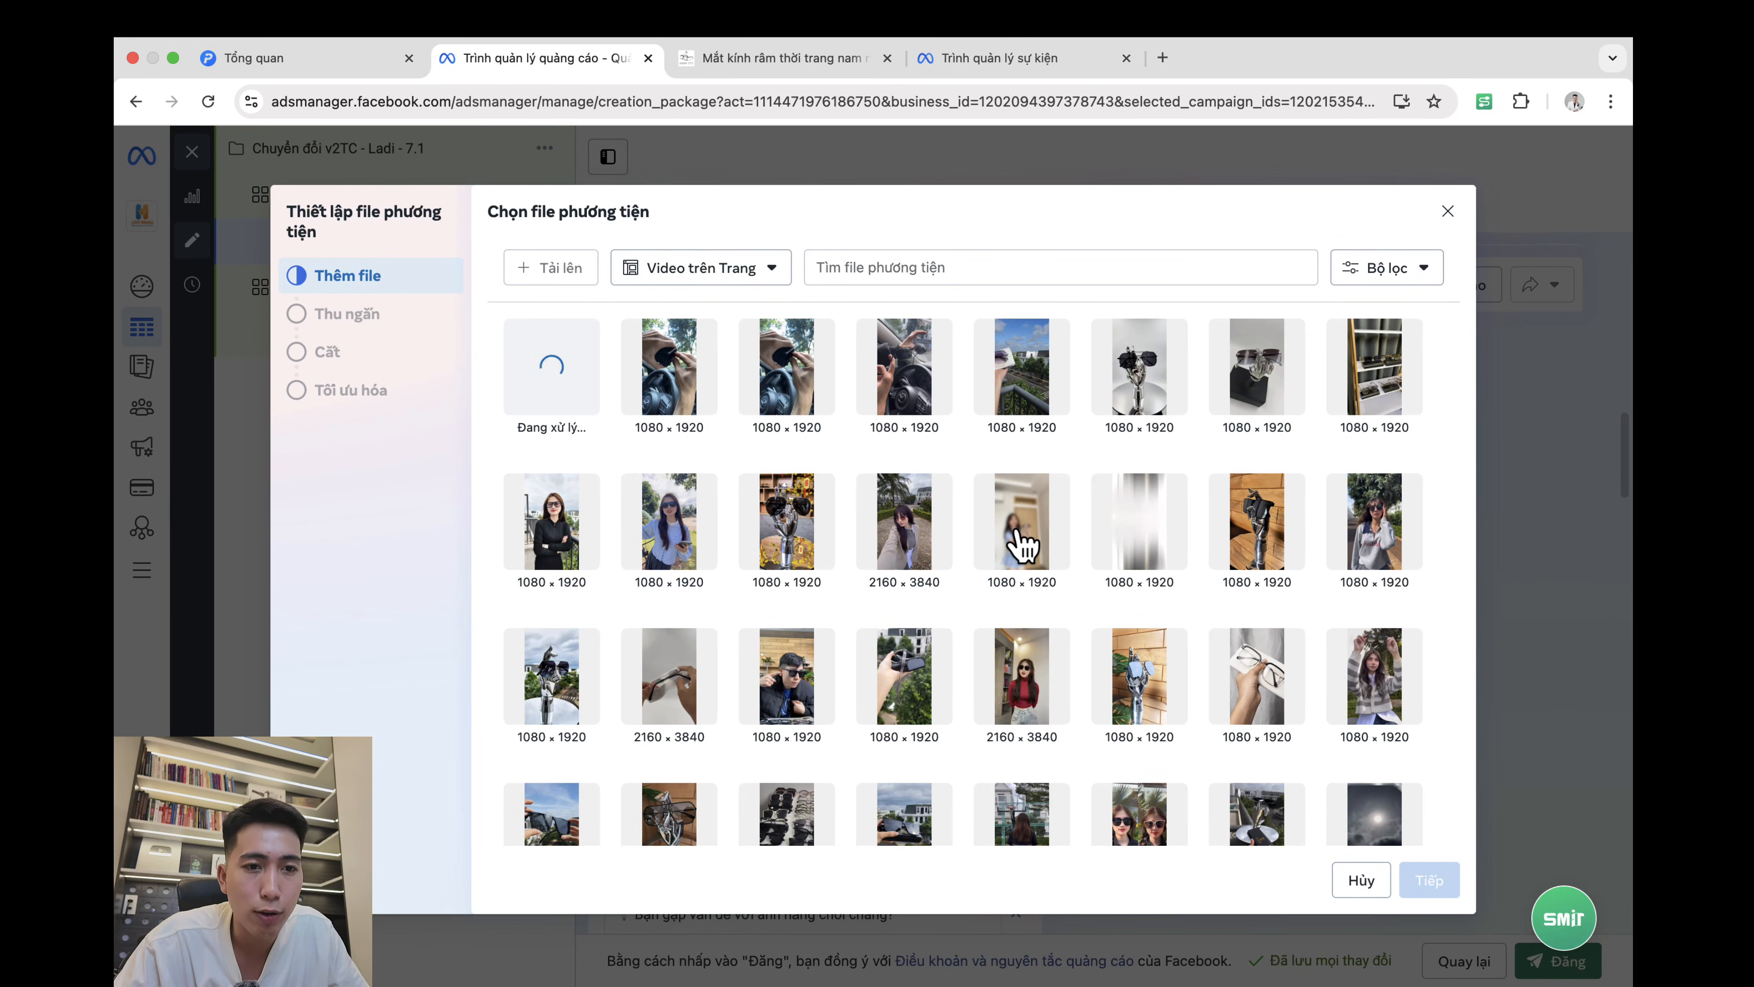
scroll(1024, 546, down, 5)
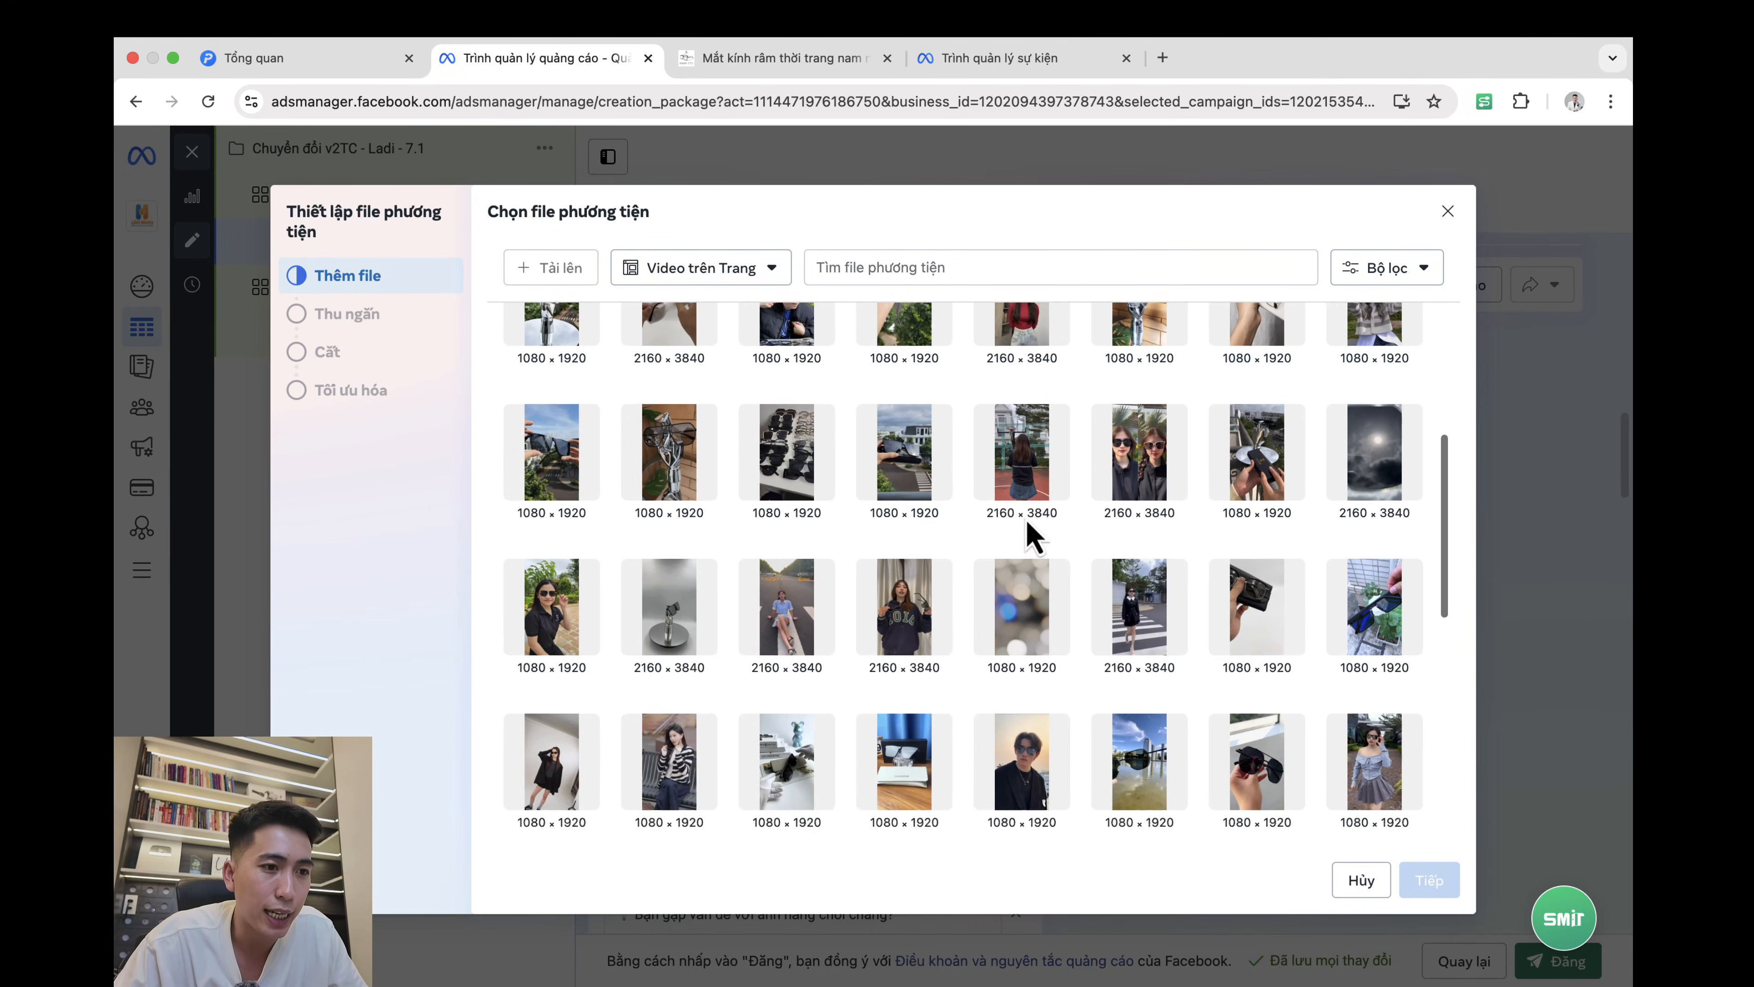
scroll(1031, 535, down, 1)
scroll(1032, 539, up, 5)
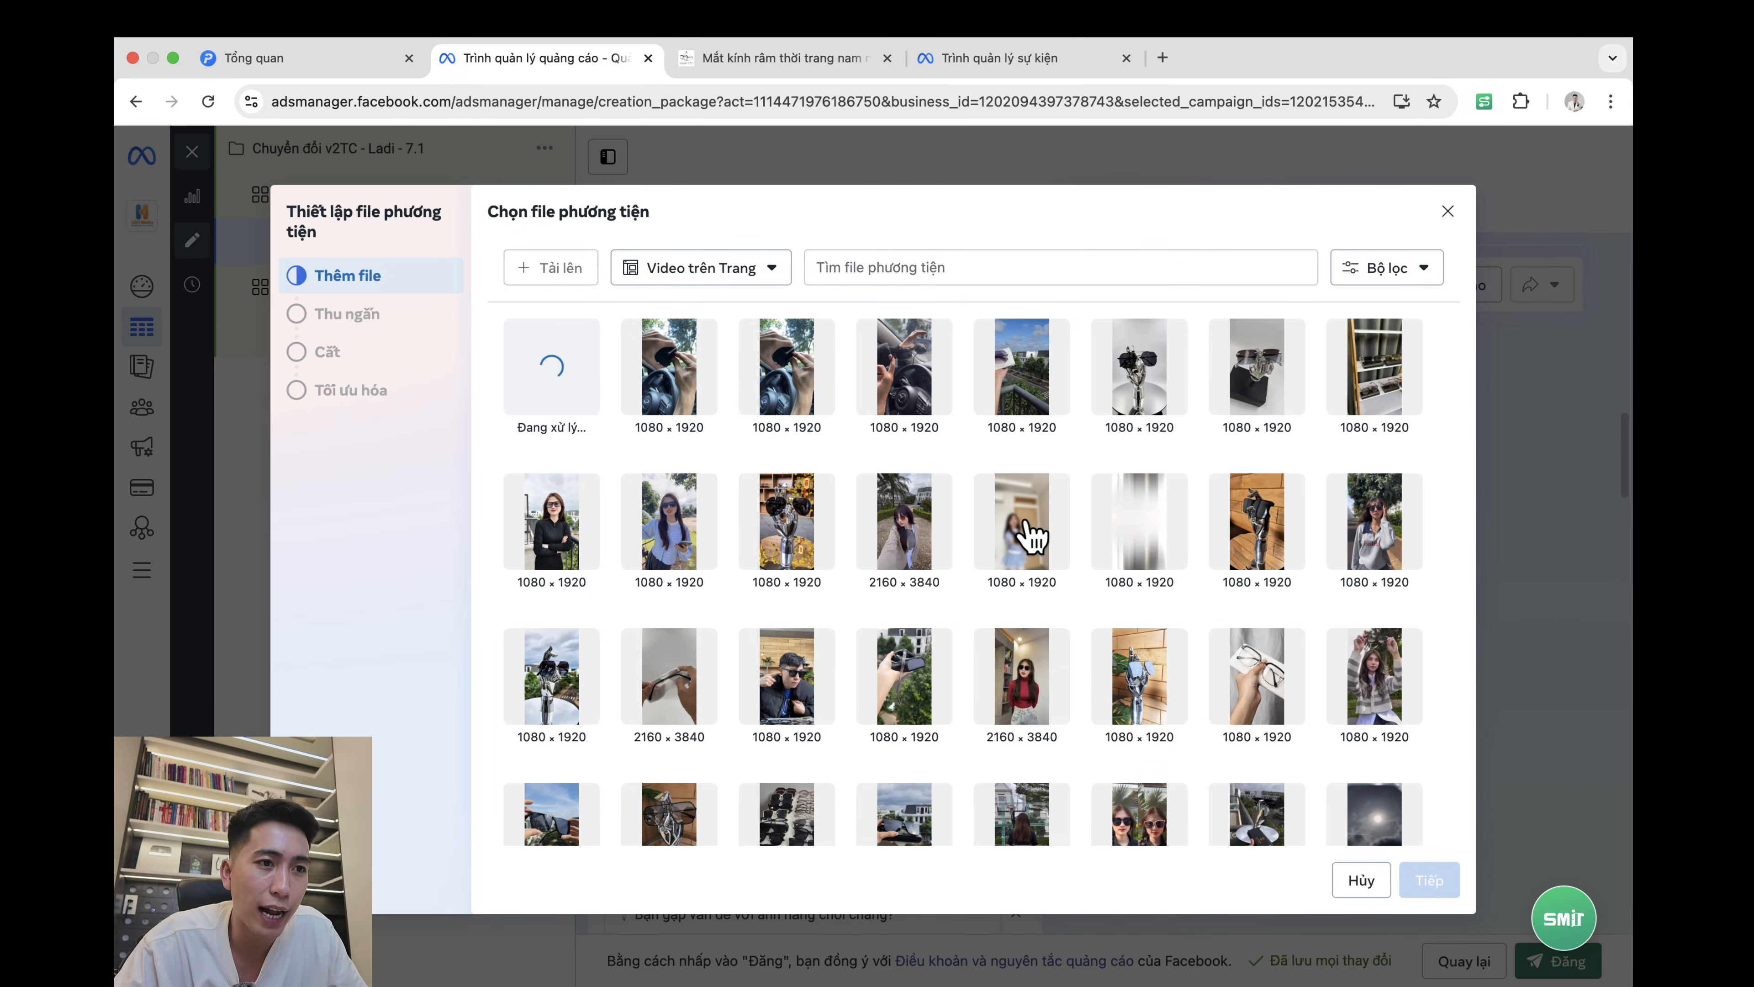
scroll(1032, 539, down, 1)
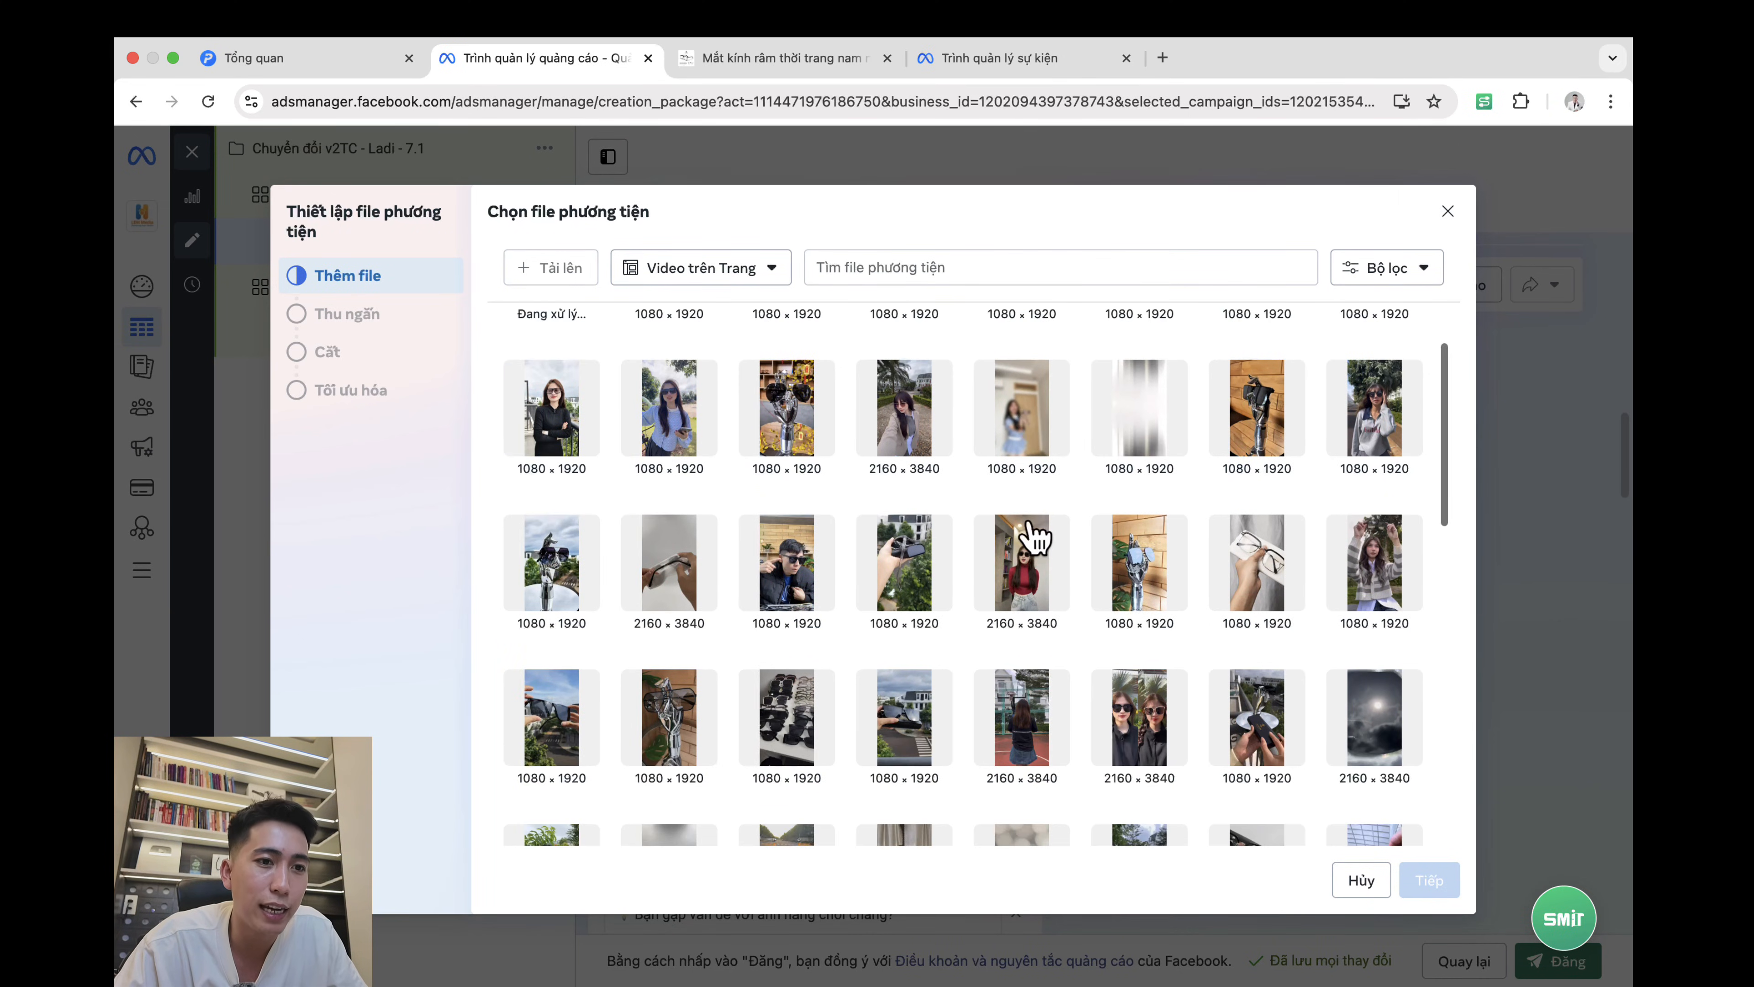
scroll(1104, 575, down, 4)
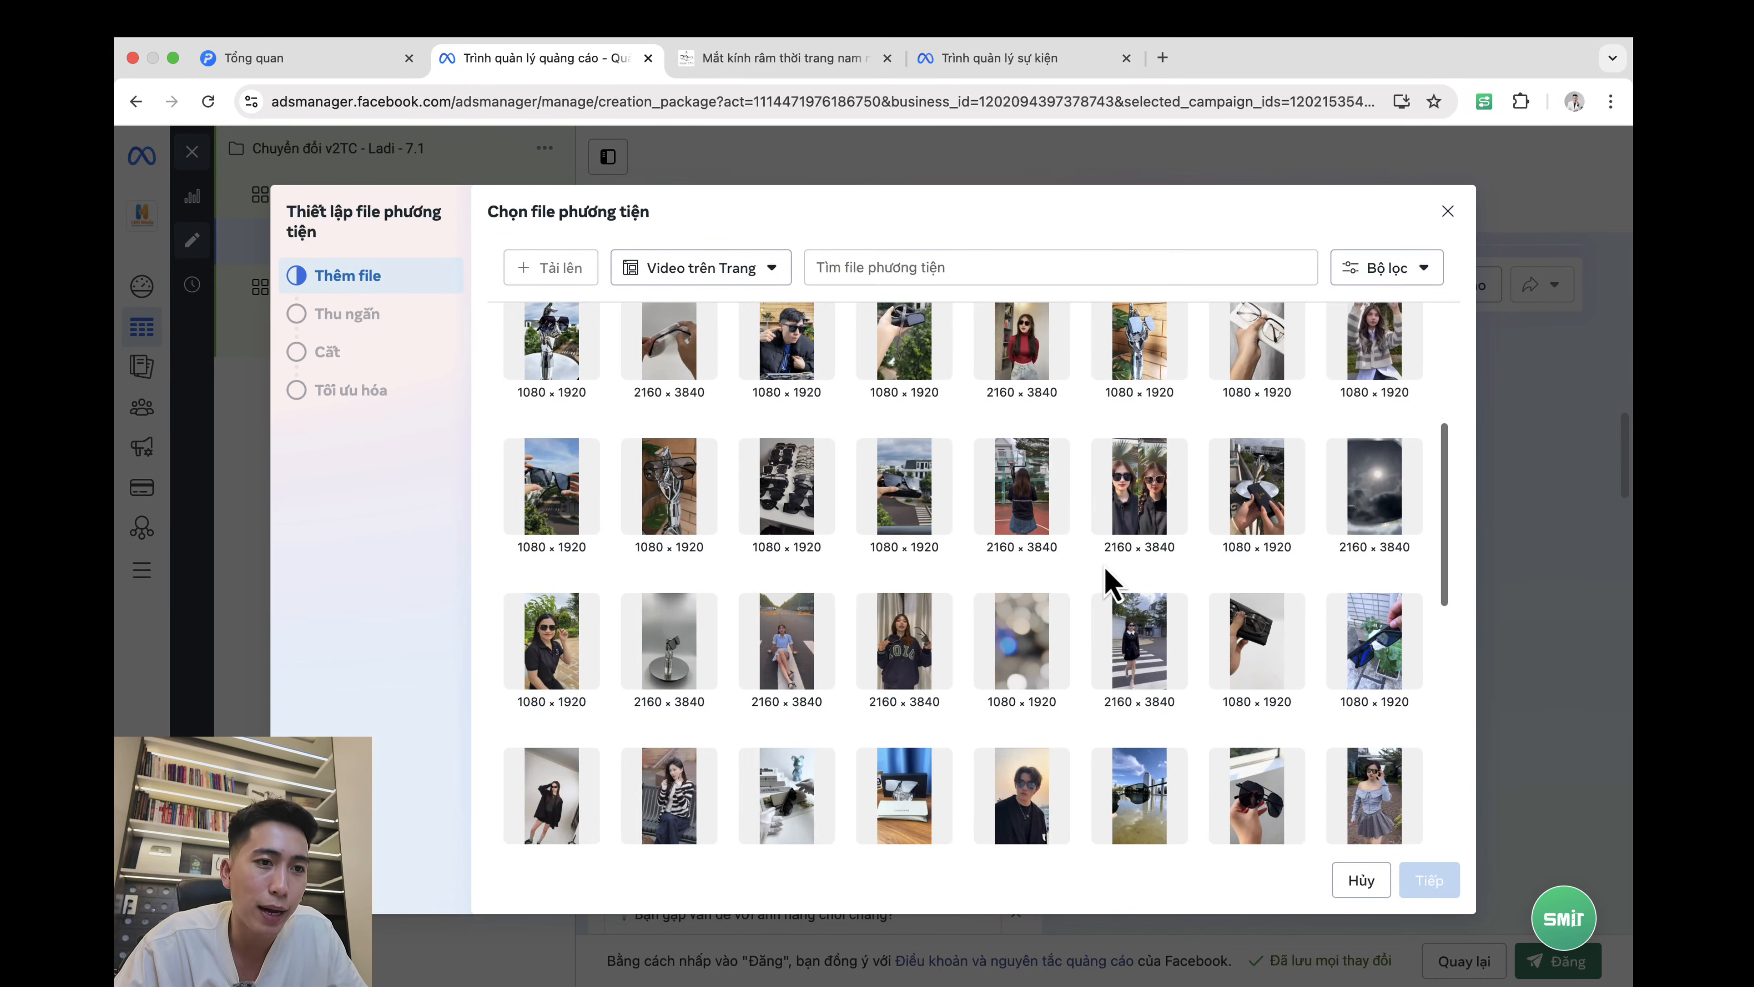
scroll(1110, 580, down, 7)
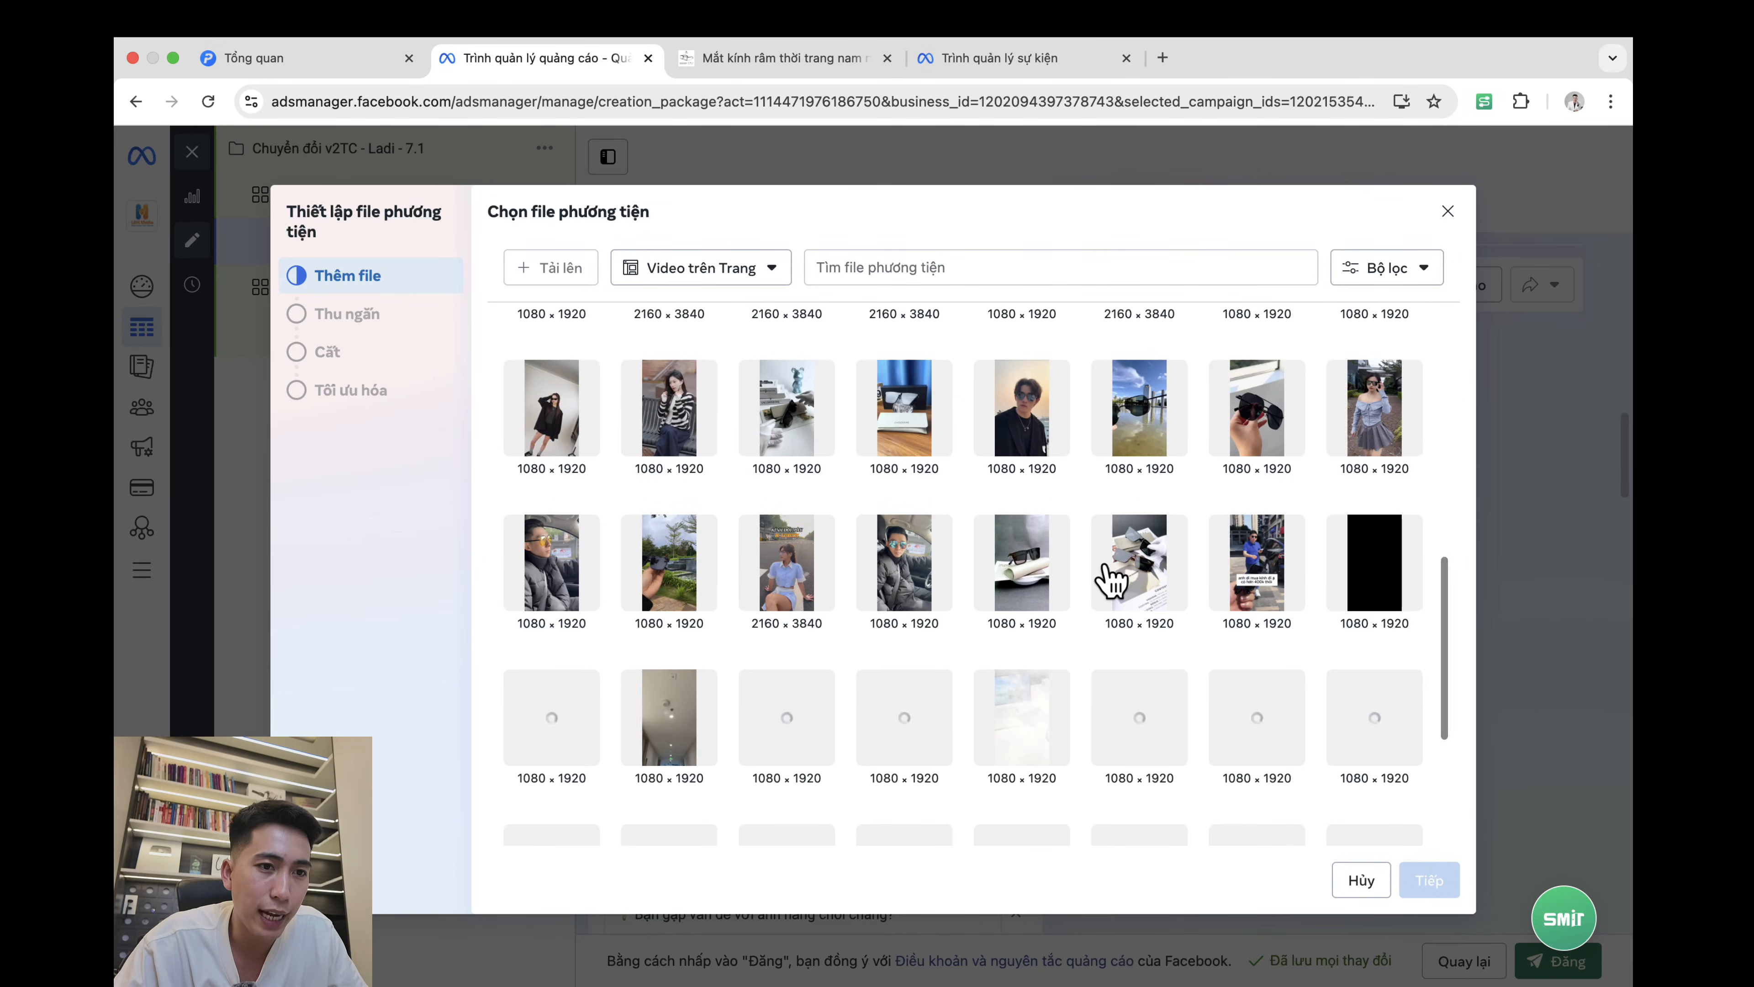
scroll(1109, 581, down, 2)
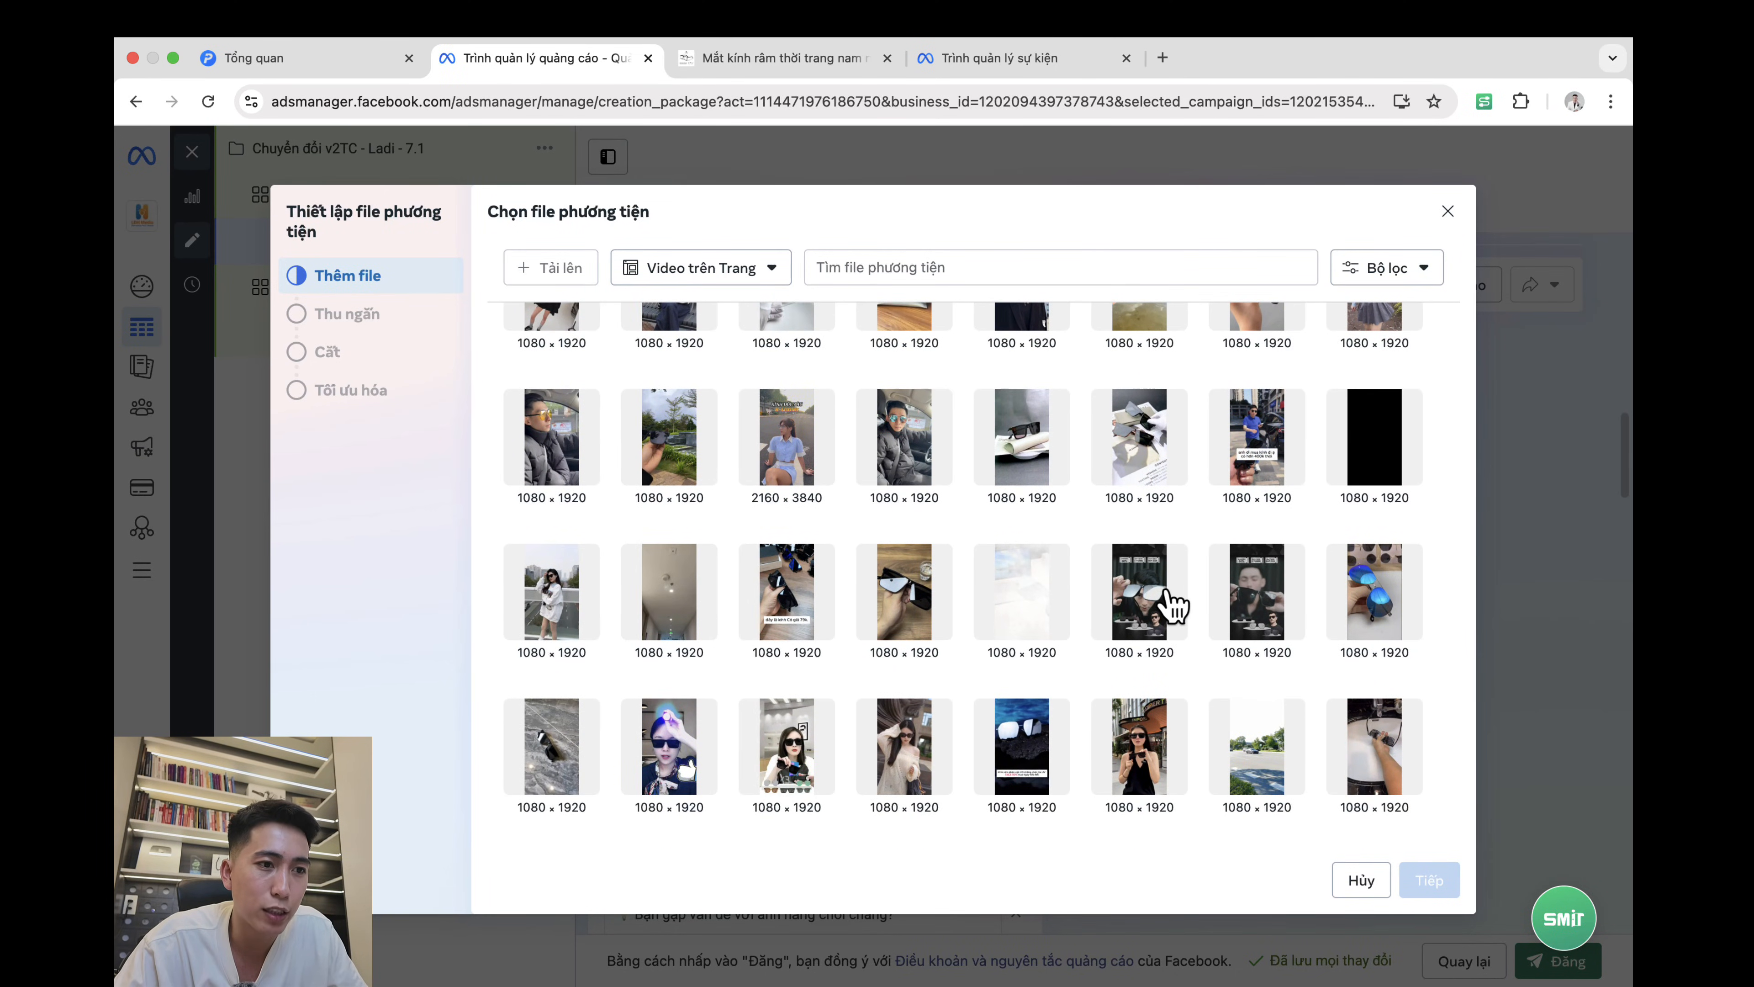
click(1164, 608)
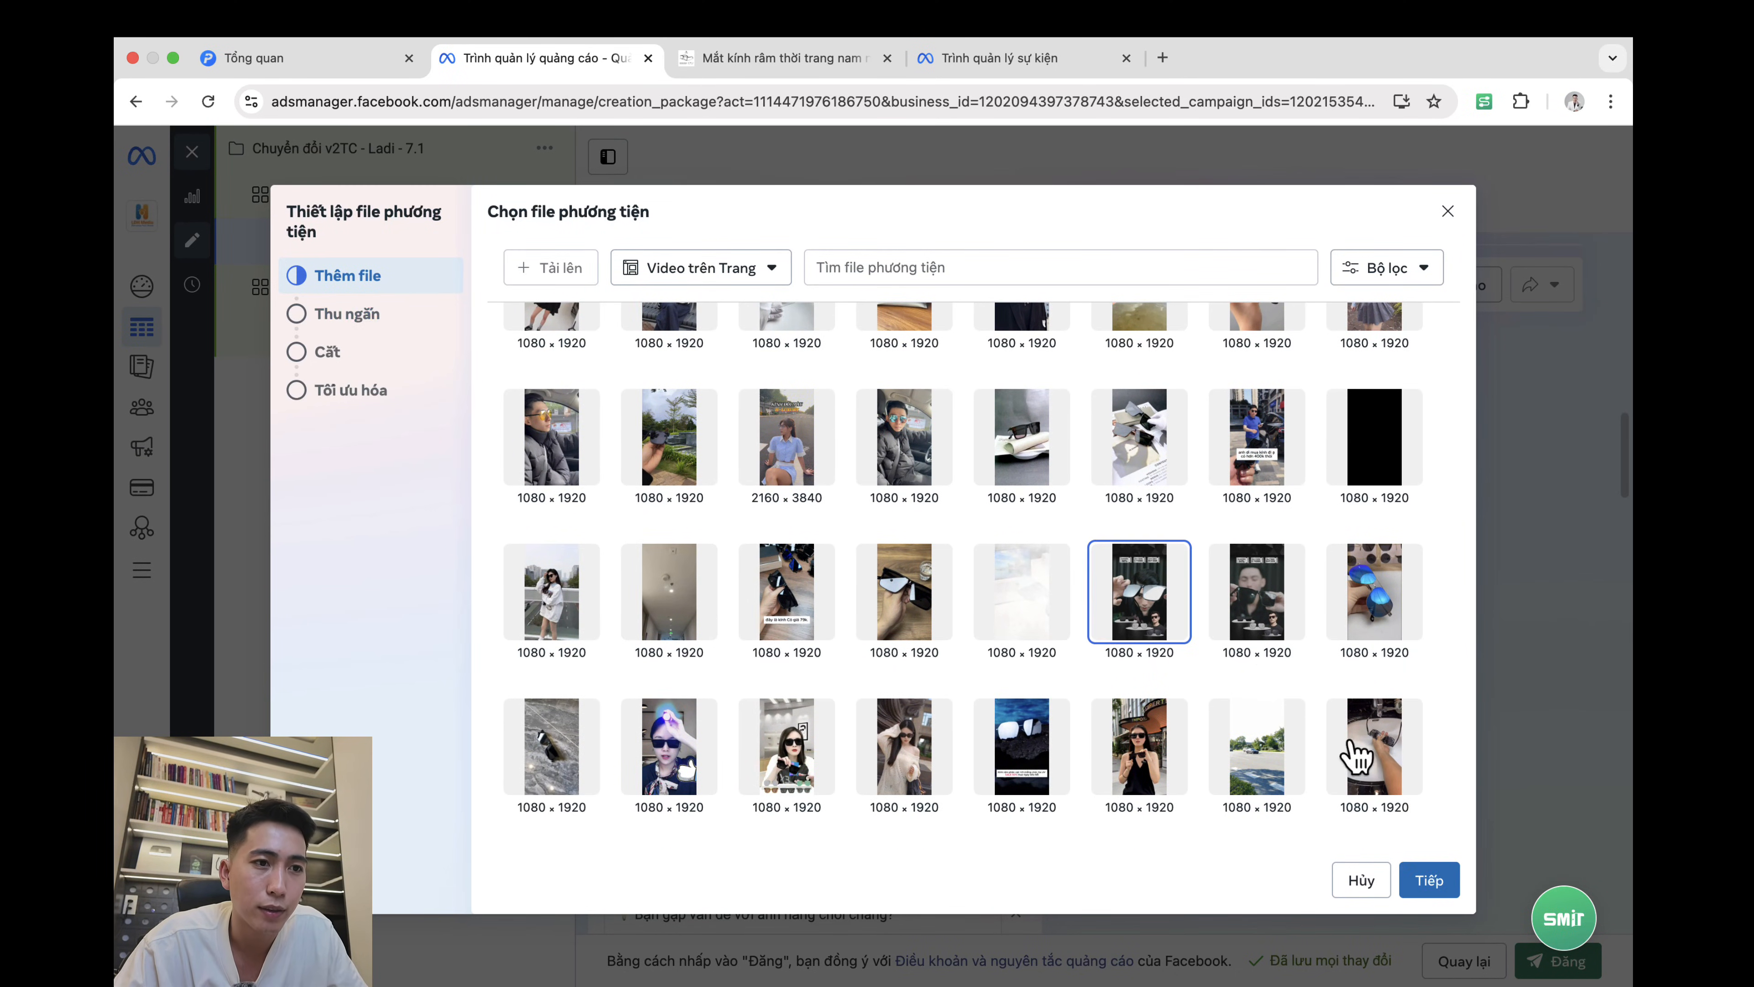
click(1428, 882)
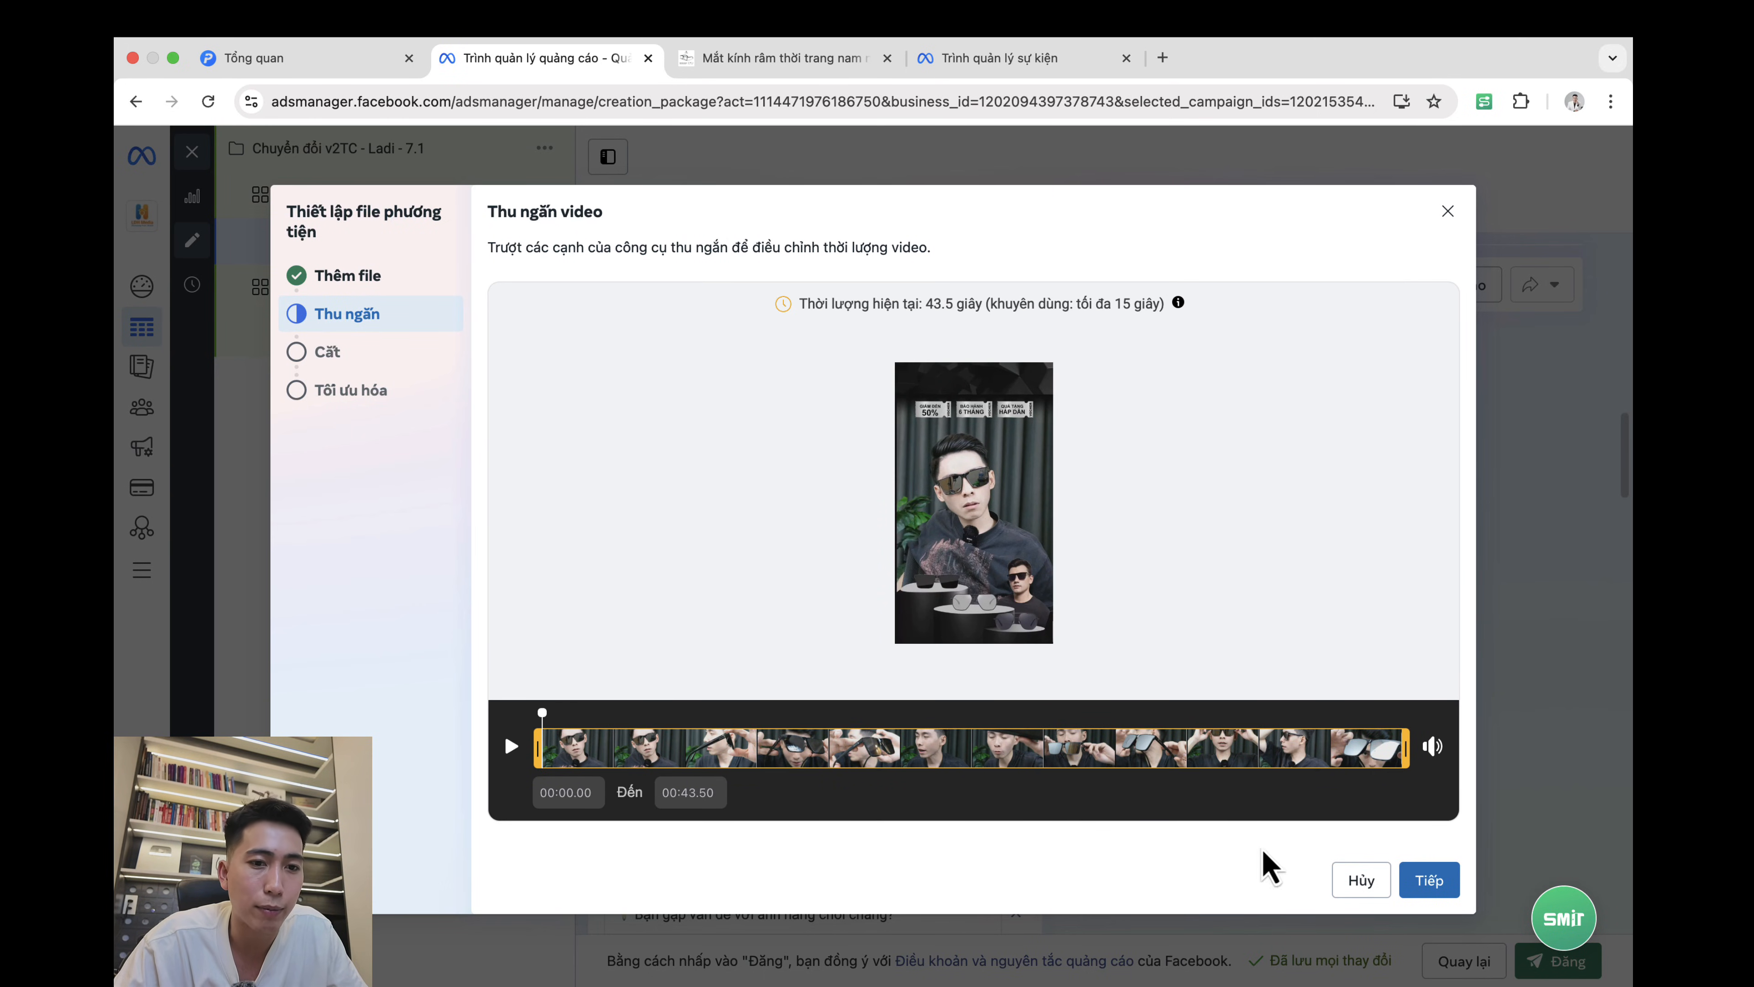
Step: Keep the video's full length, crop it to 1:1 for square placements, and finish the media setup
click(1431, 883)
click(894, 436)
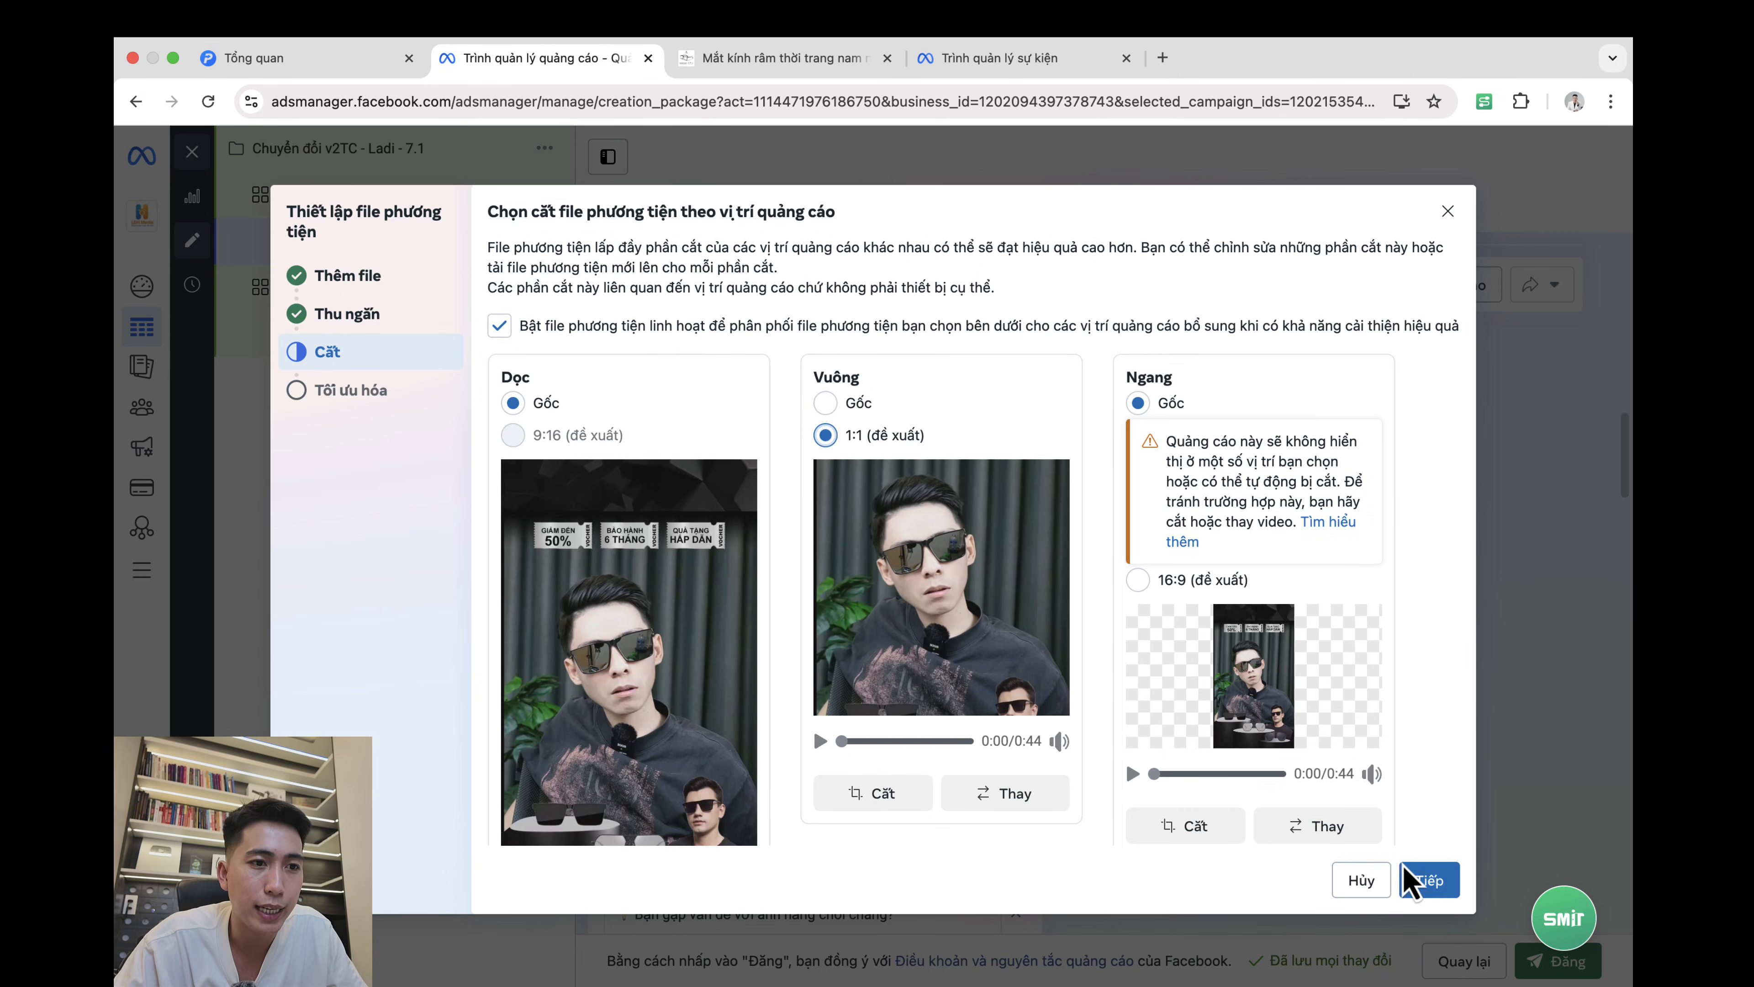
click(1428, 882)
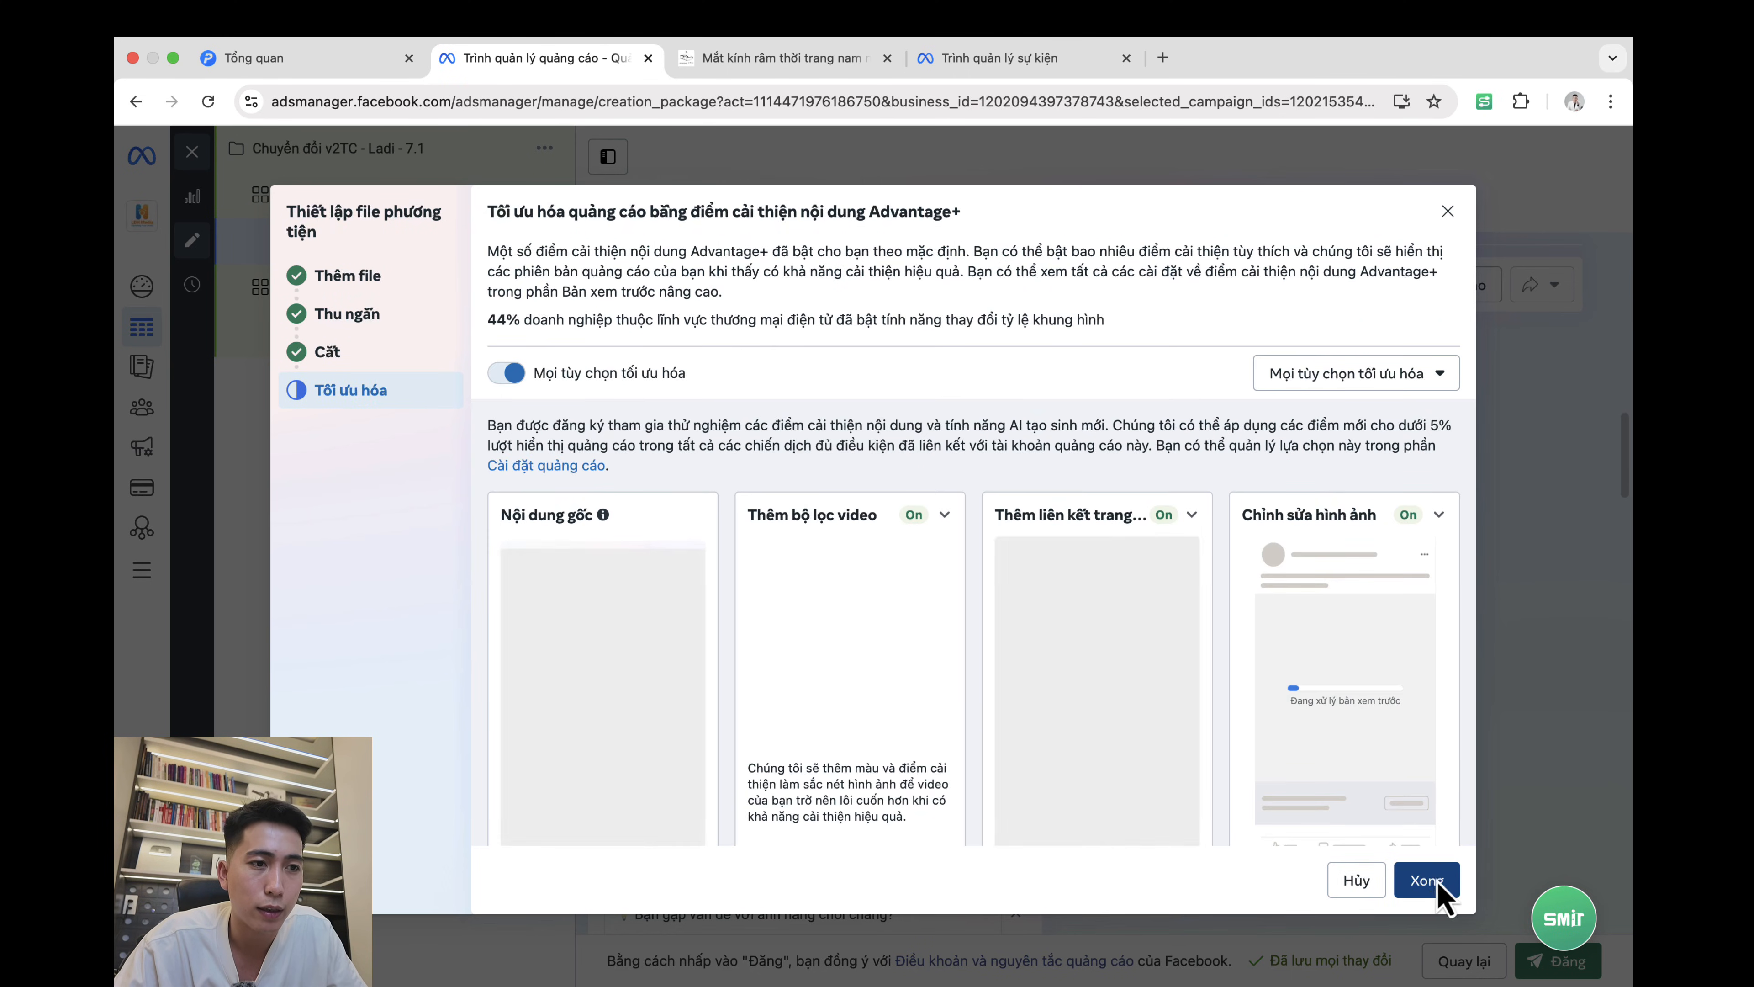
click(1440, 884)
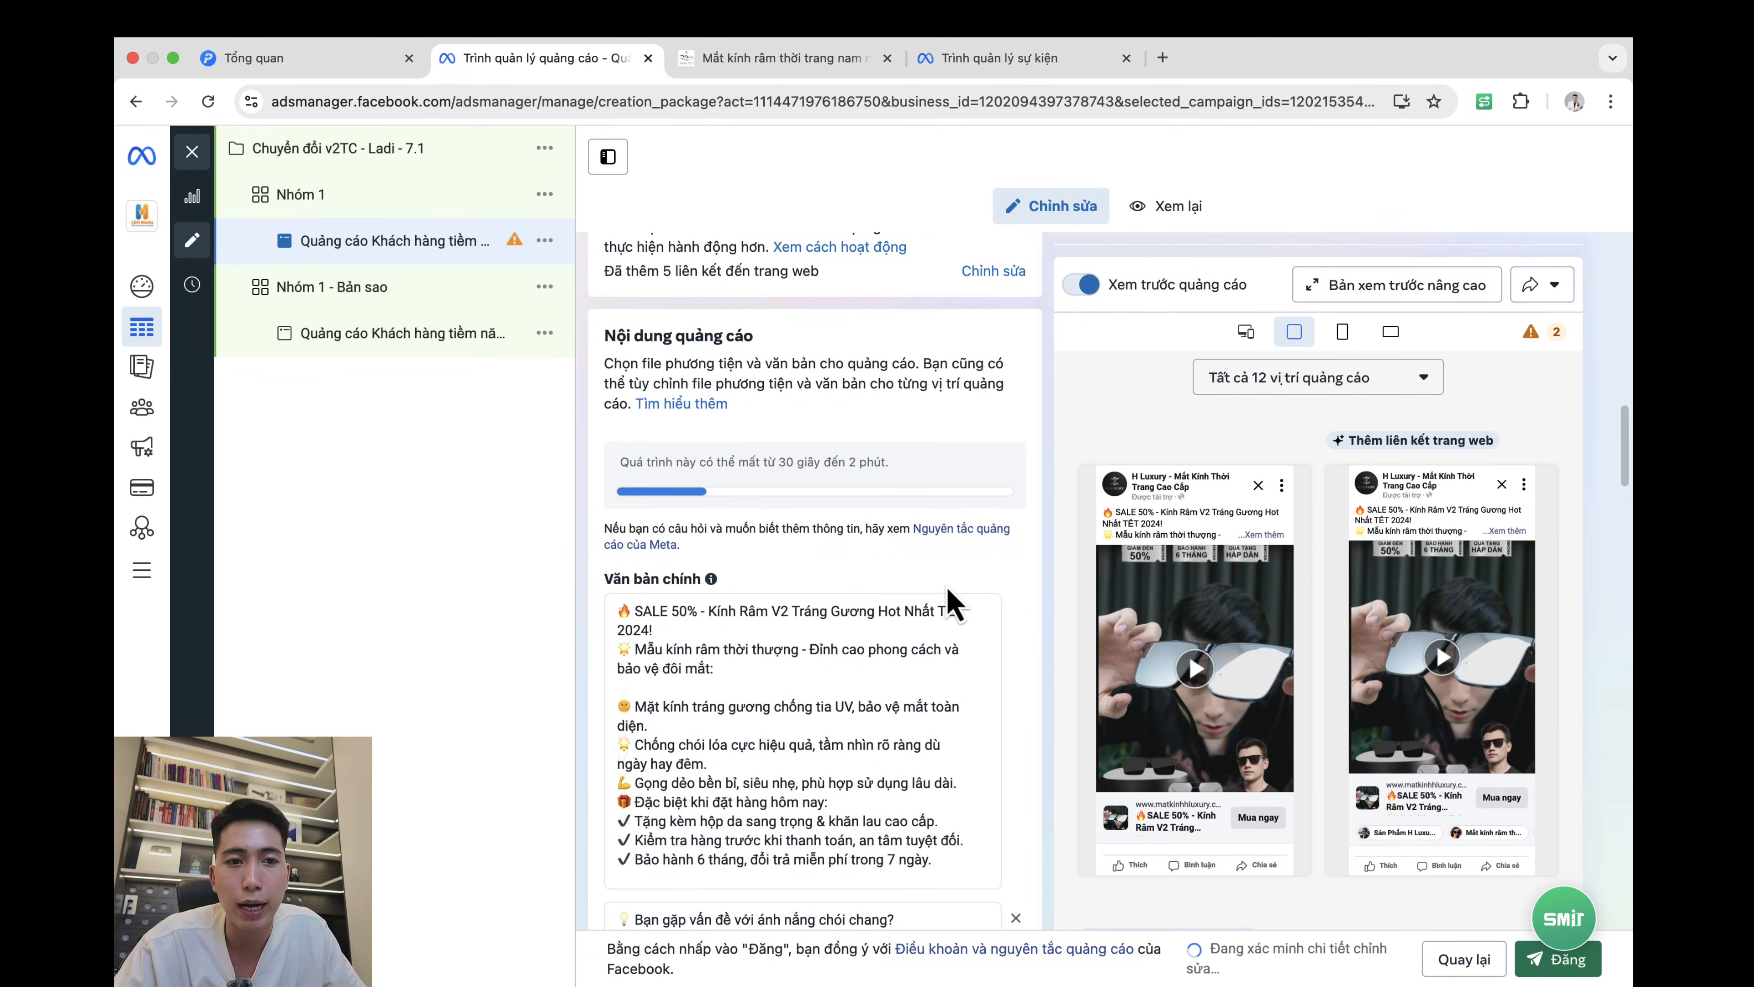
scroll(952, 601, up, 15)
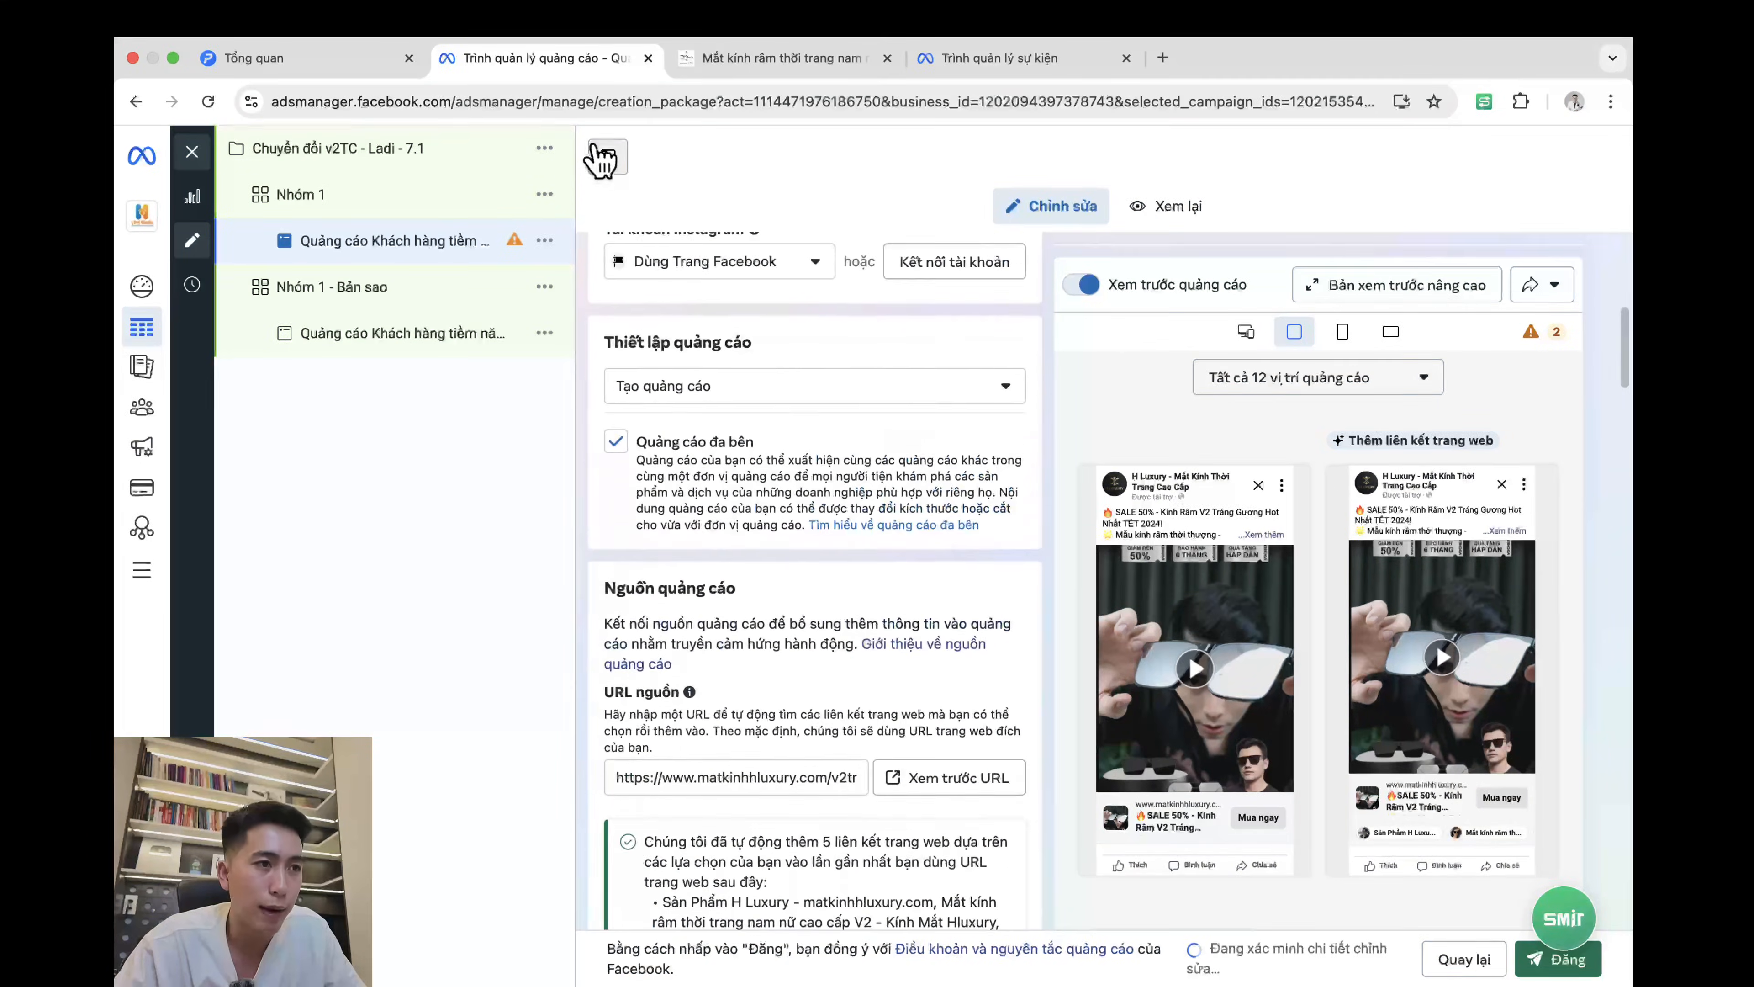
Step: Make a quick copy of the ad set "Nhóm 1" and reopen the ad in the original ad set
click(545, 195)
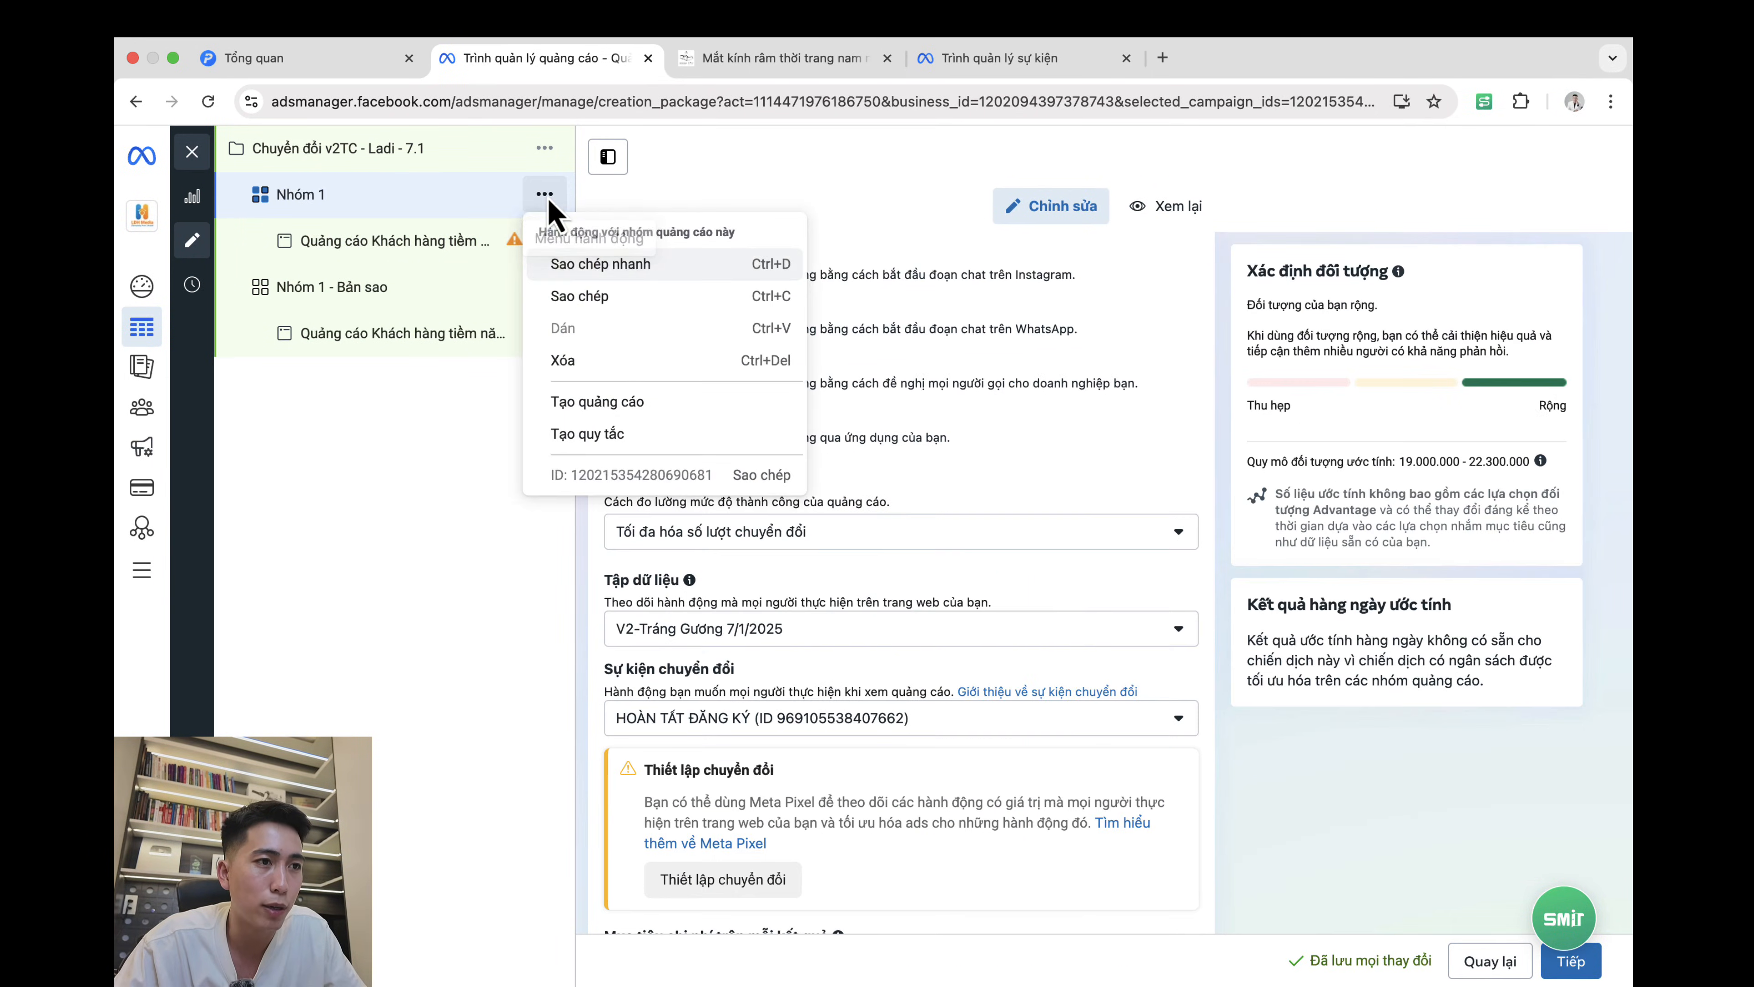
click(663, 269)
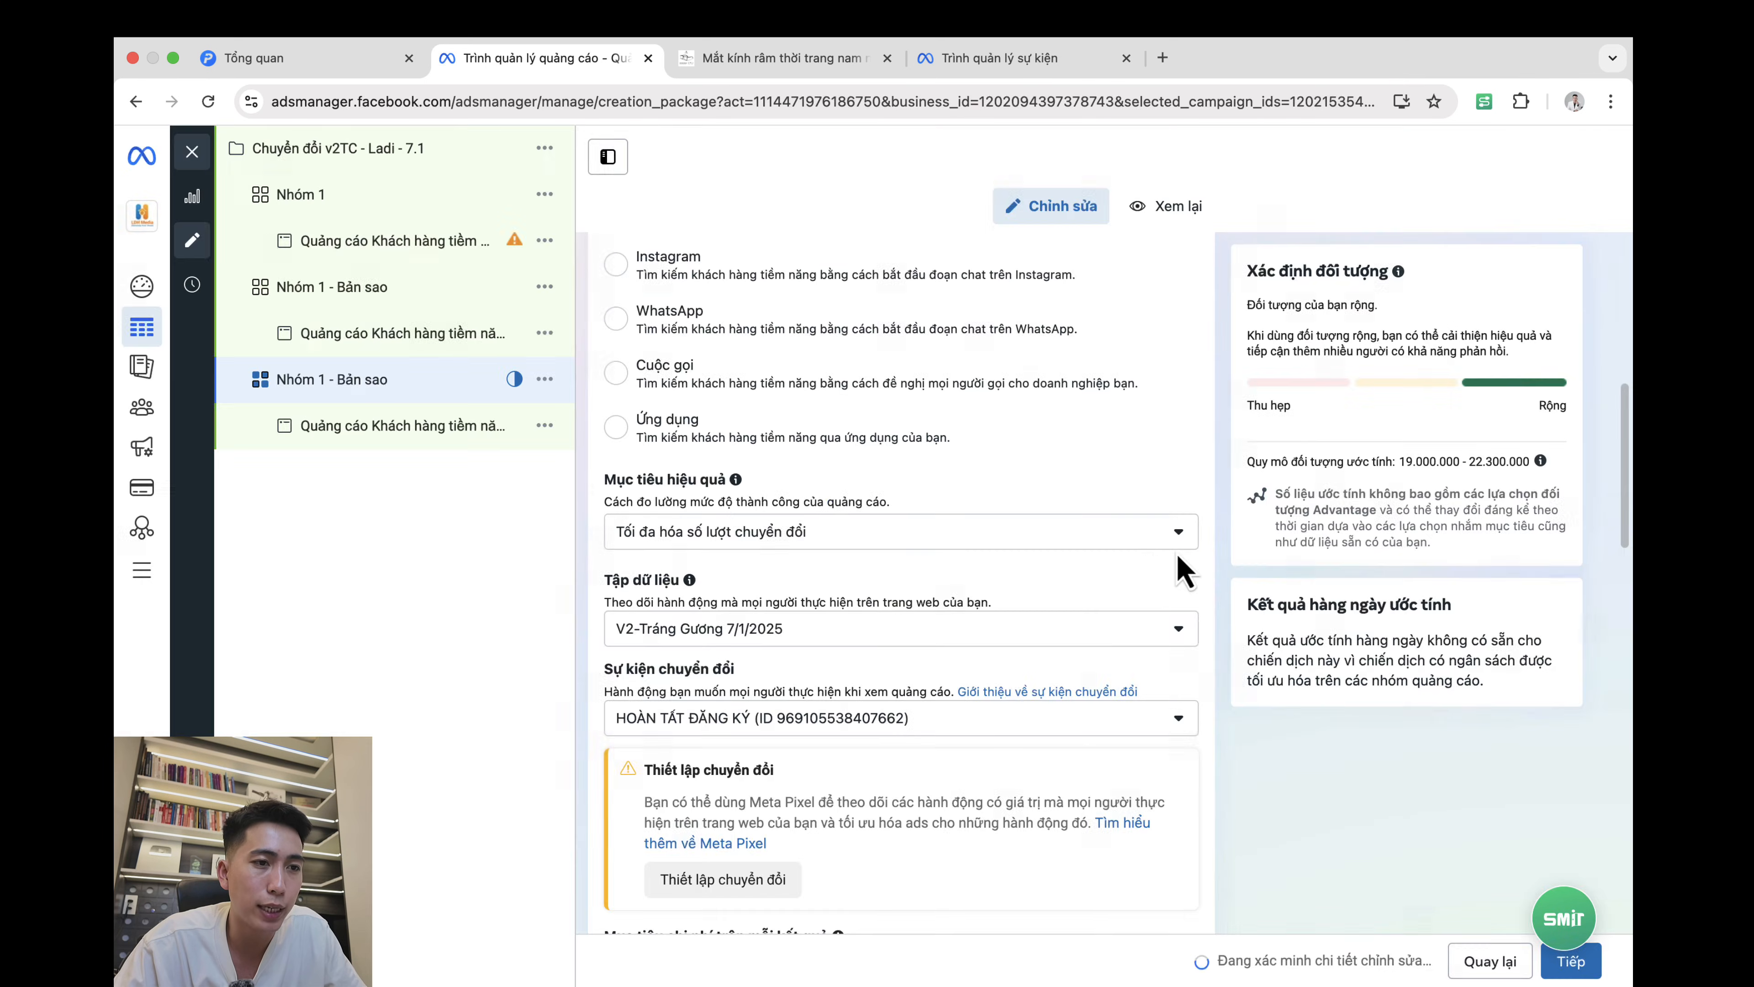
click(459, 247)
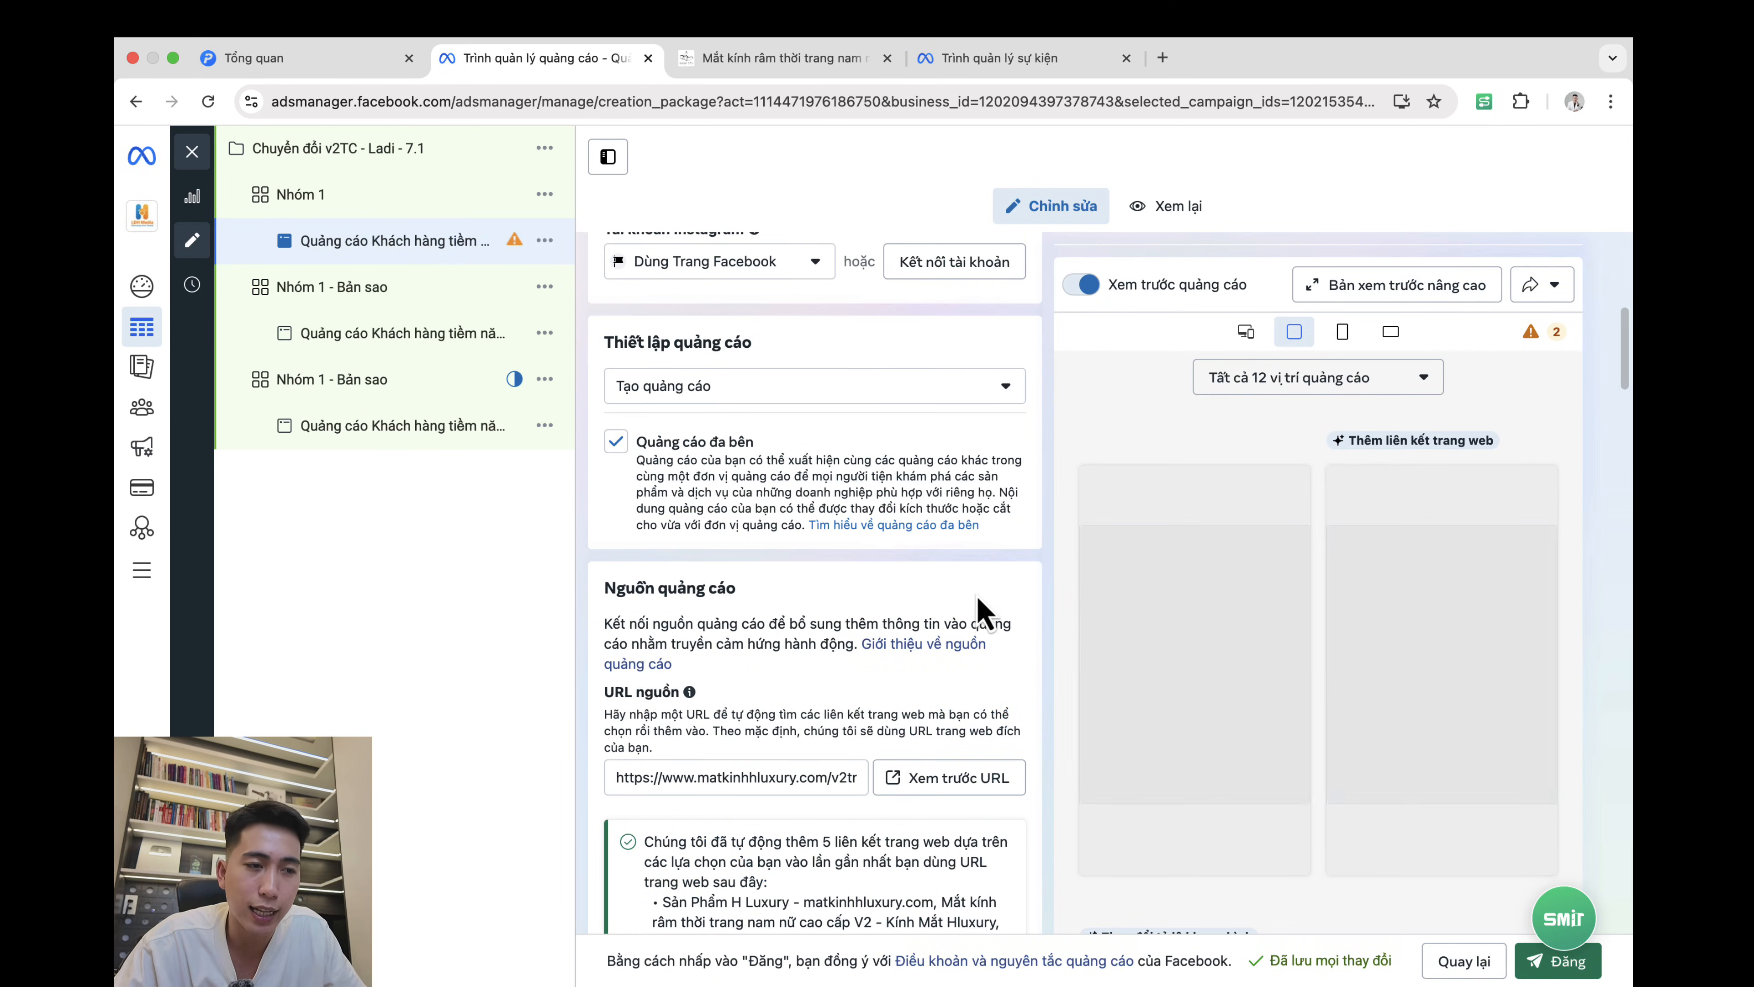
Step: Remove the ad's current video and start adding a replacement video with "Video trên Trang" as the media source
scroll(974, 595, down, 10)
scroll(978, 596, down, 3)
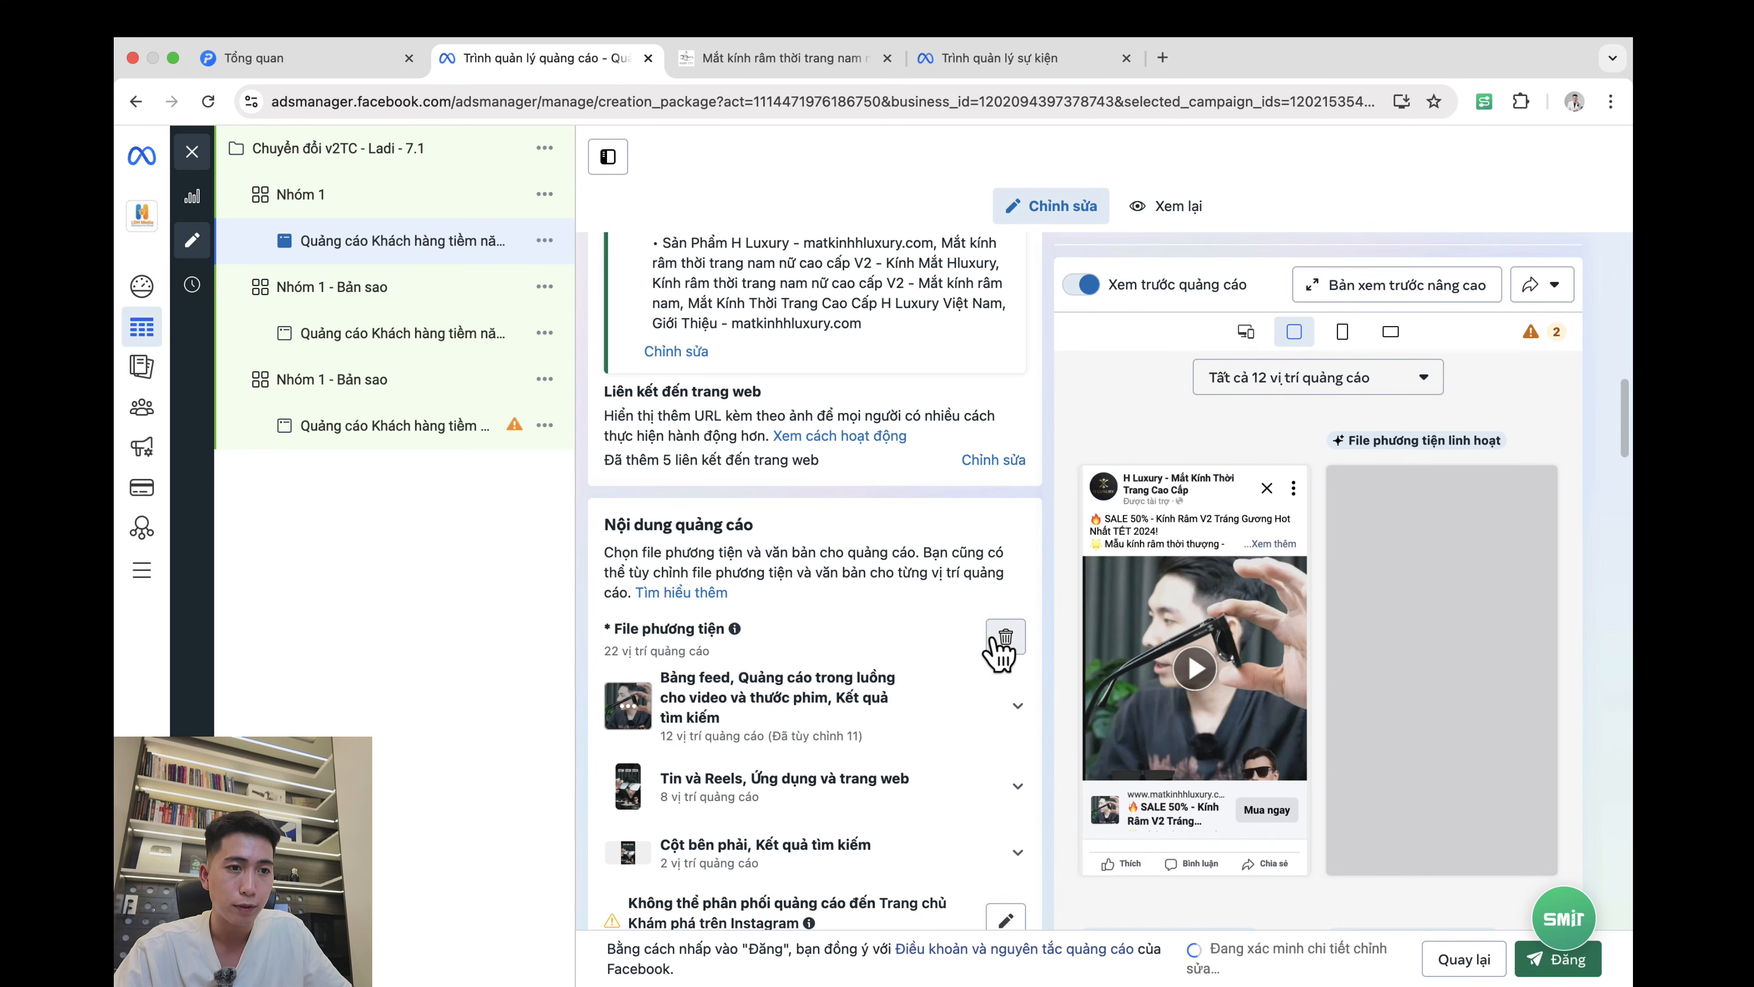
click(1005, 639)
click(762, 662)
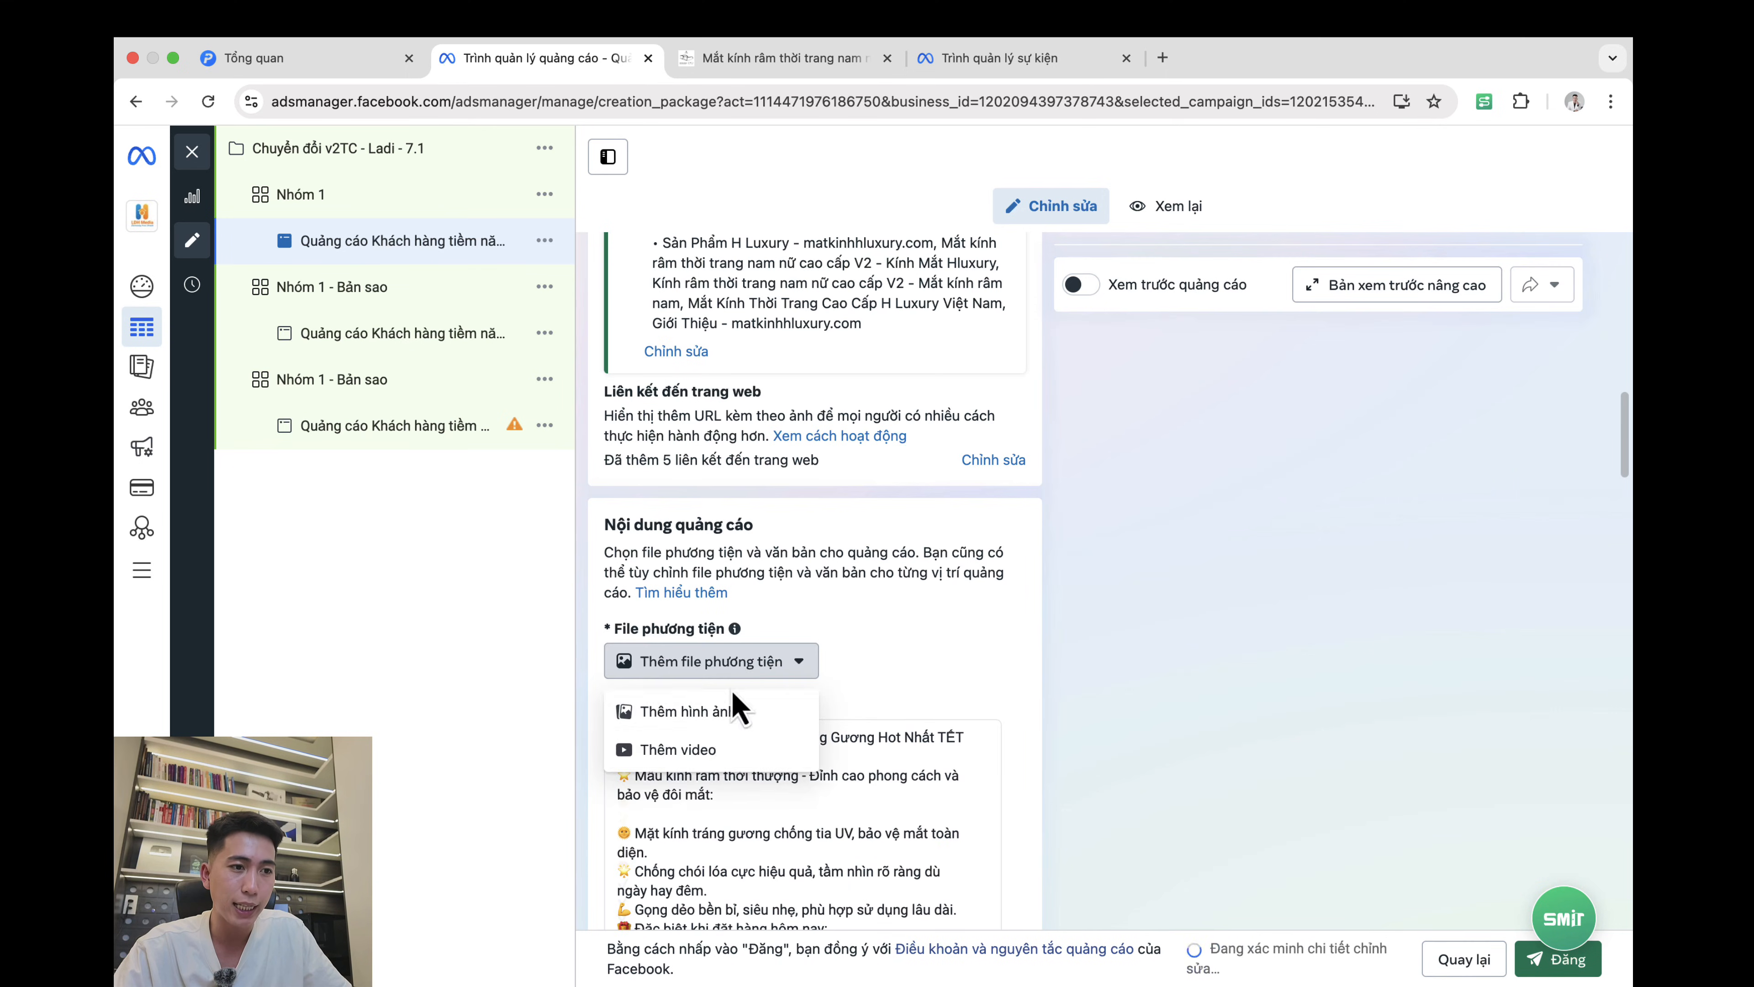
click(718, 749)
click(701, 267)
click(787, 435)
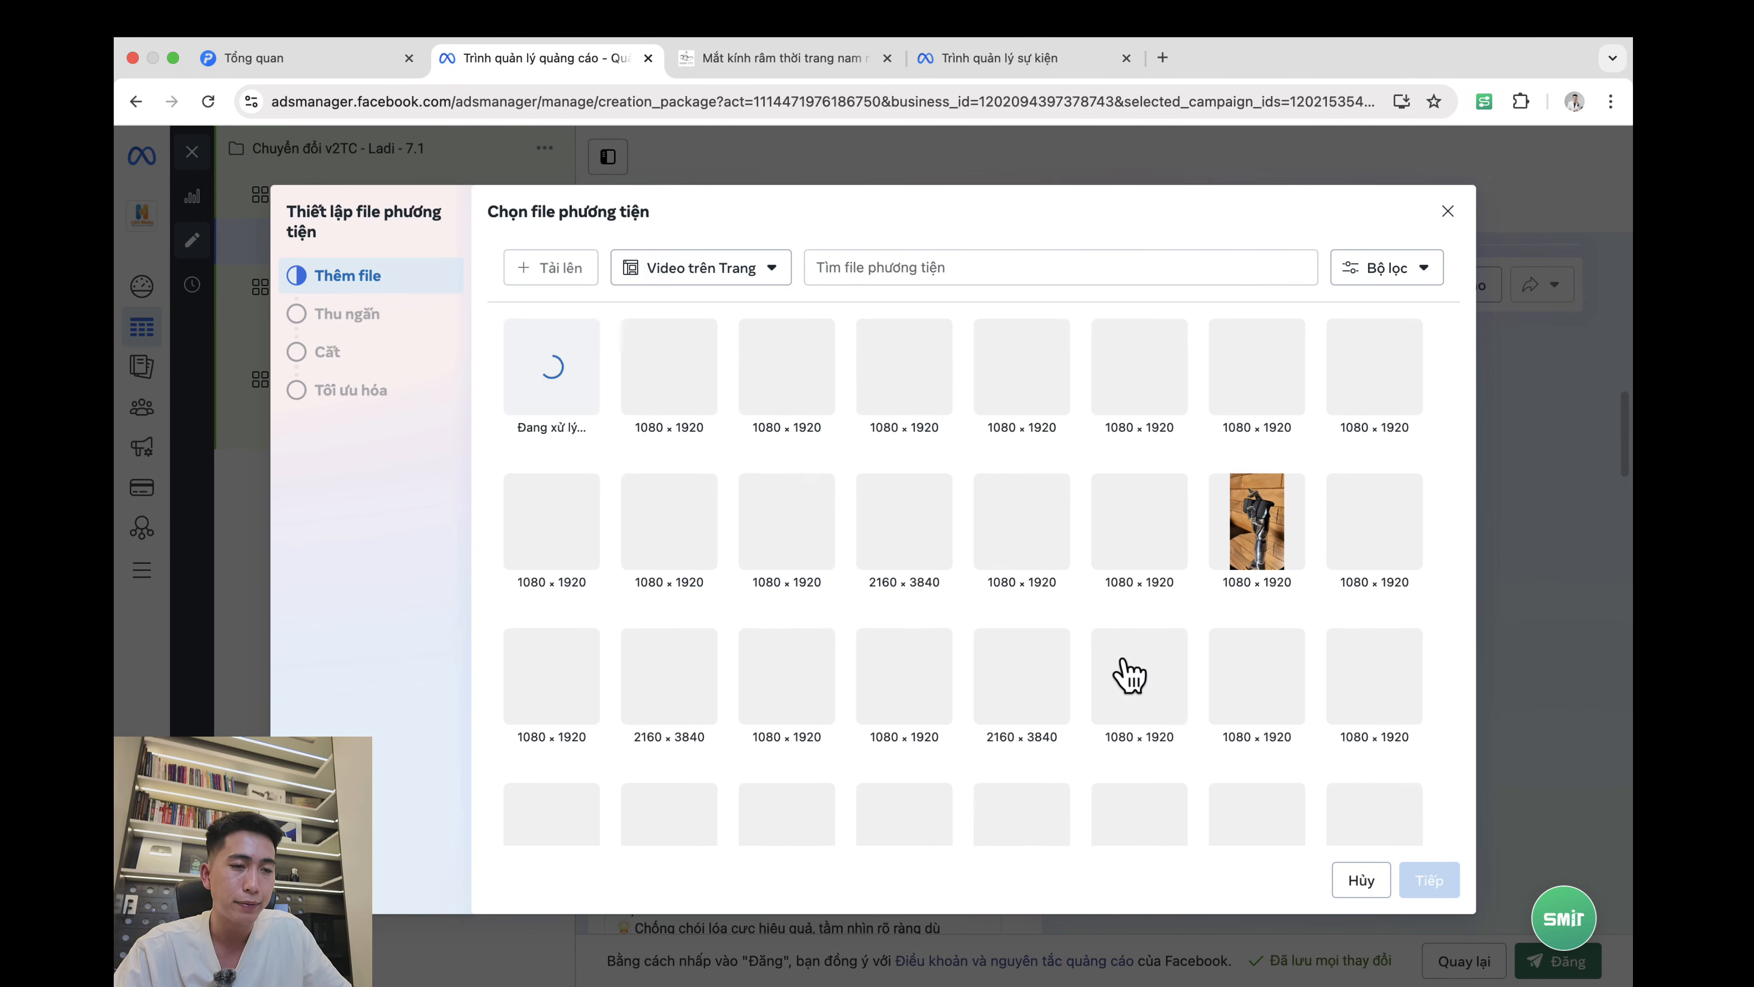
Step: Use the 1080 × 1920 Page video of a black glasses box held before a silver statue, cropped 1:1 for square placements, and finish the media setup
click(1133, 675)
click(1429, 880)
click(913, 441)
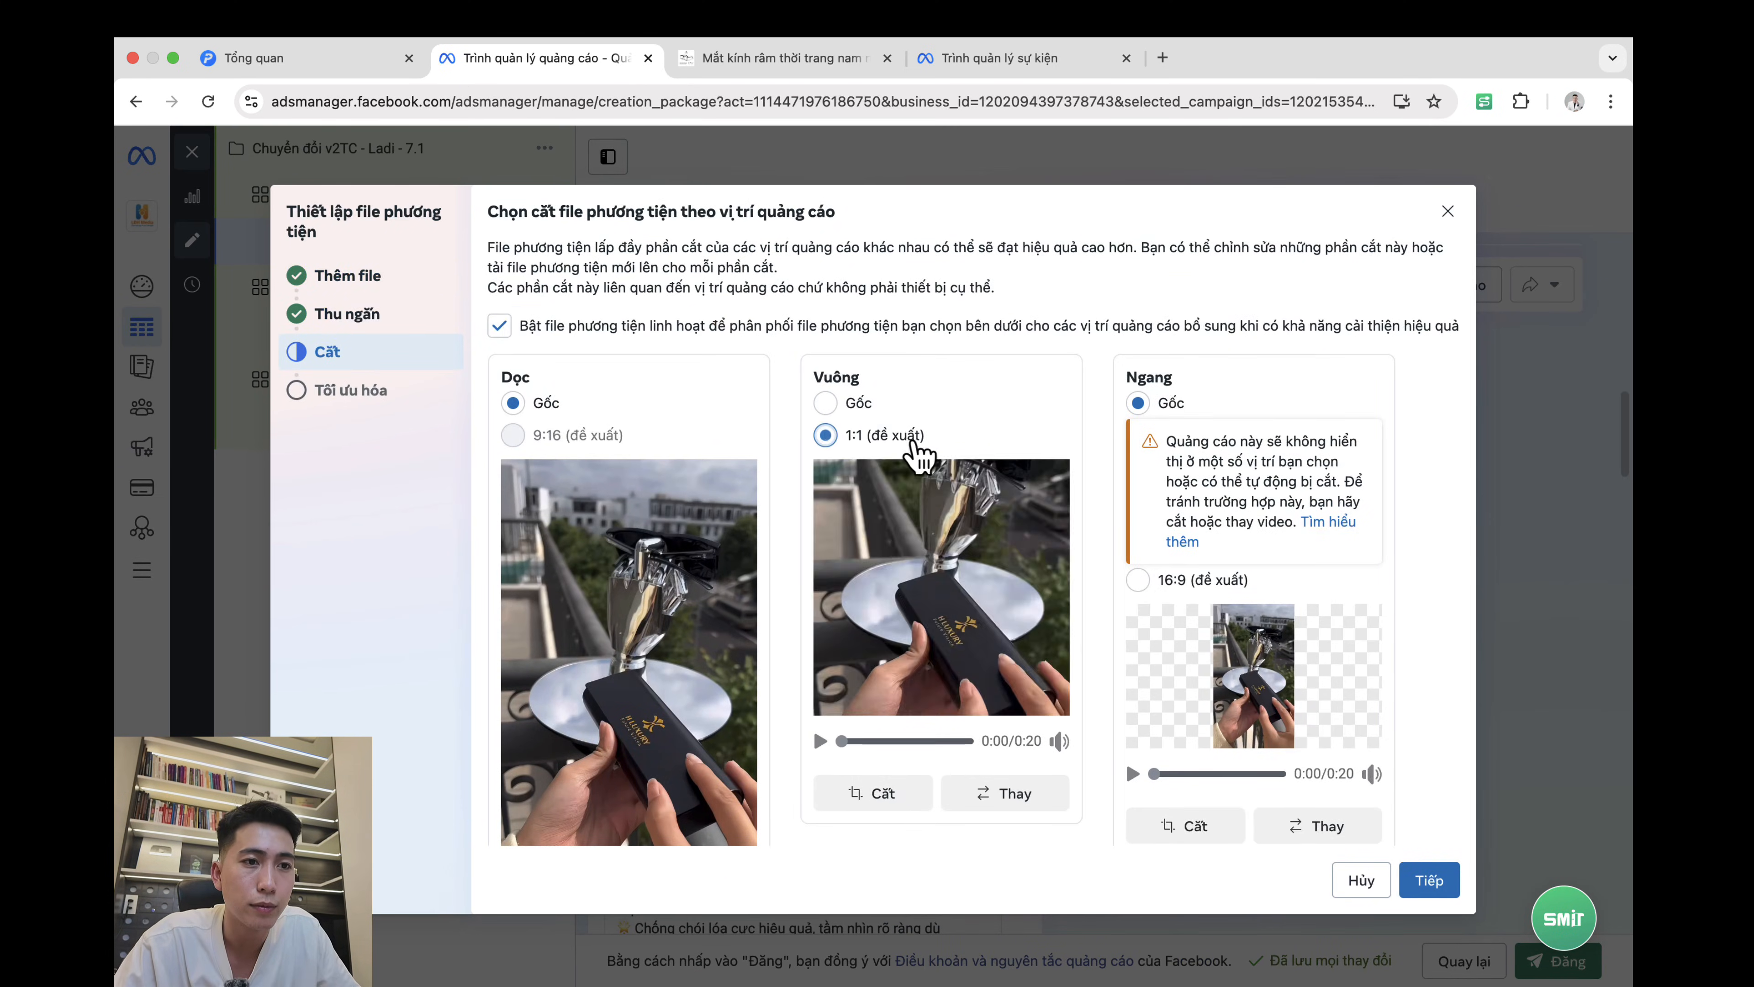
click(1429, 882)
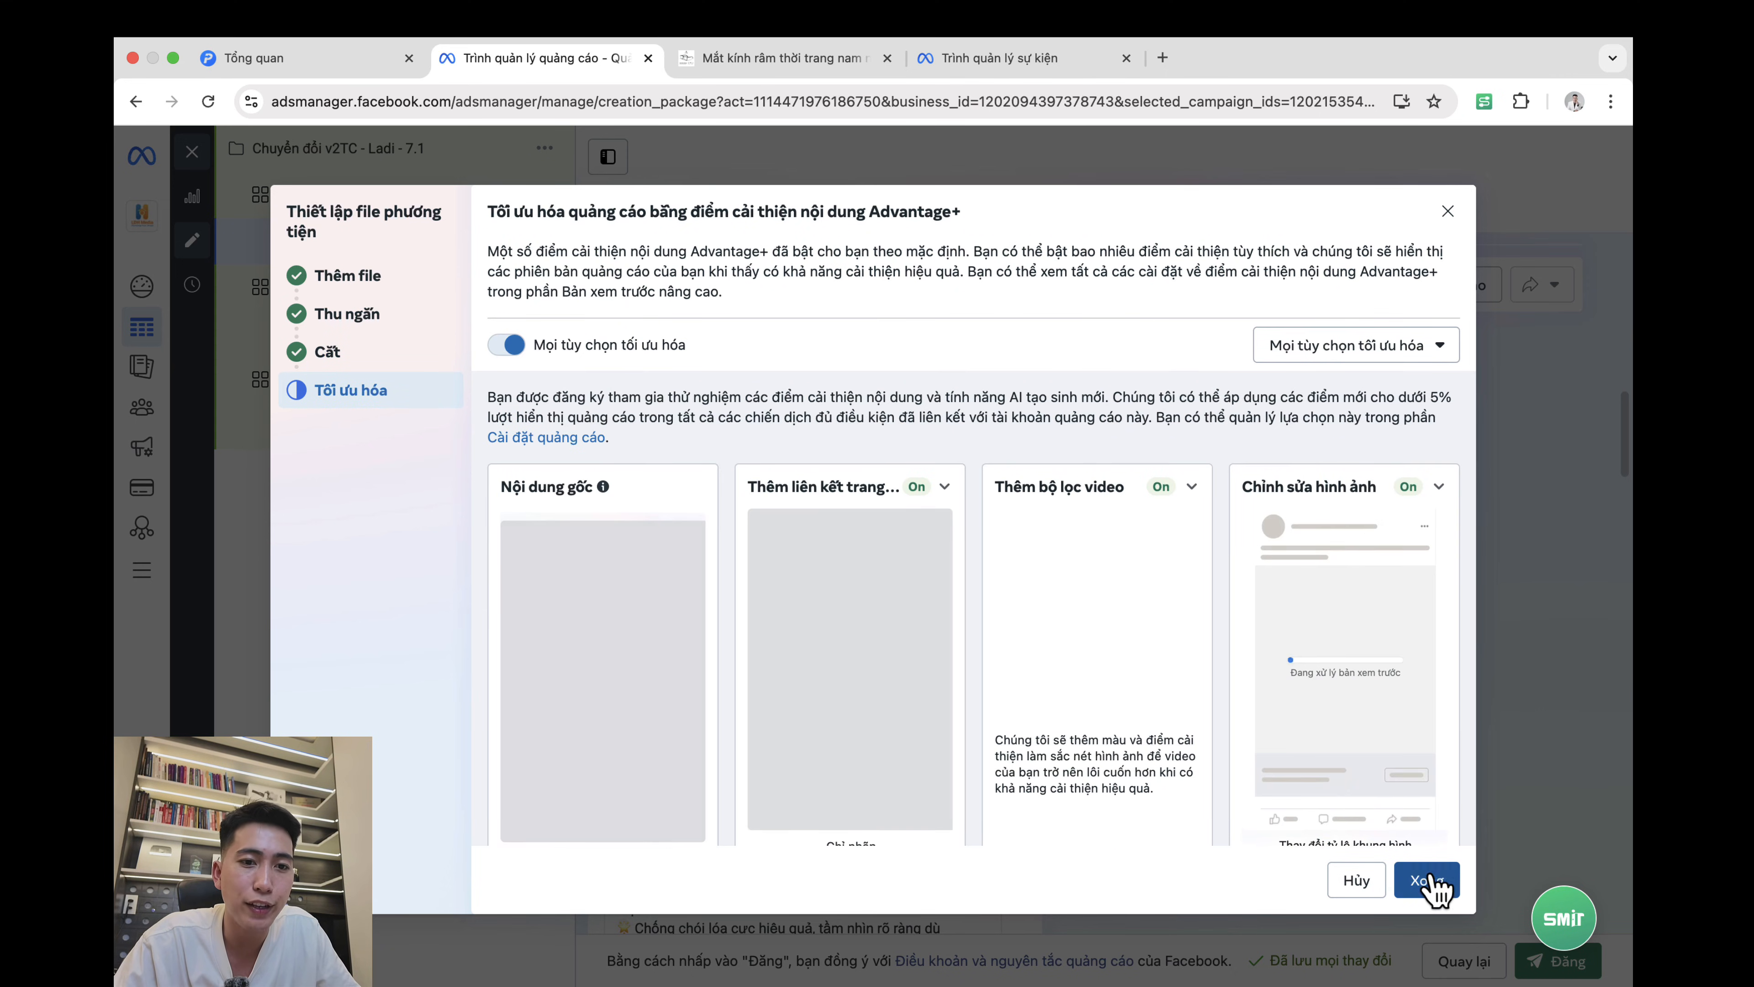
click(1429, 881)
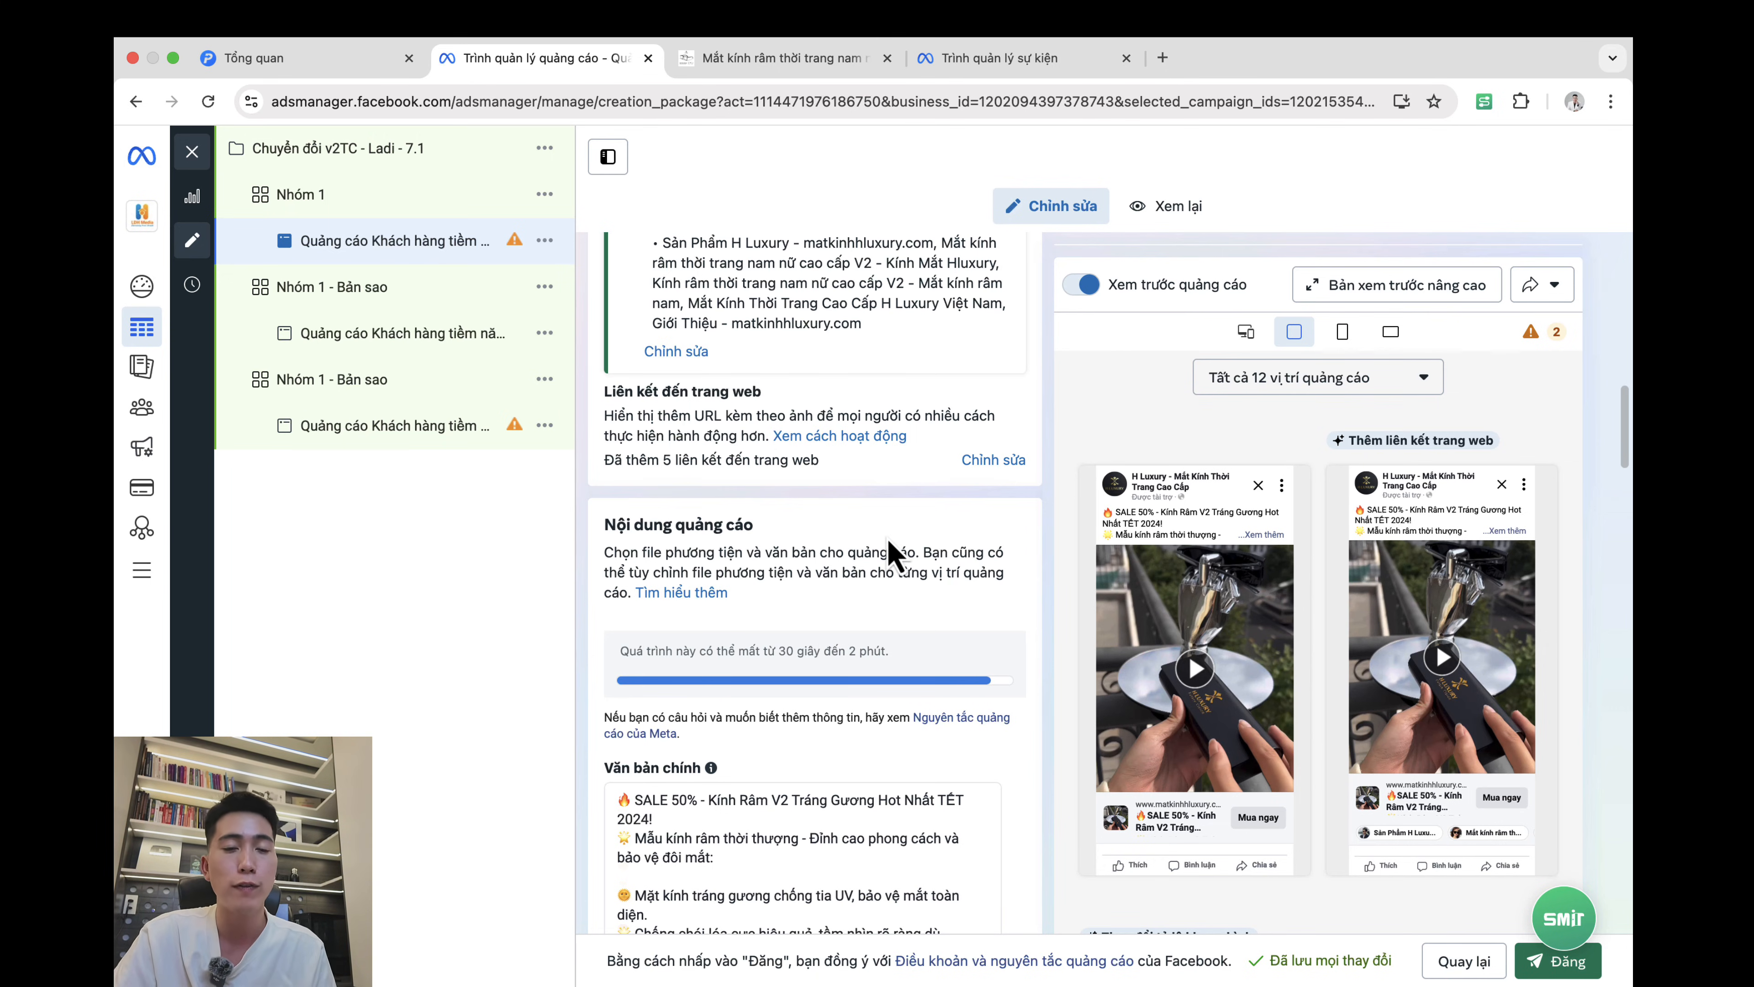
Step: Publish the campaign with its ad sets and ads, and dismiss the publishing notification
click(1562, 966)
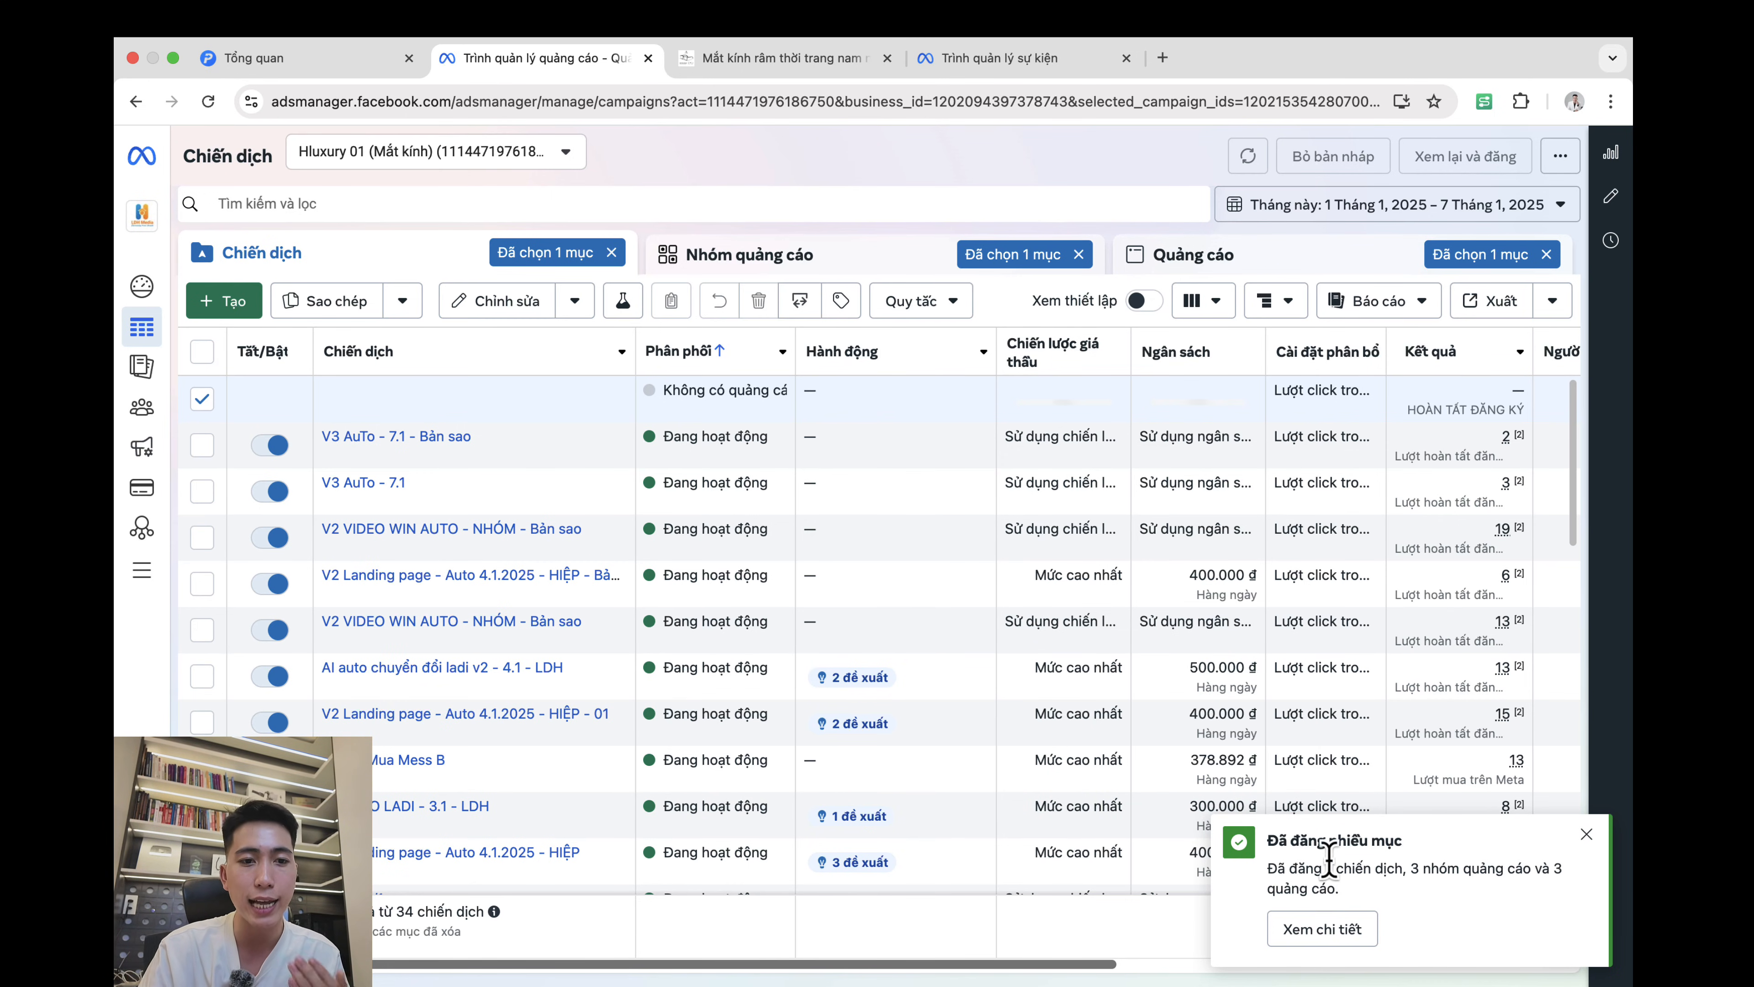
click(1586, 835)
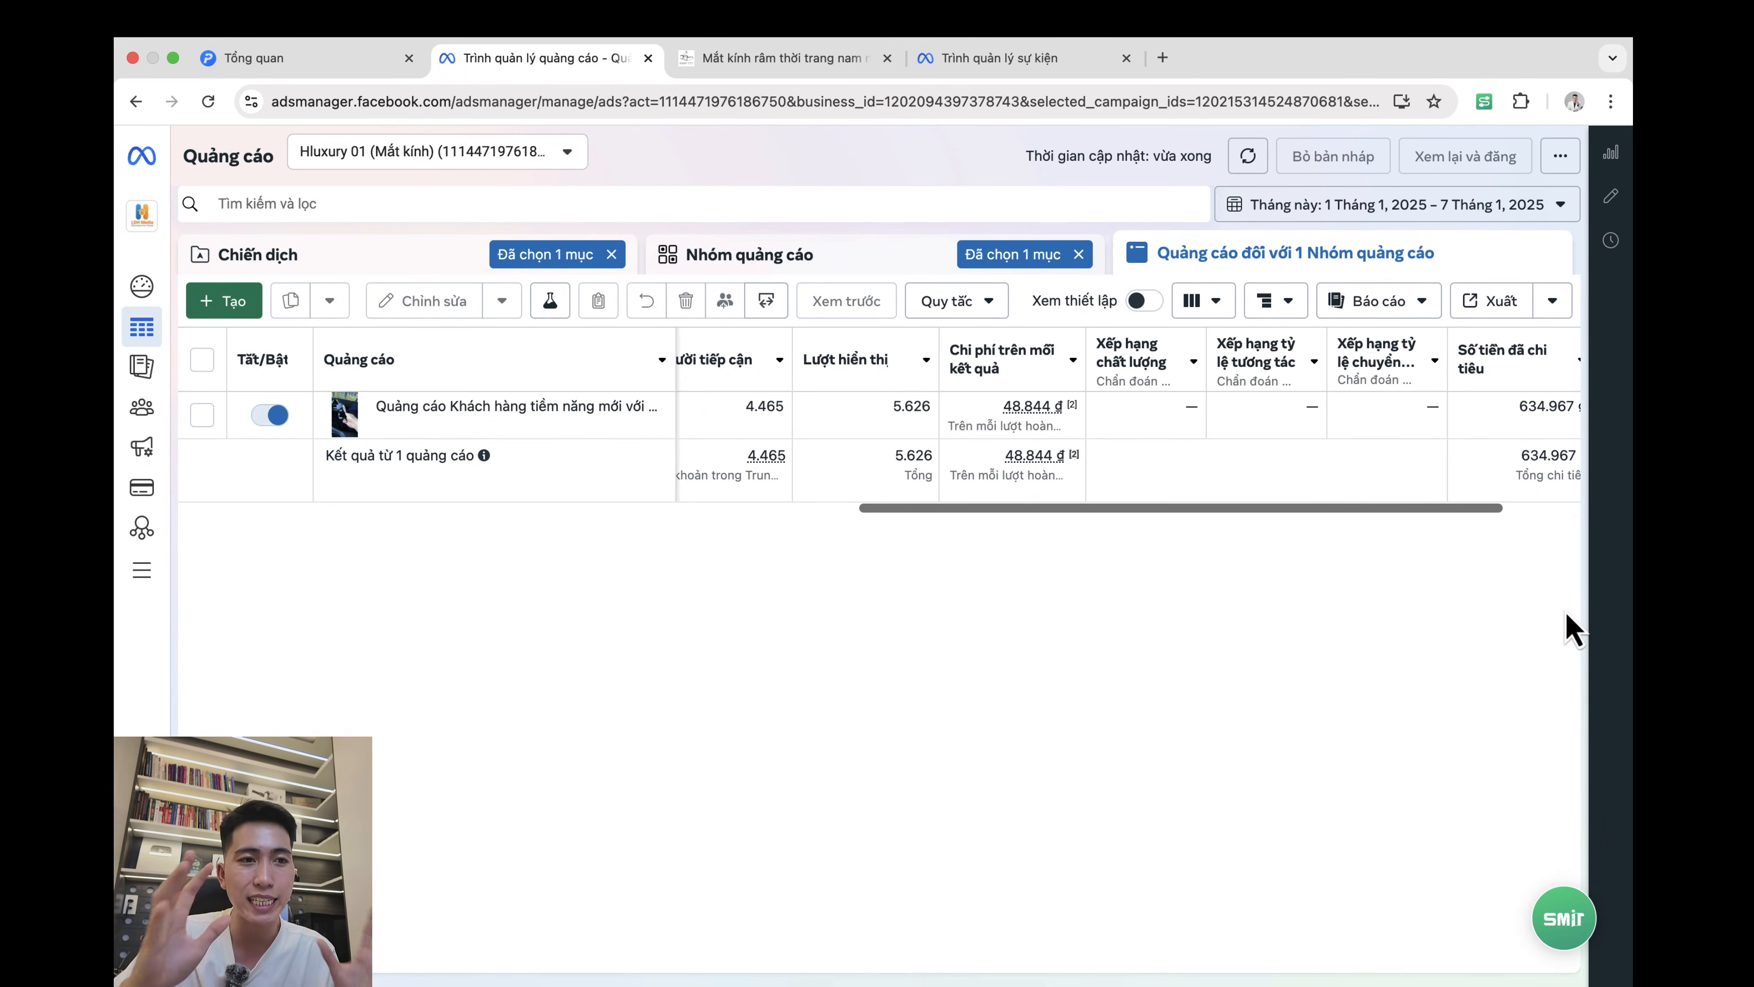
Step: Examine the running ad's results, reach, impressions, cost per result and amount spent for this month
drag(1399, 511, 1193, 516)
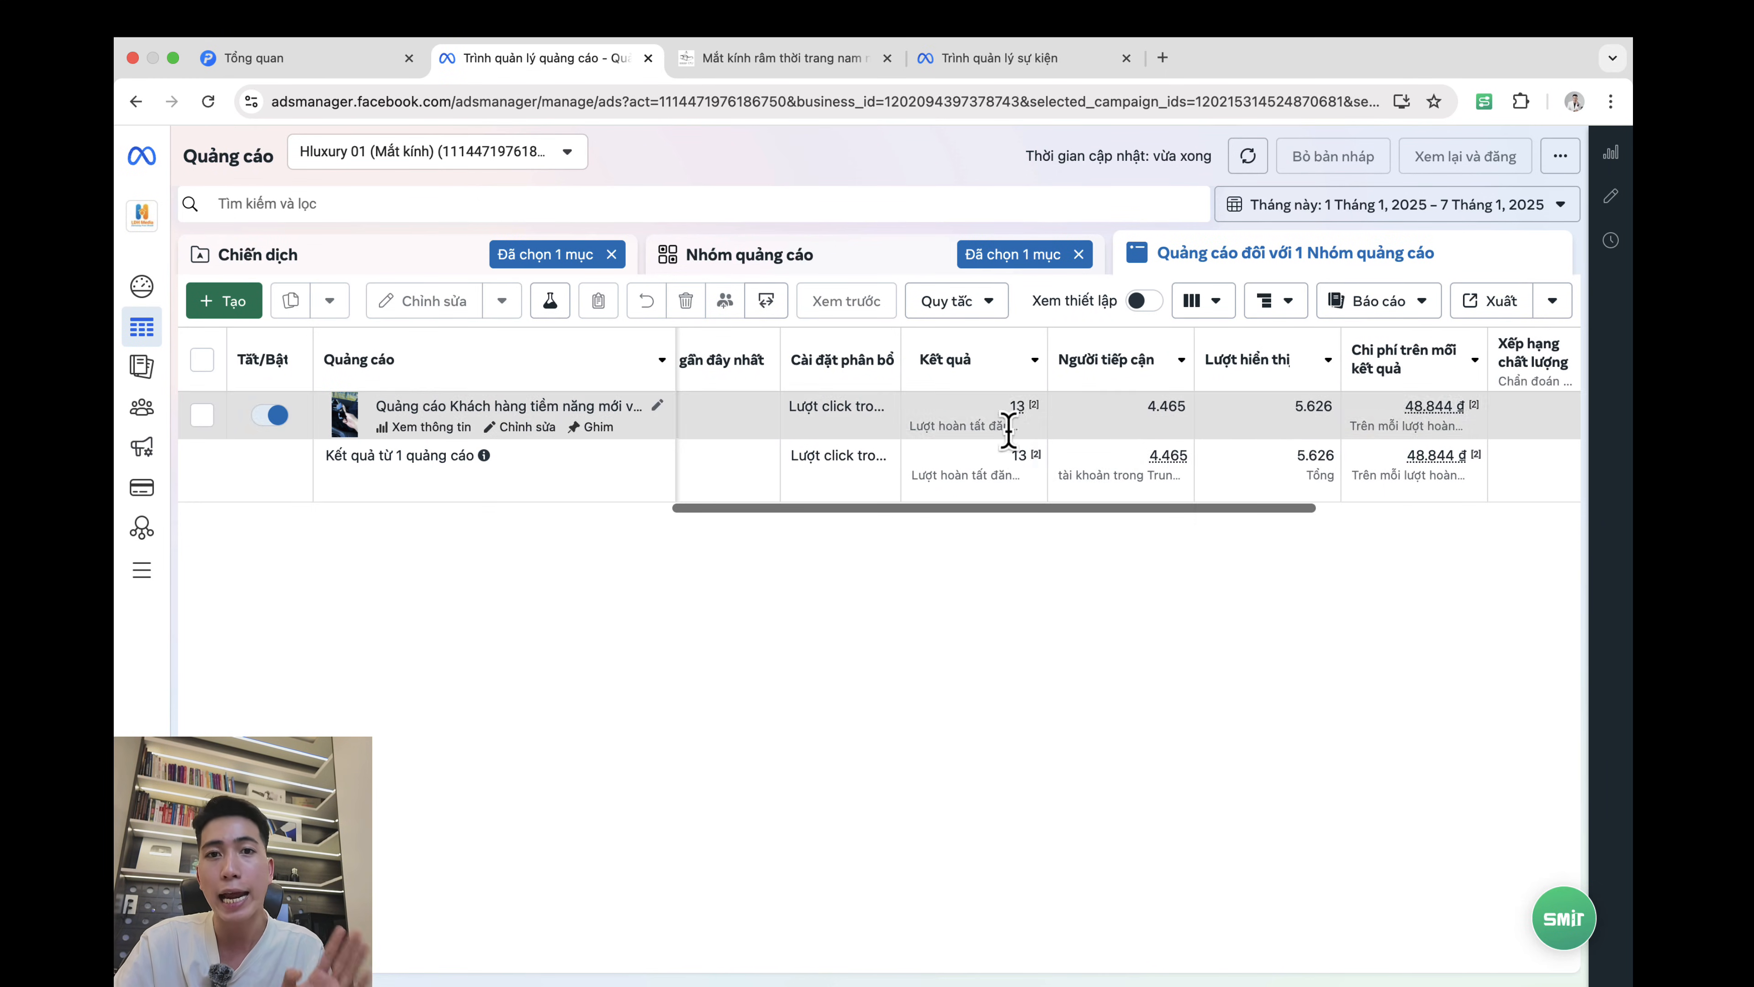
mouse_move(1030, 492)
drag(1002, 516, 1388, 553)
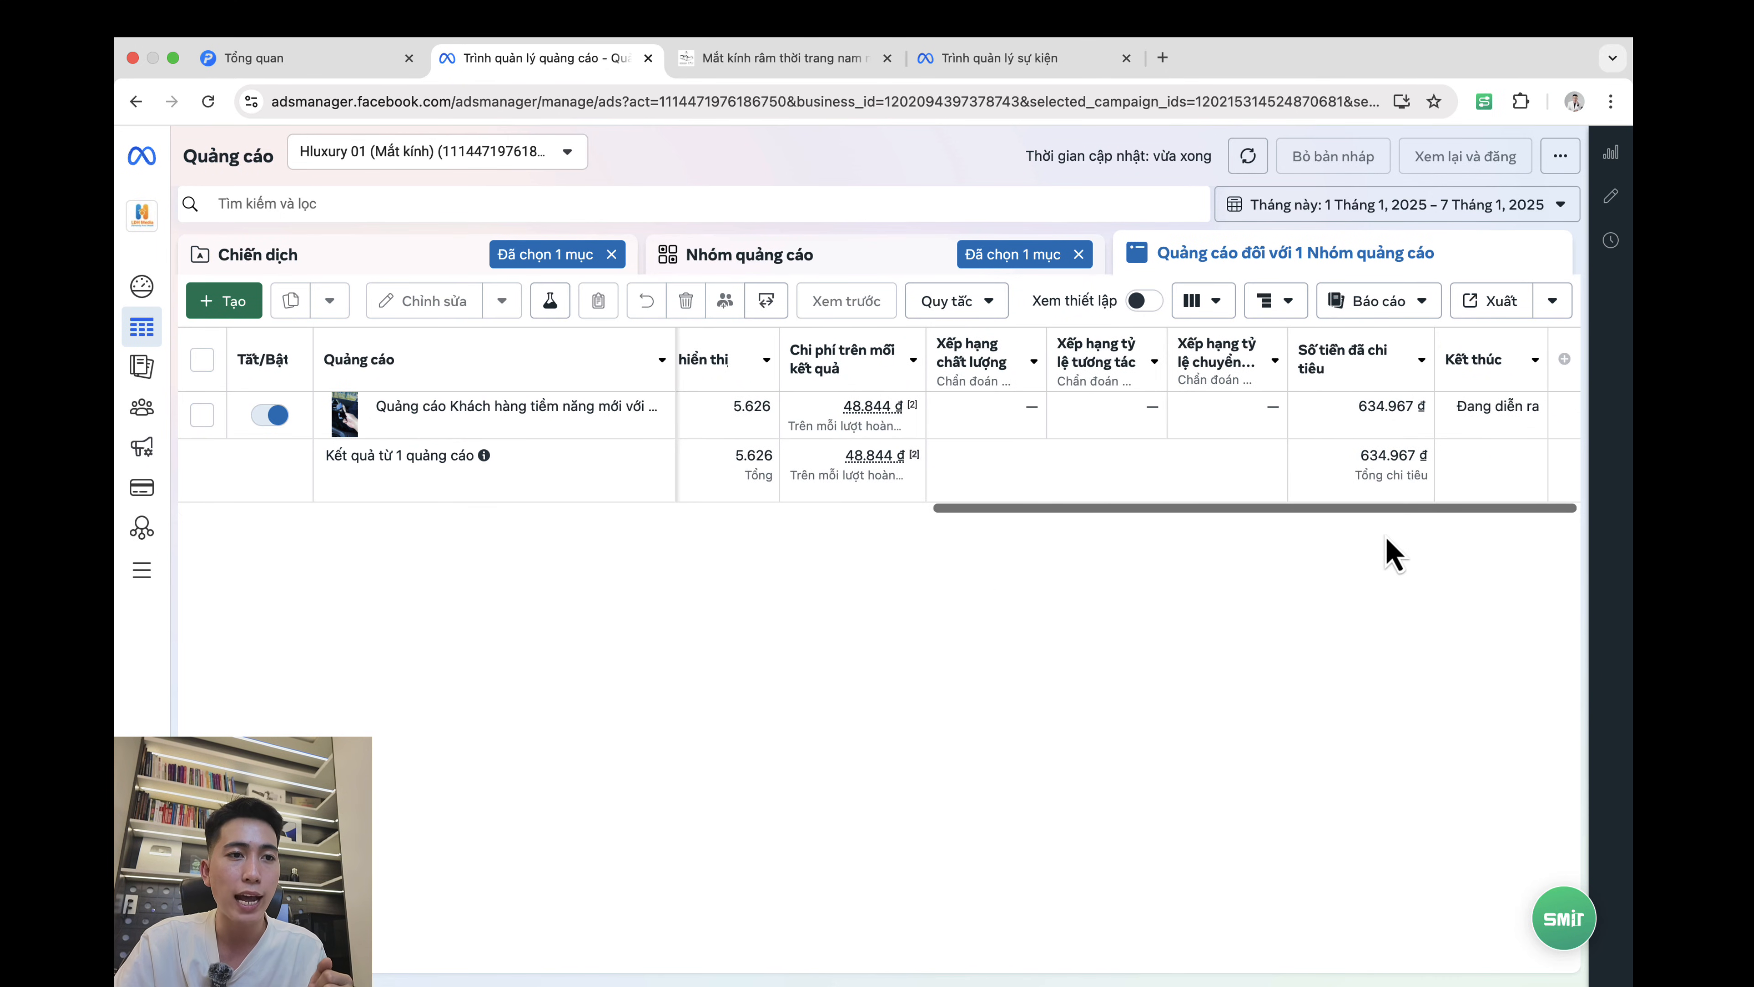